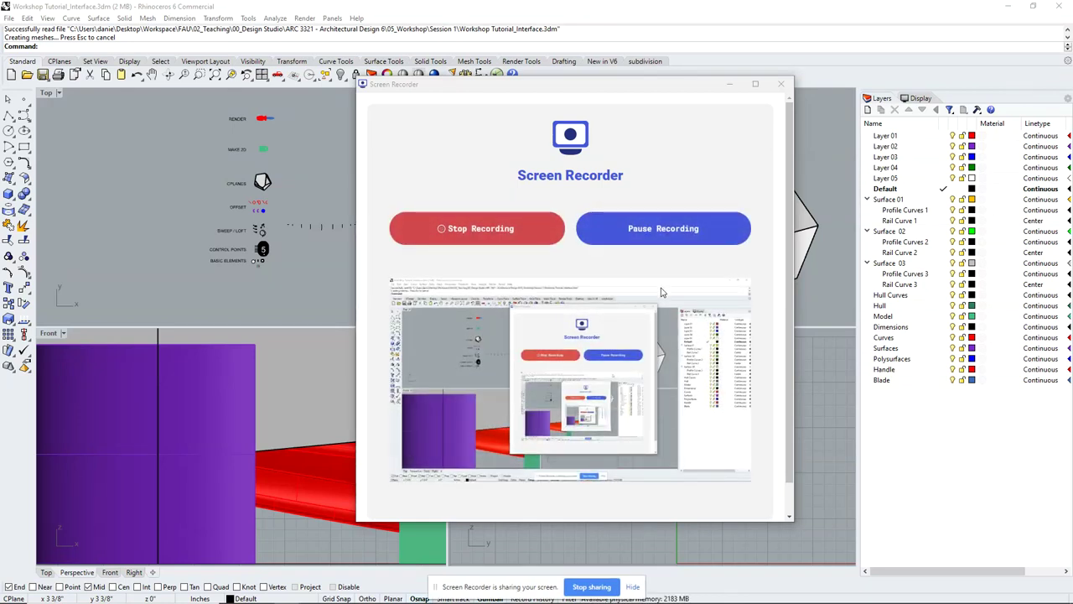
Maximize the Perspective viewport and bring the full column of labelled exercises from BASIC ELEMENTS to RENDER into view.
left_click(731, 88)
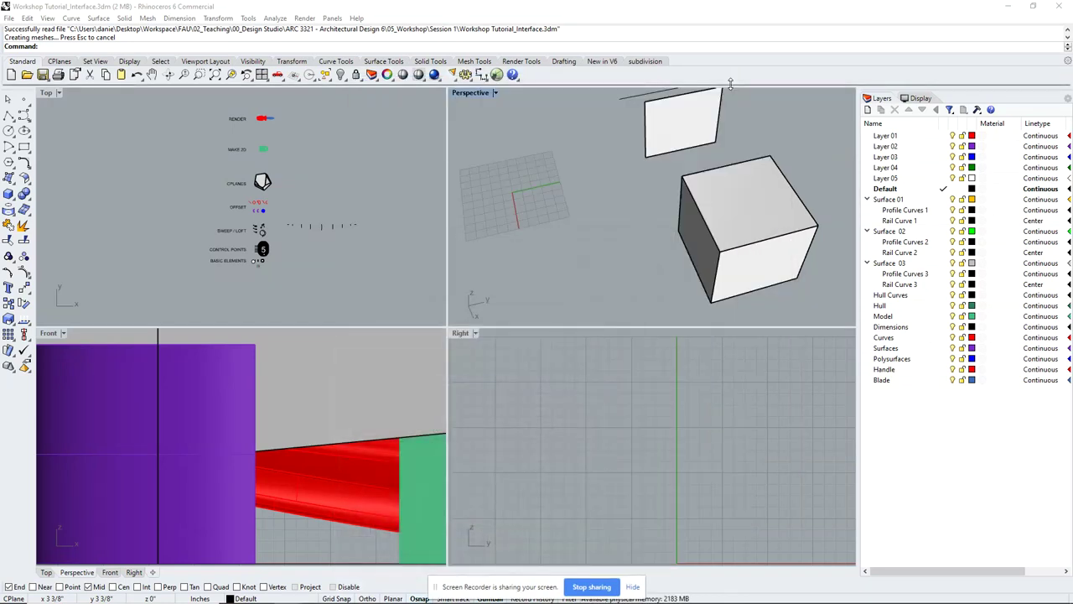
left_click(598, 178)
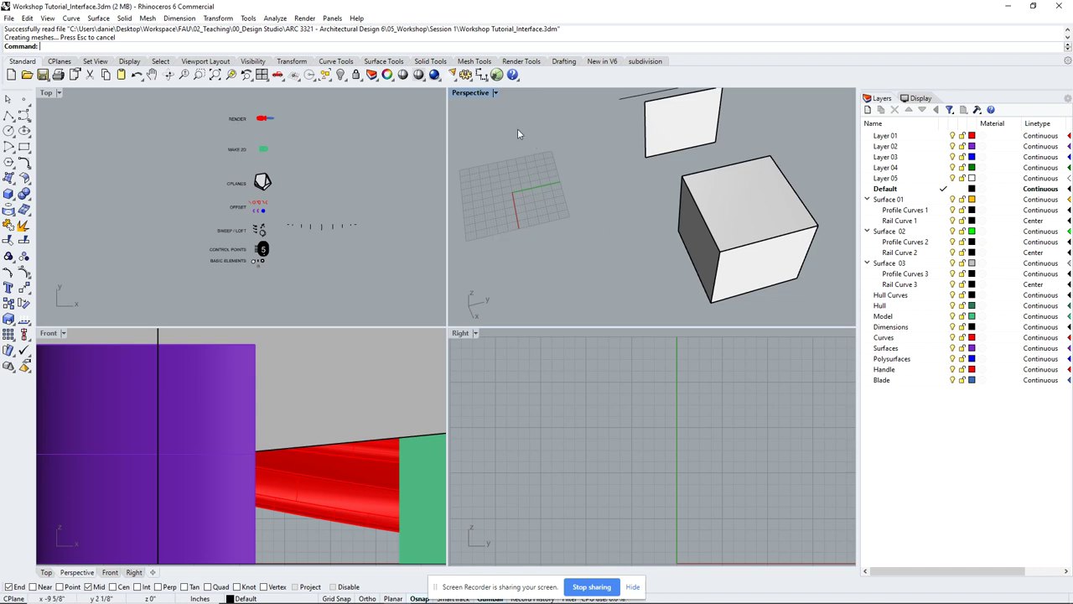
double_click(471, 92)
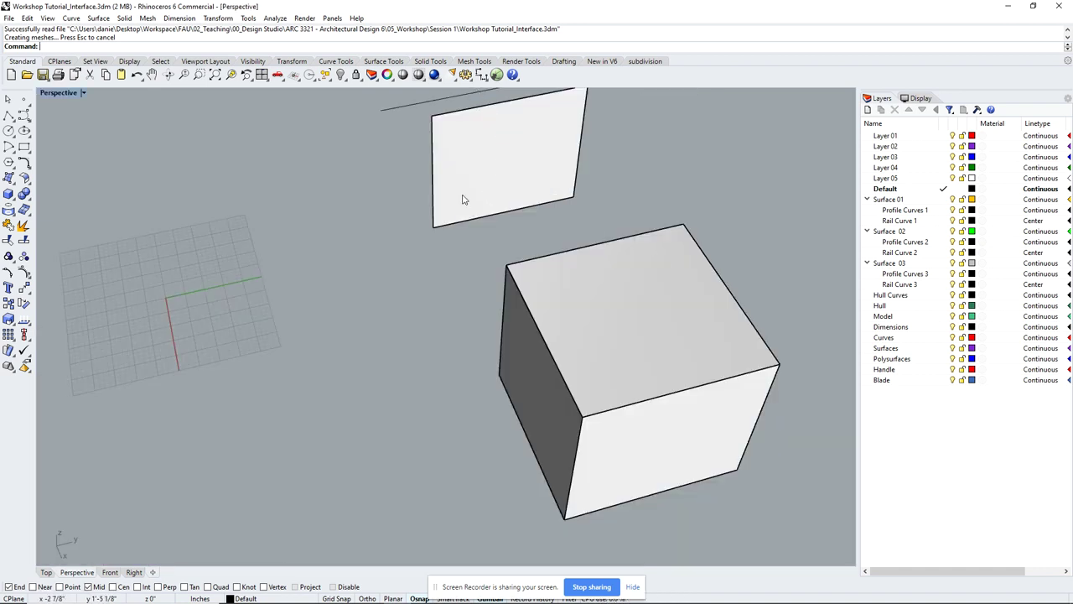
scroll(503, 163, "down", 6)
right_click_drag(511, 150, 512, 368)
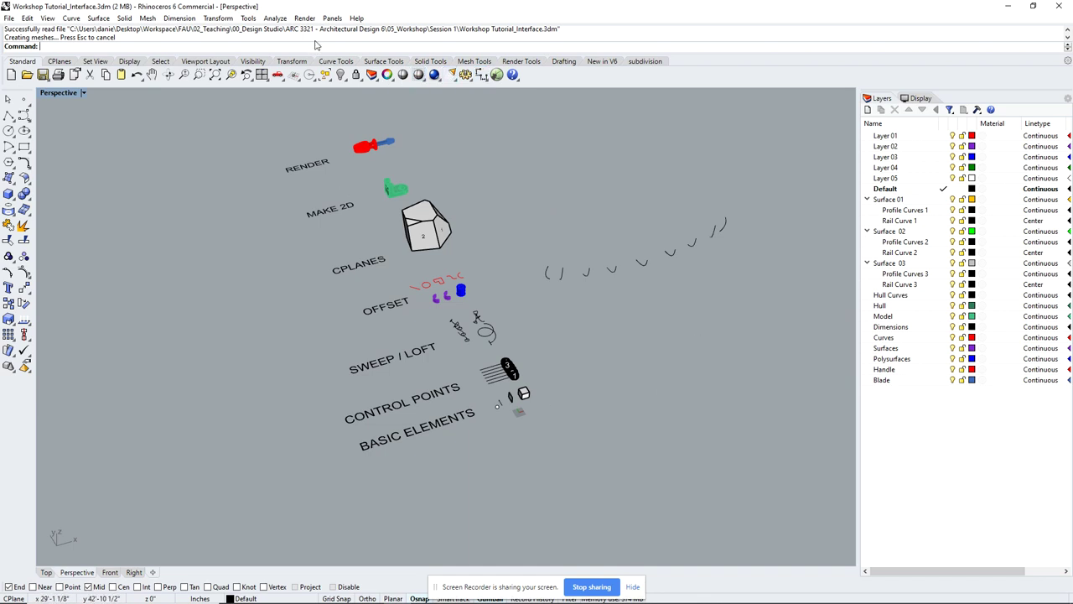
Compare the four-viewport layout with the single Top and Front views, ending in the maximized Perspective view.
double_click(55, 94)
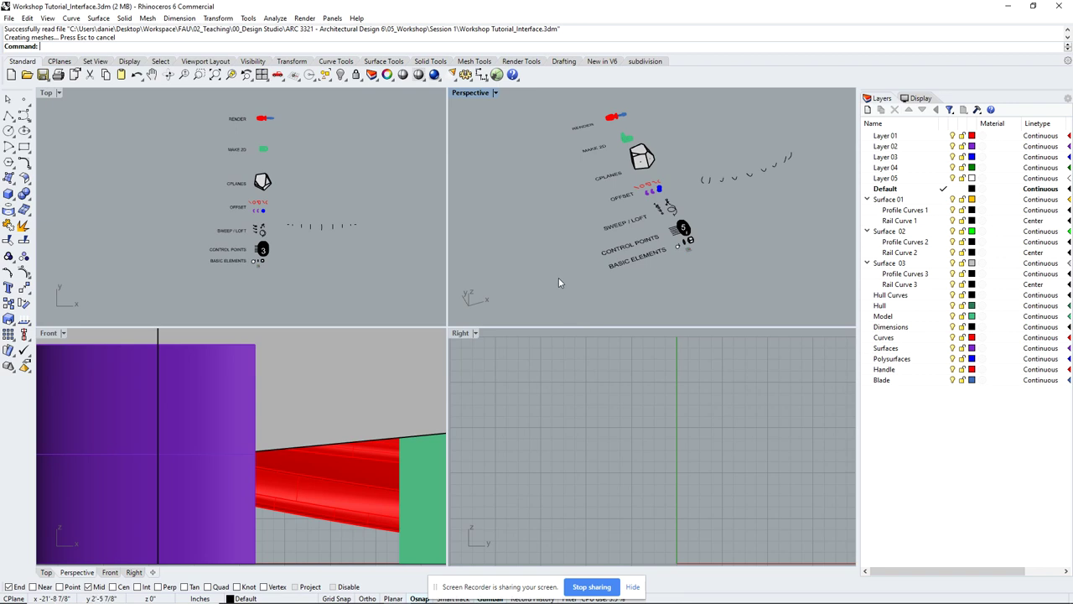
double_click(472, 92)
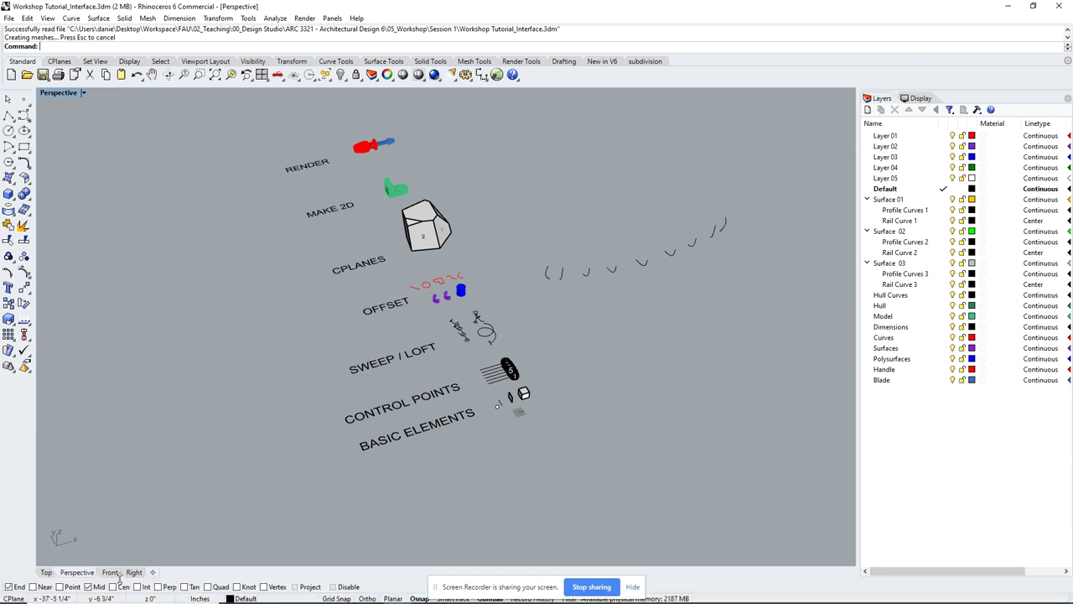
left_click(45, 571)
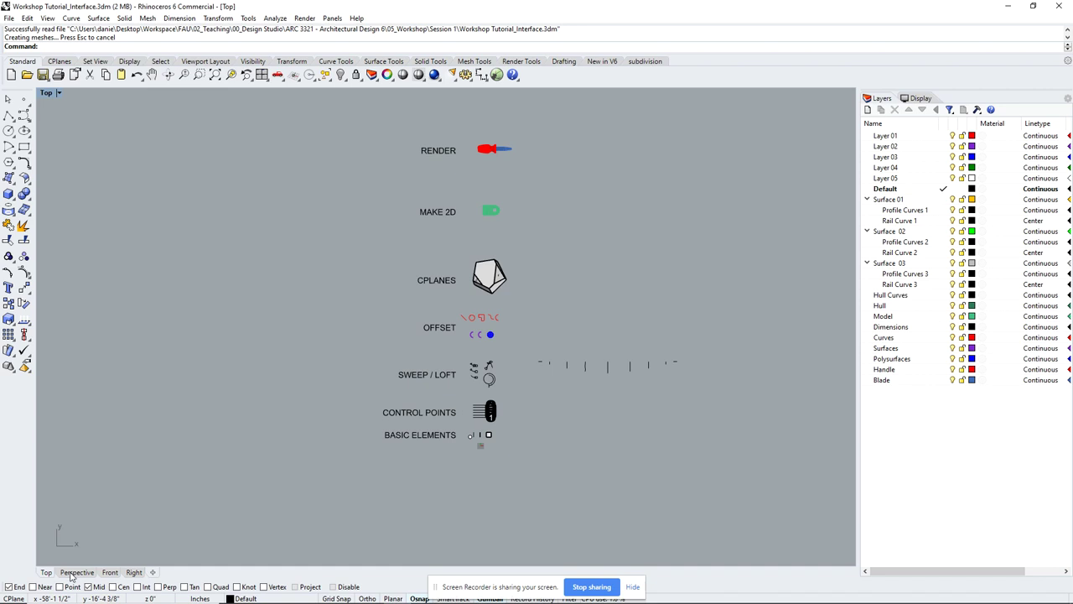
left_click(110, 571)
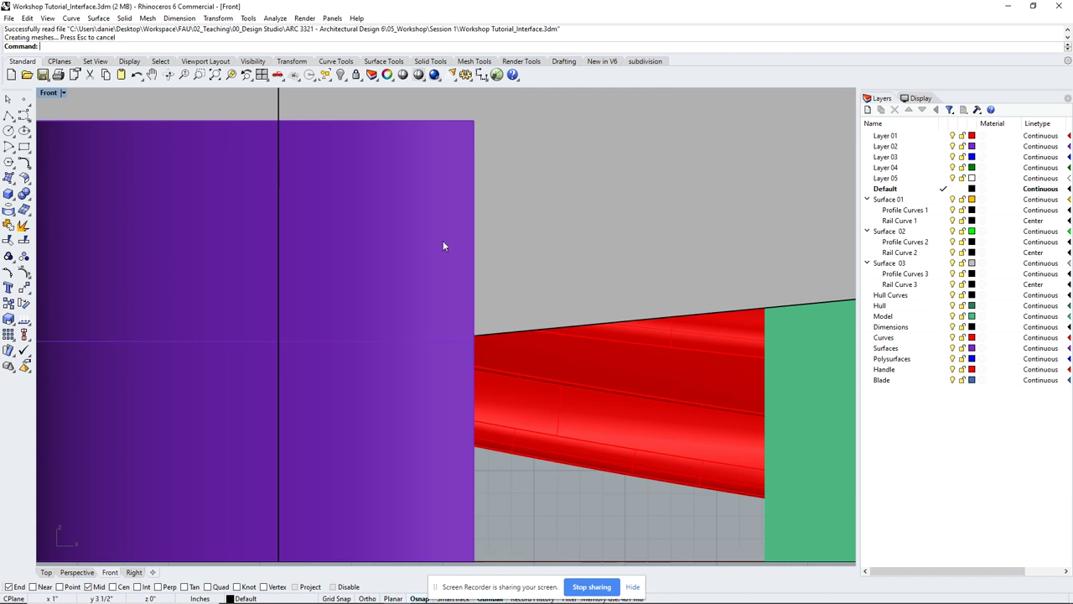
left_click(76, 573)
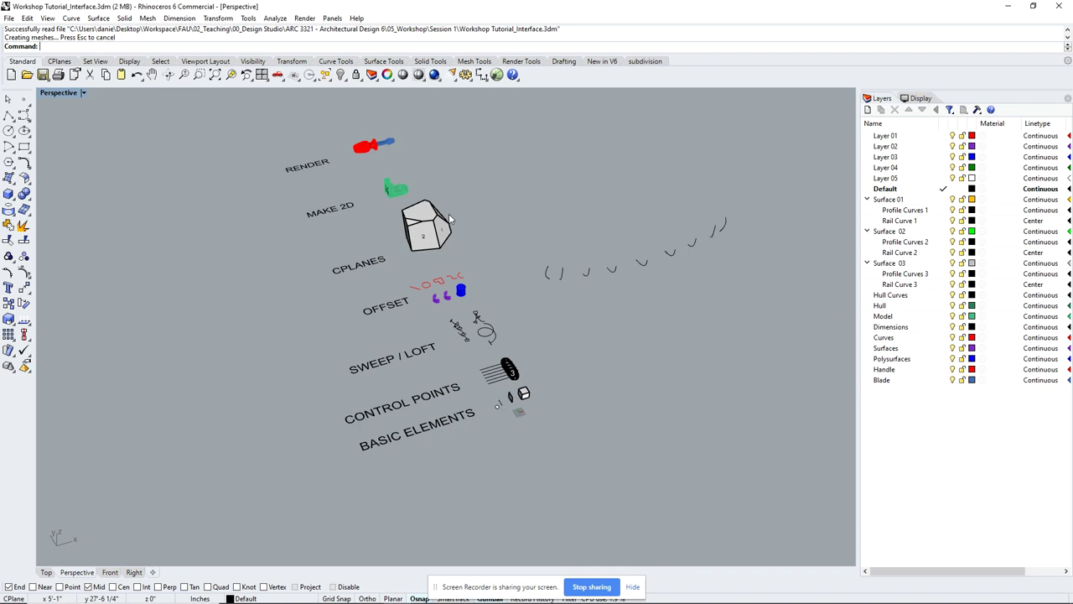
Examine the overall layout of the labelled exercises in the Perspective view from different angles and distances.
scroll(413, 213, "up", 3)
scroll(414, 212, "down", 3)
scroll(419, 217, "up", 3)
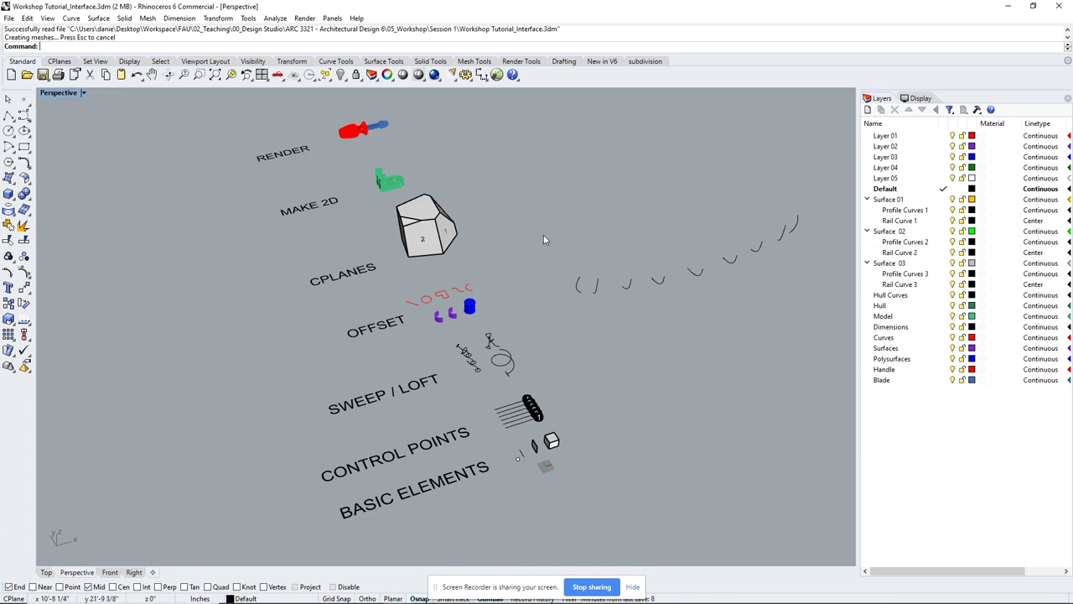
right_click_drag(578, 283, 601, 293)
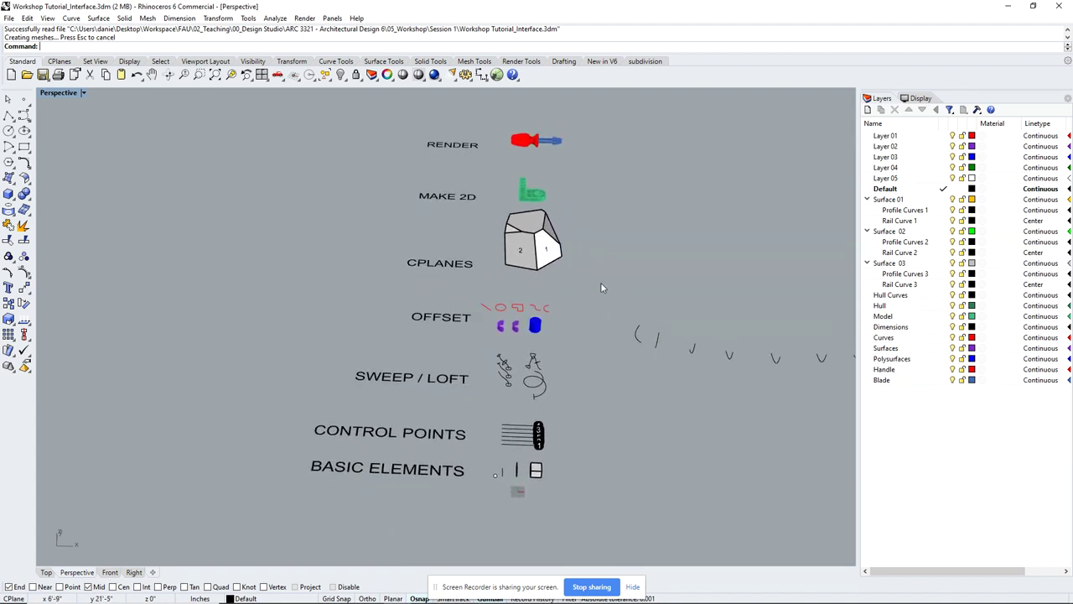
scroll(588, 265, "down", 3)
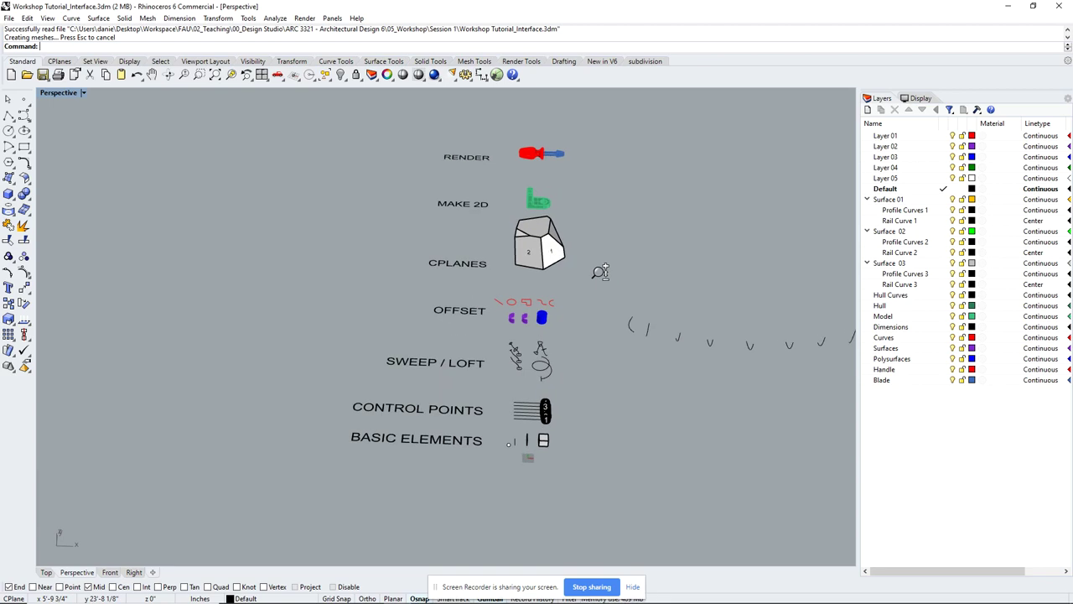
scroll(600, 271, "up", 2)
scroll(599, 264, "down", 1)
scroll(597, 258, "up", 3)
scroll(591, 267, "down", 2)
scroll(592, 244, "up", 4)
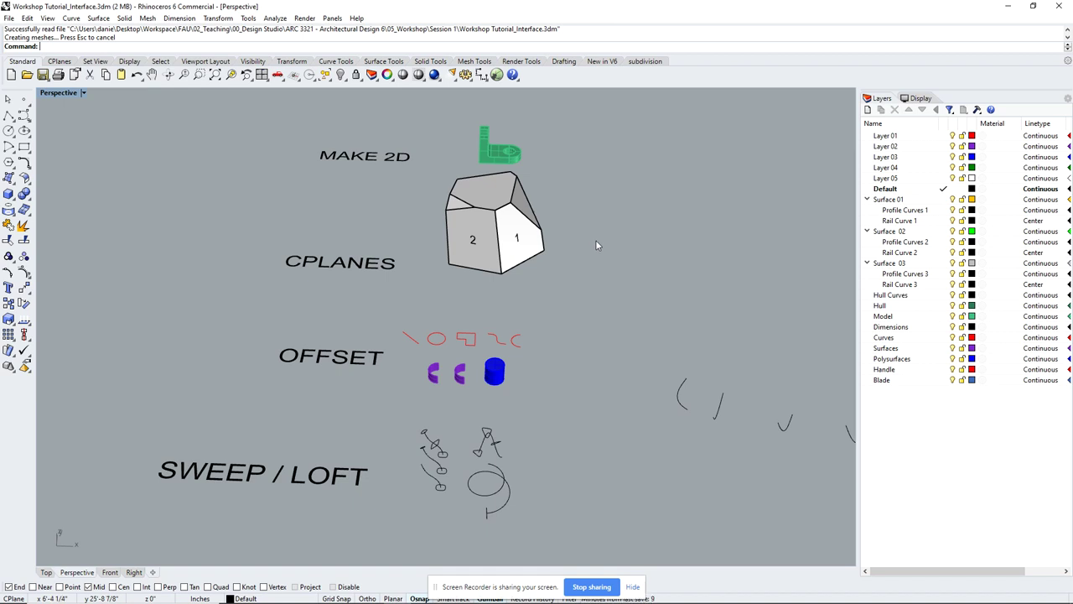
Inspect the numbered polyhedron beside the CPLANES label in the Perspective view, near and far.
scroll(491, 232, "up", 4)
scroll(490, 232, "up", 4)
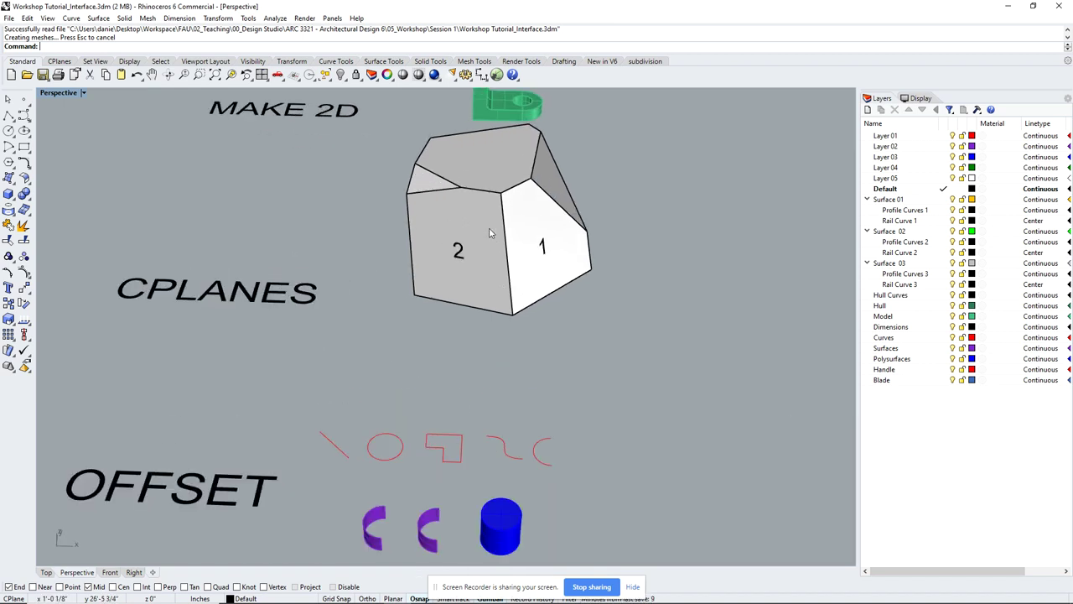
scroll(490, 230, "down", 3)
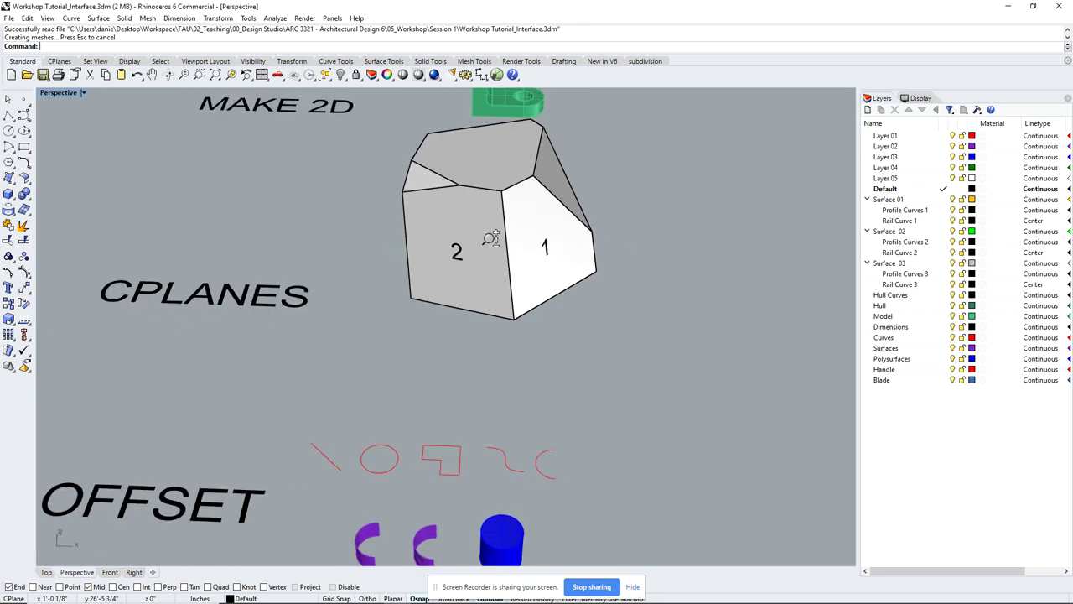
scroll(490, 220, "up", 5)
scroll(490, 226, "down", 4)
scroll(495, 234, "up", 2)
scroll(493, 239, "down", 4)
scroll(497, 233, "up", 5)
scroll(495, 232, "down", 1)
scroll(494, 227, "up", 2)
scroll(496, 224, "down", 5)
scroll(501, 225, "up", 6)
scroll(503, 225, "down", 5)
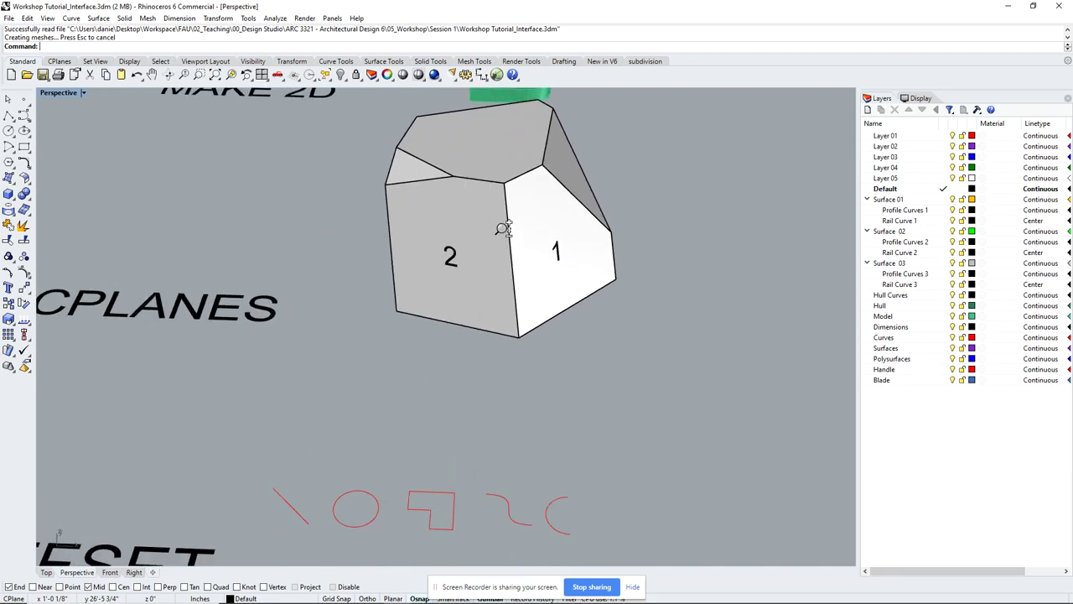
scroll(513, 245, "up", 2)
scroll(513, 245, "up", 2)
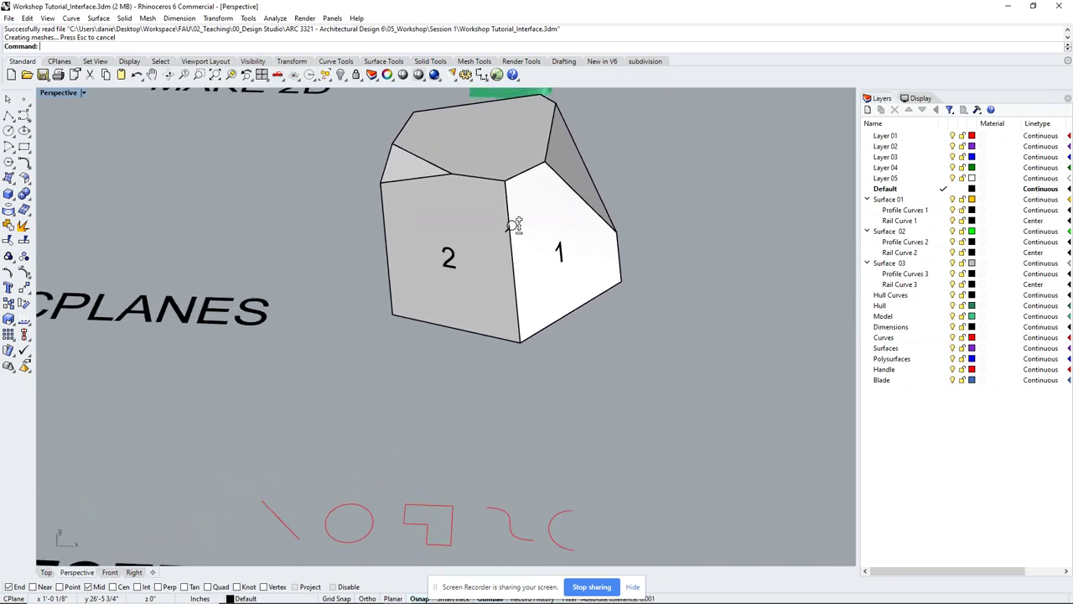
scroll(514, 243, "down", 2)
scroll(516, 241, "down", 1)
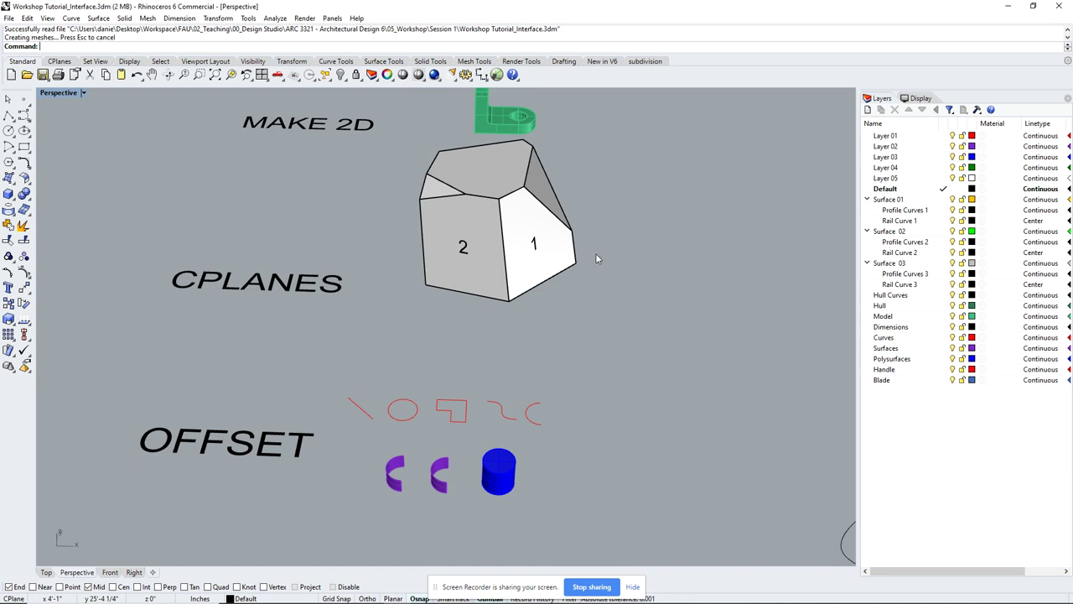
scroll(624, 256, "down", 1)
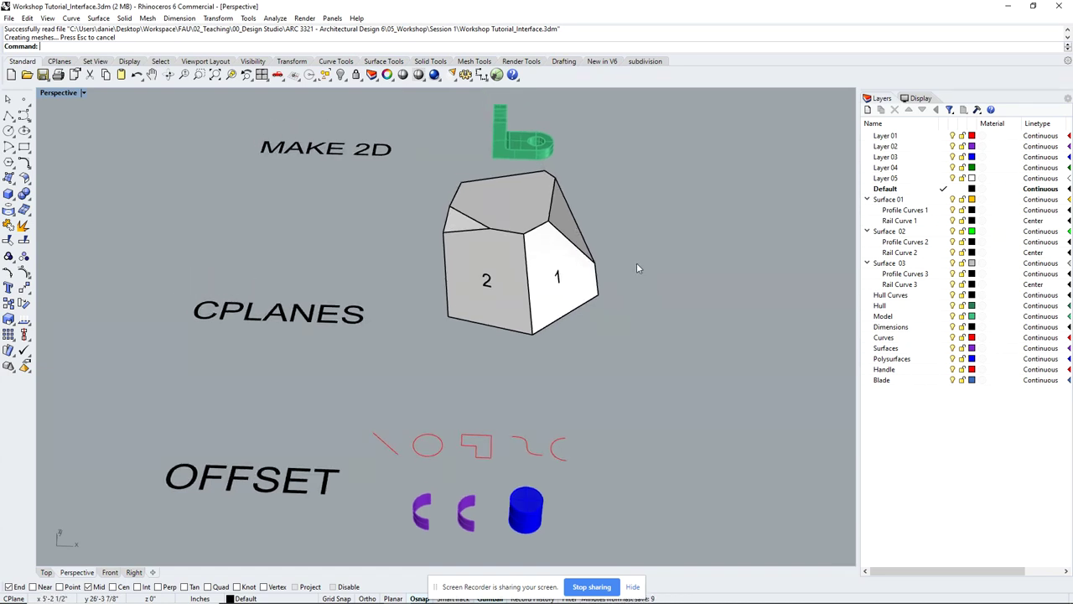
Examine the point, line, surface and box beside the BASIC ELEMENTS label, selecting the point.
scroll(592, 318, "down", 3)
right_click_drag(592, 319, 662, 424)
scroll(594, 437, "up", 3)
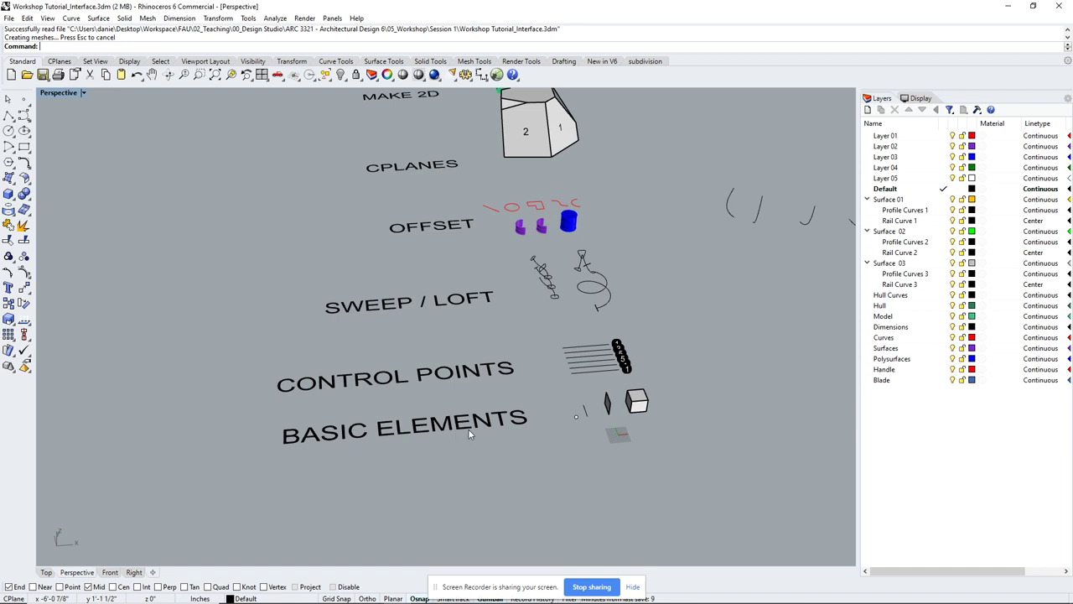
scroll(663, 442, "up", 2)
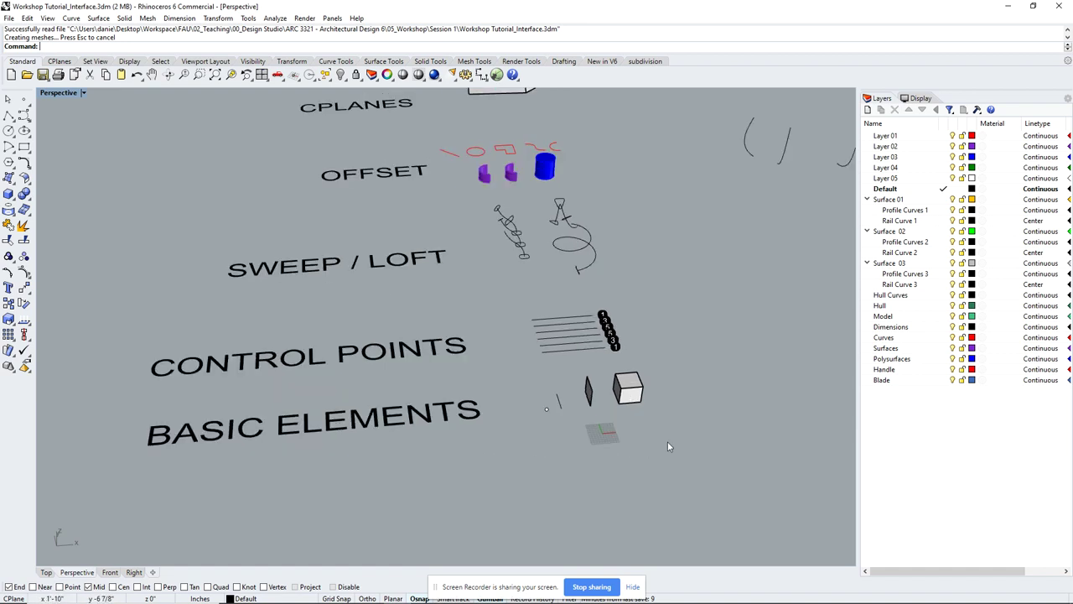
scroll(605, 445, "up", 2)
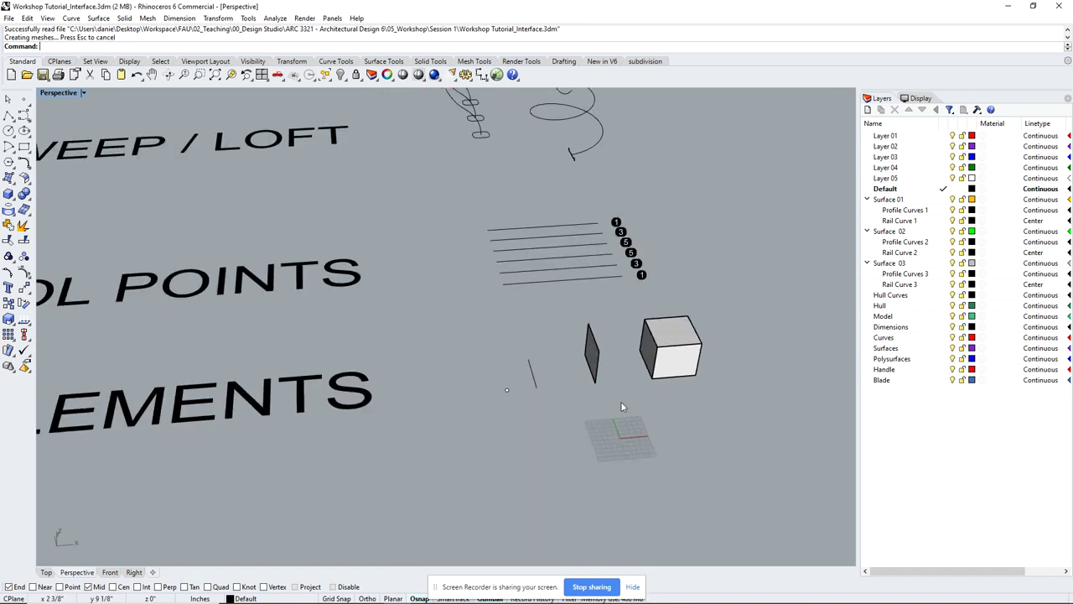
right_click_drag(625, 396, 533, 443)
left_click(532, 444)
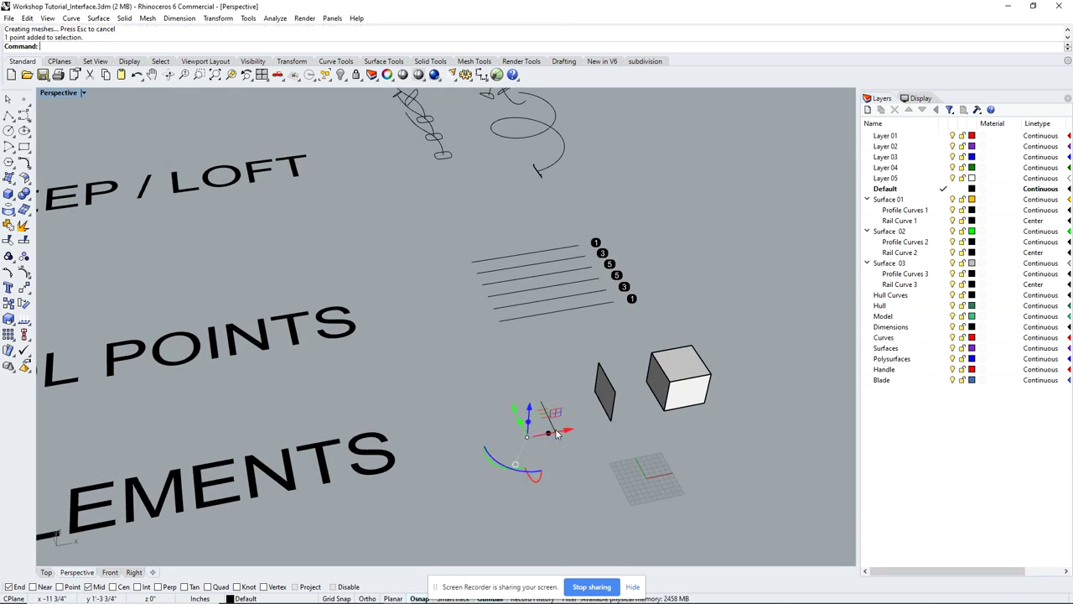
scroll(523, 447, "up", 2)
scroll(522, 447, "up", 3)
right_click_drag(594, 426, 421, 378)
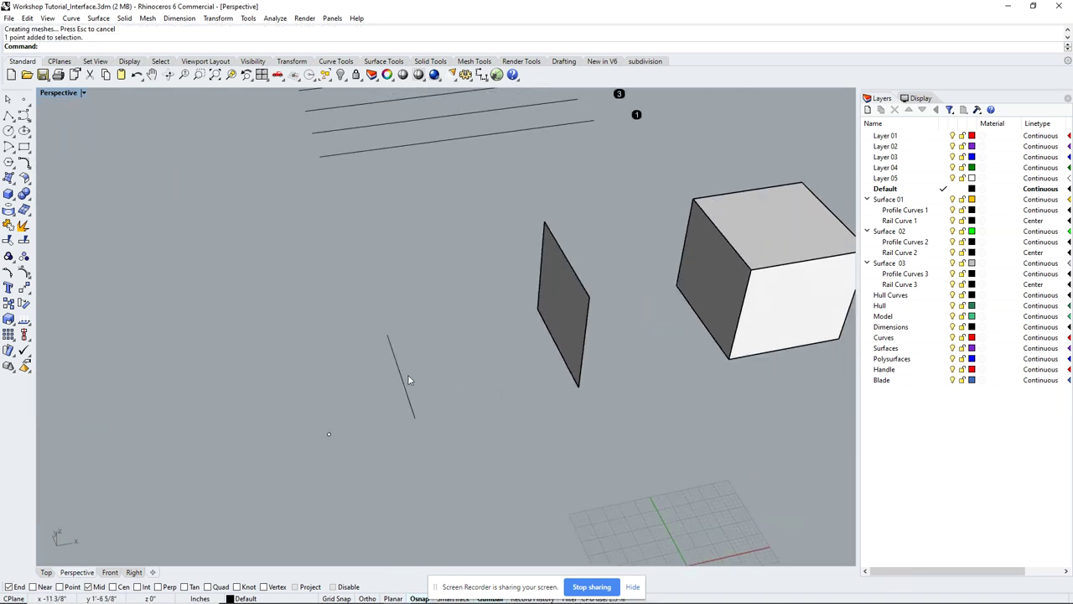
right_click_drag(422, 364, 634, 346, "shift")
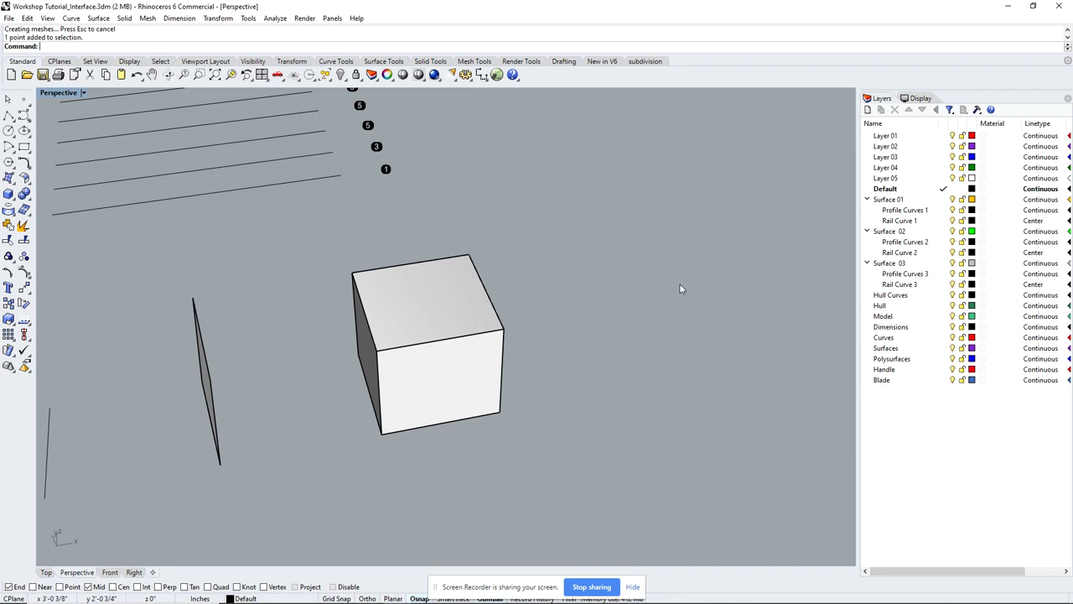
View the basic elements together with the control point lines from several angles.
scroll(680, 288, "down", 3)
key("Left")
key("Left")
key("Left")
key("Left")
key("Left")
key("Left")
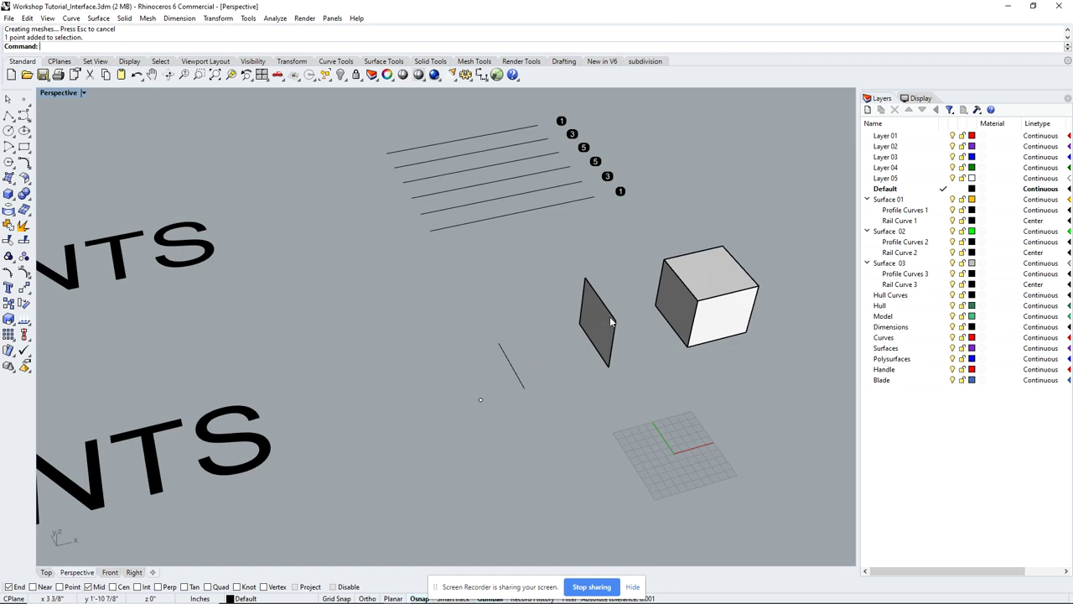
right_click_drag(610, 316, 575, 323)
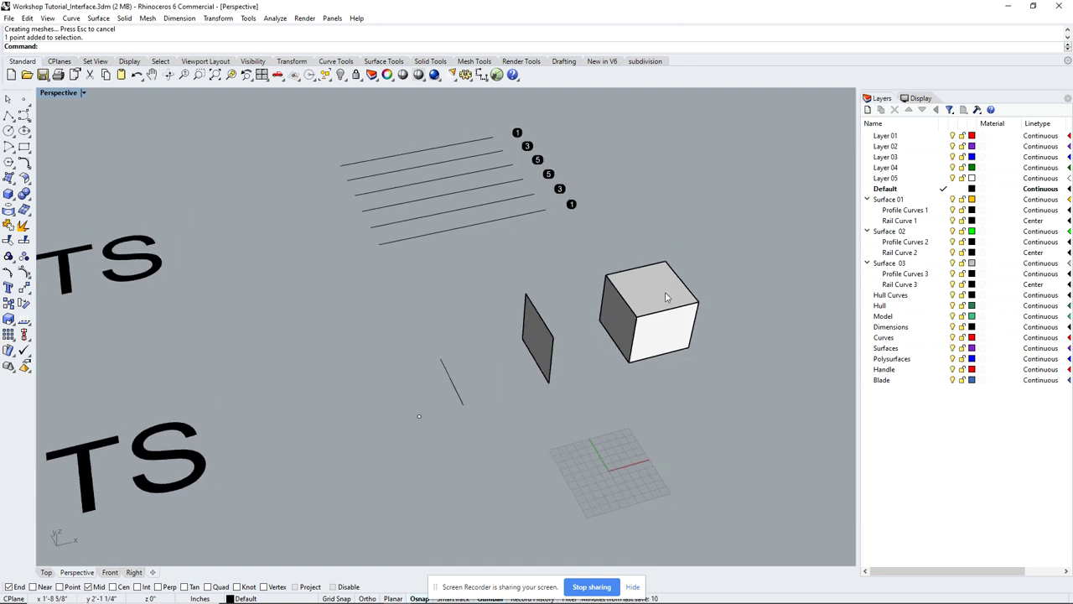
right_click_drag(666, 296, 674, 309, "shift")
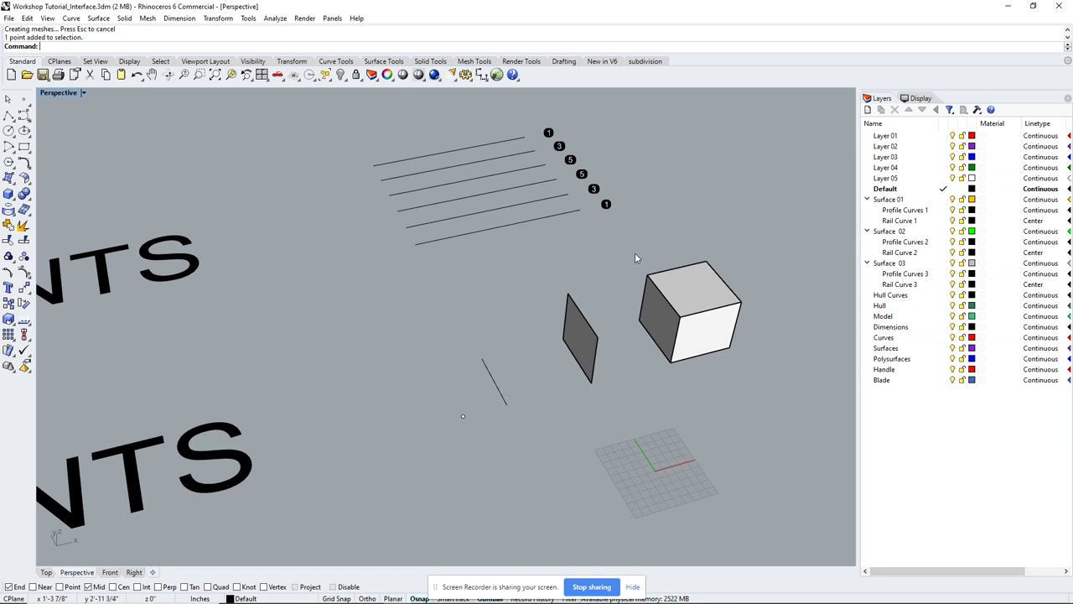
right_click_drag(635, 258, 553, 277, "shift")
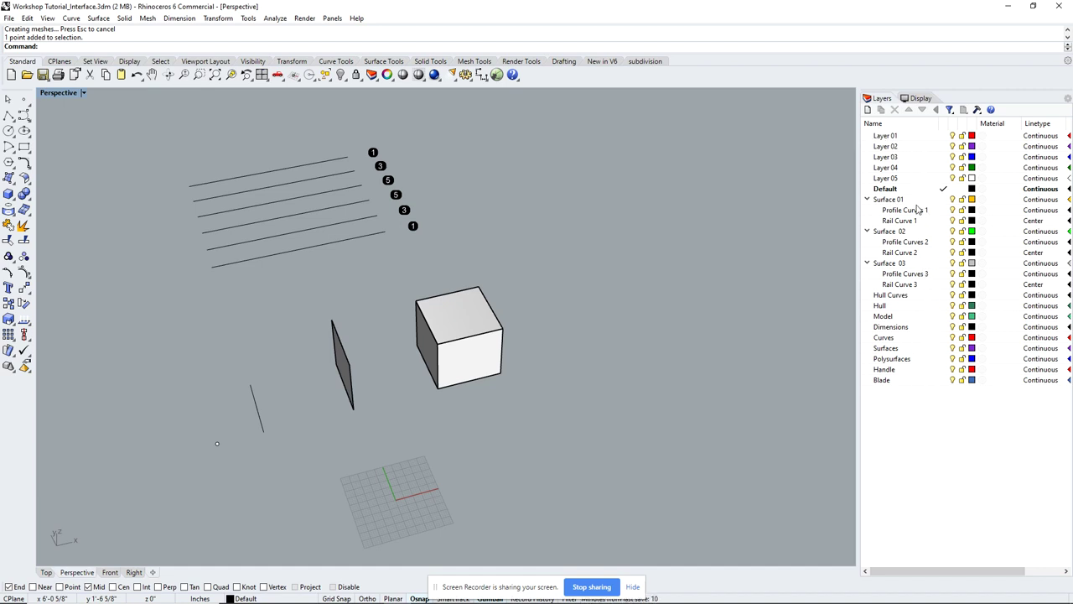
Show the Object Properties panel and detach it from its docked group as a floating window.
left_click(333, 18)
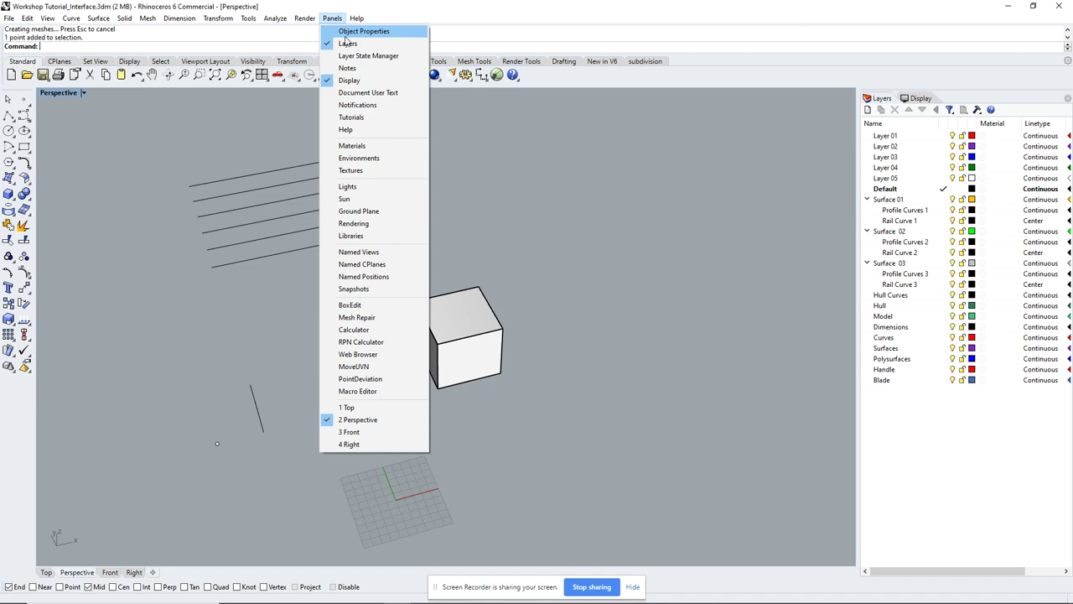
left_click(346, 35)
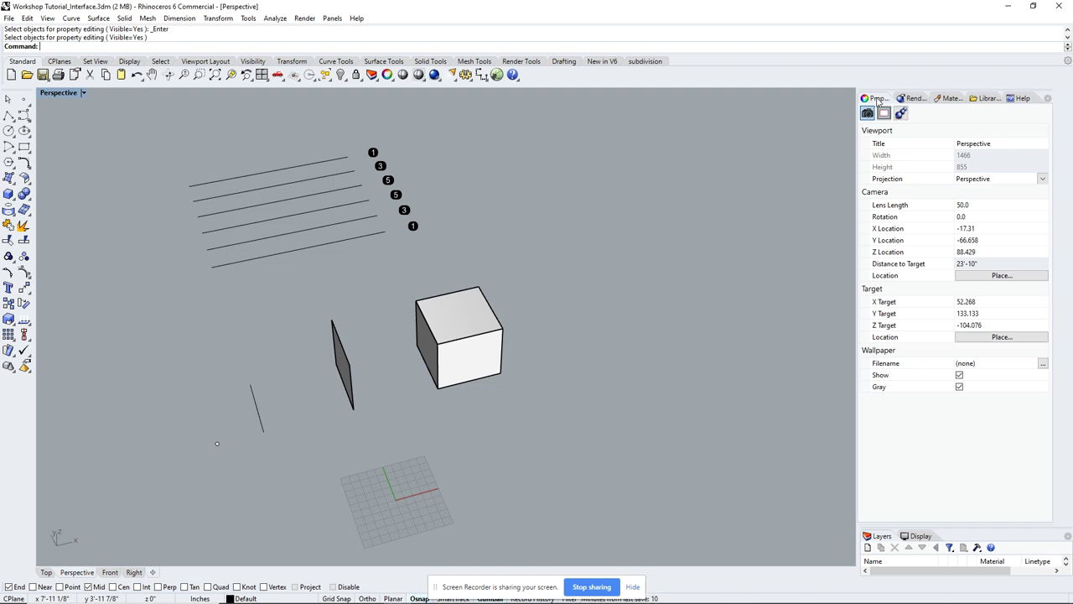
left_click_drag(874, 99, 566, 145)
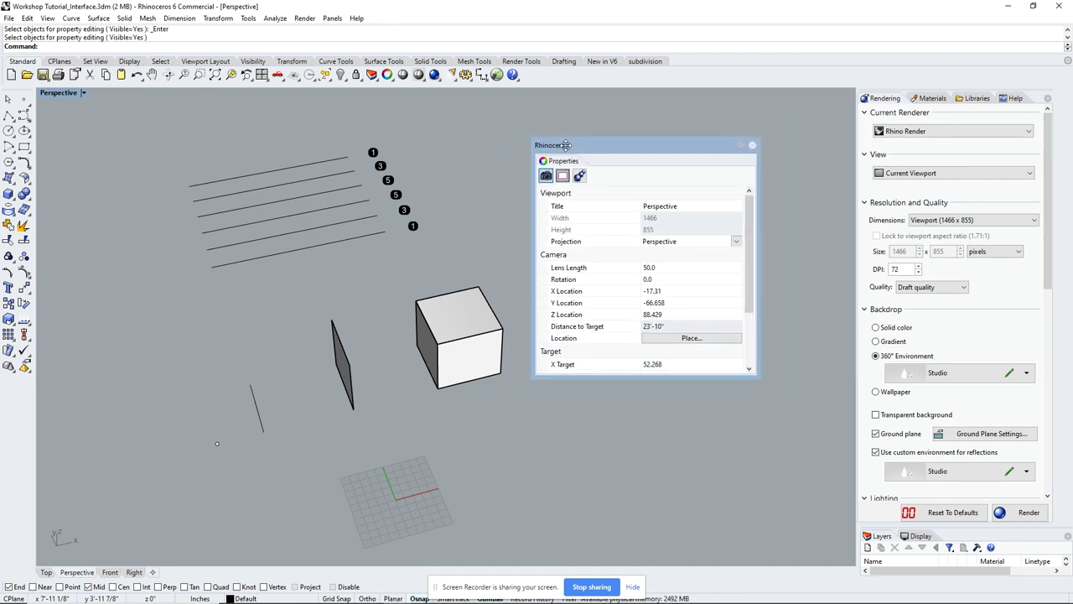
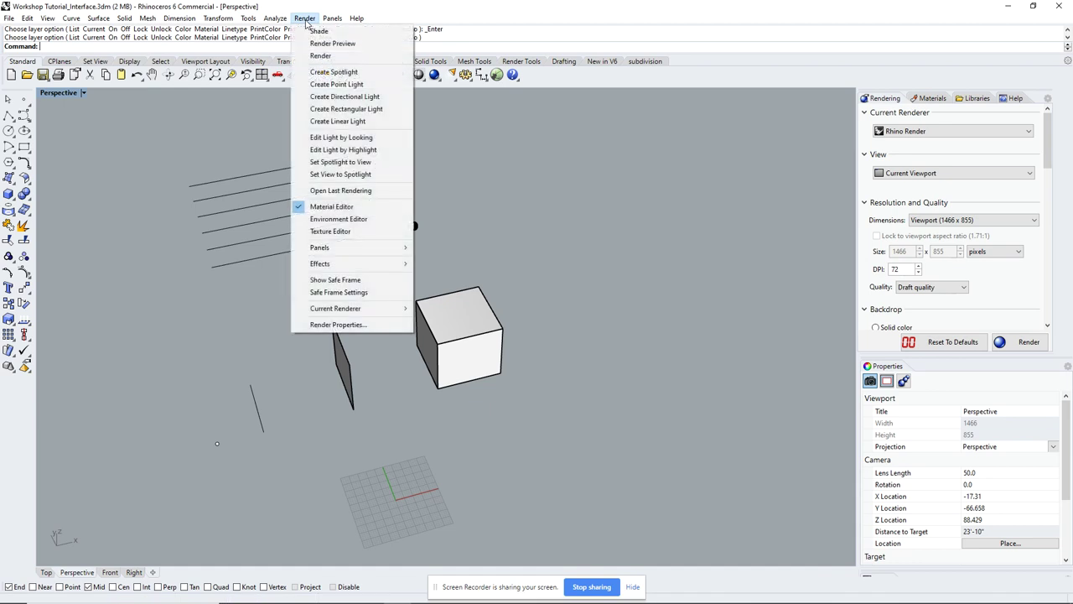
Show the Layers panel, and undock the Rendering panel group and the Layers panel into separate floating windows.
mouse_move(332, 18)
left_click(334, 42)
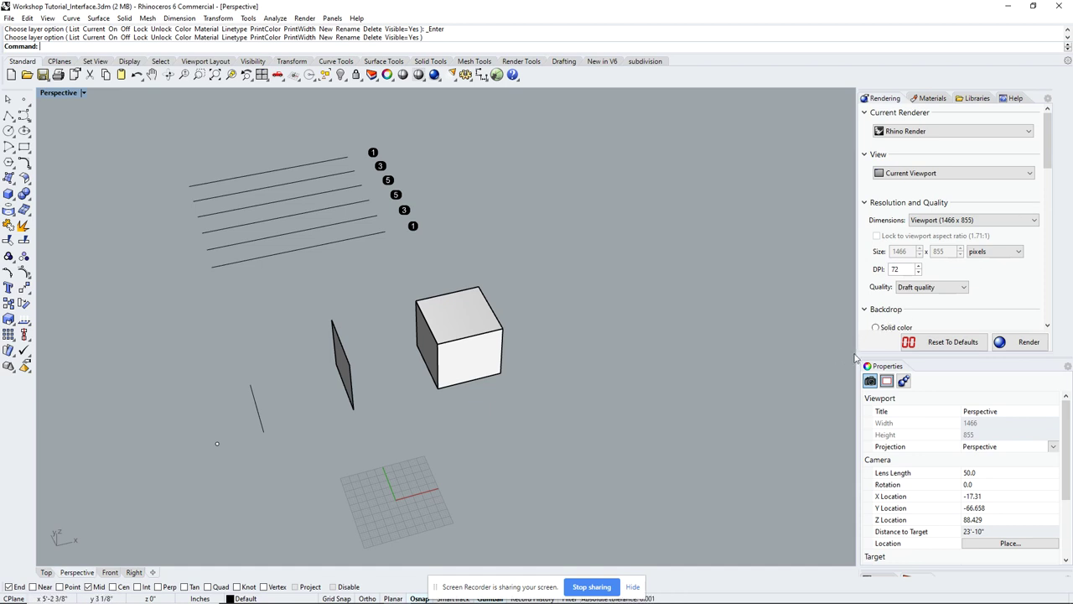
left_click_drag(858, 356, 520, 407)
left_click_drag(921, 445, 599, 370)
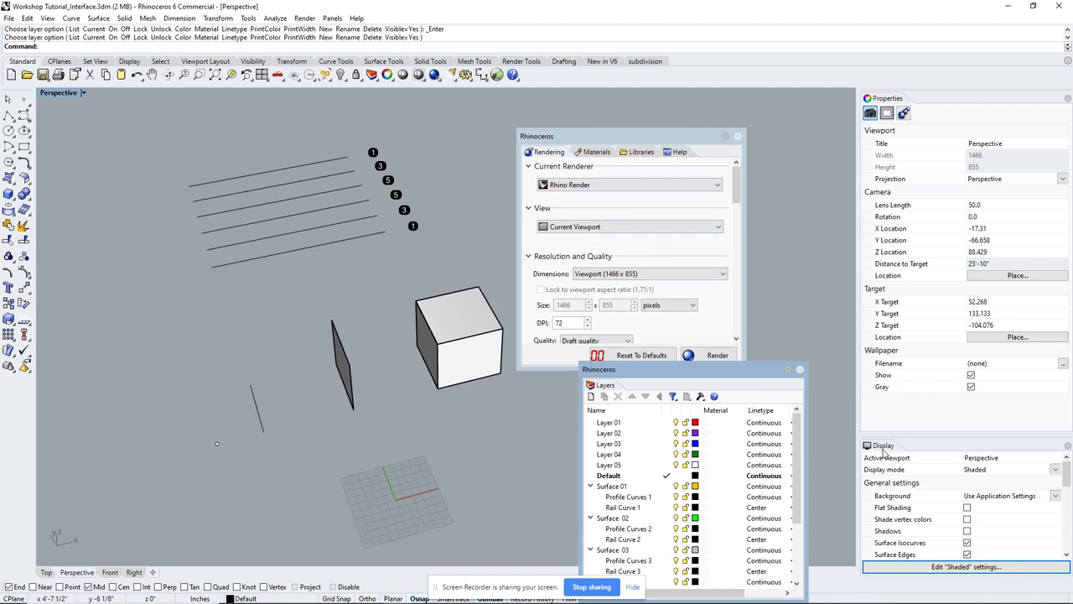
Undock the Display panel into a floating window, and dock the Layers panel above Properties with more height and width.
left_click_drag(879, 448, 425, 262)
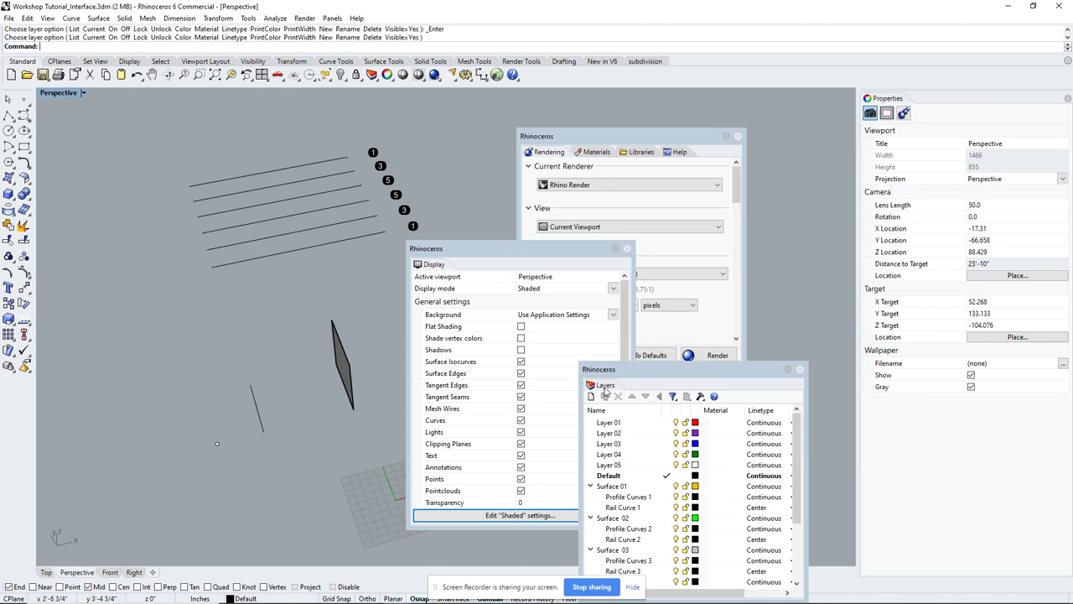
left_click(630, 370)
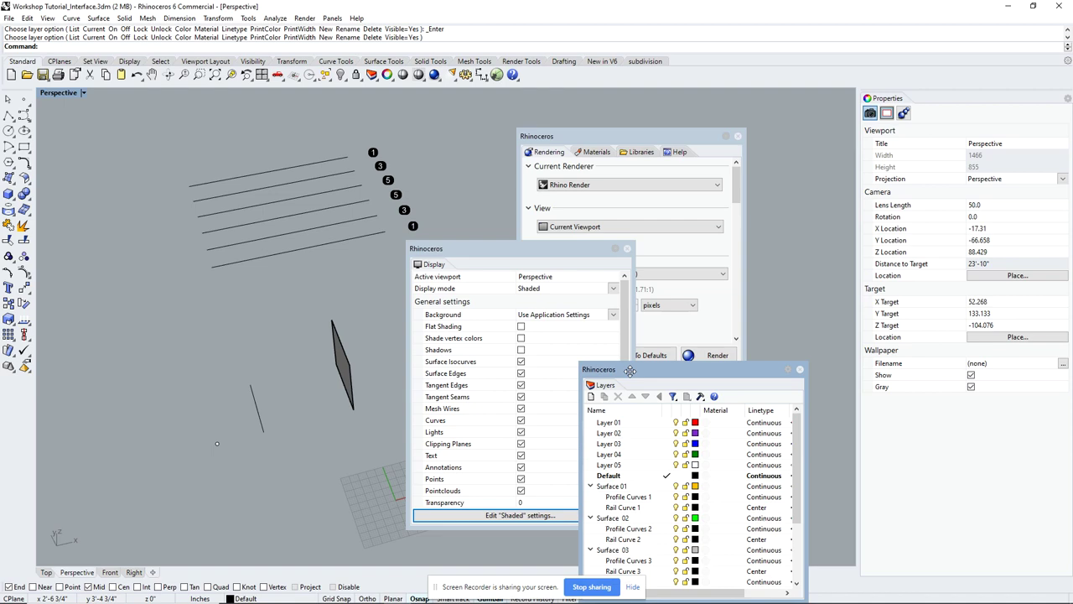
left_click_drag(630, 370, 930, 69)
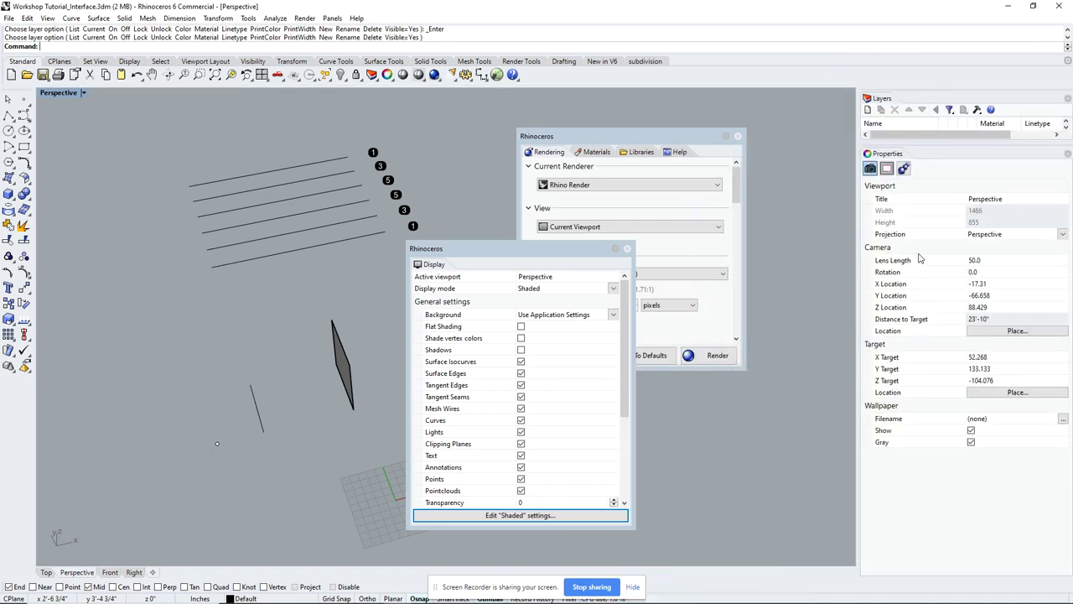
left_click_drag(919, 144, 920, 299)
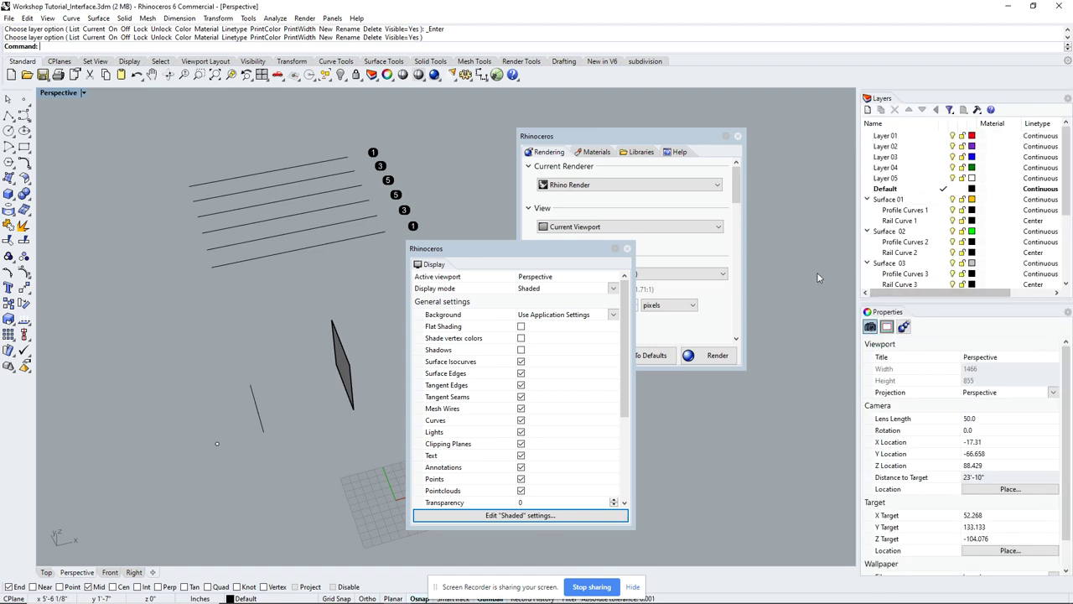
left_click_drag(860, 272, 809, 269)
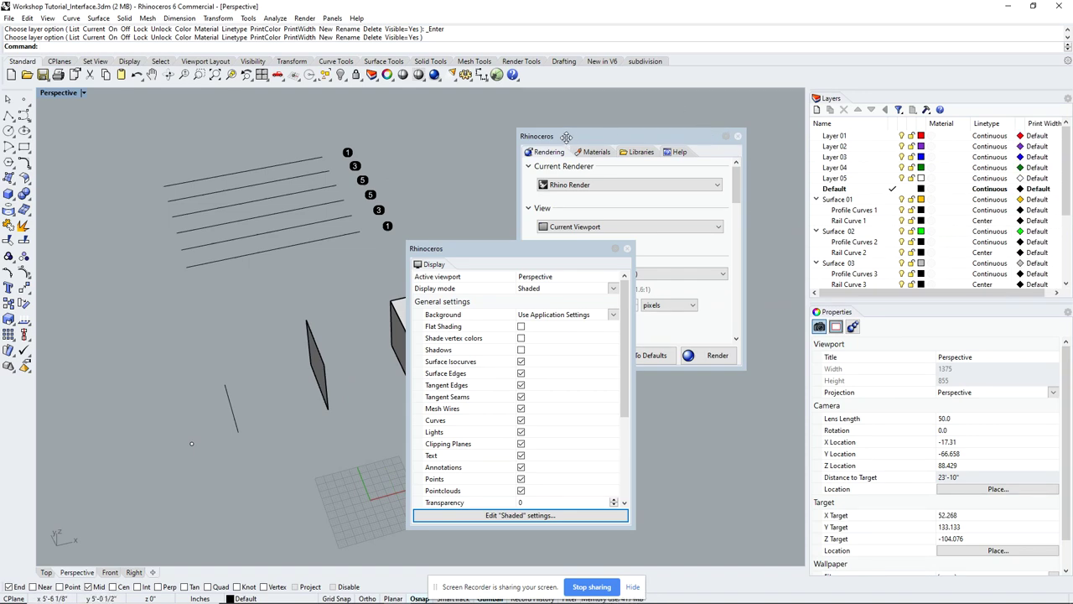
Merge the Layers panel into the floating Rendering panel group and reorder its tabs so Libraries comes first.
left_click_drag(562, 137, 574, 107)
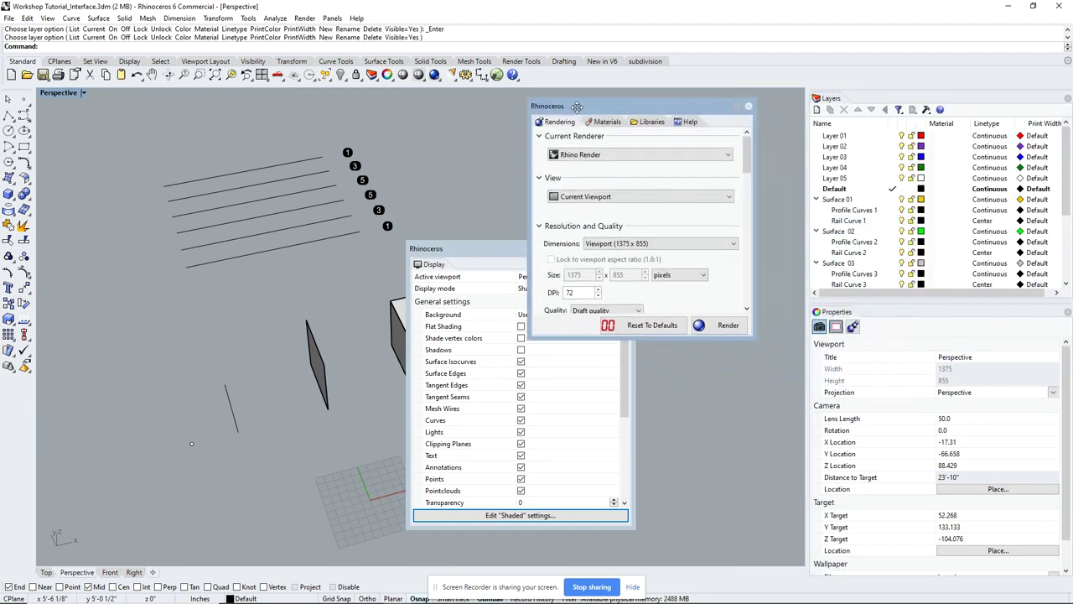
left_click_drag(833, 98, 620, 128)
left_click(714, 127)
left_click_drag(714, 127, 555, 125)
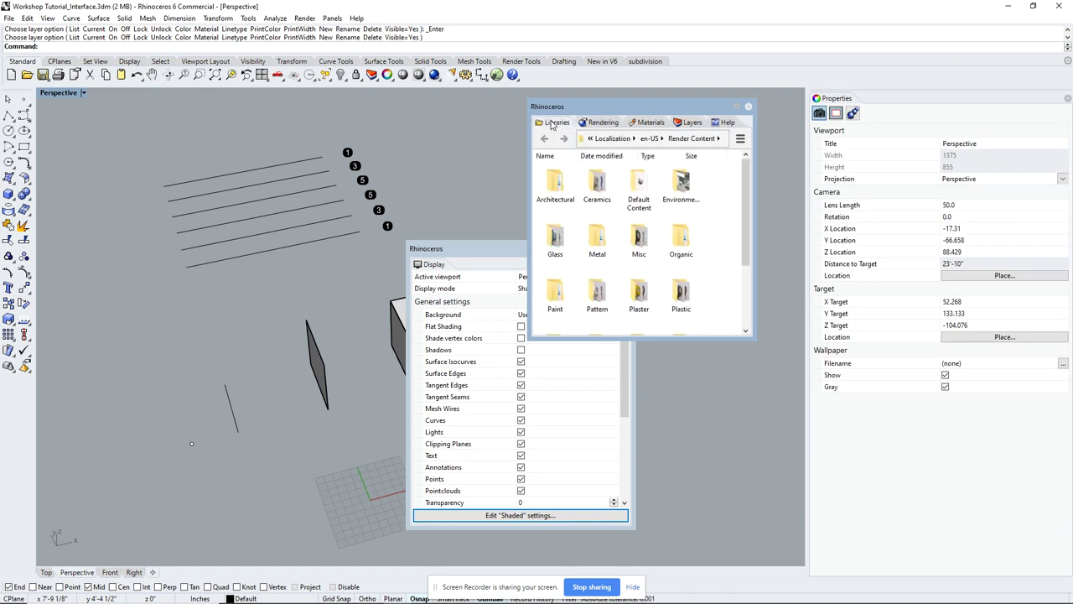
Dock the combined panel group above Properties with a taller Layers list, and close the floating Display panel.
left_click_drag(689, 124, 879, 94)
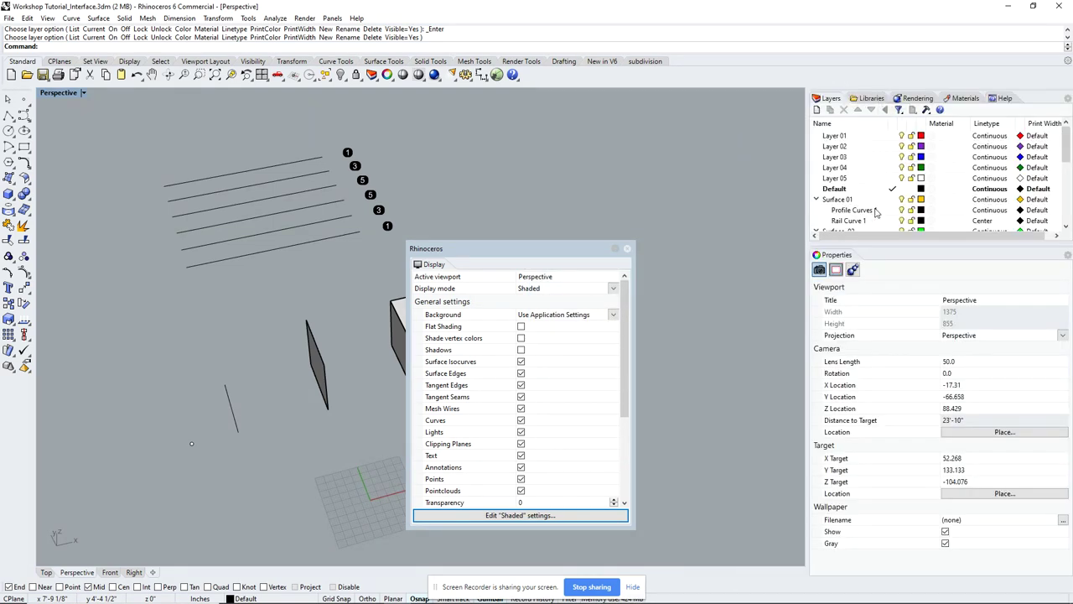
left_click_drag(871, 241, 870, 301)
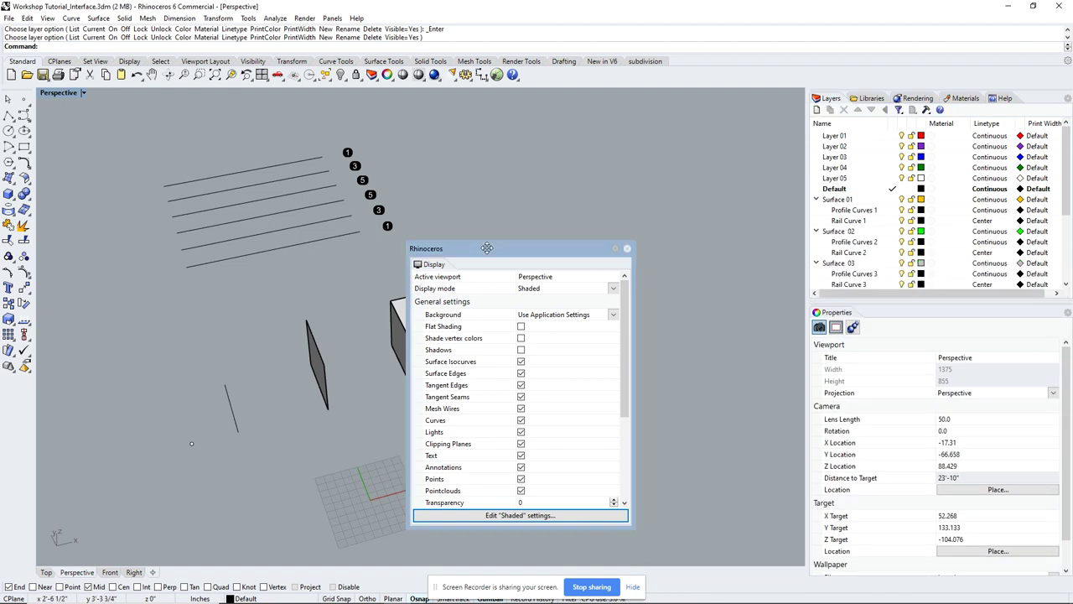
left_click_drag(487, 249, 631, 179)
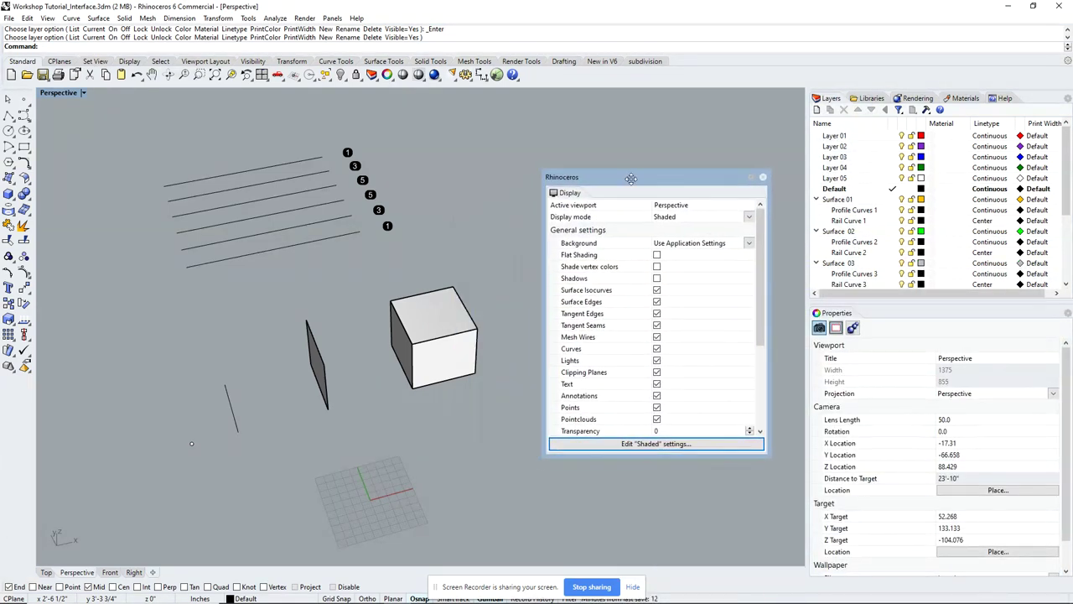
left_click(763, 177)
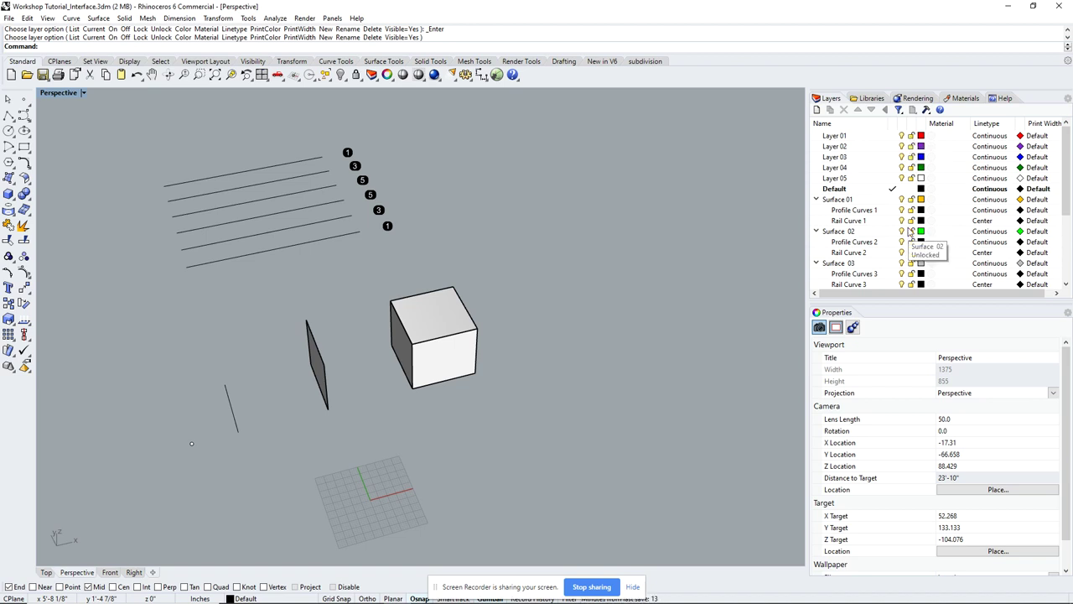
Examine the object properties of the box, and clear the selection.
left_click(432, 316)
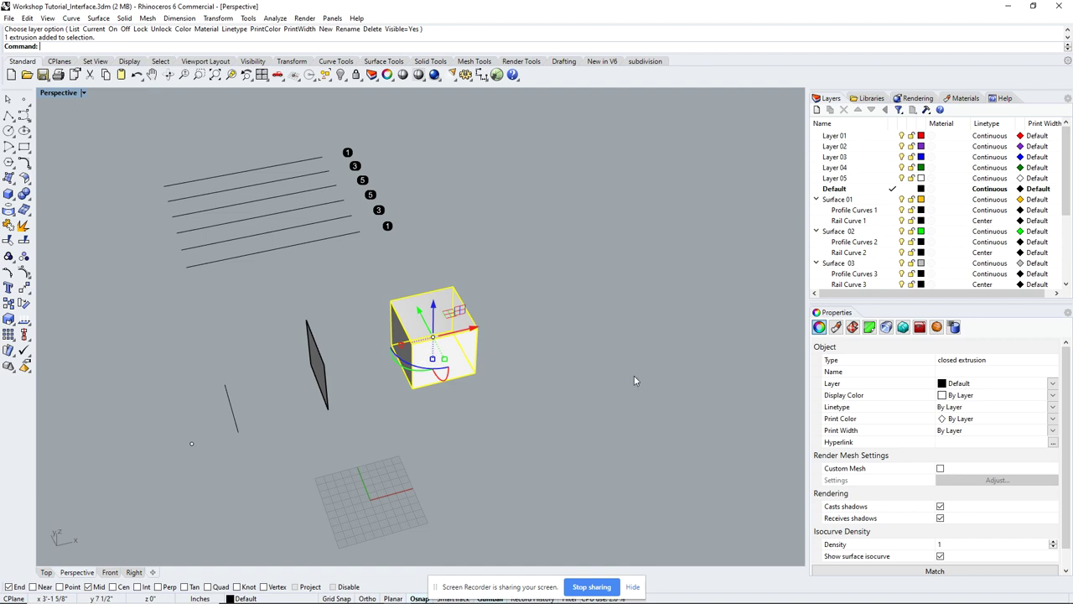
left_click(585, 356)
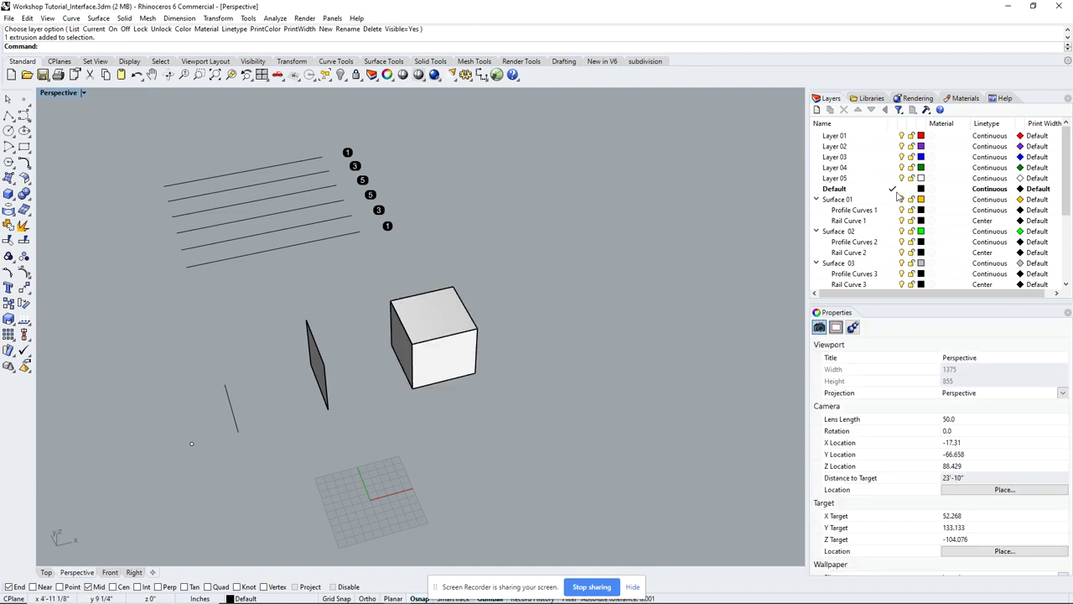
Make Layer 05 the current layer, and briefly lock and hide the Default layer before restoring it.
left_click(893, 178)
left_click(896, 189)
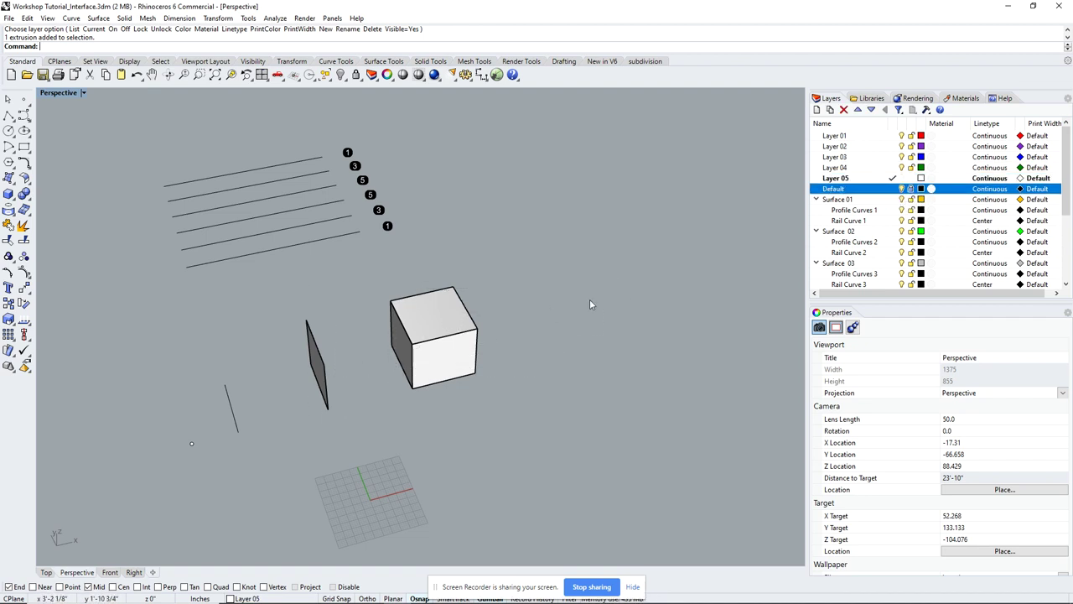
left_click_drag(590, 299, 484, 352)
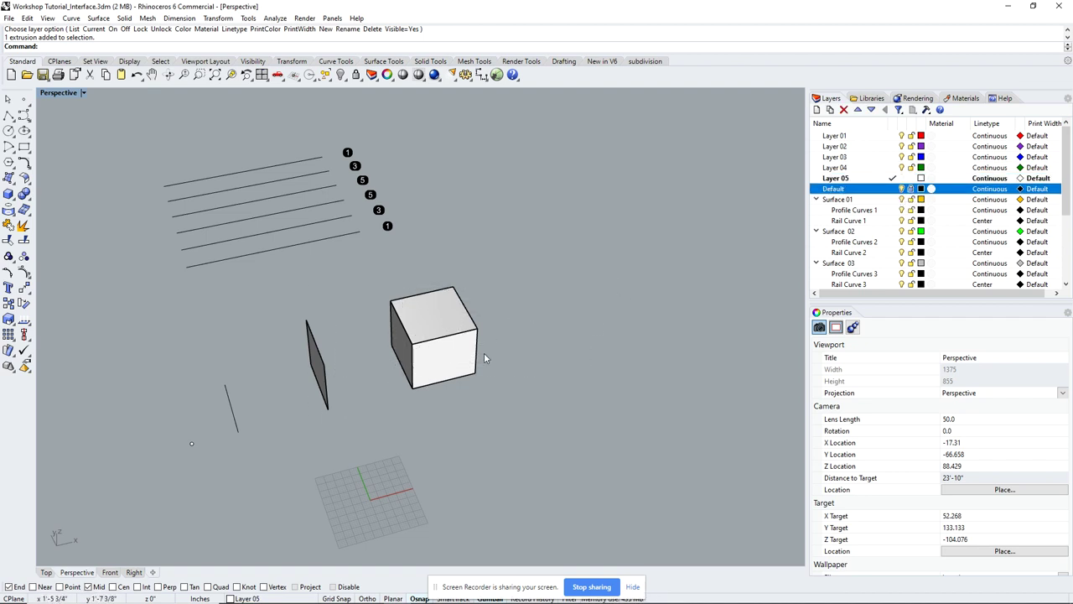
left_click(902, 189)
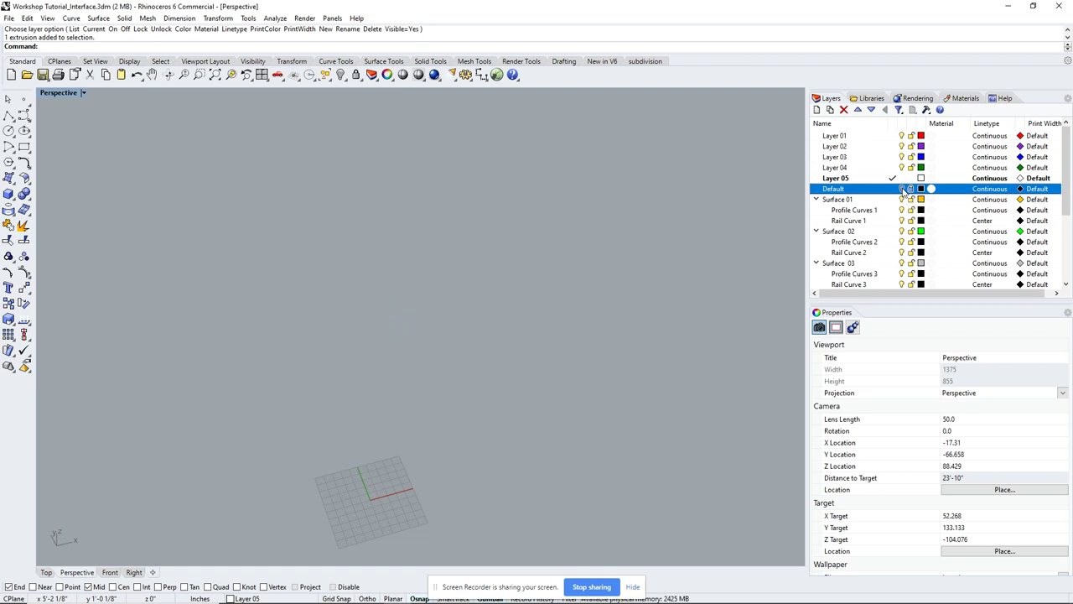
left_click(903, 189)
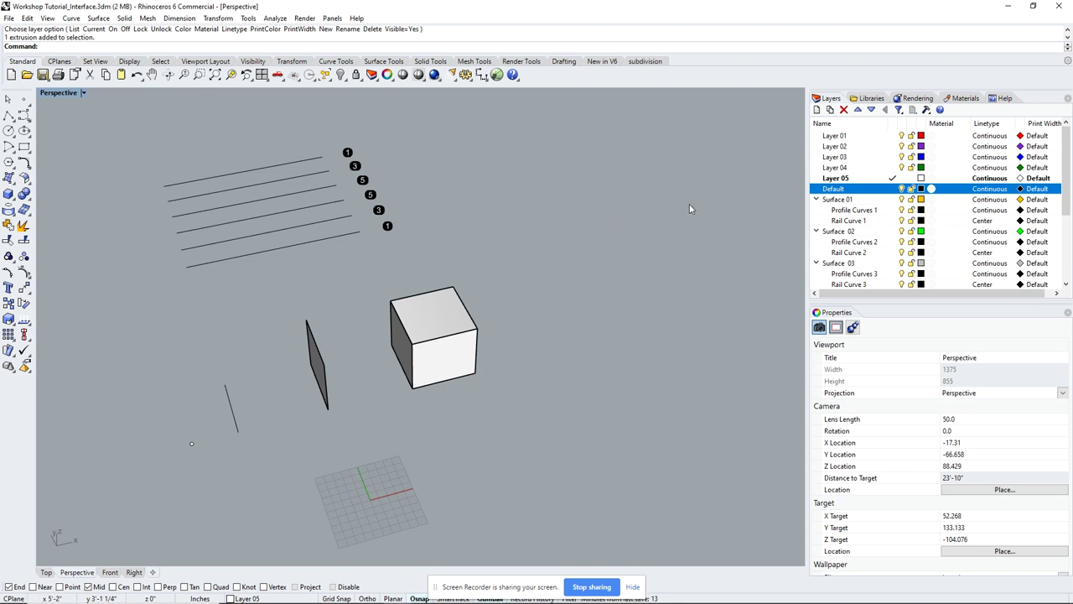
Practise selecting the box directly and with a selection window, and window-select the surface beside it.
left_click(408, 325)
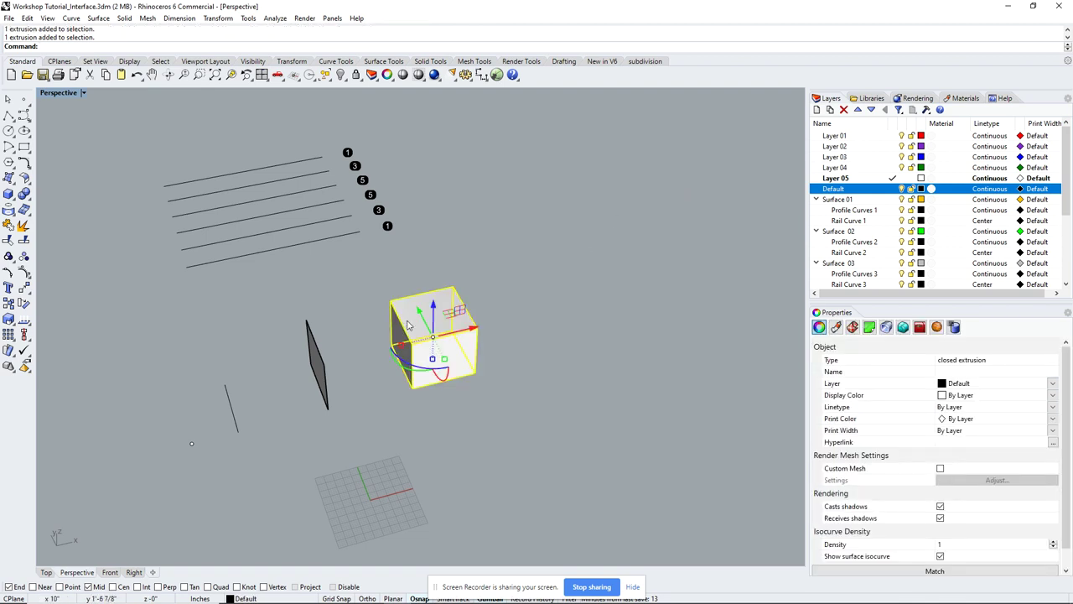
left_click(514, 301)
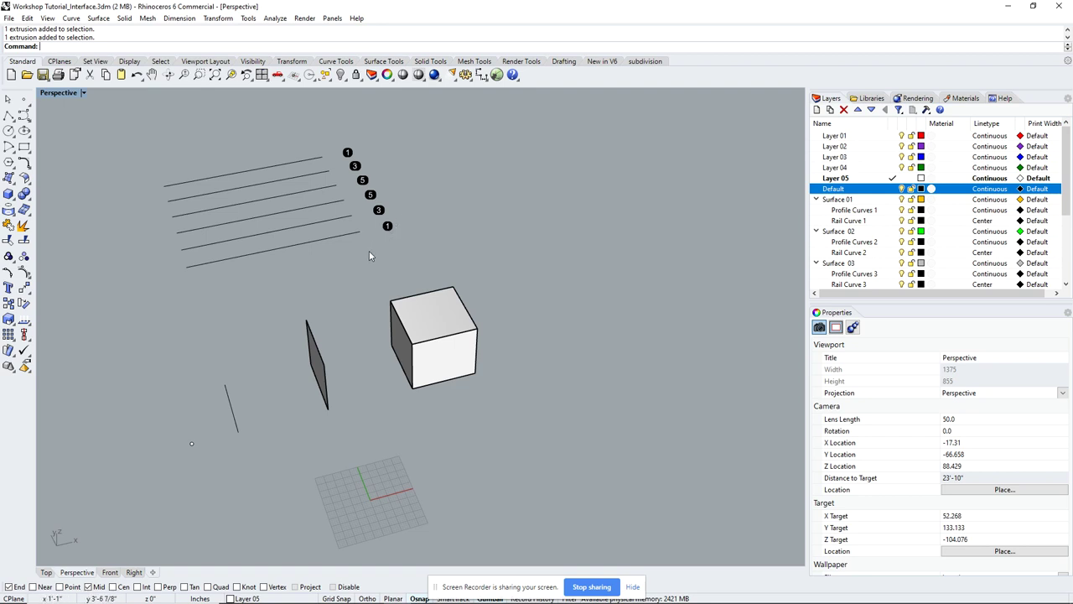
left_click_drag(369, 251, 503, 418)
left_click(527, 394)
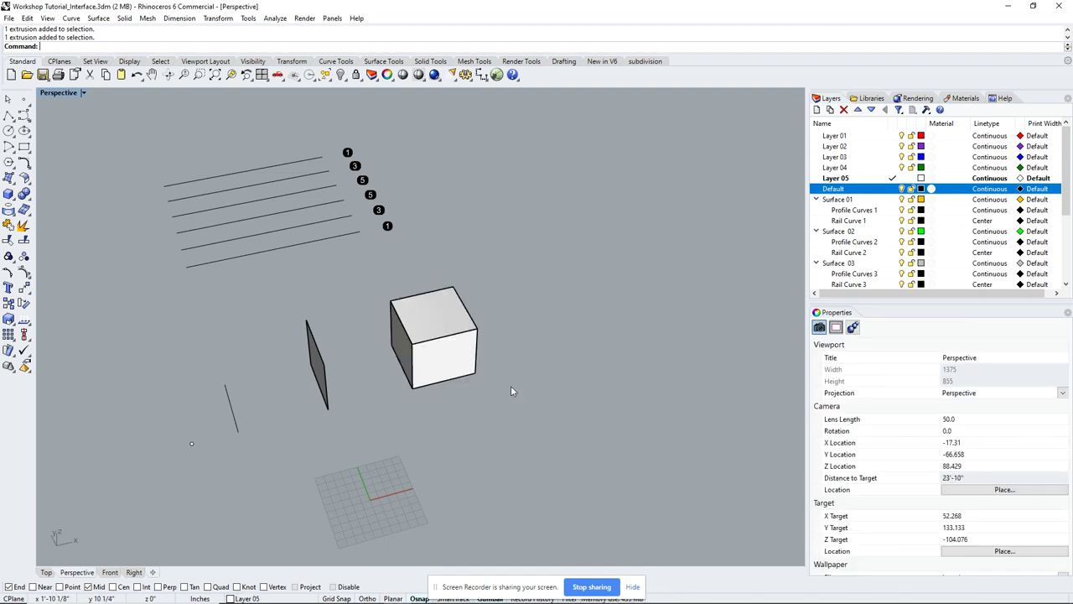
left_click_drag(341, 260, 521, 419)
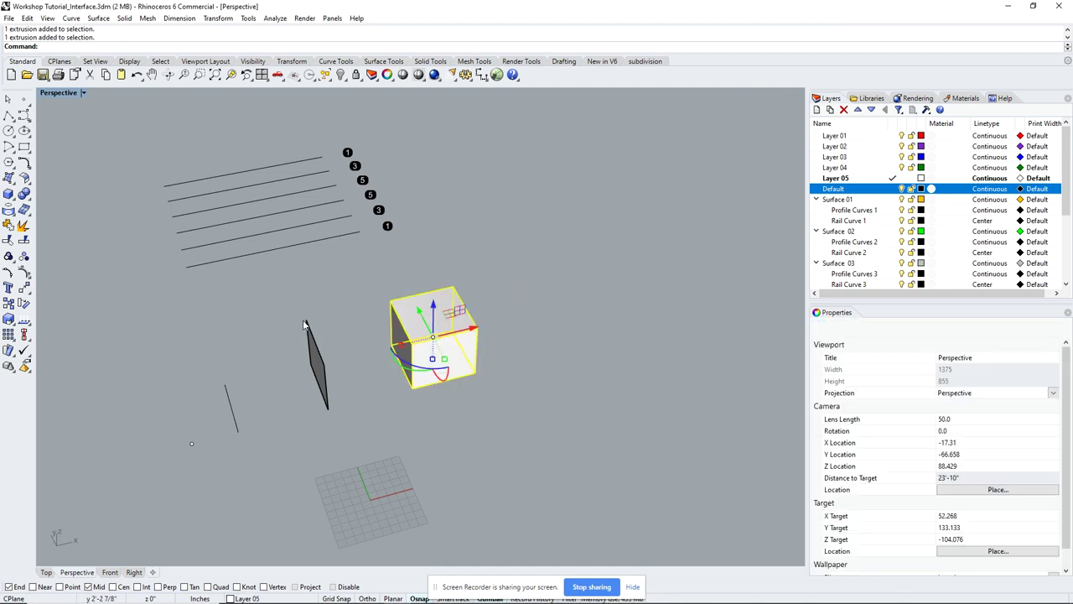
left_click_drag(263, 288, 376, 422)
Window-select all six numbered lines with their text dots, and repeat with a smaller window enclosing only some of them.
left_click_drag(152, 314, 482, 119)
left_click(417, 196)
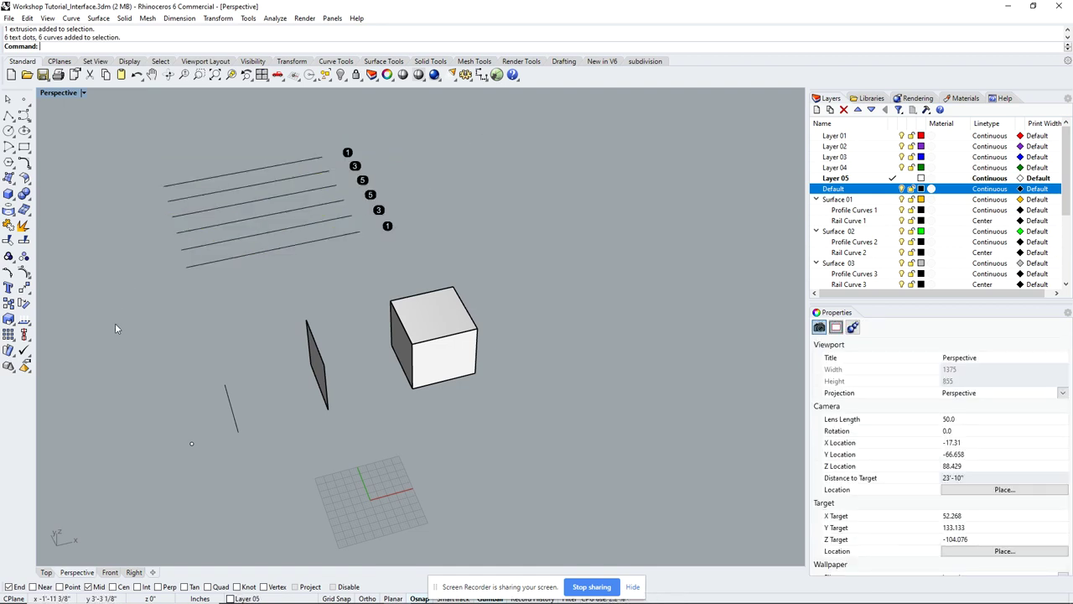
left_click_drag(115, 323, 386, 178)
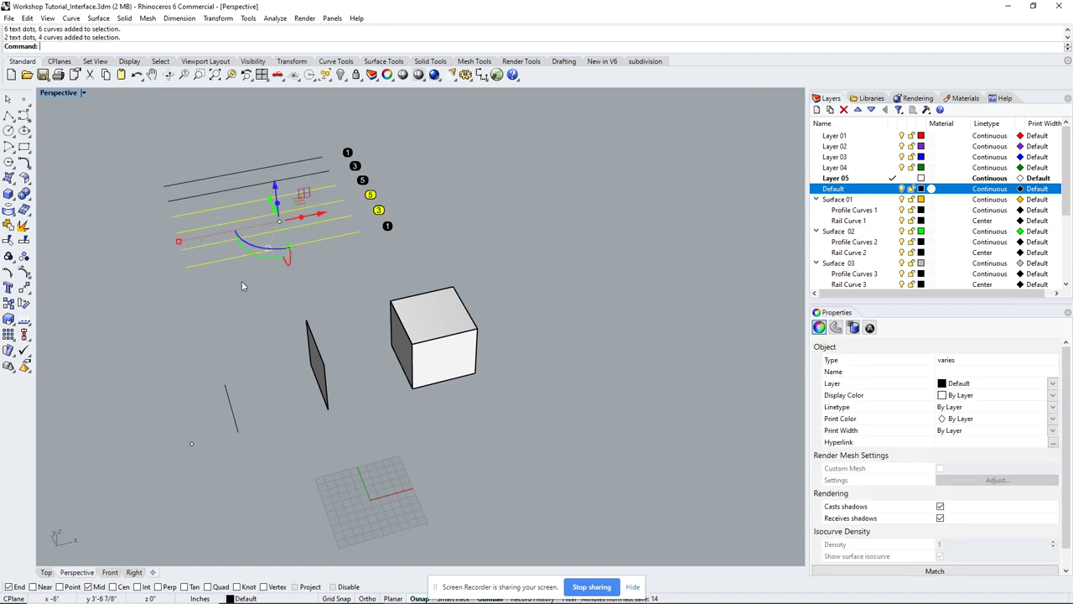
left_click(288, 291)
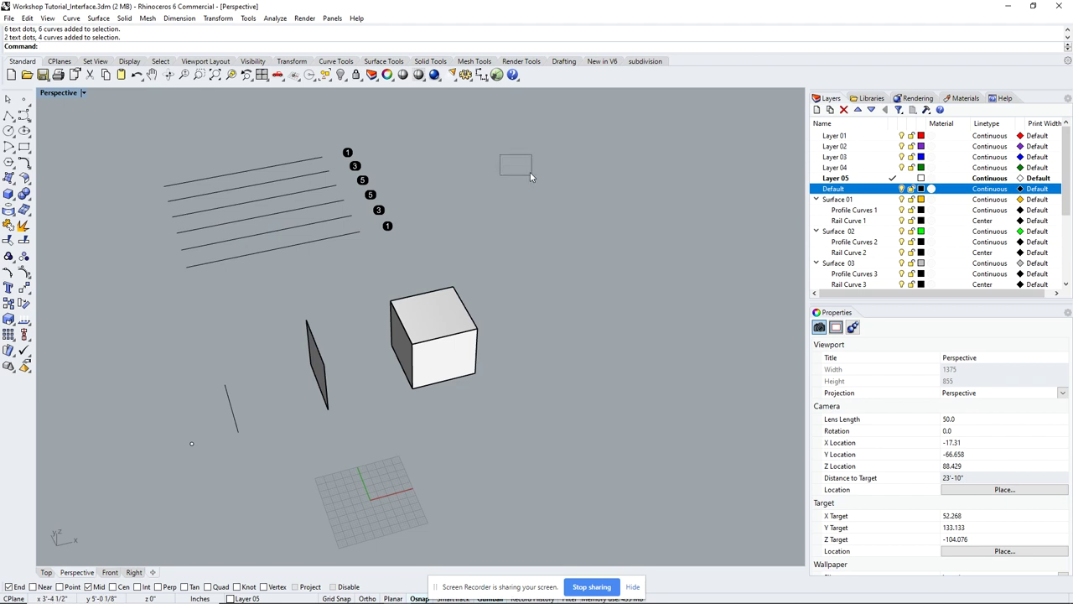
Crossing-select the text dots with the two nearest lines, and the box with its closest text dot, clearing the selection each time.
left_click_drag(509, 157, 347, 263)
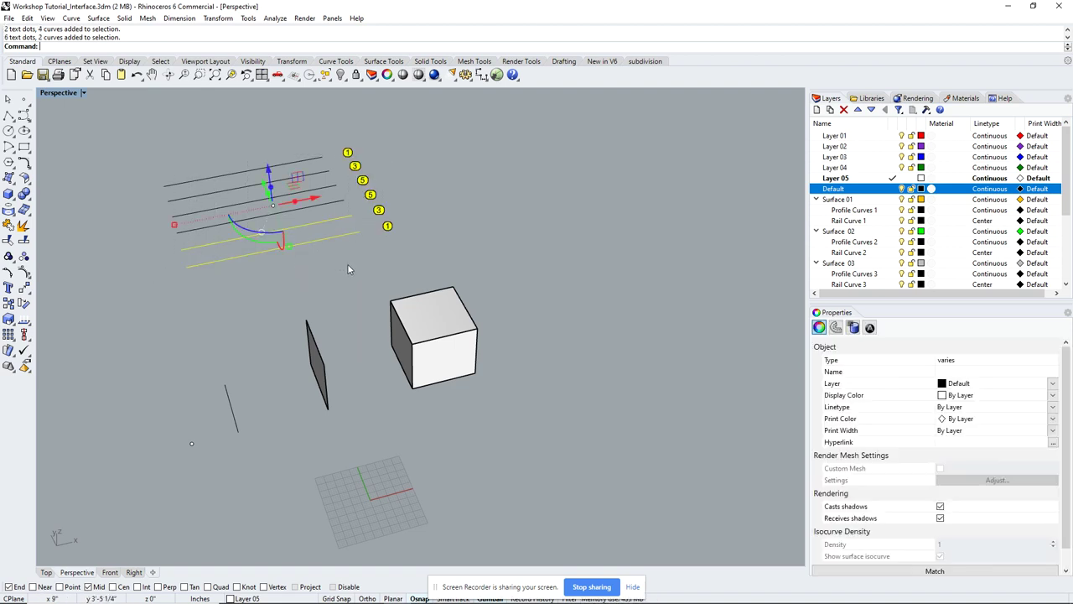
left_click(364, 305)
left_click_drag(513, 231, 450, 298)
left_click(463, 239)
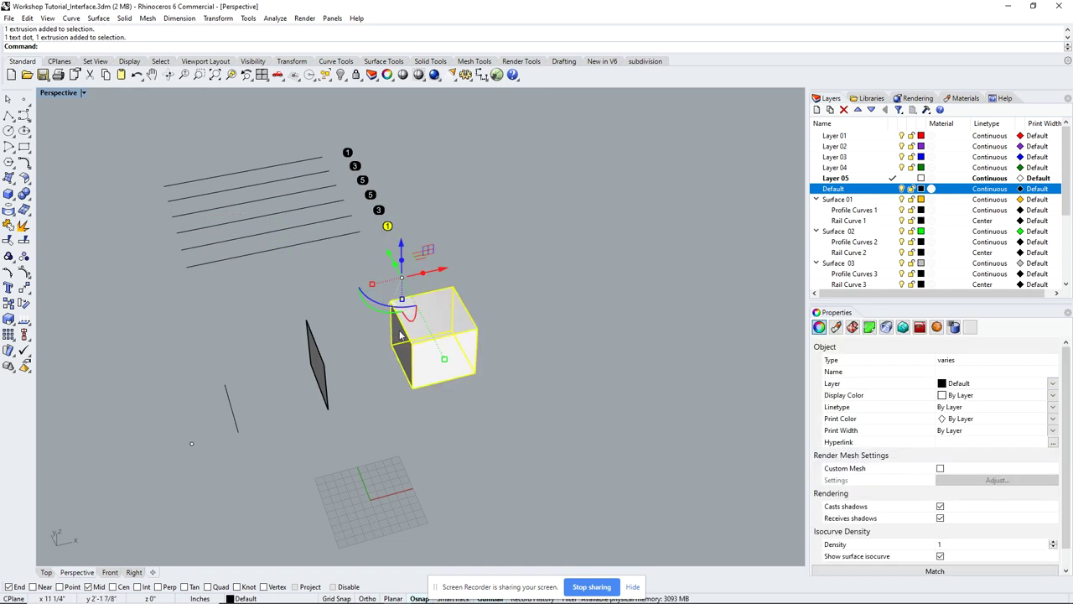
left_click(566, 320)
Copy the box from its lower front corner onto its own location so the two boxes coincide.
left_click(420, 335)
type("copy")
key("Return")
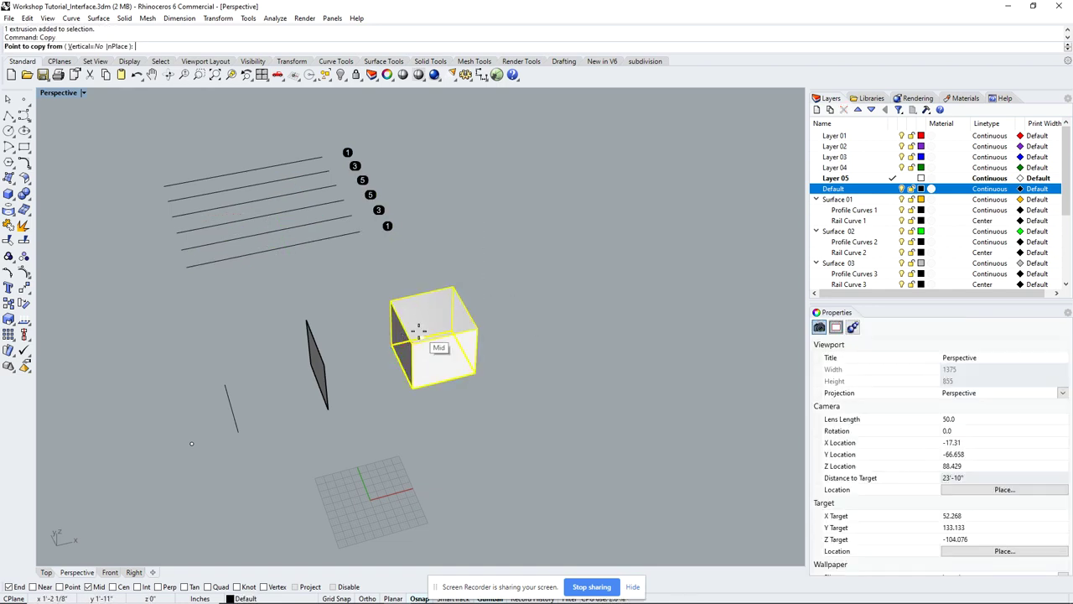
left_click(476, 372)
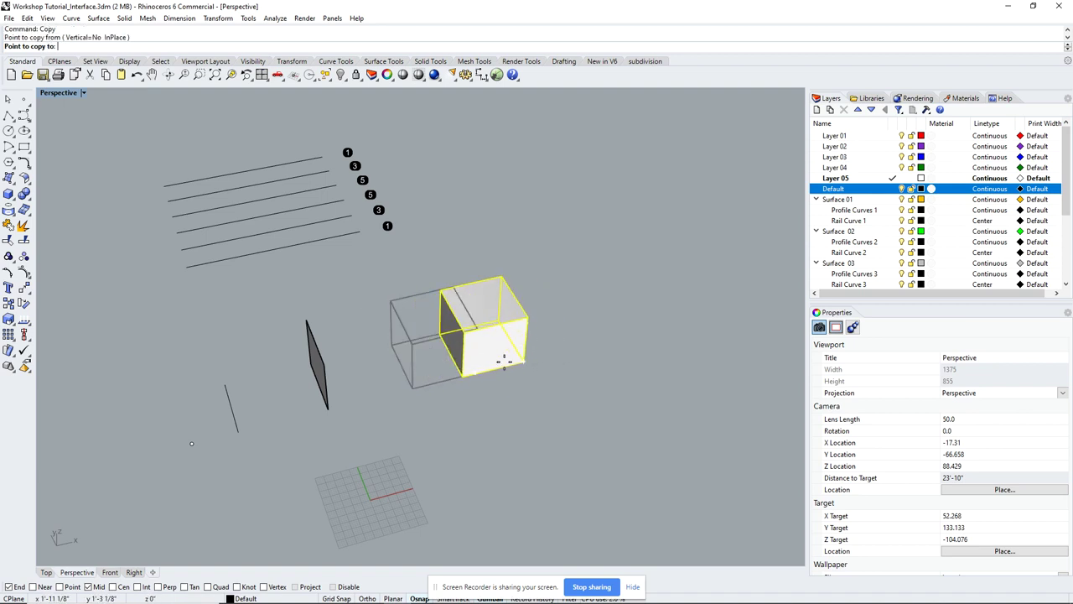
left_click(483, 369)
key("Return")
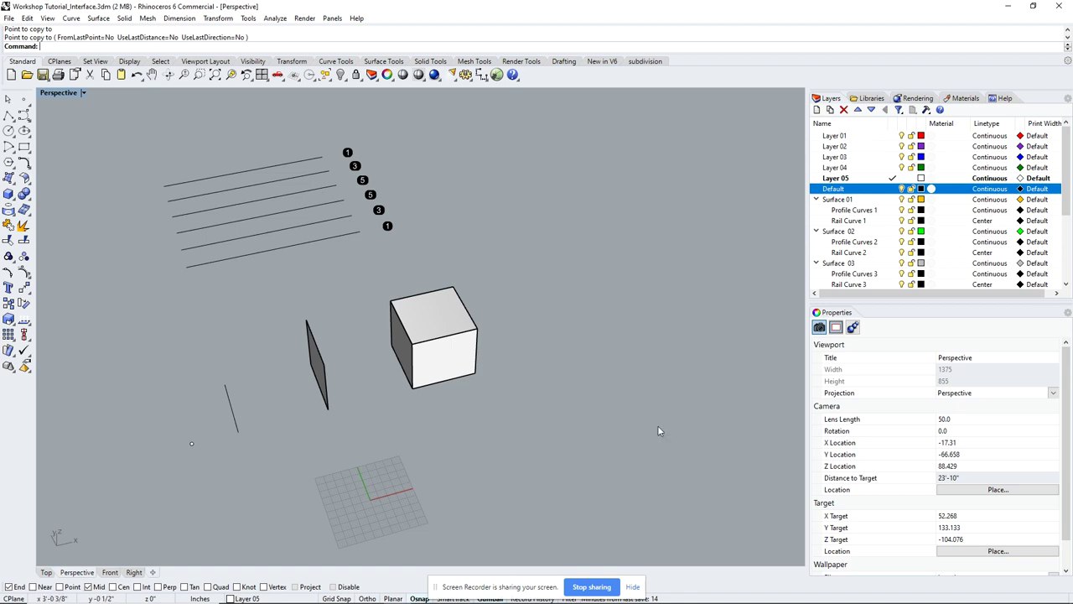
Bring up the selection choices for the two overlapping boxes several times, dismissing them without choosing one.
left_click(451, 328)
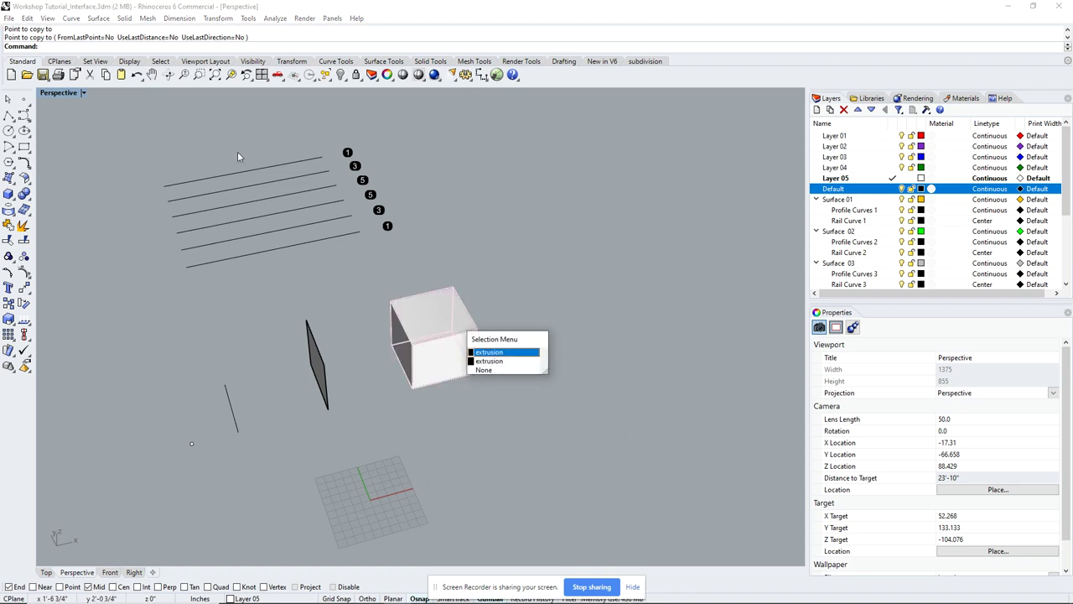
key("Escape")
left_click(442, 321)
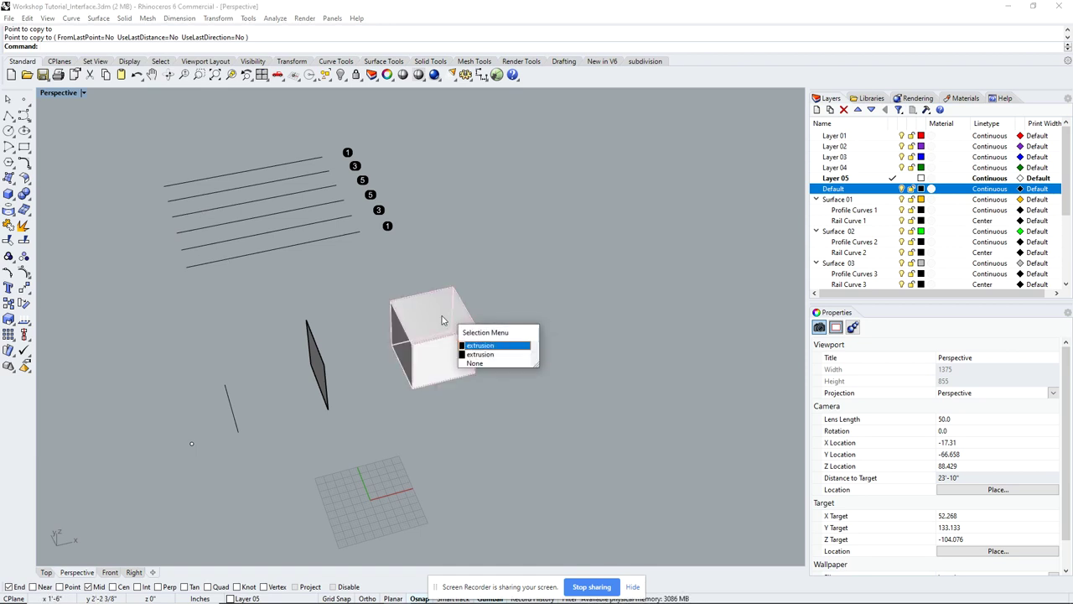
left_click(528, 322)
left_click(444, 323)
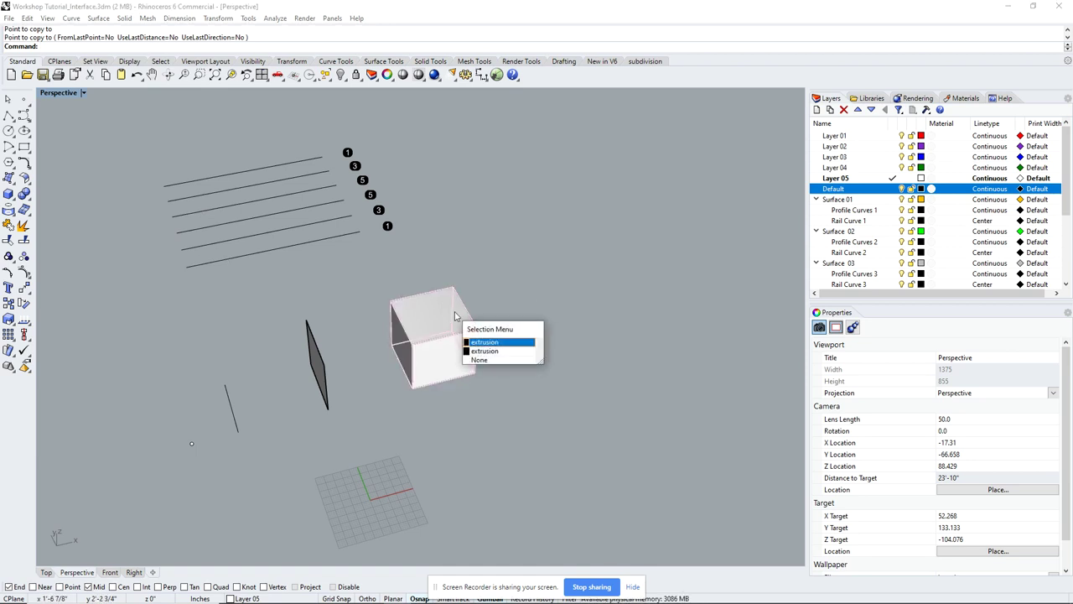
left_click(530, 294)
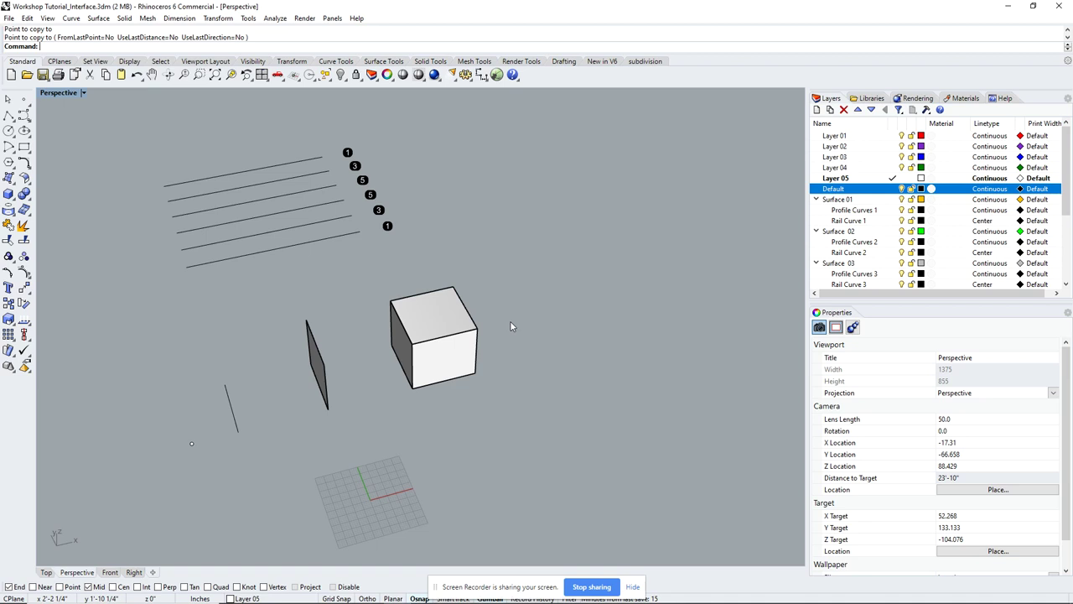
left_click(28, 18)
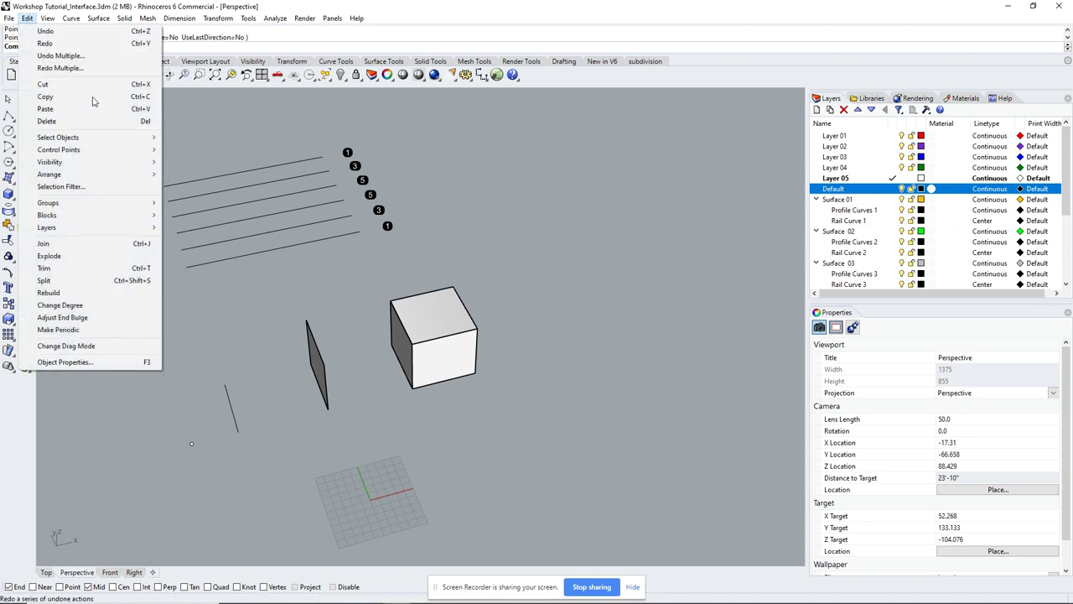
left_click(591, 242)
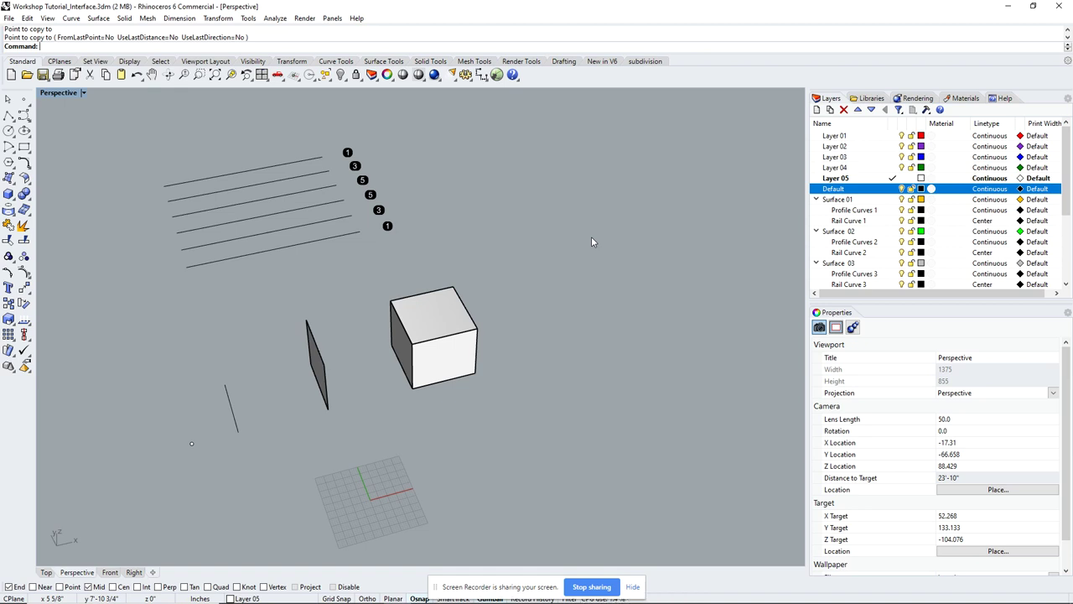
Pick one of the overlapping boxes and copy it from a lower corner onto that same corner, then clear the selection.
left_click(442, 309)
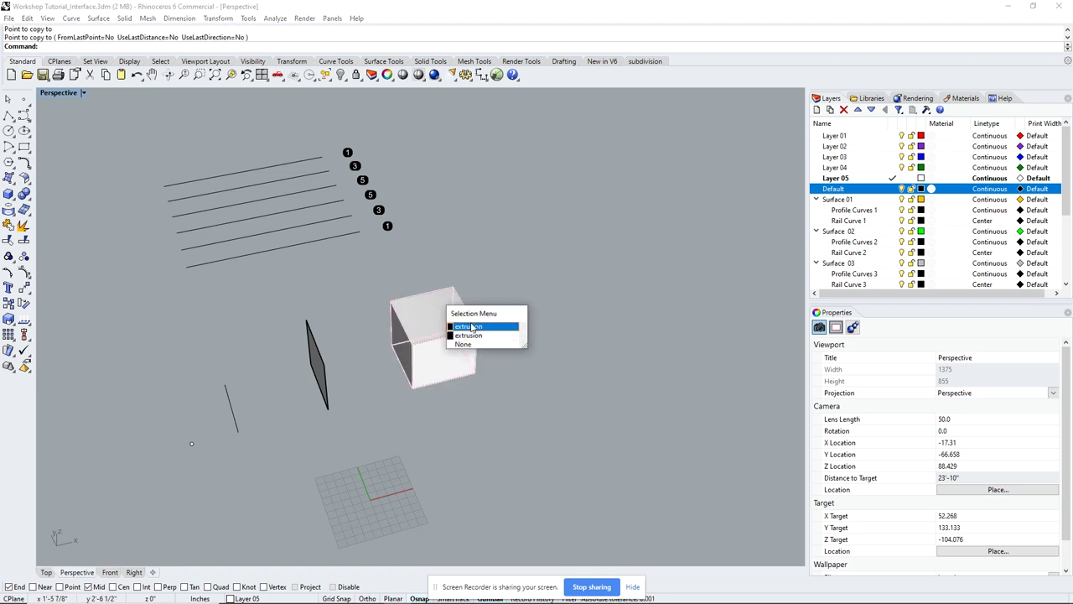
left_click(472, 326)
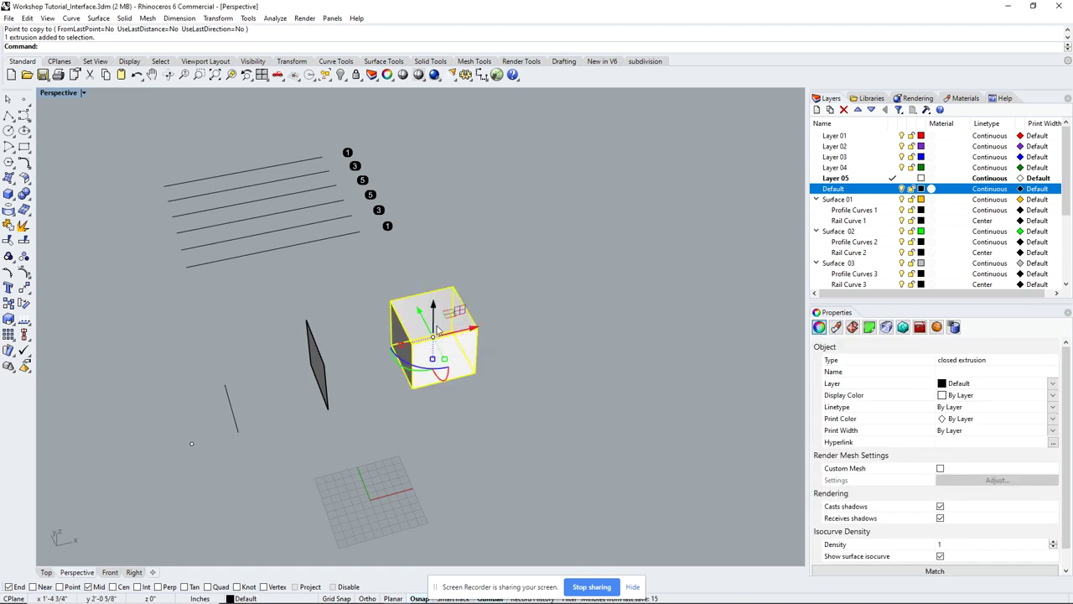
type("copy")
key("Return")
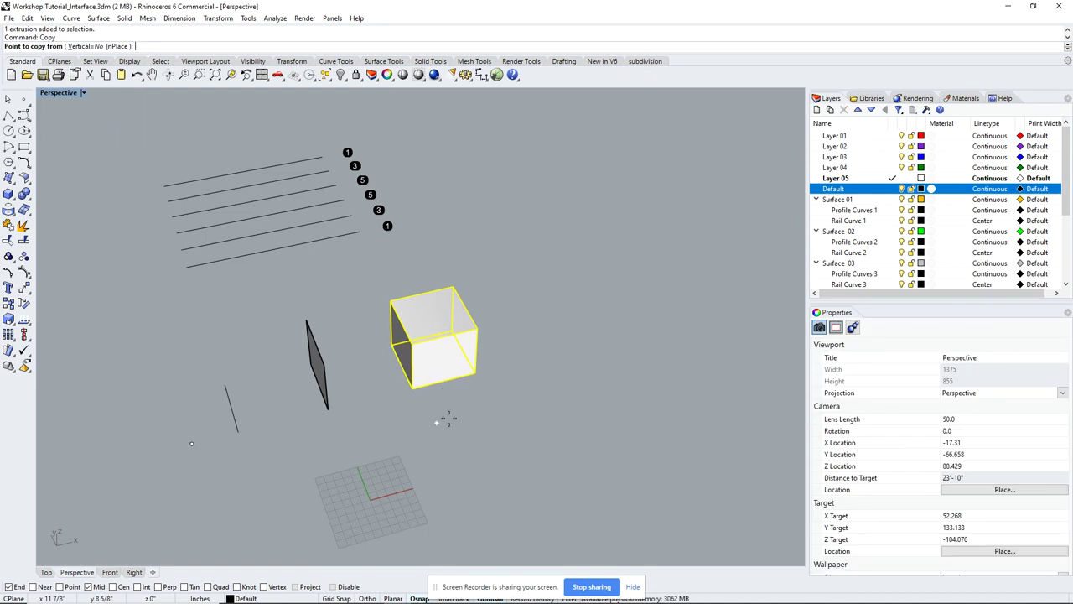
left_click(480, 379)
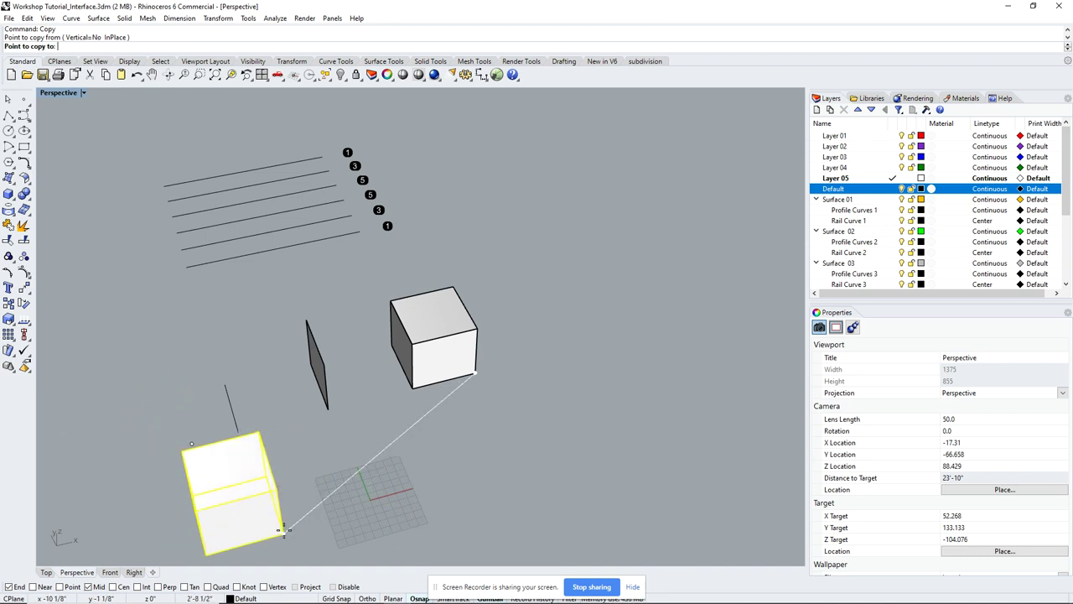
left_click_drag(447, 591, 715, 581)
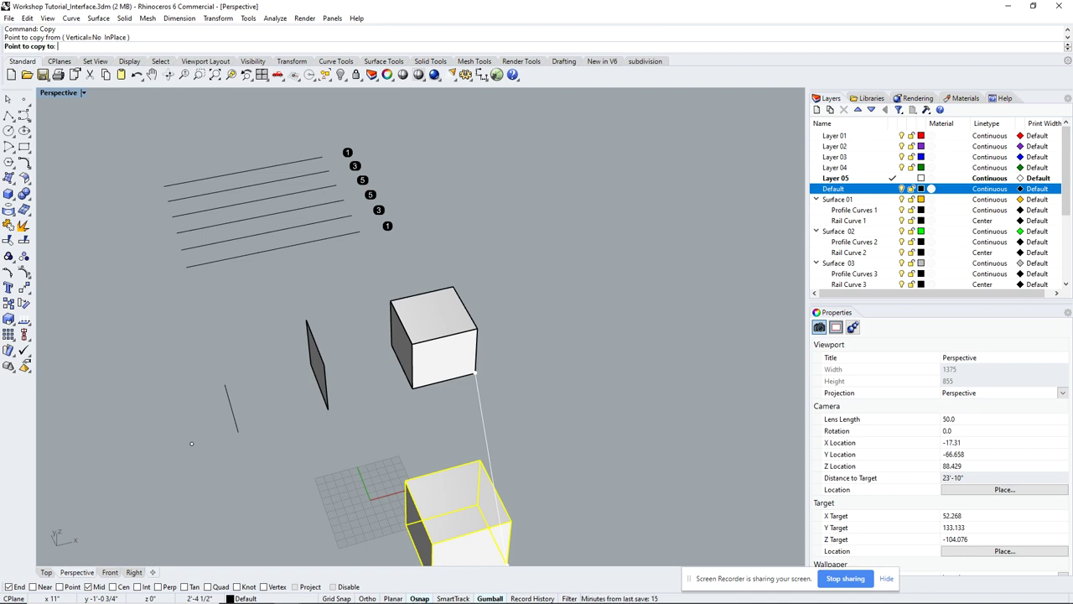
mouse_move(455, 601)
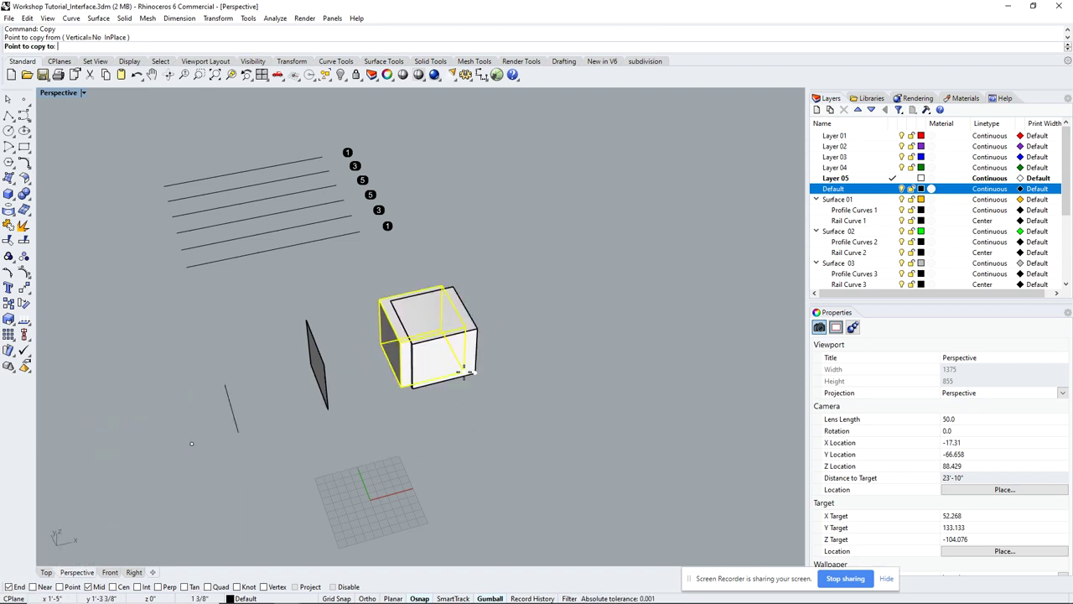
left_click(475, 372)
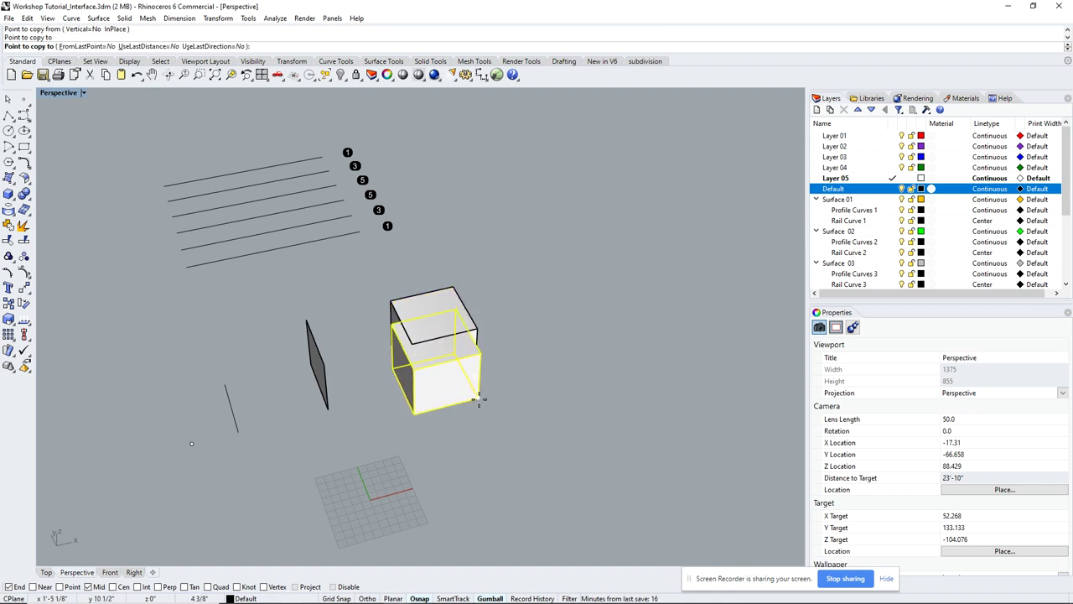
key("Return")
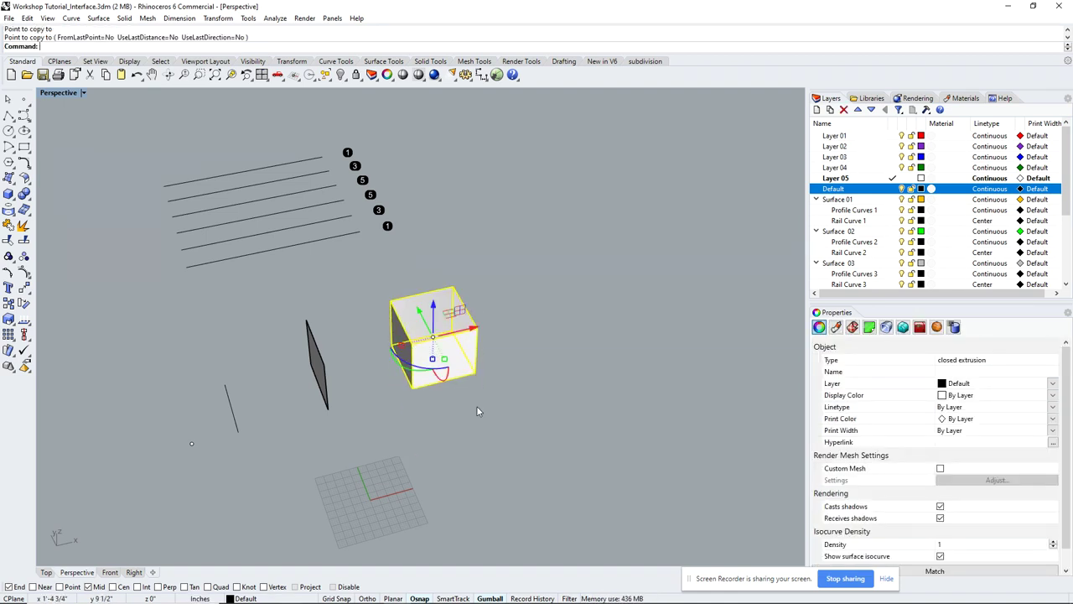
left_click(605, 266)
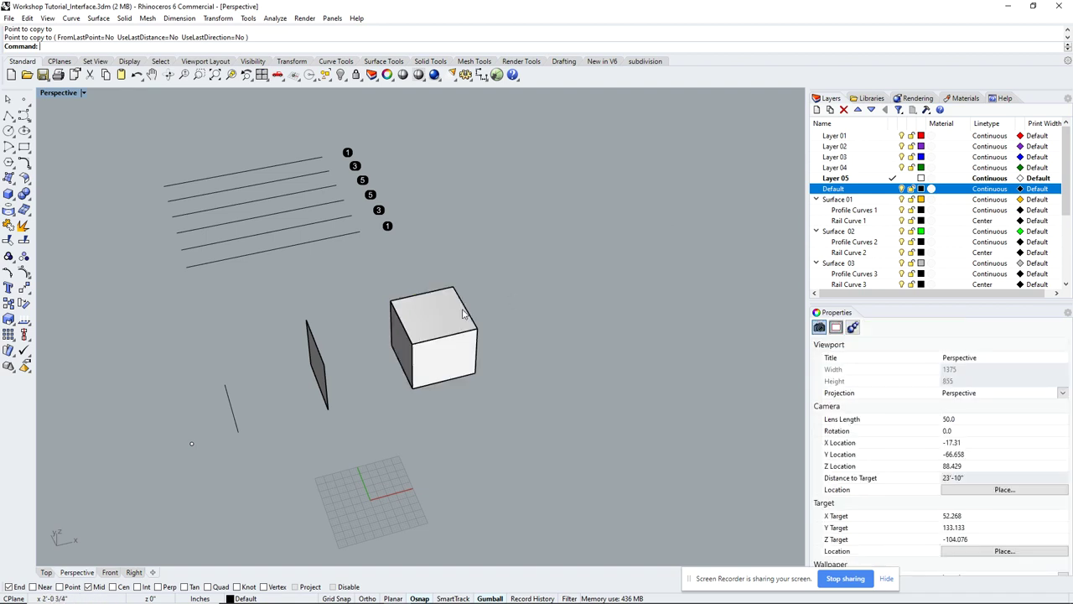
Bring up the selection choices for the three coincident boxes and dismiss them without choosing one.
left_click(425, 326)
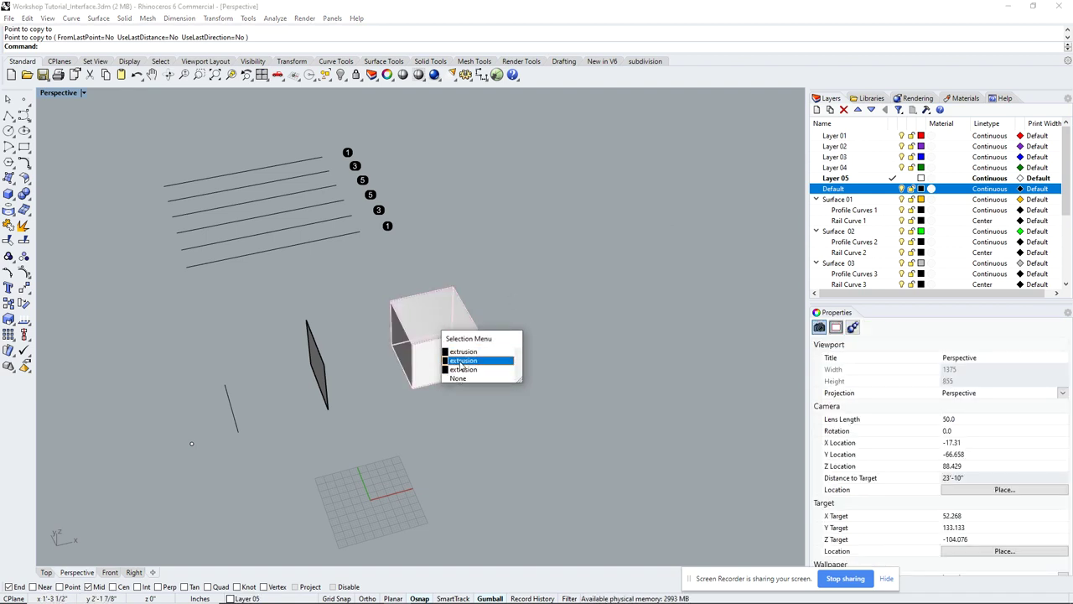
left_click(411, 327)
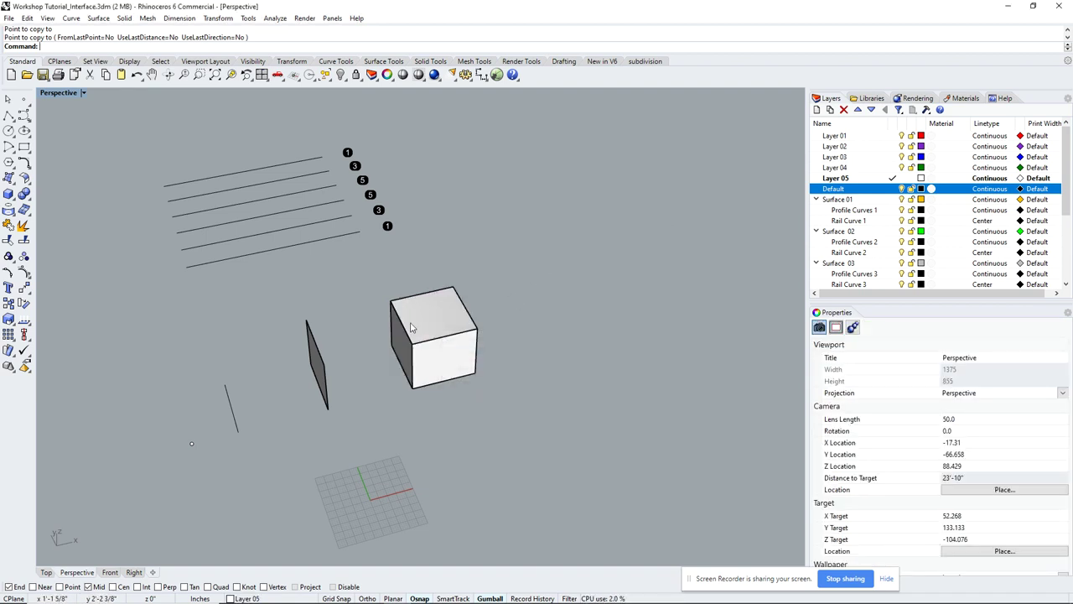
left_click(449, 339)
Select all duplicate objects in the model and delete them.
left_click(27, 17)
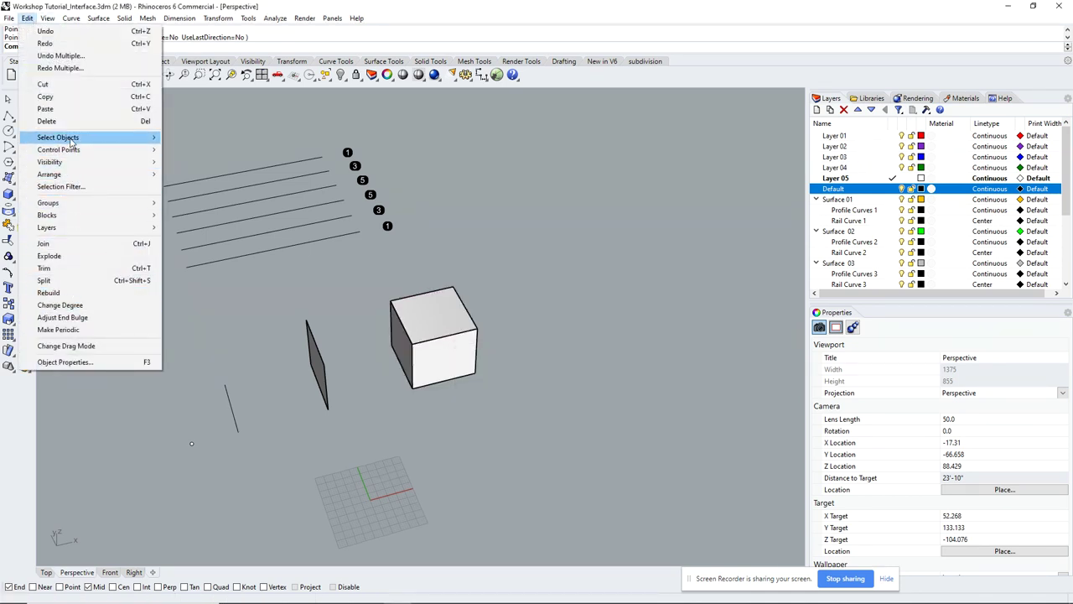
mouse_move(72, 138)
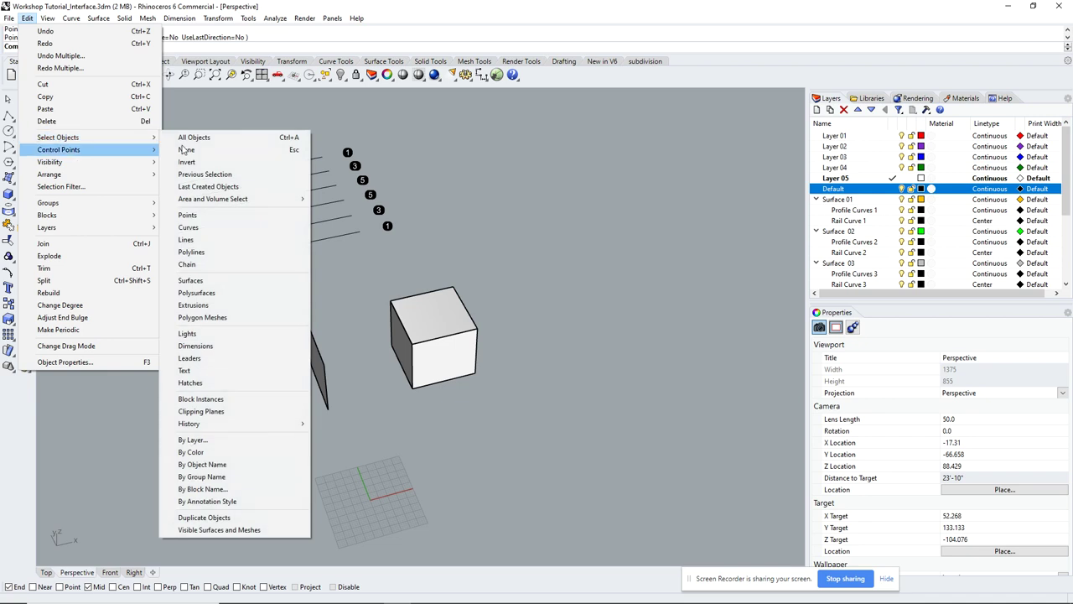
left_click(204, 517)
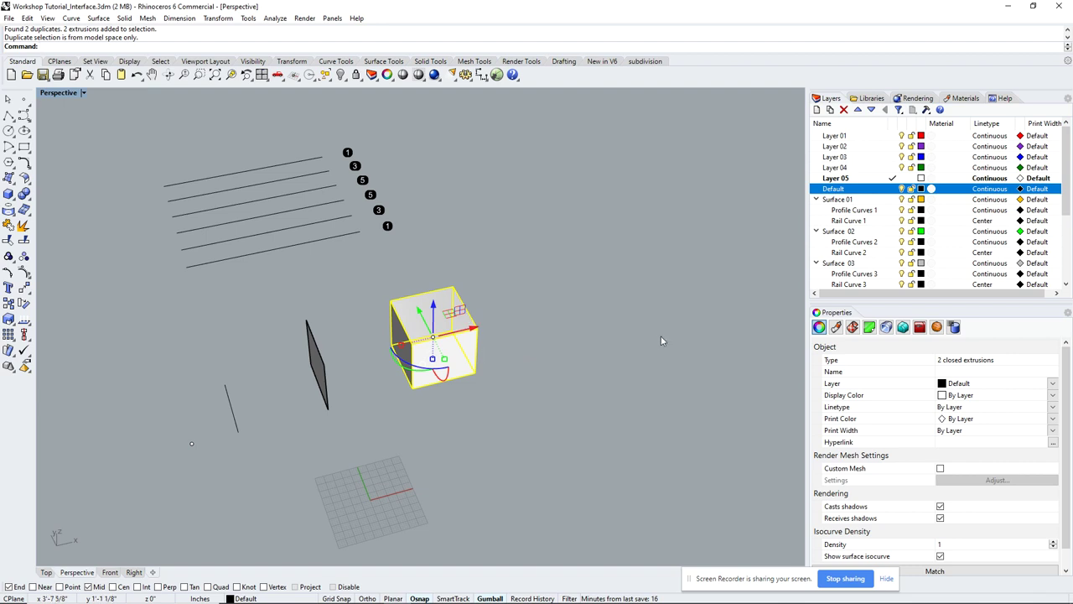
key("Delete")
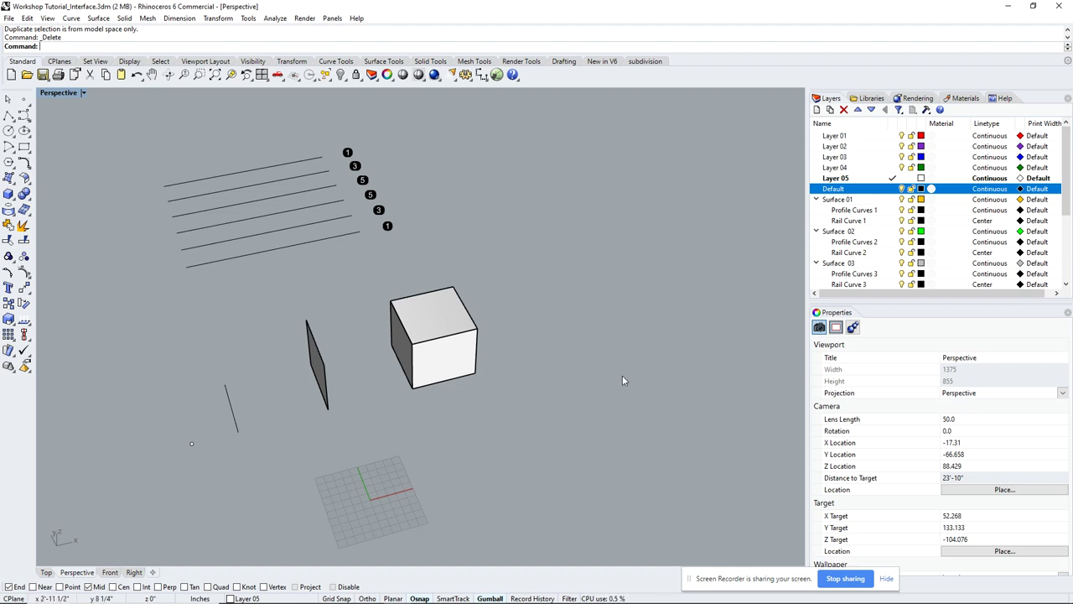
Draw a new corner-to-corner box about 1'-2 1/4" tall on the ground beside the existing box.
scroll(622, 371, "down", 6)
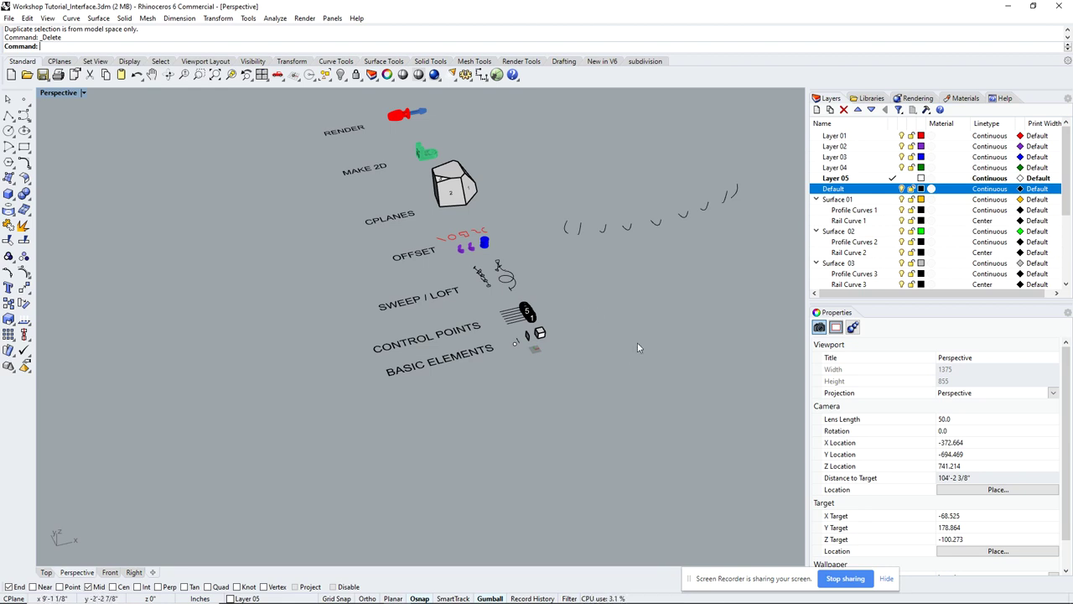
scroll(629, 335, "up", 10)
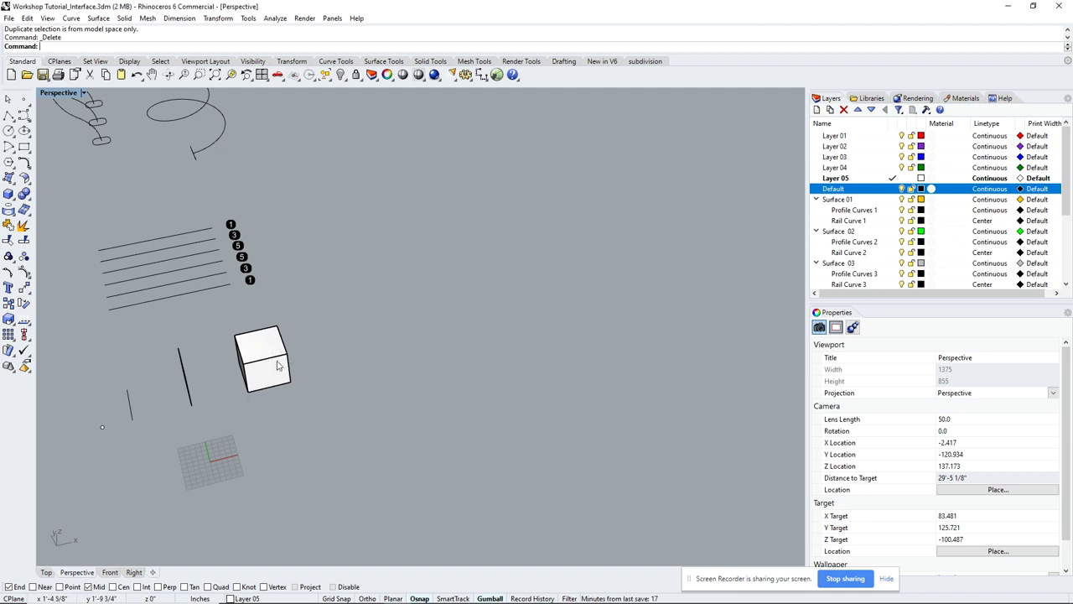
left_click(8, 194)
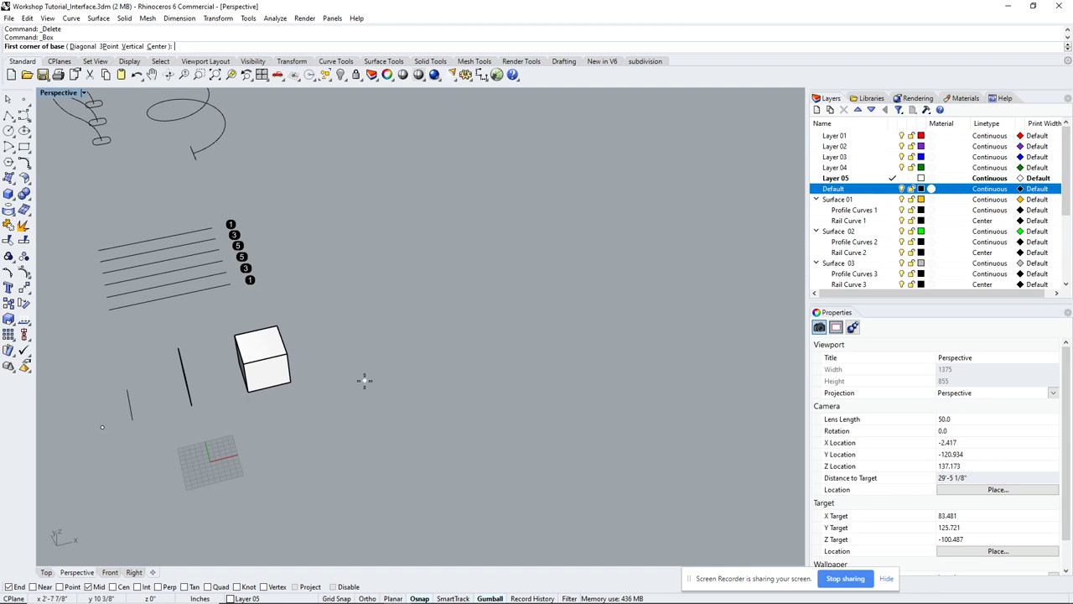
left_click(339, 372)
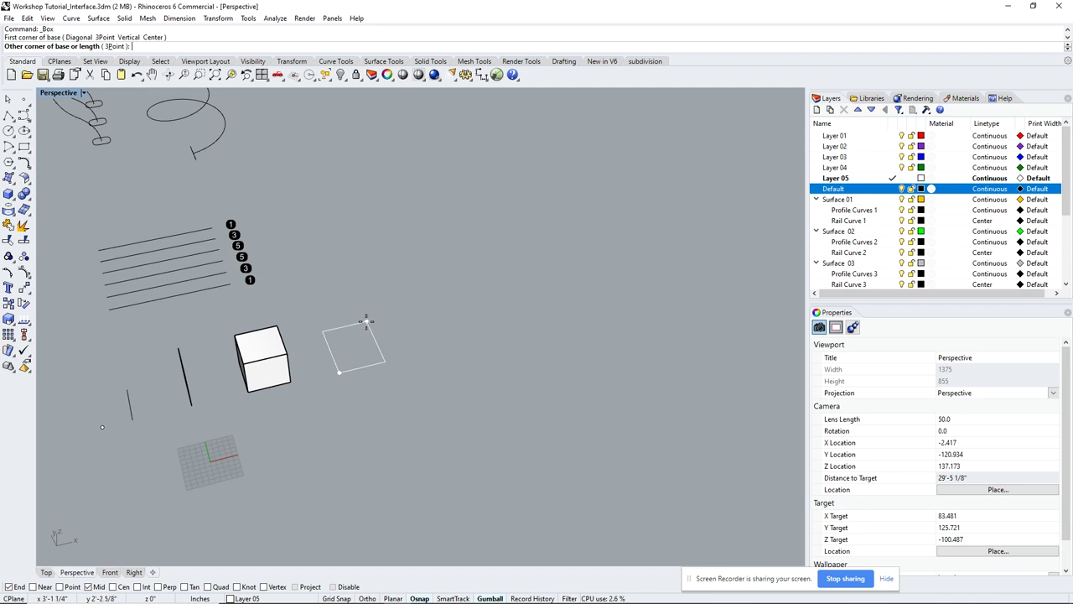
left_click(366, 322)
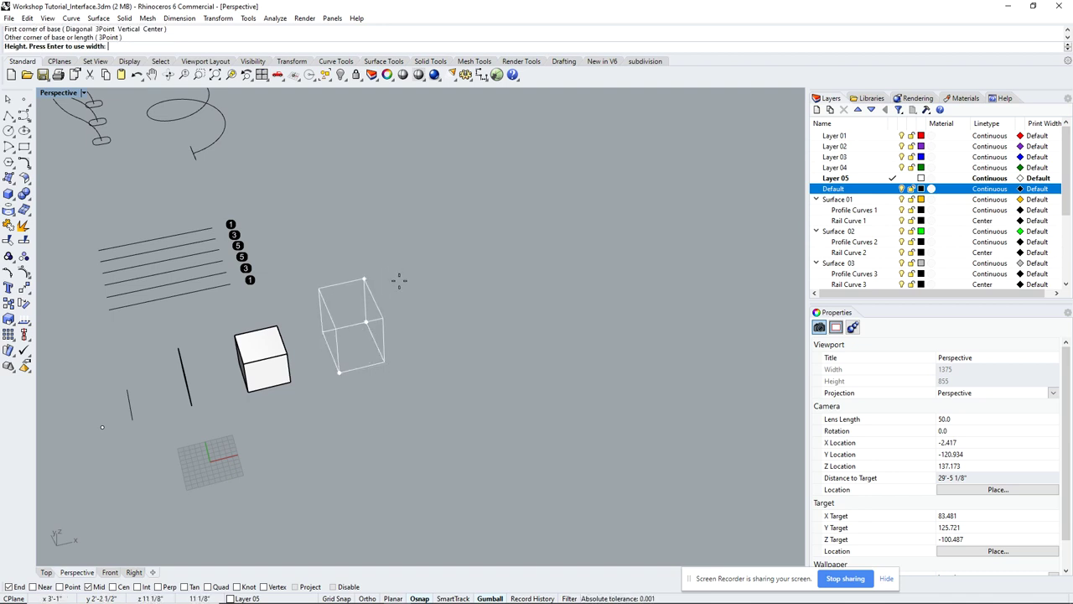
key("Up")
key("Up")
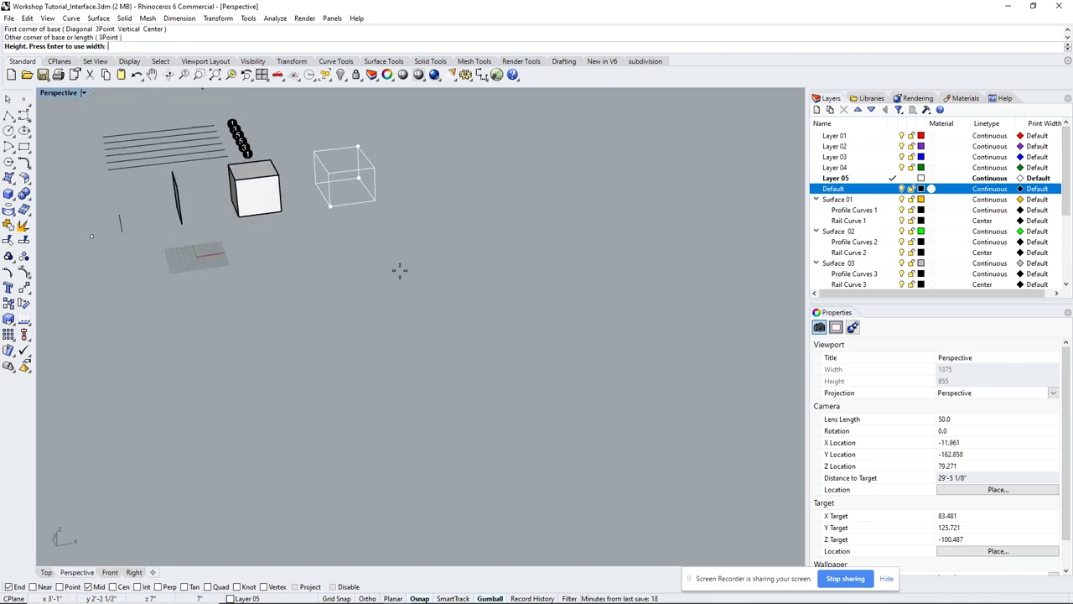
left_click(371, 114)
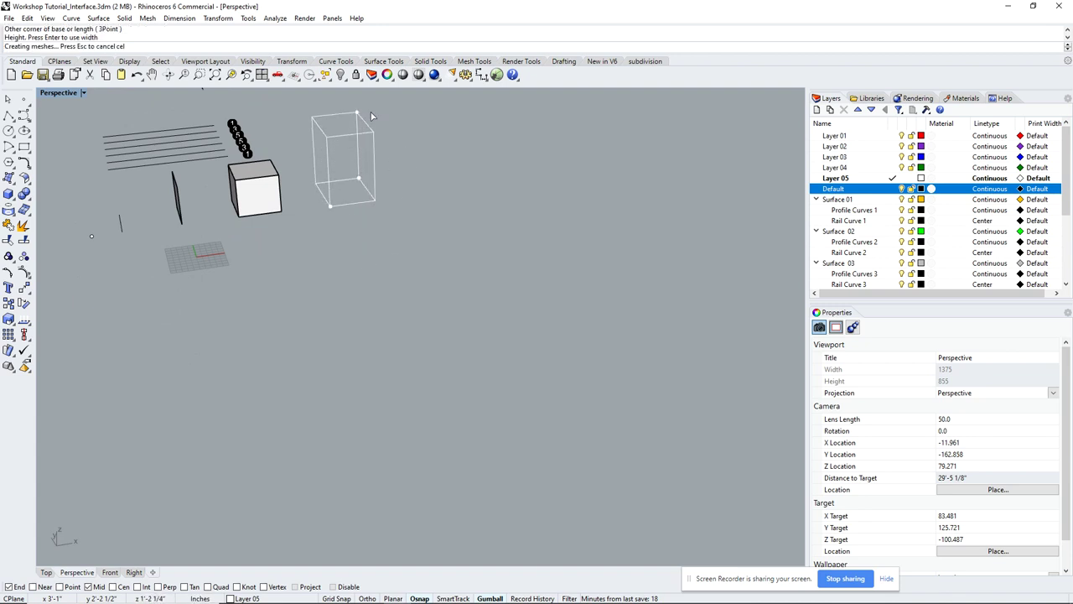
key("Down")
key("Left")
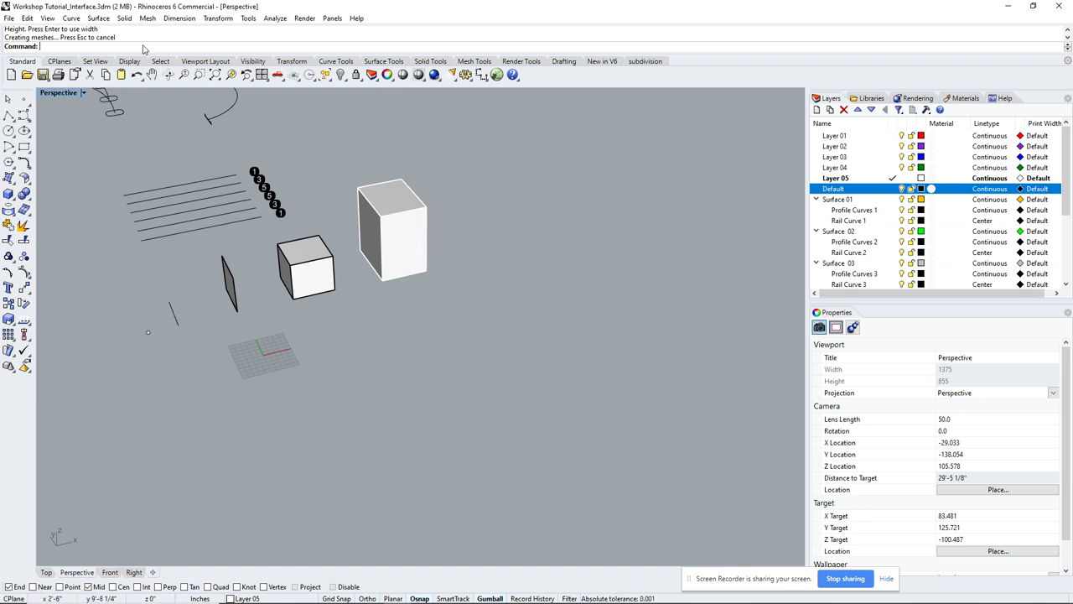
Set the Perspective viewport to Wireframe display and look at the boxes from another angle.
left_click(59, 94)
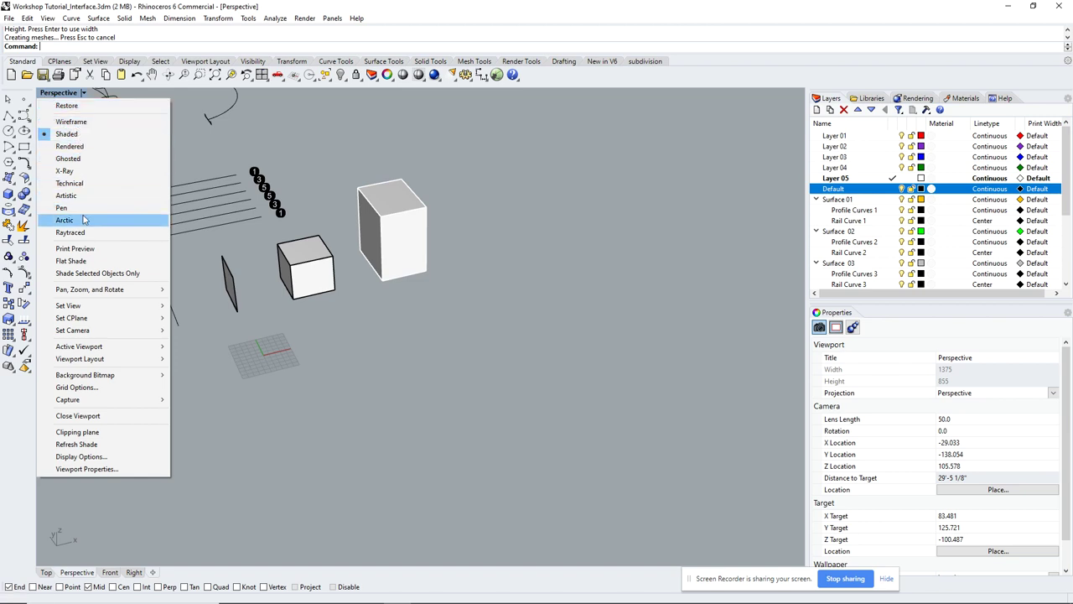
left_click(71, 121)
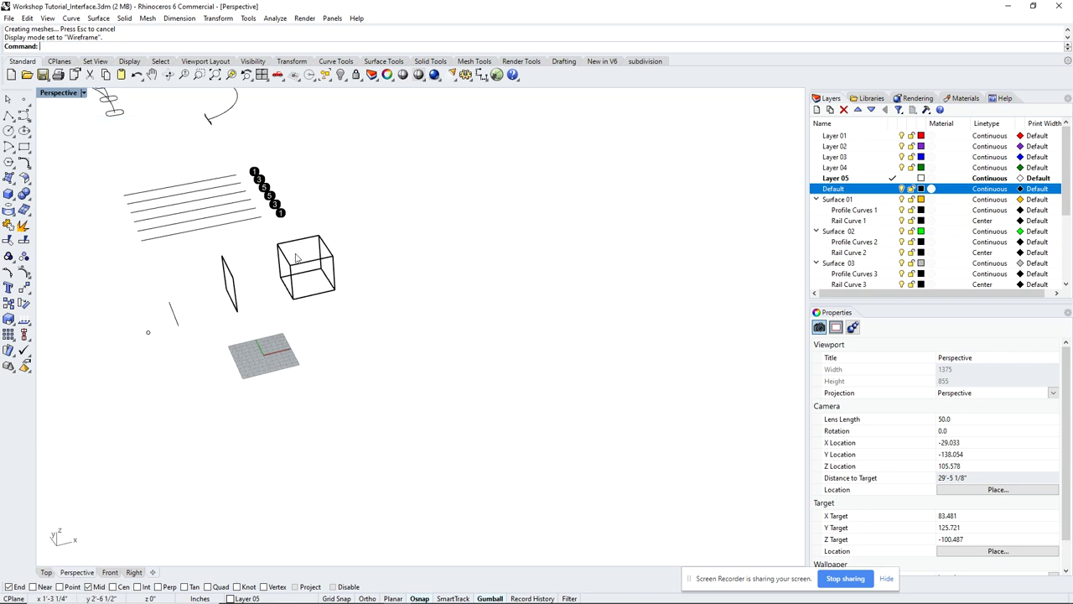
right_click_drag(427, 257, 451, 260)
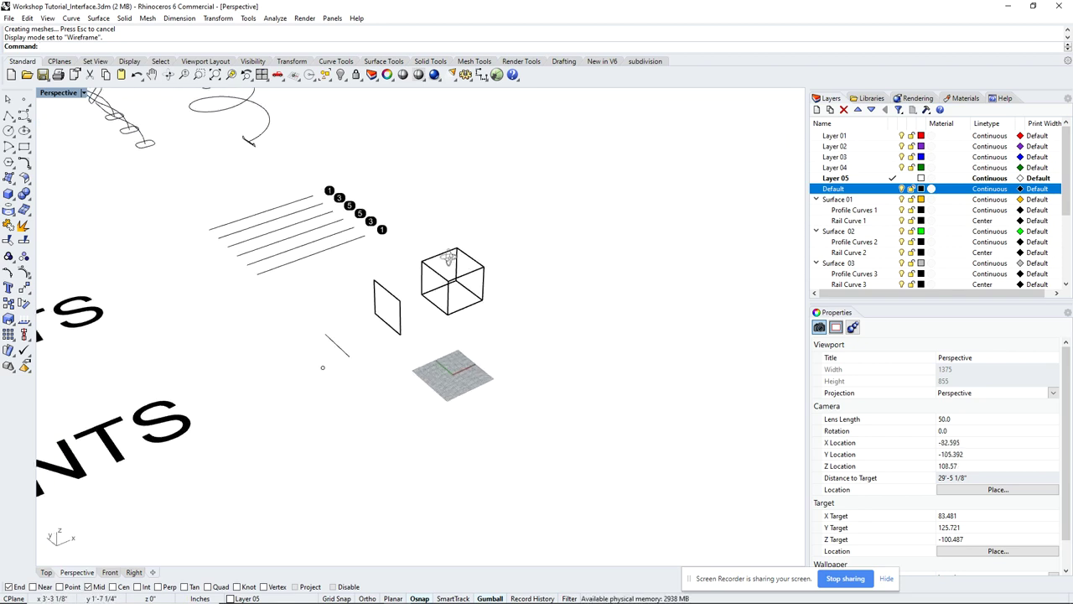
scroll(487, 281, "up", 2)
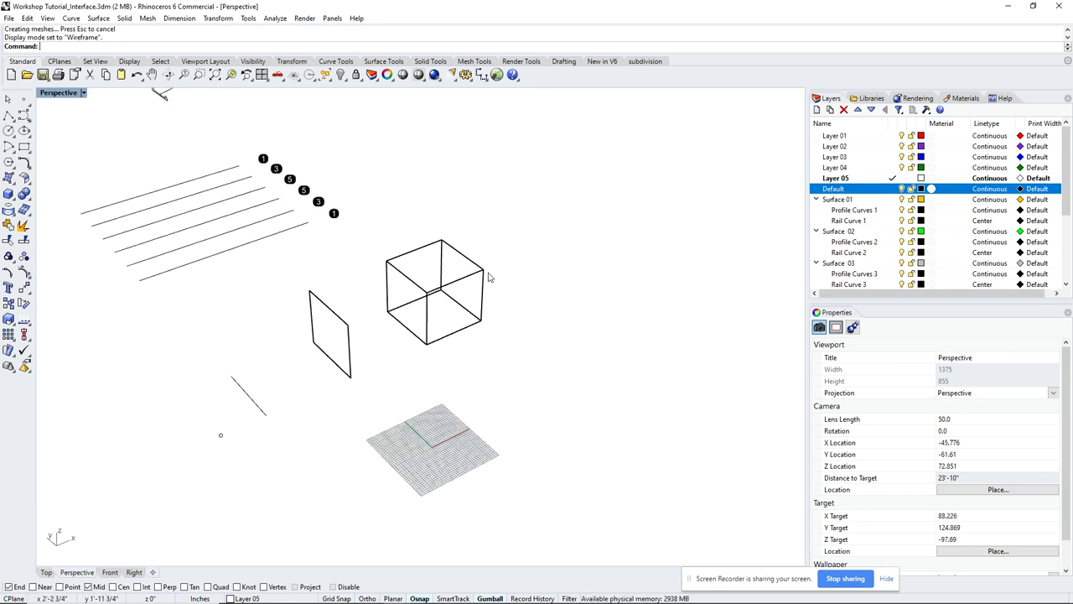
Delete the newly drawn tall box and return the Perspective viewport to Shaded display.
left_click(561, 241)
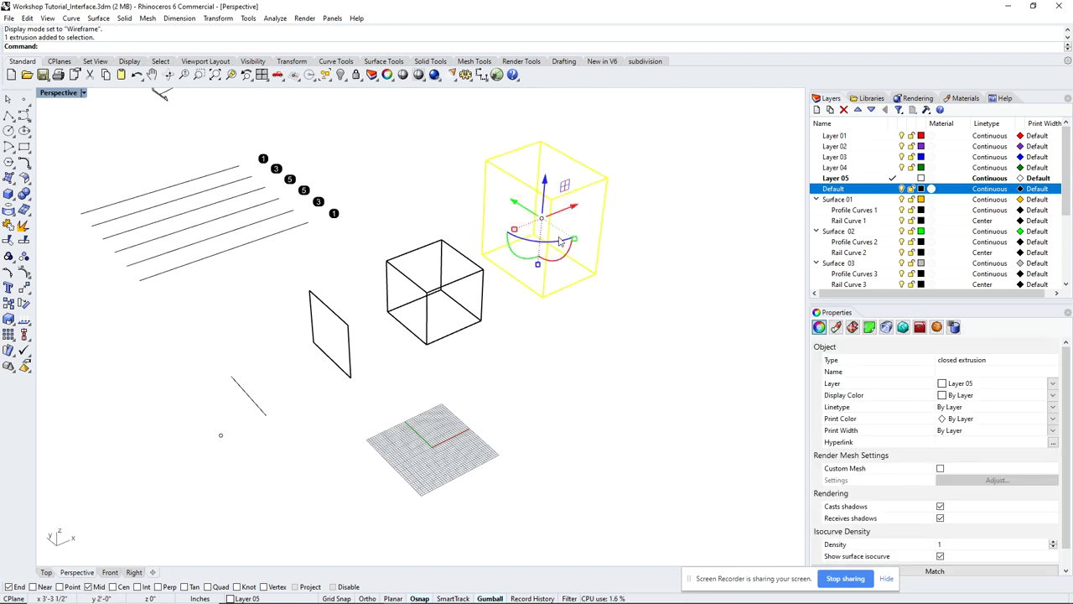
key("Delete")
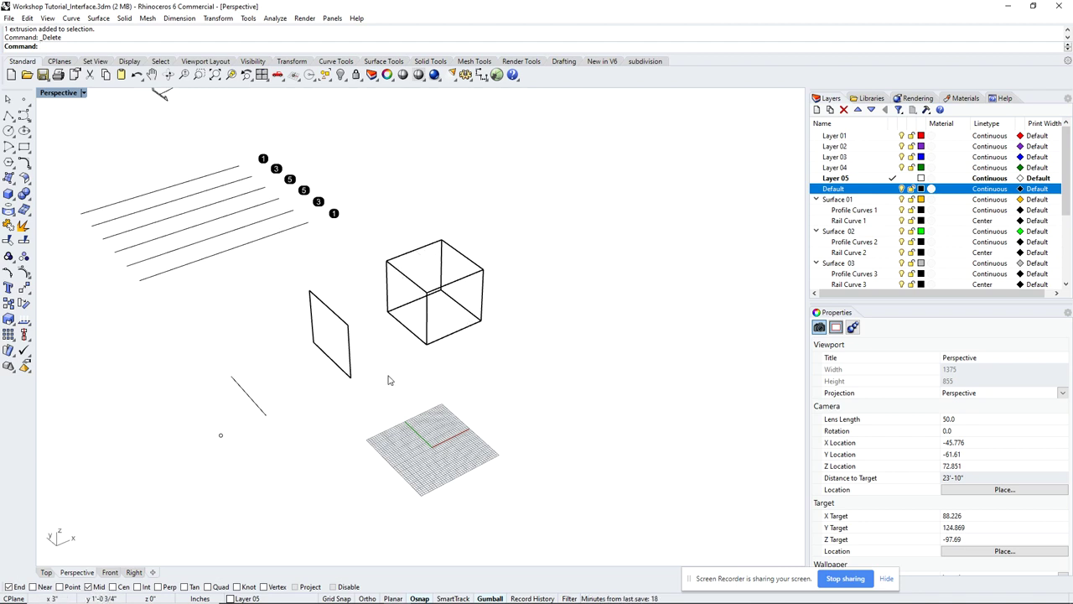
left_click(67, 93)
left_click(67, 125)
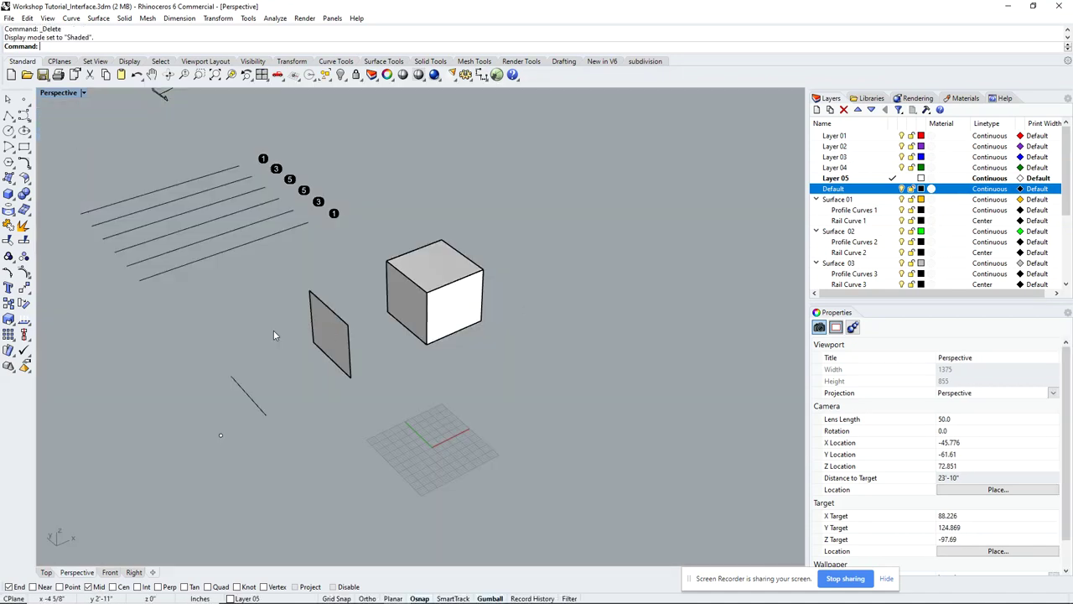
Examine the remaining box up close in Ghosted display, and set the Perspective viewport back to Shaded.
left_click(74, 93)
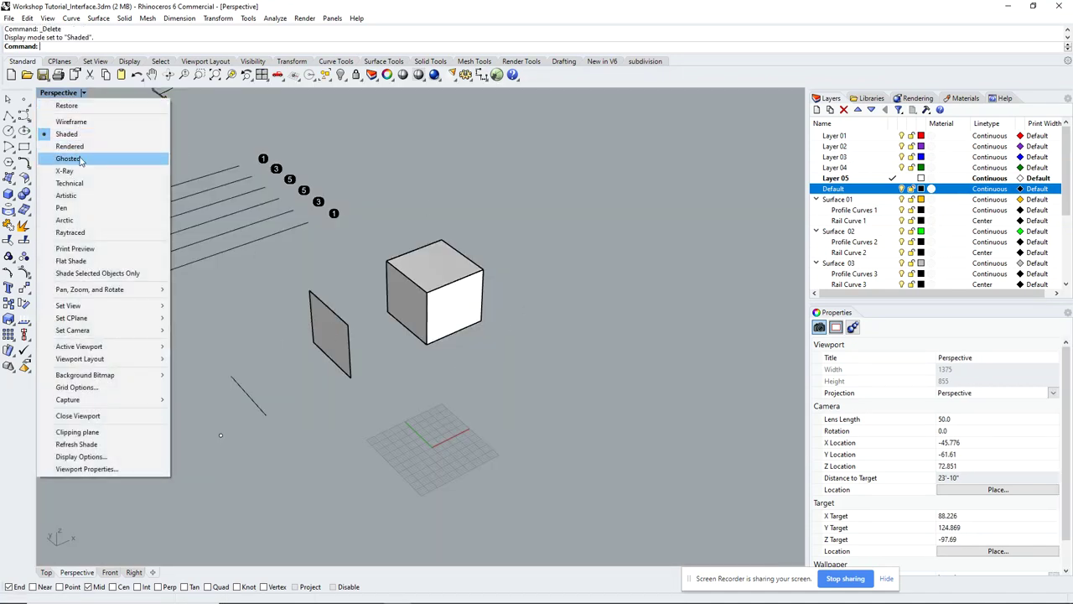
left_click(82, 160)
scroll(465, 319, "up", 2)
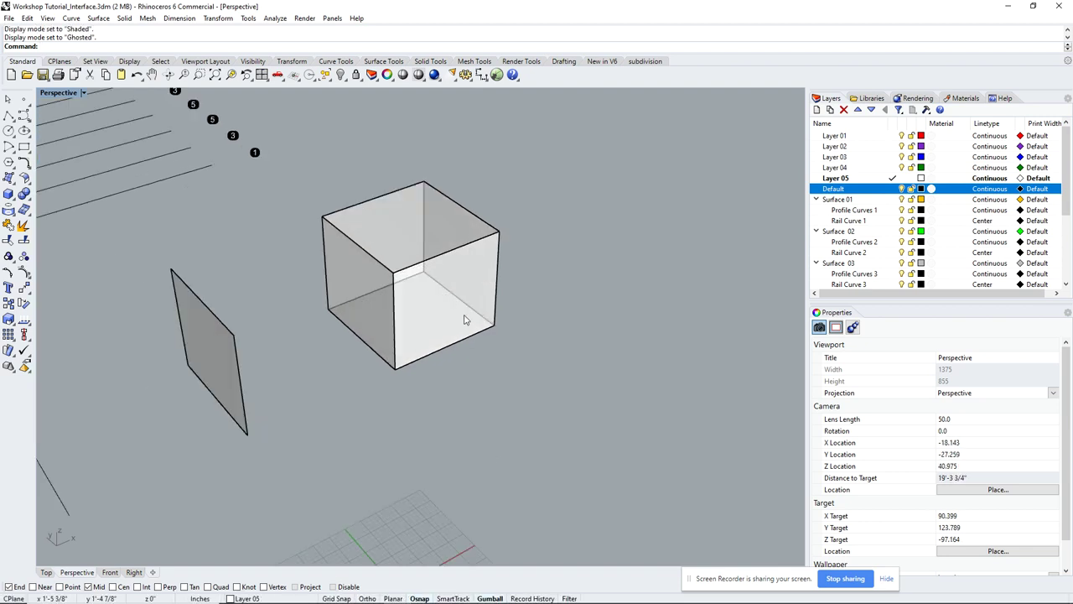
scroll(448, 229, "up", 3)
scroll(274, 269, "down", 3)
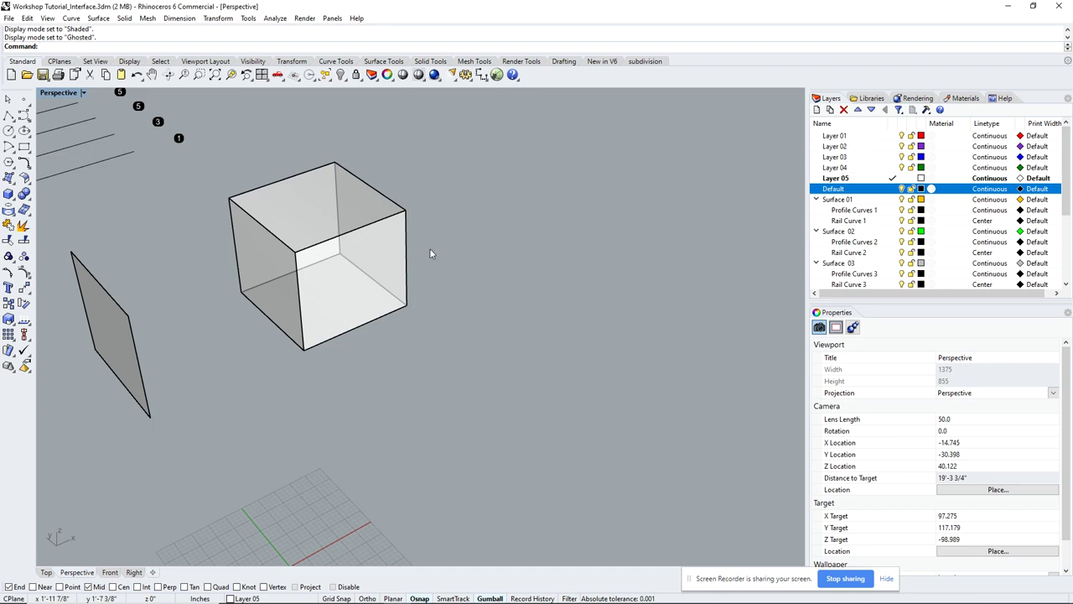
right_click_drag(467, 257, 474, 259)
left_click(69, 94)
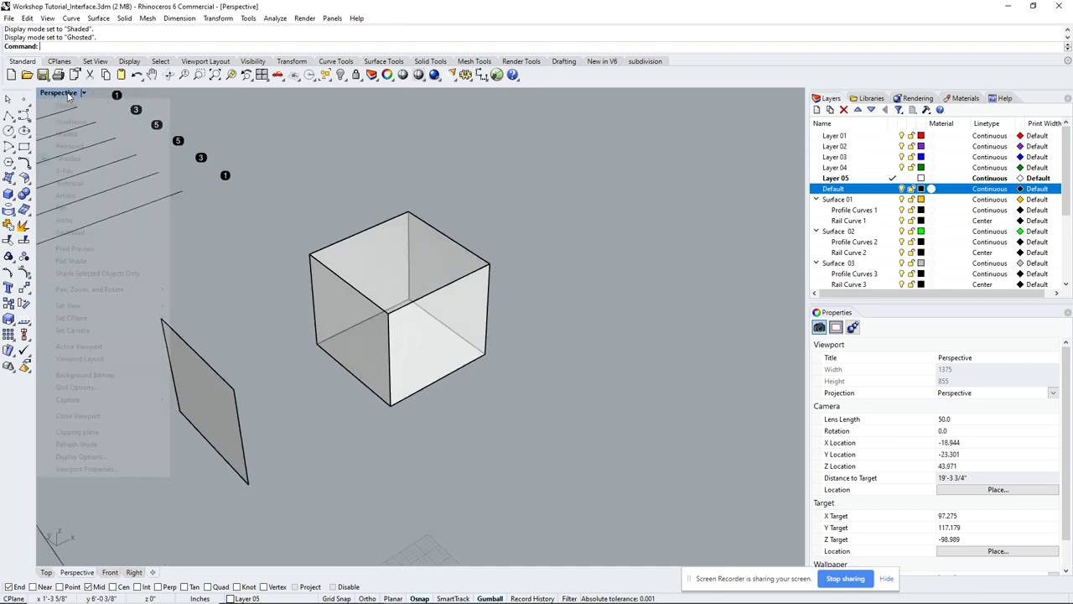
left_click(74, 138)
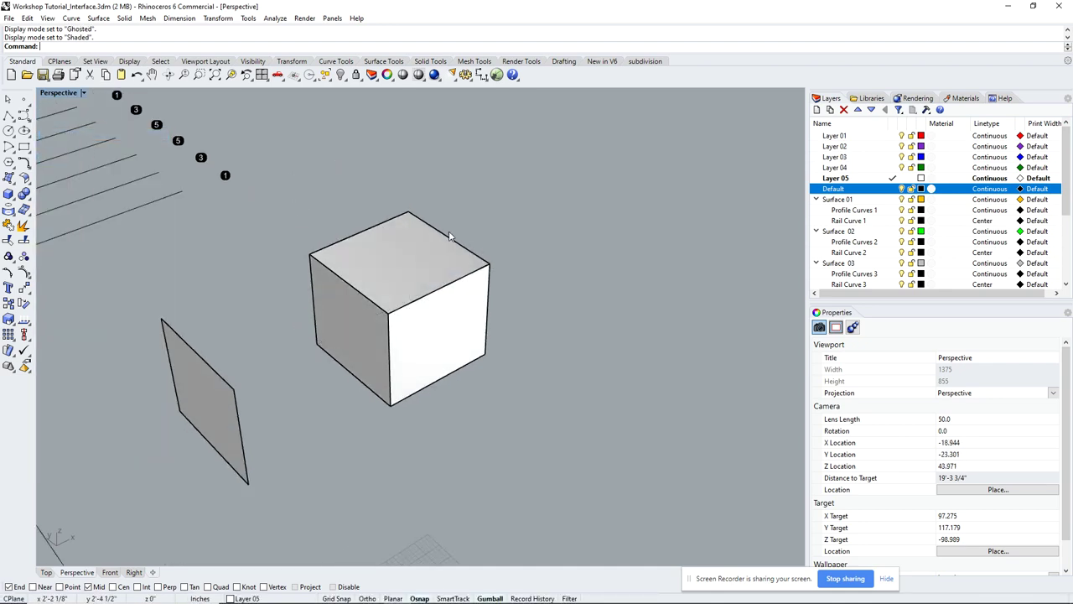
Review the display modes offered for the Perspective viewport and look at the box from other angles.
left_click(59, 93)
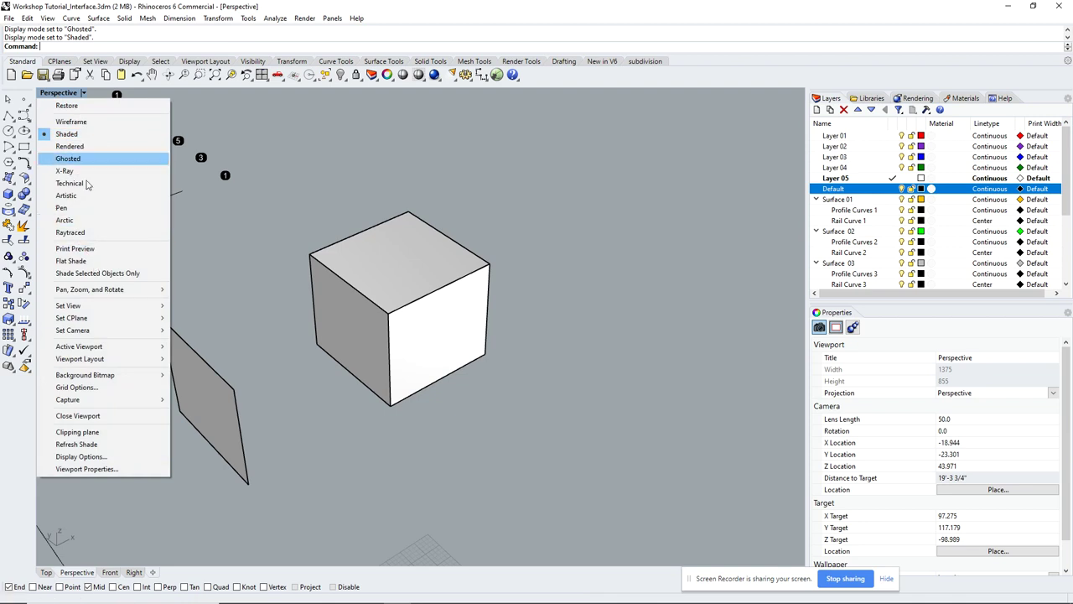
left_click(578, 241)
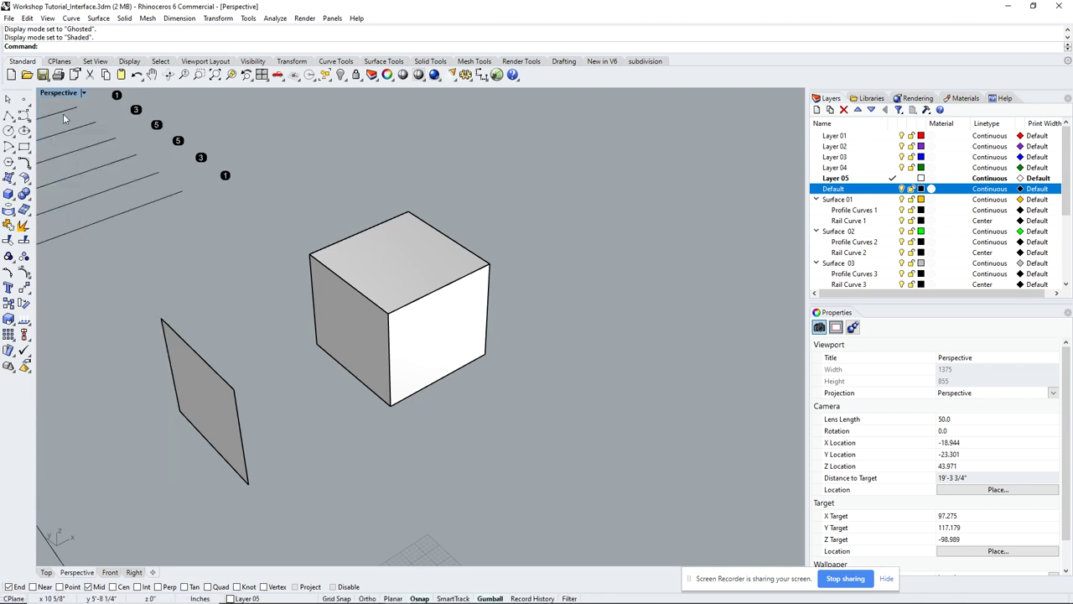
left_click(59, 93)
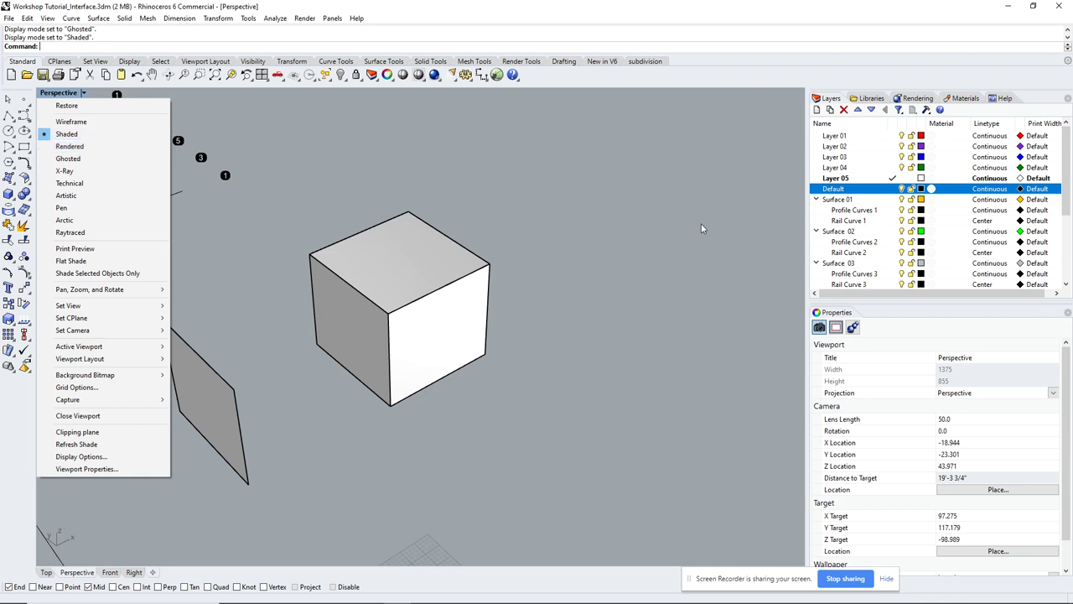
left_click(571, 198)
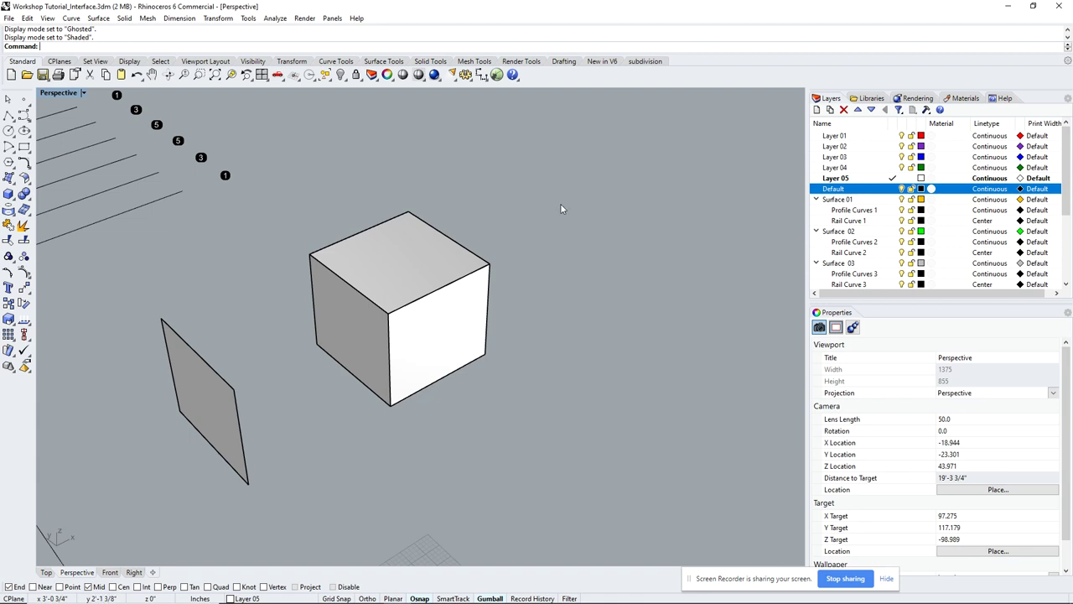
right_click_drag(559, 216, 601, 212, "shift")
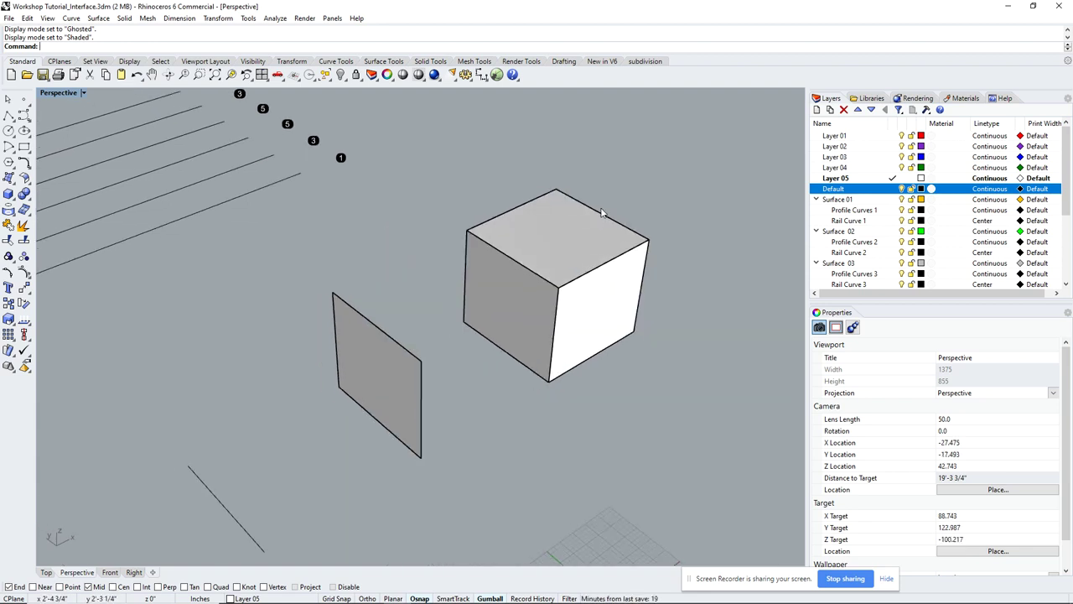
right_click_drag(637, 263, 505, 287)
scroll(506, 287, "down", 3)
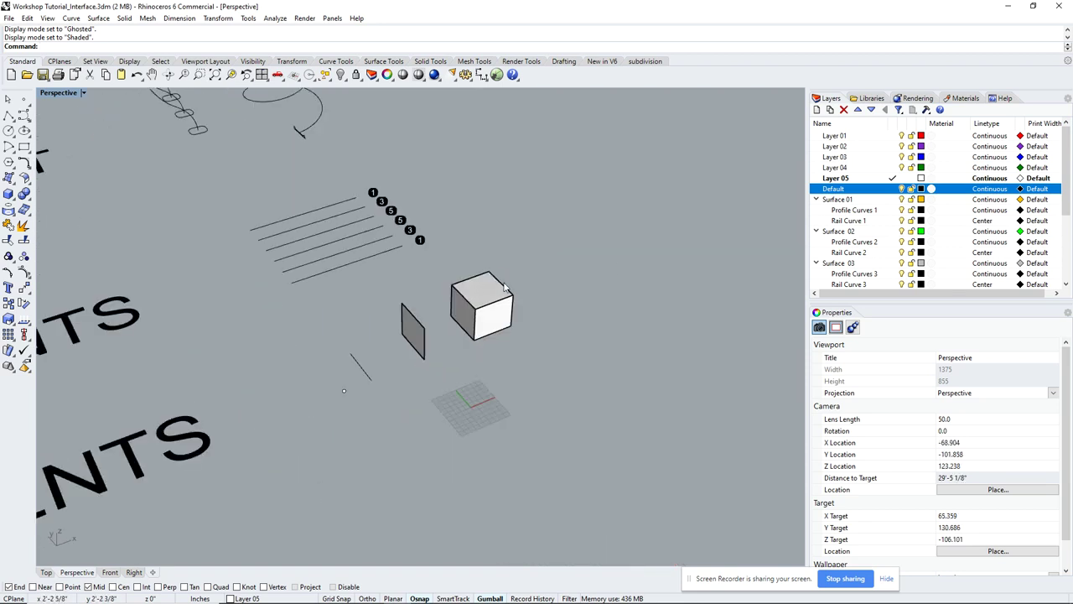
scroll(452, 307, "up", 5)
scroll(453, 307, "down", 3)
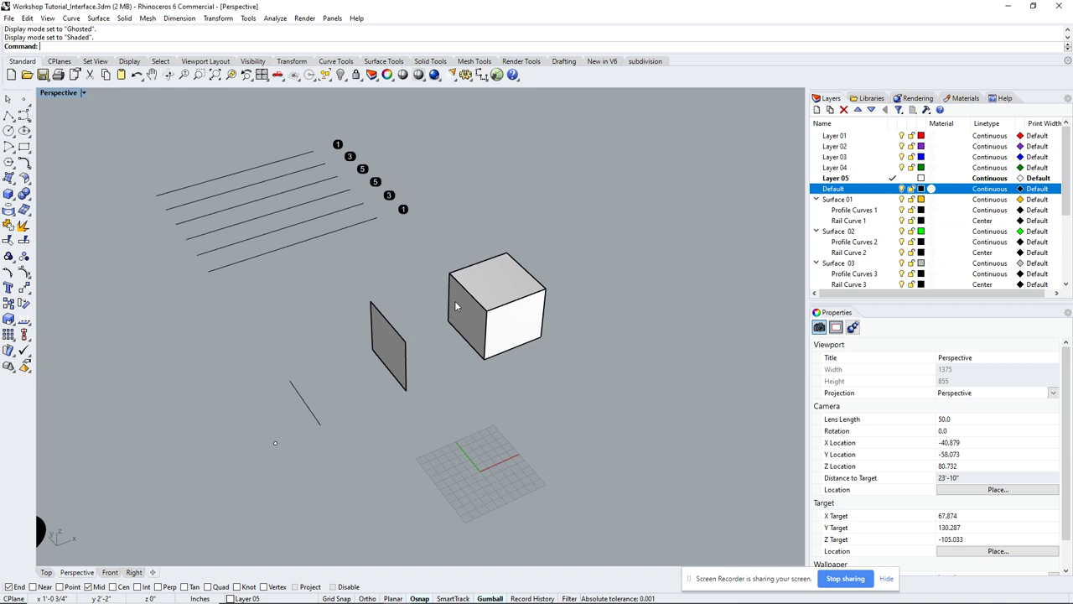
Open the document's Units settings, review the available model units, and keep Inches as the model unit.
key("ctrl+z")
type("nits")
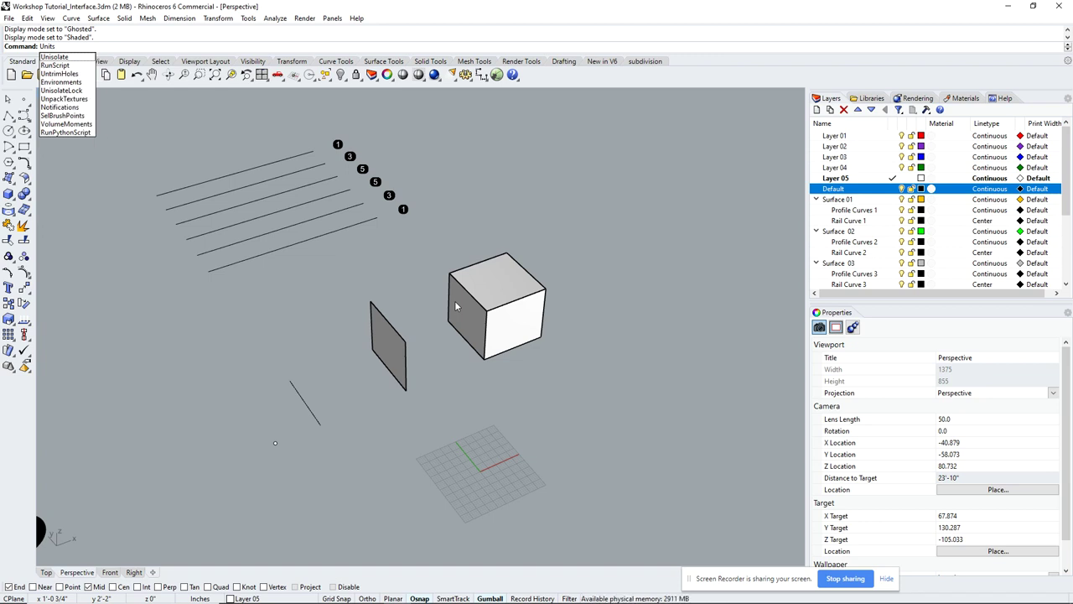
key("Return")
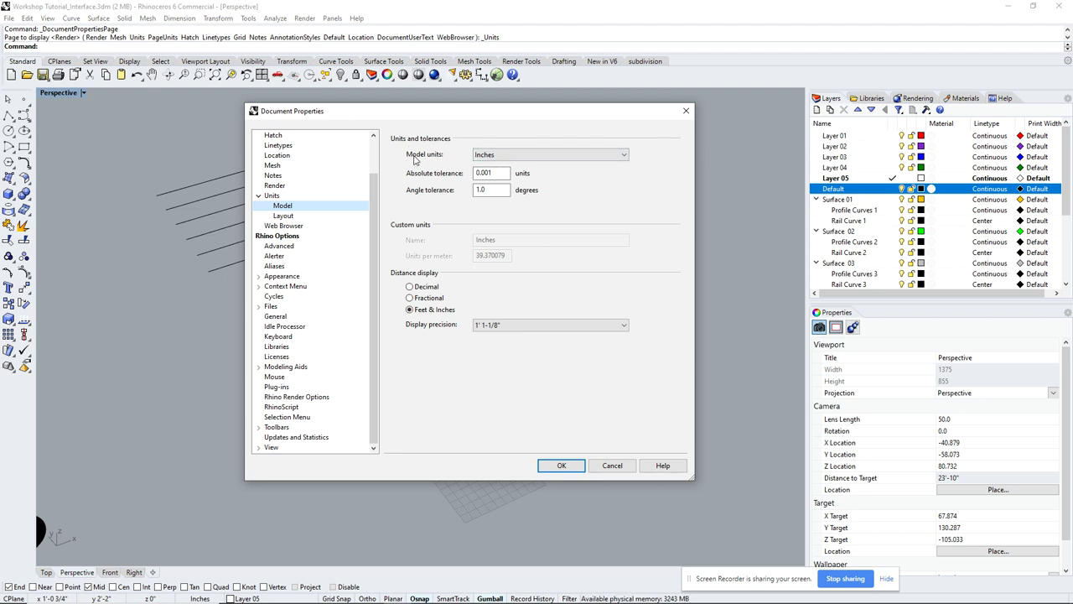
left_click(482, 160)
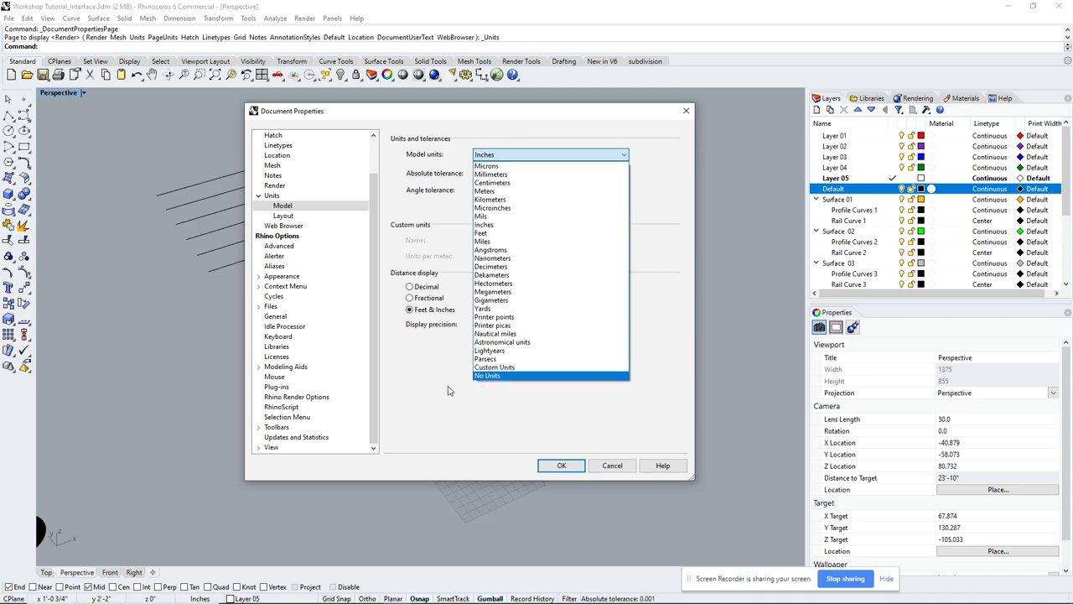
left_click(399, 399)
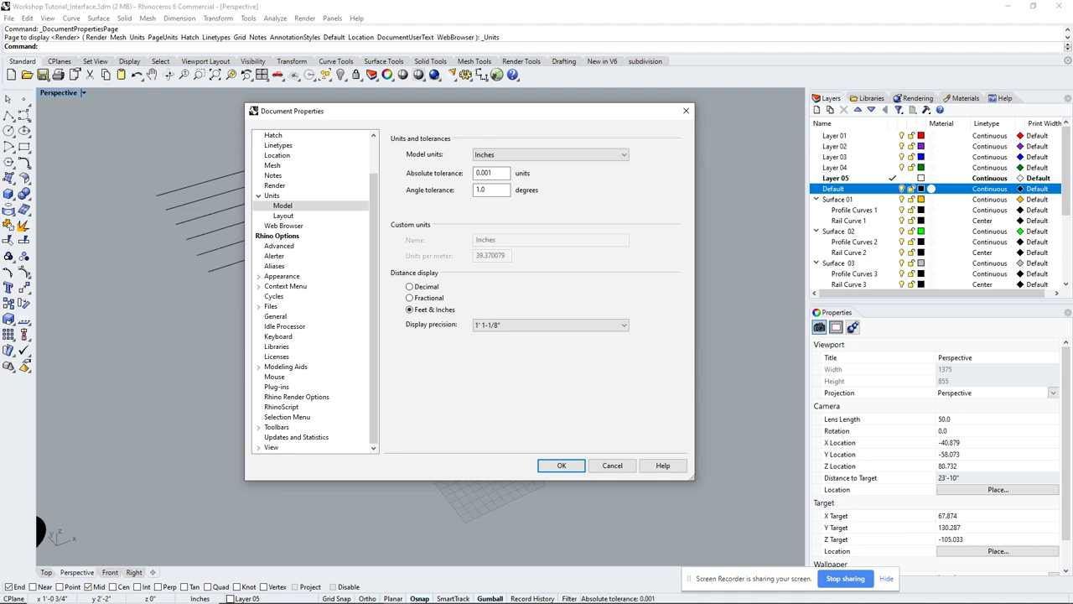
left_click(563, 466)
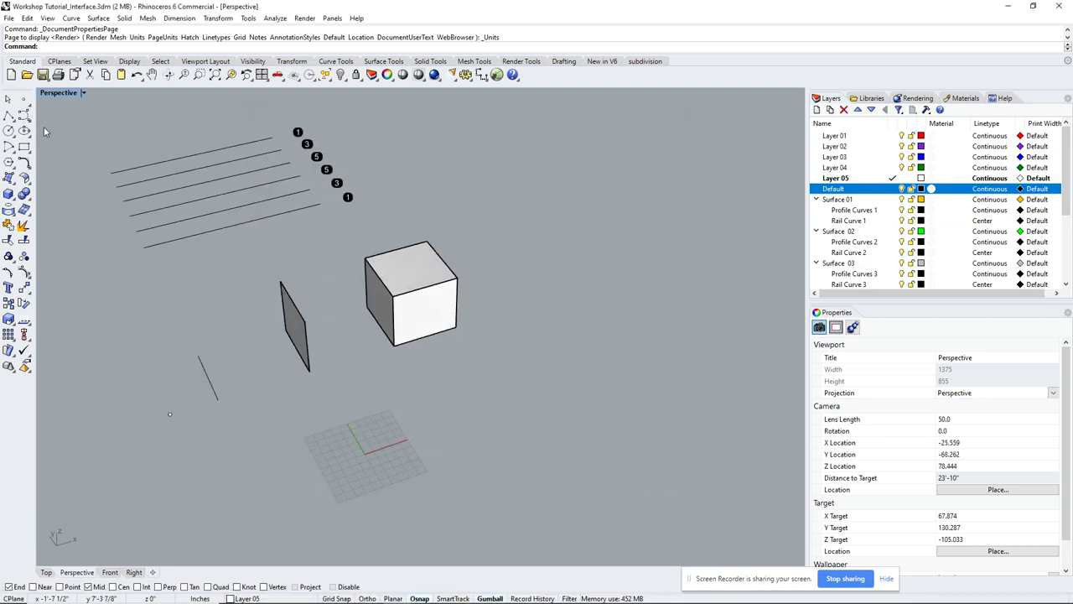
Try a polyline beside the box with its first segment constrained to 6 inches, 6 feet and 6'10, and end the command.
left_click(7, 116)
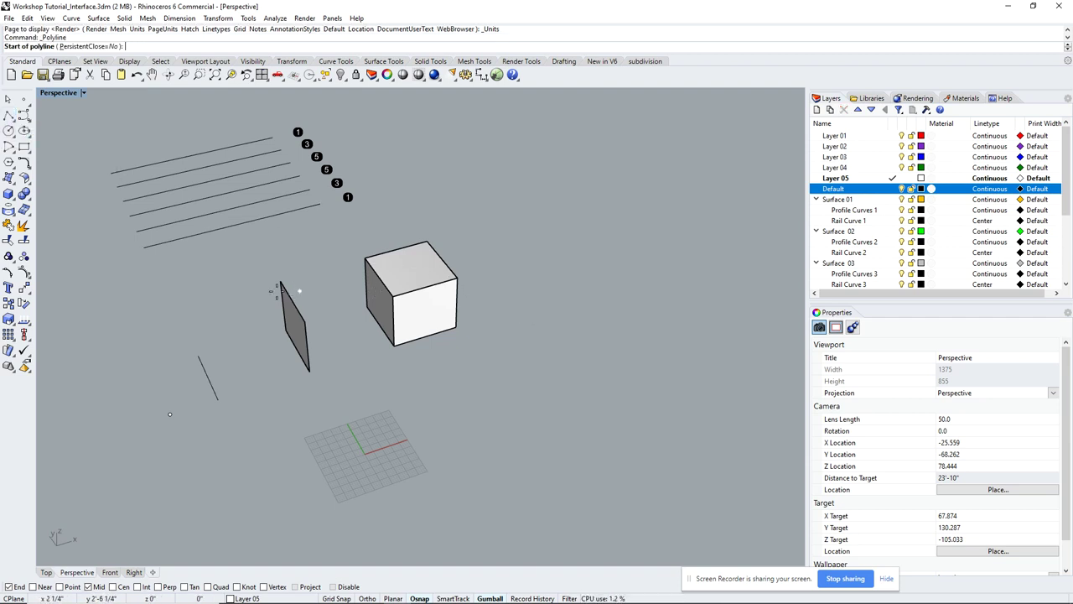
left_click(589, 293)
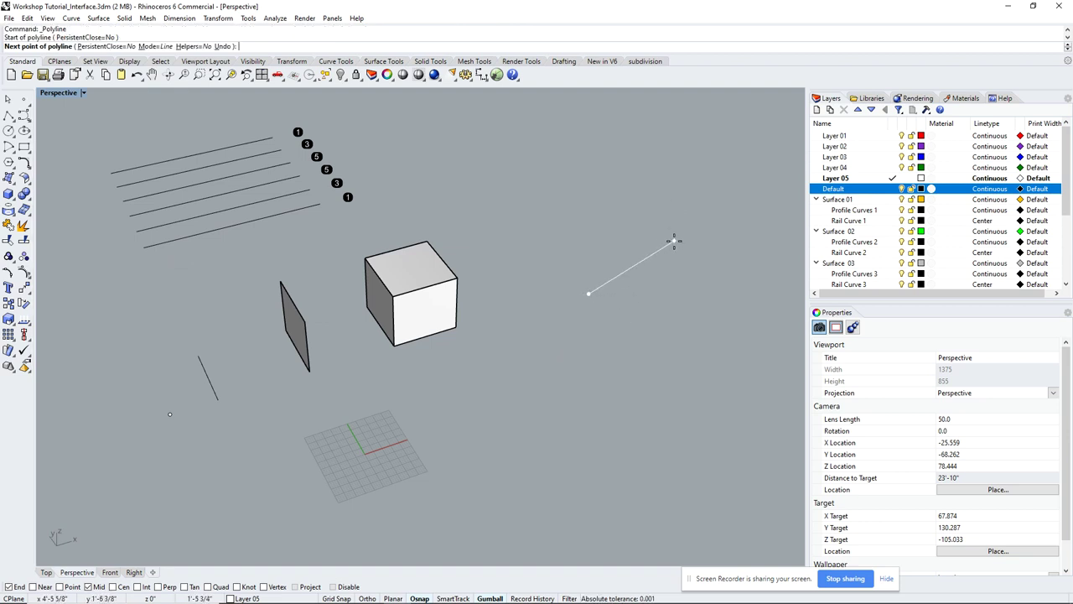
type("6")
key("Return")
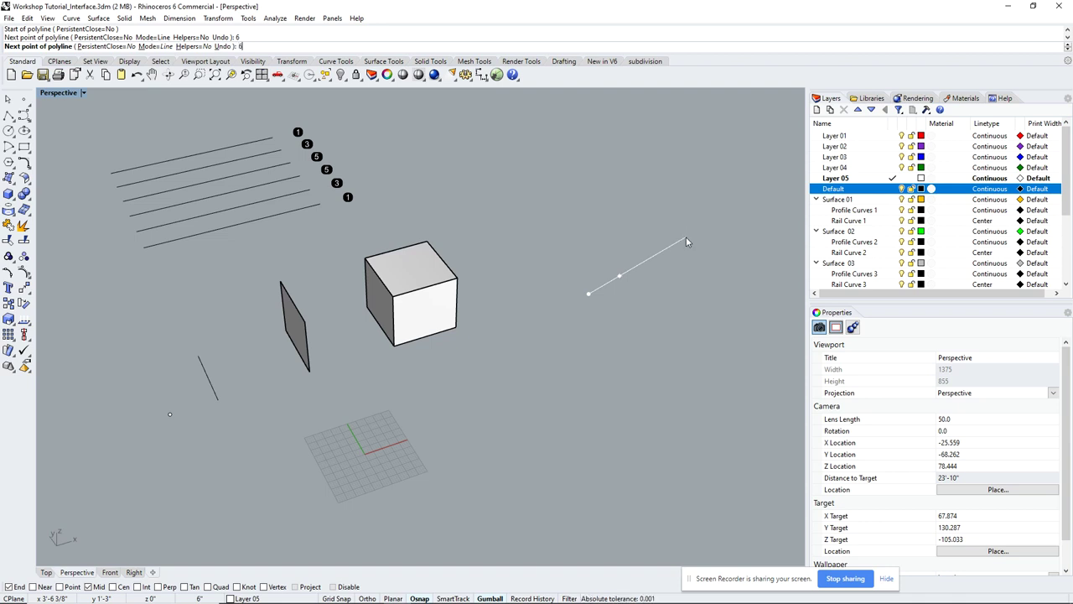
key("Return")
key("Return")
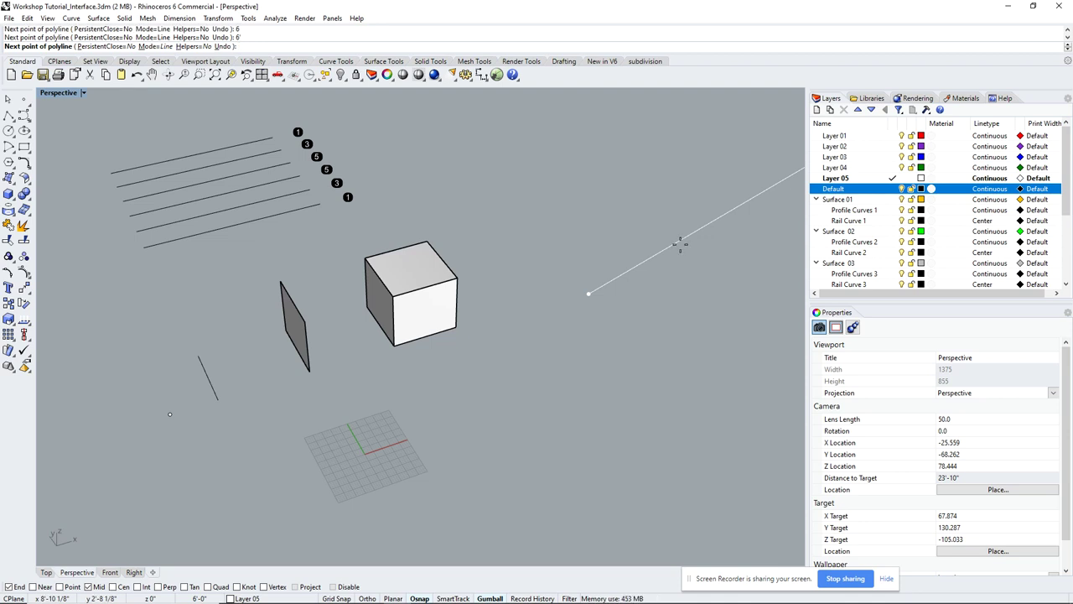
scroll(665, 223, "down", 5)
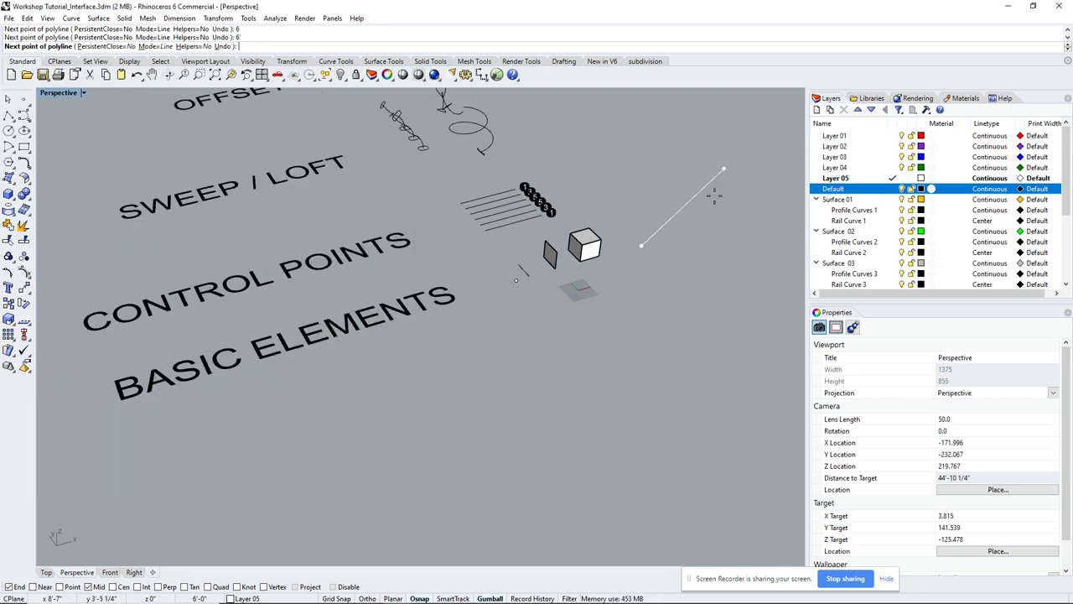
scroll(713, 216, "up", 2)
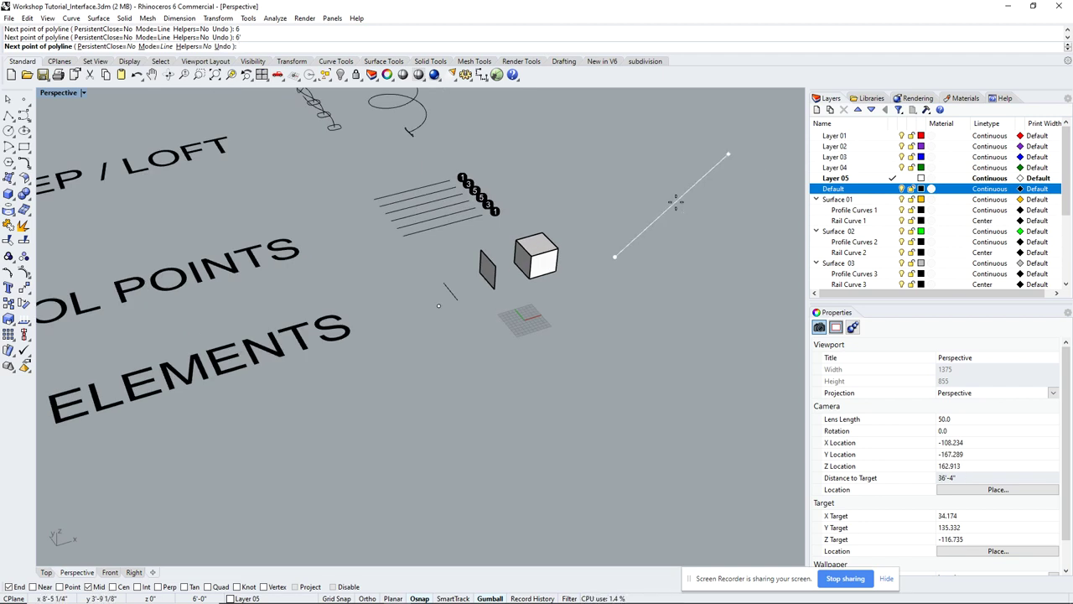
type("6'10")
key("Return")
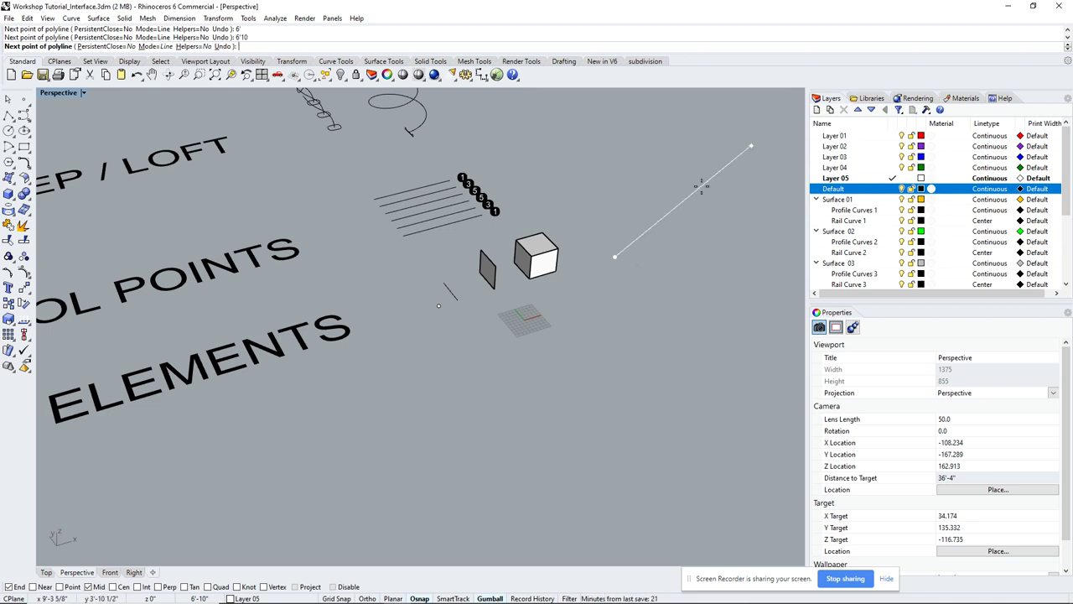
key("Return")
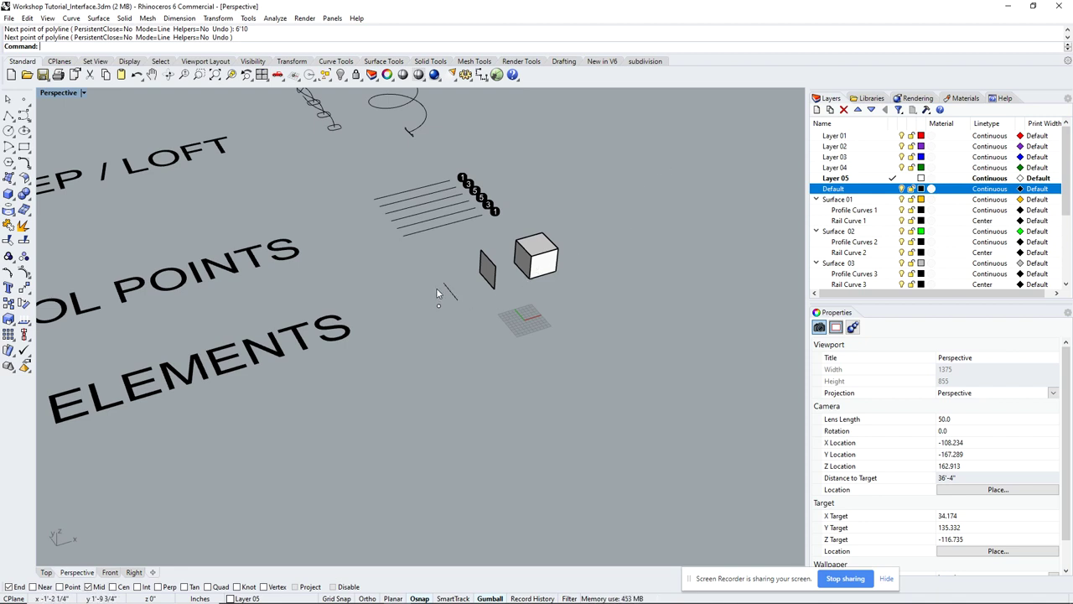
Select the upright rectangular surface, clear that selection, and select the box to show its gumball.
scroll(480, 296, "up", 2)
left_click(491, 279)
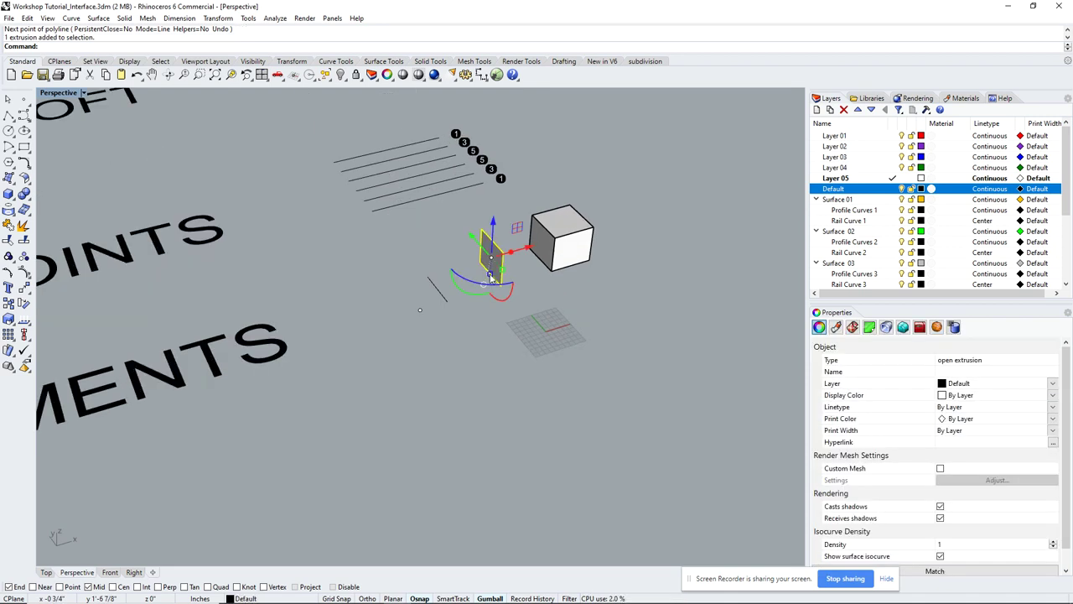
left_click(553, 279)
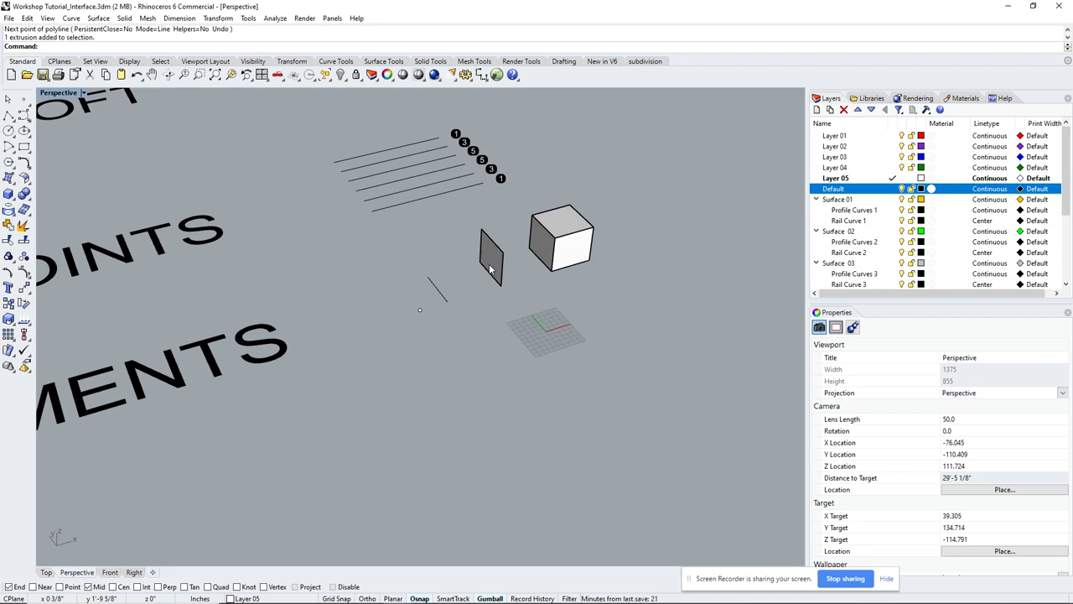
right_click_drag(549, 270, 528, 262)
left_click(519, 254)
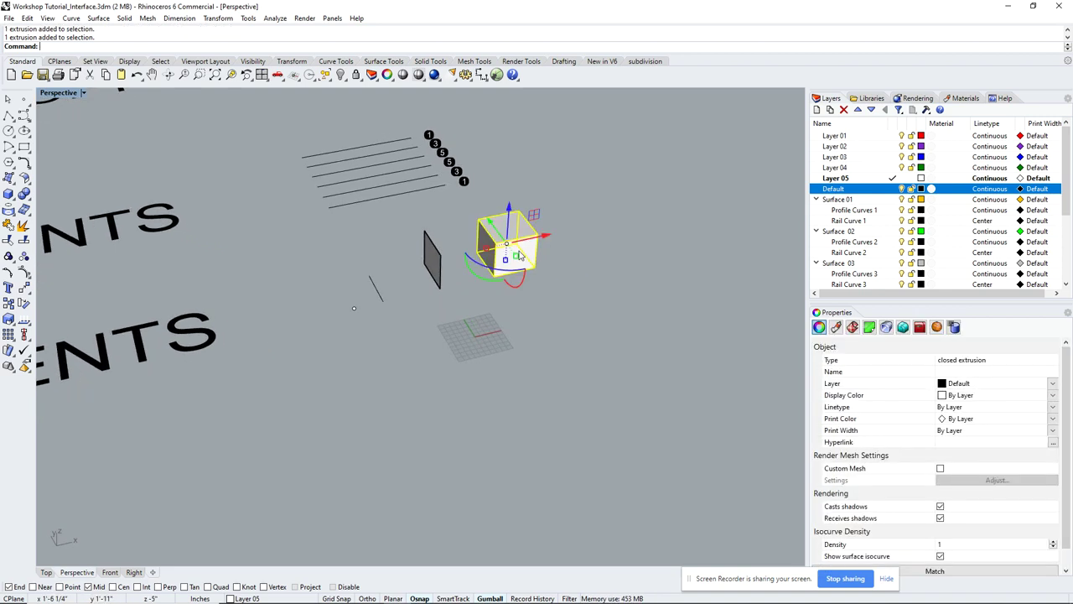
Move the box along the red X axis in two moves, away from the upright surface, using the gumball.
mouse_move(500, 601)
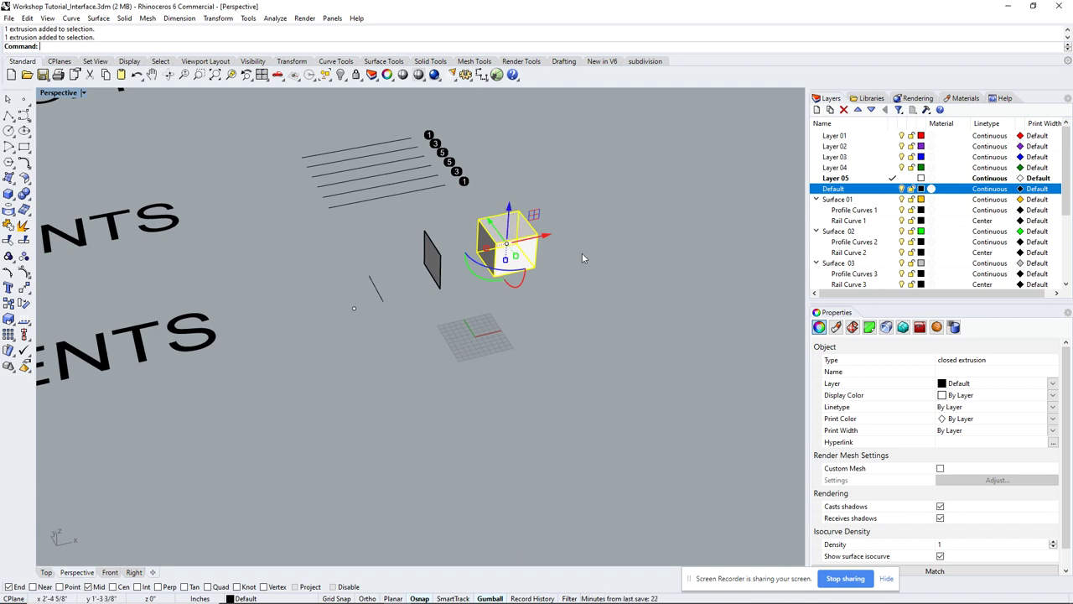
right_click_drag(534, 273, 457, 299, "shift")
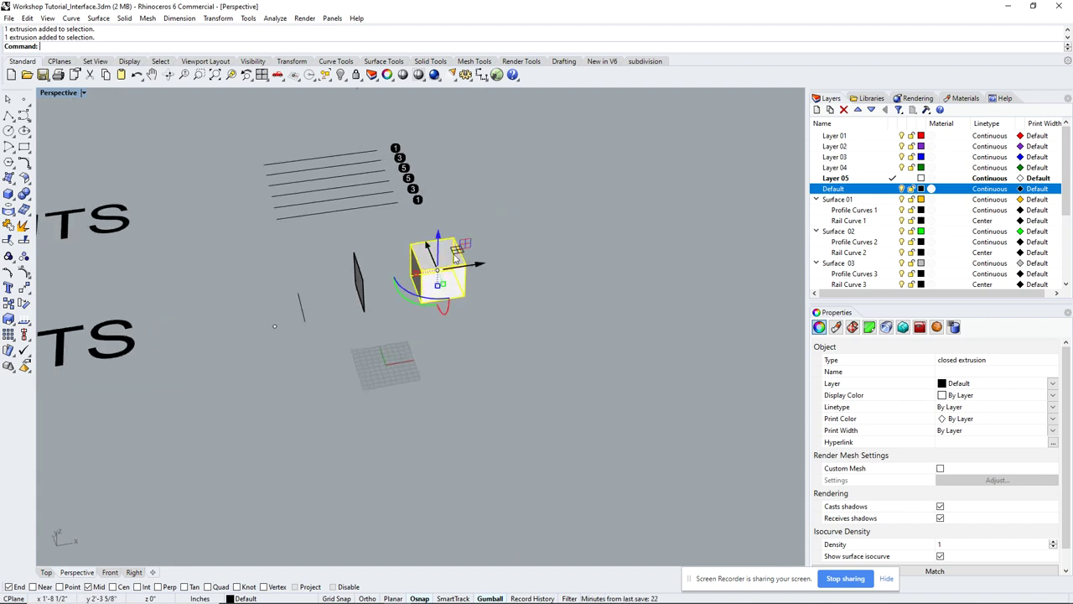
left_click_drag(482, 267, 513, 274)
left_click(502, 262)
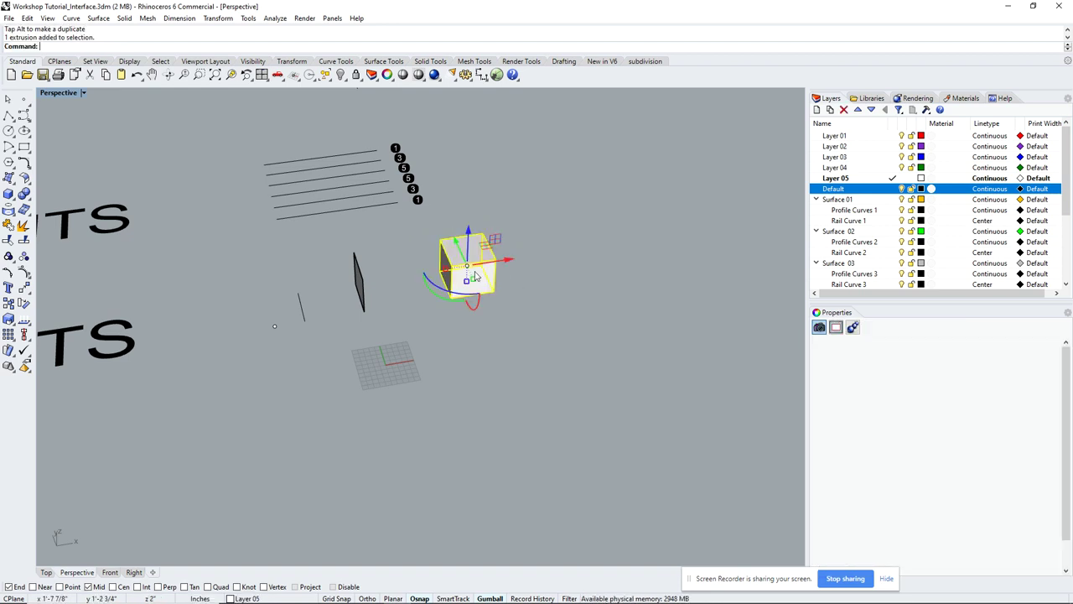
scroll(499, 258, "up", 5)
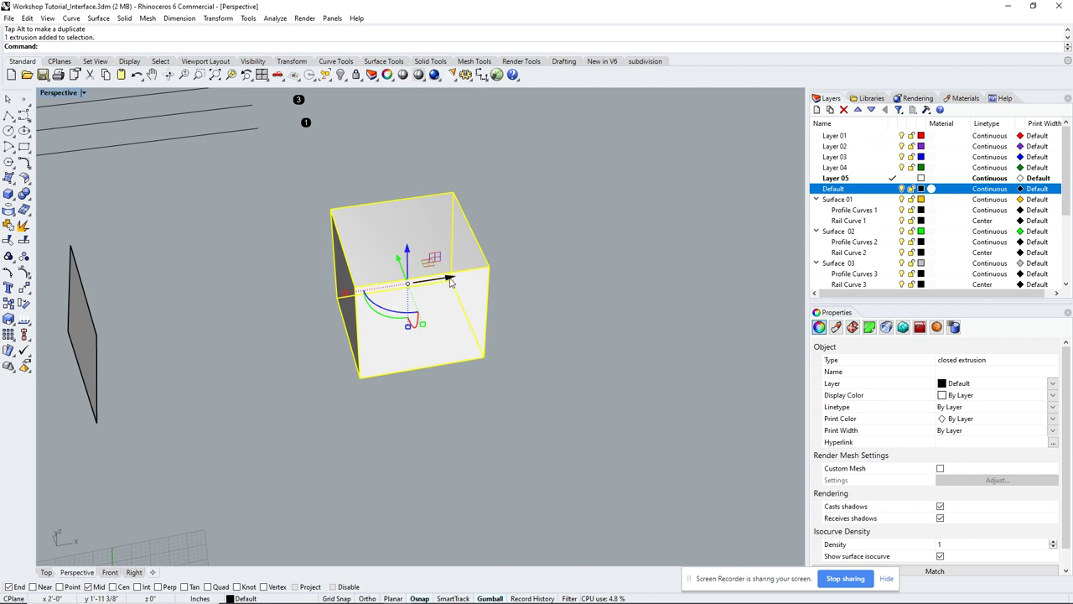
left_click_drag(447, 285, 471, 290)
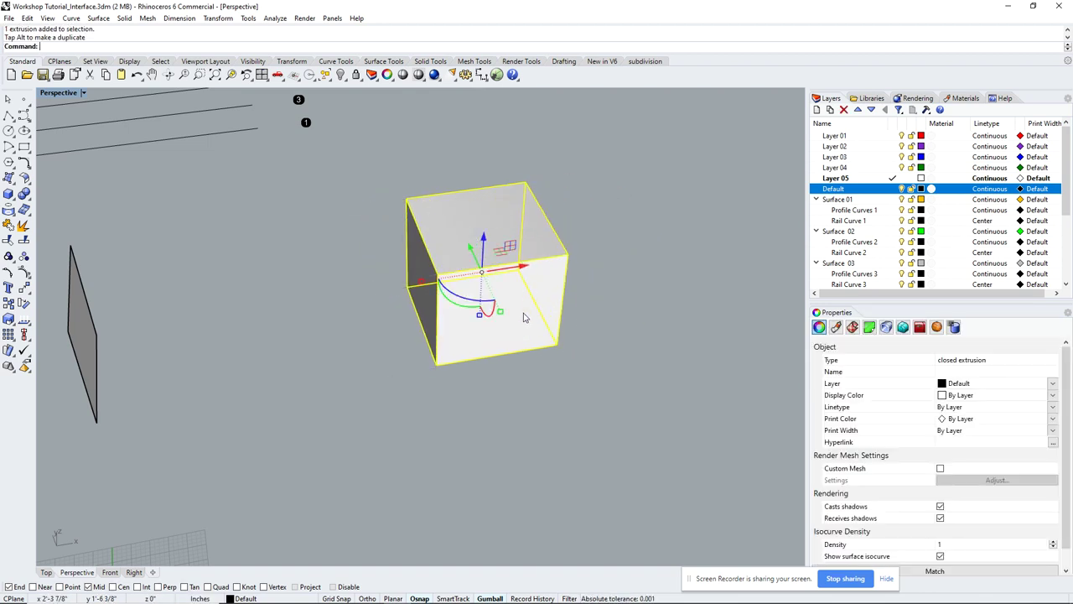
Reposition the box with the gumball's axis arrows and its vertical plane handle, and deselect it.
right_click_drag(471, 290, 608, 261)
mouse_move(641, 237)
left_mouse_down()
mouse_move(631, 239)
mouse_move(644, 248)
left_mouse_up()
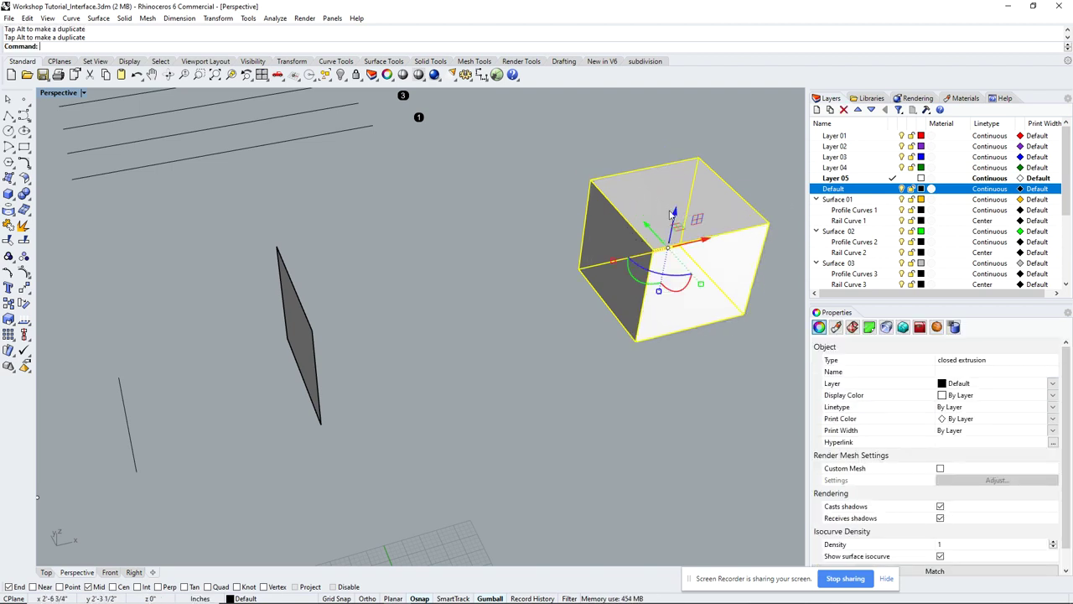
mouse_move(672, 213)
left_mouse_down()
mouse_move(676, 222)
mouse_move(676, 153)
mouse_move(667, 209)
left_mouse_up()
right_click_drag(638, 252, 631, 275)
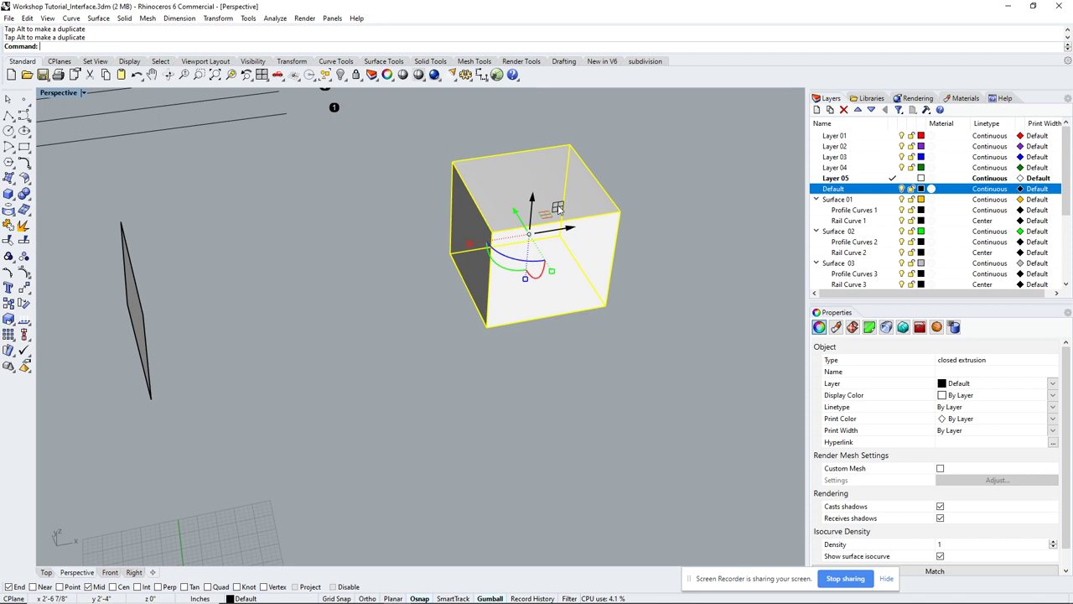
left_click_drag(558, 207, 464, 207)
left_click(758, 235)
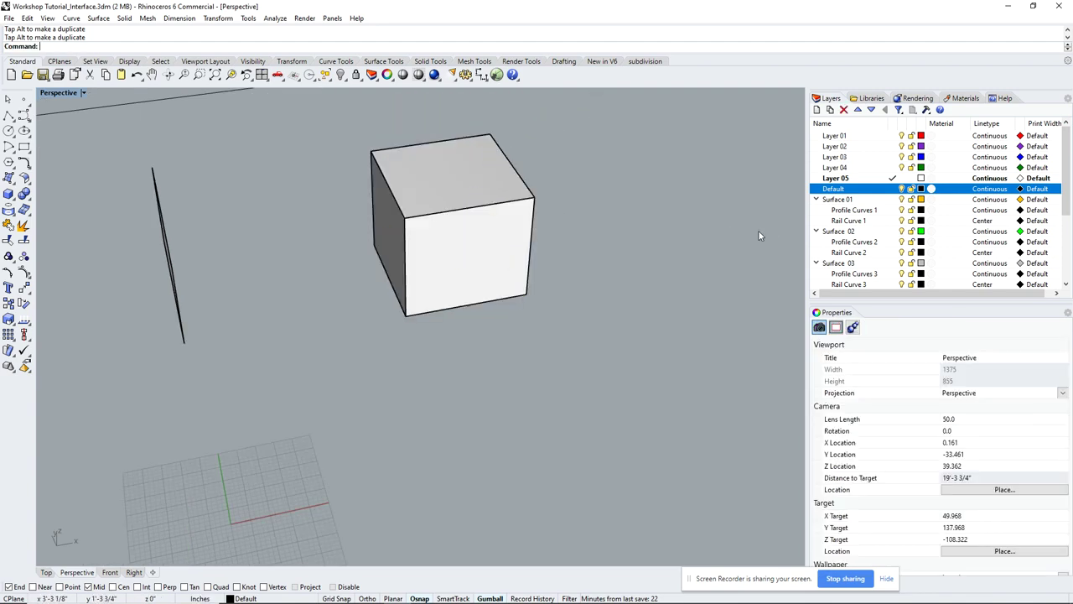
Reselect the box to show its gumball, clear the selection, and turn on Ortho.
key("Home")
left_click(630, 247)
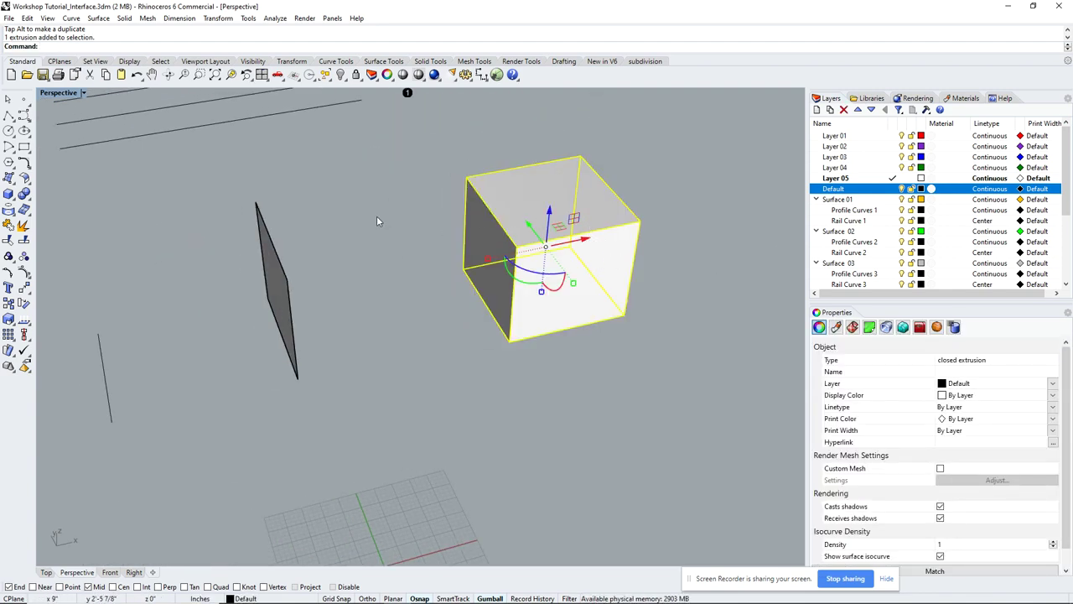
key("Escape")
left_click(586, 284)
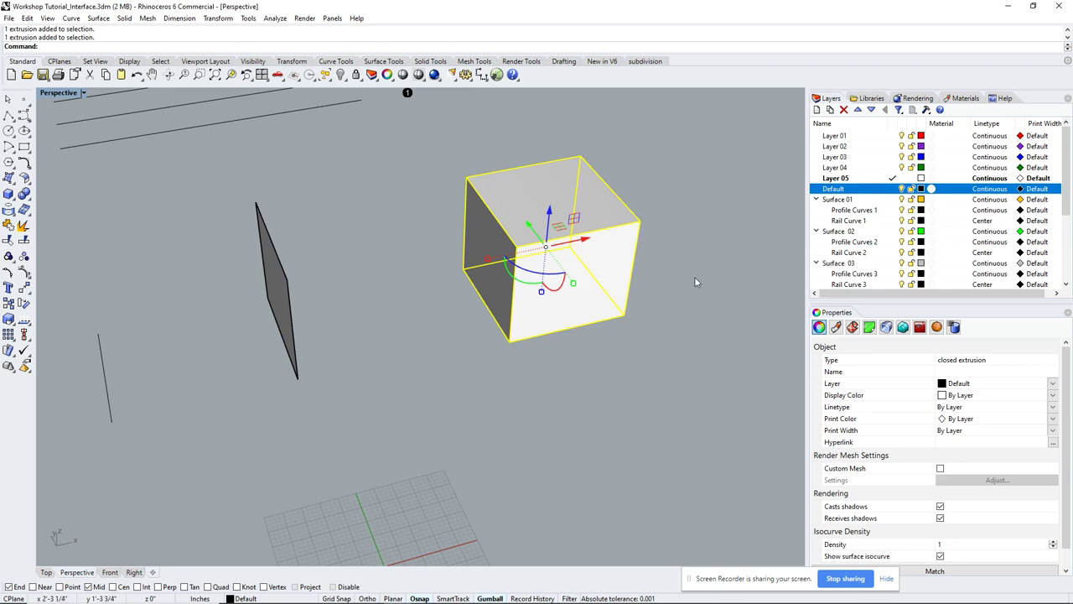
right_click_drag(570, 268, 542, 247)
scroll(643, 329, "down", 3)
left_click(643, 330)
right_click_drag(643, 329, 551, 330)
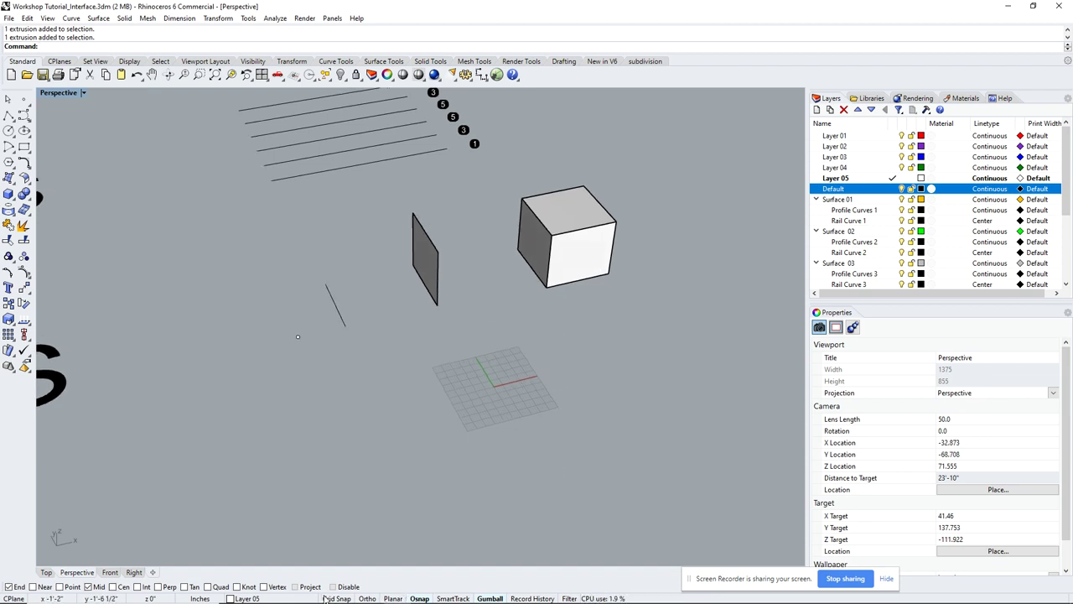
mouse_move(629, 600)
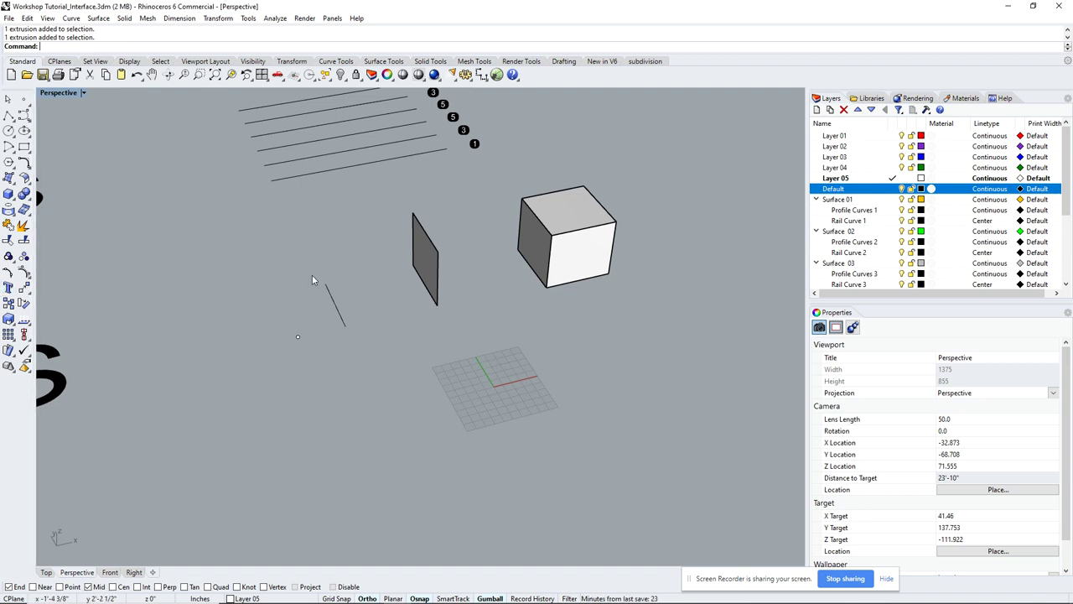
Start a trial polyline beside the box with freely angled zigzag segments.
left_click(8, 116)
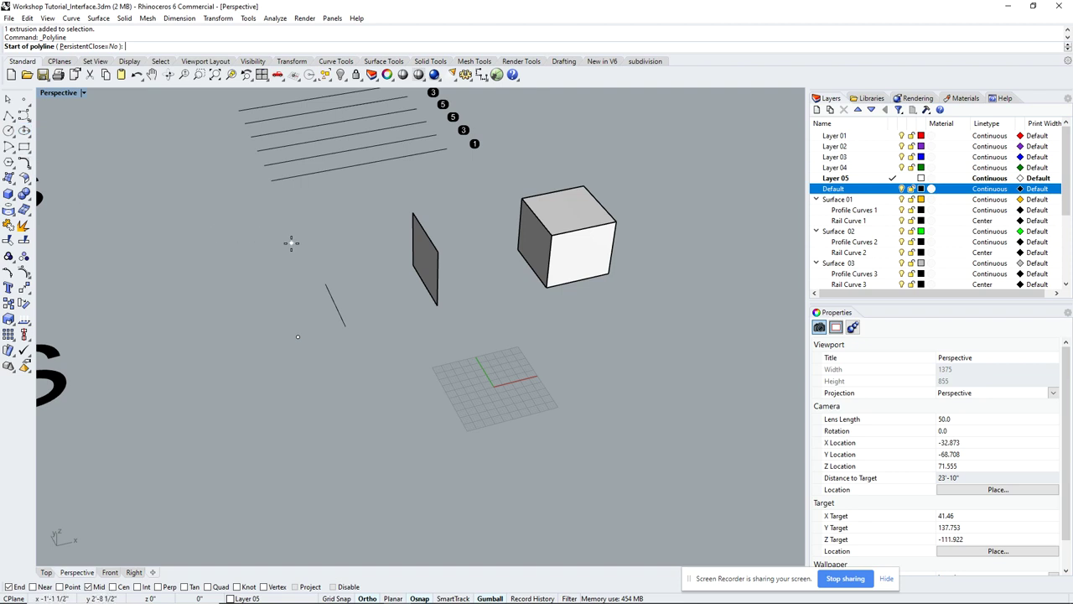
right_click_drag(453, 342, 504, 364)
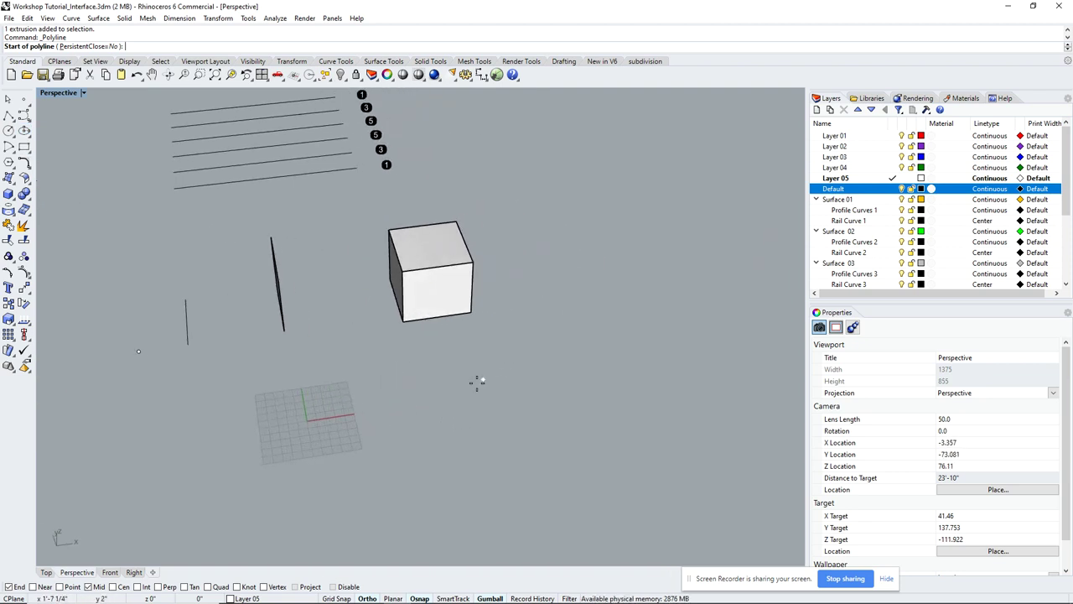
left_click(451, 410)
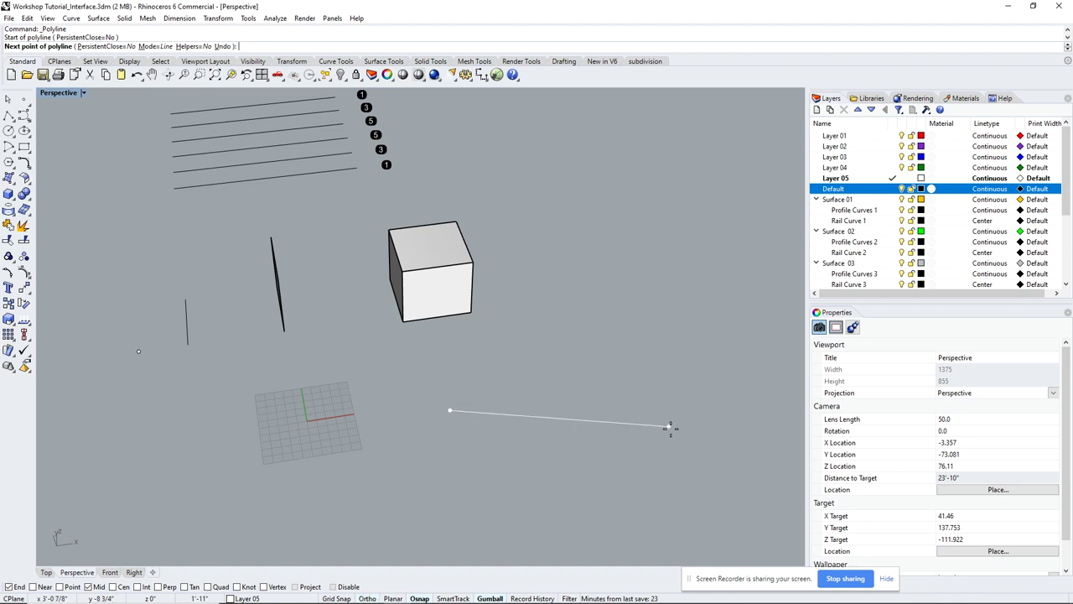
left_click(542, 359)
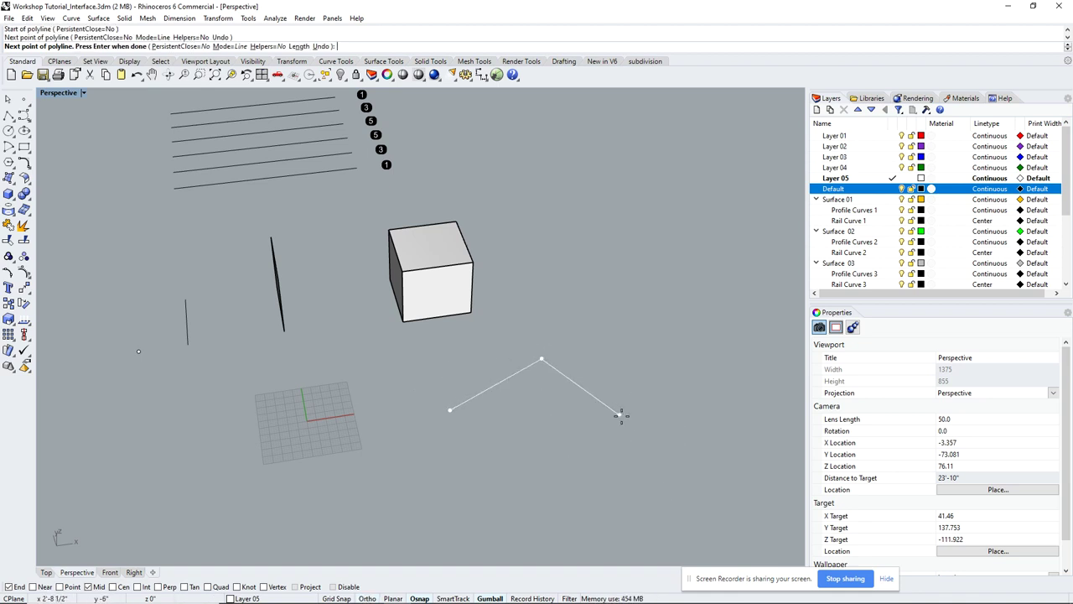
left_click(621, 415)
left_click(518, 441)
left_click(590, 486)
left_click(712, 455)
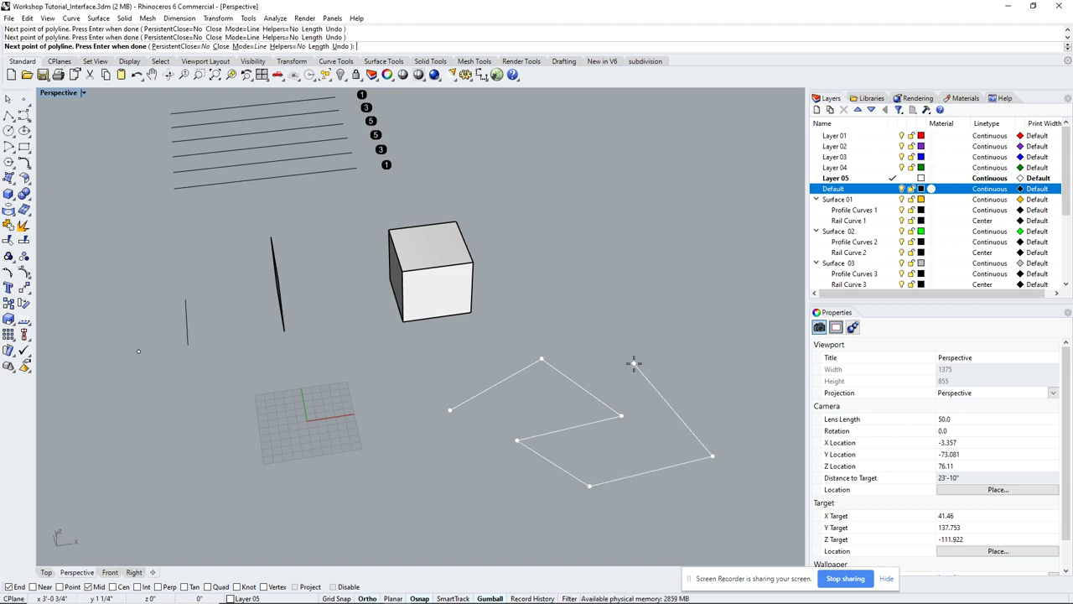
left_click(635, 363)
left_click(716, 322)
left_click(701, 269)
left_click(619, 192)
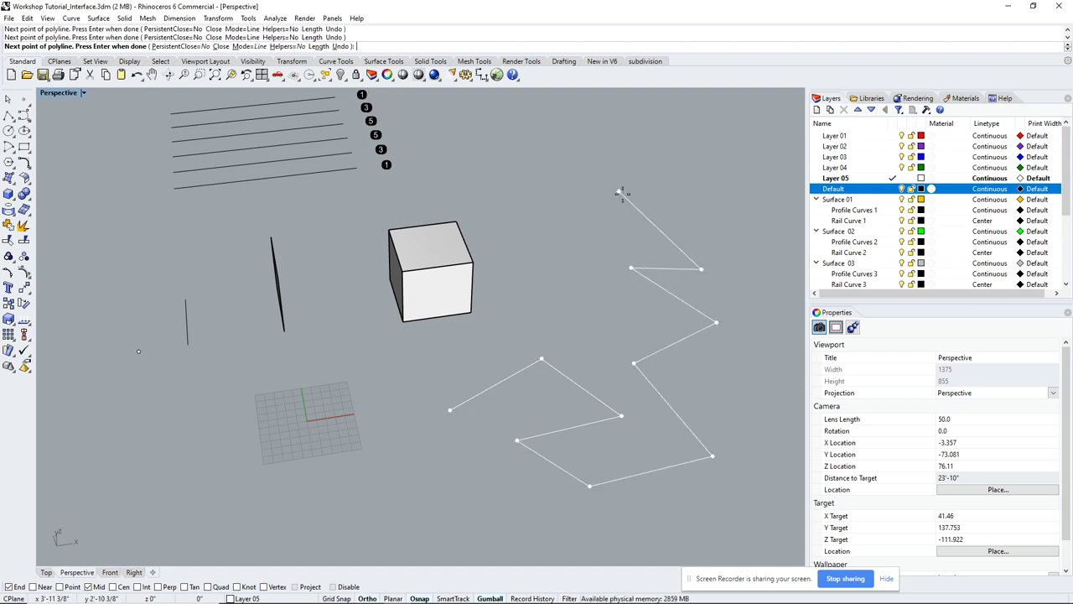
Continue the trial polyline with Ortho-constrained segments that follow the X and Y axis directions.
left_click(586, 216)
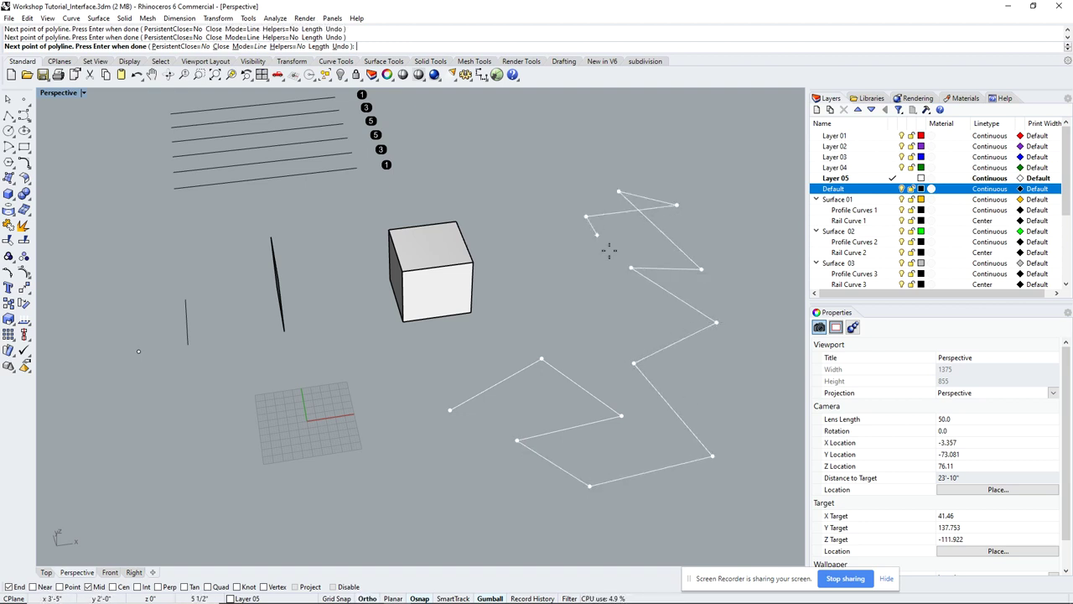
left_click(626, 285)
left_click(562, 293)
left_click(544, 259)
left_click(655, 244)
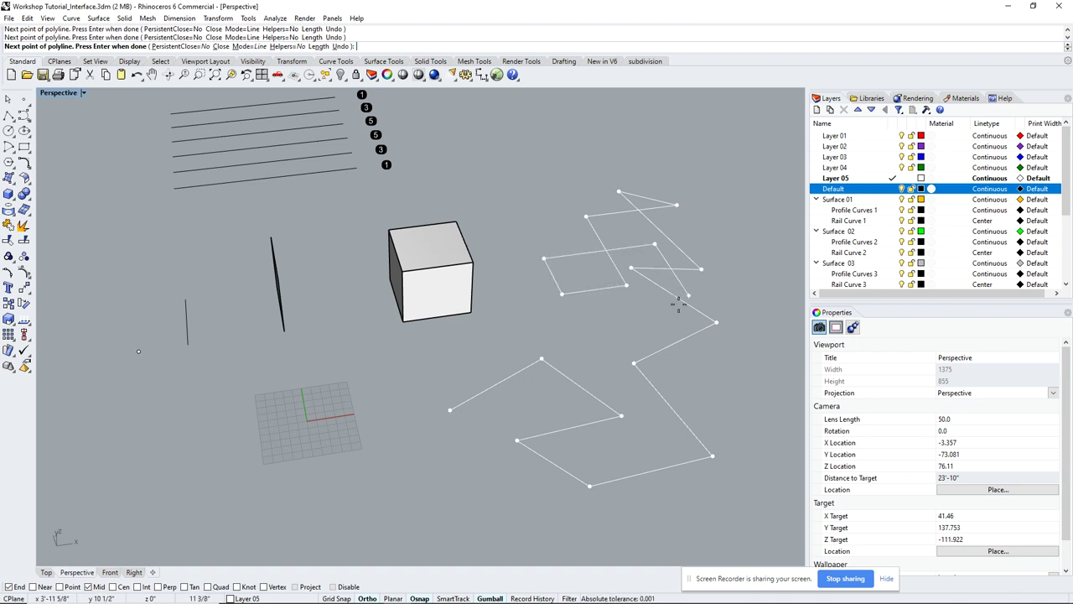
left_click(706, 321)
left_click(587, 337)
left_click(518, 203)
left_click(734, 177)
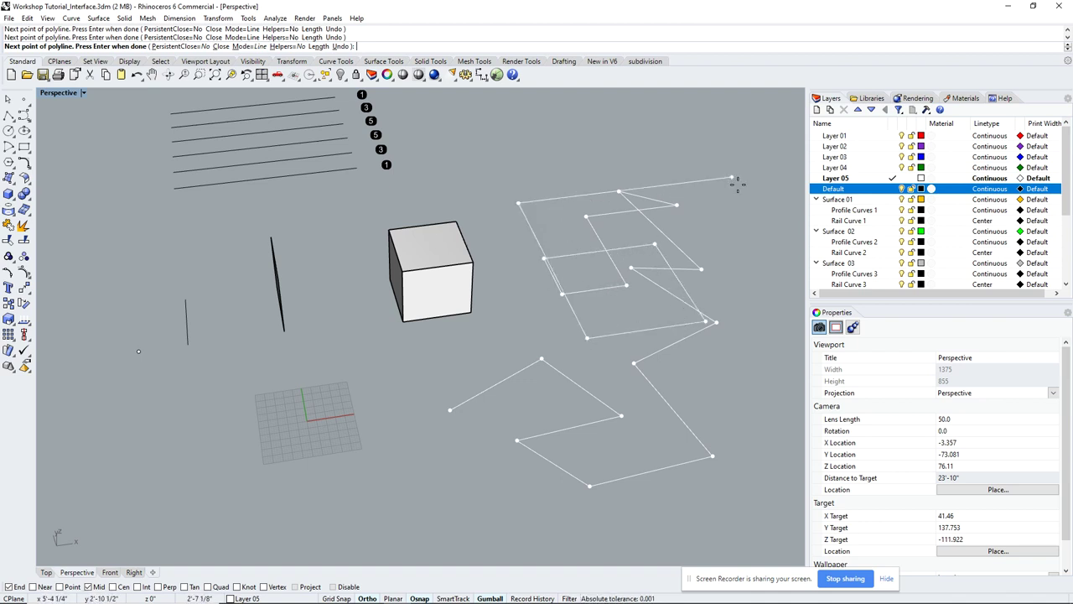
left_click(738, 303)
left_click(620, 307)
left_click(600, 267)
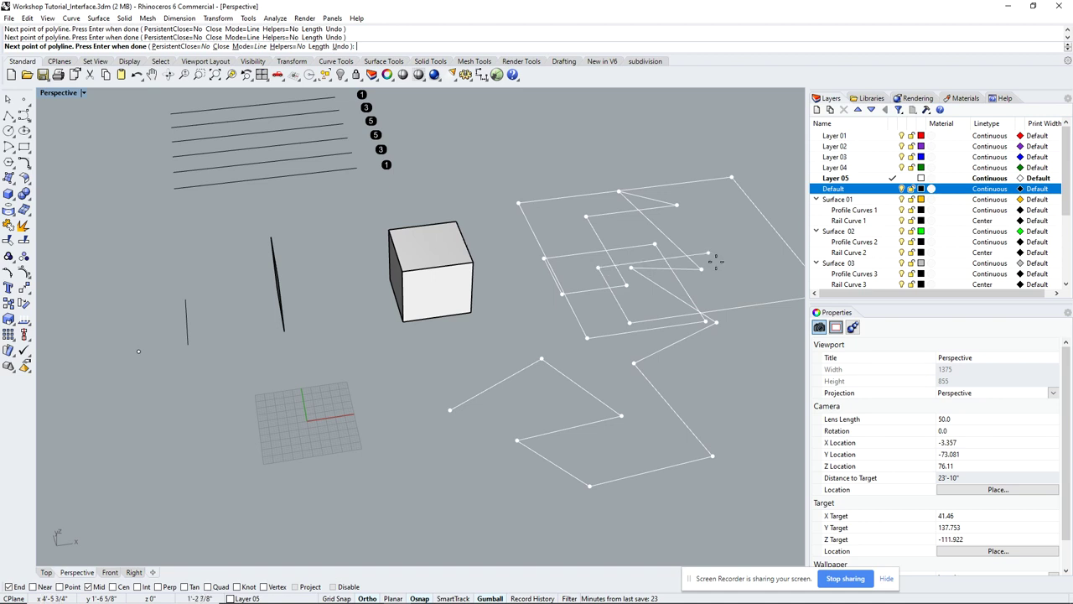
left_click(709, 252)
Turn off Ortho, add several freely angled segments to the trial polyline, and cancel it.
key("F8")
left_click(719, 299)
left_click(616, 360)
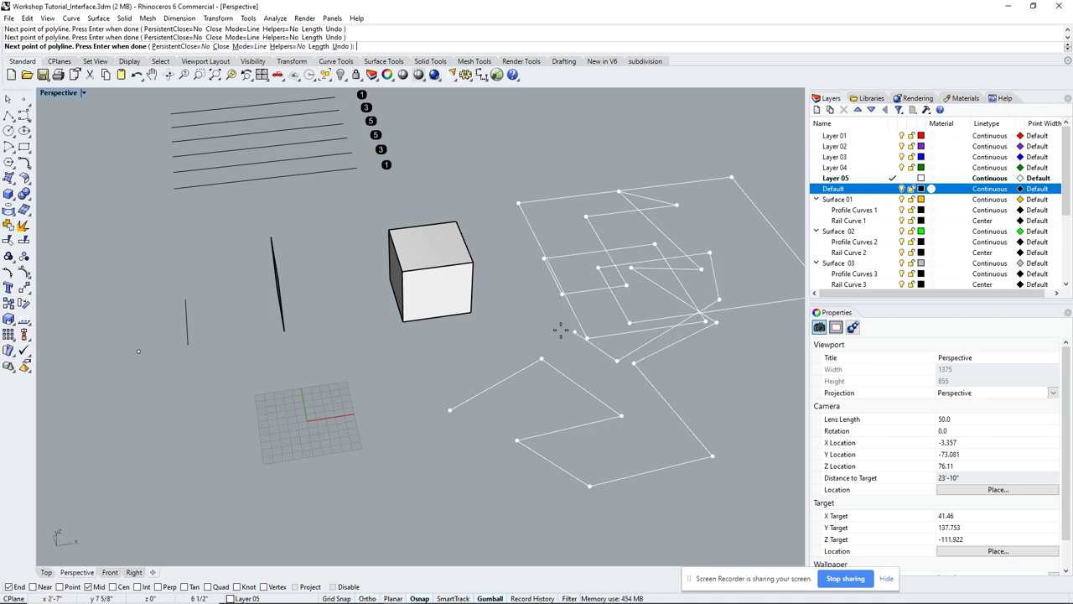
left_click(556, 328)
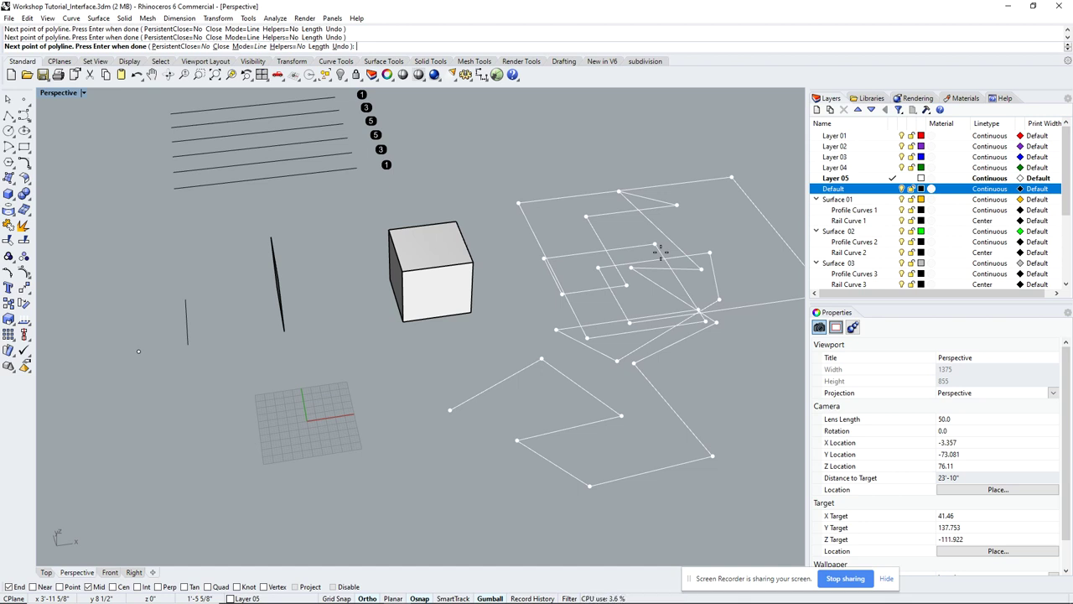
key("Escape")
Zoom in on the box with a zoom window and orbit around it.
right_click_drag(582, 274, 554, 266, "shift")
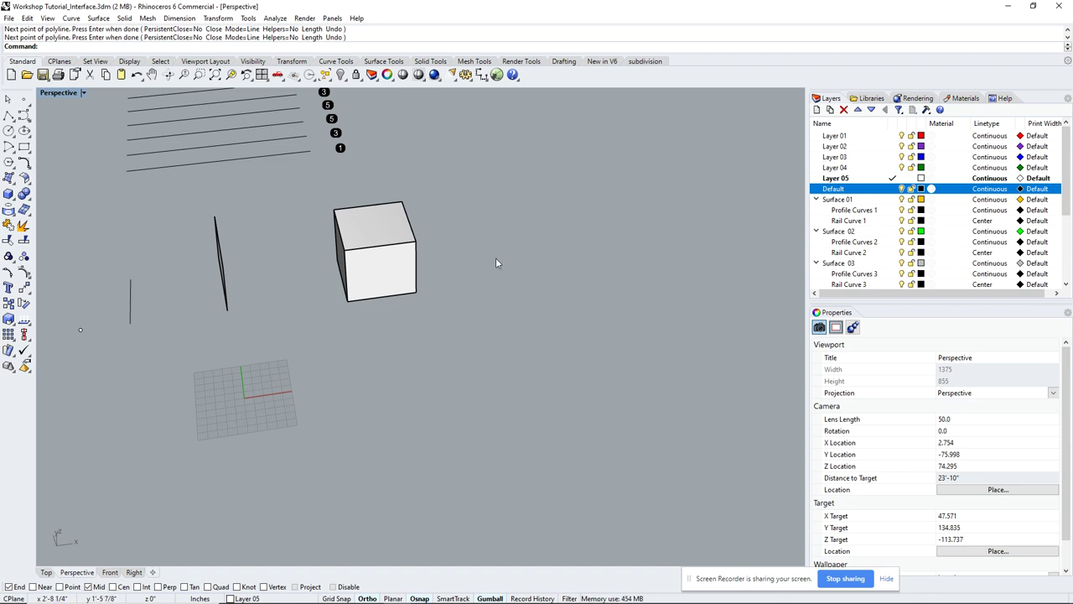
type("z")
key("Return")
left_click_drag(449, 223, 328, 301)
scroll(360, 302, "down", 5)
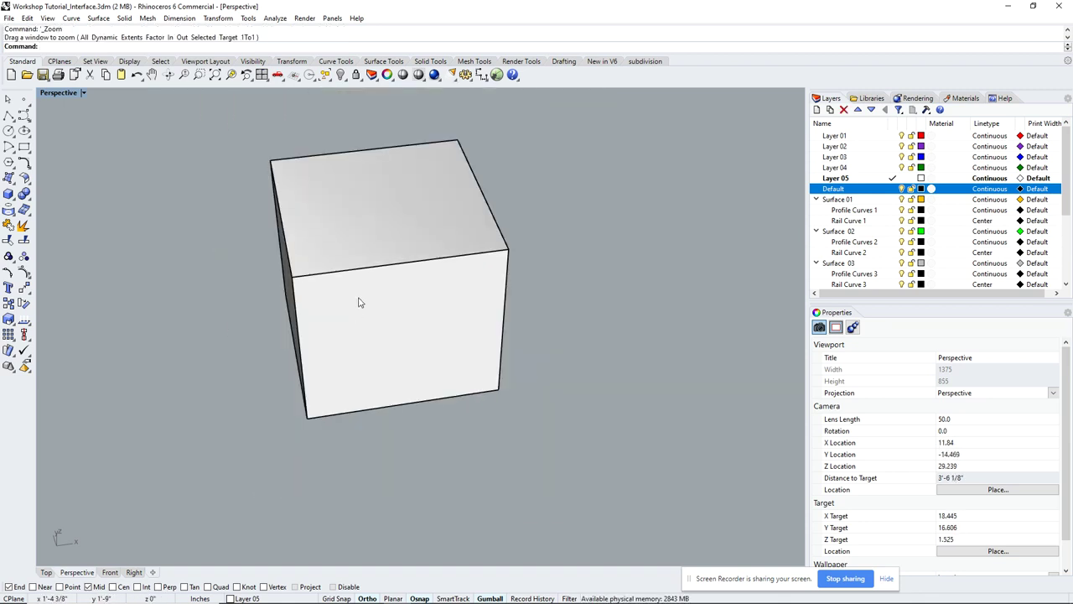
right_click_drag(360, 302, 514, 352)
scroll(538, 317, "down", 3)
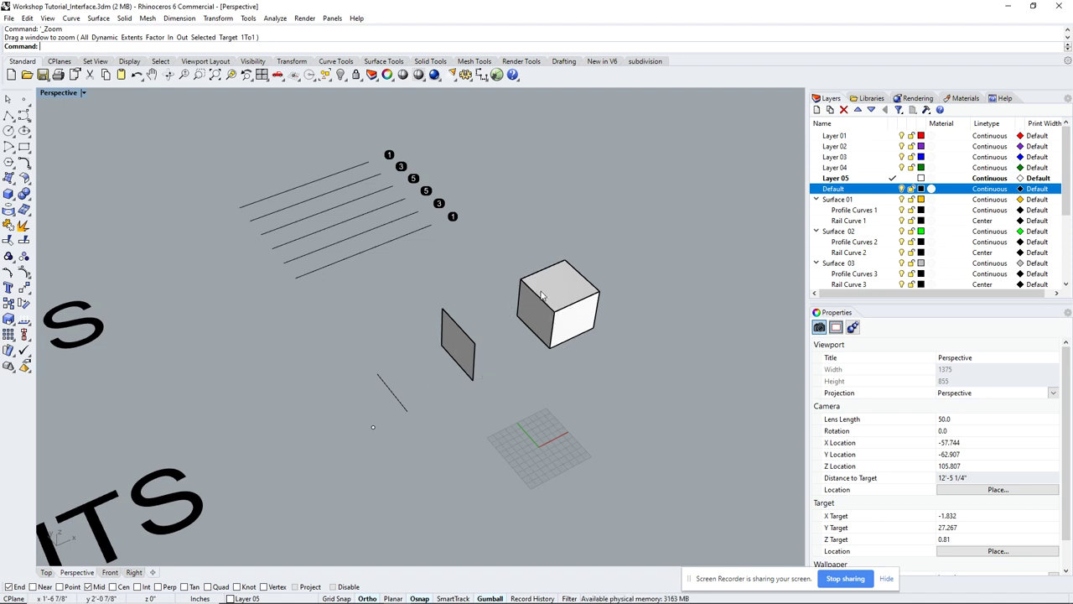
Select the single point near the line with a selection window, and clear the selection.
scroll(407, 409, "up", 2)
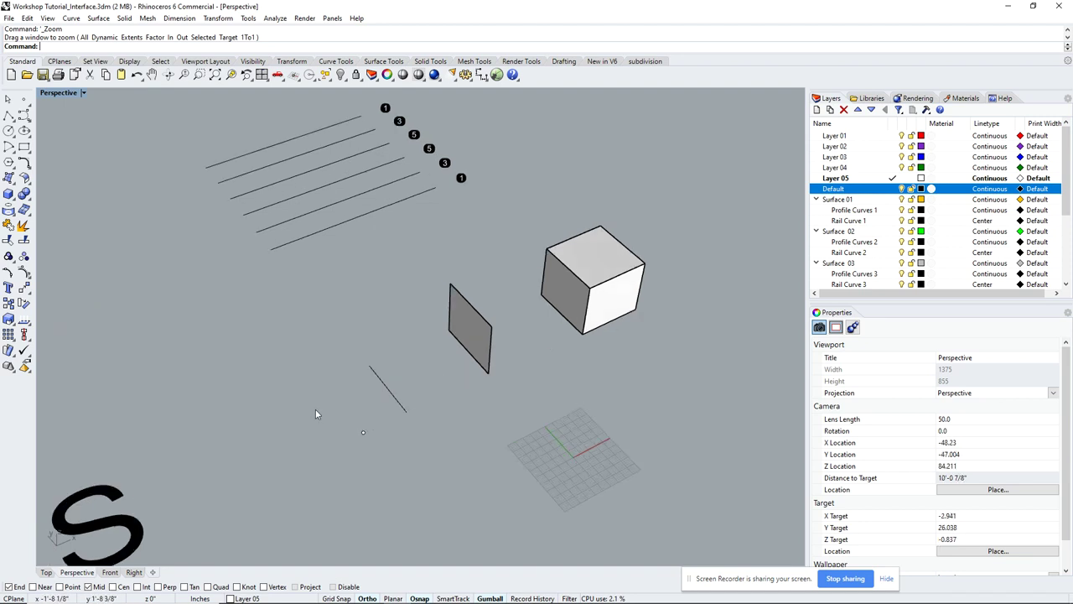
left_click_drag(322, 406, 393, 447)
left_click(406, 387)
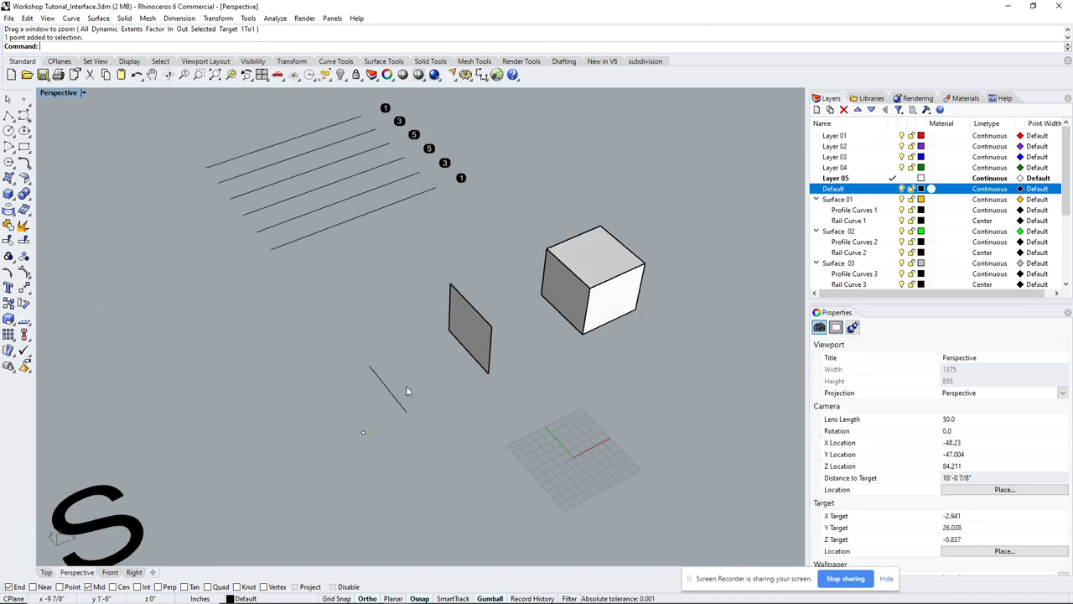
Select the short line below the upright surface and move its upper endpoint toward that surface.
scroll(439, 393, "up", 2)
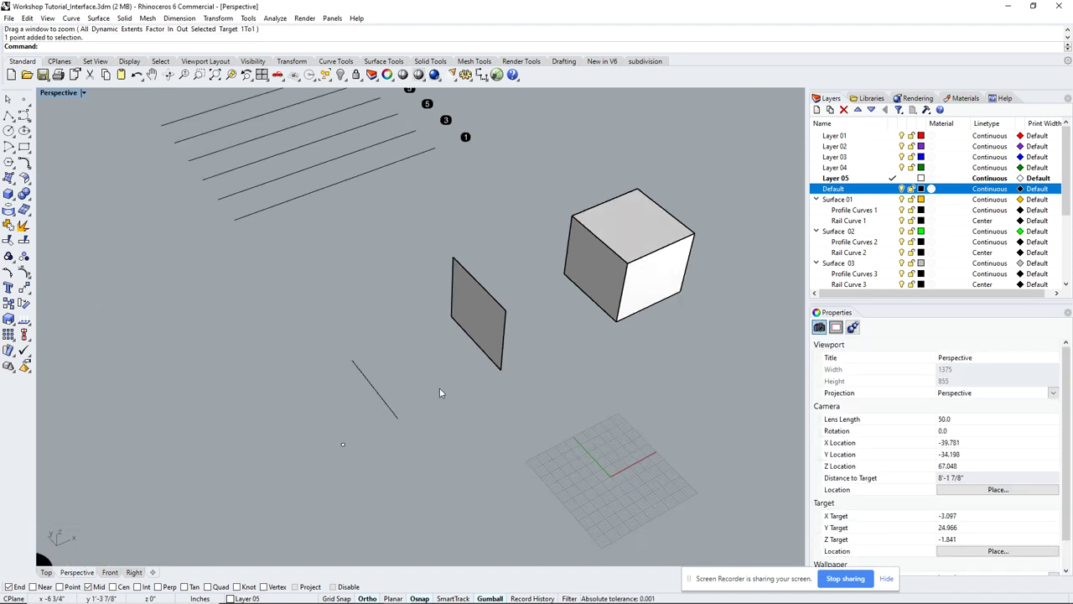
left_click(382, 396)
scroll(416, 409, "up", 2)
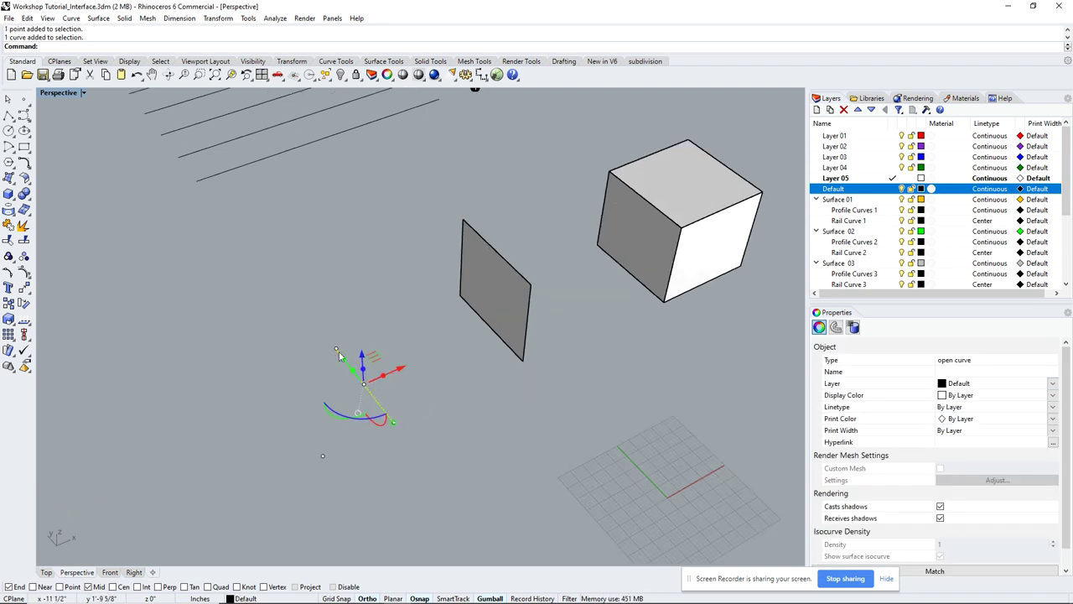
scroll(352, 340, "up", 2)
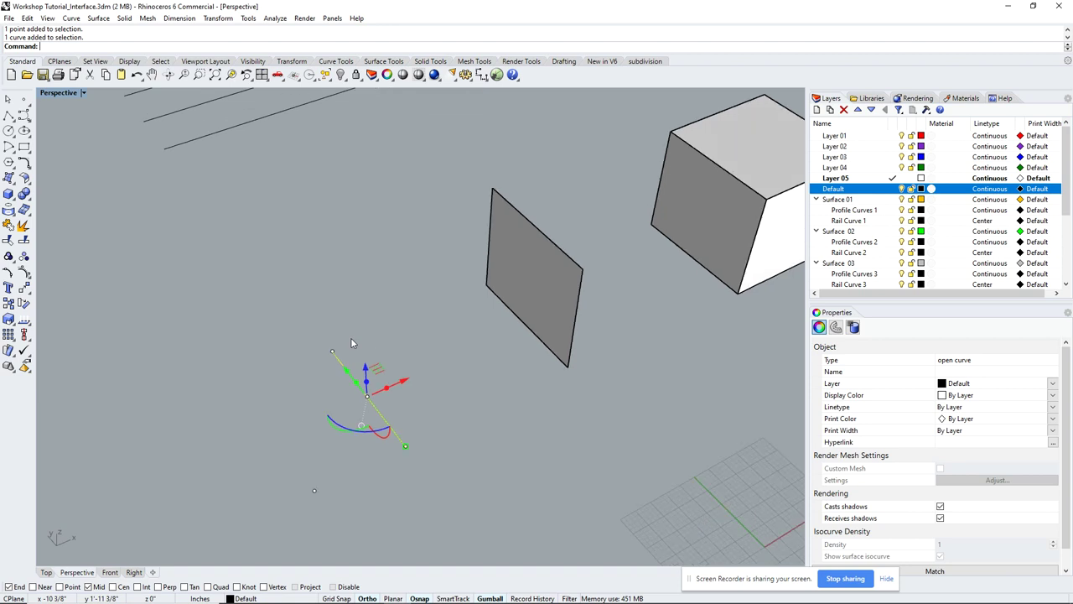
key("Escape")
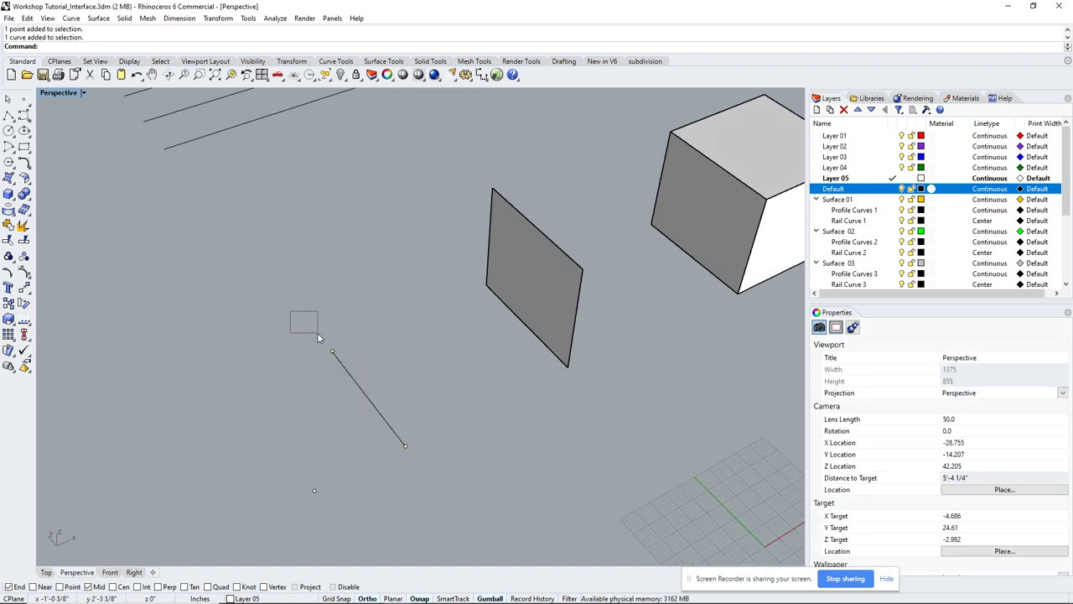
left_click(344, 359)
left_click_drag(297, 310, 374, 331)
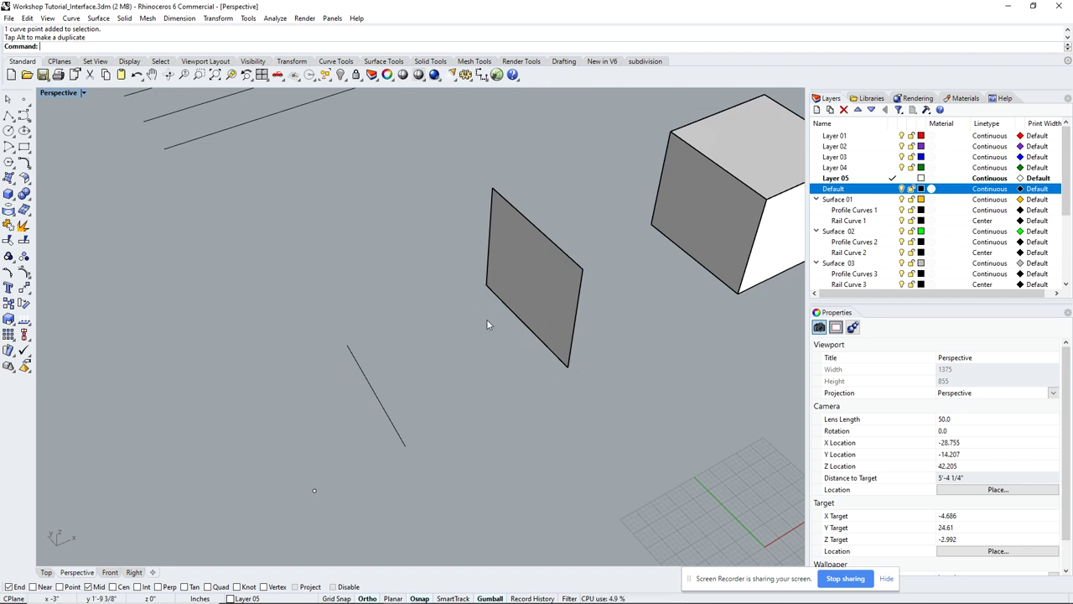
Examine the edges and corners of the upright surface and box, and the set of numbered control-point lines.
scroll(491, 327, "down", 5)
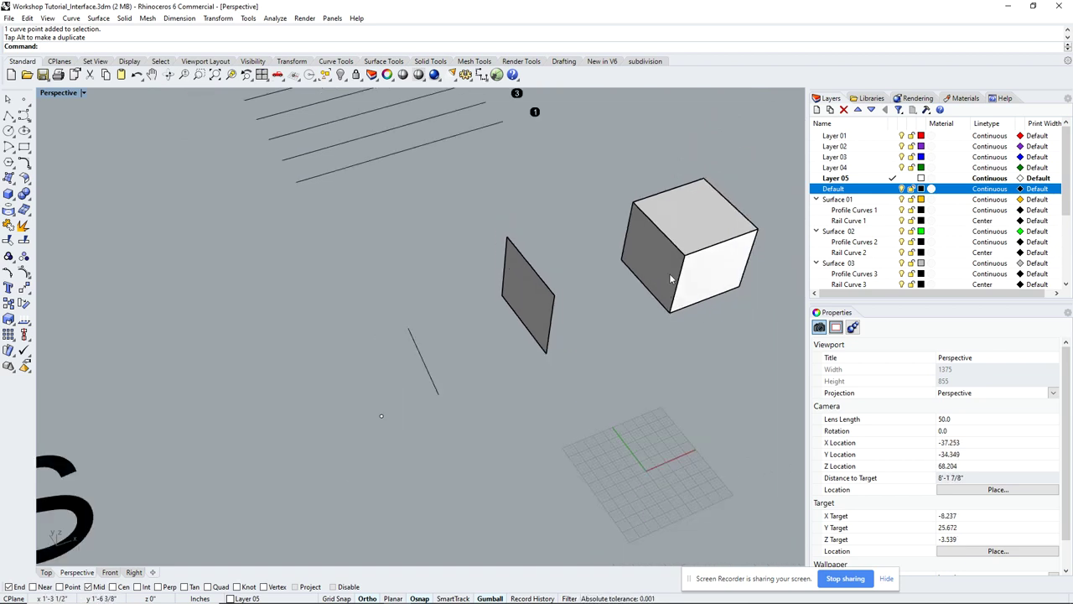
scroll(442, 302, "up", 5)
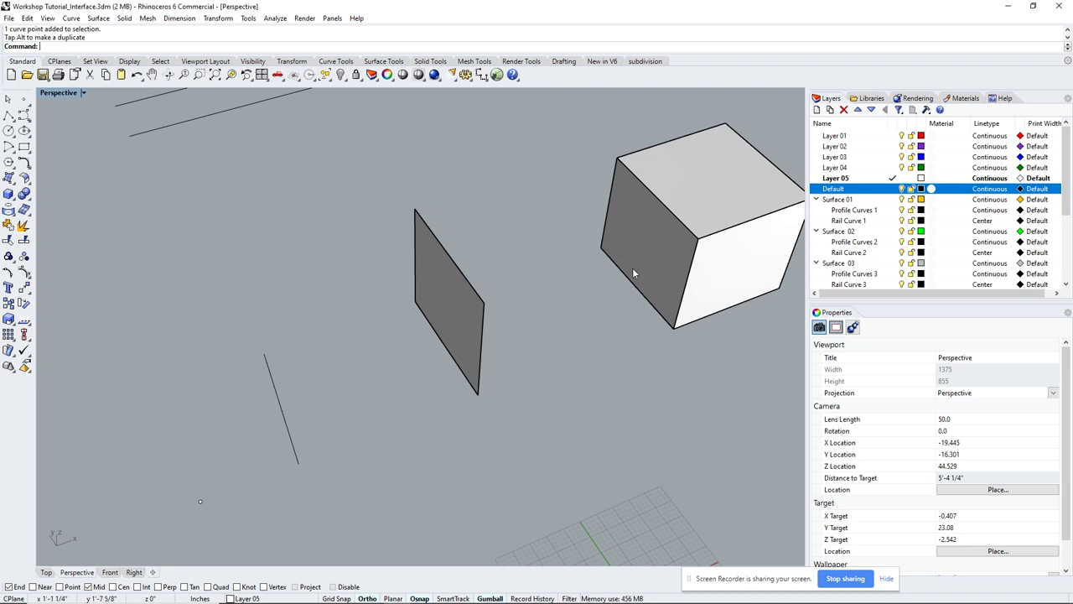
right_click_drag(632, 268, 580, 268, "shift")
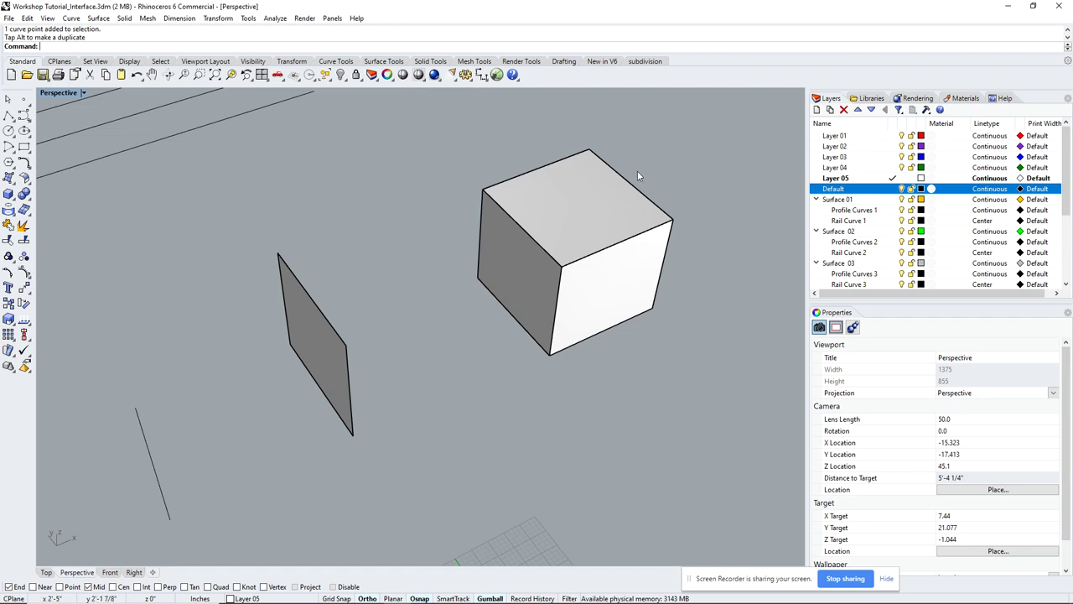
scroll(638, 171, "down", 5)
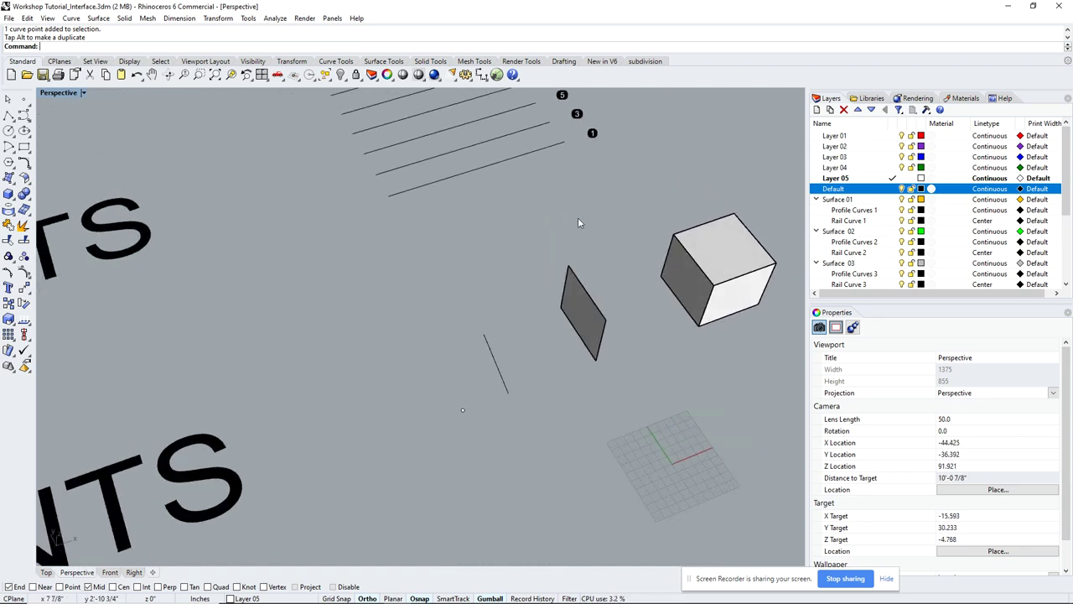
scroll(588, 188, "down", 3)
right_click_drag(579, 181, 520, 321, "shift")
scroll(478, 296, "up", 2)
scroll(548, 320, "up", 2)
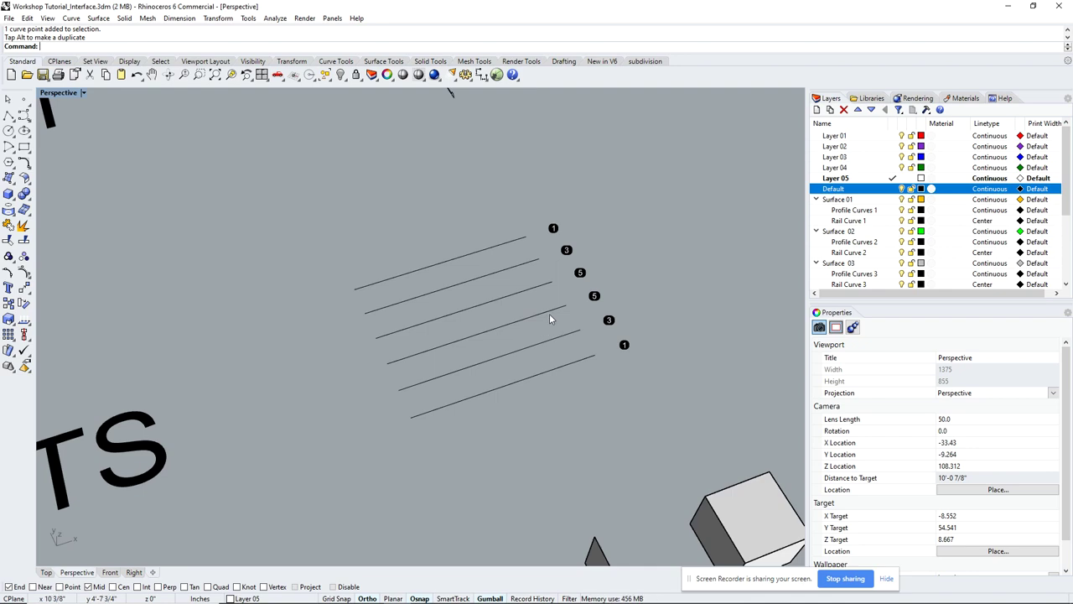
scroll(550, 314, "down", 5)
mouse_move(519, 282)
right_mouse_down()
mouse_move(589, 262)
mouse_move(530, 292)
mouse_move(498, 282)
right_mouse_up()
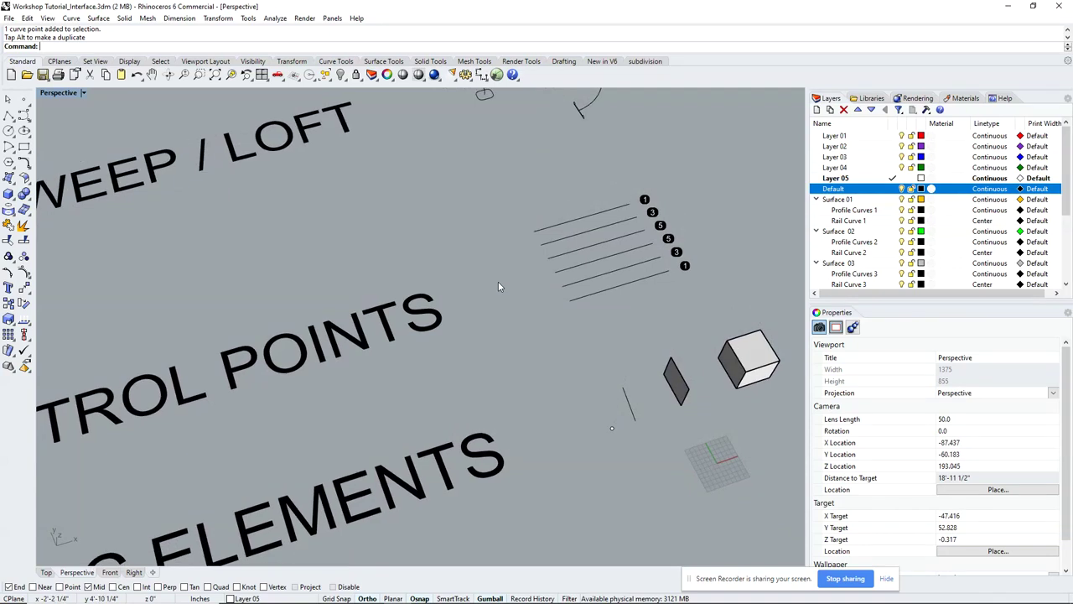
scroll(671, 250, "up", 2)
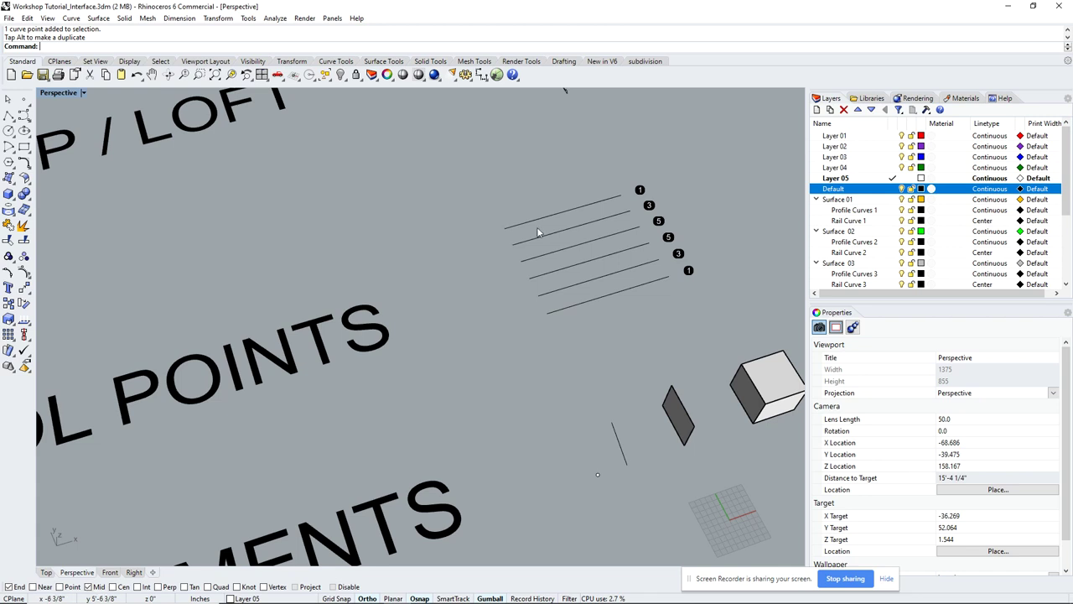
Select the topmost numbered line to show its control points, examine their spacing, and clear the selection.
scroll(539, 233, "up", 3)
left_click(582, 229)
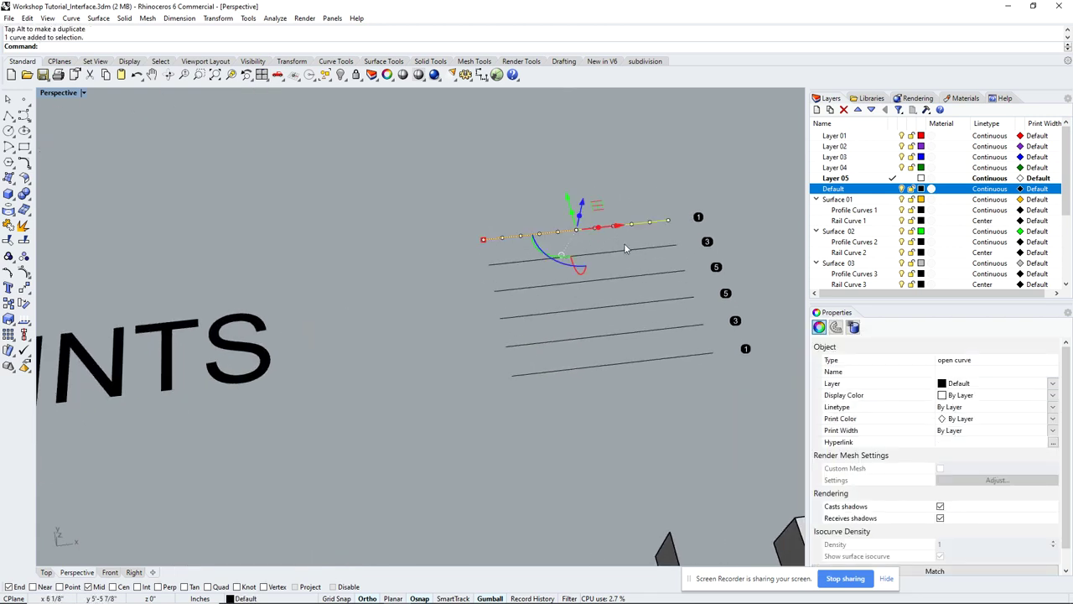
scroll(656, 198, "up", 1)
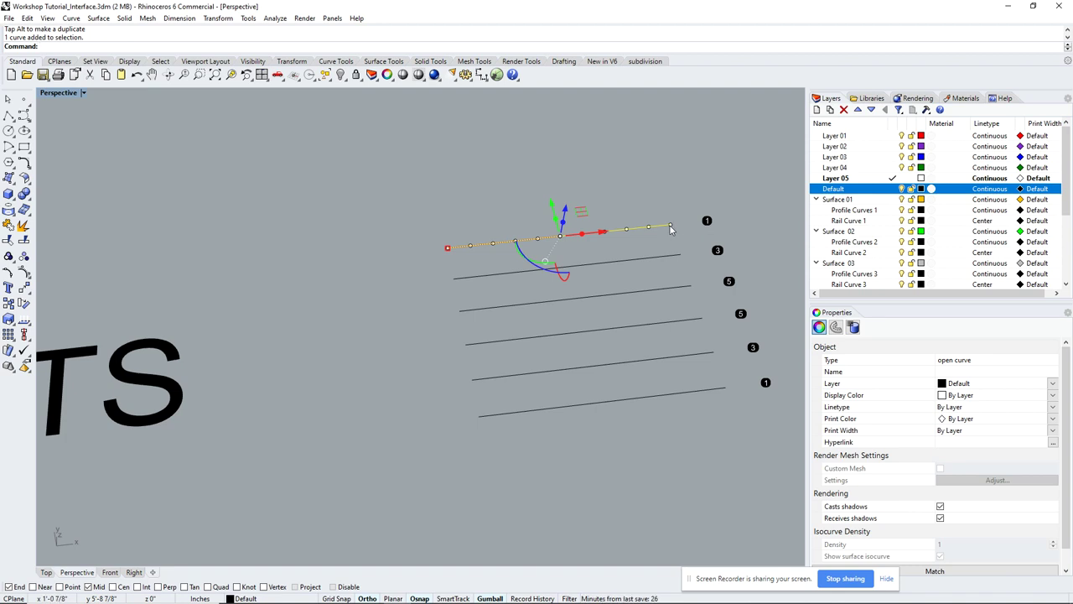
scroll(700, 227, "down", 1)
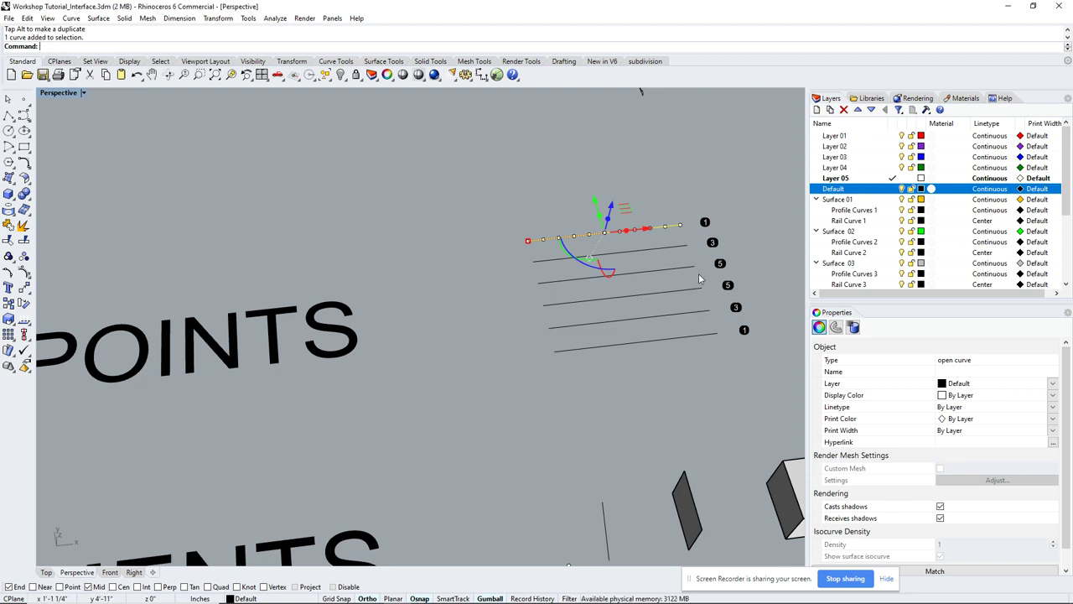
scroll(668, 237, "up", 1)
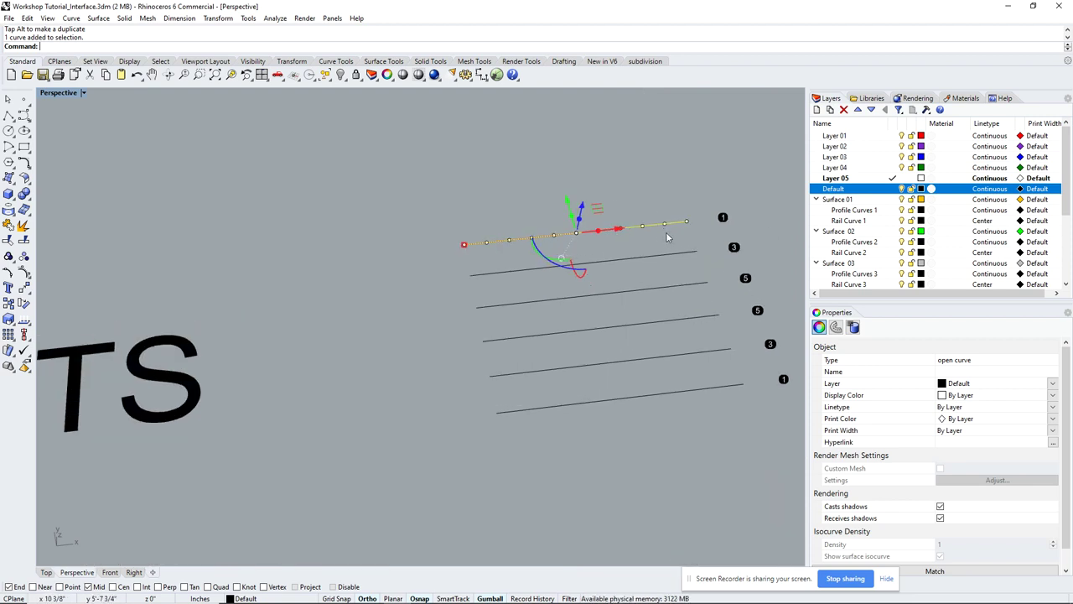
scroll(667, 236, "up", 1)
scroll(579, 242, "up", 1)
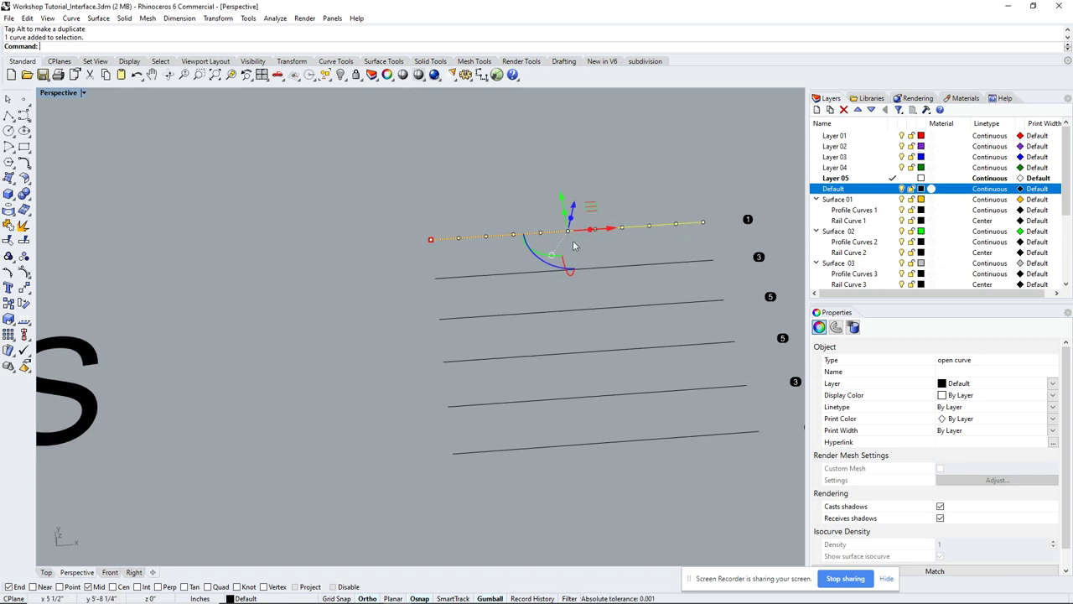
left_click(497, 169)
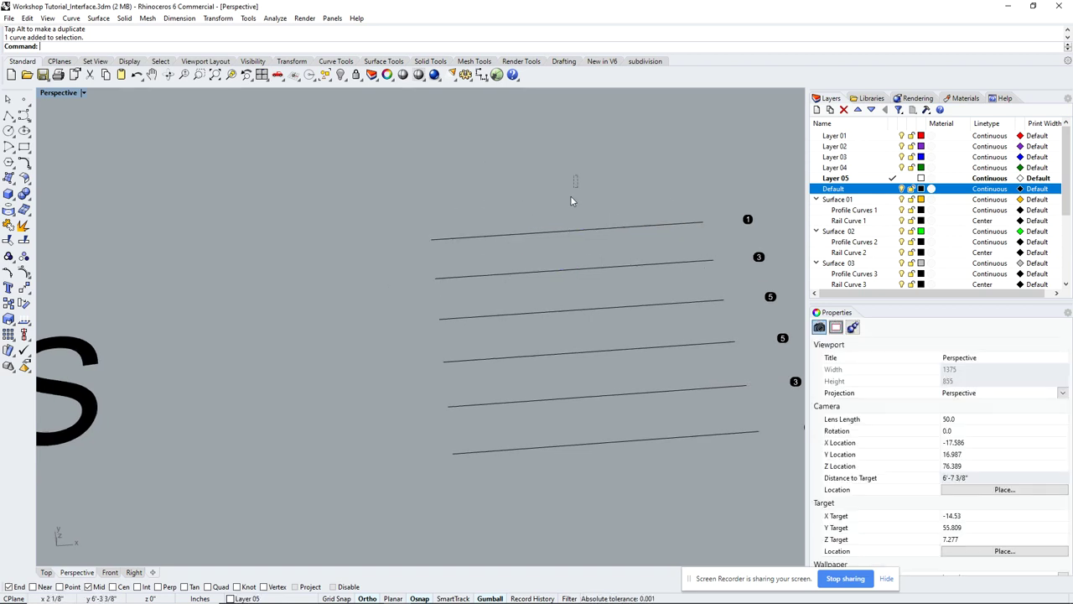
Select all six numbered lines, turn on their edit points, and clear the selection.
left_click_drag(577, 176, 518, 497)
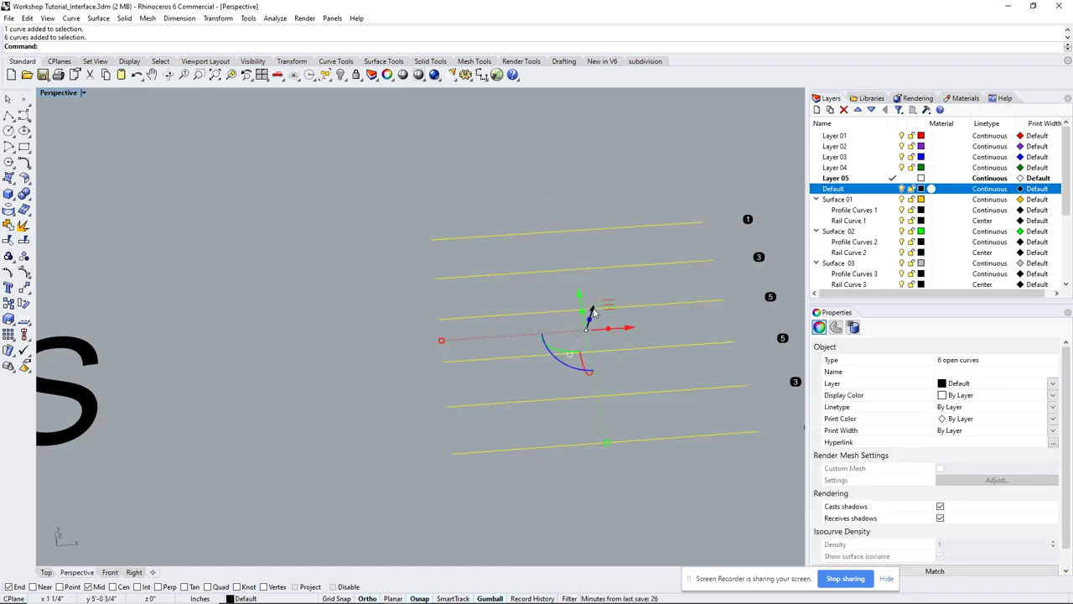
left_click(7, 275)
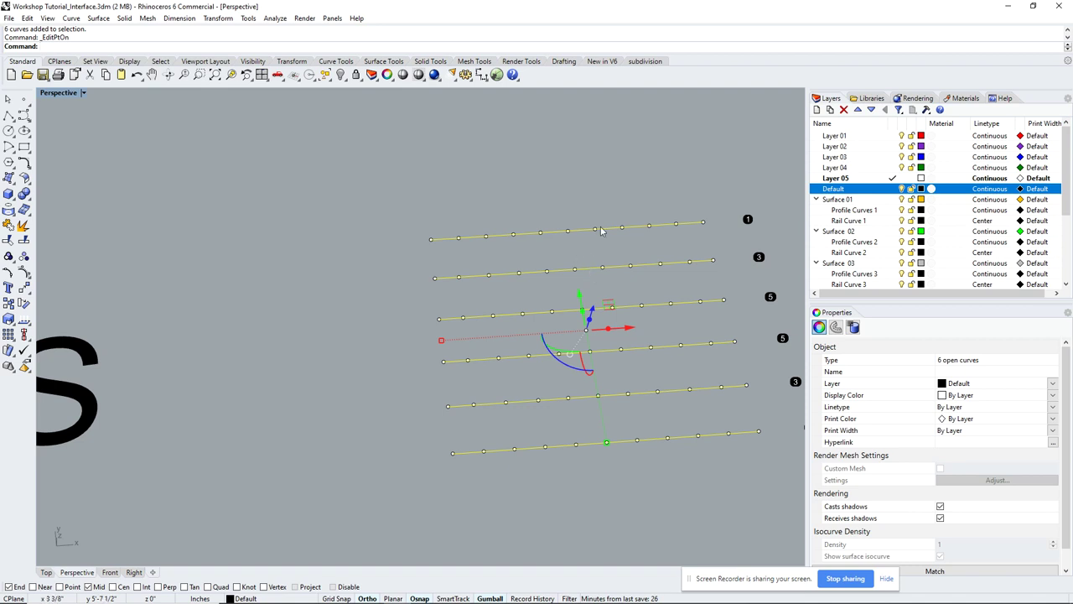
right_click_drag(642, 293, 636, 307)
left_click(580, 145)
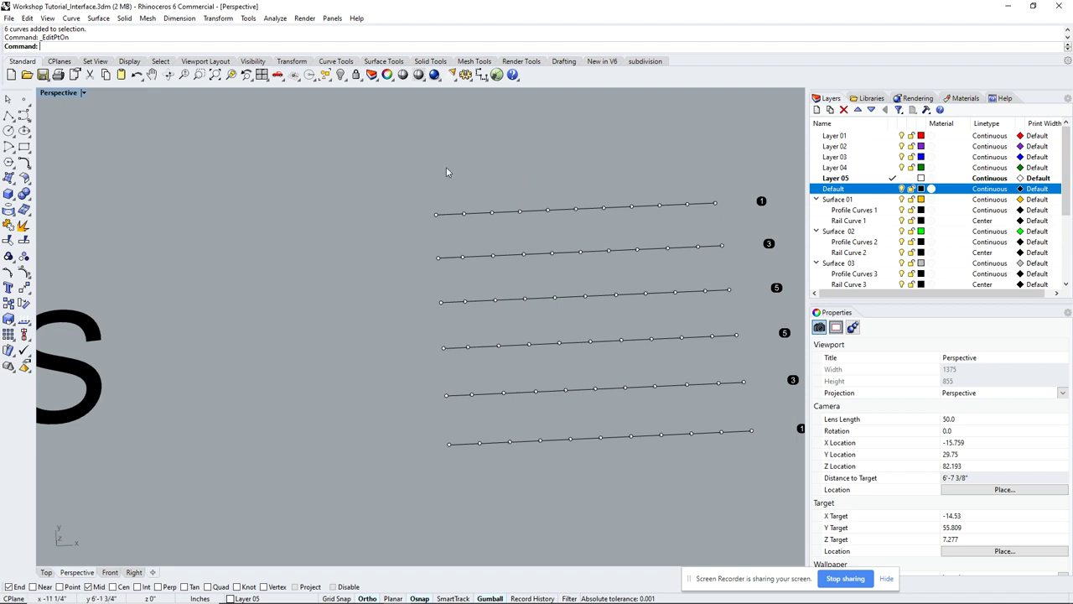
Delete all the edit points between the two ends of the topmost line, then hide the edit points.
left_click_drag(446, 157, 560, 231)
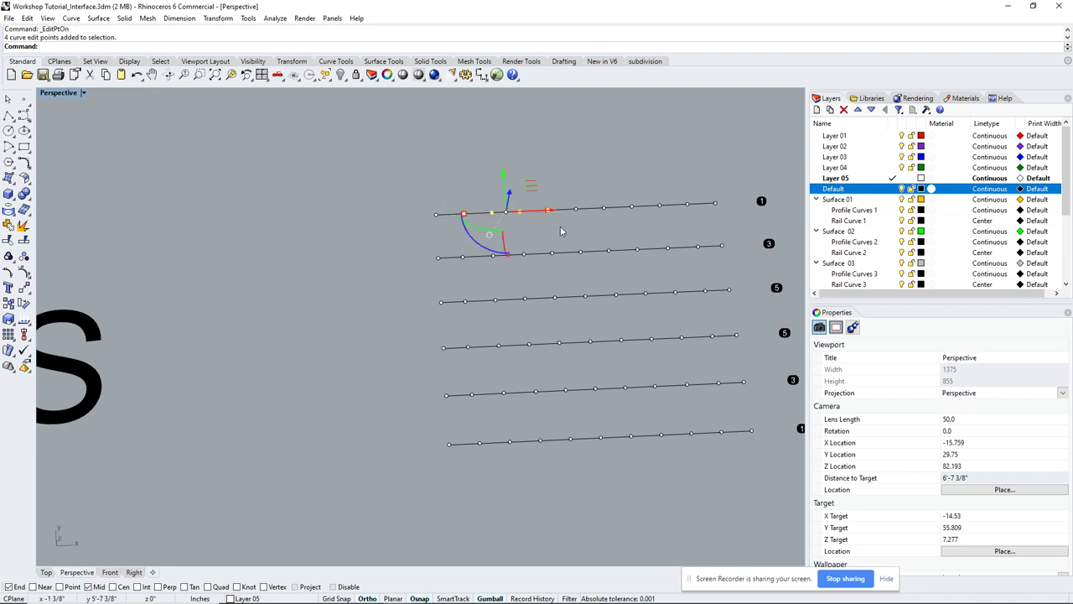
key("Delete")
left_click_drag(560, 165, 696, 232)
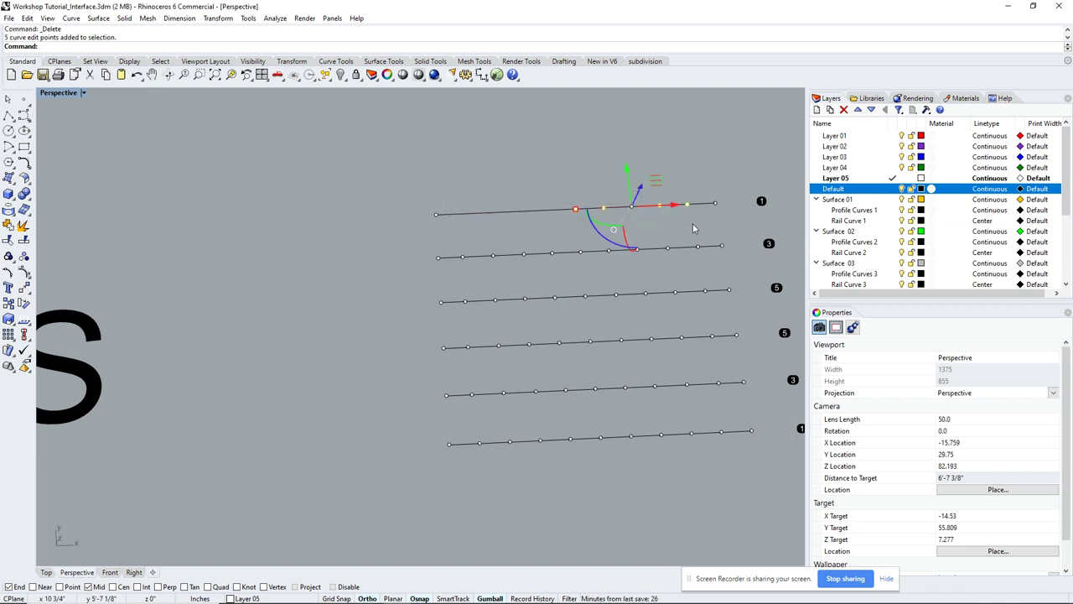
key("Delete")
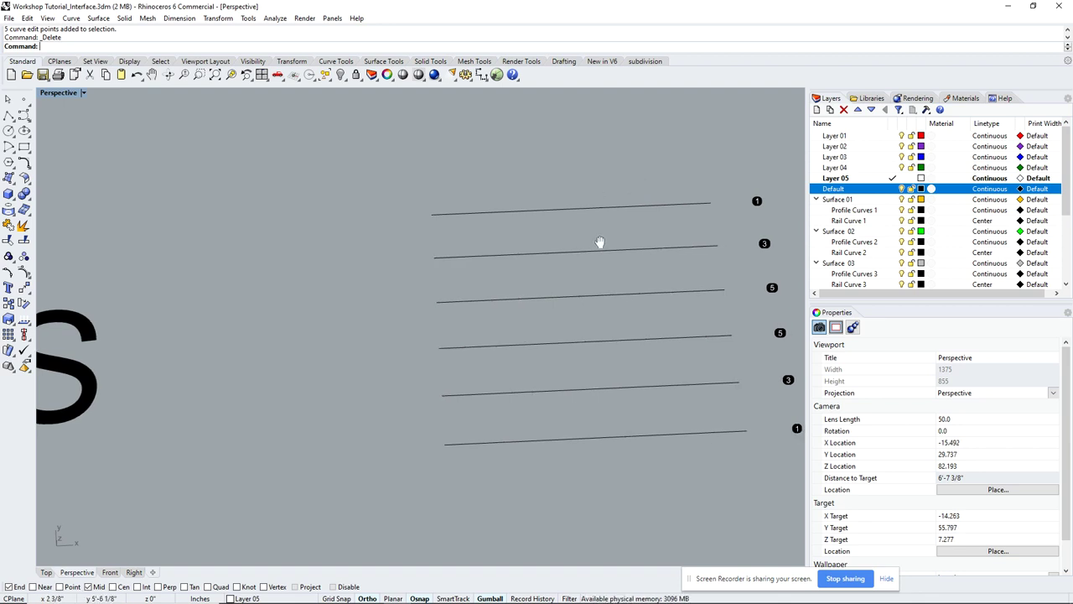
Rebuild the second line from the top with a point count of 4 and degree 3.
right_click_drag(601, 242, 548, 230, "shift")
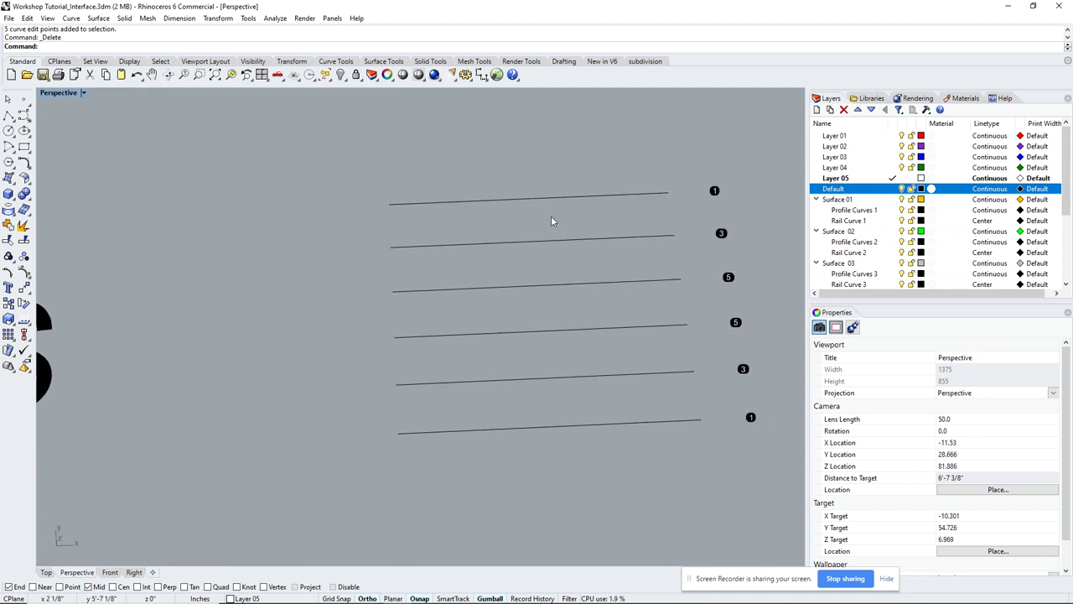
left_click(538, 245)
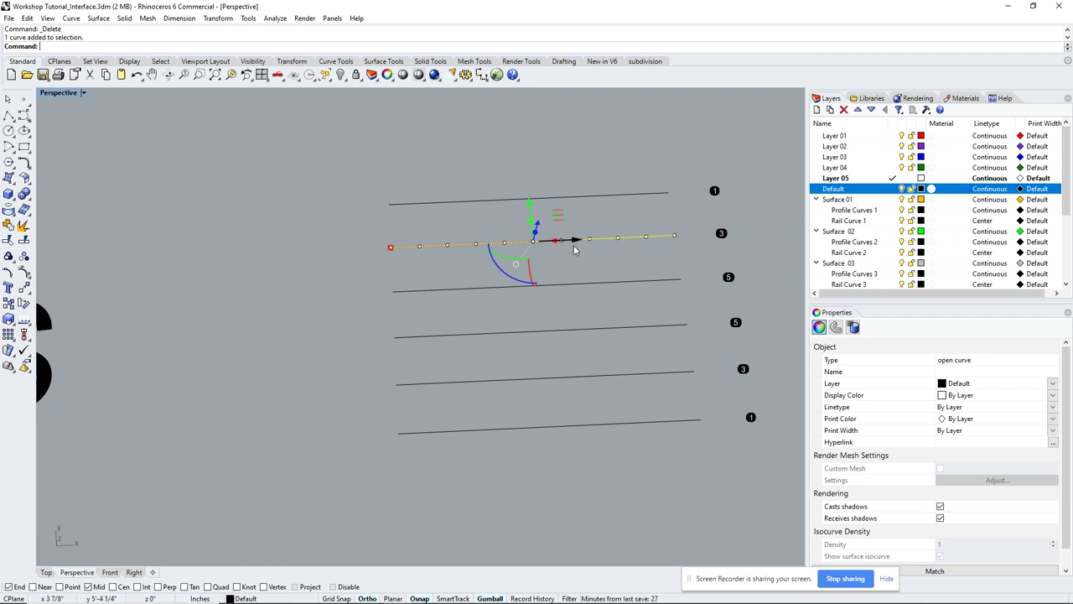
type("Rebuild")
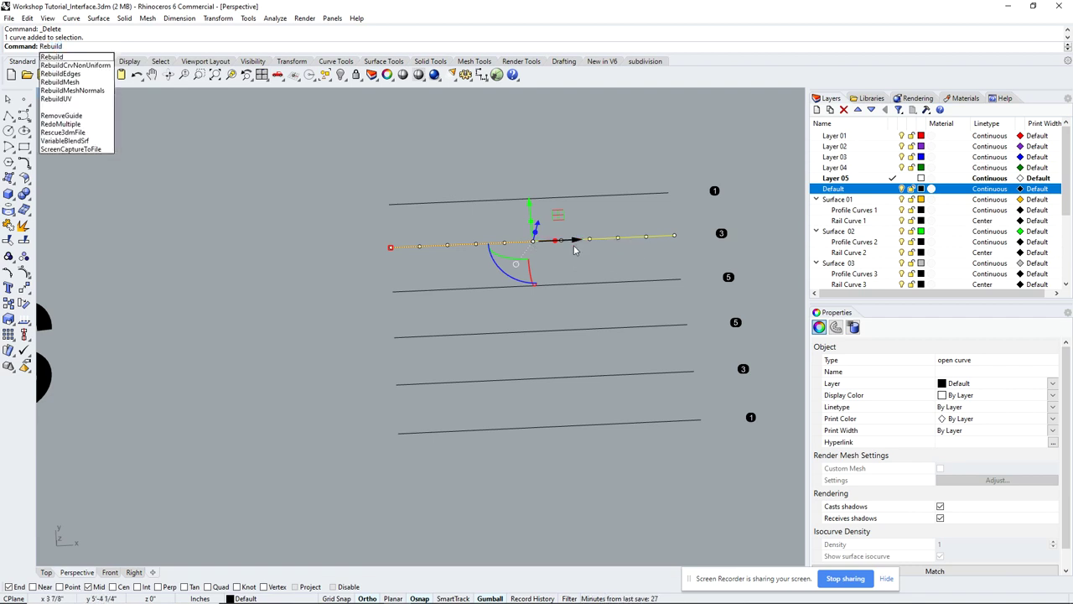
key("Return")
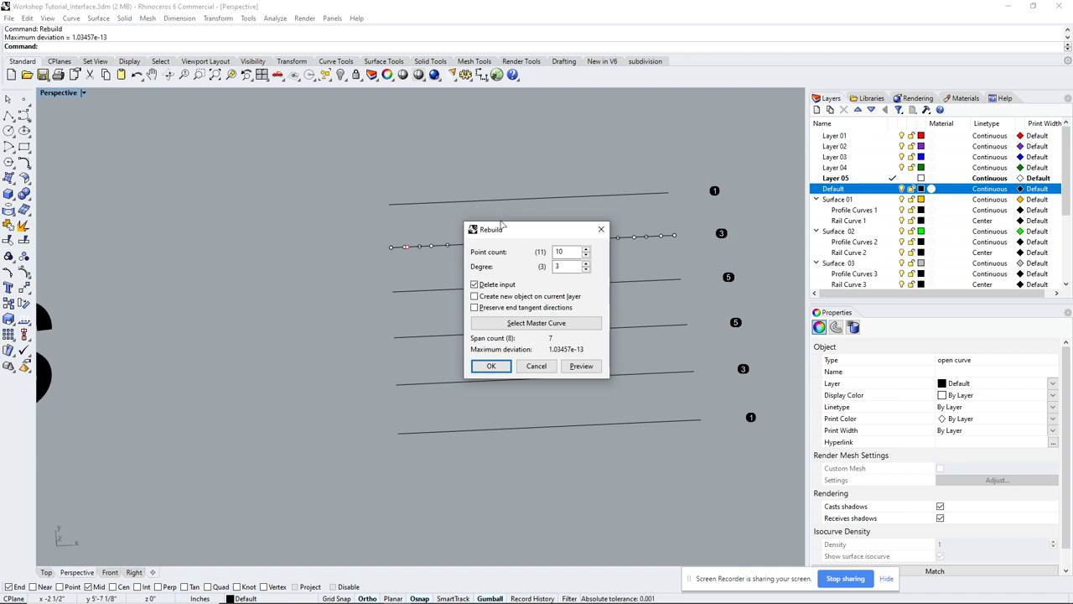
left_click_drag(509, 233, 234, 201)
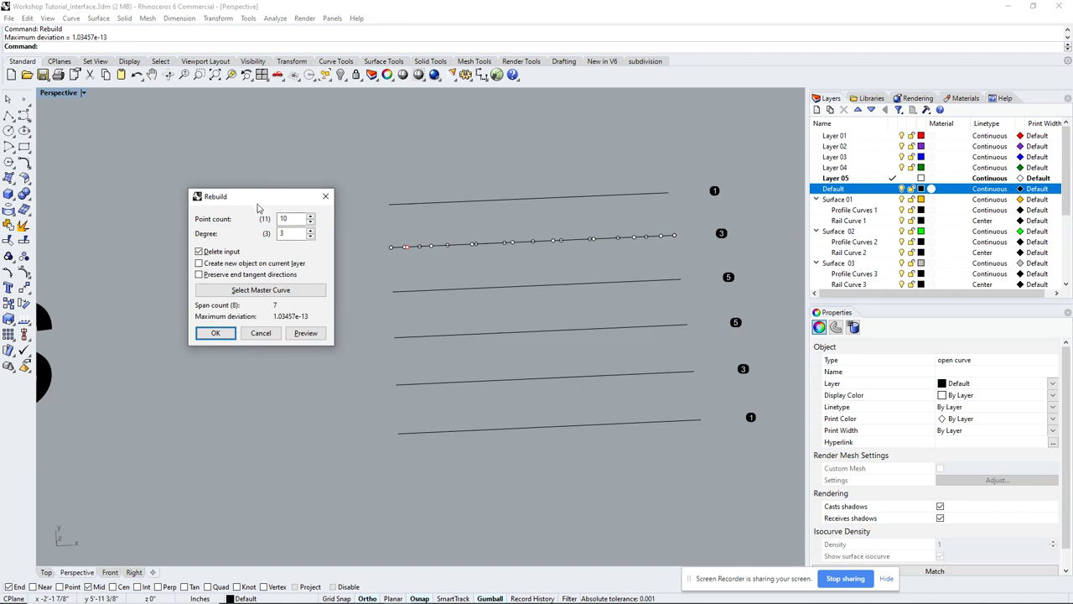
left_click_drag(260, 196, 273, 163)
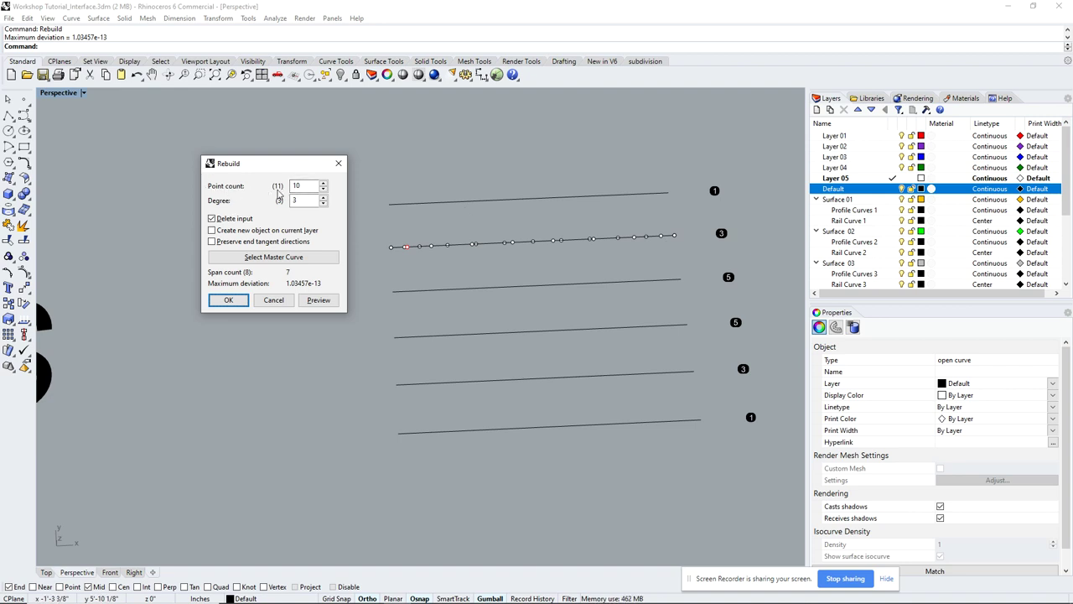
key("ctrl+a")
type("3")
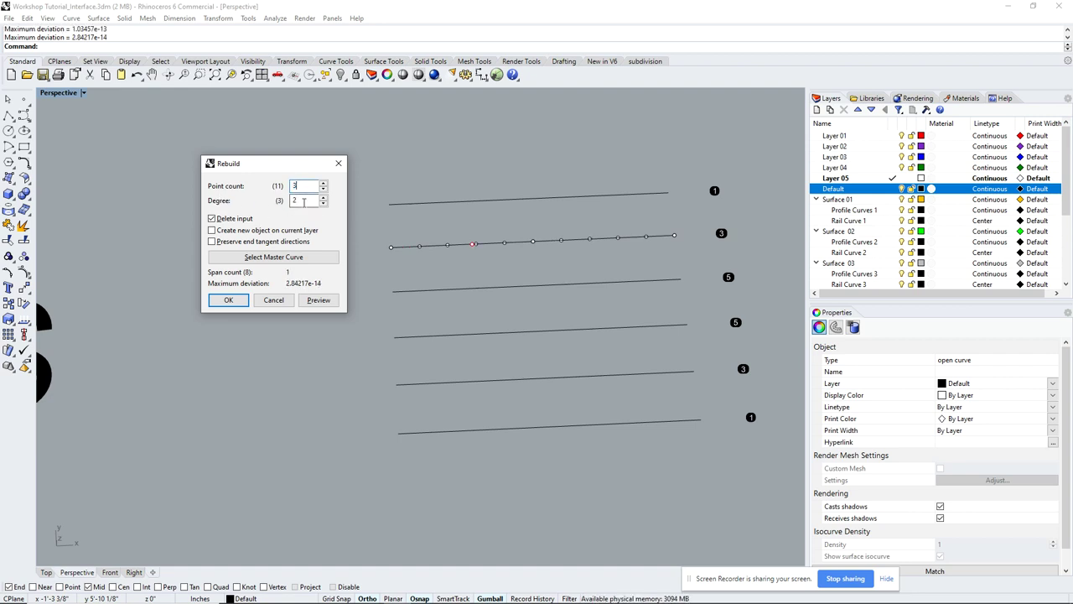
key("Tab")
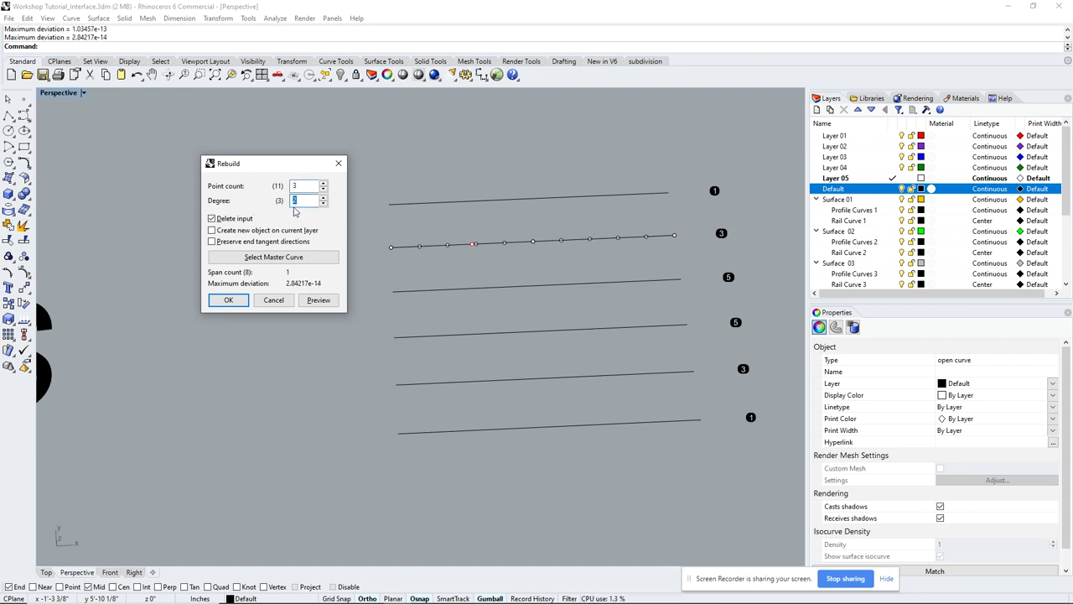
type("3")
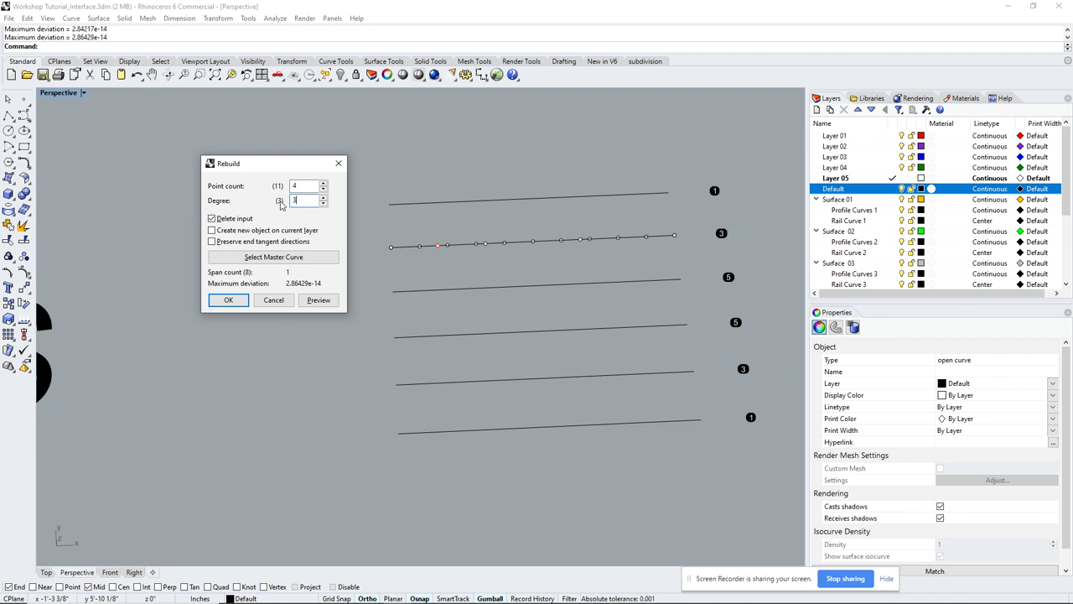
left_click(230, 301)
key("Escape")
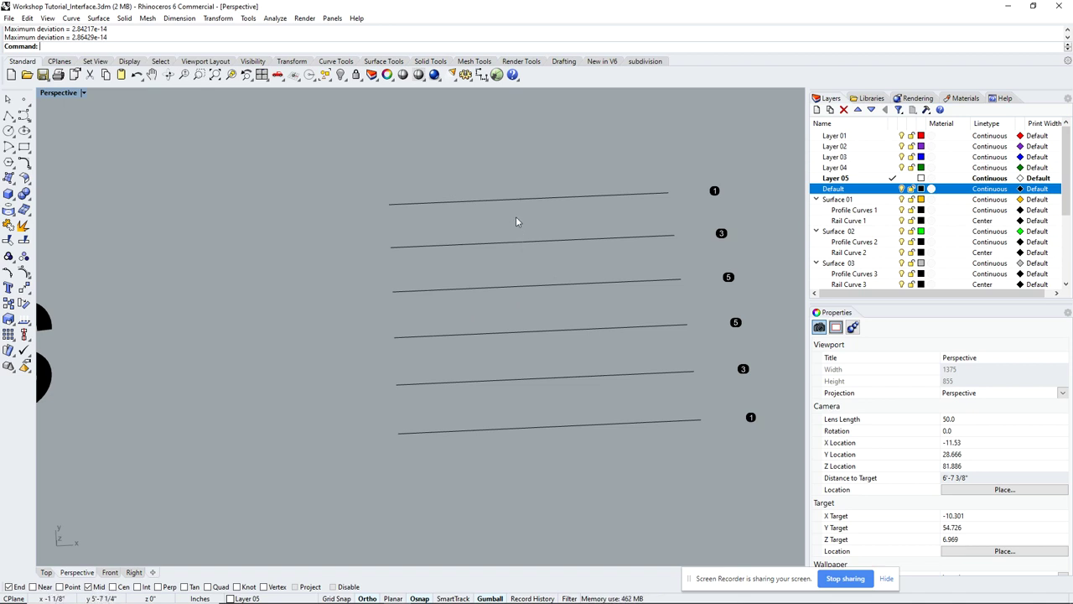
Select the two topmost lines together and turn on their edit points to compare them.
left_click(516, 200)
left_click(488, 243)
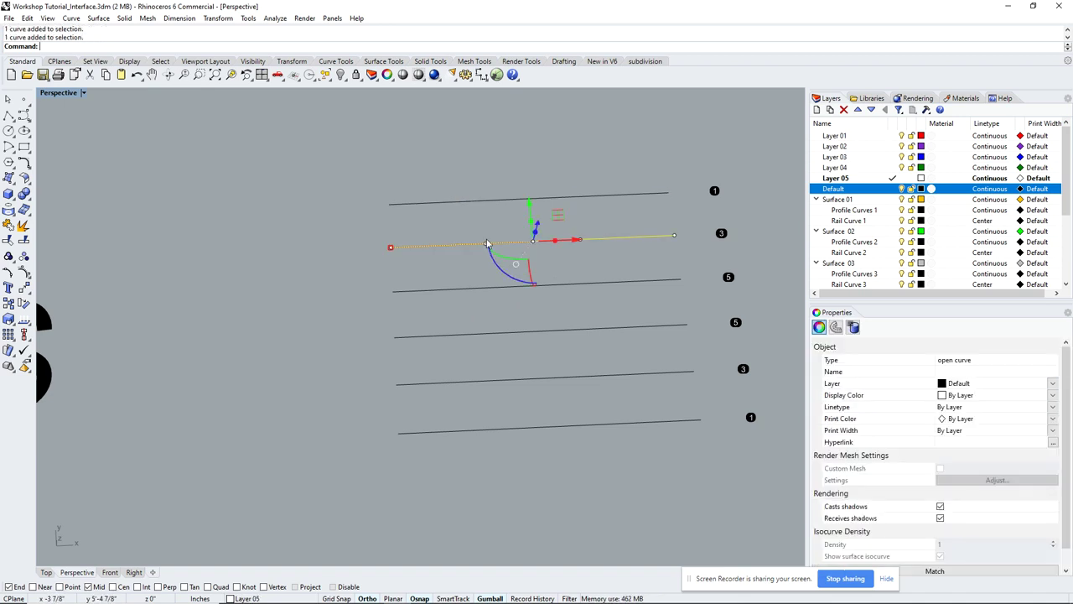
left_click(471, 157)
left_click_drag(471, 156, 439, 253)
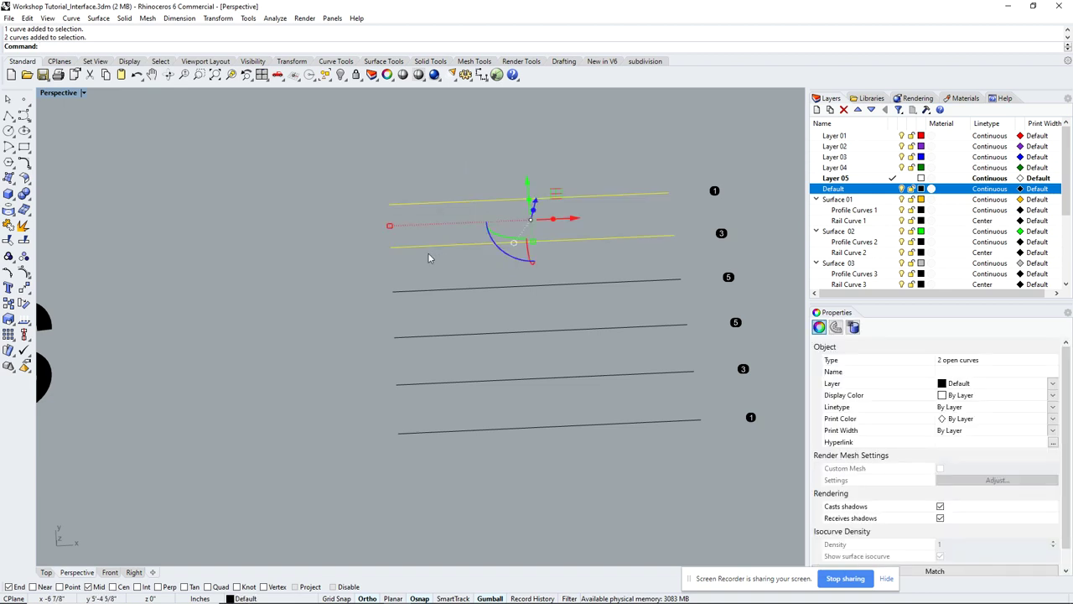
left_click(10, 288)
right_click_drag(339, 343, 570, 204)
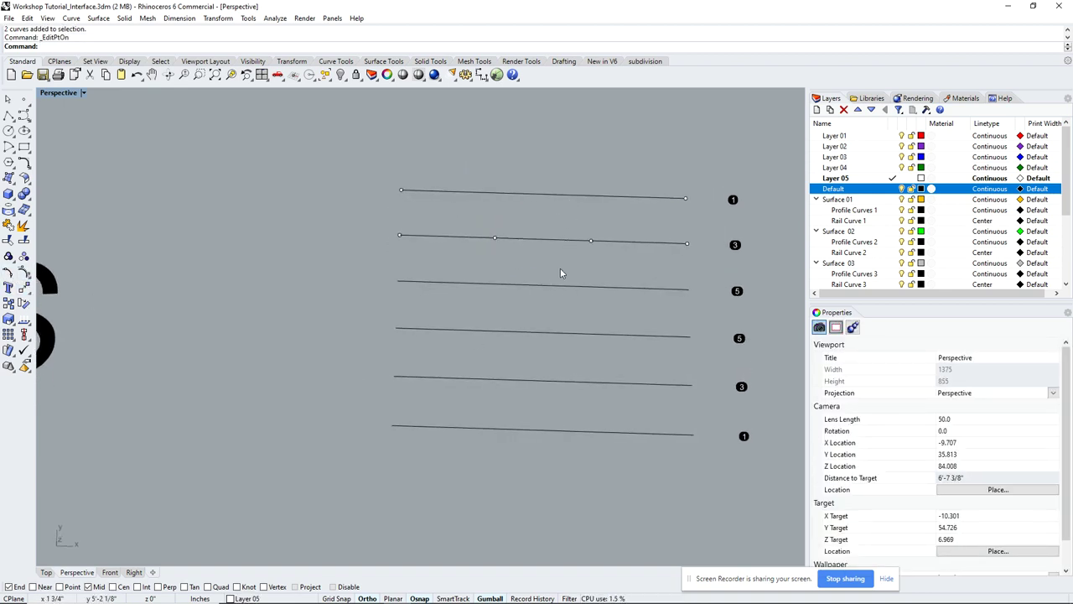
scroll(506, 248, "up", 2)
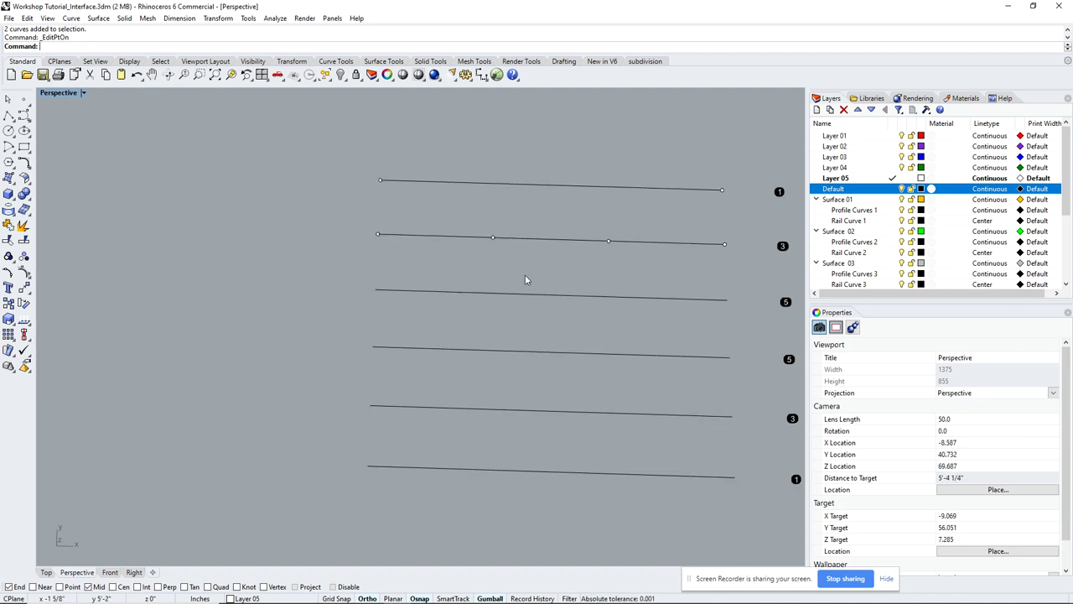
Select the third line from the top, the upper of the two labelled 5.
left_click(525, 290)
scroll(773, 318, "down", 2)
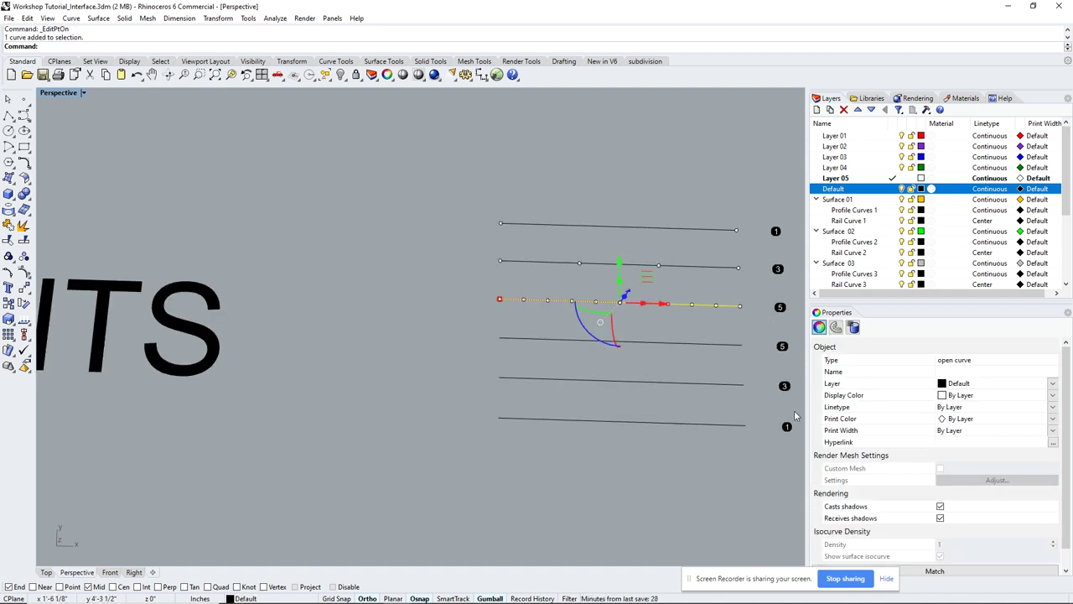
scroll(673, 291, "up", 3)
type("r")
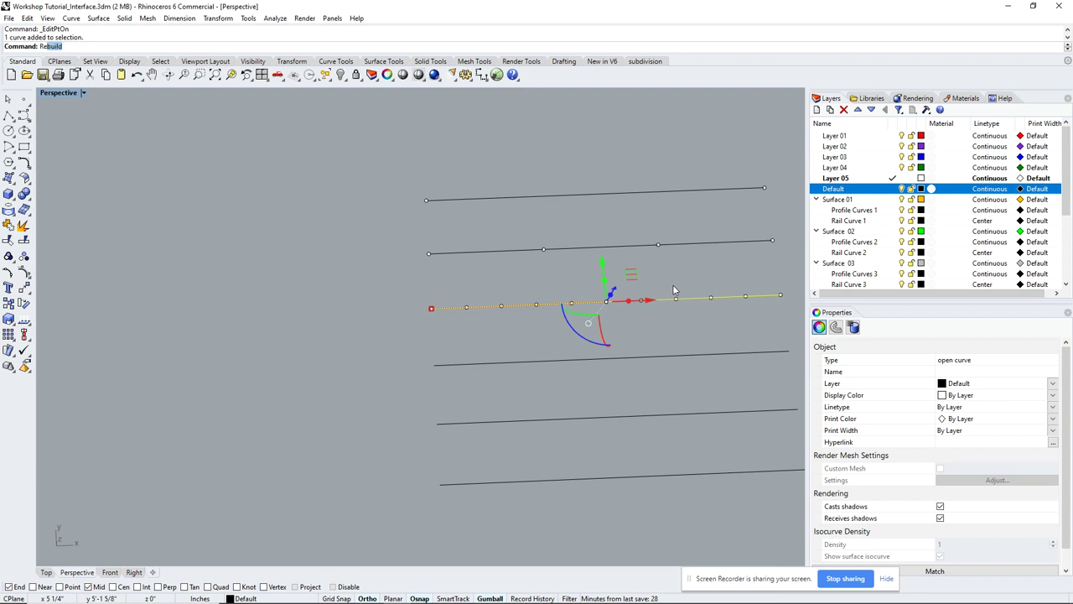
type("ebuild")
key("Return")
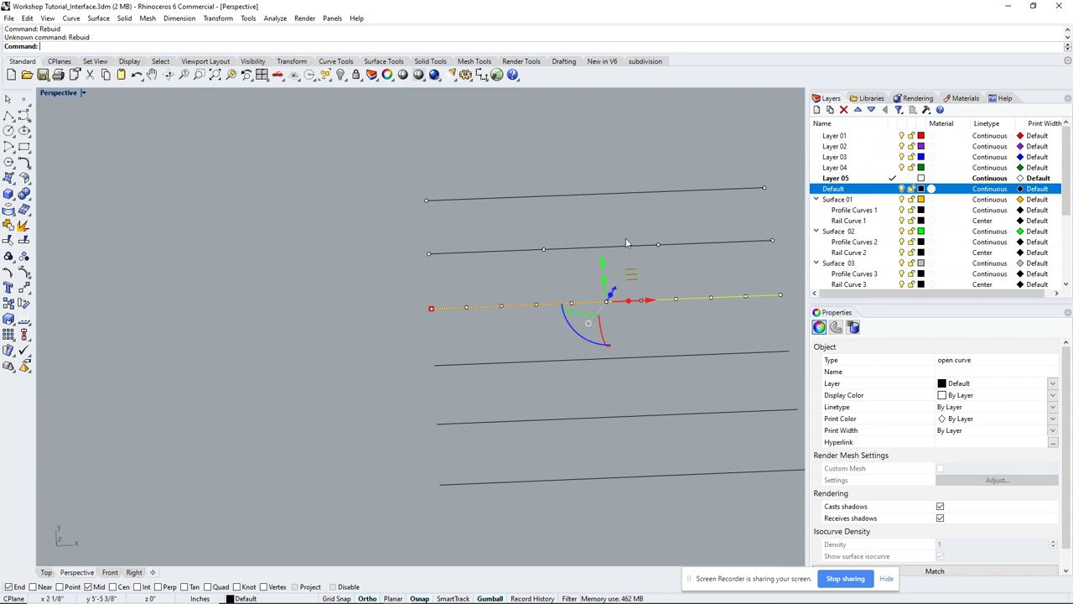
type("r")
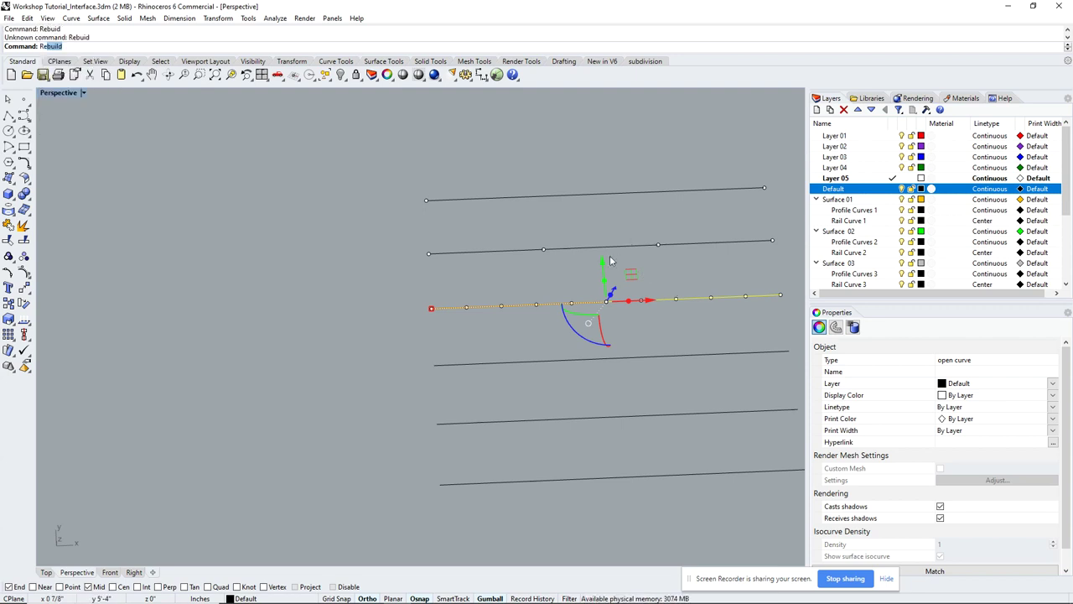
type("ebuil")
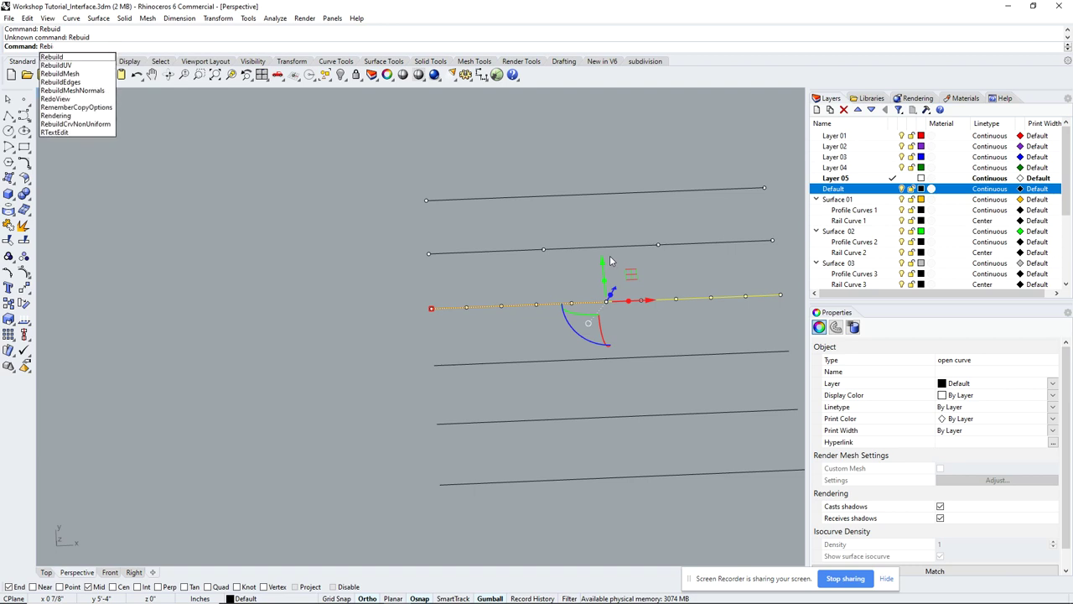
key("Return")
Rebuild the selected third line with a point count of 100 and degree 3.
type("r")
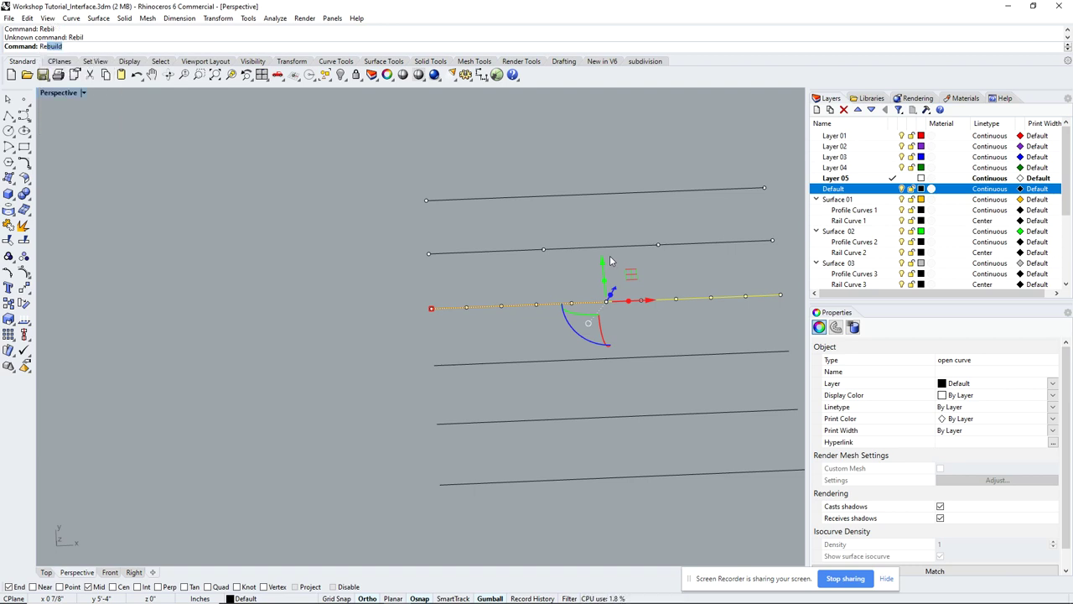
type("ebu")
key("Return")
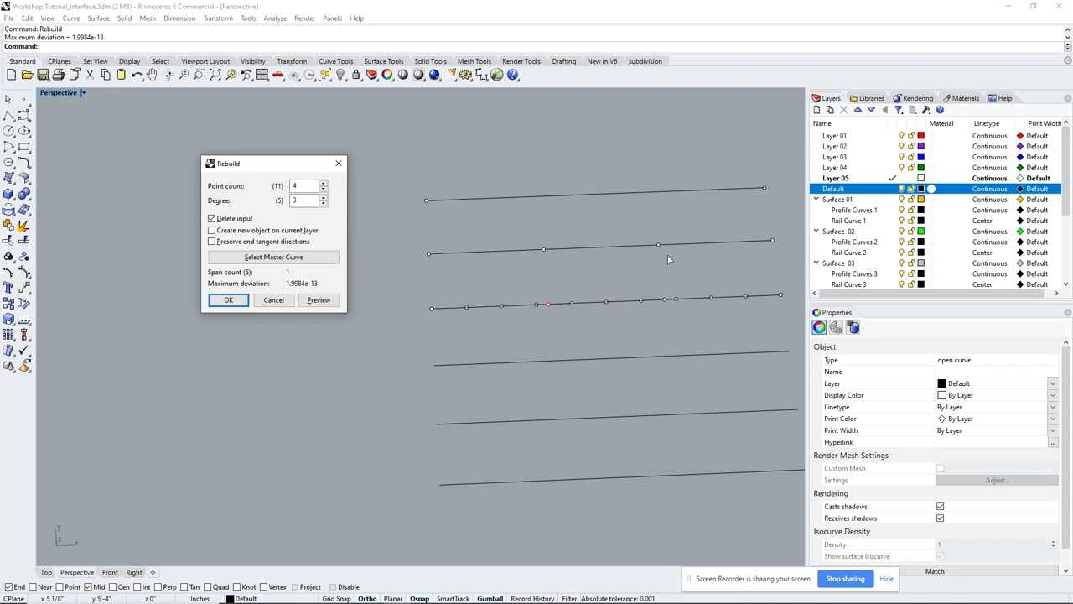
double_click(295, 185)
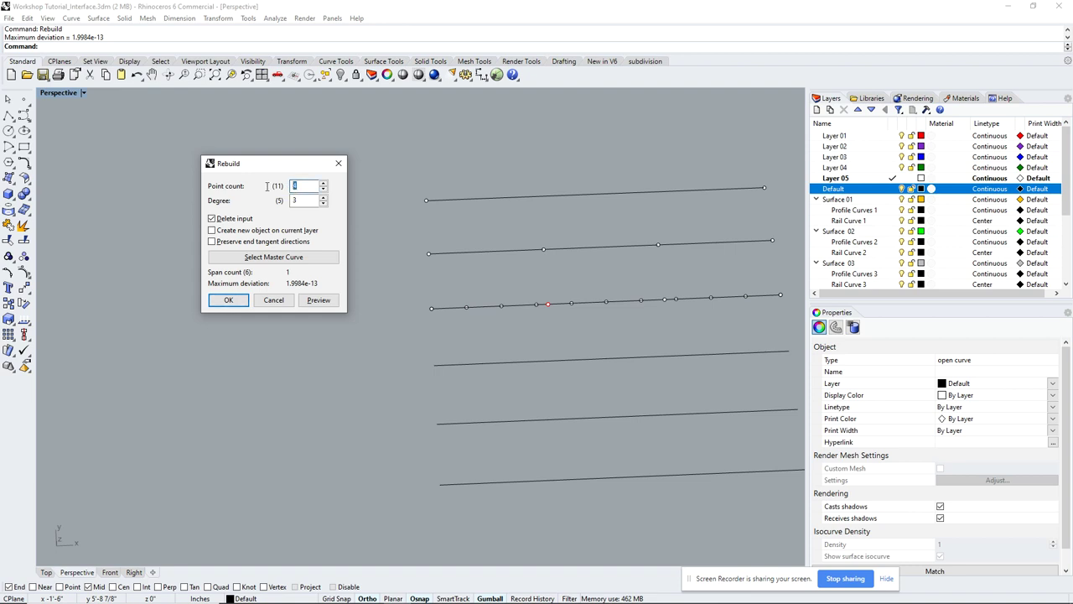
type("100")
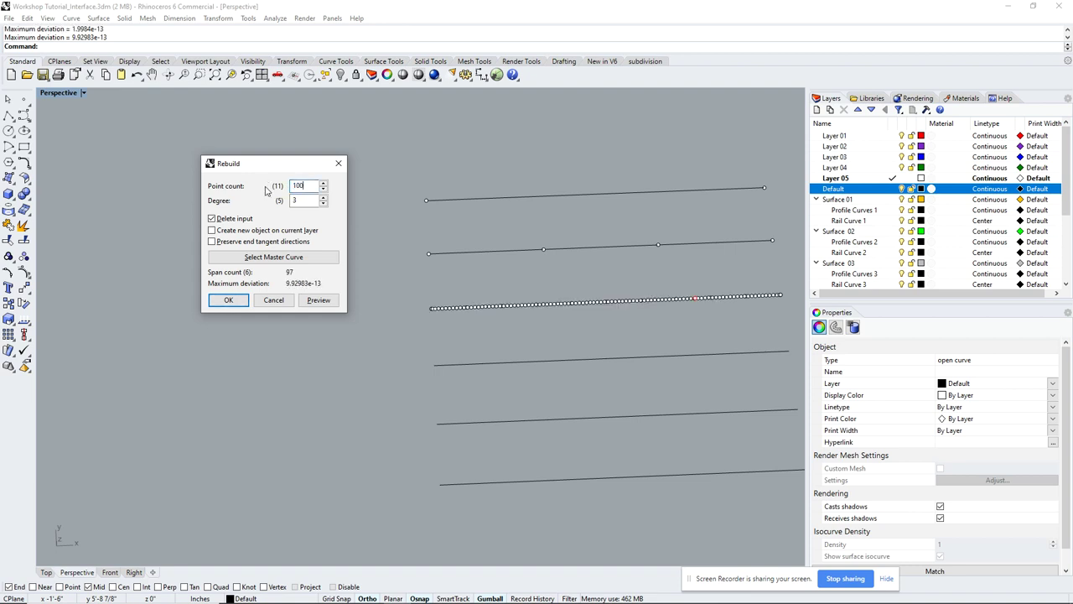
key("Return")
key("Escape")
Turn on the edit points of the rebuilt third line and compare them with those of the two lines above.
left_click(587, 302)
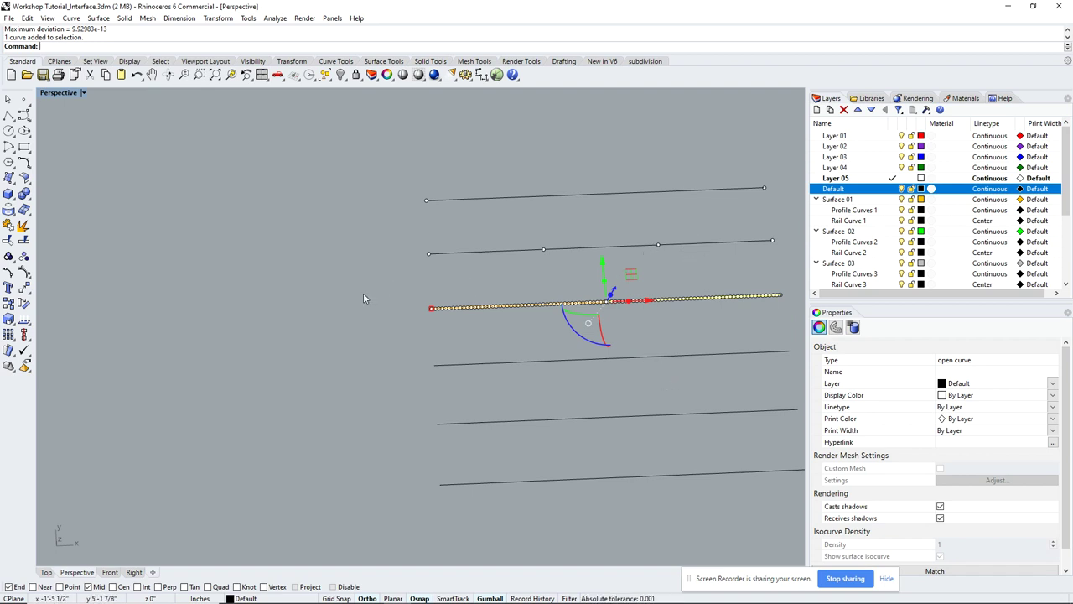
mouse_move(646, 355)
right_mouse_down()
mouse_move(651, 378)
mouse_move(665, 351)
right_mouse_up()
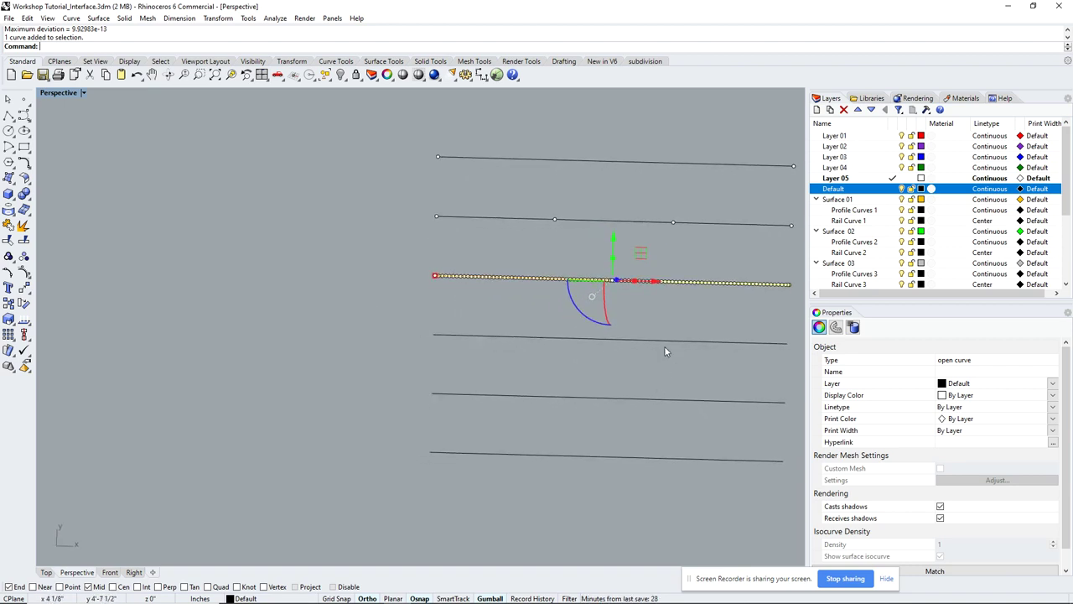
left_click(668, 329)
left_click_drag(657, 322, 633, 278)
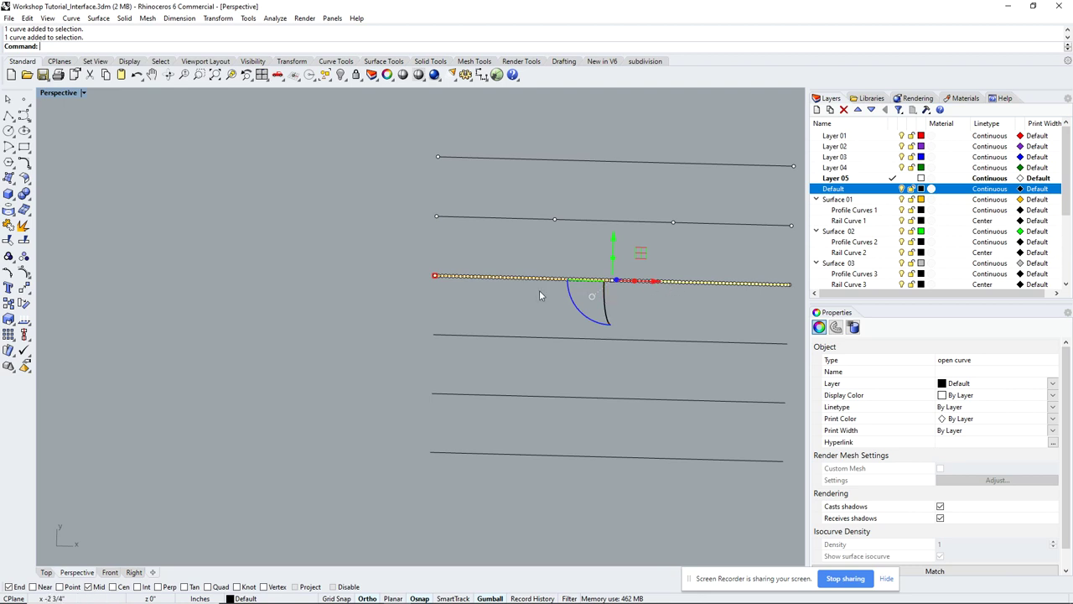
left_click(8, 274)
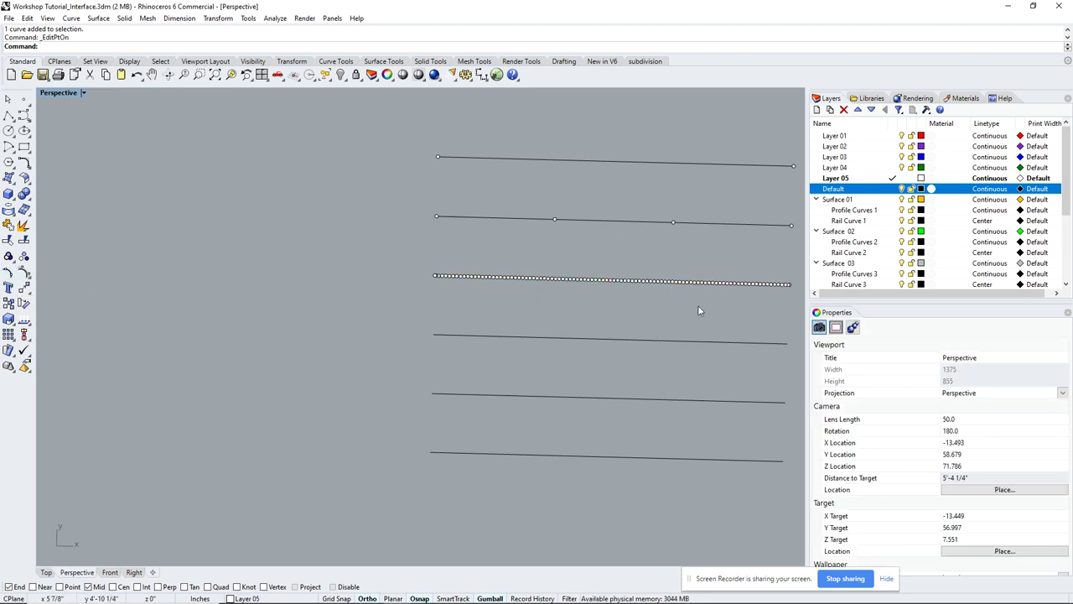
right_click_drag(572, 304, 515, 325, "shift")
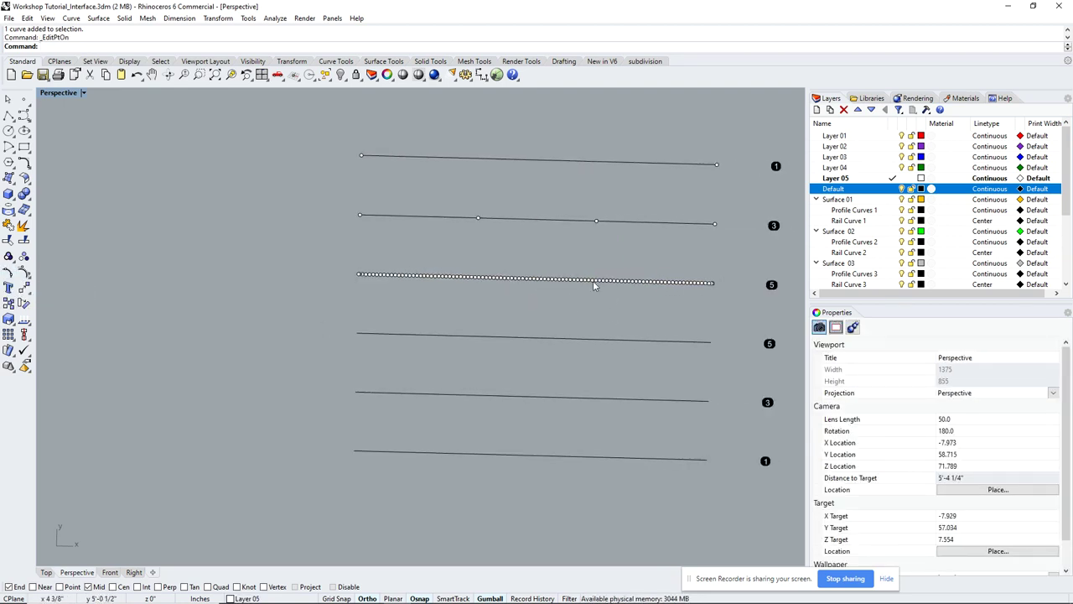
right_click_drag(616, 261, 546, 260, "shift")
scroll(569, 241, "down", 2)
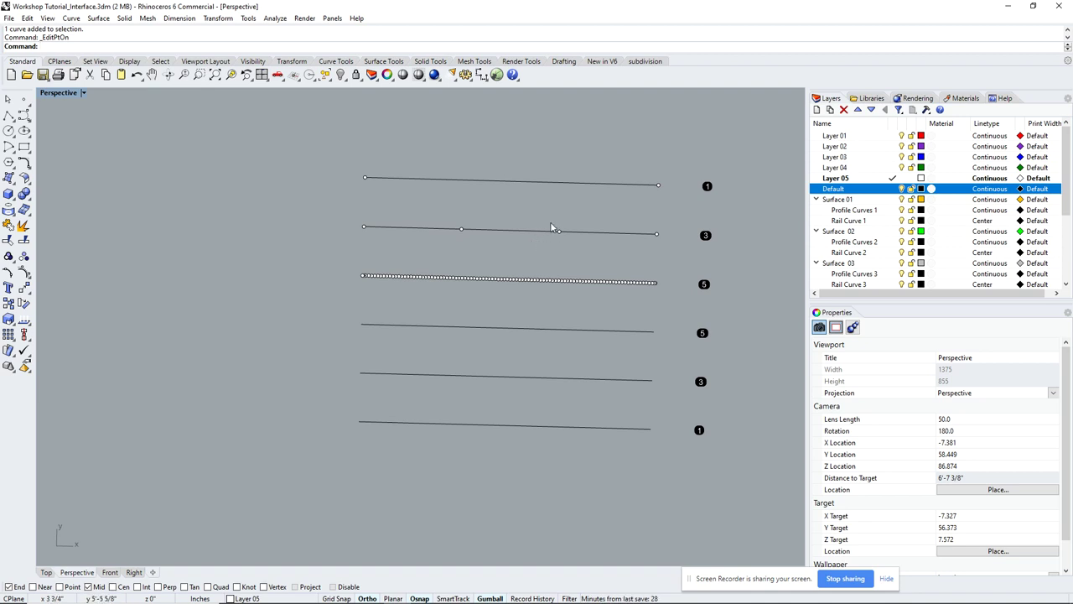
Bend the second line from the top by moving its third edit point sideways toward the topmost line.
scroll(550, 225, "up", 2)
left_click(564, 238)
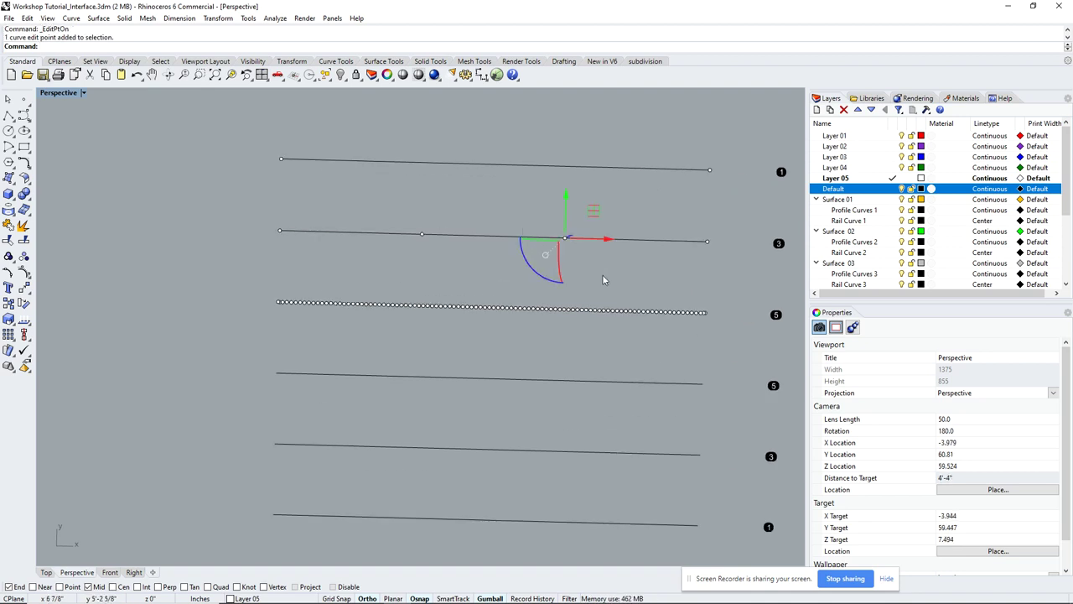
right_click_drag(602, 274, 521, 201)
scroll(521, 201, "down", 5)
scroll(601, 392, "up", 4)
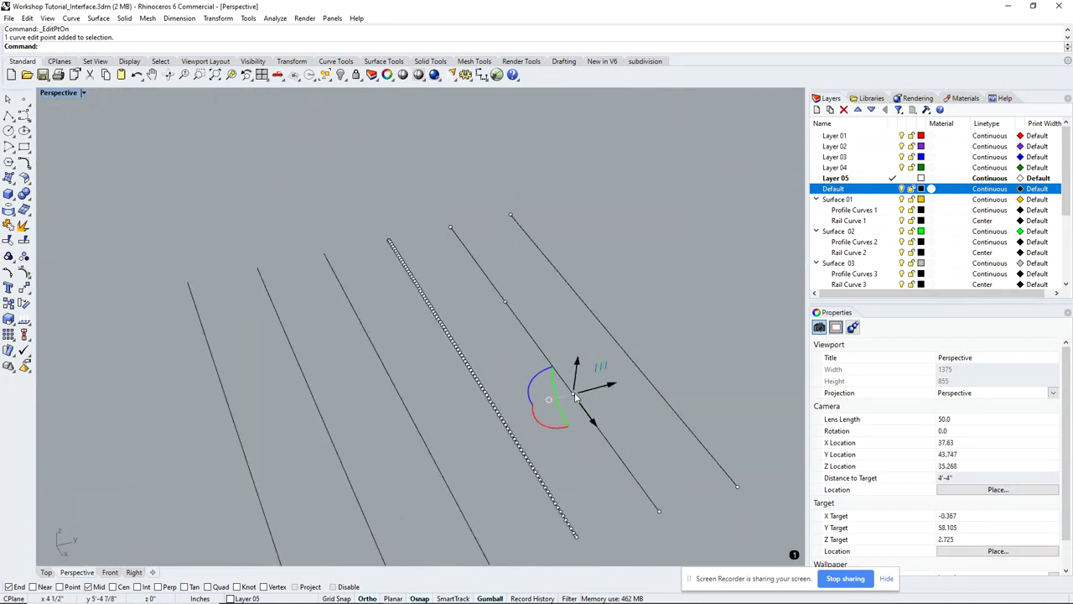
left_click_drag(611, 386, 649, 381)
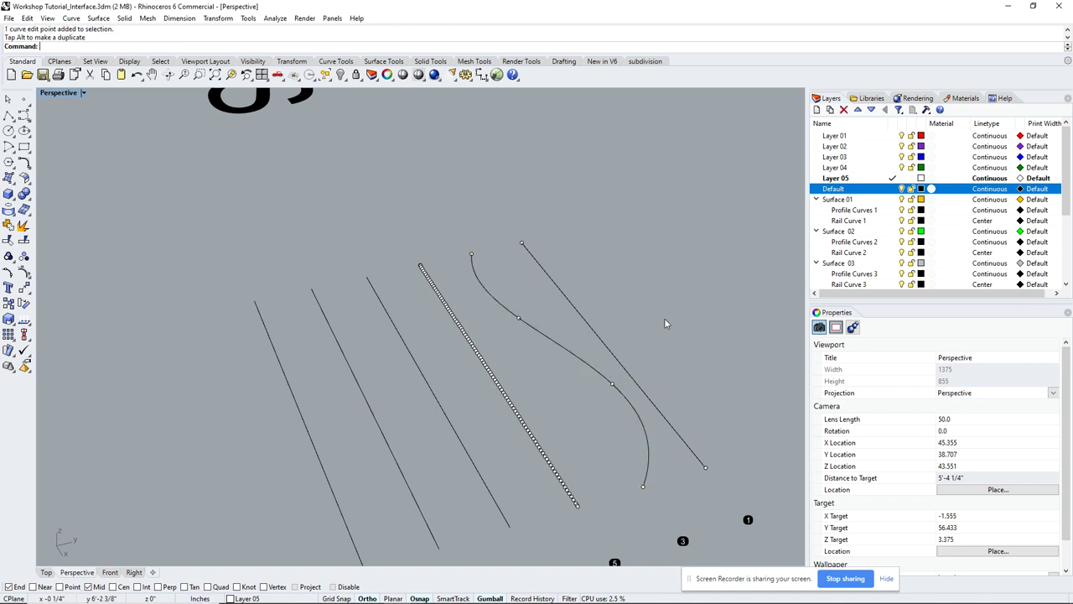
right_click_drag(666, 318, 566, 329)
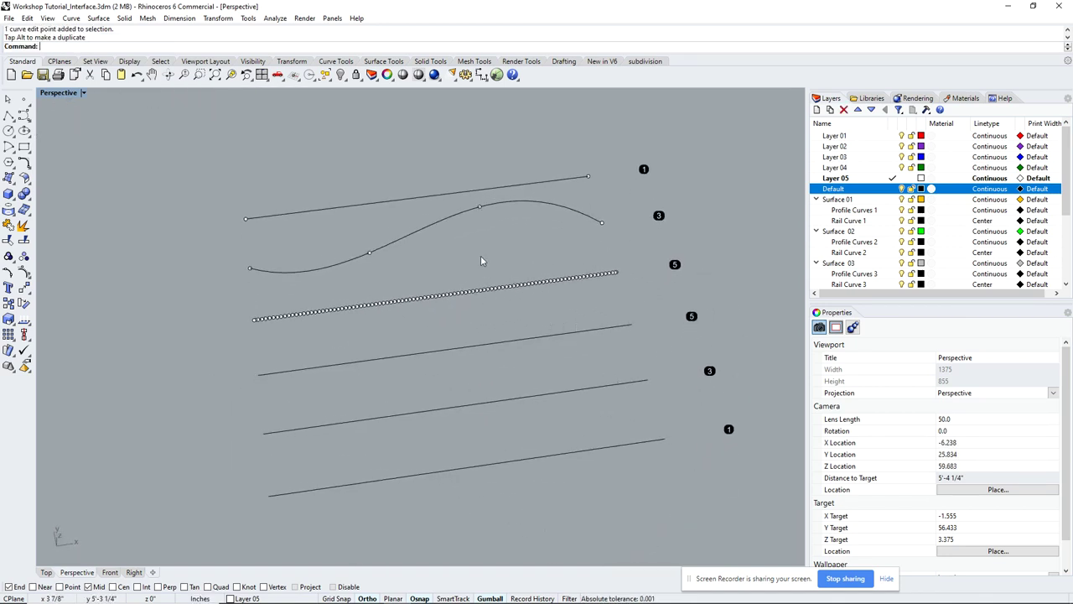
Hide all displayed curve points and turn on the edit points of only the topmost line.
left_click(415, 199)
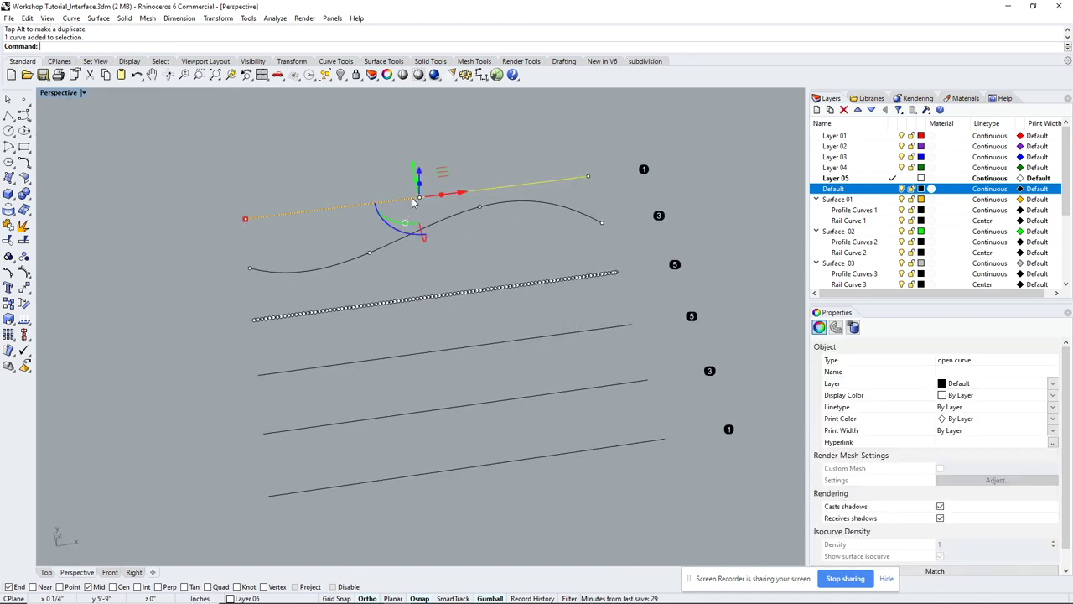
right_click_drag(473, 234, 168, 307)
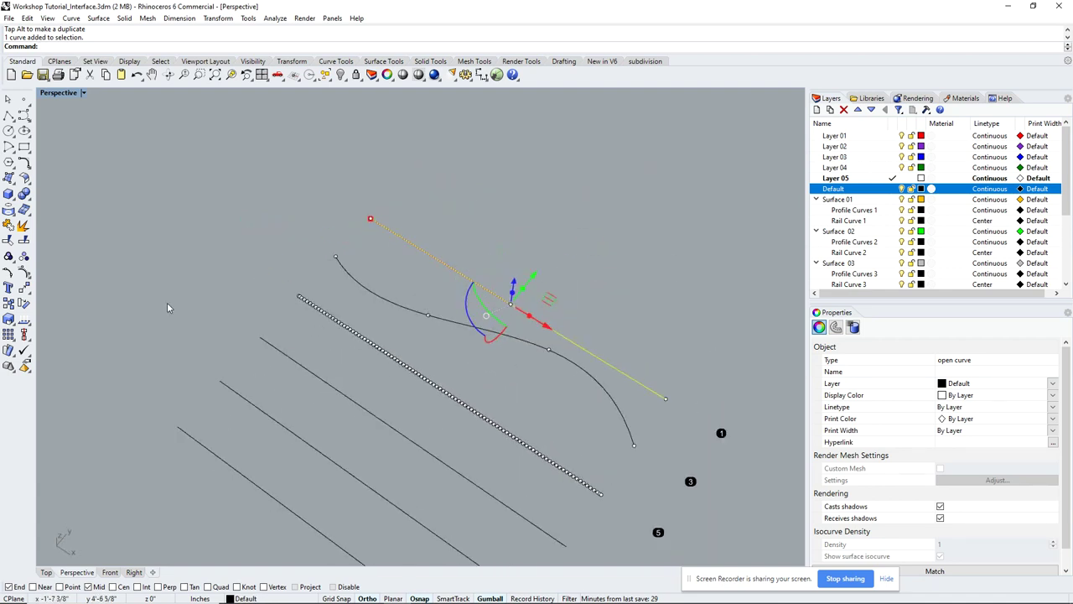
left_click(25, 273)
key("Escape")
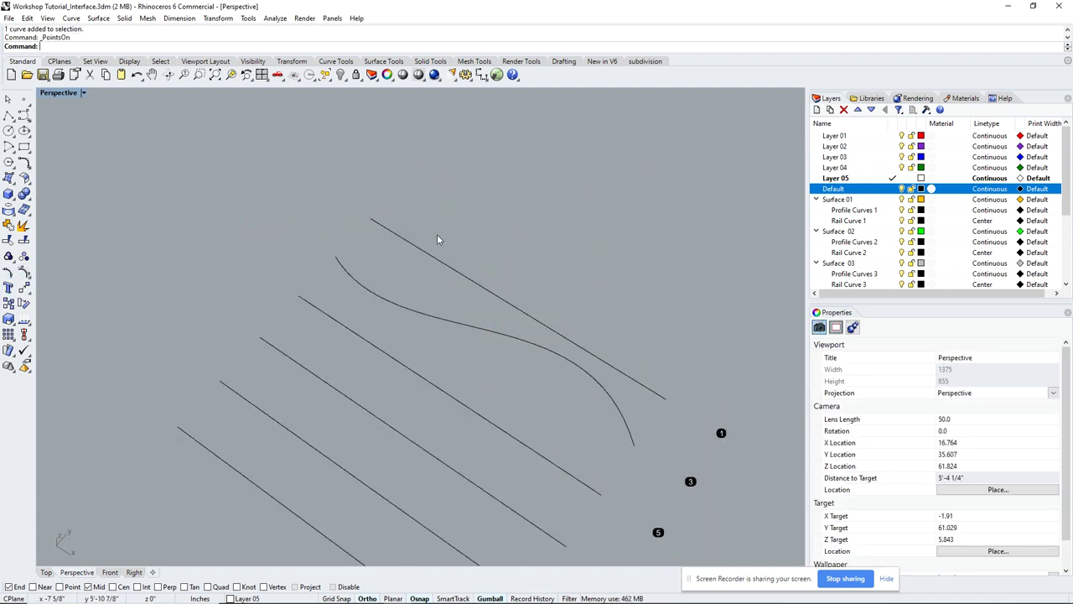
left_click(412, 244)
left_click(25, 272)
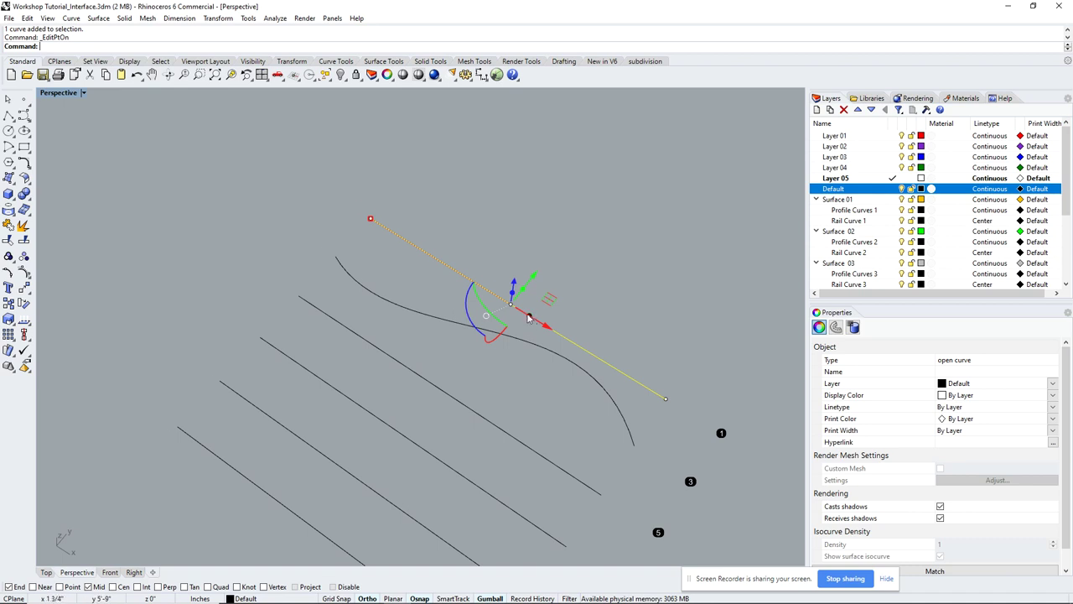
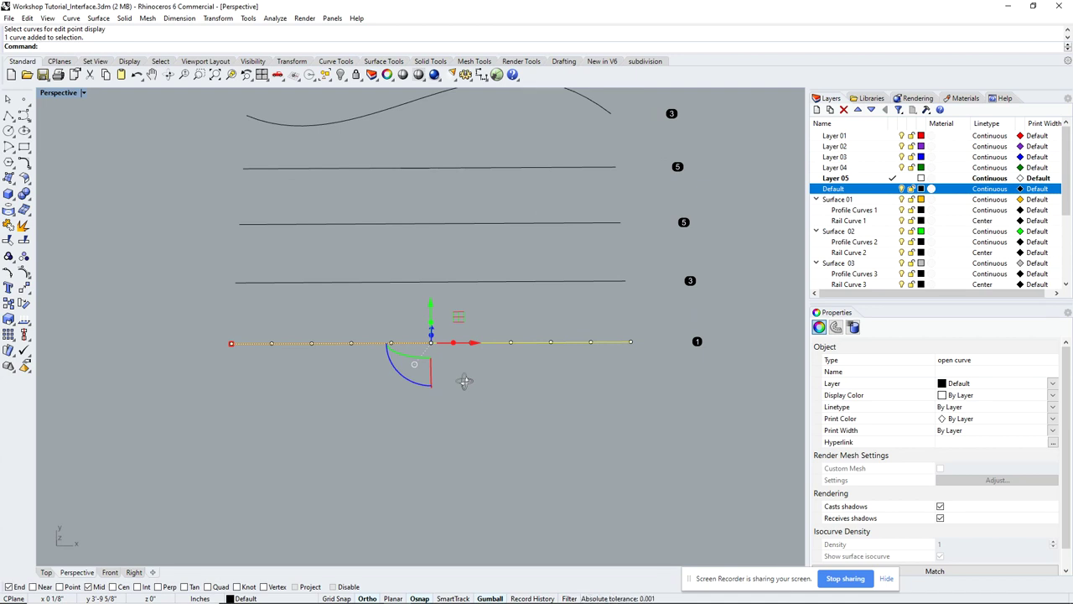
Deselect the bottom line, labelled 1, and examine the spacing of its edit points.
right_click_drag(519, 361, 516, 405, "shift")
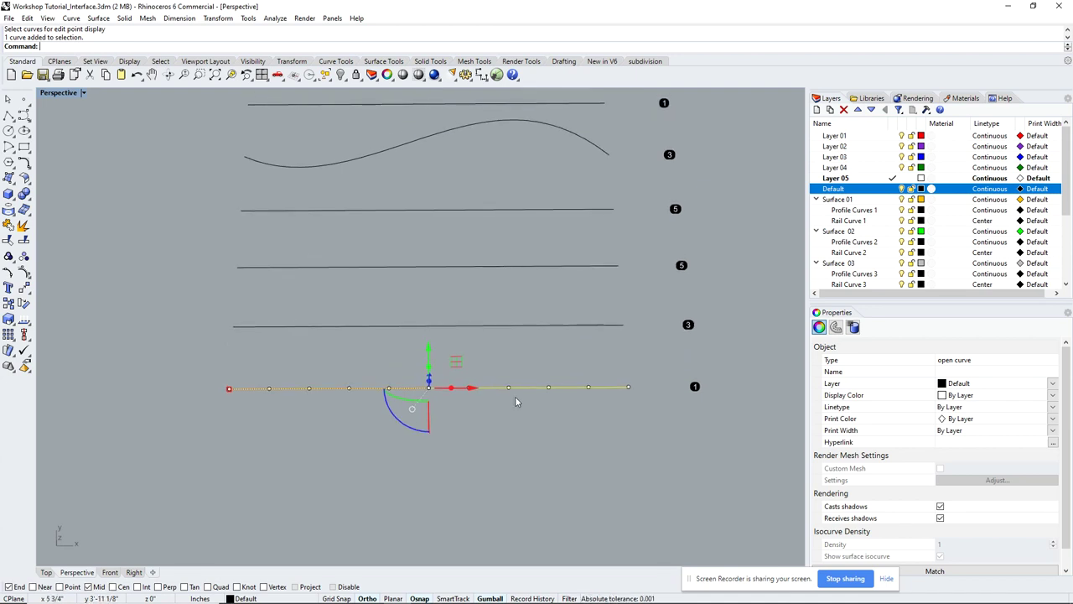
left_click(515, 402)
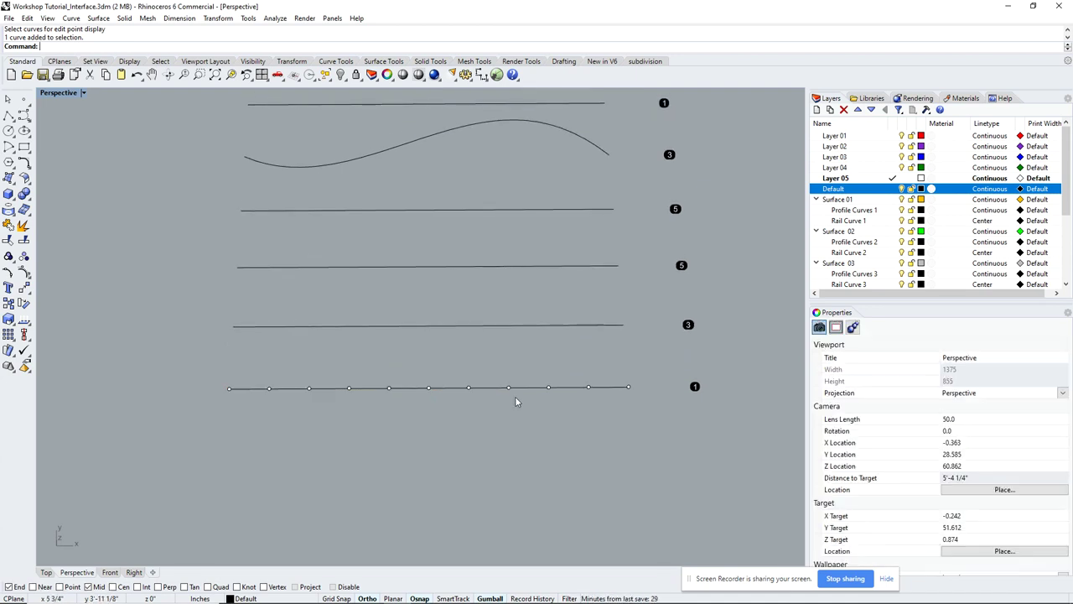
right_click_drag(508, 426, 529, 399)
Move the solid box in the Basic Elements group a short distance along the X axis, away from the flat surface.
scroll(529, 399, "down", 6)
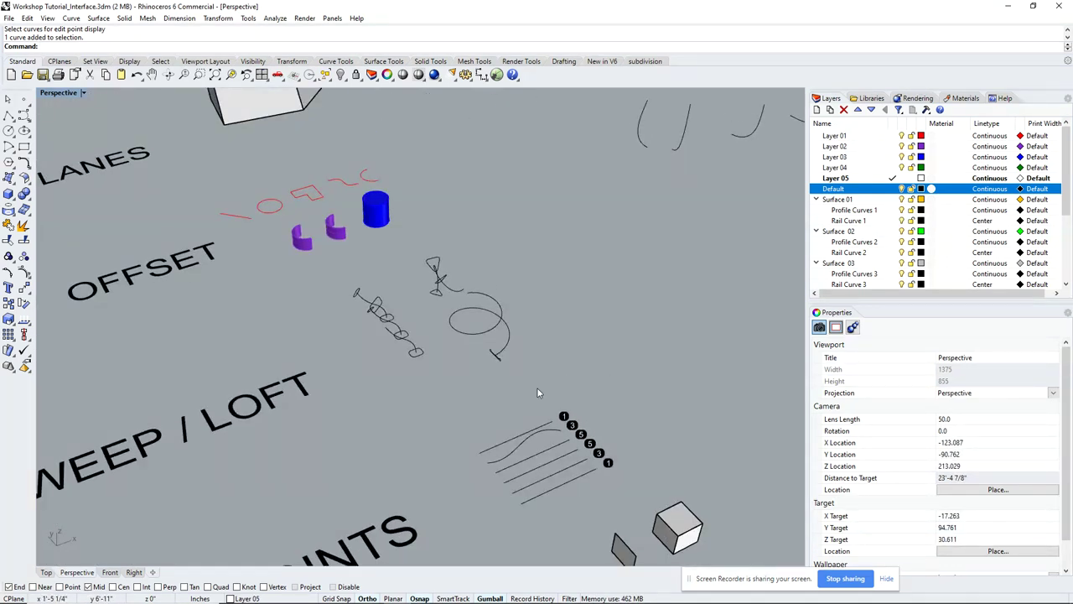
right_click_drag(538, 391, 567, 352, "shift")
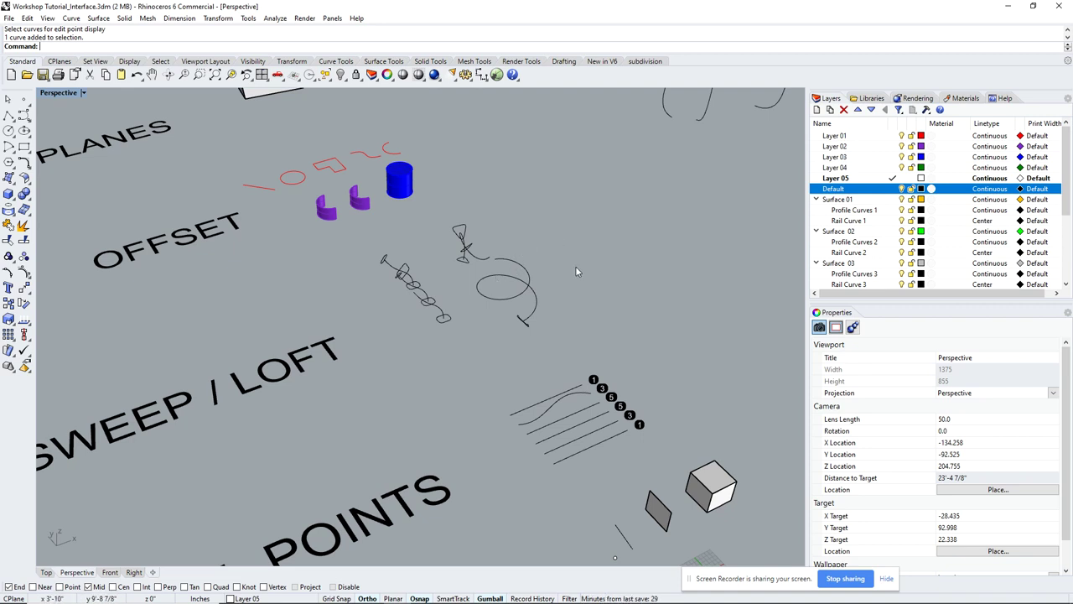
scroll(575, 271, "down", 5)
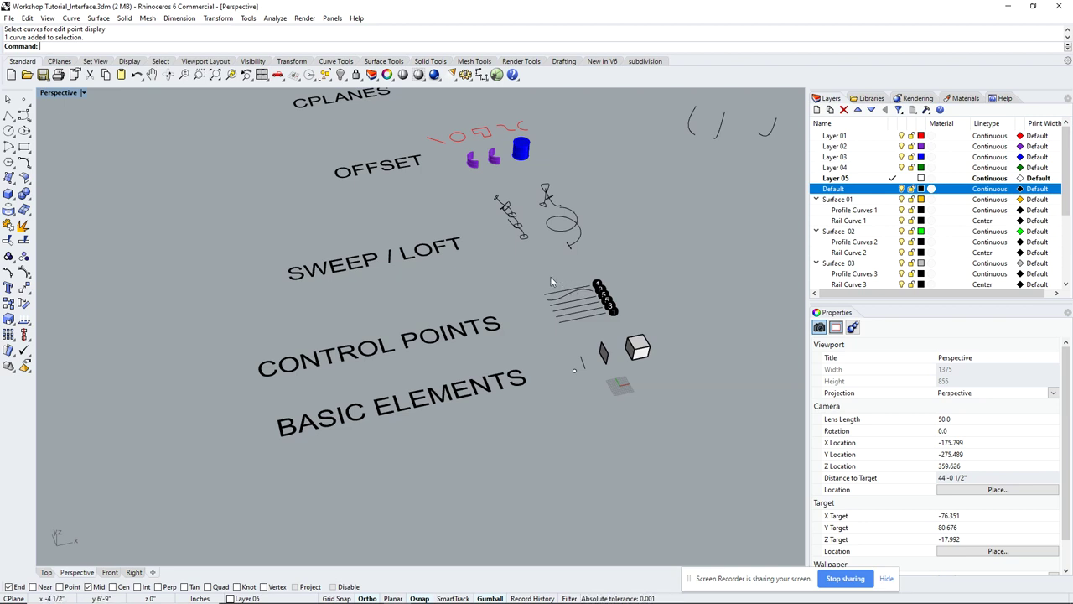
scroll(551, 276, "up", 5)
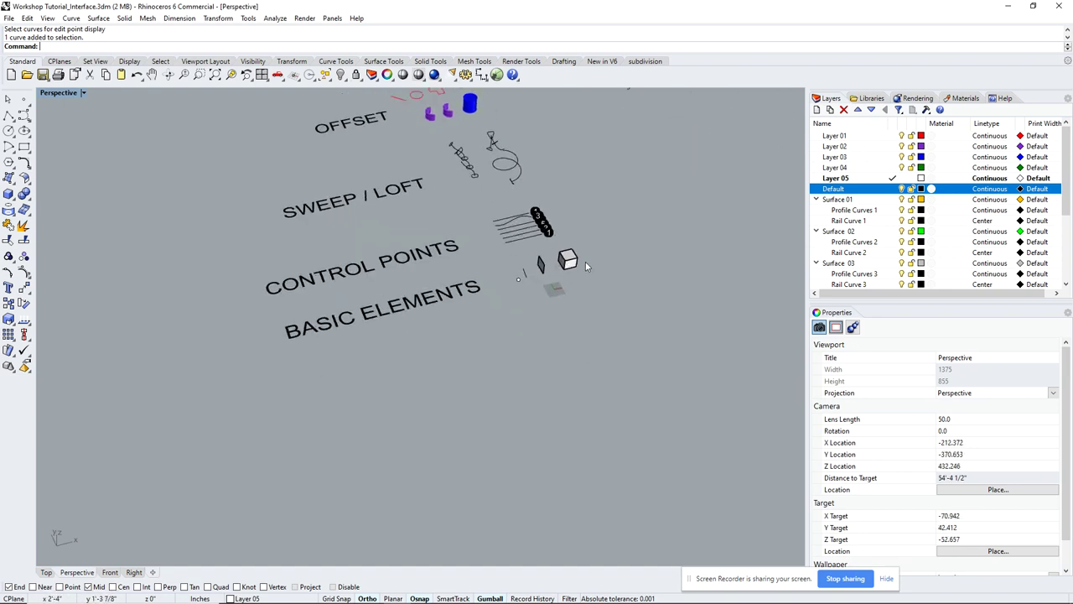
left_click(559, 298)
scroll(557, 335, "up", 3)
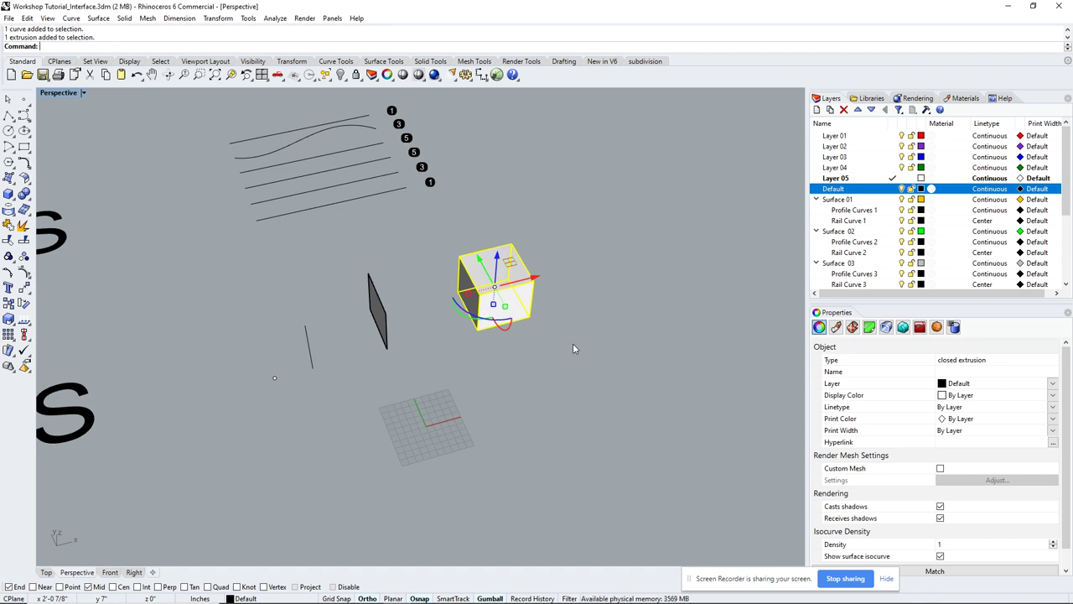
type("m")
key("Return")
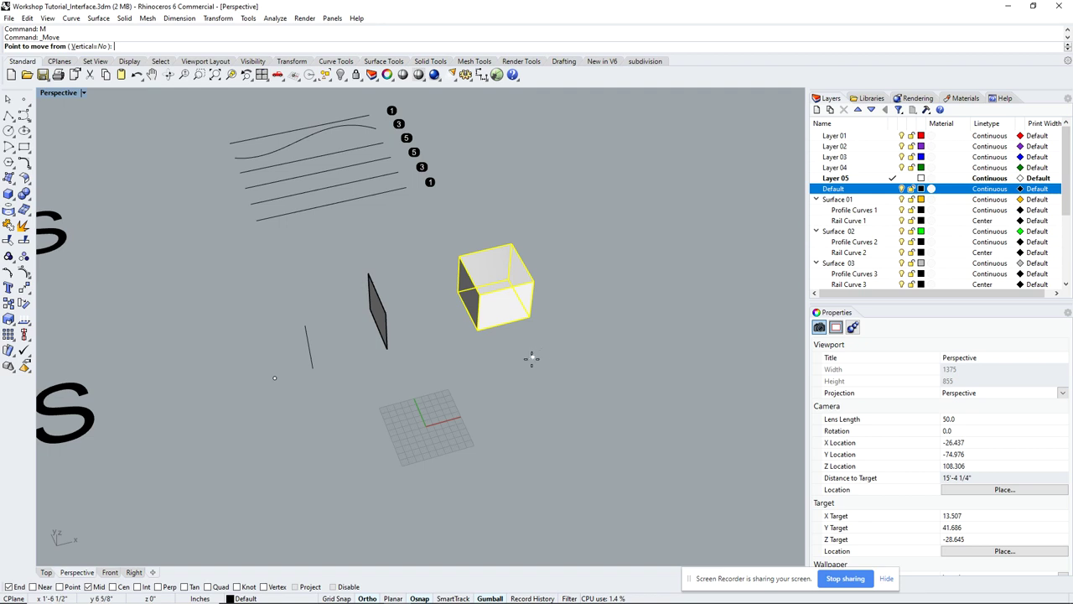
left_click(527, 361)
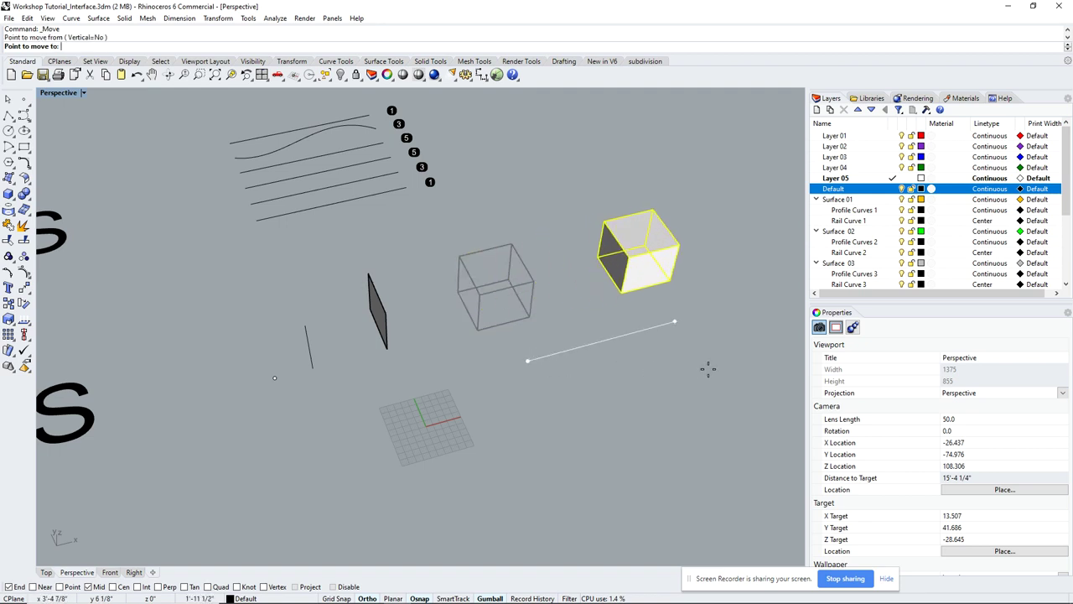
key("Escape")
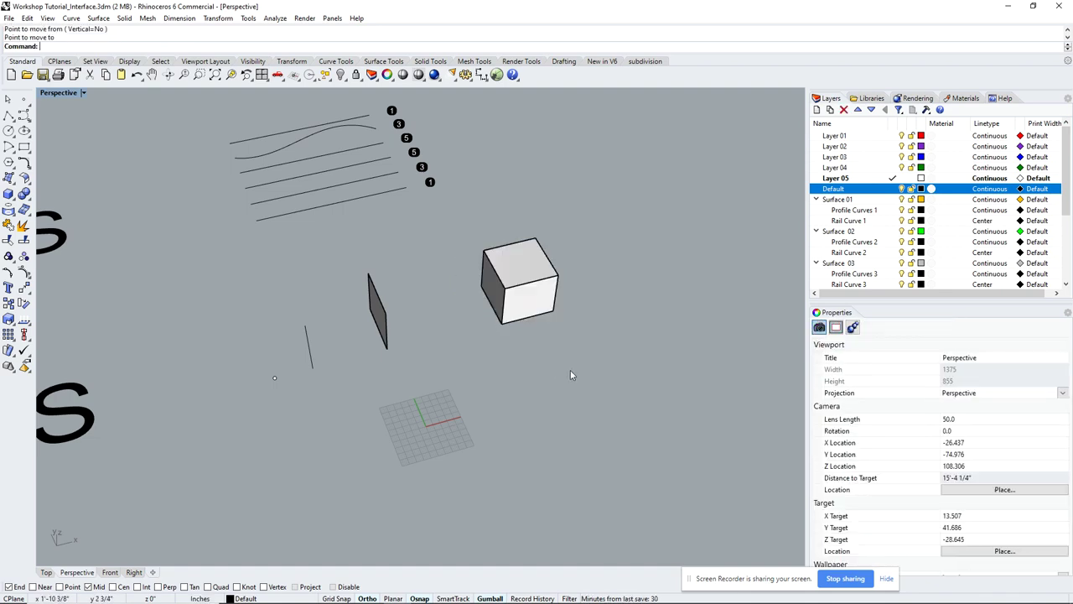
left_click(527, 289)
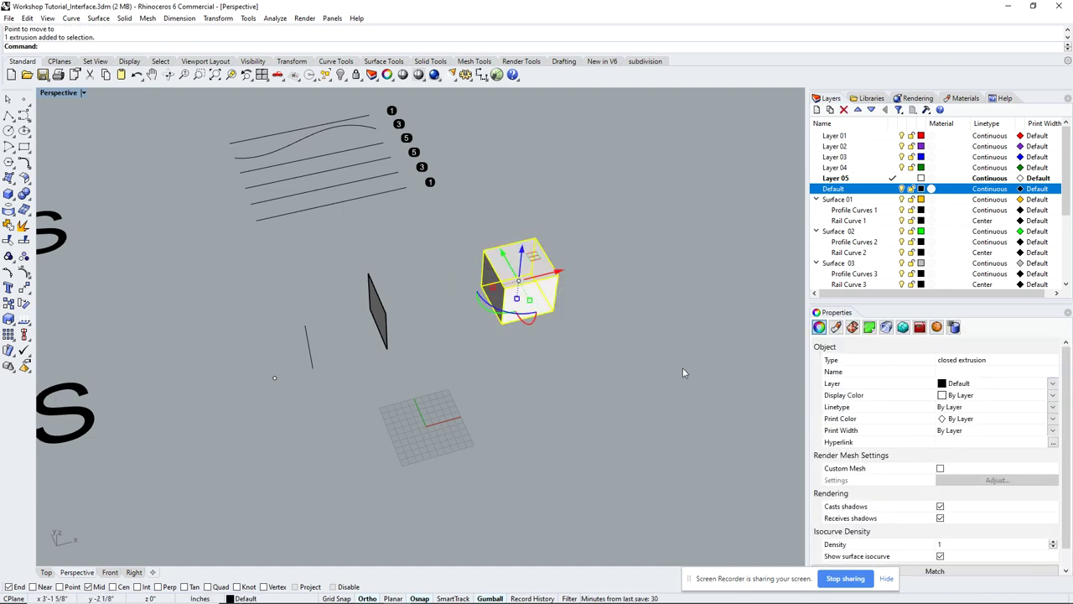
key("Return")
type("op")
key("Return")
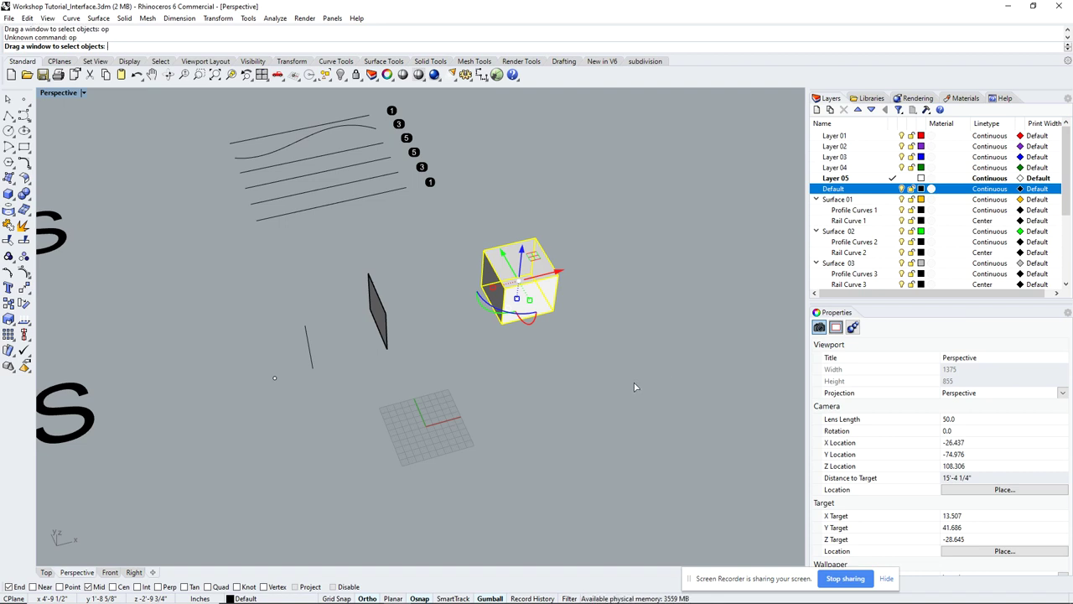
key("Escape")
Copy the box along the X axis, placing one duplicate beside the original on the side away from the flat surface.
left_click(547, 301)
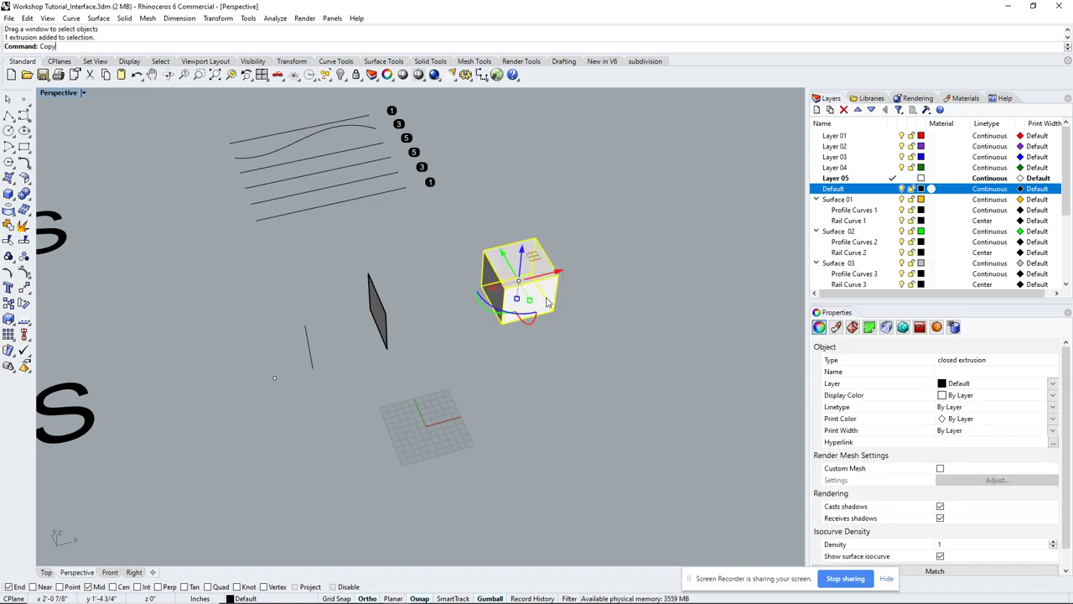
key("Return")
left_click(529, 367)
left_click(662, 369)
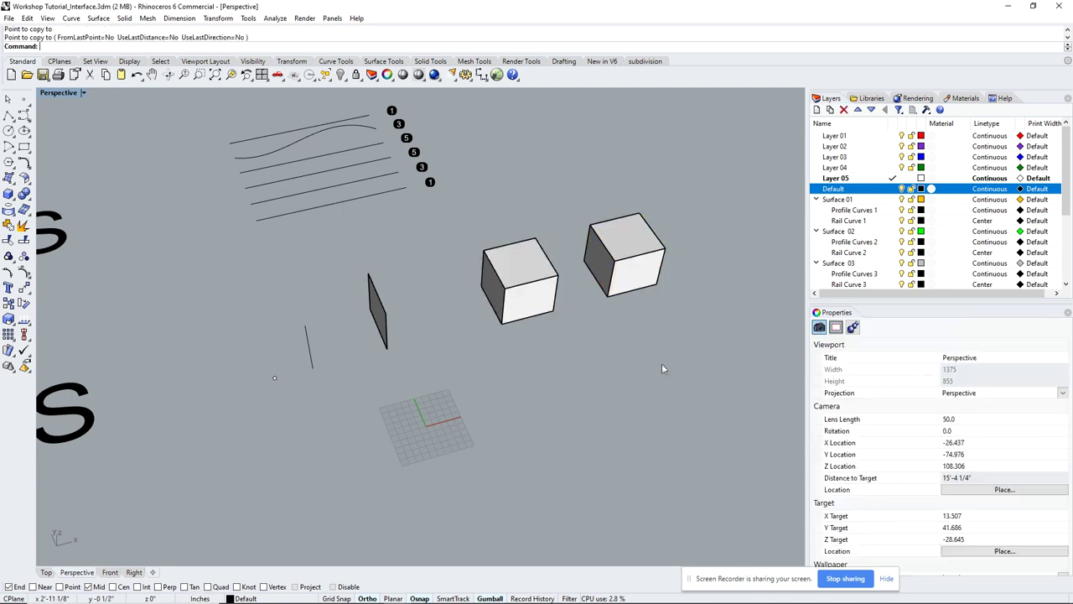
right_click_drag(662, 369, 626, 380, "shift")
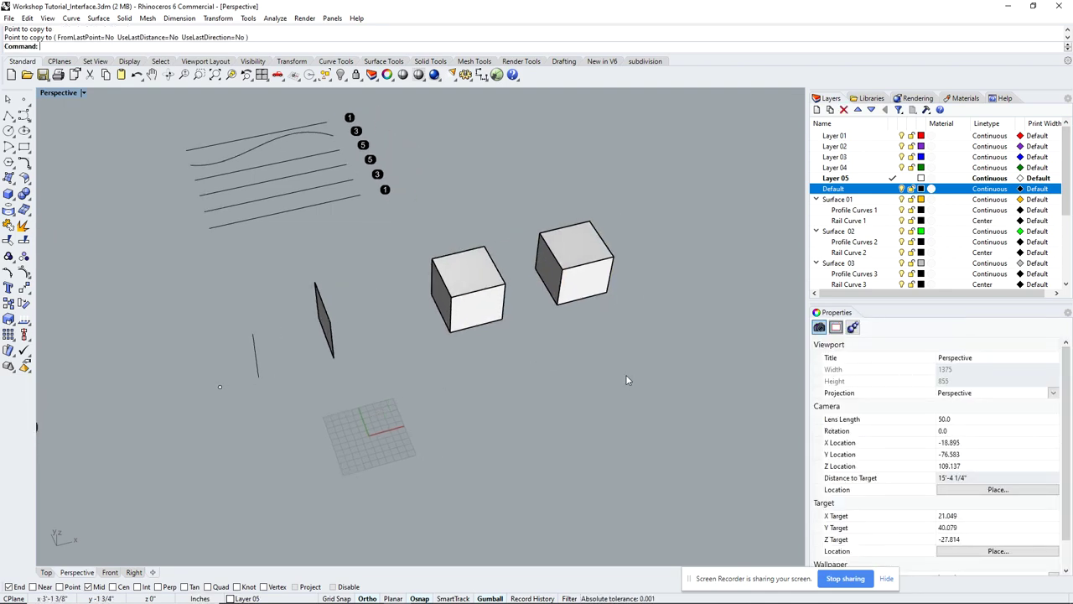
key("Escape")
Rotate the copied box about its lower corner, using the original box's matching lower corner and adjacent back corner as reference points.
left_click(604, 296)
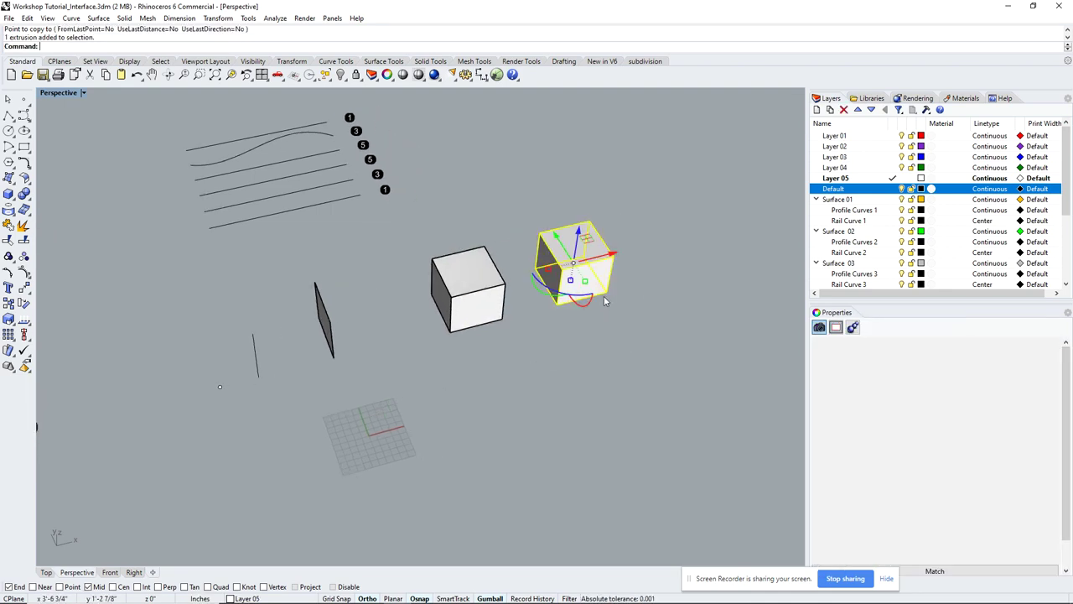
scroll(608, 289, "up", 4)
type("Rotate")
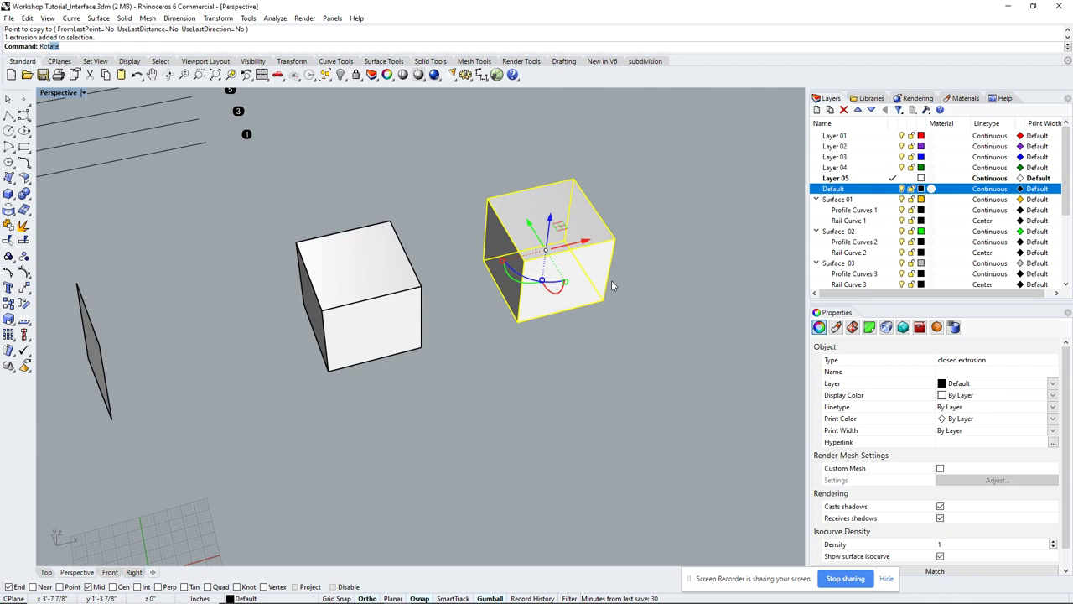
key("Return")
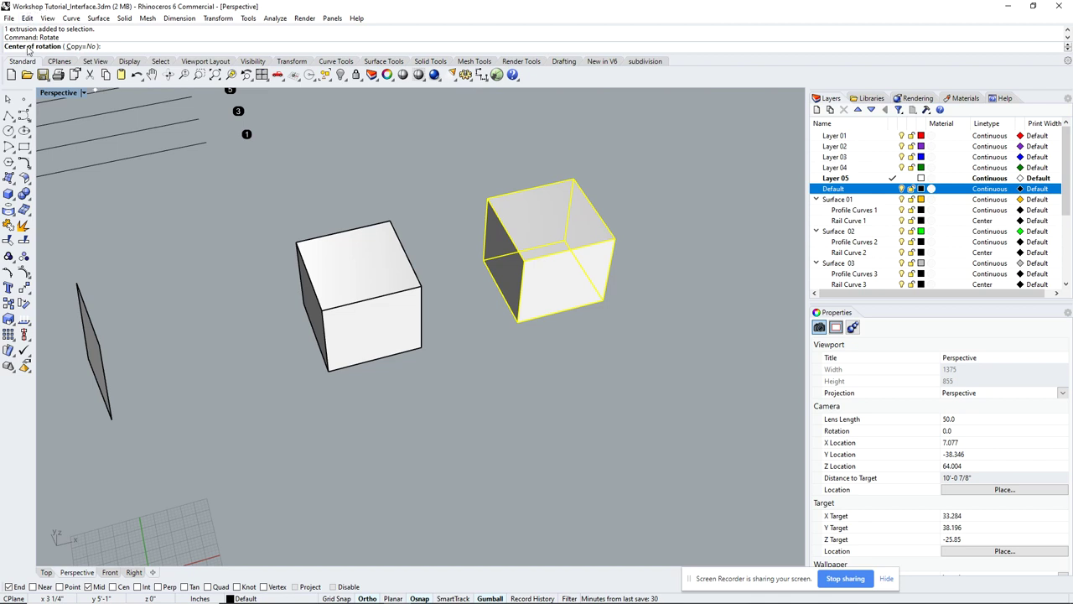
left_click(606, 297)
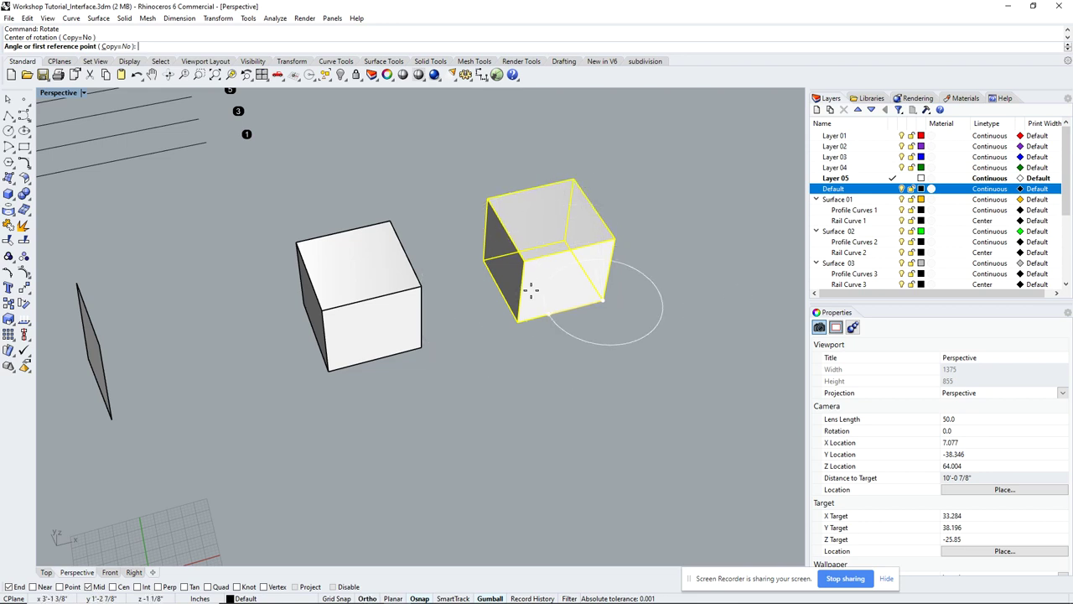
right_click_drag(530, 289, 482, 353)
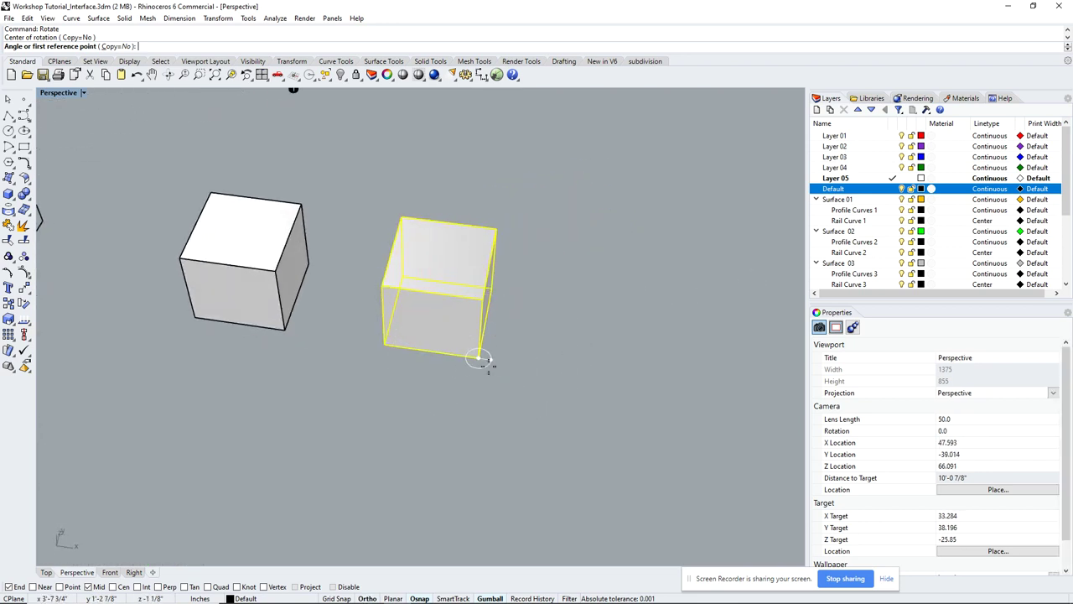
left_click(285, 329)
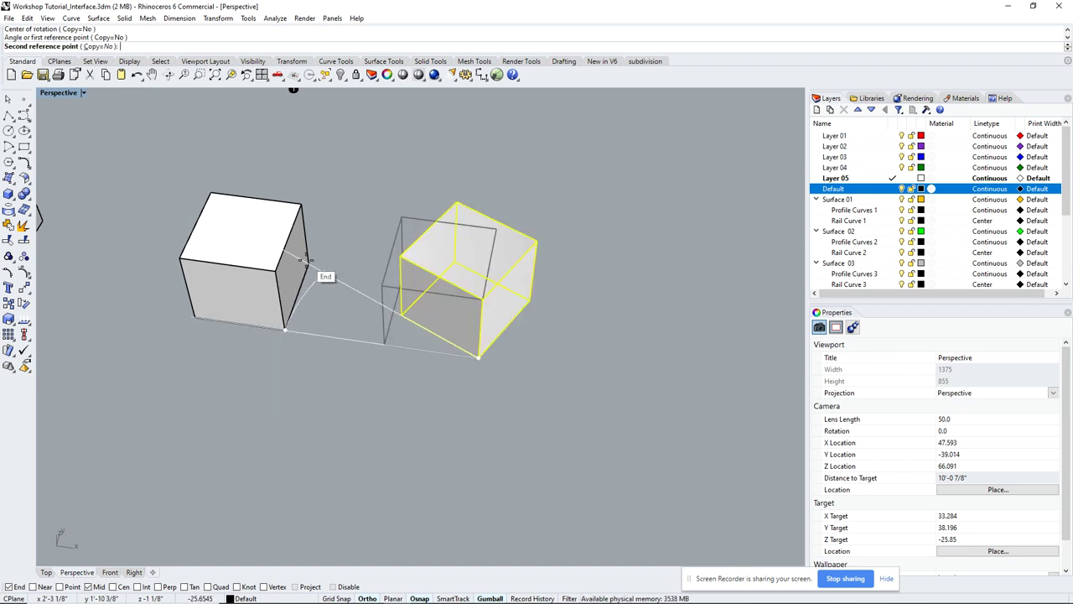
left_click(307, 258)
left_click(324, 267)
right_click_drag(324, 267, 376, 311)
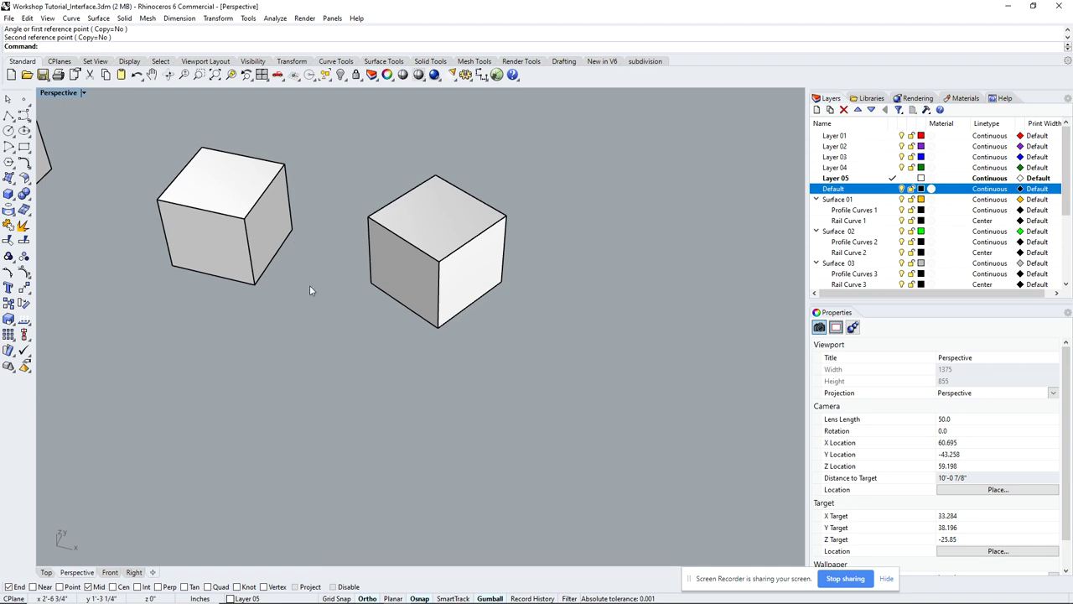
Select the rotated box and inspect its orientation and gumball handles from several angles.
right_click_drag(307, 319, 415, 326)
scroll(448, 294, "up", 4)
left_click(427, 215)
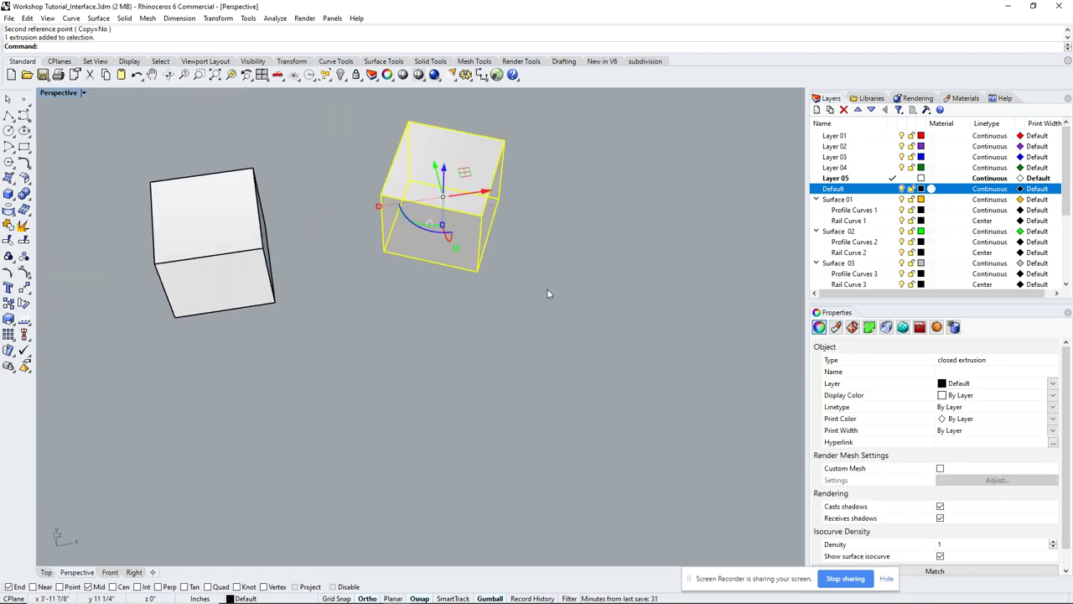
right_click_drag(557, 301, 427, 254)
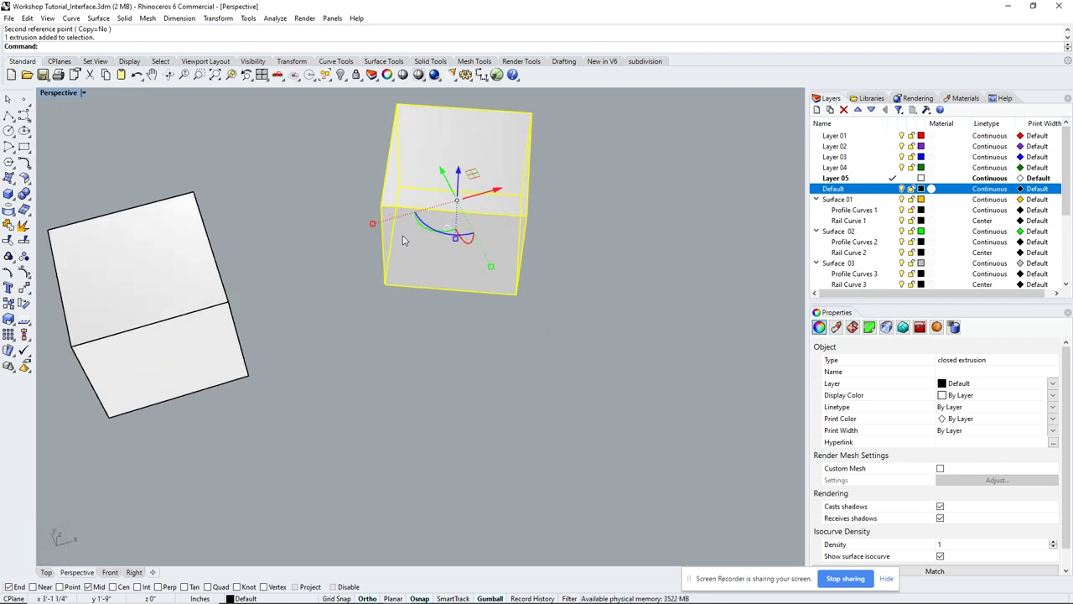
right_click_drag(503, 295, 435, 293)
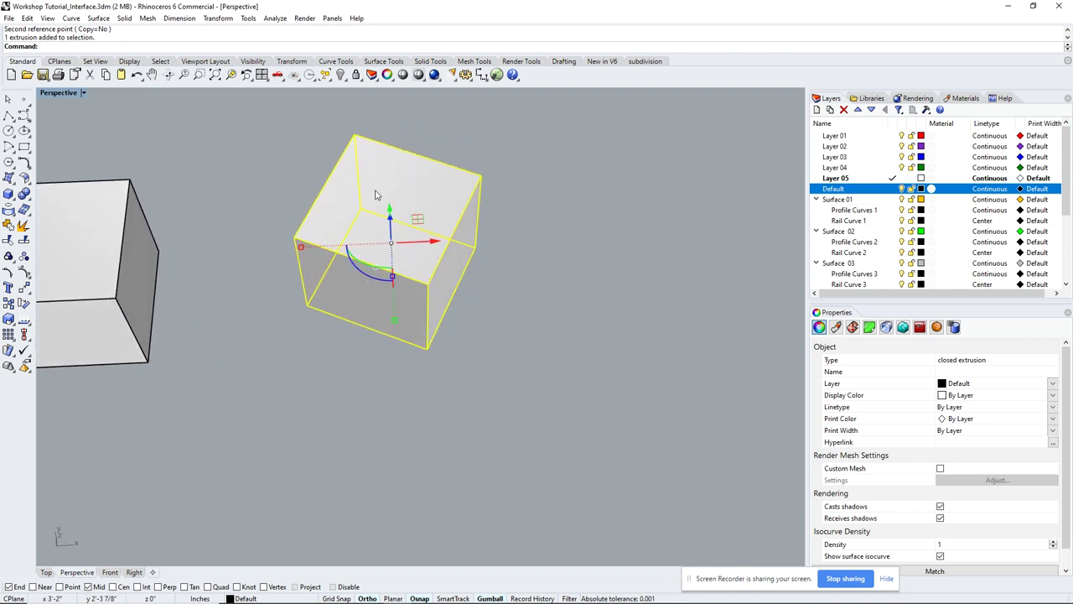
right_click_drag(376, 194, 383, 266)
right_click_drag(379, 267, 402, 287)
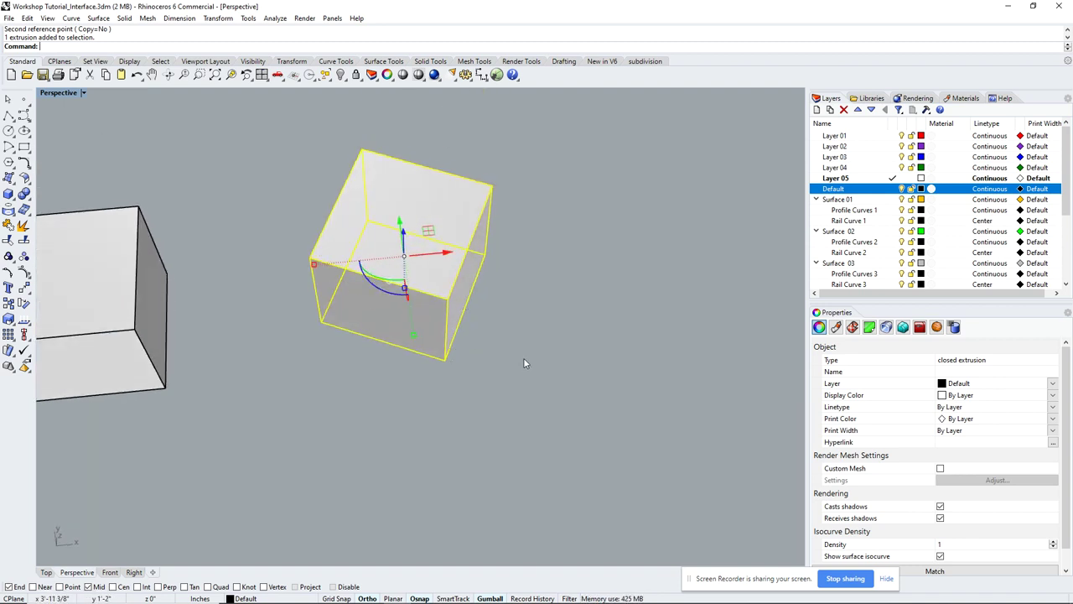
Rotate the copied box about its vertical axis by an entered angle using the gumball, and deselect it.
right_click_drag(599, 375, 462, 232)
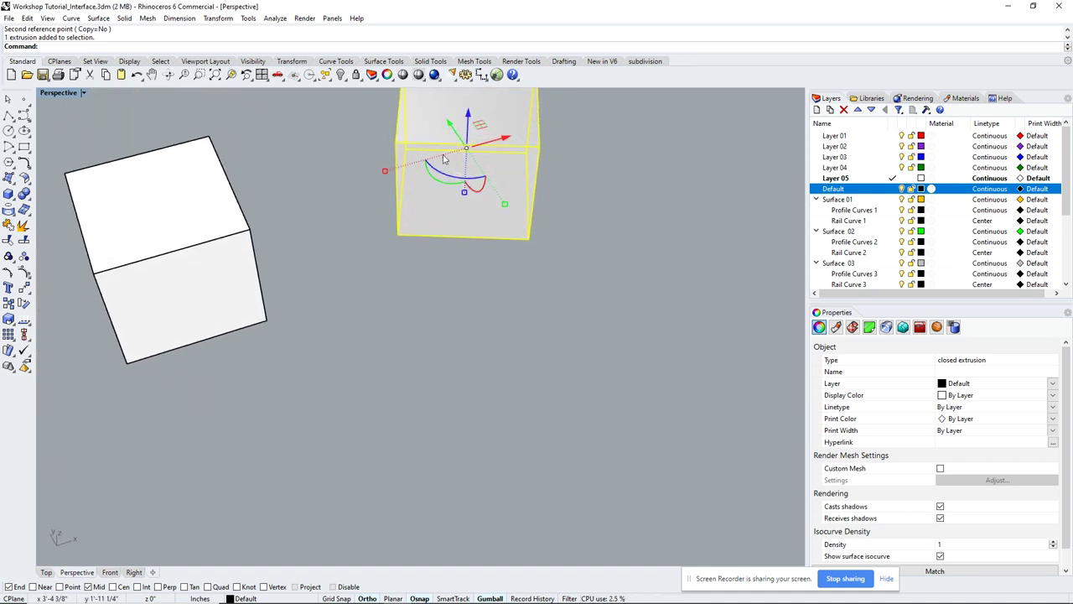
right_click_drag(545, 202, 439, 209)
left_click(436, 201)
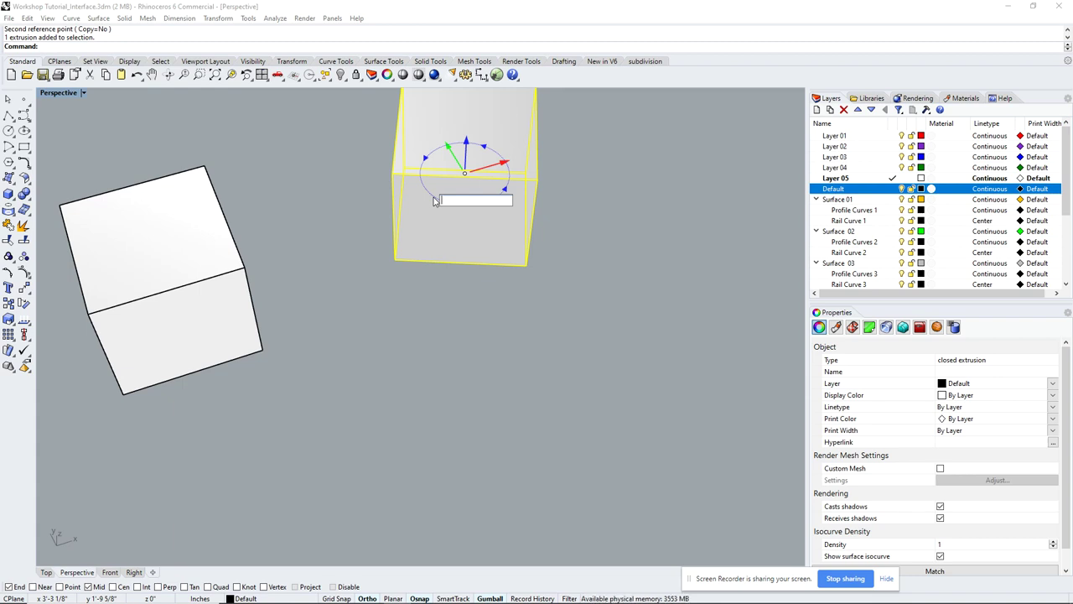
key("Return")
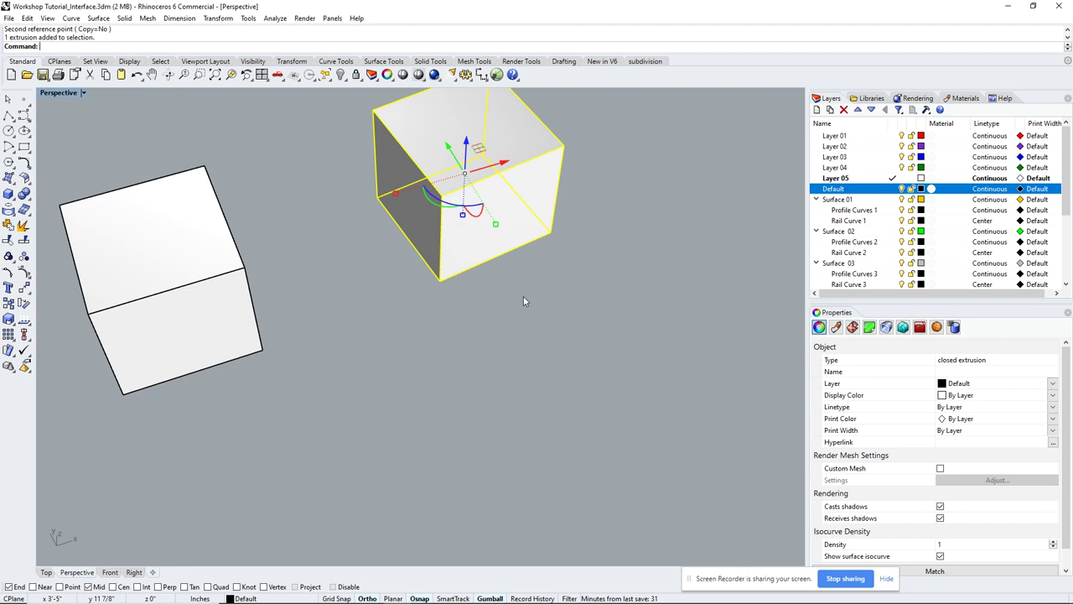
left_click(510, 386)
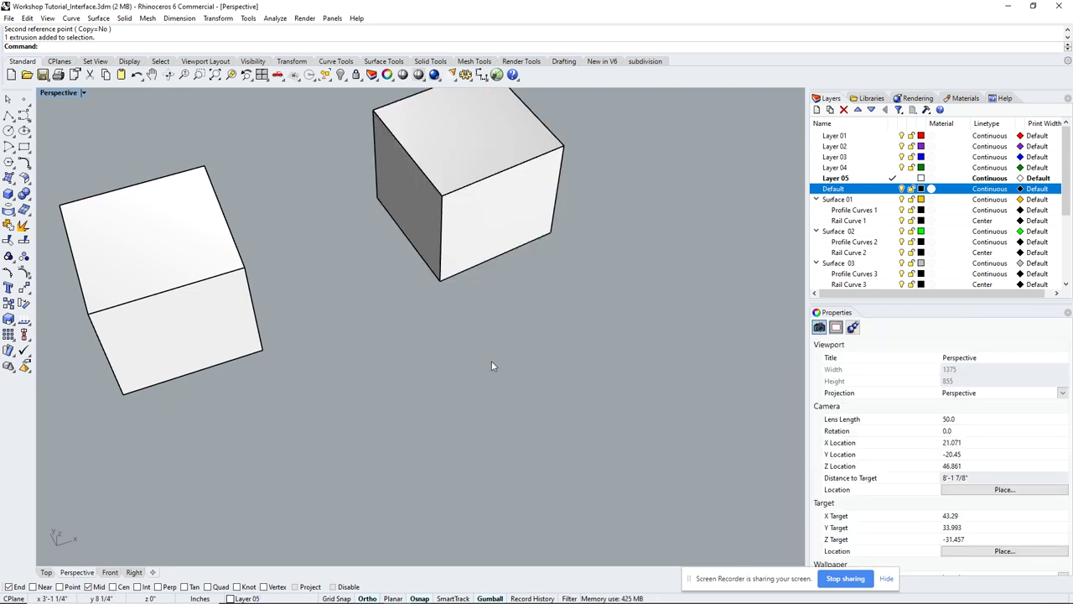
Scale the rotated box up uniformly from its lower front corner, setting the enlargement with two reference points, and deselect it.
scroll(503, 306, "down", 5)
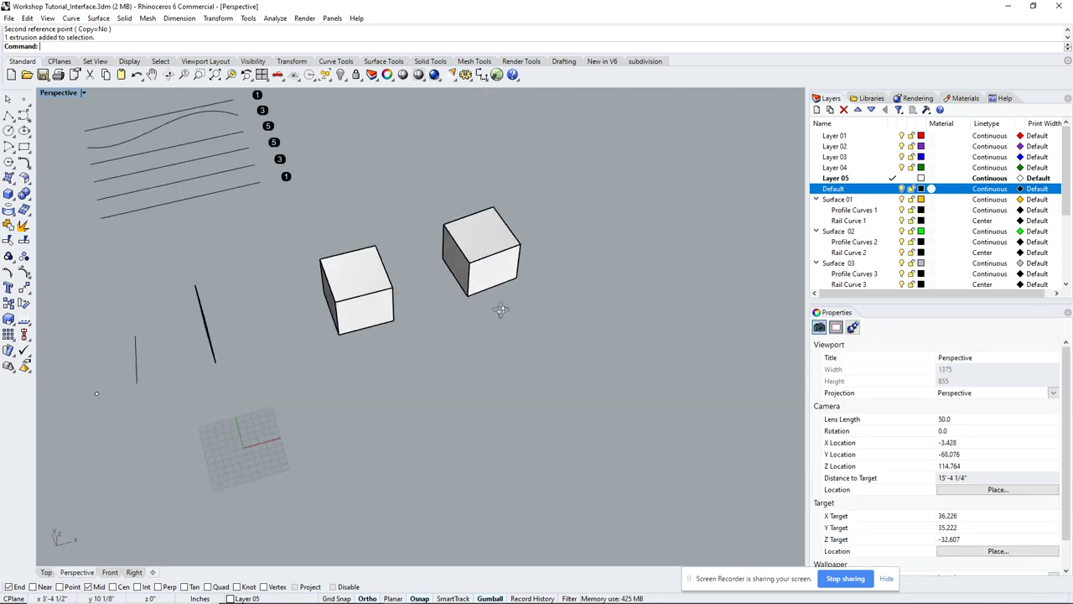
right_click_drag(492, 313, 296, 320)
left_click(424, 289)
scroll(453, 297, "up", 2)
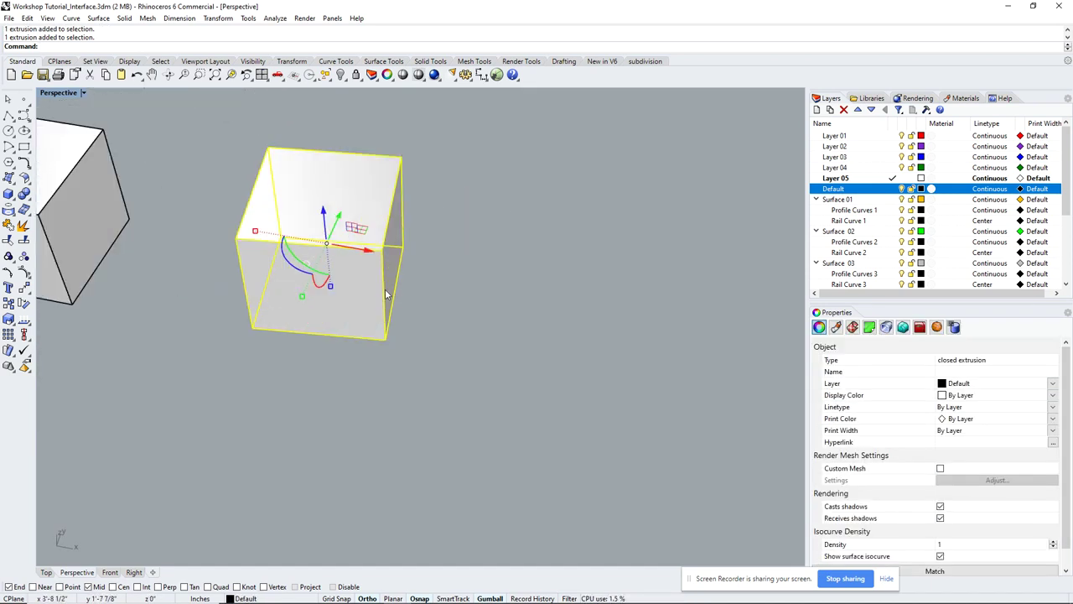
right_click_drag(453, 298, 359, 304)
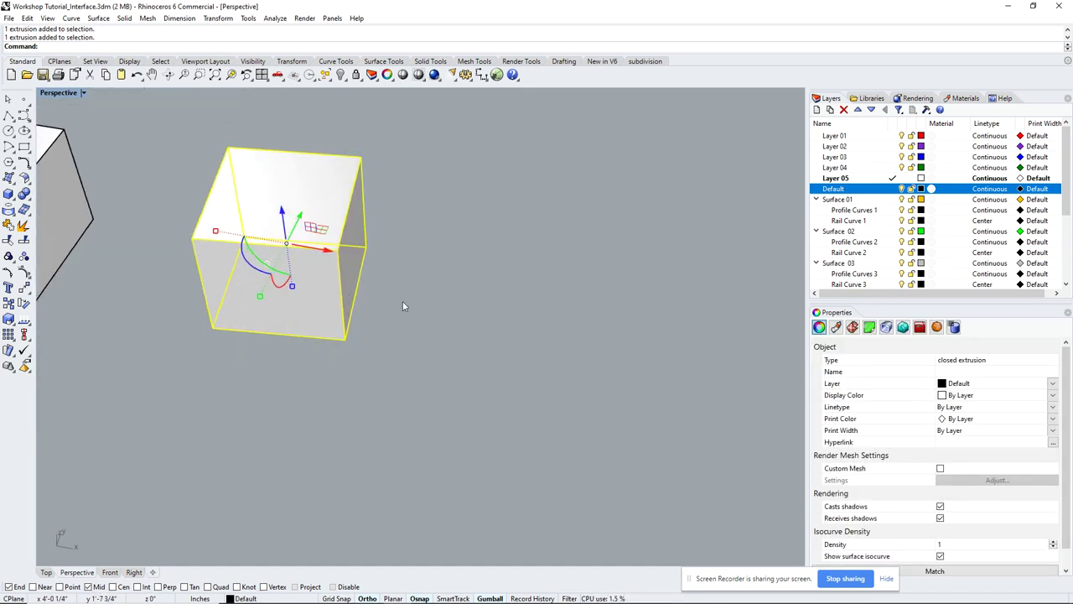
type("scale")
key("Return")
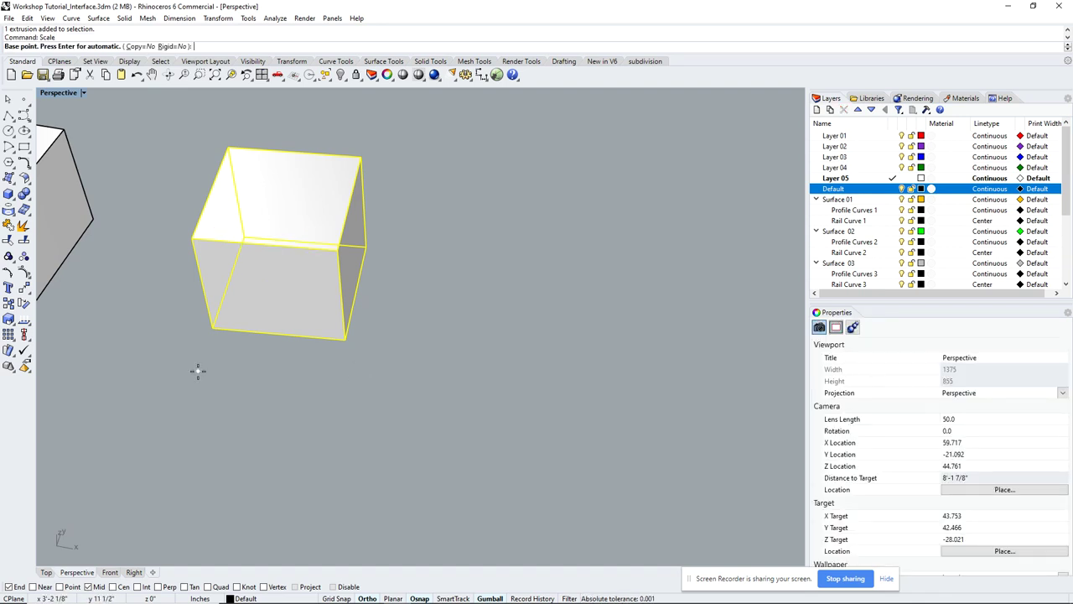
left_click(209, 328)
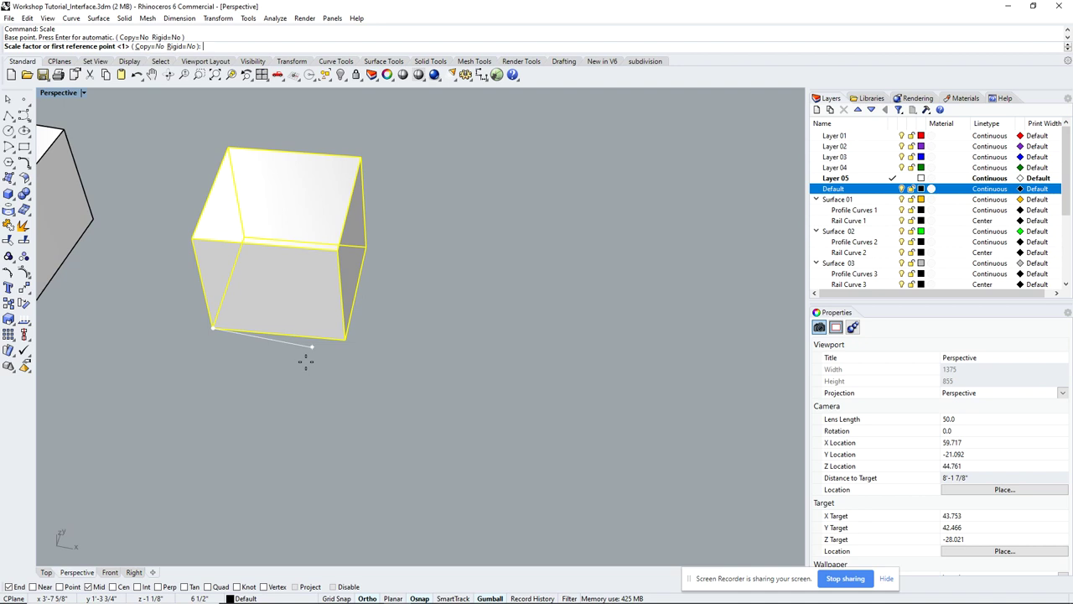
left_click(360, 357)
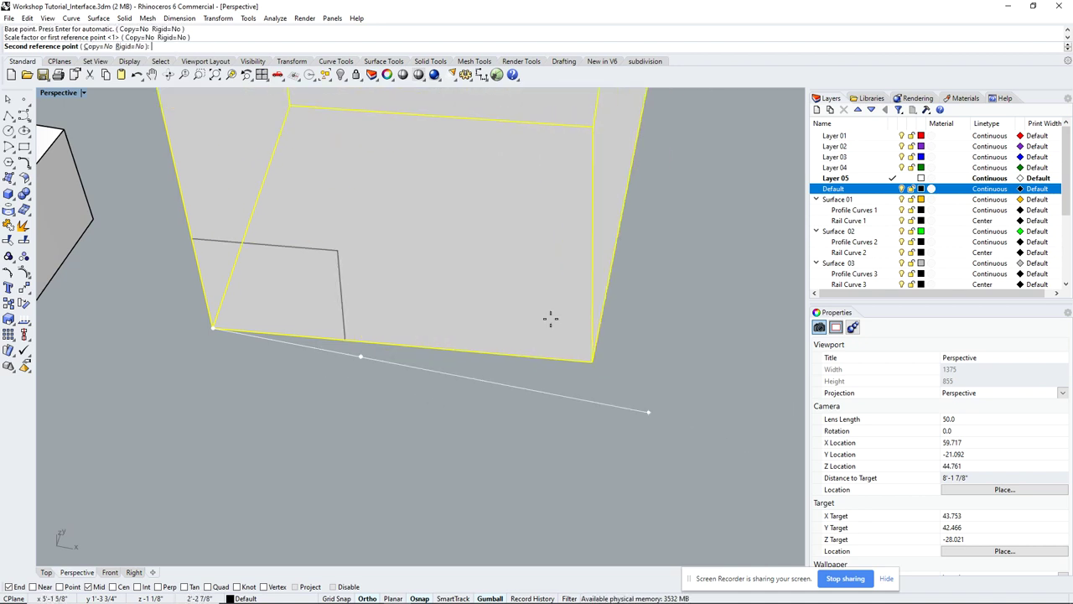
scroll(550, 316, "down", 5)
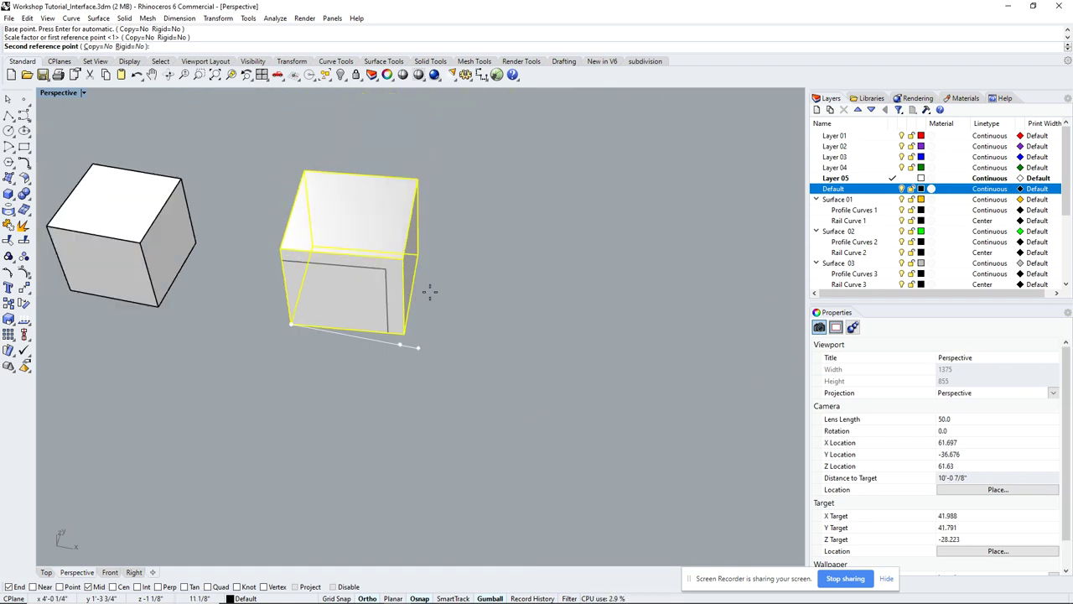
left_click(474, 314)
left_click(385, 421)
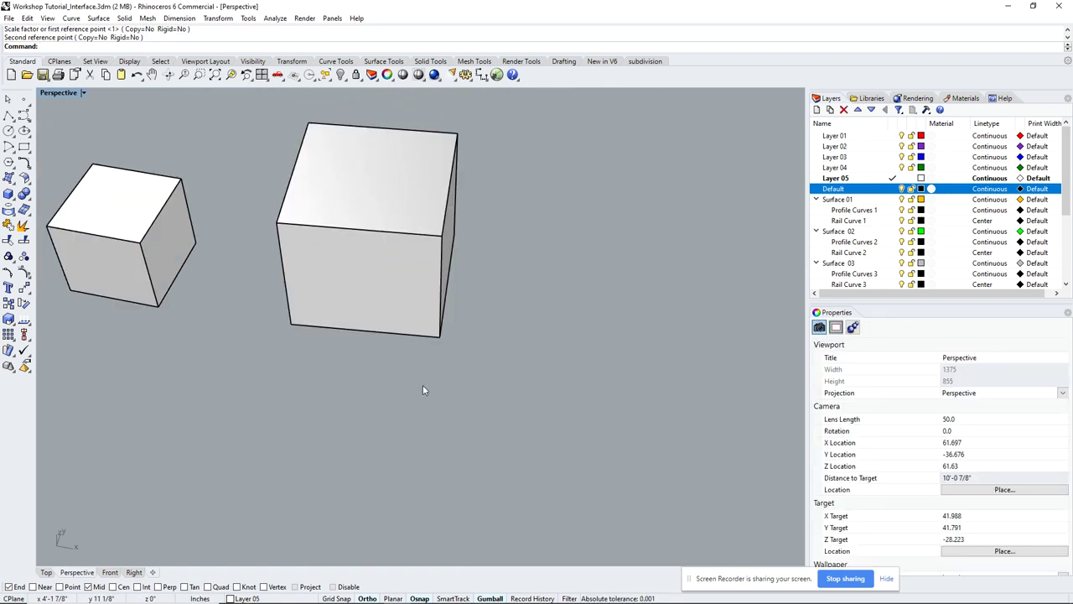
Stretch the enlarged box in one direction with Scale1D, from its lower front corner along the bottom front edge.
type("Sa")
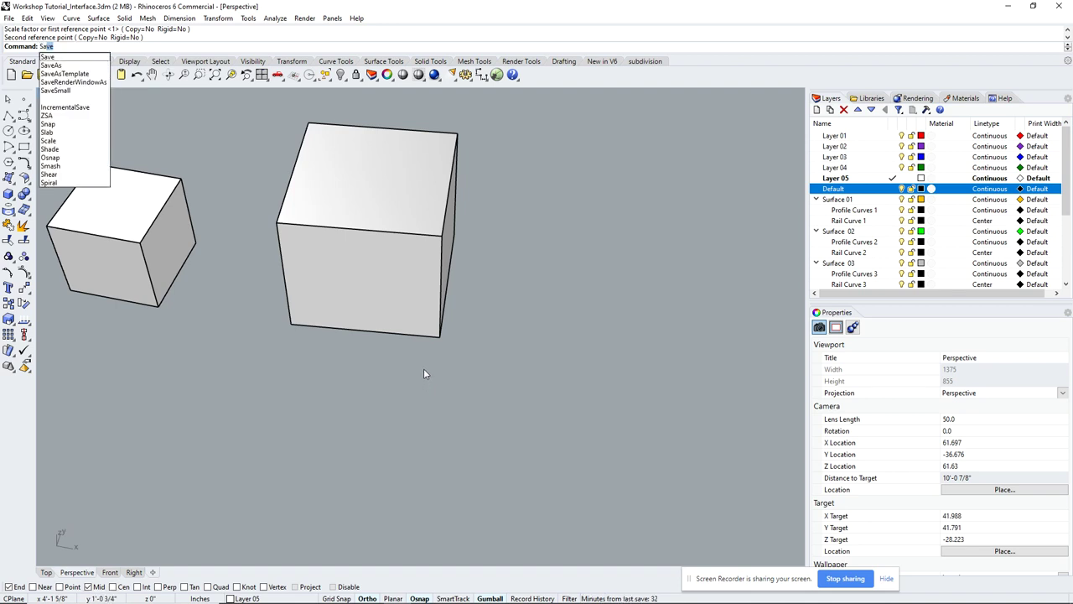
key("BackSpace")
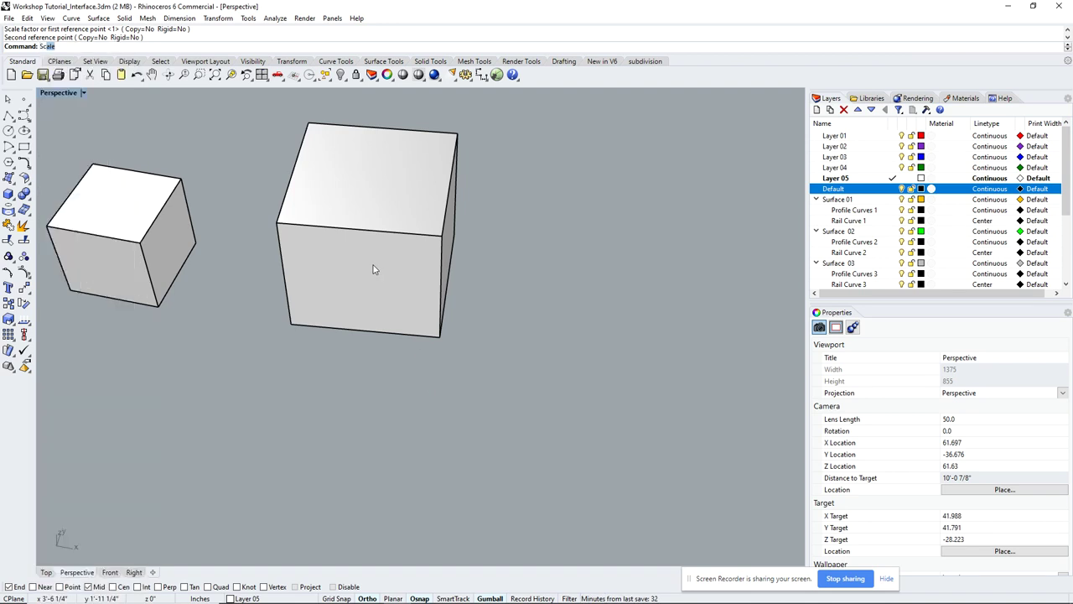
type("cale")
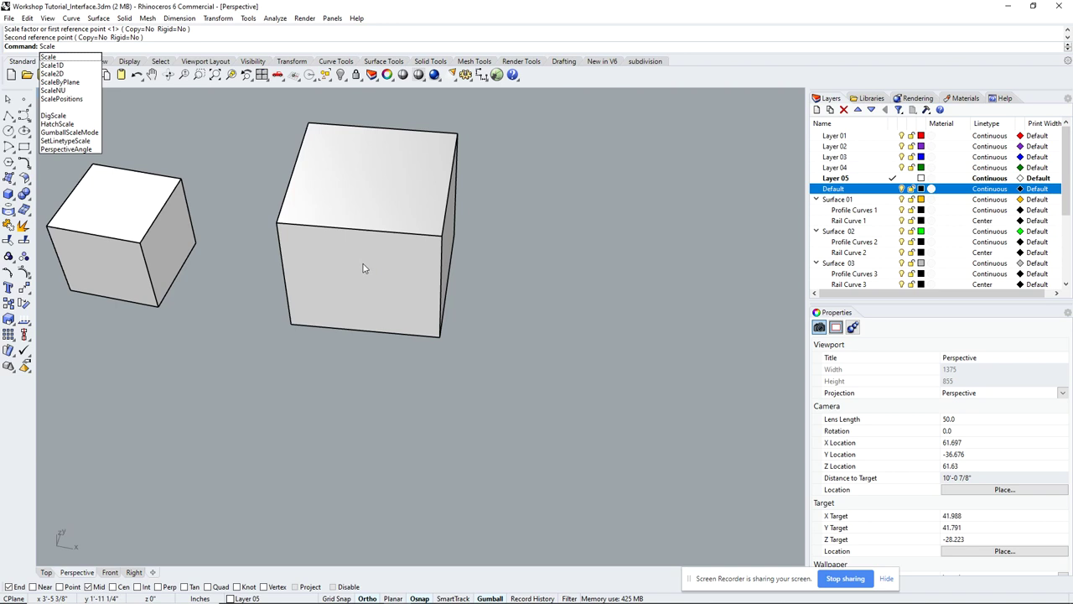
left_click(73, 67)
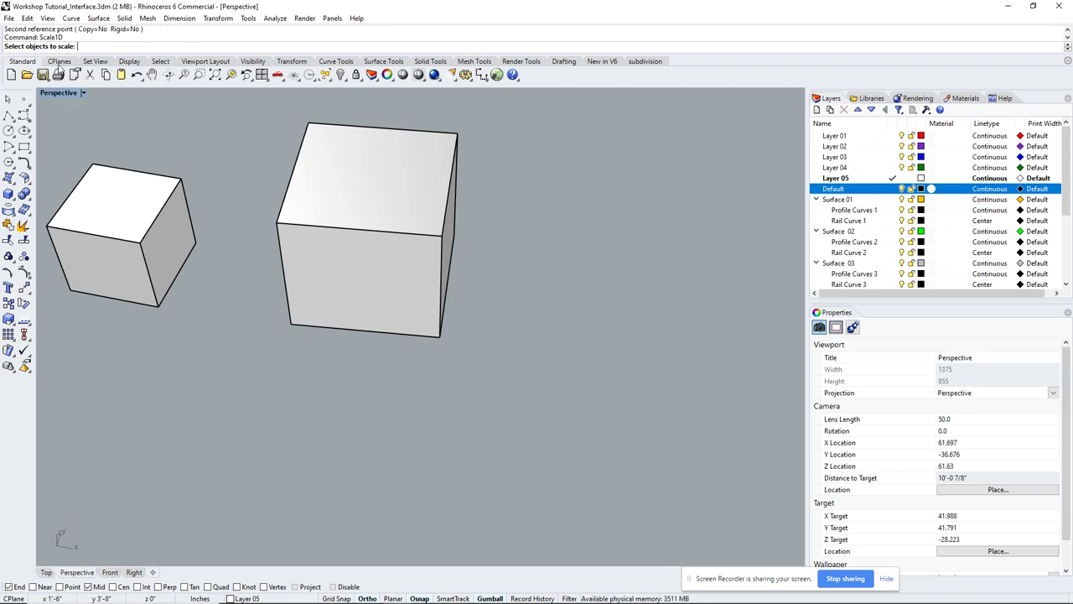
left_click(302, 315)
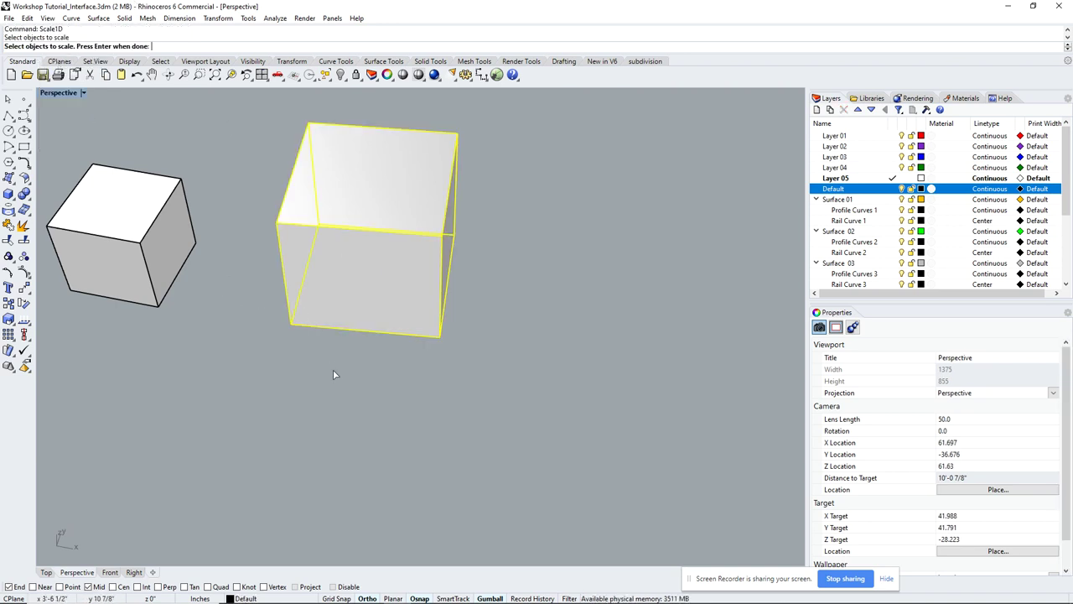
key("Return")
left_click(290, 327)
right_click_drag(293, 329, 362, 366)
left_click(370, 327)
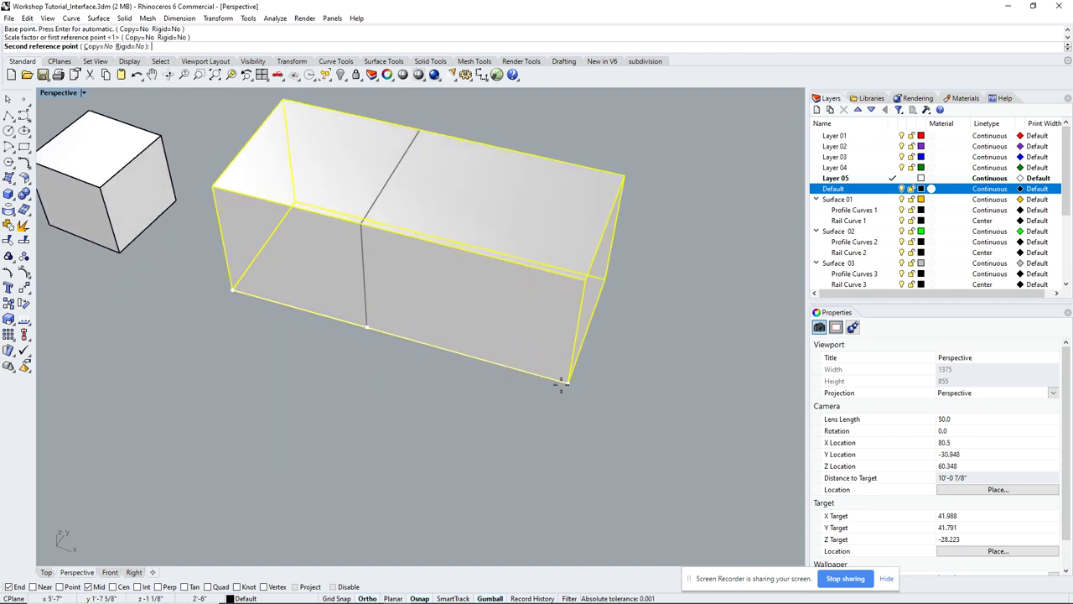
left_click(482, 365)
right_click_drag(482, 365, 550, 399)
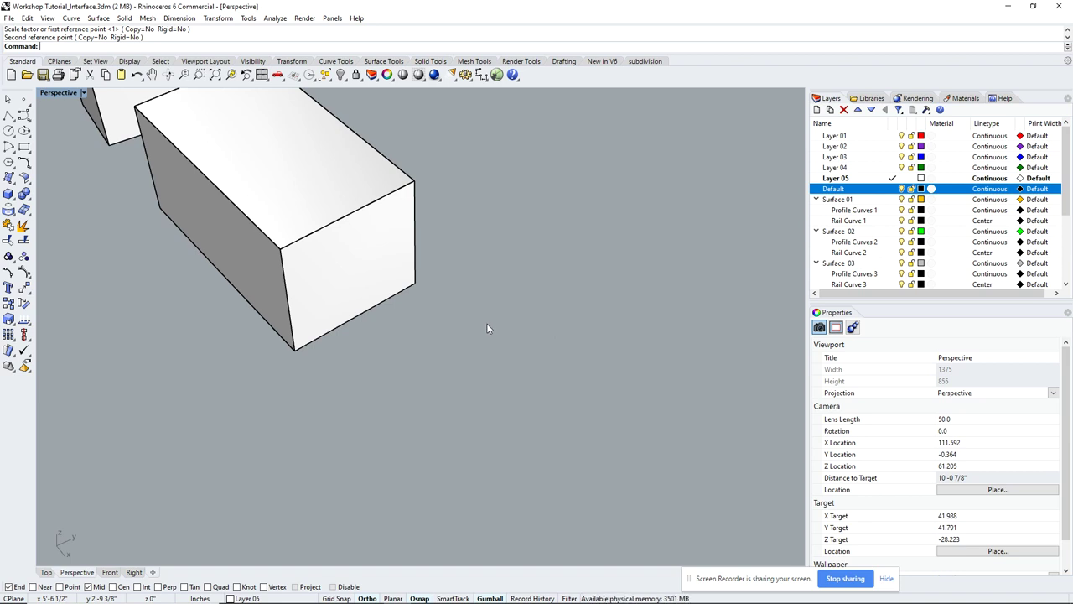
Extrude the single line beside the flat surface upward about 13.4 inches with ExtrudeCrv, setting BothSides to No.
scroll(486, 327, "down", 5)
right_click_drag(492, 347, 234, 384)
scroll(233, 383, "up", 3)
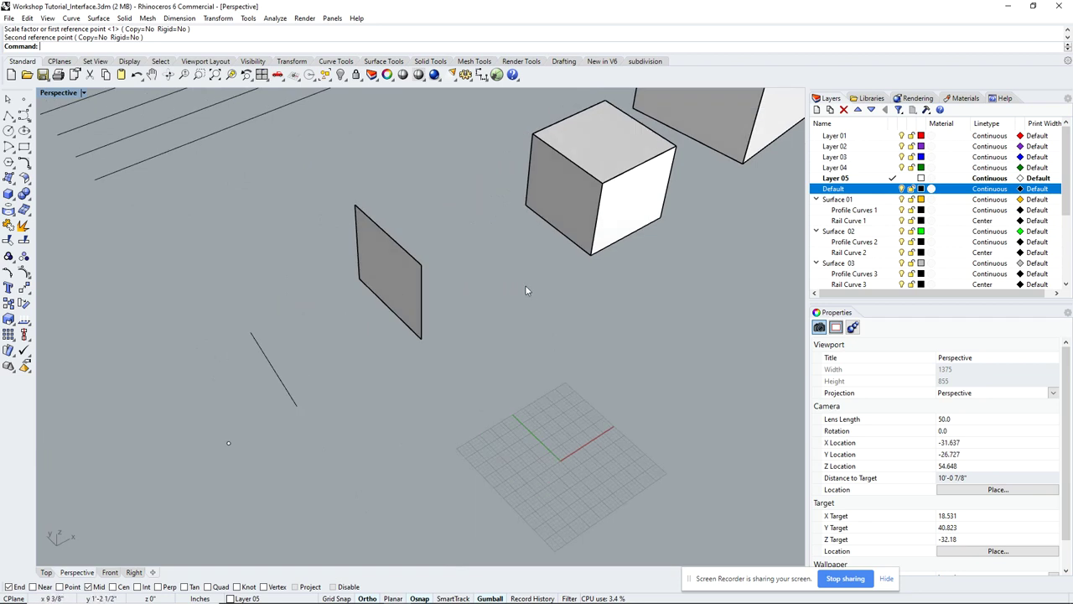
left_click(277, 376)
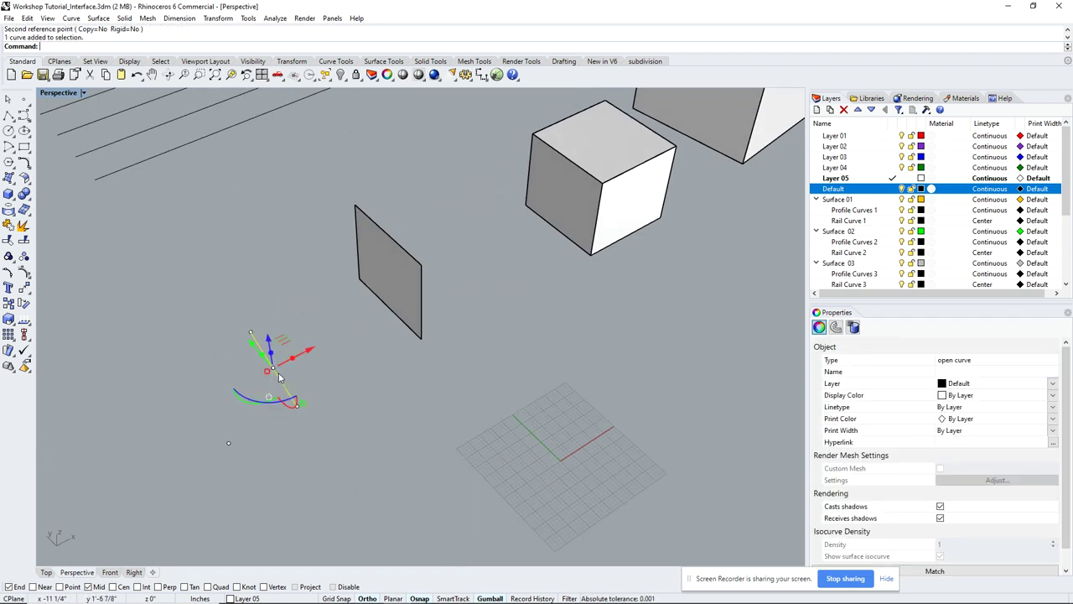
right_click_drag(423, 410, 530, 400, "shift")
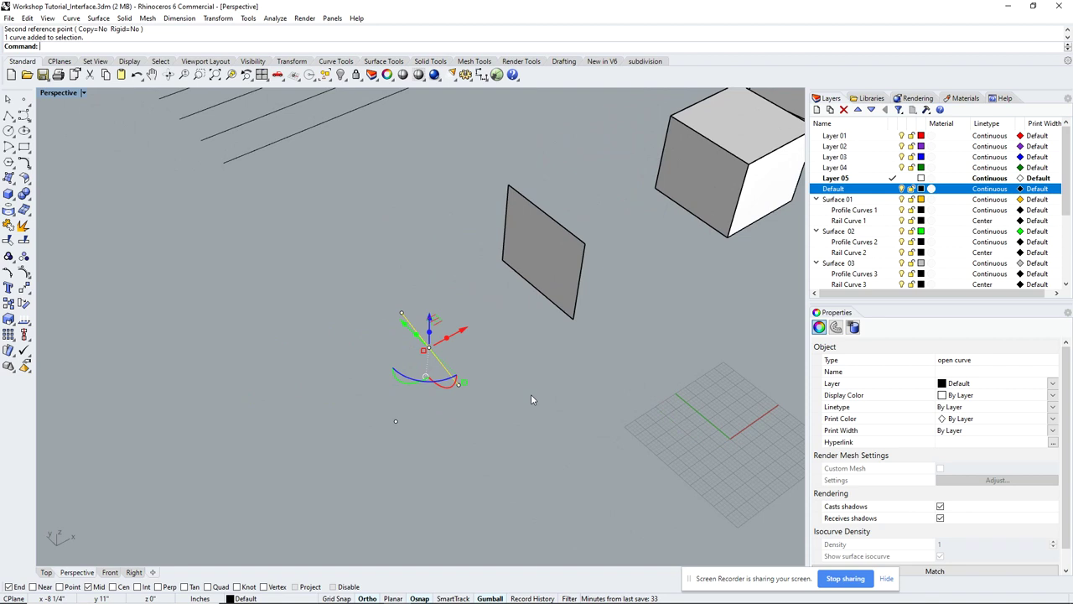
left_click(567, 421)
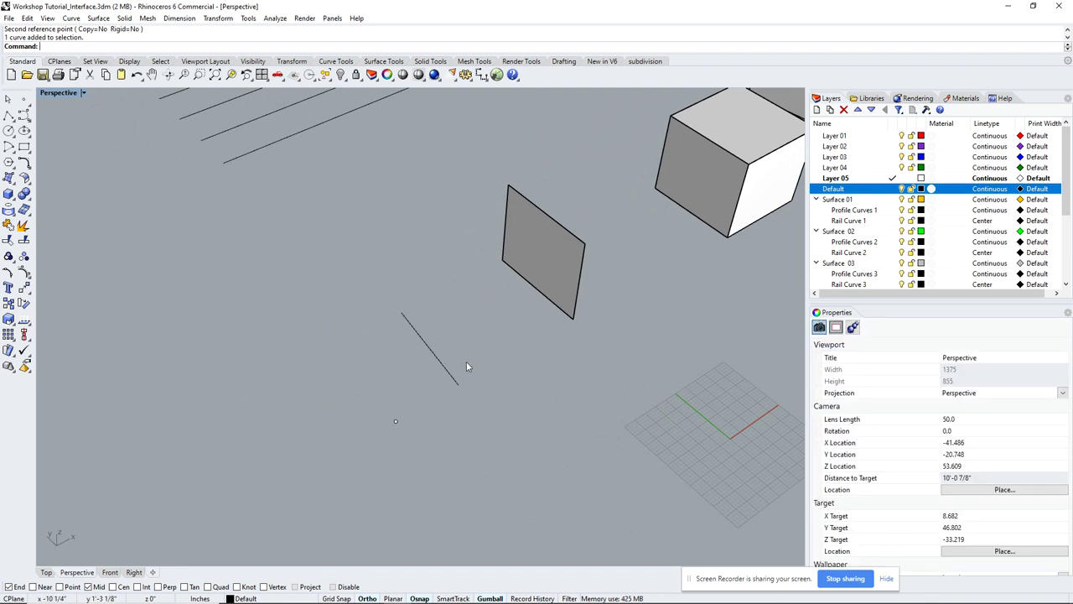
left_click(457, 375)
type("ExtrudeCrv")
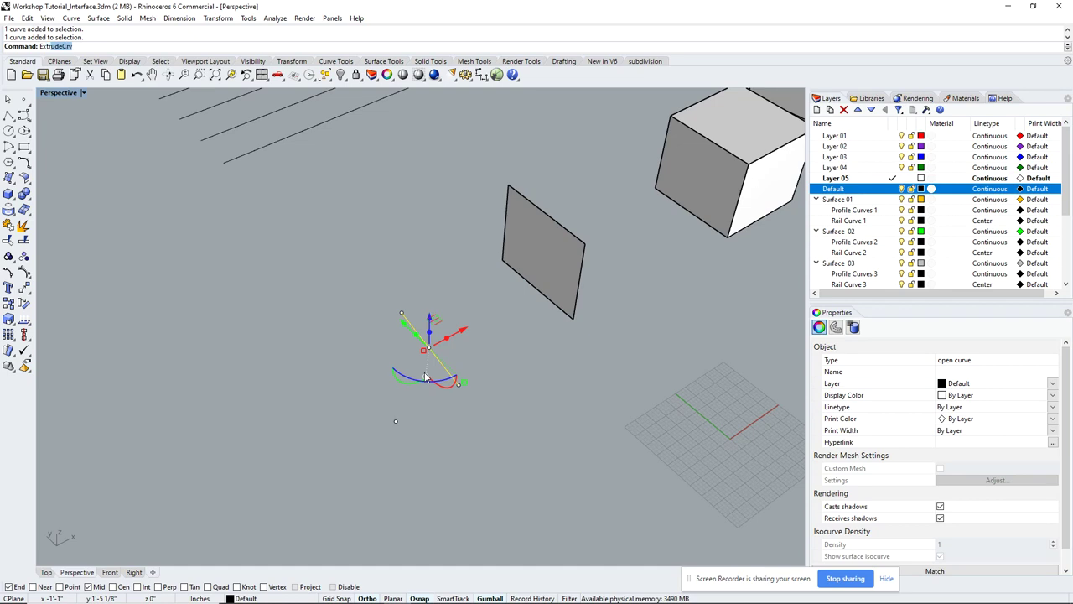
key("Return")
right_click_drag(470, 249, 537, 244)
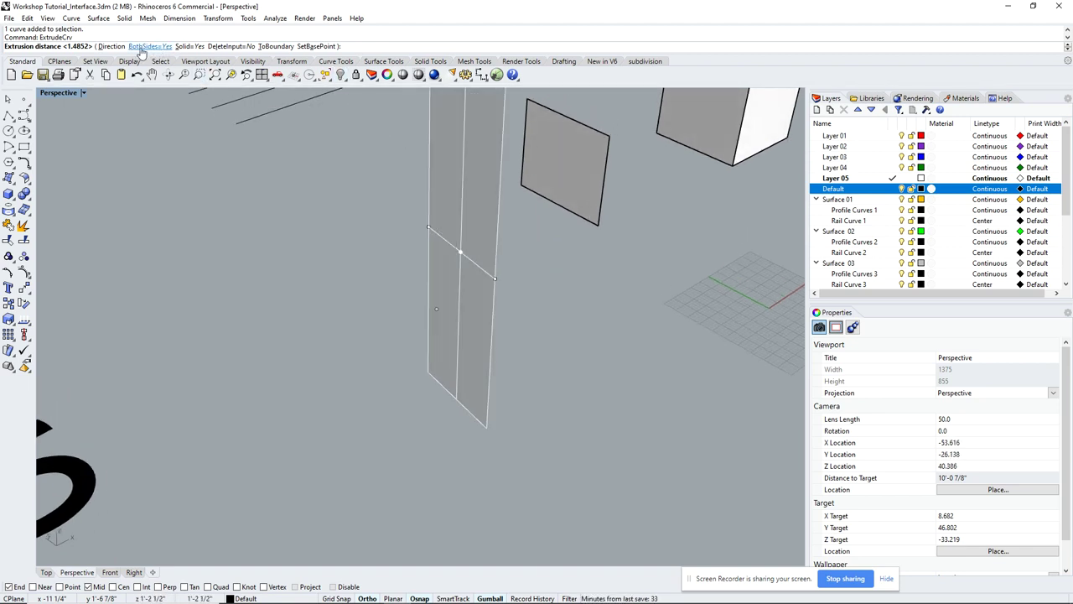
left_click(141, 47)
right_click_drag(288, 173, 295, 227, "shift")
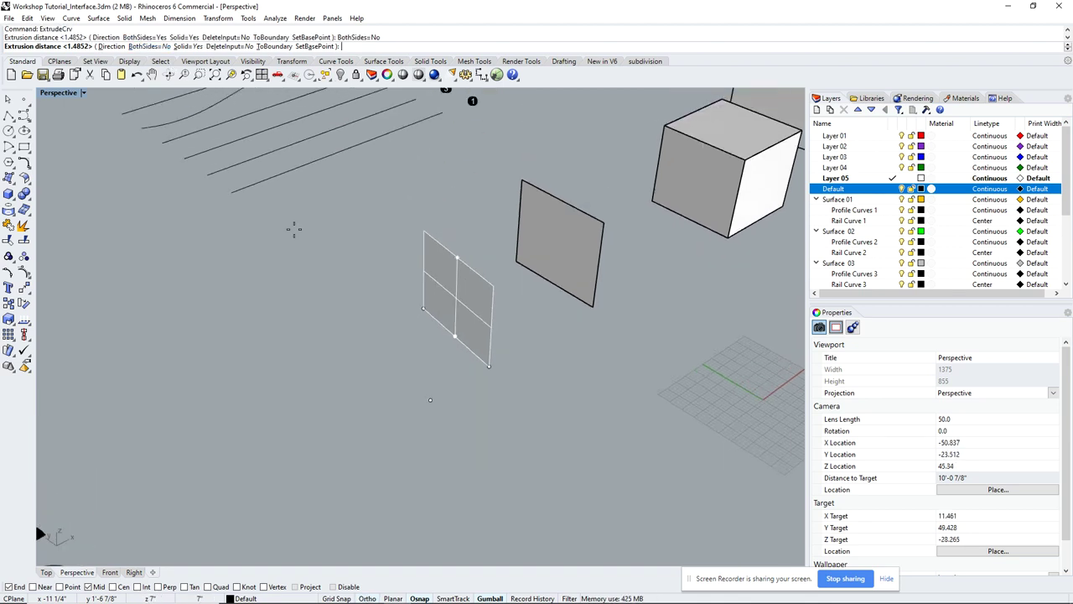
left_click(471, 186)
right_click_drag(471, 186, 417, 185)
left_click(398, 191)
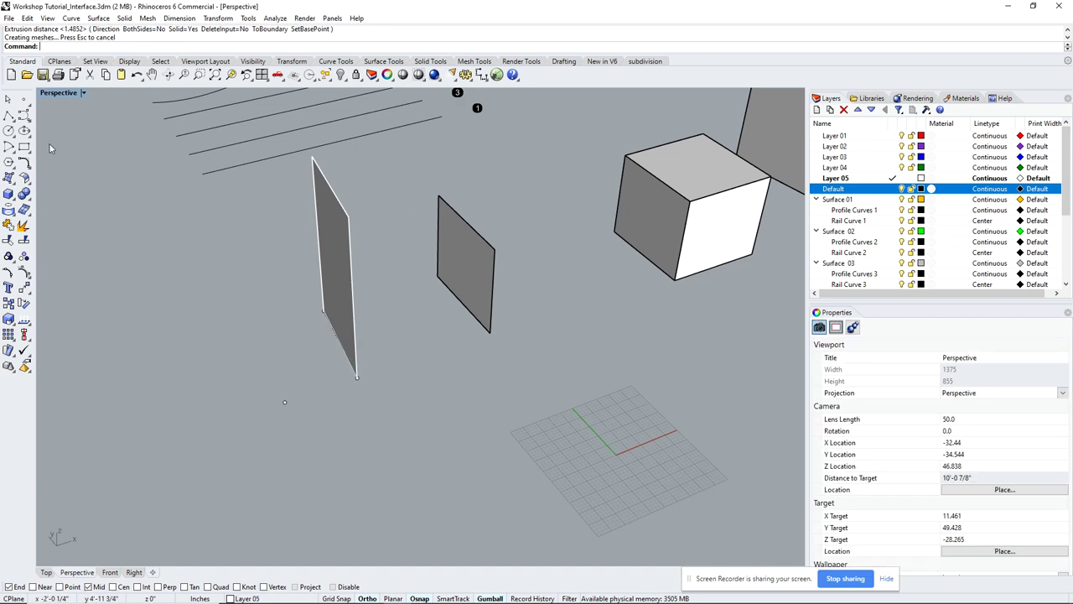
left_click(24, 115)
scroll(234, 176, "down", 3)
right_click_drag(234, 176, 304, 242)
scroll(258, 203, "up", 2)
scroll(252, 214, "up", 3)
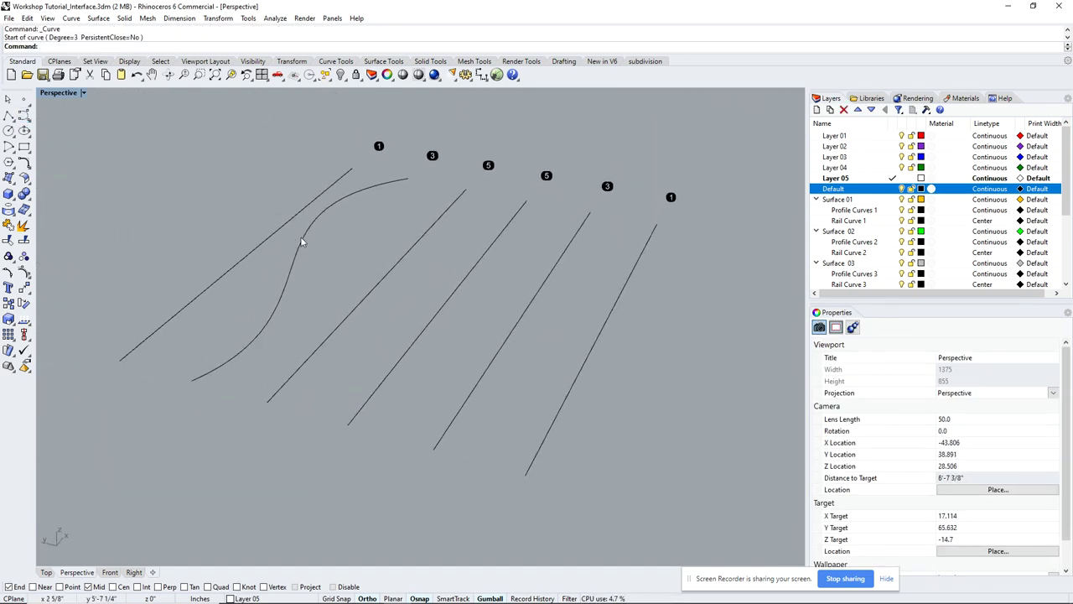
key("Escape")
Extrude the S-shaped degree 3 curve in the Control Points group upward into a surface with ExtrudeCrv.
left_click(304, 249)
type("extrudecrv")
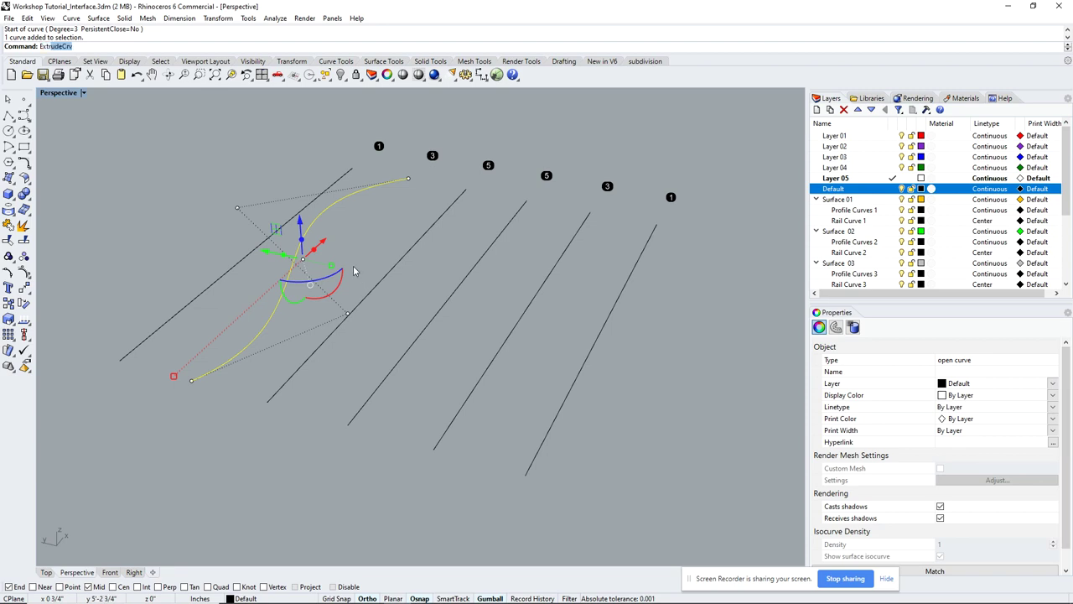
key("Return")
scroll(333, 268, "down", 3)
left_click(403, 109)
right_click_drag(402, 109, 445, 137)
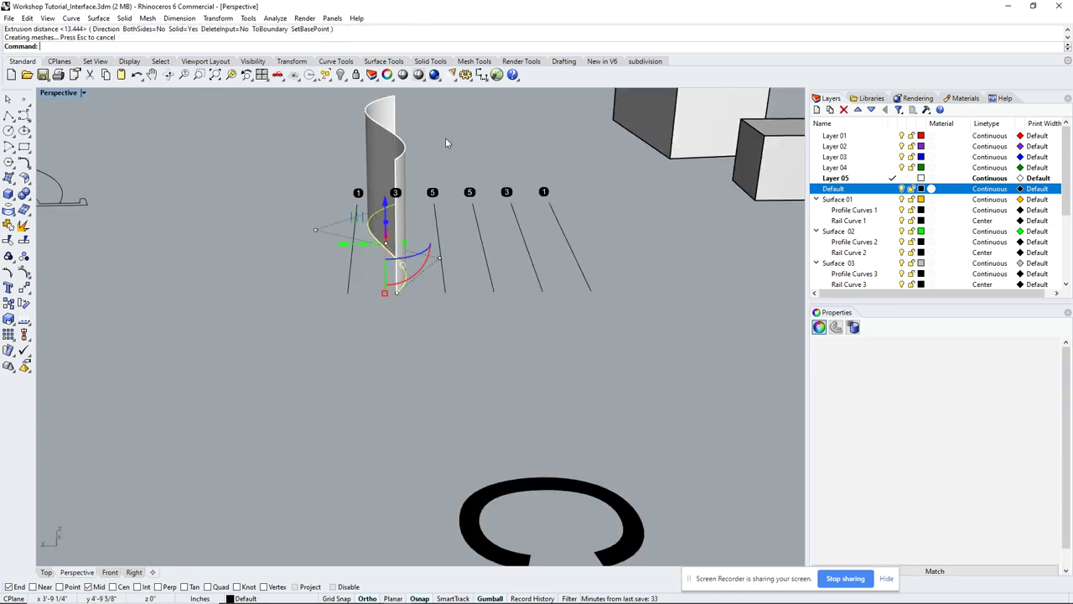
Delete the extruded surfaces of the S-shaped curve and the single line, keeping the source curves.
scroll(451, 207, "up", 3)
right_click_drag(451, 207, 382, 222)
left_click(365, 214)
left_click(373, 225)
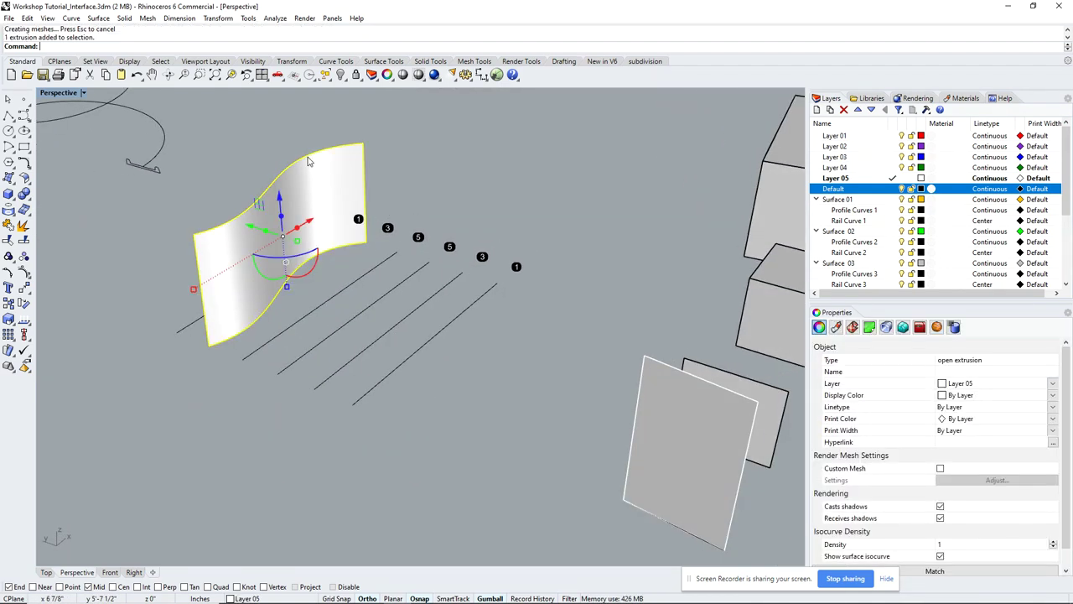
key("Delete")
scroll(587, 347, "down", 3)
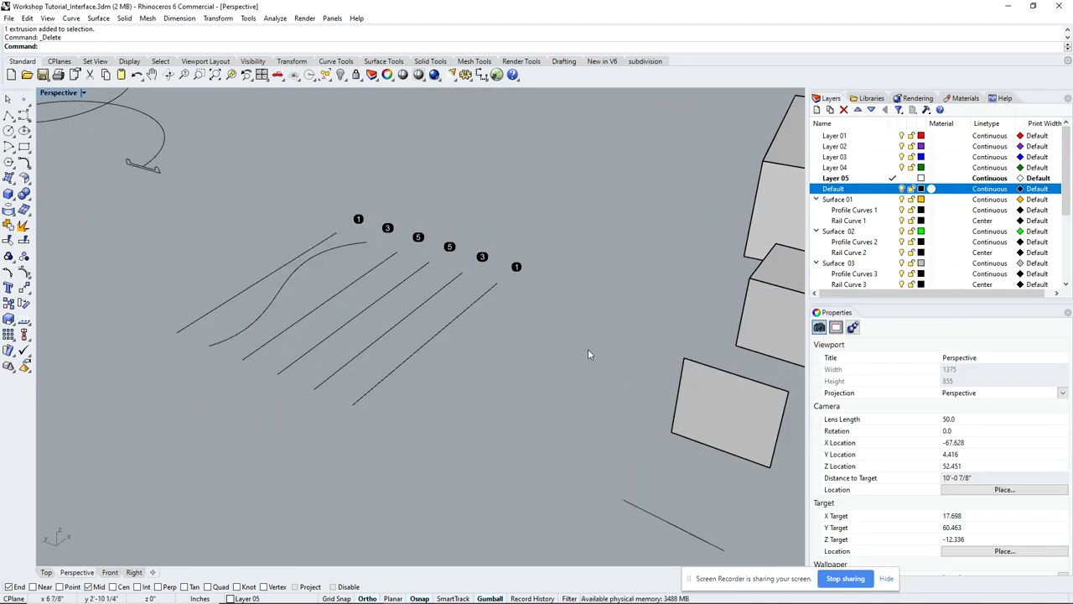
right_click_drag(588, 349, 335, 258)
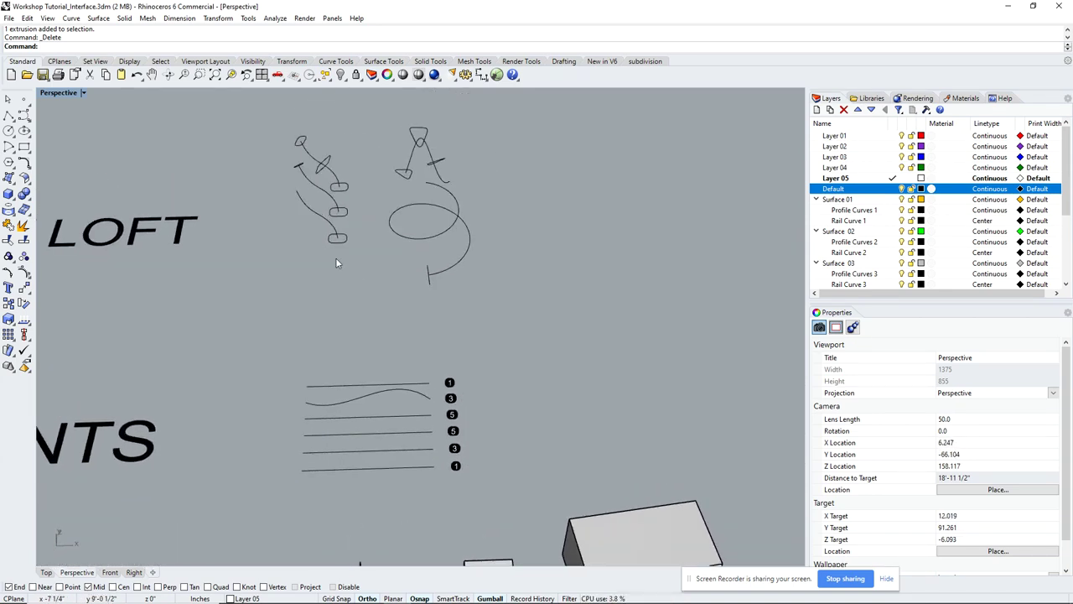
scroll(335, 257, "down", 3)
right_click_drag(145, 335, 184, 335, "shift")
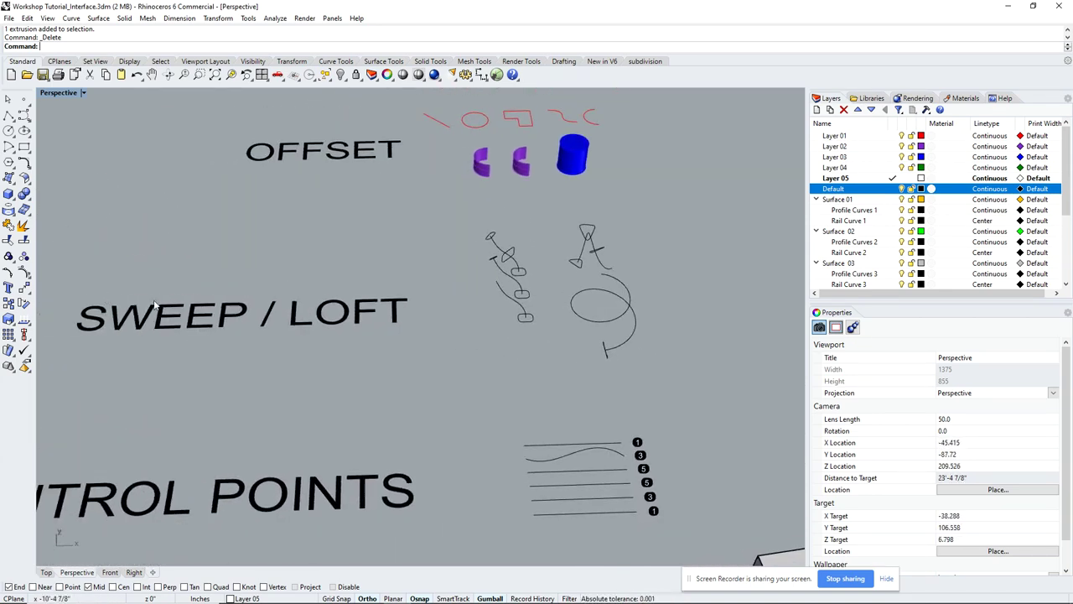
right_click_drag(467, 265, 563, 316)
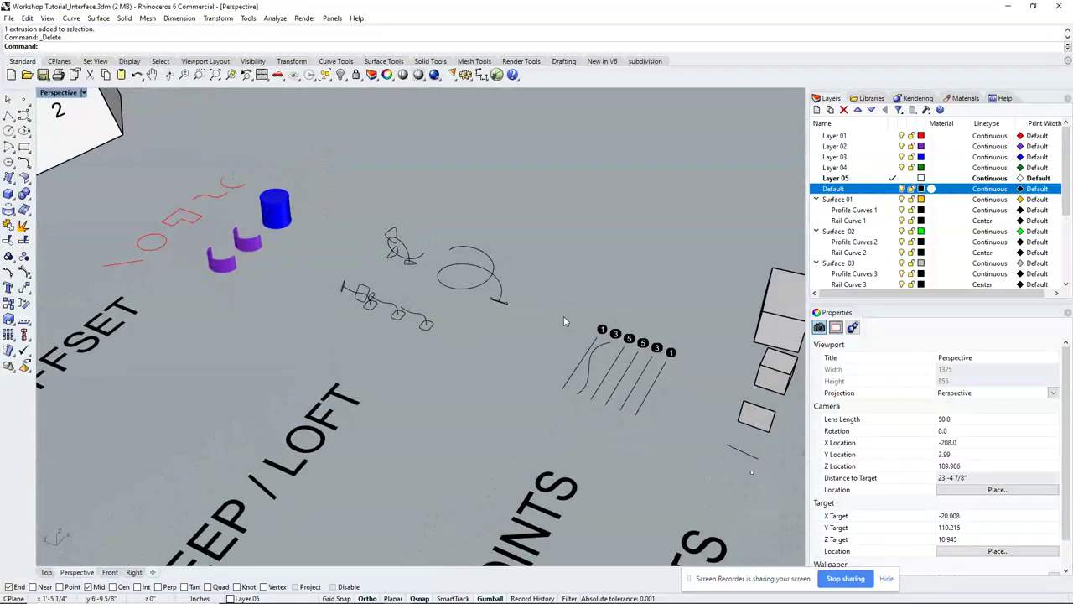
In the Sweep / Loft group, start Sweep1 with the frontmost S-shaped dashed curve as rail and the rounded rectangle at its end as cross section.
scroll(400, 331, "up", 5)
right_click_drag(400, 330, 478, 313)
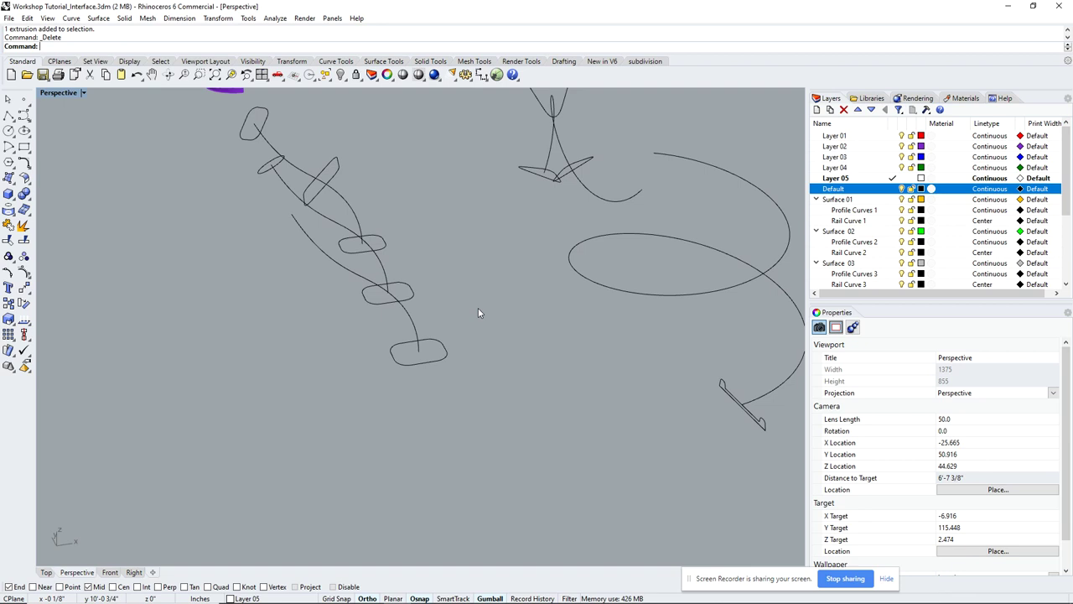
right_click_drag(478, 313, 450, 364)
scroll(426, 342, "up", 5)
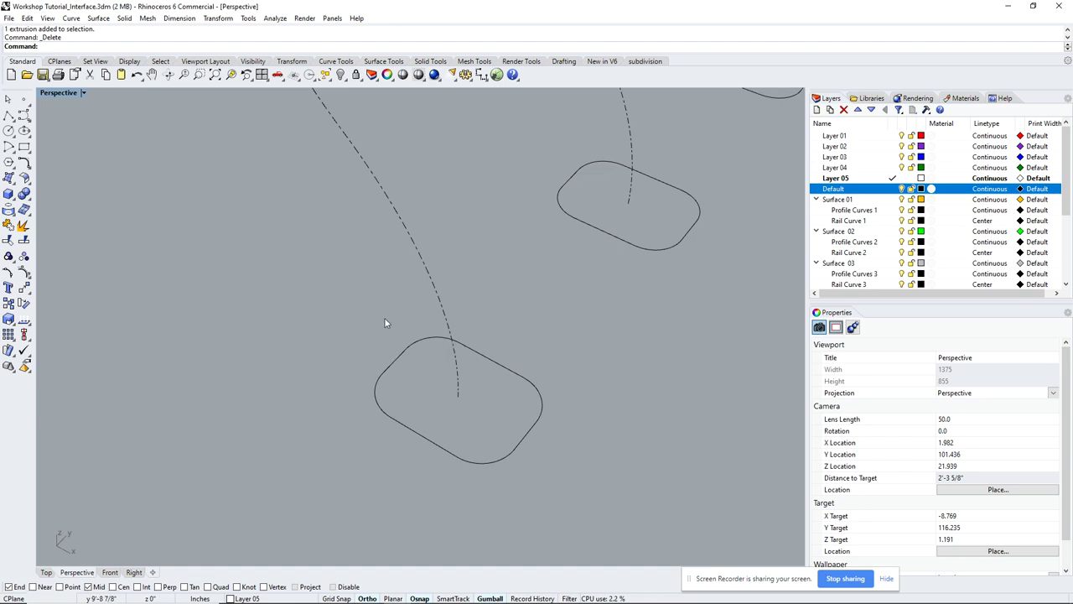
right_click_drag(385, 322, 508, 352)
right_click_drag(403, 305, 412, 313)
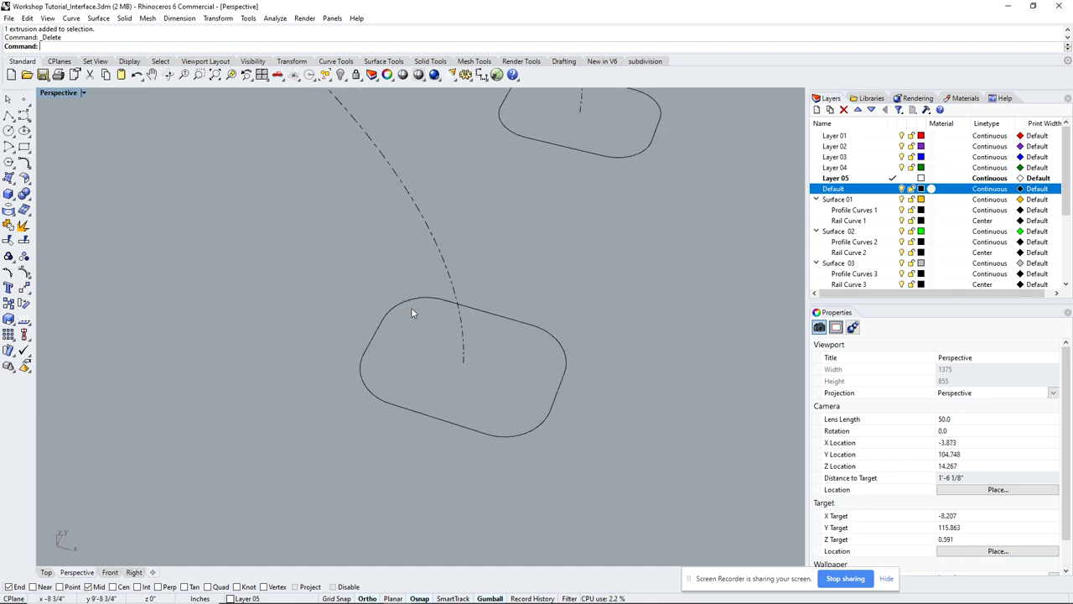
scroll(410, 313, "down", 3)
type("Sweep1")
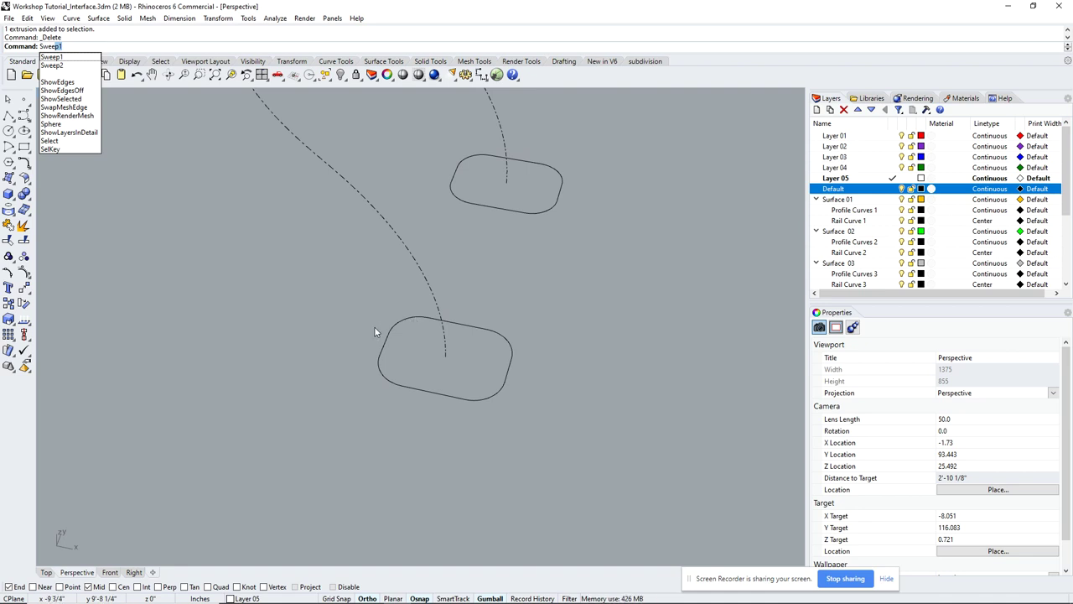
key("Return")
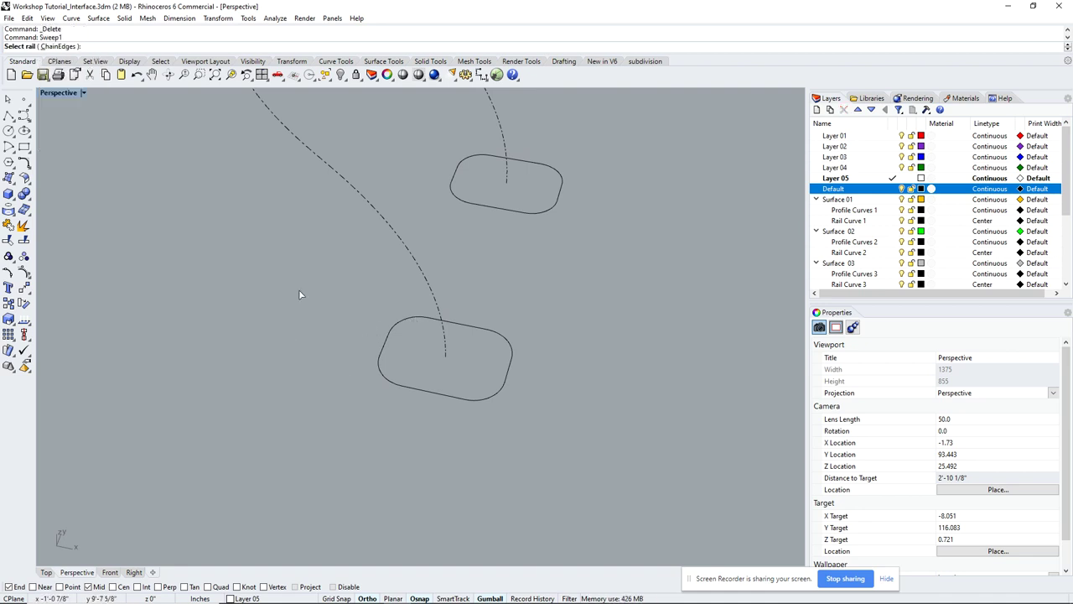
scroll(410, 309, "down", 5)
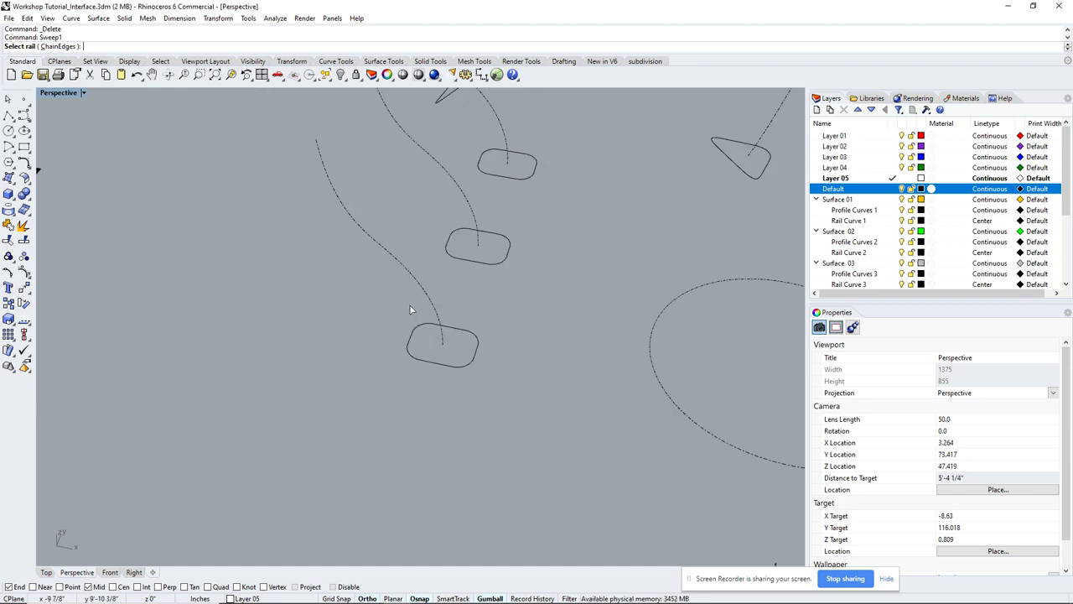
right_click_drag(410, 309, 400, 307)
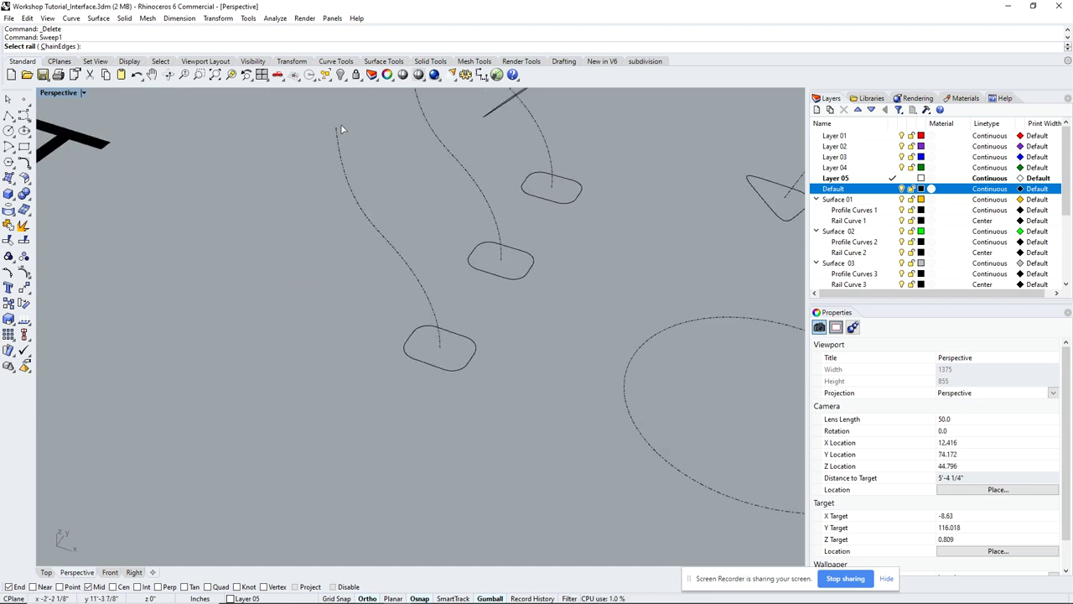
left_click(420, 284)
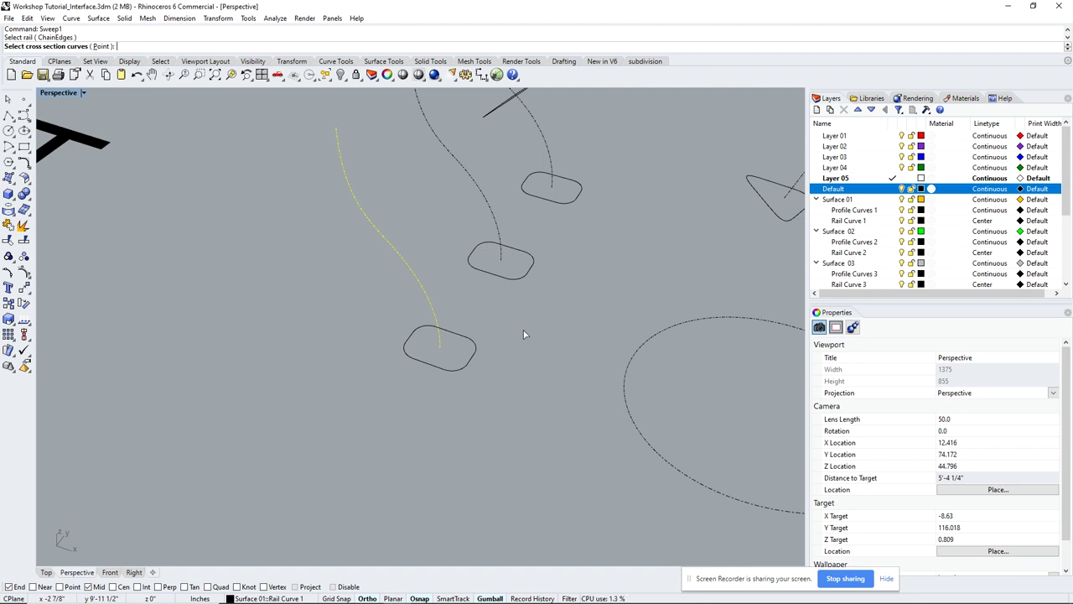
left_click(473, 358)
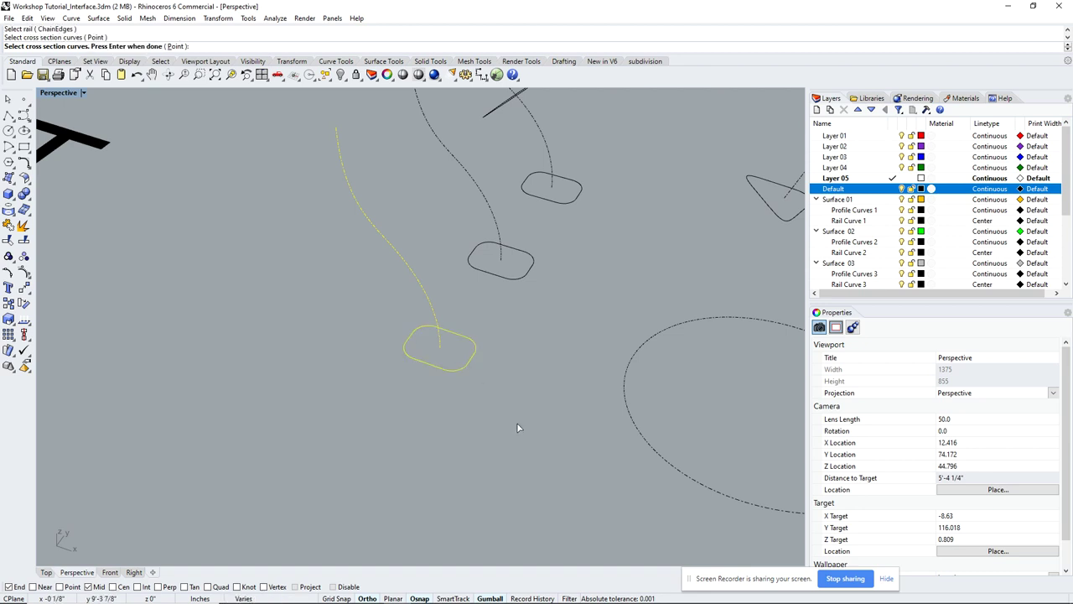
key("Return")
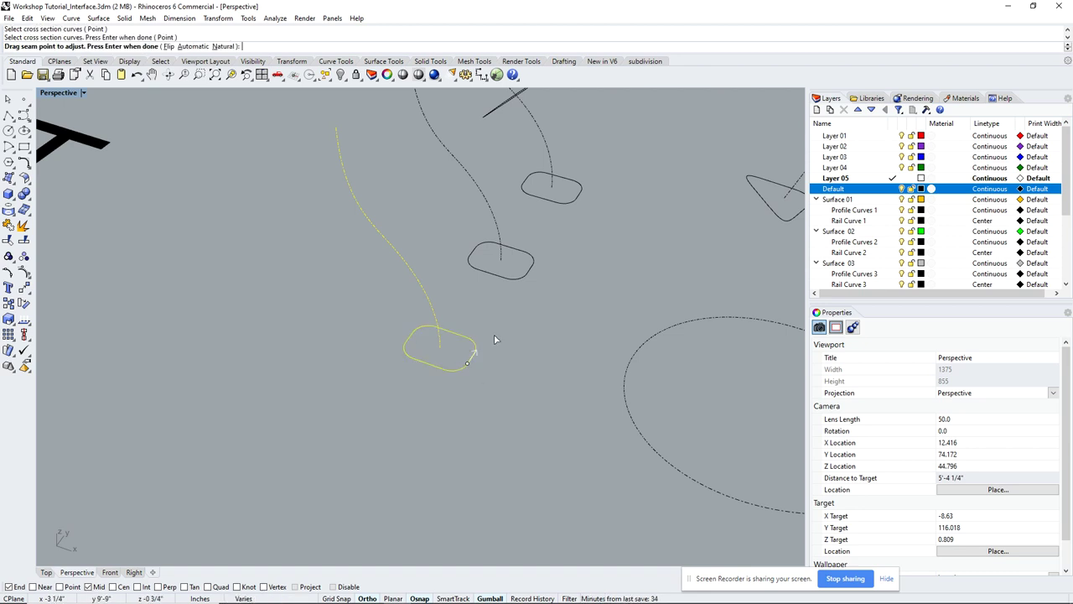
Flip the seam direction of the rounded rectangle cross section and flip it back to its original direction.
scroll(387, 190, "up", 2)
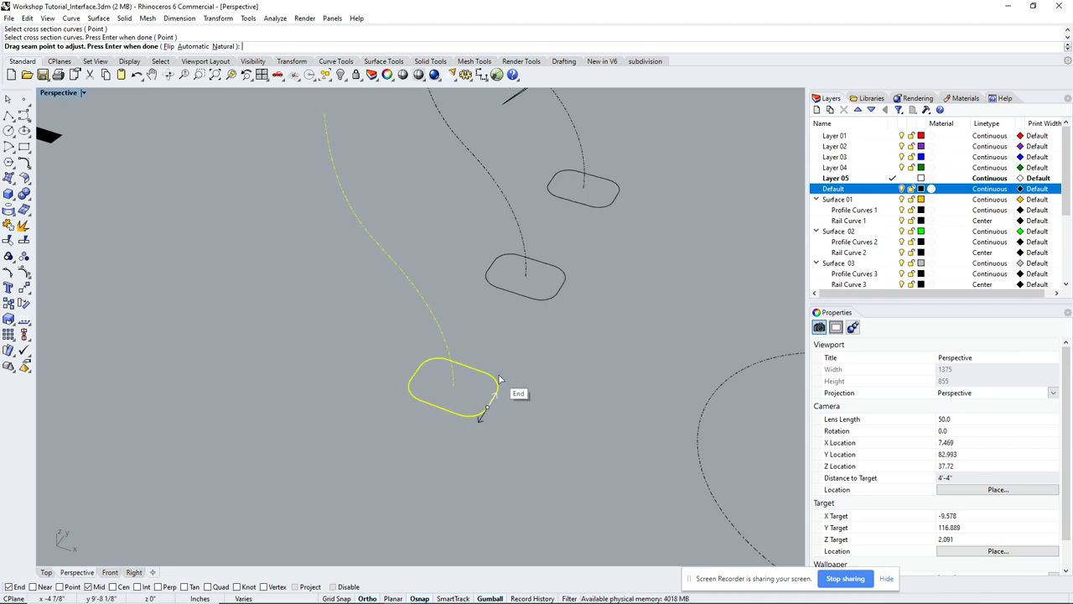
left_click(493, 403)
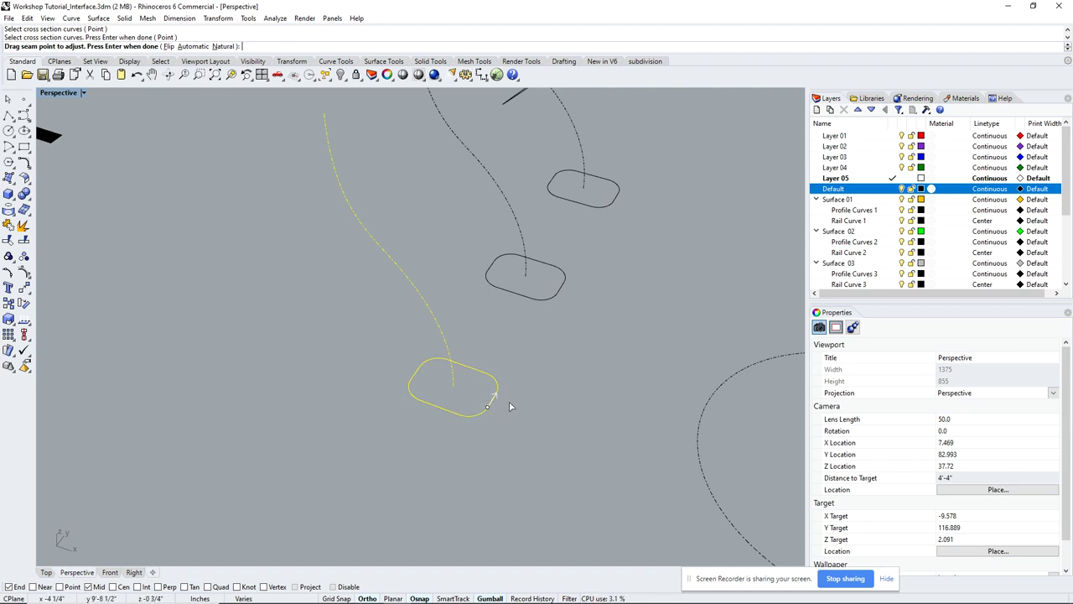
left_click(501, 390)
left_click(502, 392)
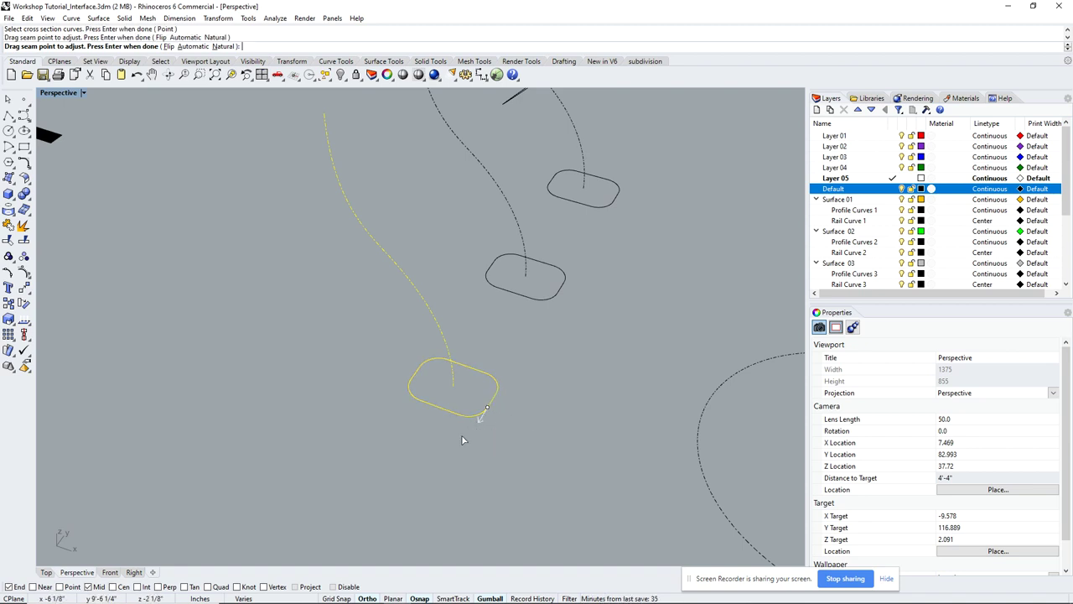
left_click(493, 403)
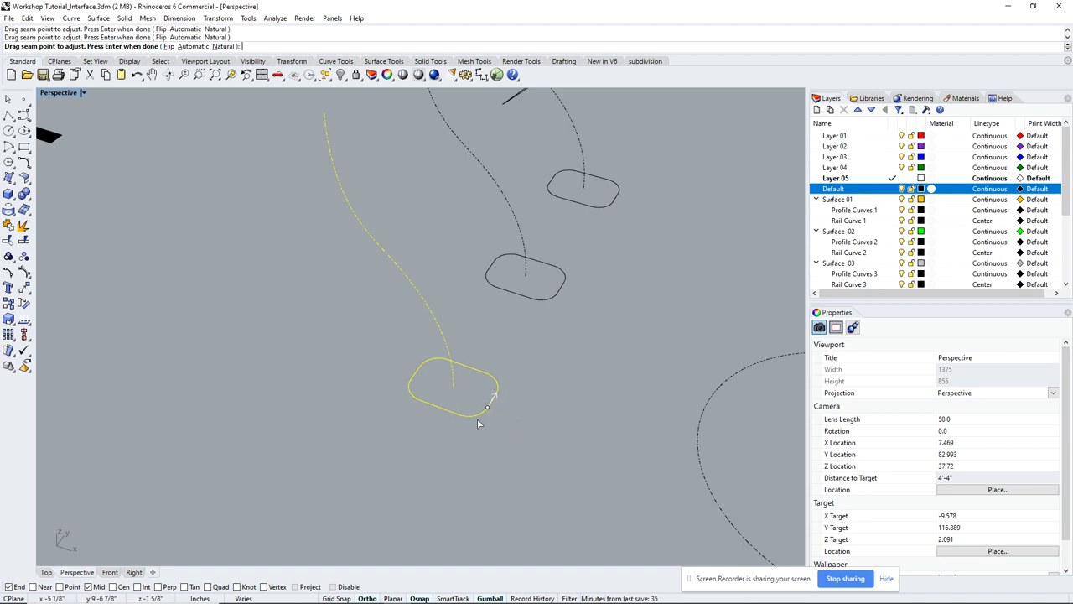
Adjust the rounded-rectangle profile's seam point and complete its one-rail sweep along the S-shaped rail with the Freeform frame style.
mouse_move(488, 409)
left_mouse_down()
mouse_move(475, 420)
mouse_move(419, 401)
mouse_move(415, 375)
mouse_move(413, 415)
mouse_move(494, 415)
left_mouse_up()
key("Return")
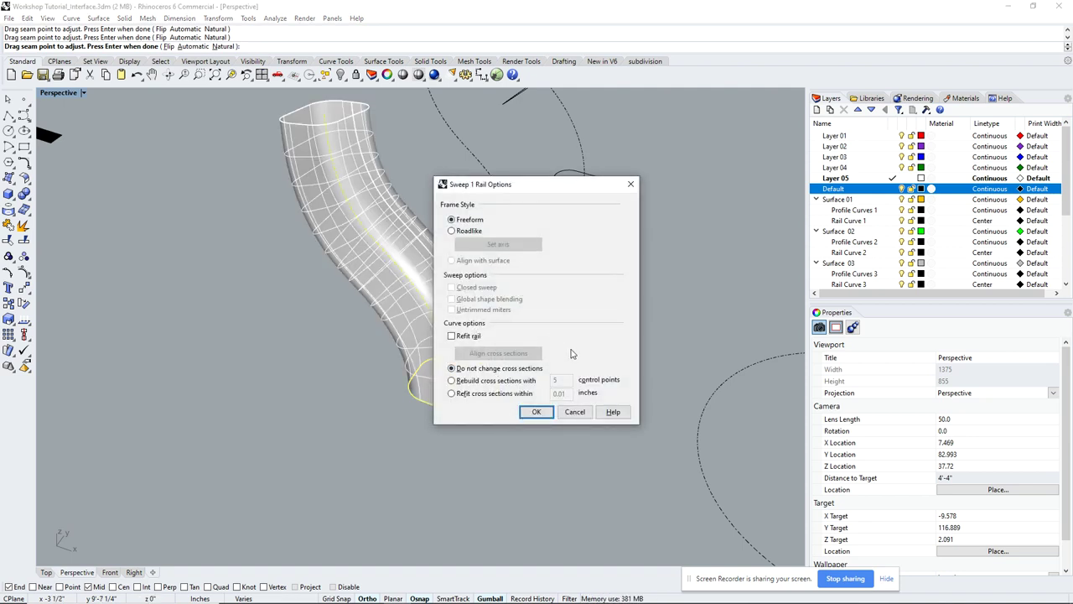
left_click_drag(540, 189, 674, 166)
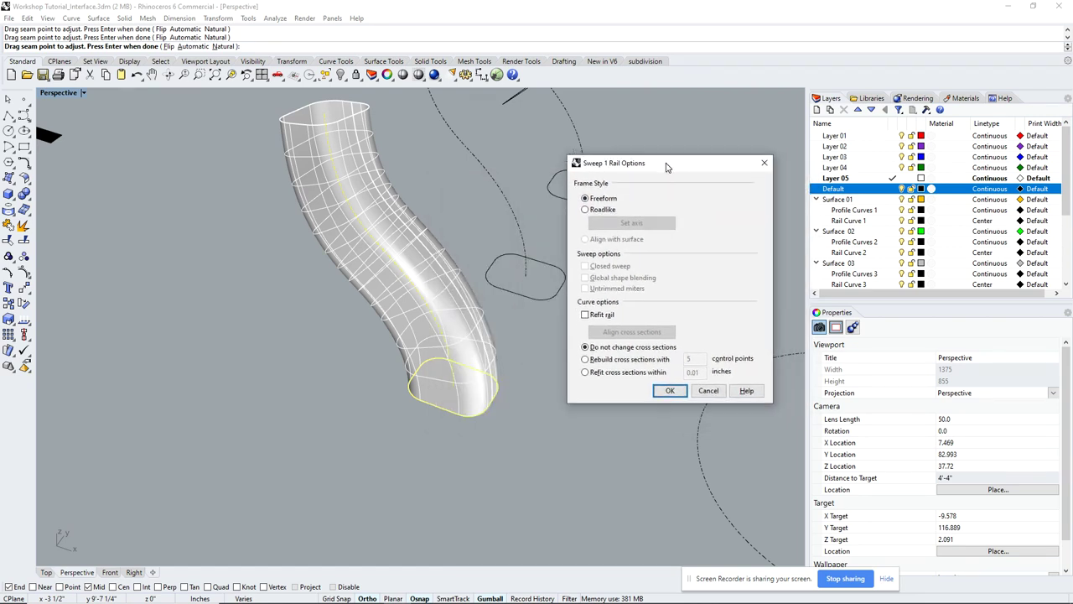
left_click(586, 210)
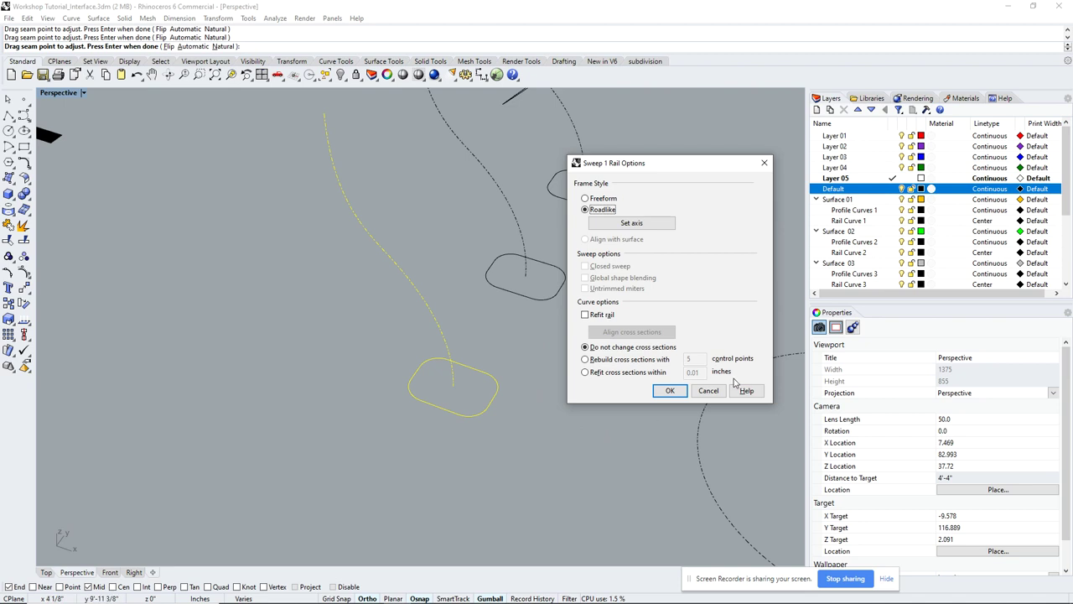
left_click(599, 201)
left_click(670, 391)
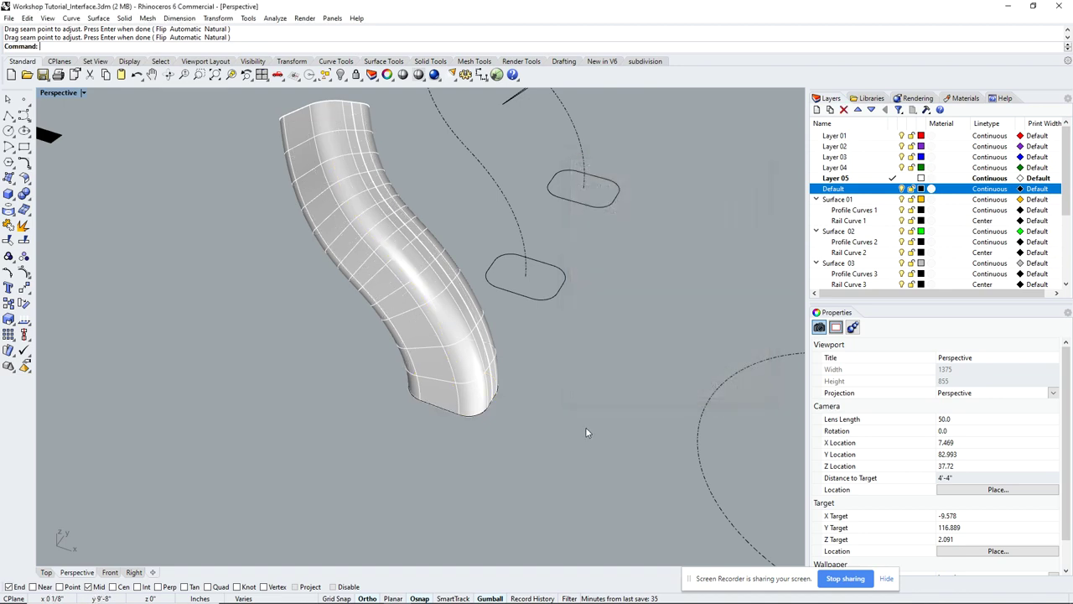
Examine the finished tube and the remaining sweep curves, ending at the spiral rail and the raised-edge profile at its lower end.
scroll(587, 410, "down", 4)
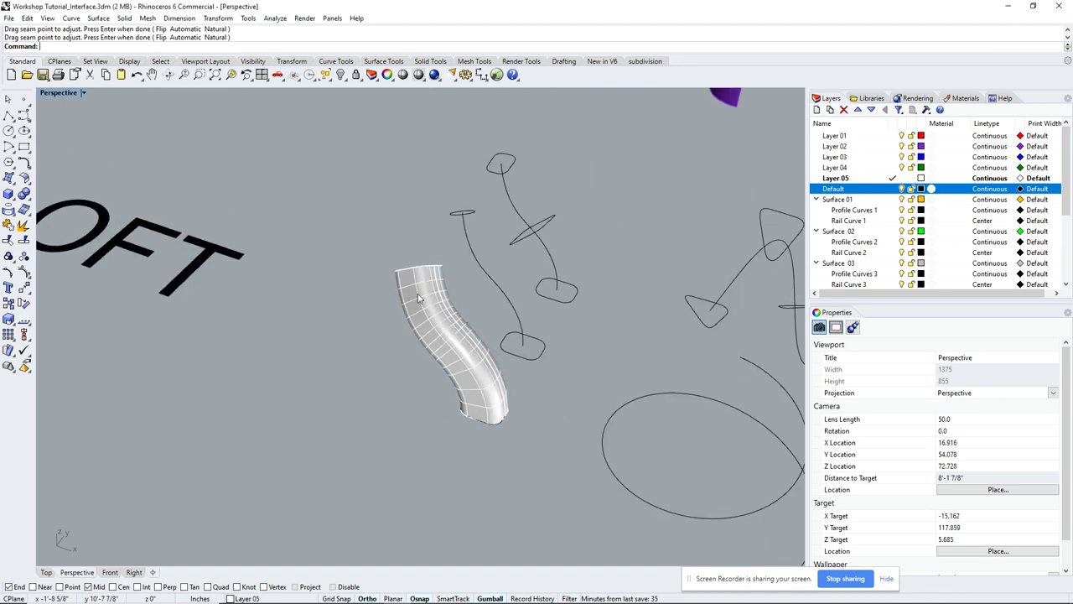
right_click_drag(595, 353, 249, 254)
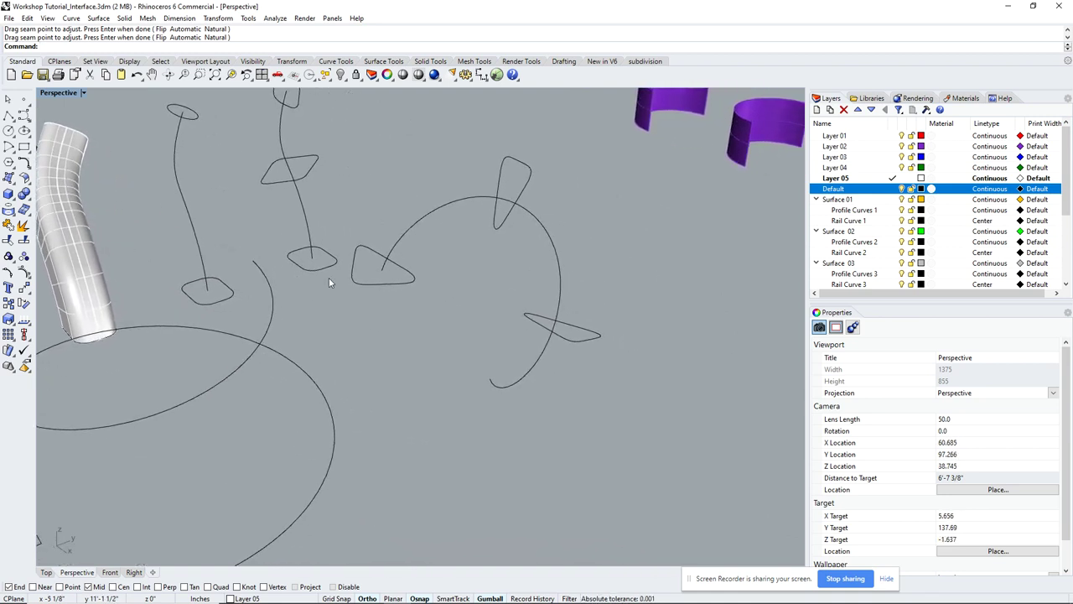
right_click_drag(329, 278, 421, 304)
right_click_drag(297, 311, 444, 312, "shift")
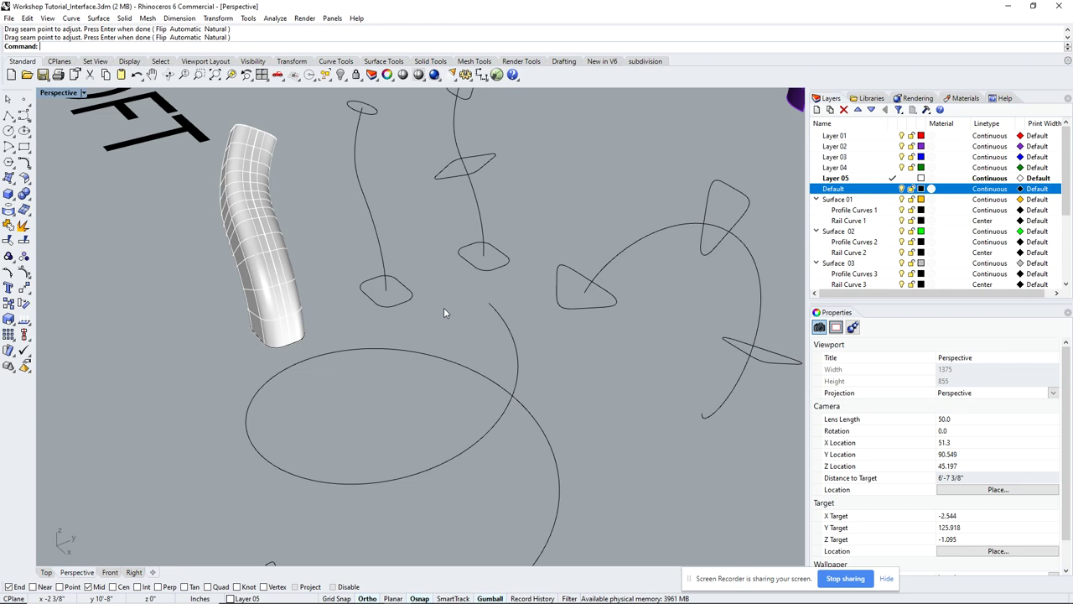
scroll(444, 310, "down", 15)
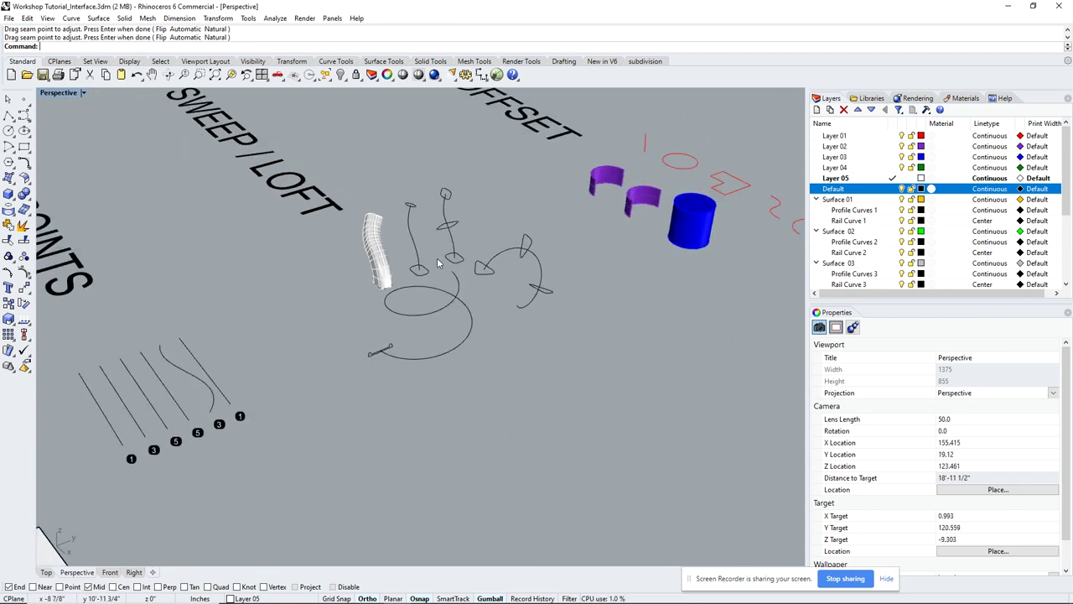
right_click_drag(398, 246, 625, 229)
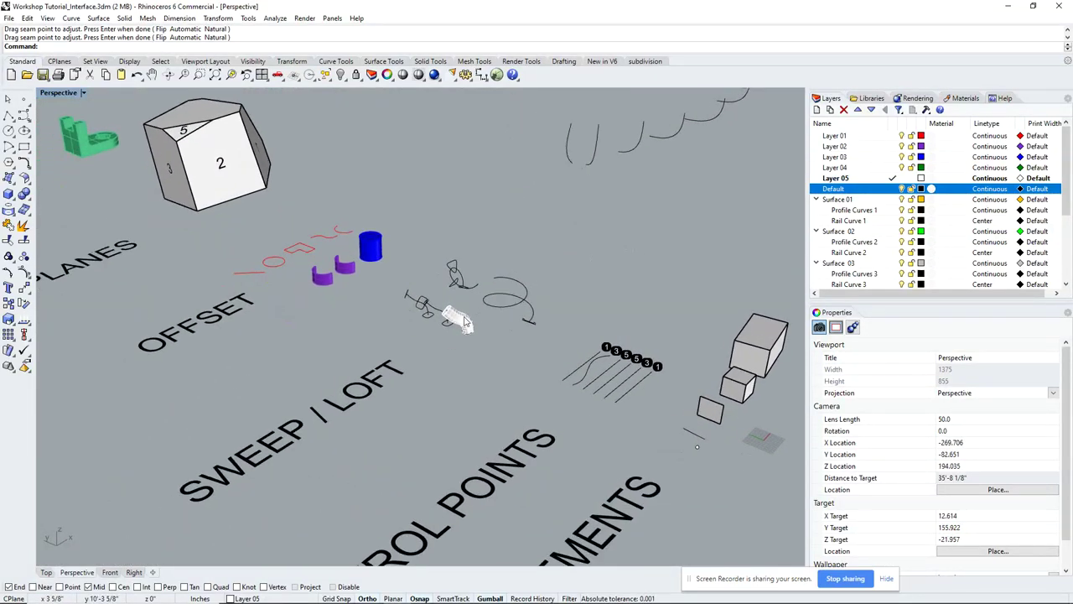
scroll(463, 325, "up", 8)
right_click_drag(473, 279, 613, 287)
scroll(541, 290, "up", 6)
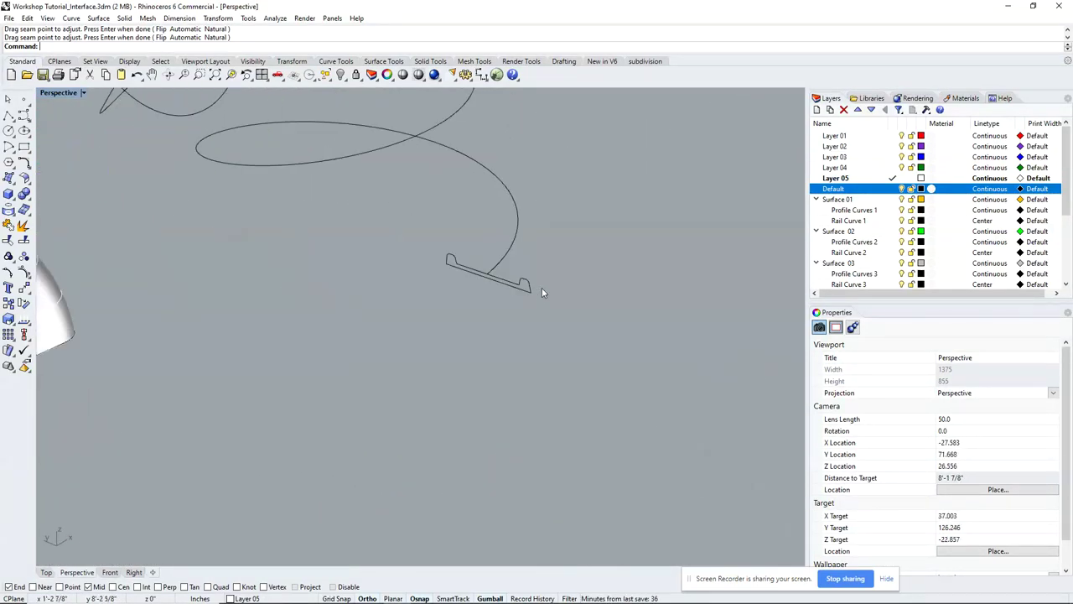
mouse_move(542, 290)
right_mouse_down()
mouse_move(542, 307)
mouse_move(577, 309)
mouse_move(536, 286)
right_mouse_up()
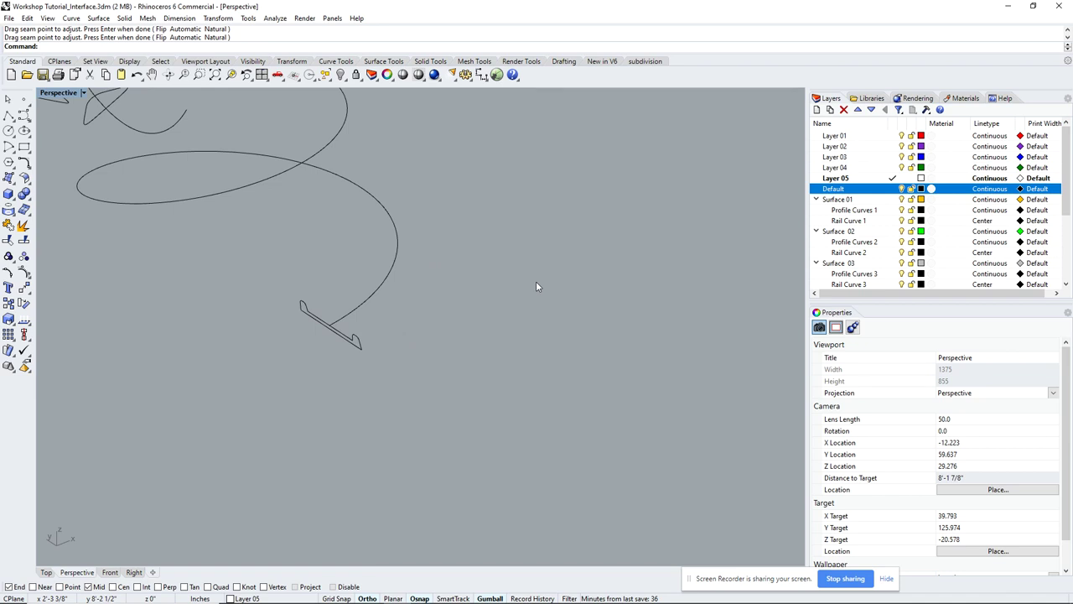
right_click_drag(427, 297, 421, 324)
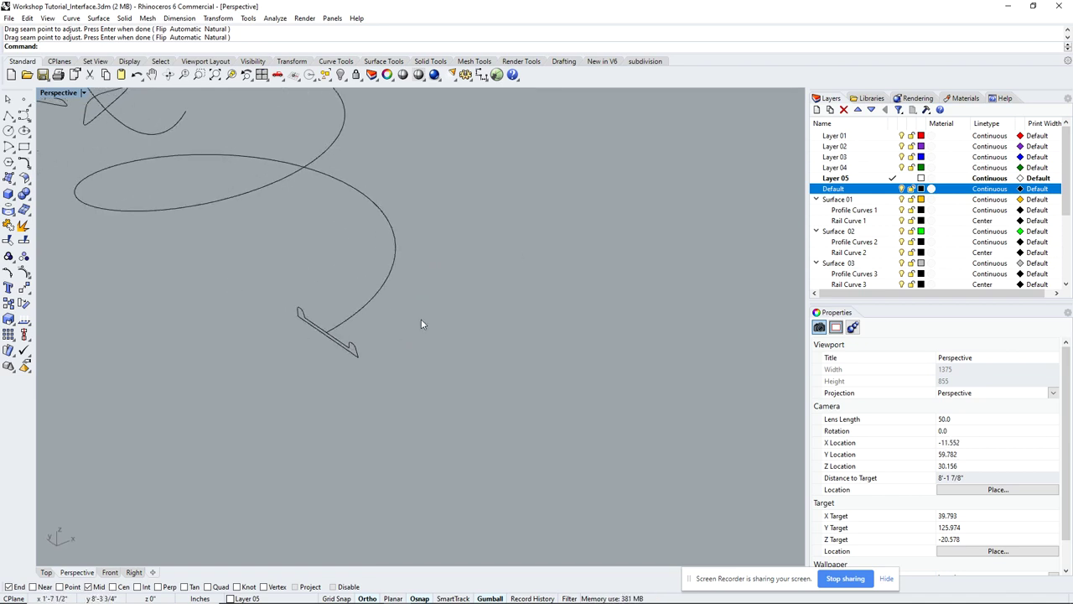
scroll(350, 323, "down", 4)
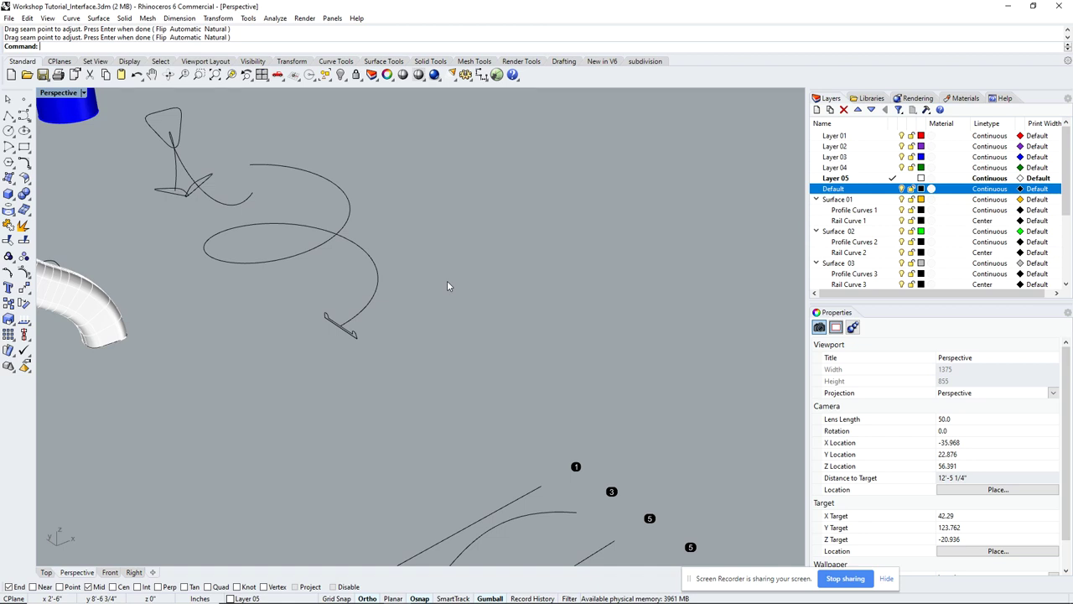
scroll(447, 286, "up", 2)
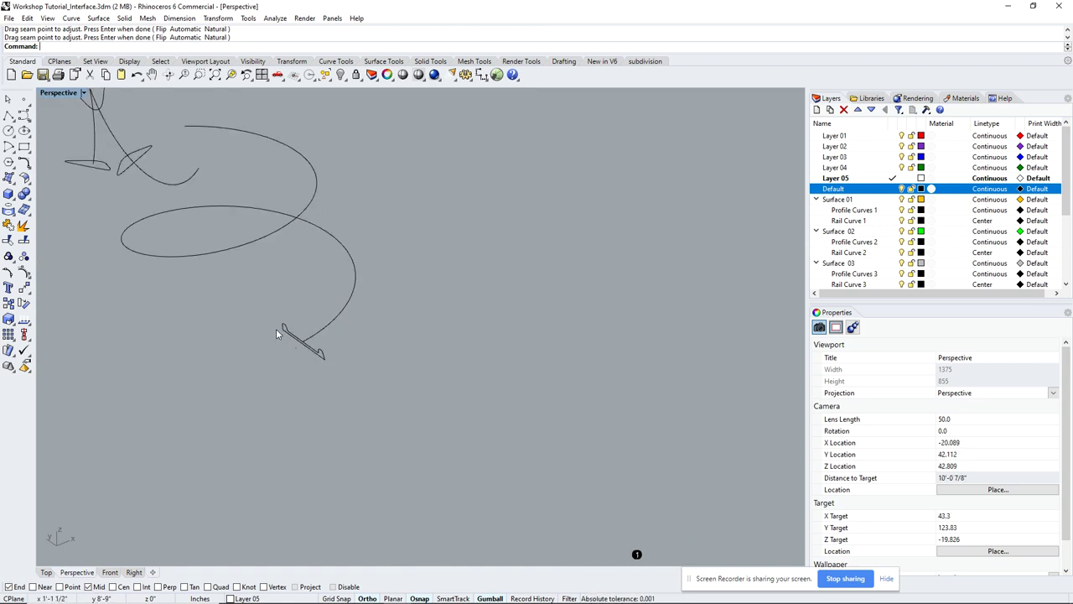
Preview a Sweep1 surface of the raised-edge profile along the spiral rail with the Freeform frame style.
type("Sweep1")
left_click(55, 57)
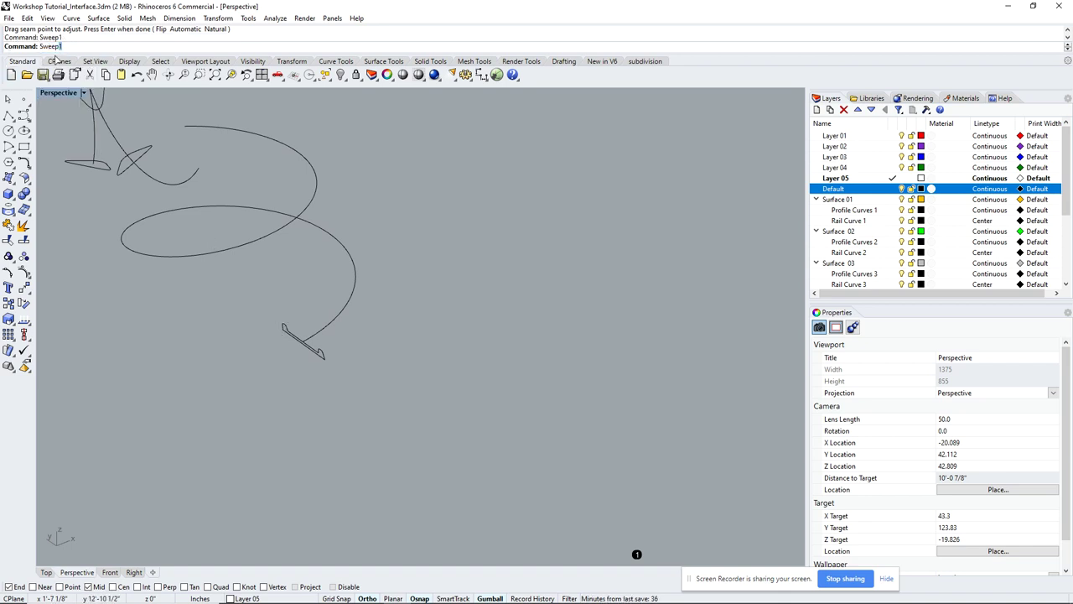
left_click(337, 318)
left_click(313, 351)
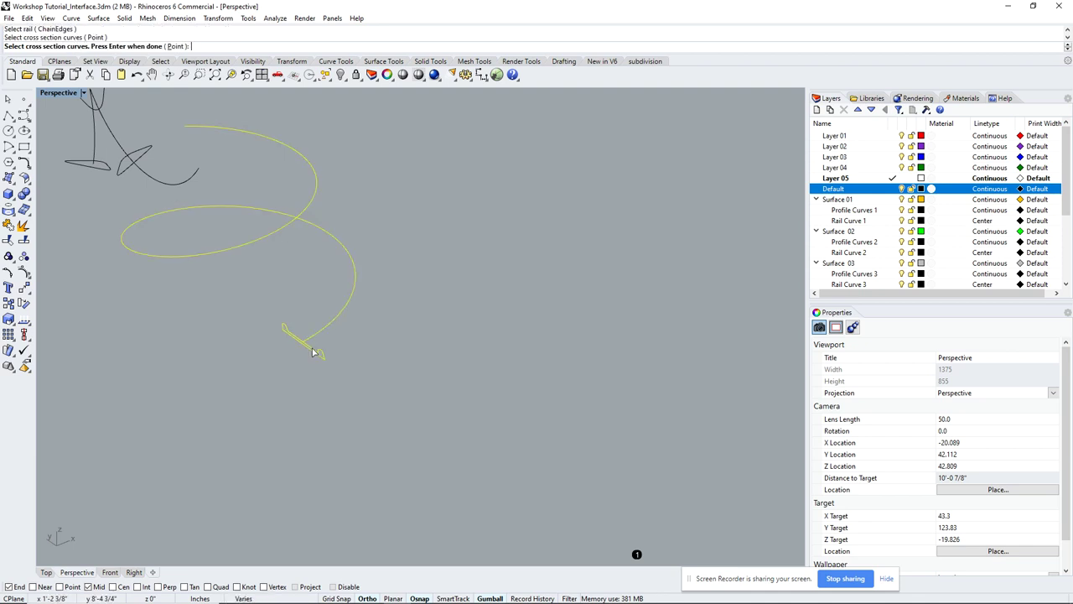
key("Return")
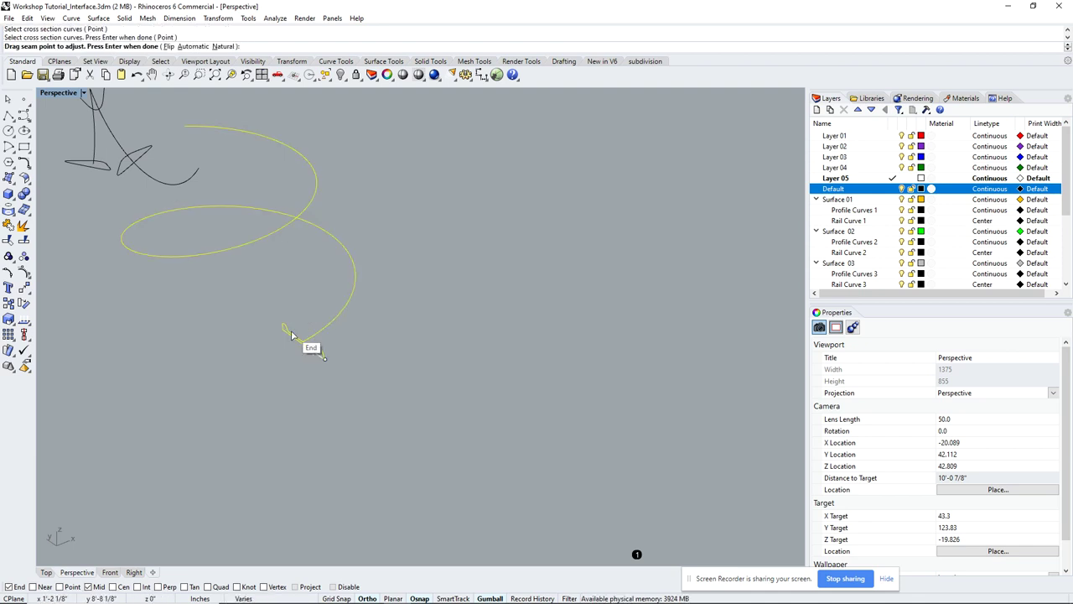
key("Return")
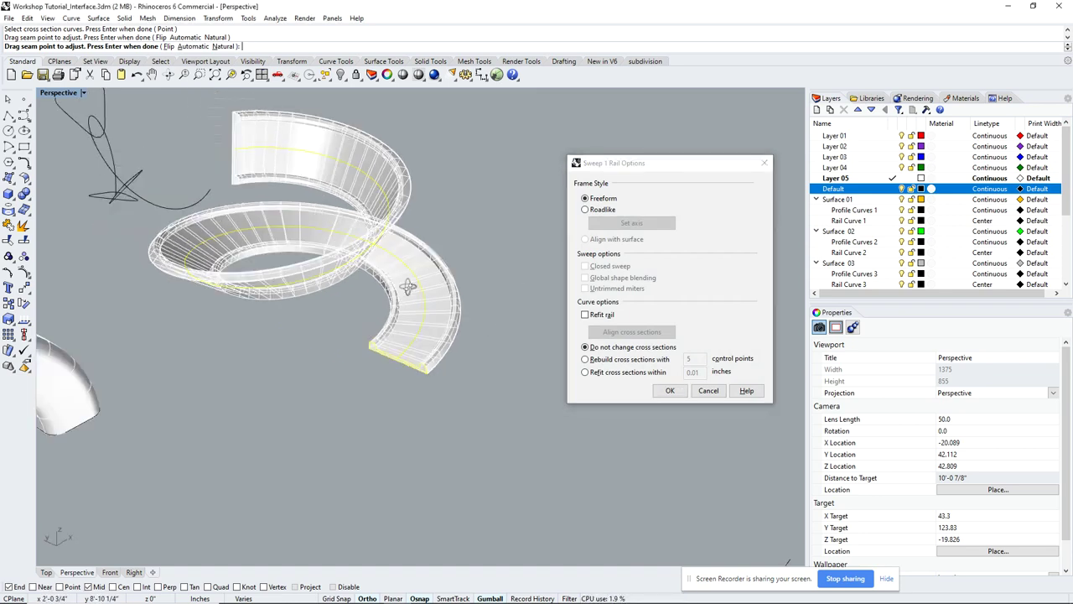
mouse_move(407, 287)
right_mouse_down()
mouse_move(365, 263)
mouse_move(365, 246)
right_mouse_up()
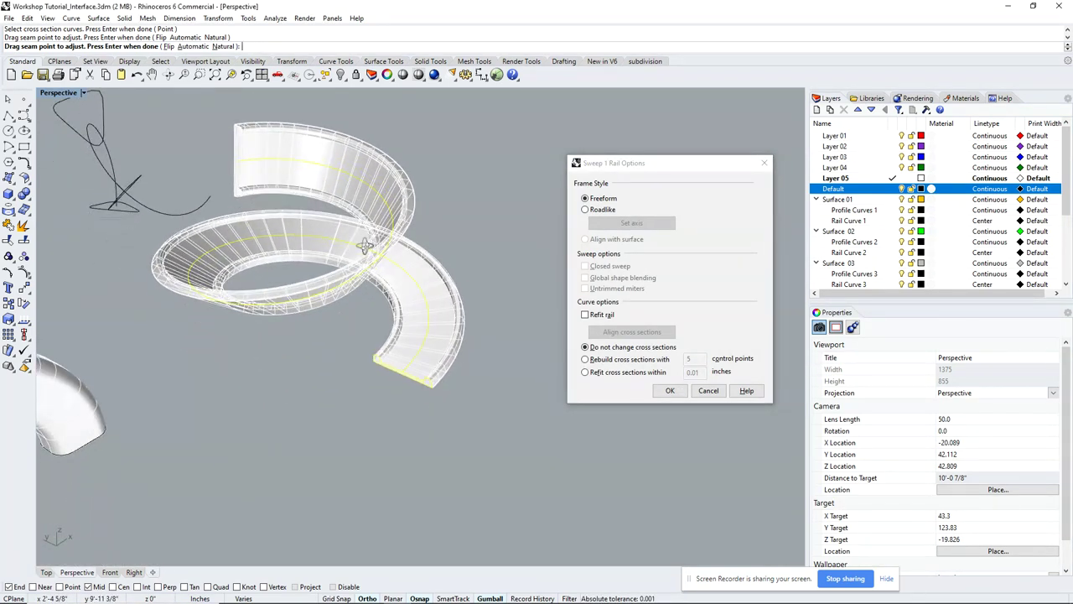
right_click_drag(392, 350, 408, 333)
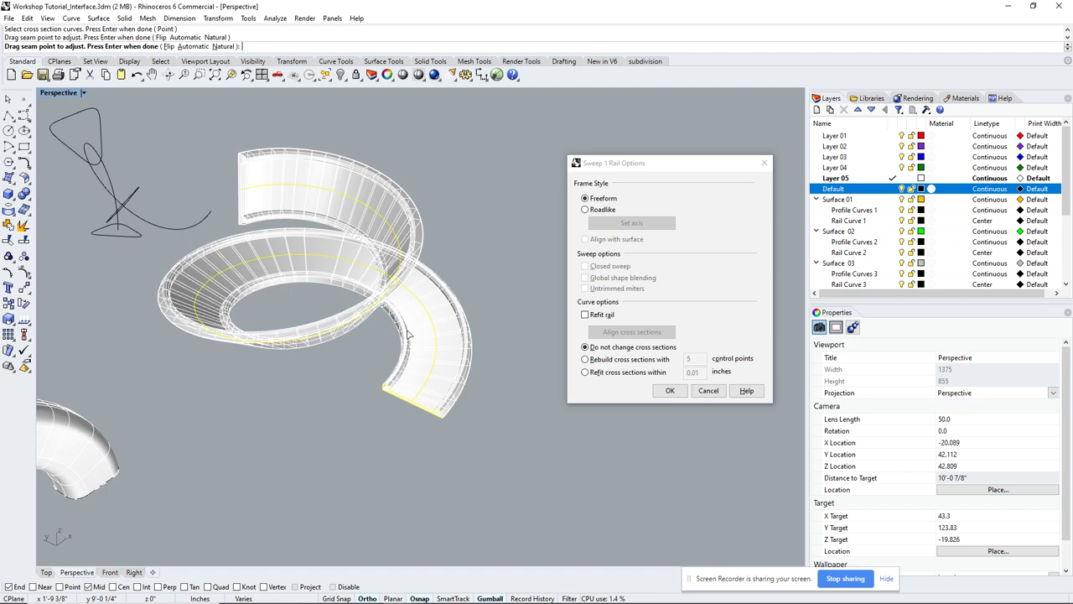
Compare the Roadlike and Freeform frame styles in the spiral sweep preview, and cancel the sweep.
left_click(586, 210)
right_click_drag(451, 289, 398, 262)
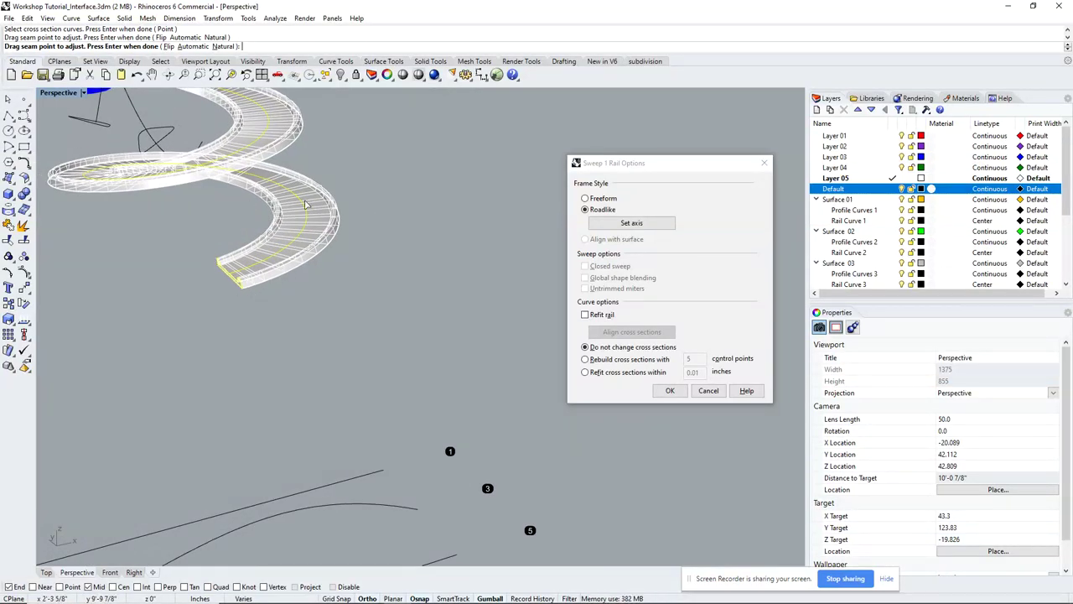
right_click_drag(232, 213, 265, 225)
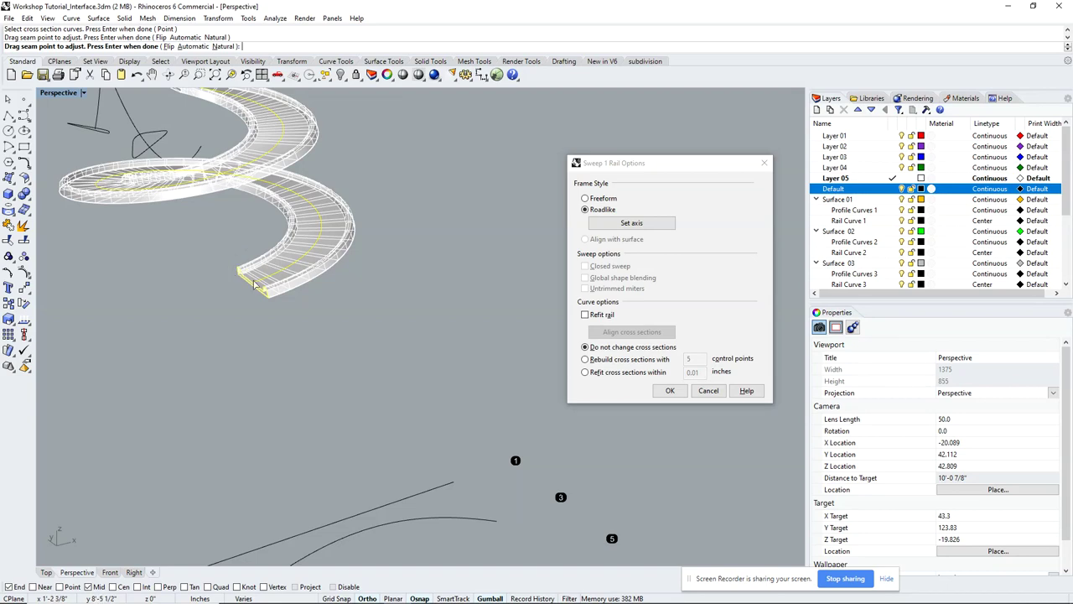
left_click(584, 198)
right_click_drag(252, 268, 286, 260)
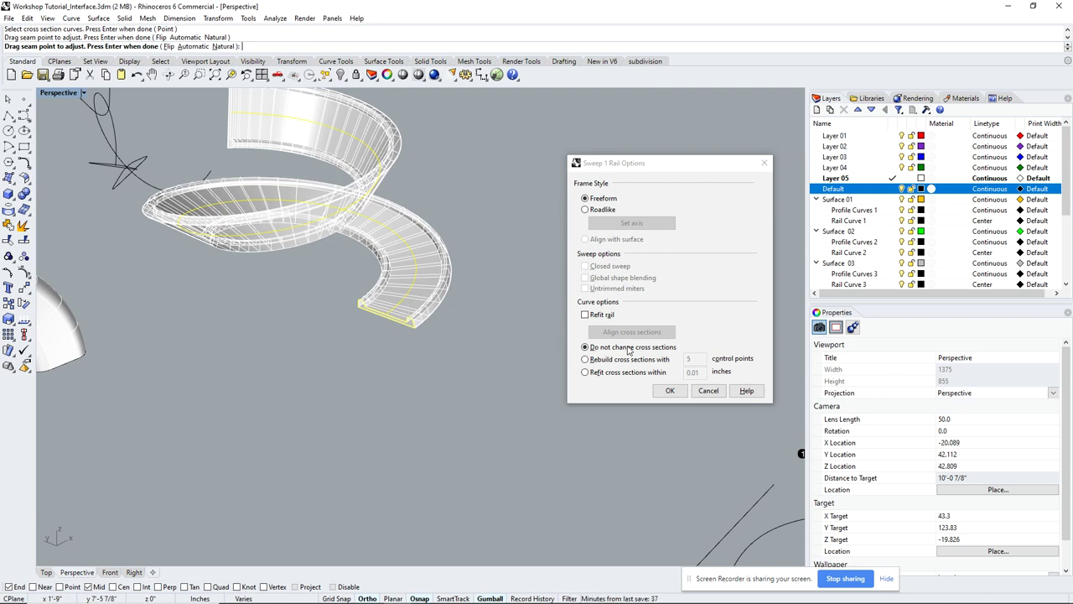
left_click(706, 390)
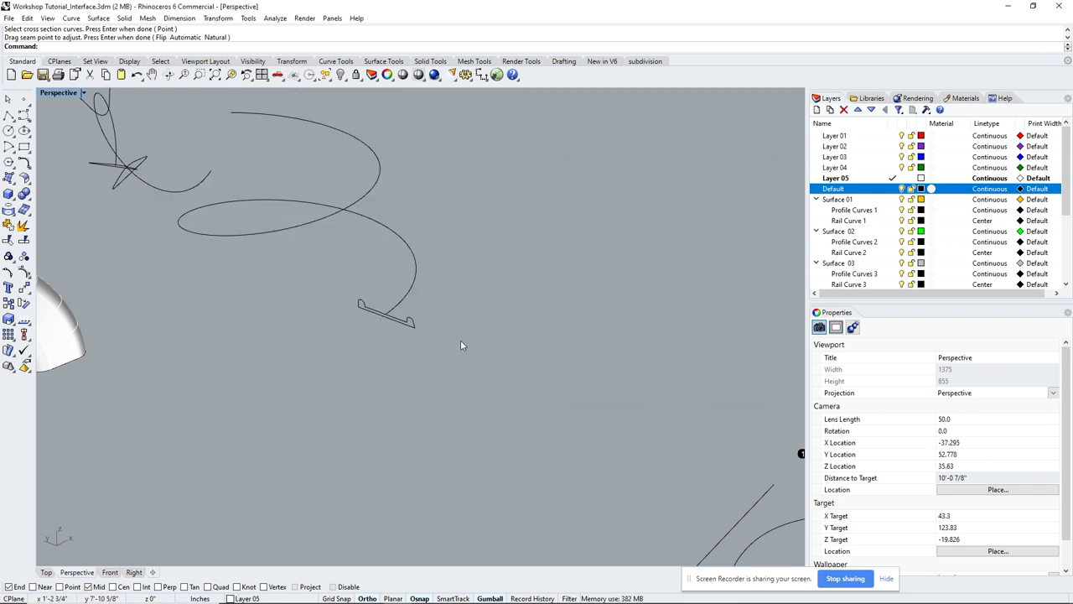
Sweep the raised-edge profile along the spiral rail with Sweep1, using the Freeform frame style and unchanged cross sections.
right_click(419, 321)
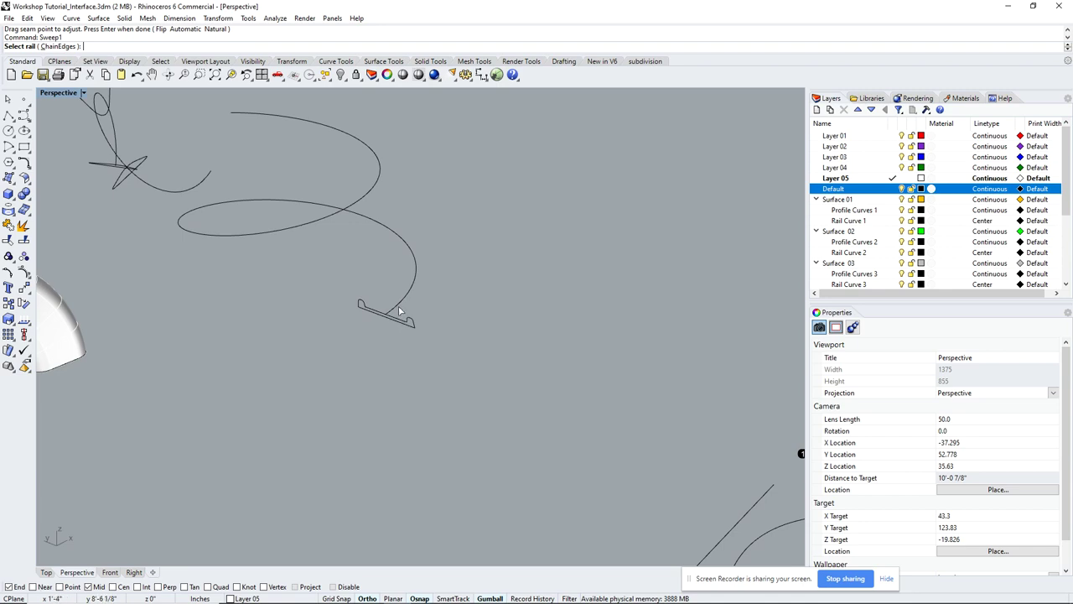
left_click(399, 311)
left_click(402, 315)
right_click(398, 317)
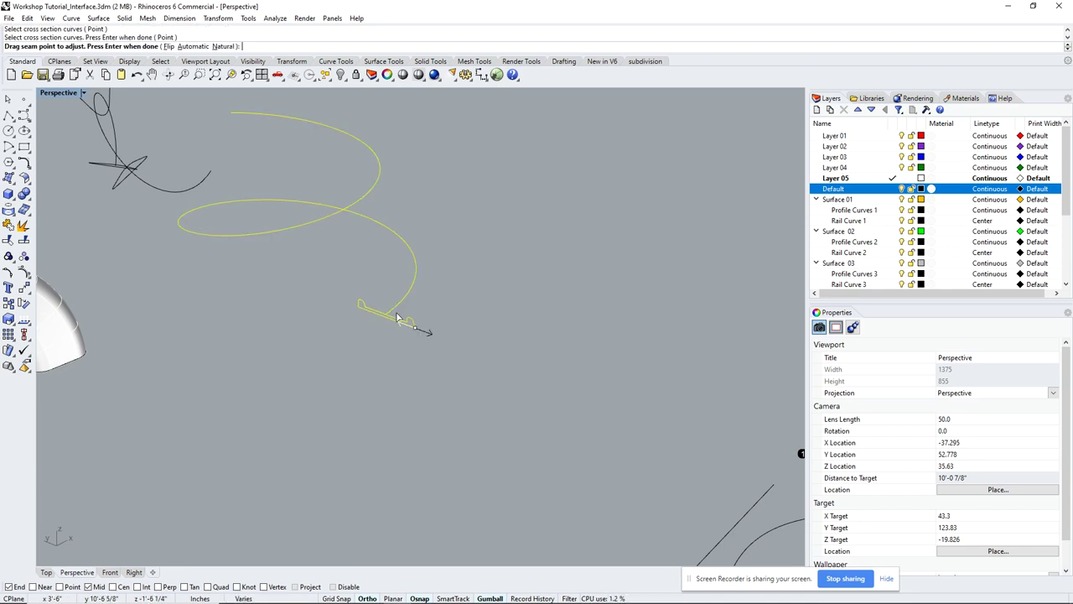
right_click(398, 317)
key("Return")
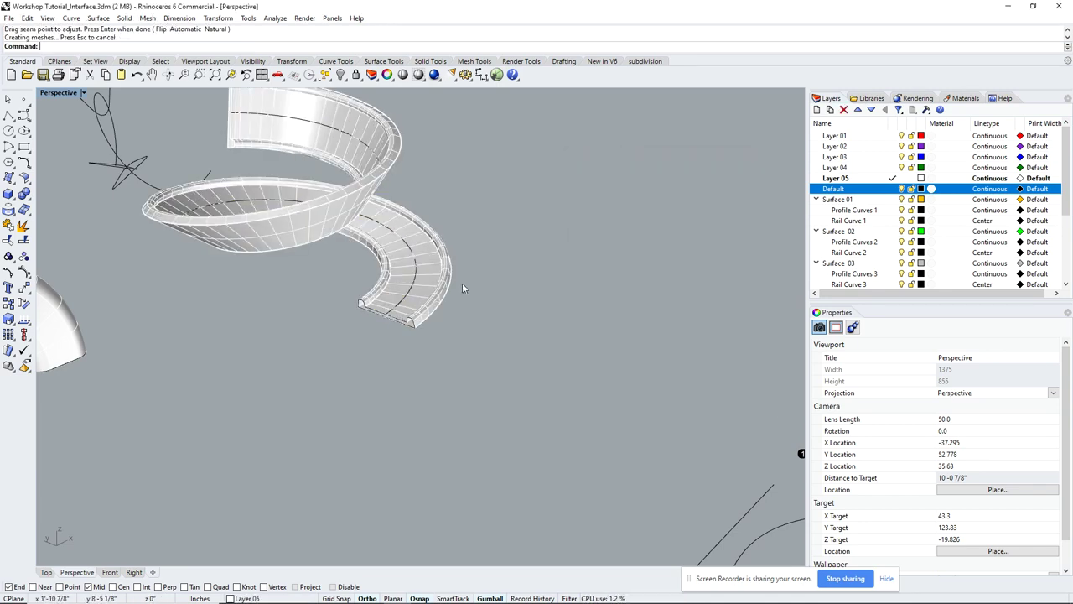
scroll(462, 288, "down", 3)
scroll(503, 336, "up", 5)
key("Return")
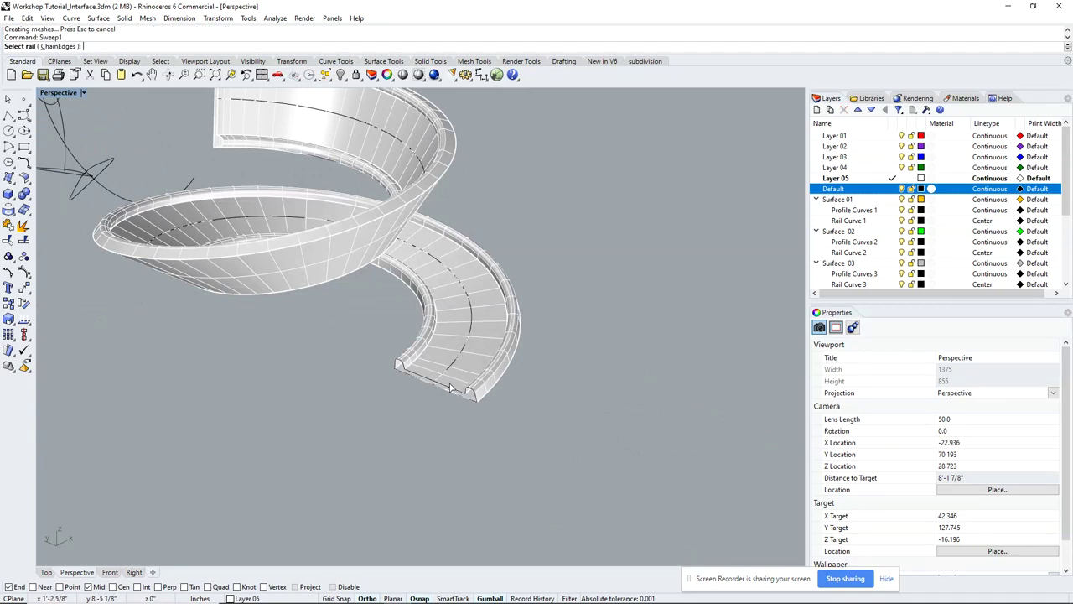
left_click(450, 387)
key("Escape")
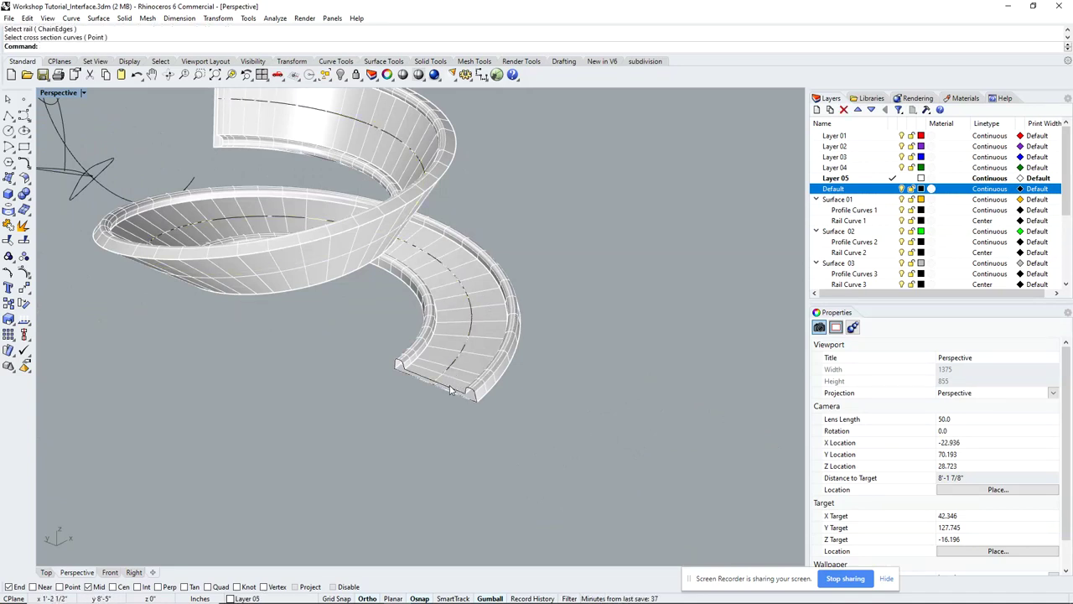
key("Return")
left_click(449, 389)
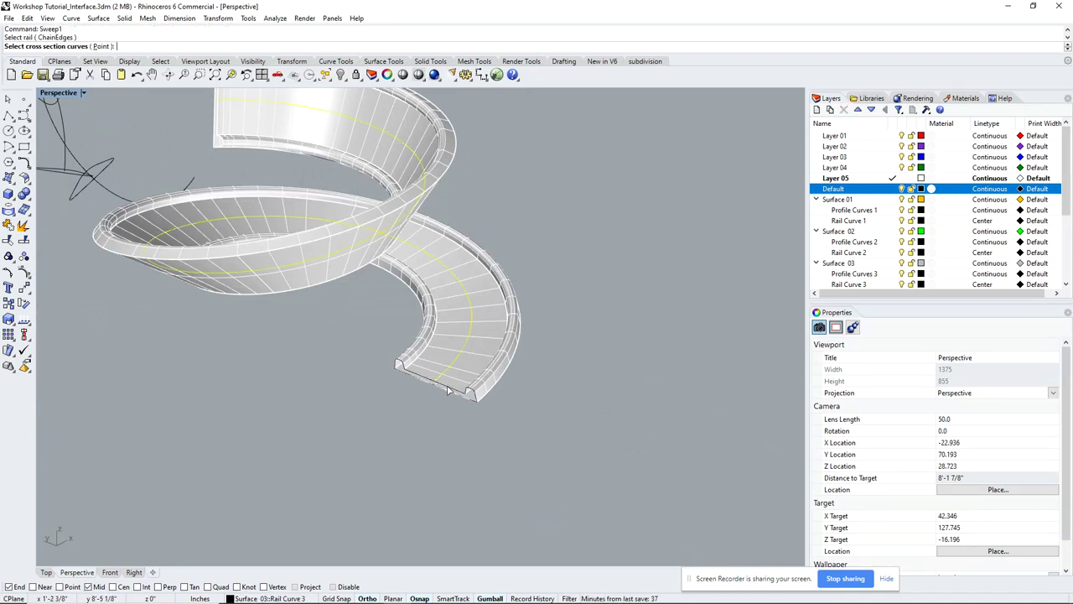
key("Escape")
Create a sphere with a radius of about 11 inches in the empty space beside the spiral sweep.
mouse_move(642, 354)
right_mouse_down()
mouse_move(625, 351)
mouse_move(659, 342)
right_mouse_up()
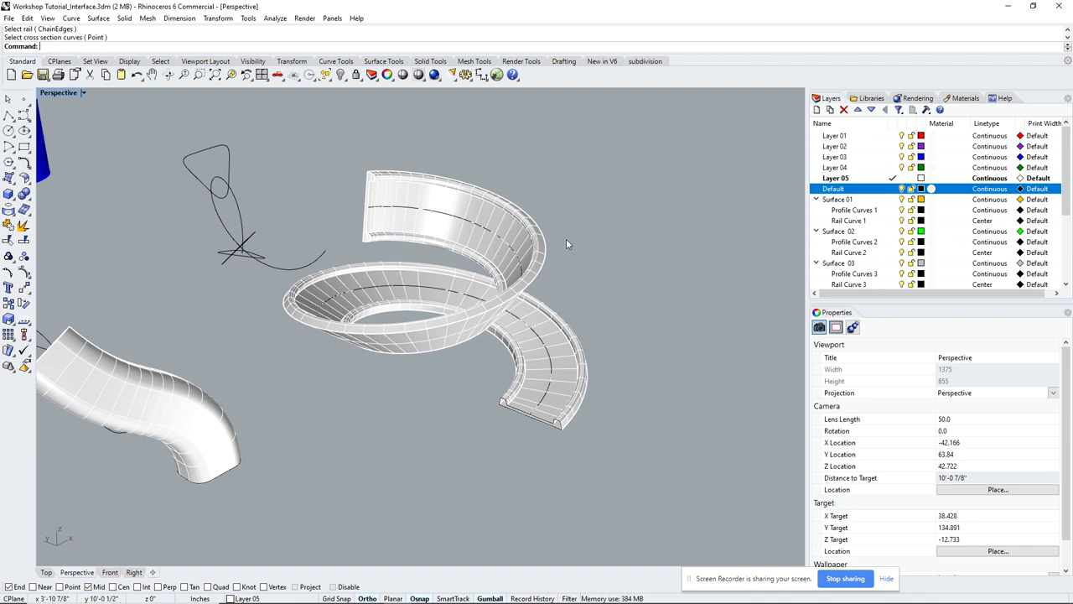
left_click(8, 194)
left_click(57, 202)
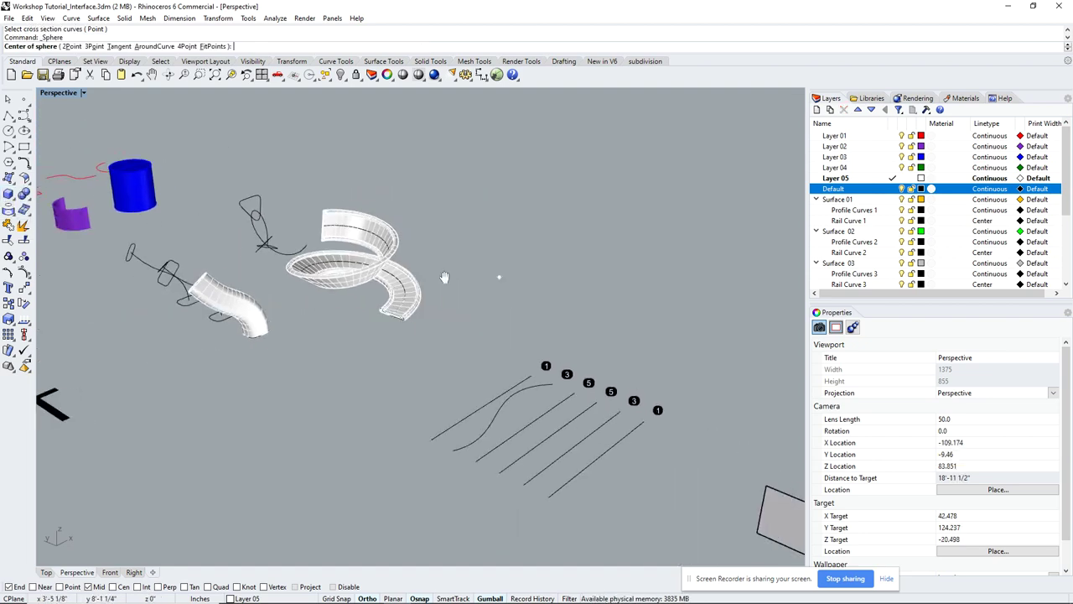
left_click(13, 202)
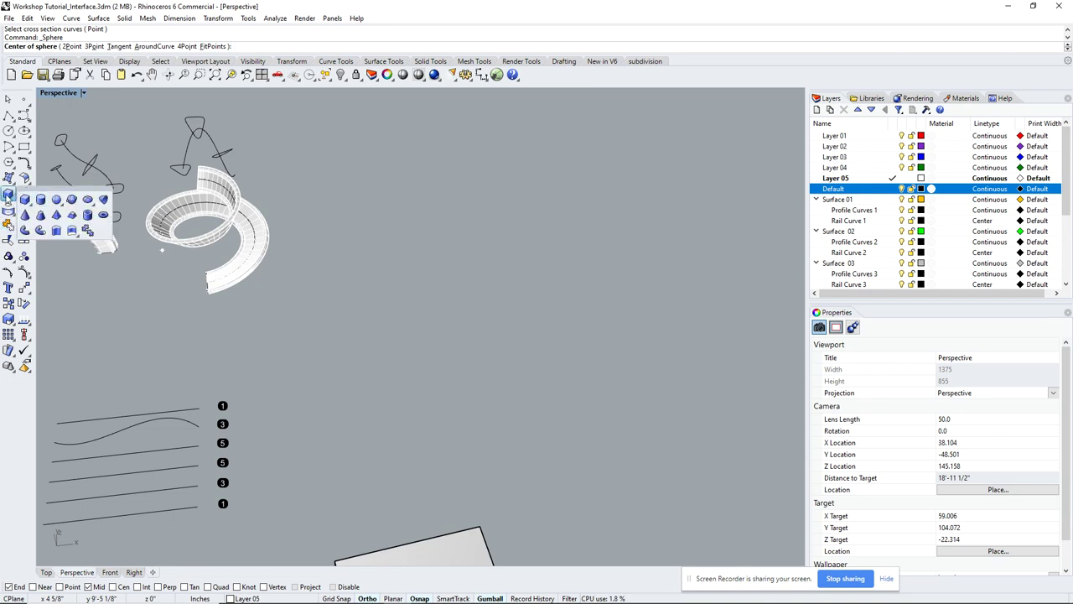
left_click(6, 196)
left_click(57, 205)
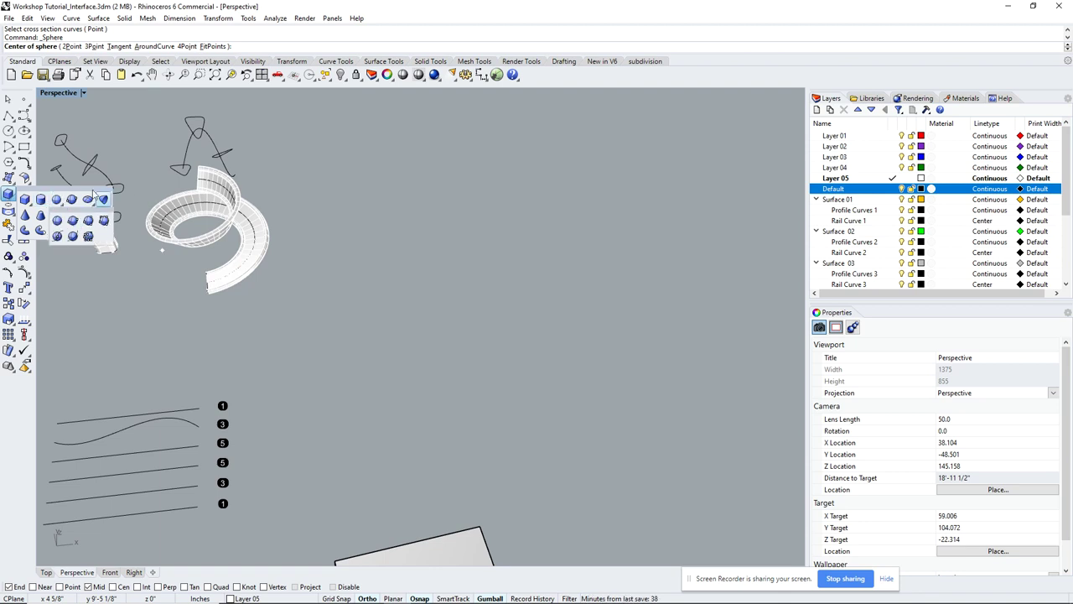
left_click(57, 220)
left_click(402, 257)
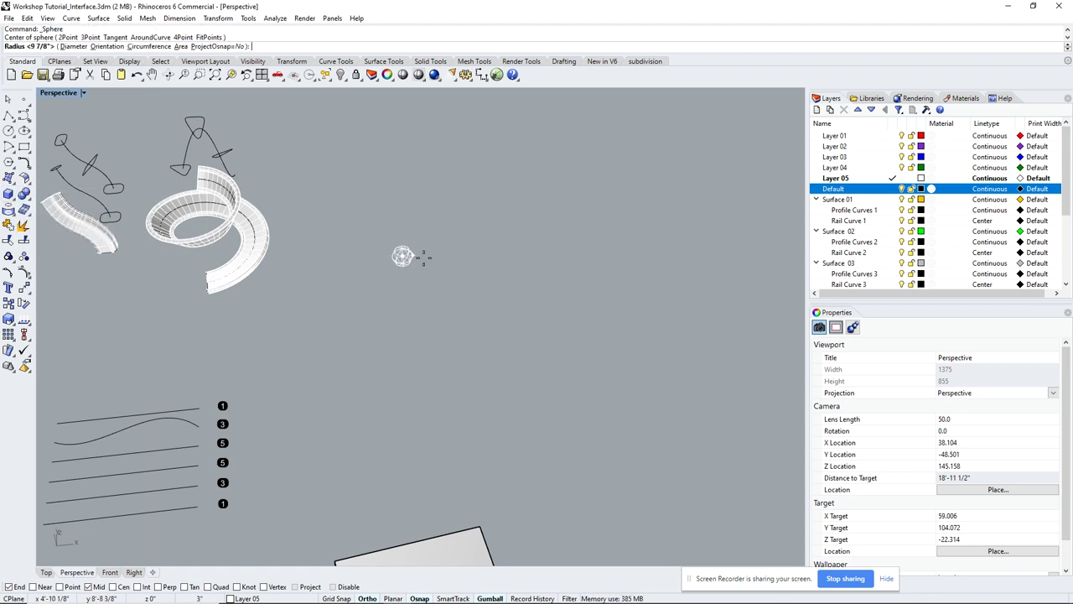
left_click(455, 260)
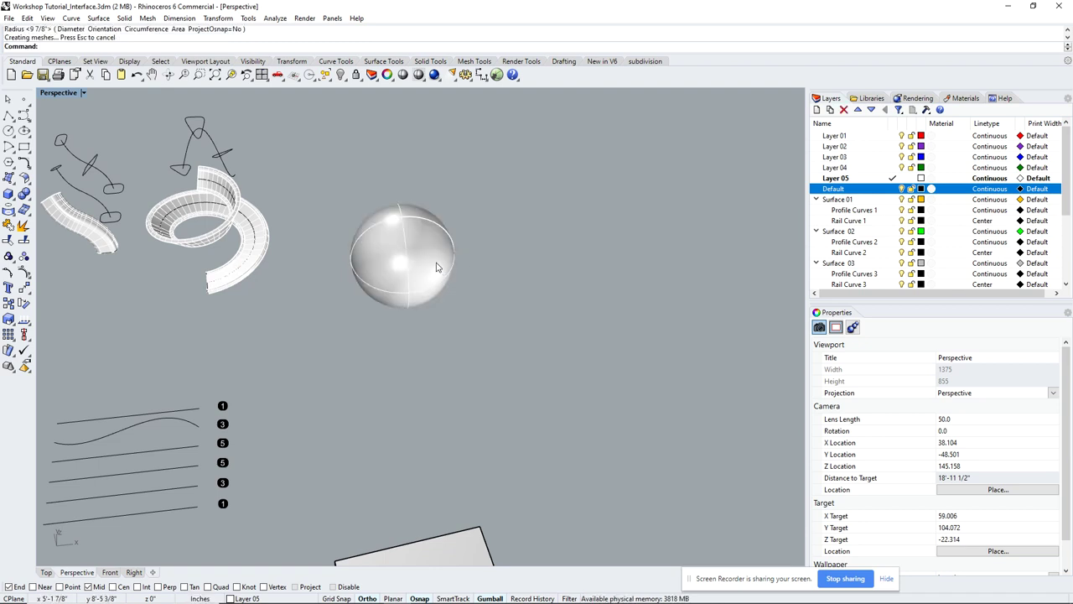
Add four more spheres of varying size in a row leading away from the first sphere and the spiral.
key("Return")
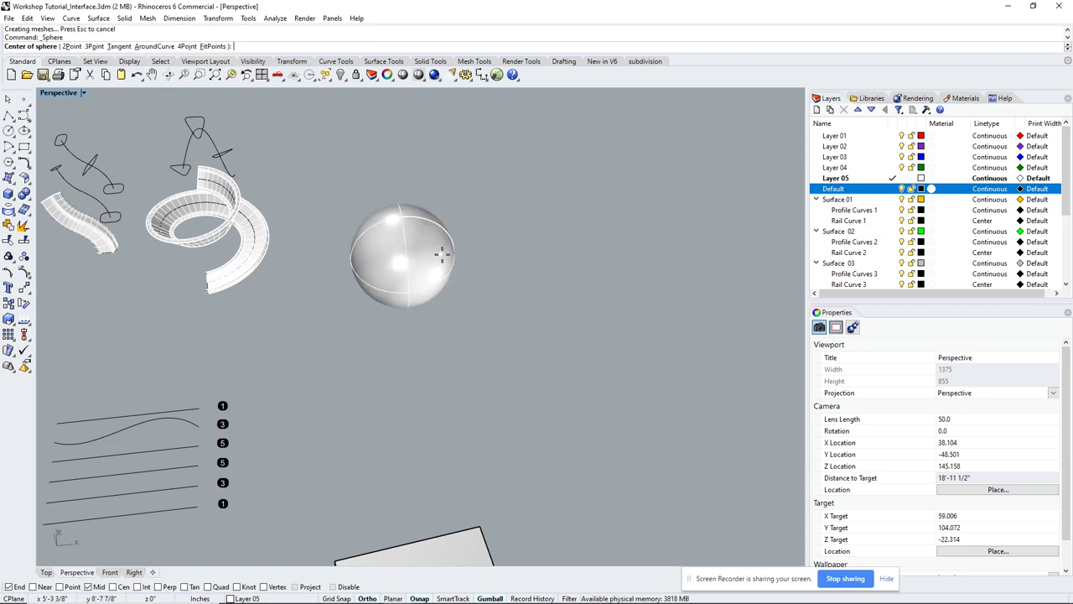
left_click(469, 262)
left_click(497, 264)
key("Return")
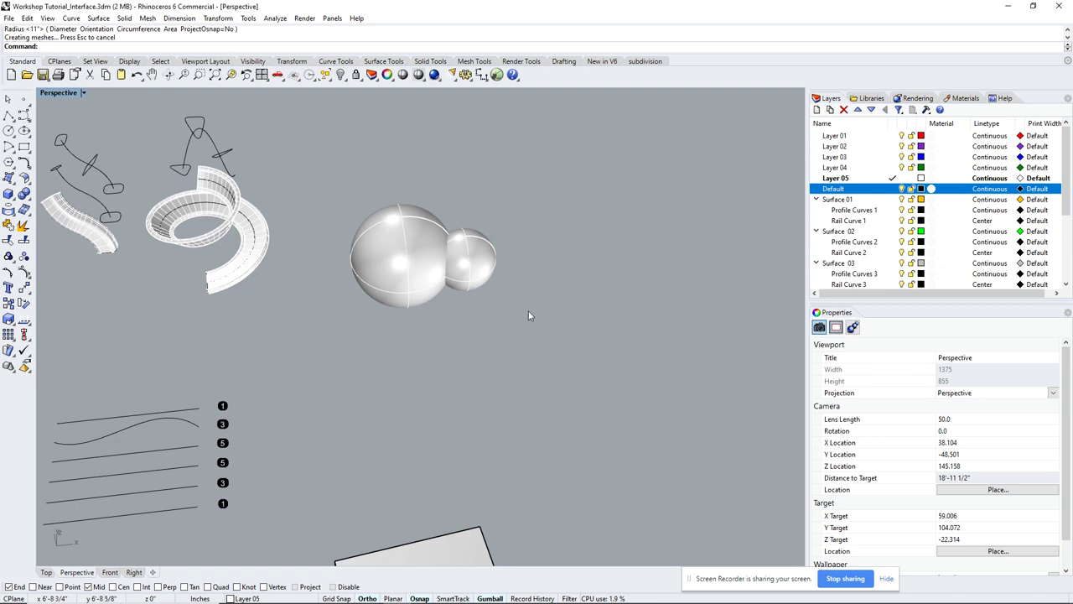
left_click(507, 295)
left_click(563, 289)
key("Return")
left_click(588, 312)
left_click(639, 321)
key("Return")
left_click(673, 332)
left_click(726, 334)
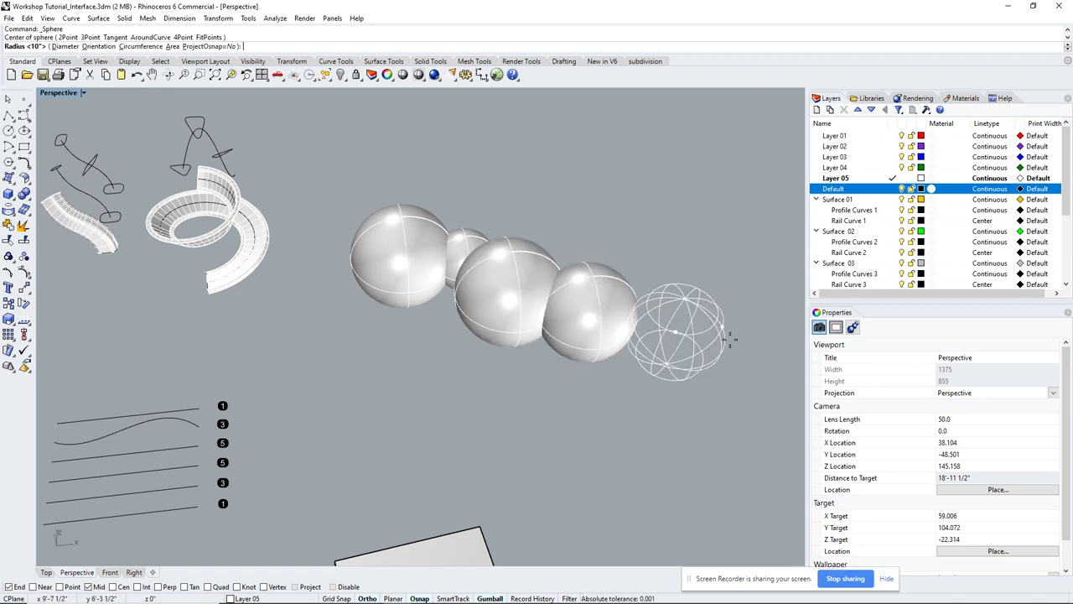
Add four larger spheres in an arc from the row's far end back to above the first sphere.
key("Return")
left_click(726, 288)
left_click(658, 242)
key("Return")
left_click(623, 204)
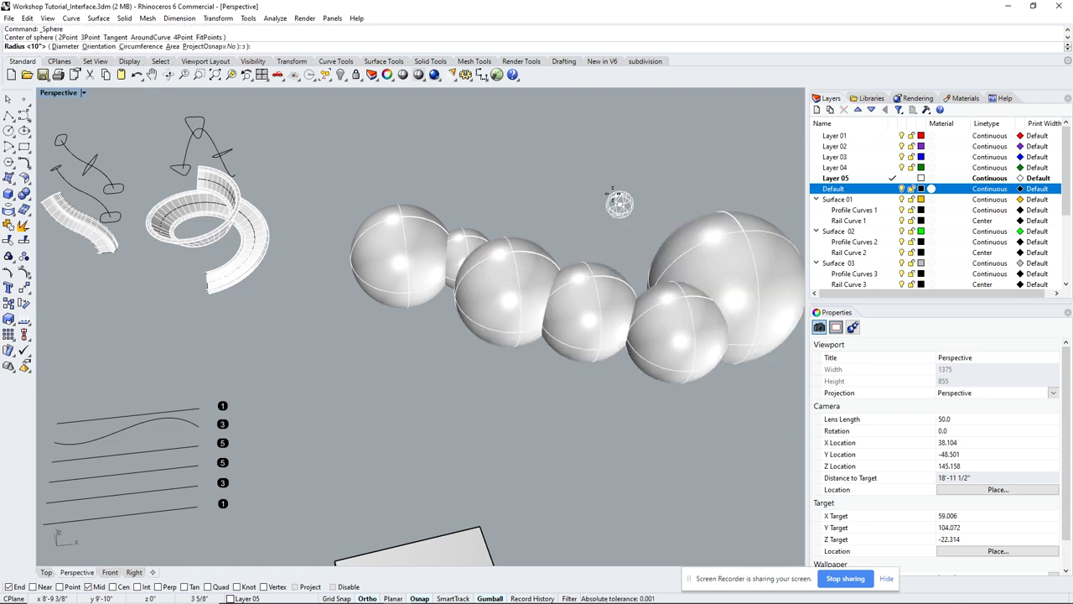
left_click(553, 192)
key("Return")
left_click(533, 166)
left_click(481, 143)
key("Return")
left_click(438, 165)
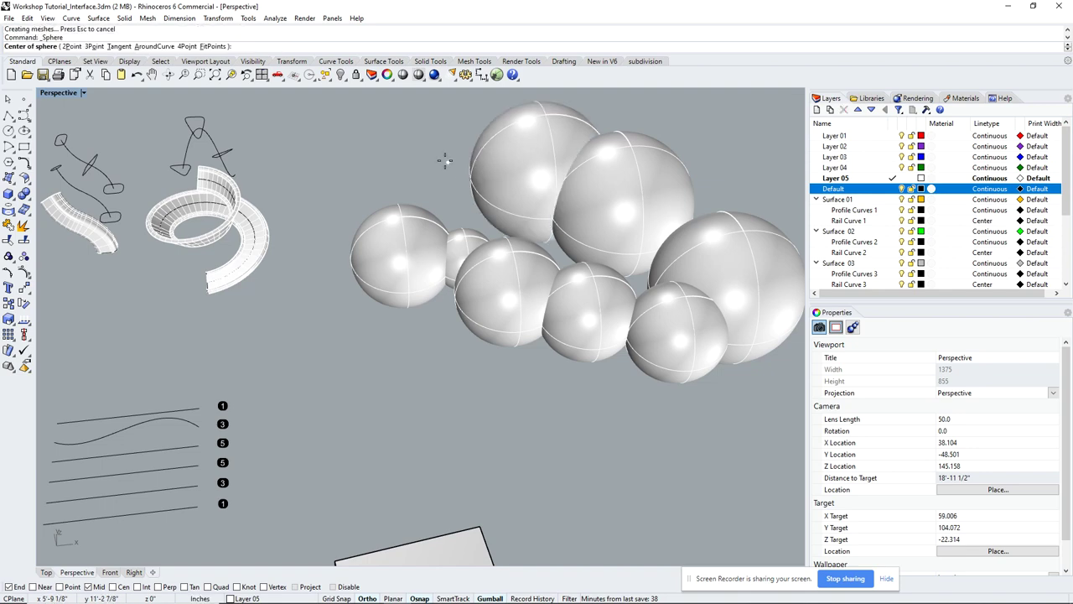
left_click(379, 126)
Add a large sphere, about 1'-4 1/8" in radius, in front of the row and a small sphere beside it.
key("Return")
left_click(505, 357)
left_click(493, 312)
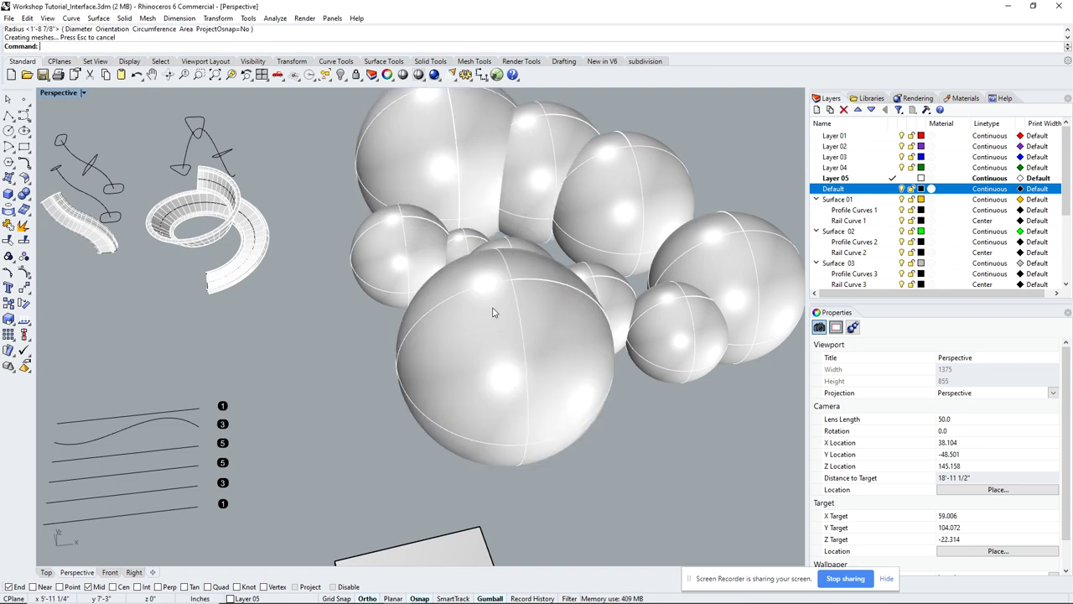
left_click(635, 394)
key("Return")
left_click(640, 390)
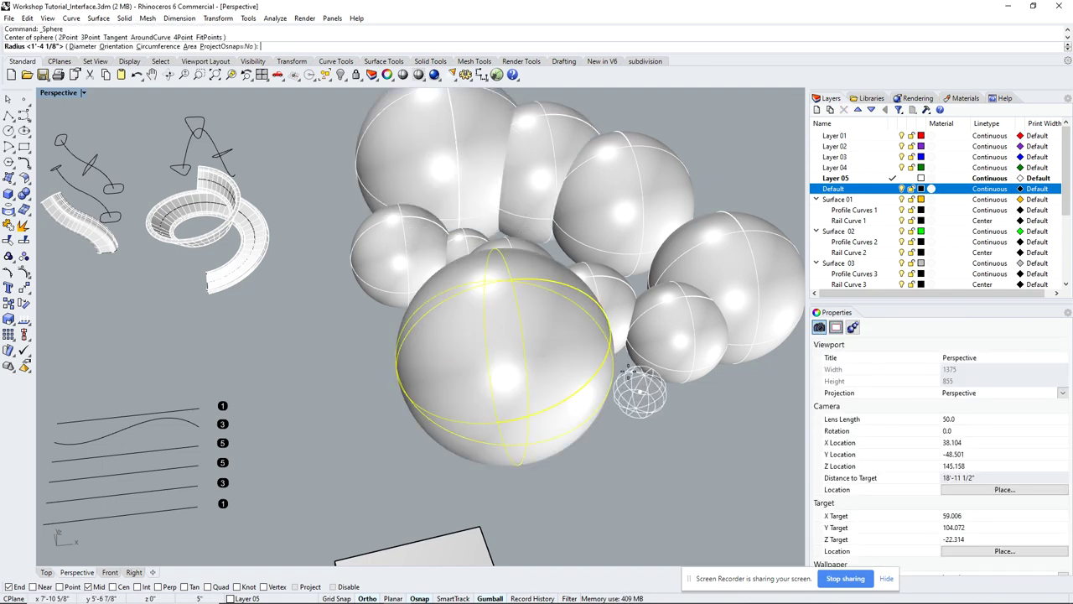
left_click(639, 380)
key("Escape")
Select all the practice spheres together and delete them.
scroll(634, 394, "down", 4)
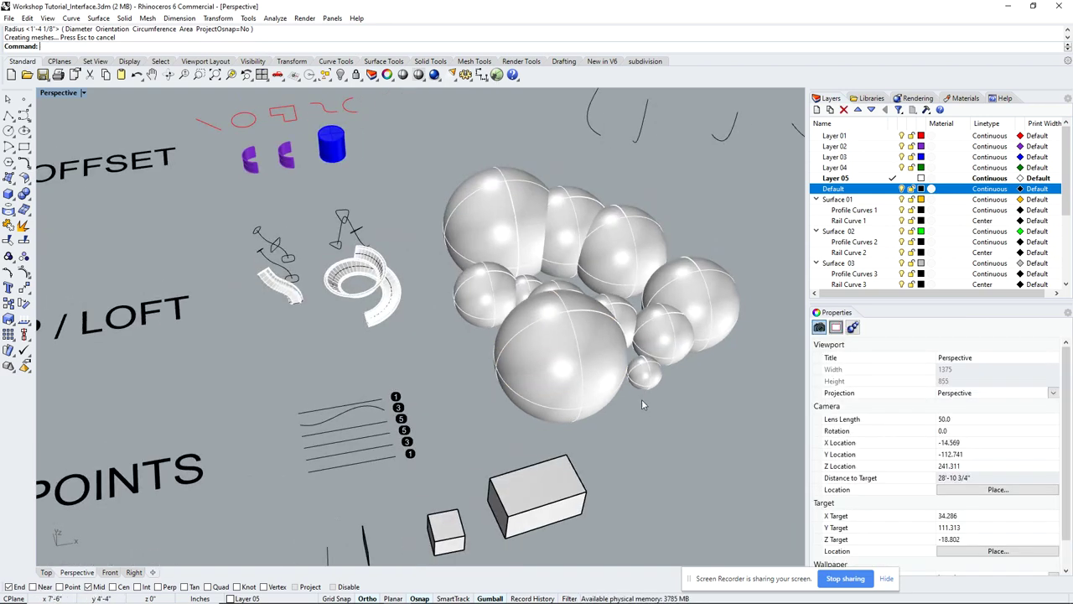
left_click_drag(668, 419, 496, 210)
key("Delete")
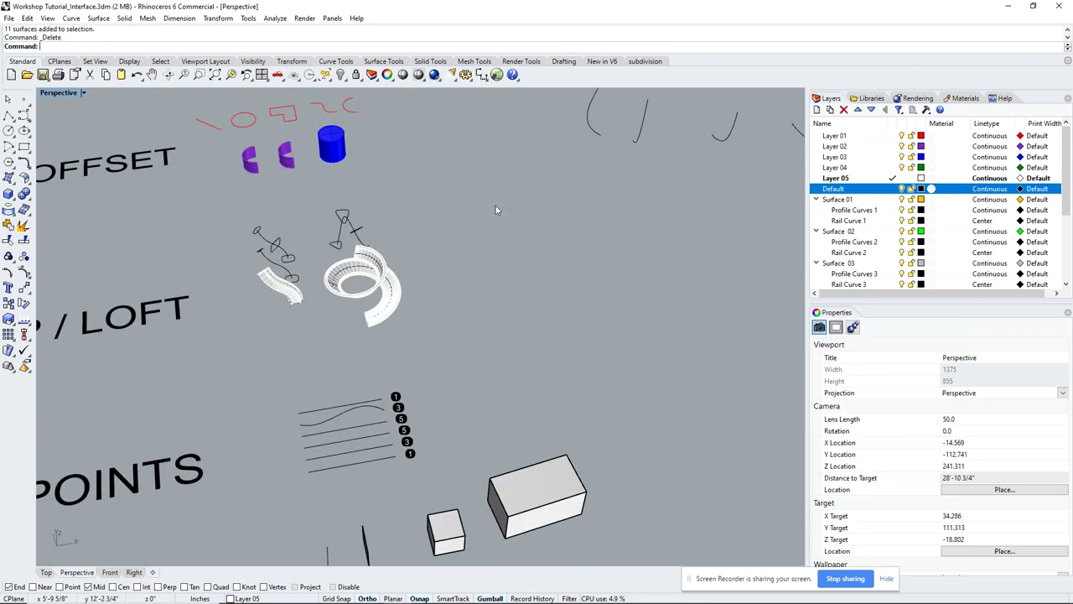
Examine the sweep curves and the separate row of open hull curves, highlighting the whole row and its end curve.
scroll(500, 302, "up", 8)
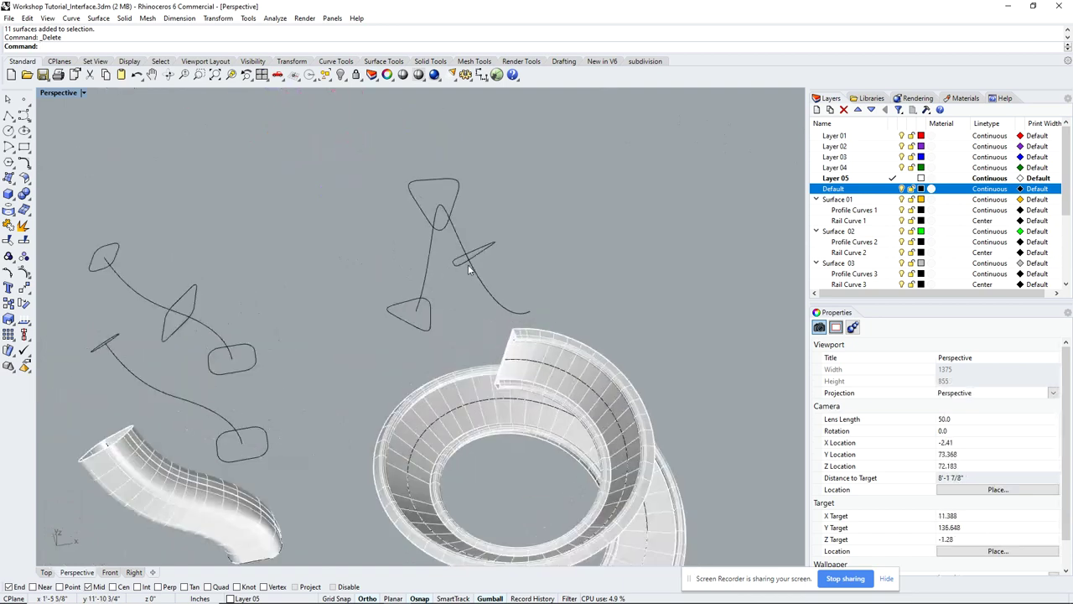
scroll(475, 329, "down", 8)
right_click_drag(474, 329, 450, 369)
scroll(449, 370, "down", 5)
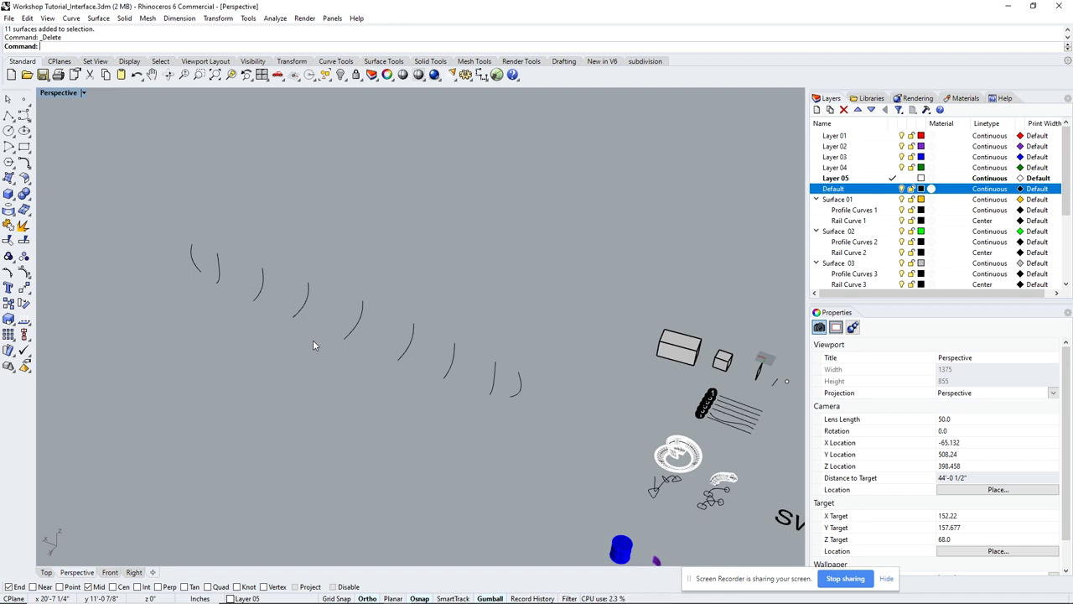
right_click_drag(380, 318, 546, 333)
left_click_drag(551, 329, 375, 279)
right_click_drag(522, 319, 550, 323)
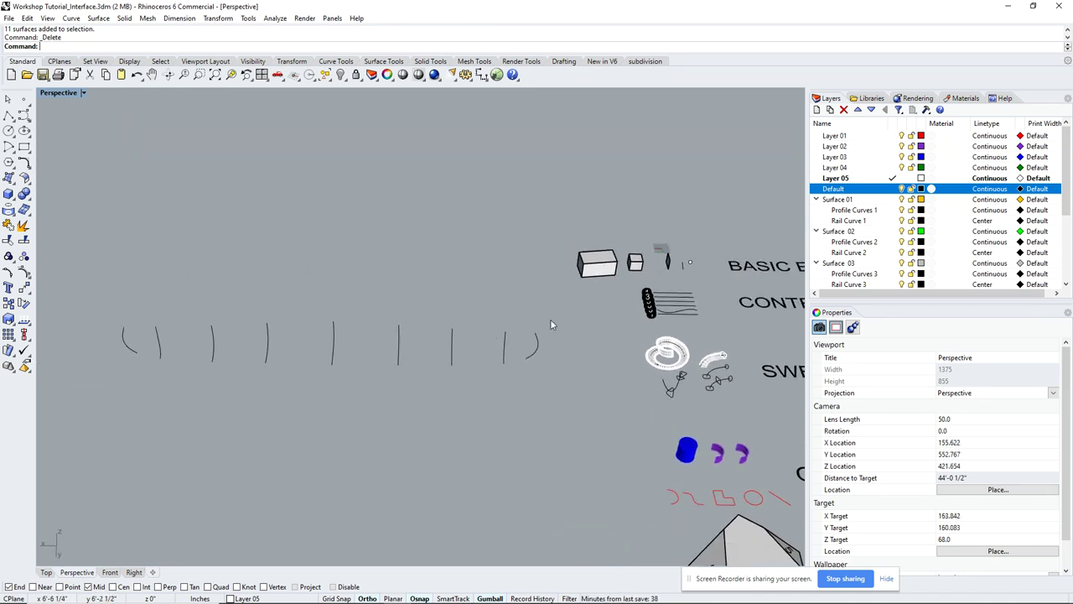
left_click_drag(550, 323, 117, 347)
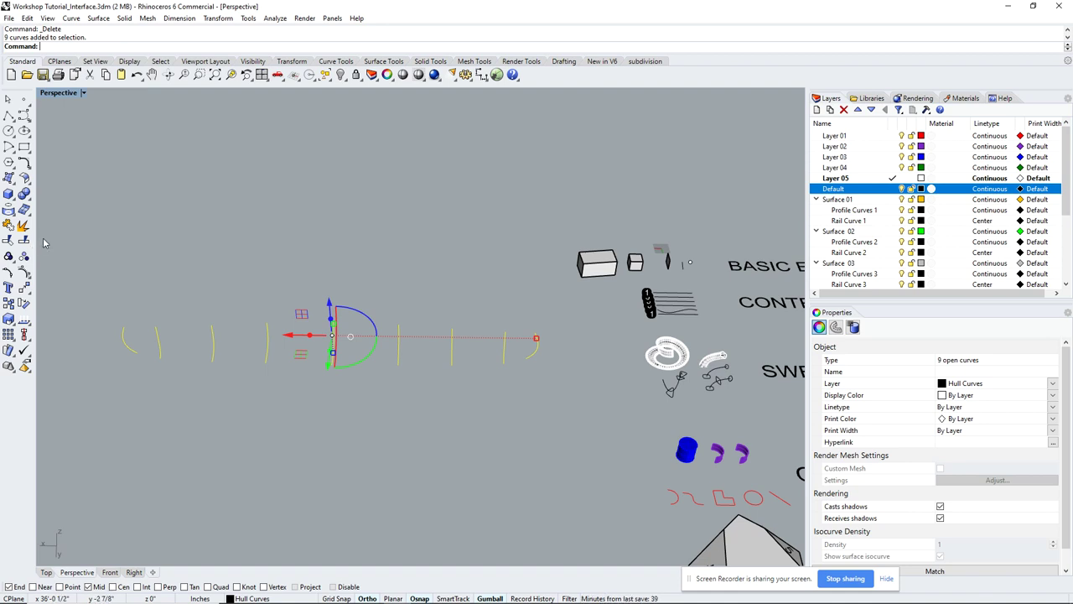
left_click(339, 254)
right_click_drag(495, 355, 537, 379)
left_click(537, 379)
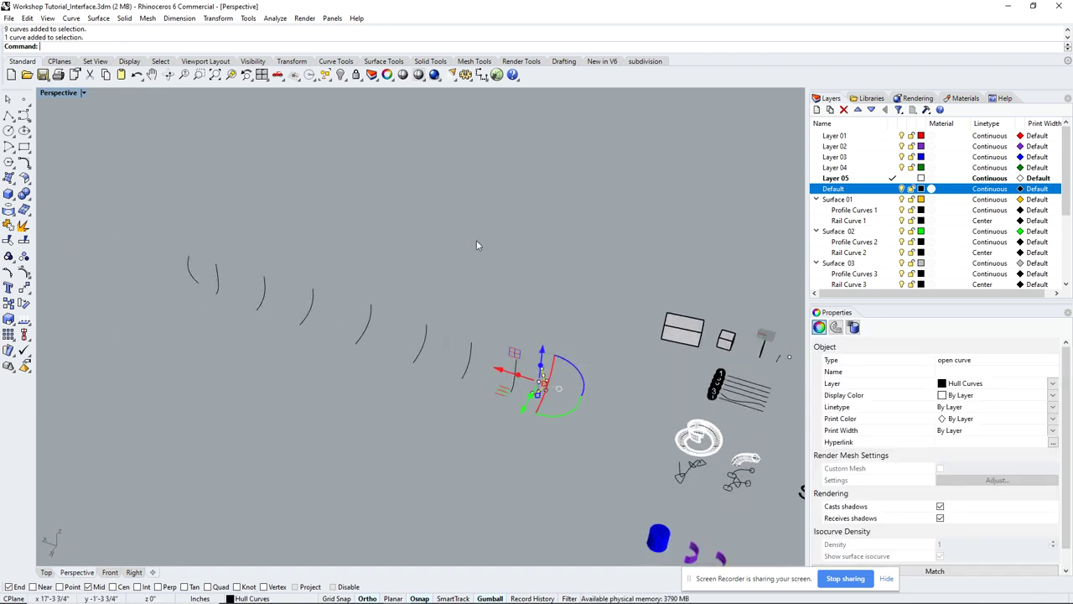
left_click(489, 295)
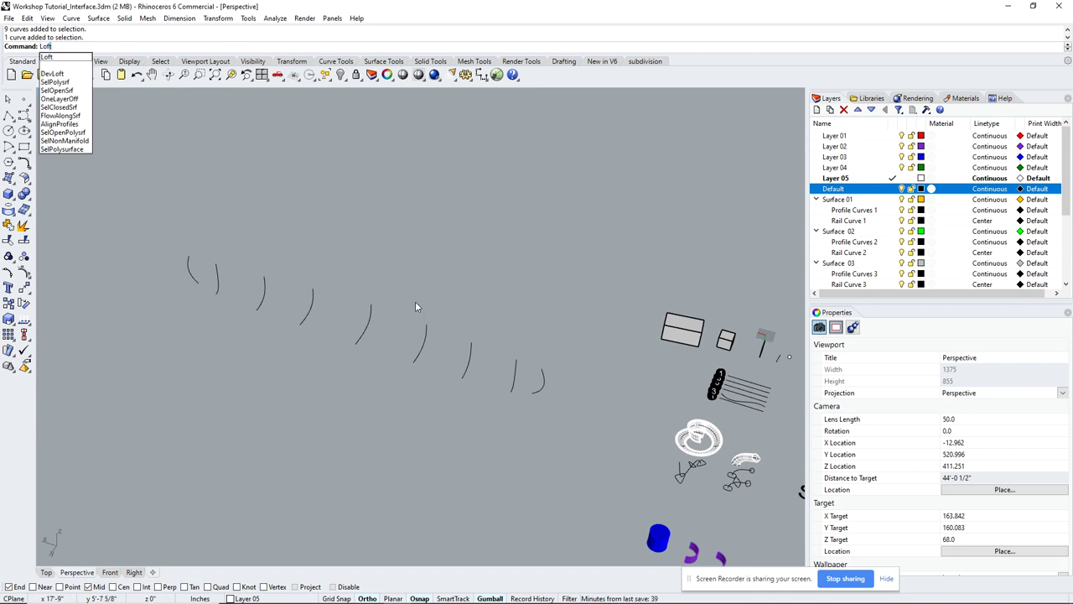
Preview a Normal-style Loft through five of the hull curves, skipping the others, and cancel it.
key("Return")
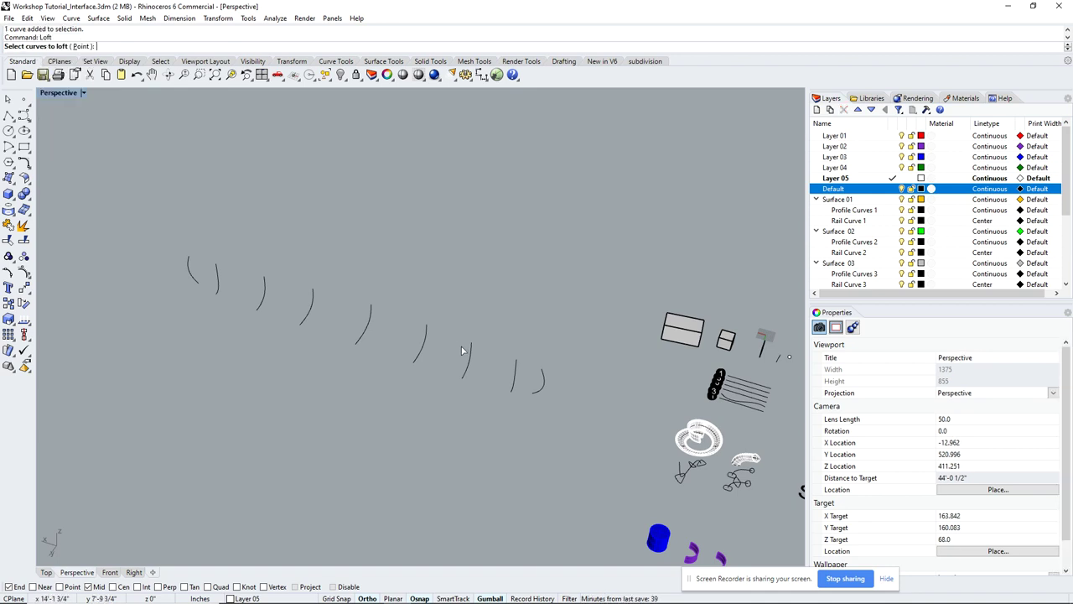
left_click(541, 382)
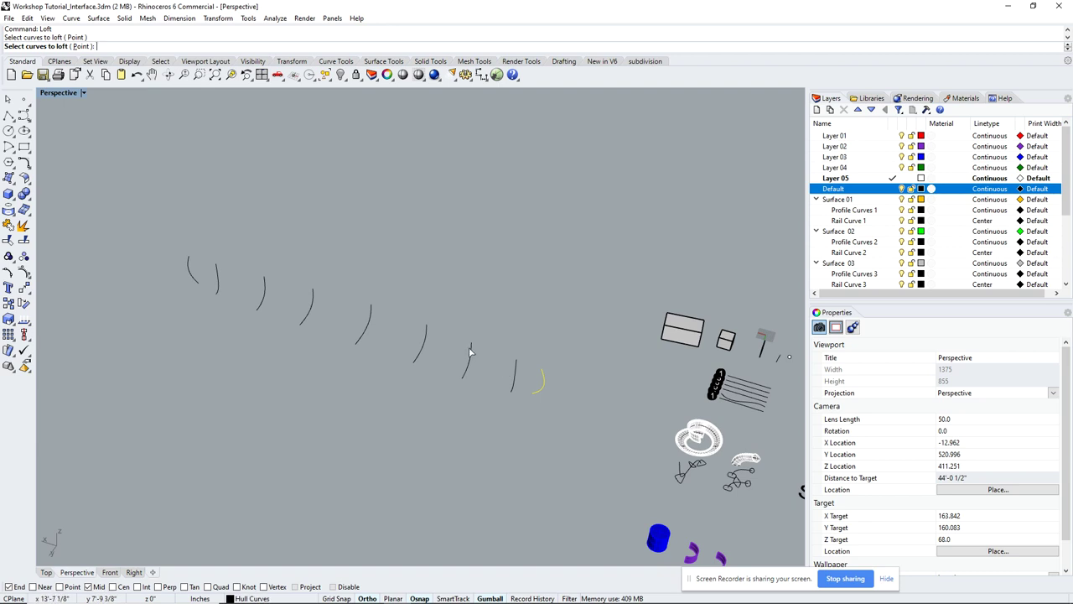
left_click(470, 352)
left_click(369, 317)
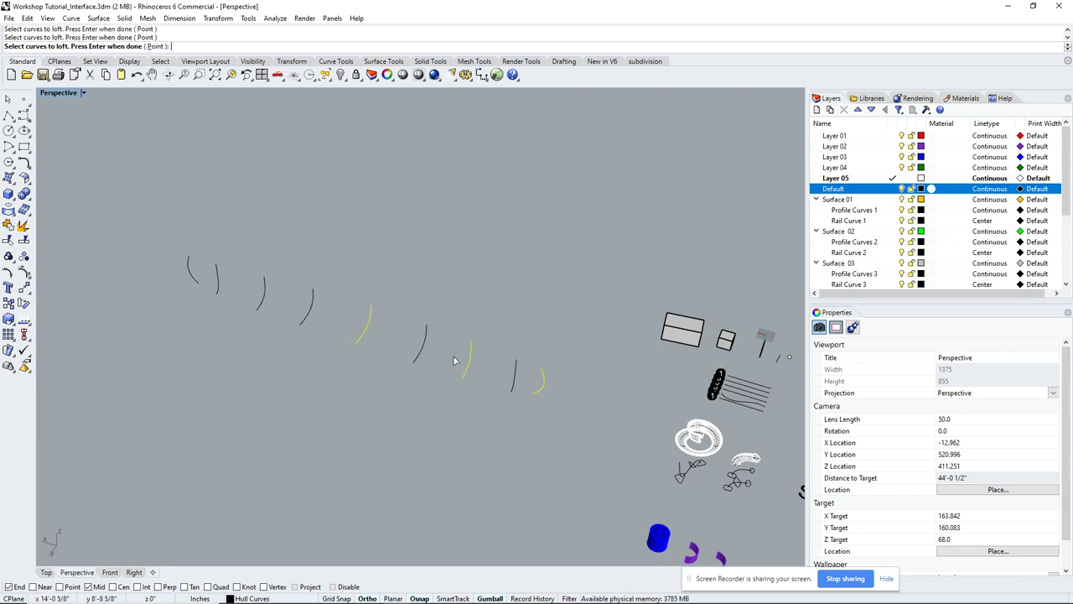
left_click(264, 289)
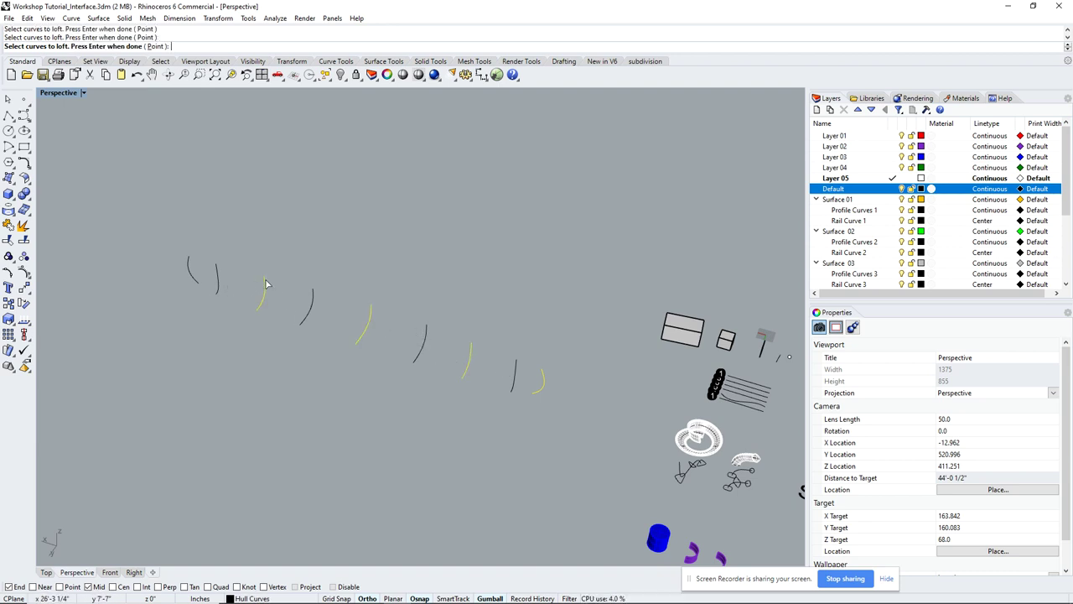
left_click(427, 338)
key("Return")
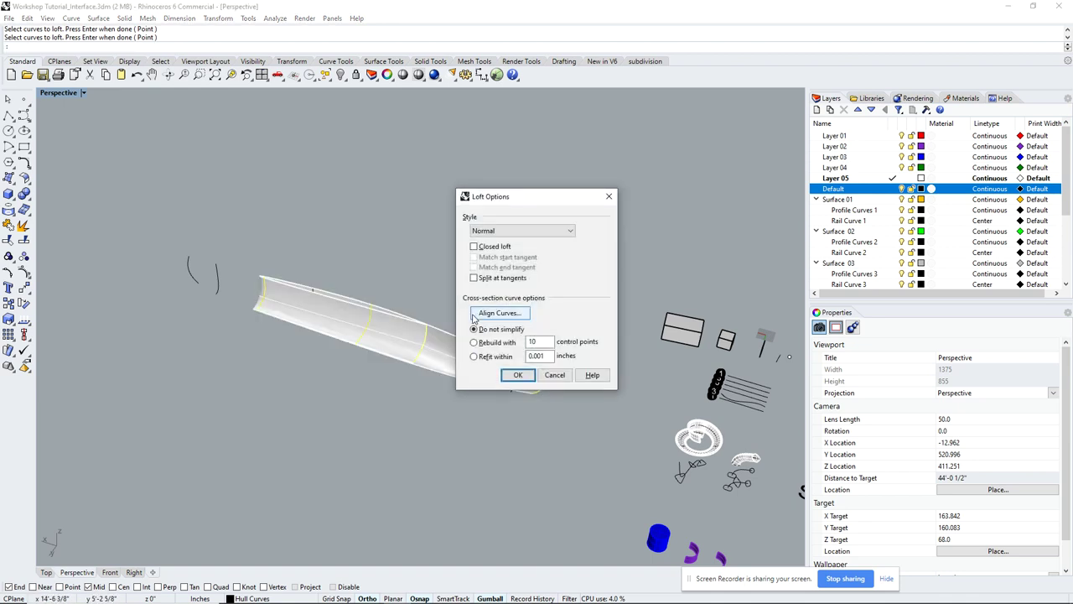
right_click_drag(453, 252, 383, 283)
scroll(301, 186, "up", 5)
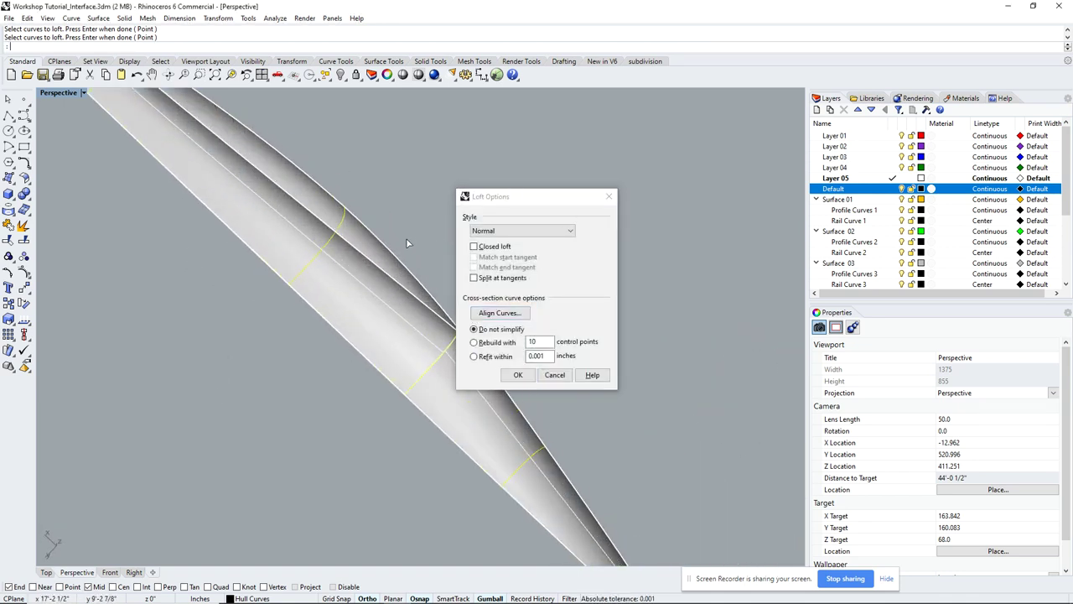
scroll(300, 186, "down", 3)
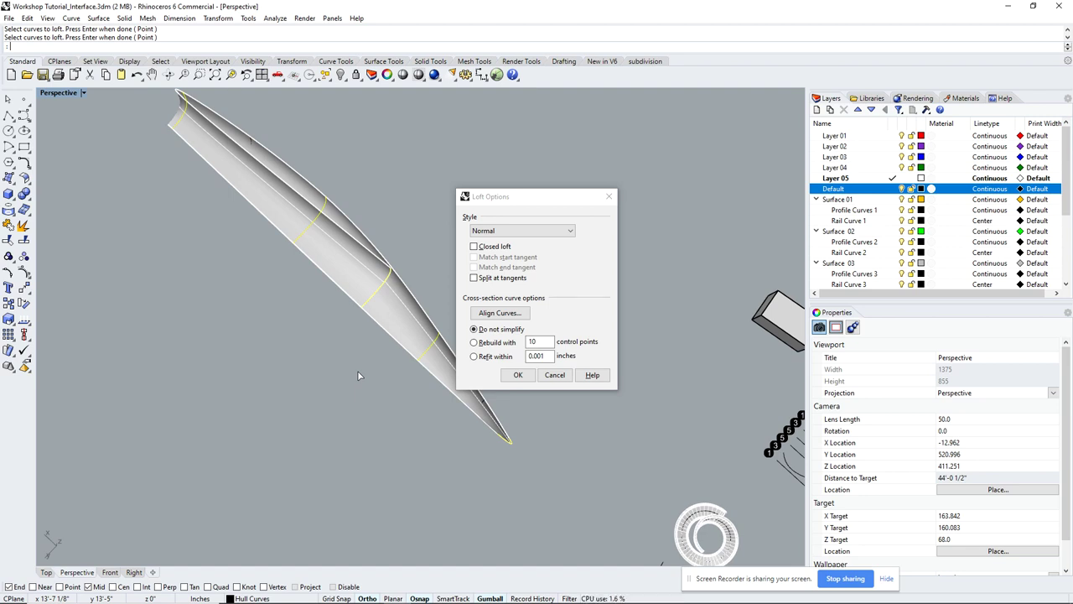
key("Escape")
Start a Loft through all nine hull curves and inspect the Normal-style preview from several angles.
right_click_drag(409, 368, 478, 369)
left_click_drag(163, 227, 601, 406)
key("Return")
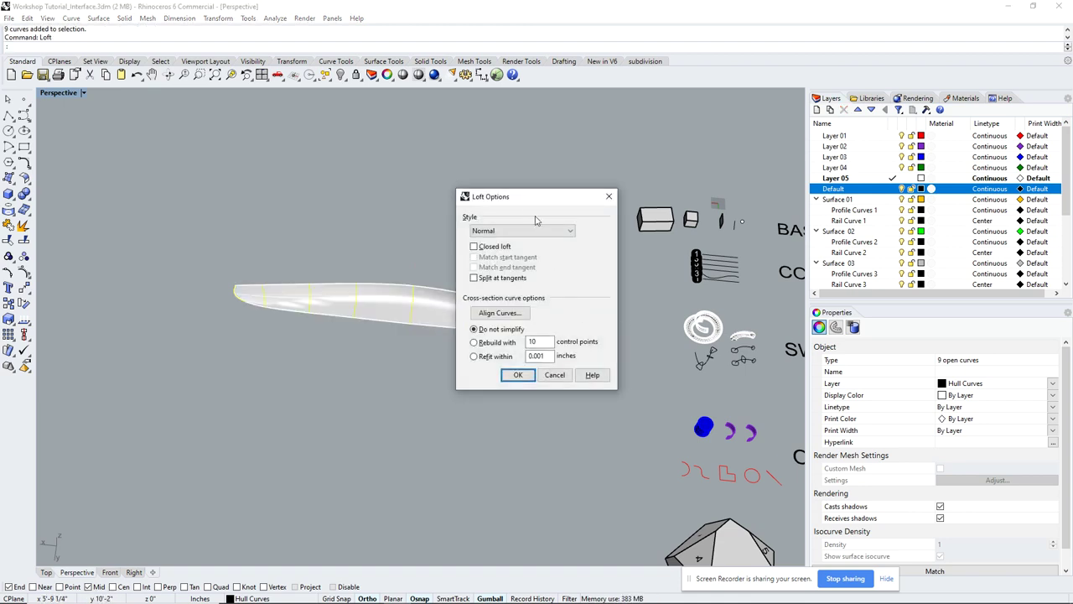
left_click_drag(528, 197, 759, 167)
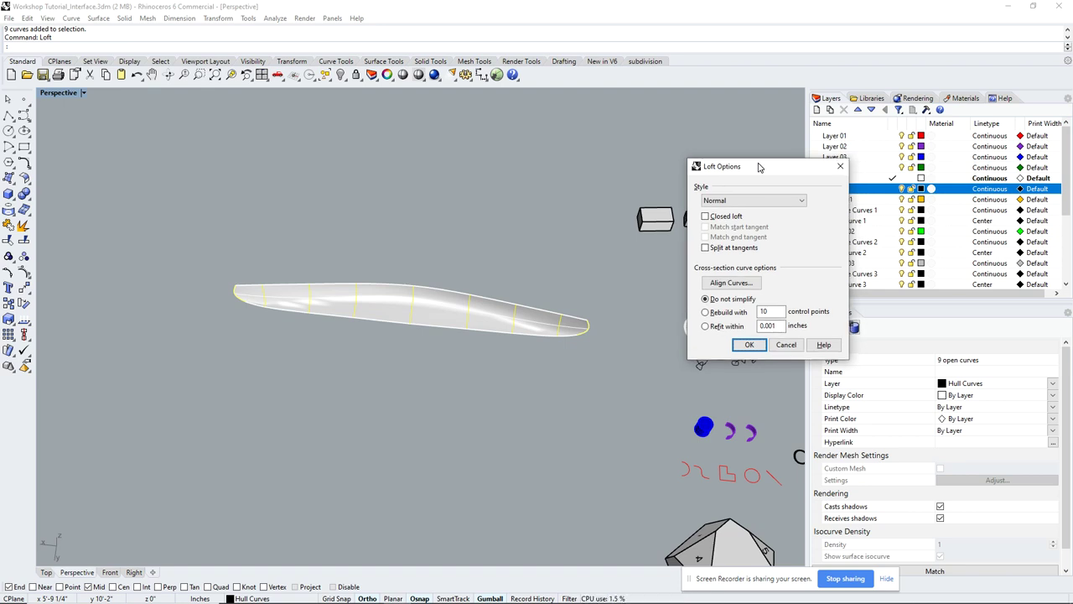
right_click_drag(453, 302, 471, 339)
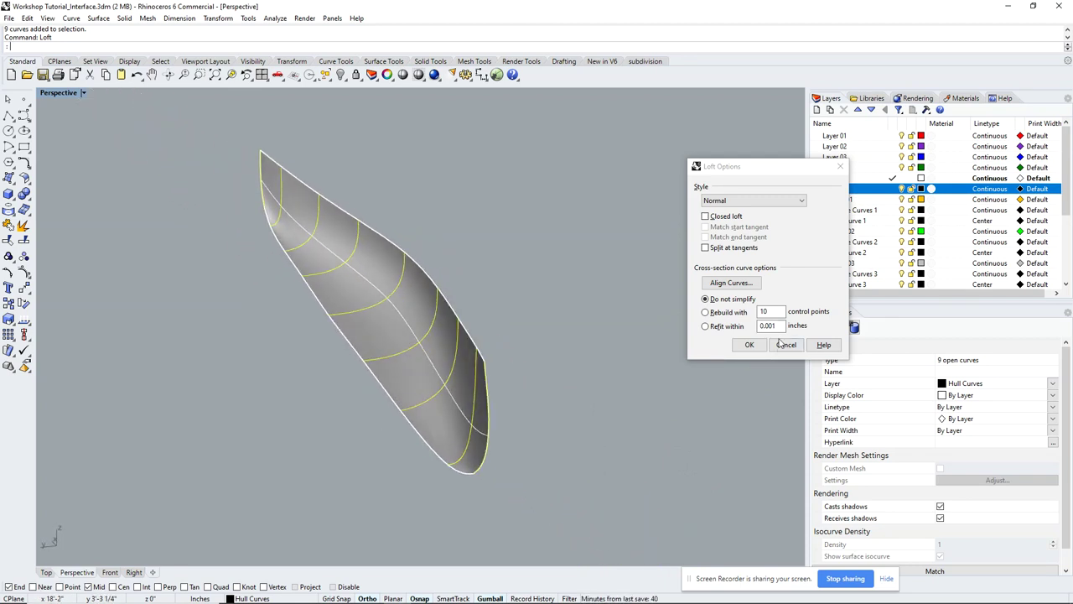
Compare the Loose and Tight loft styles, and create the hull surface with Tight and unsimplified cross sections.
left_click(753, 201)
left_click(749, 220)
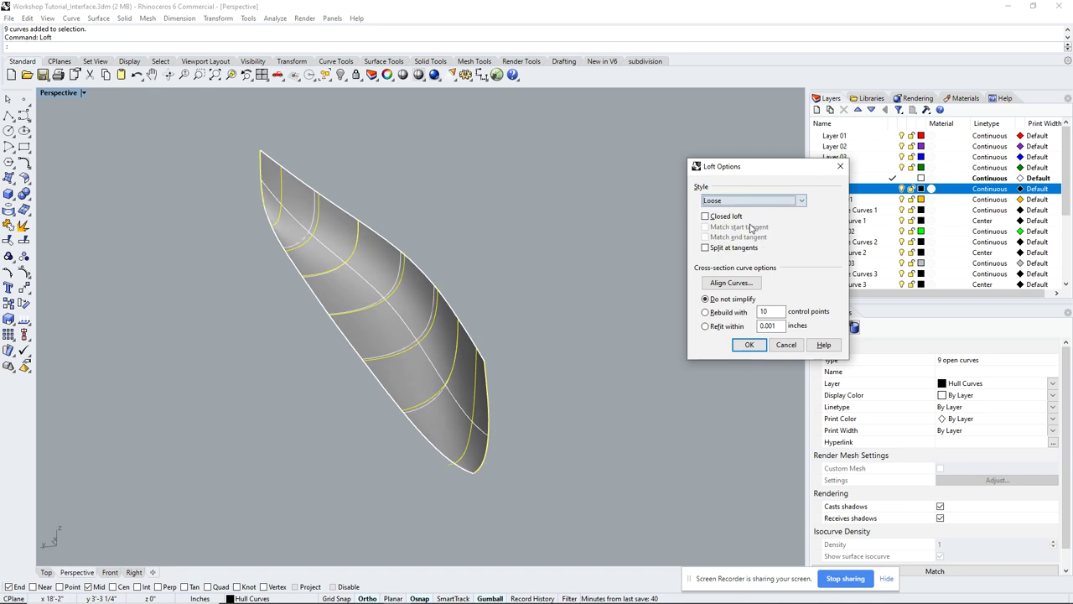
left_click(743, 202)
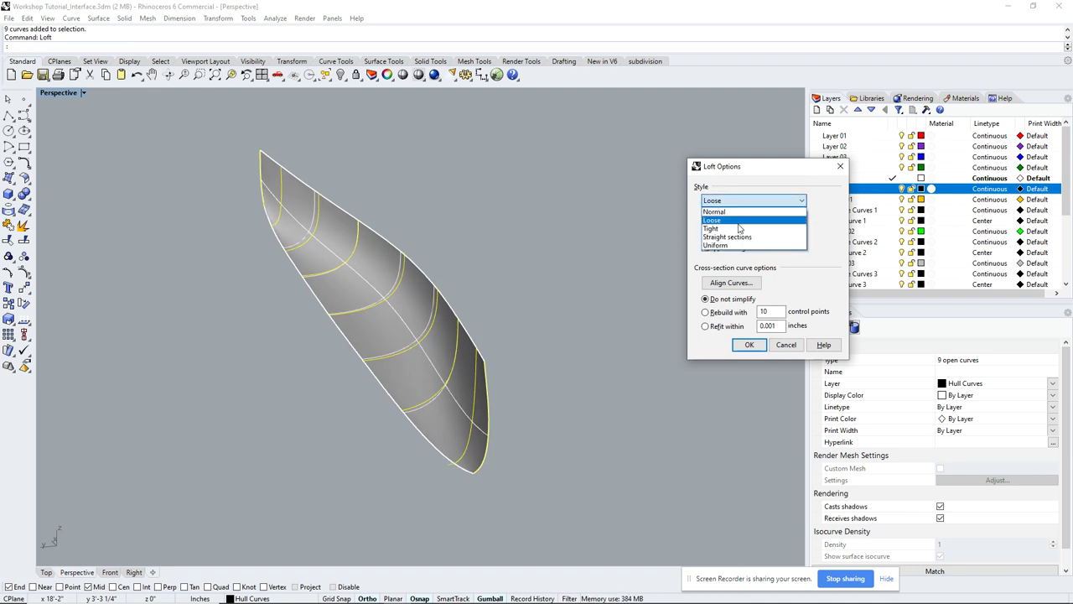
left_click(741, 222)
mouse_move(424, 319)
right_mouse_down()
mouse_move(436, 311)
mouse_move(429, 317)
right_mouse_up()
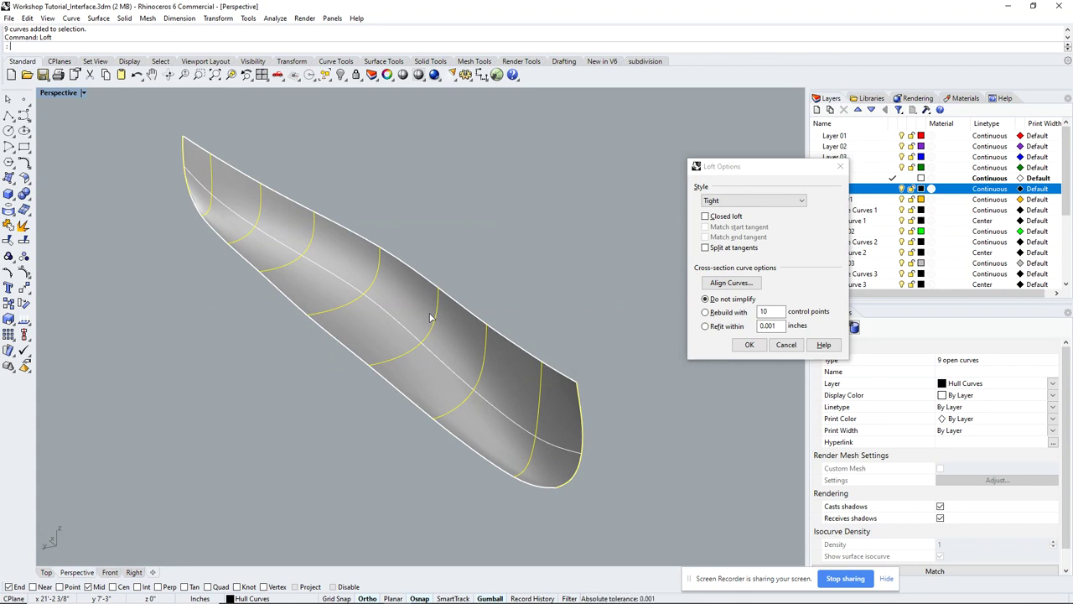
left_click(750, 345)
scroll(483, 282, "down", 5)
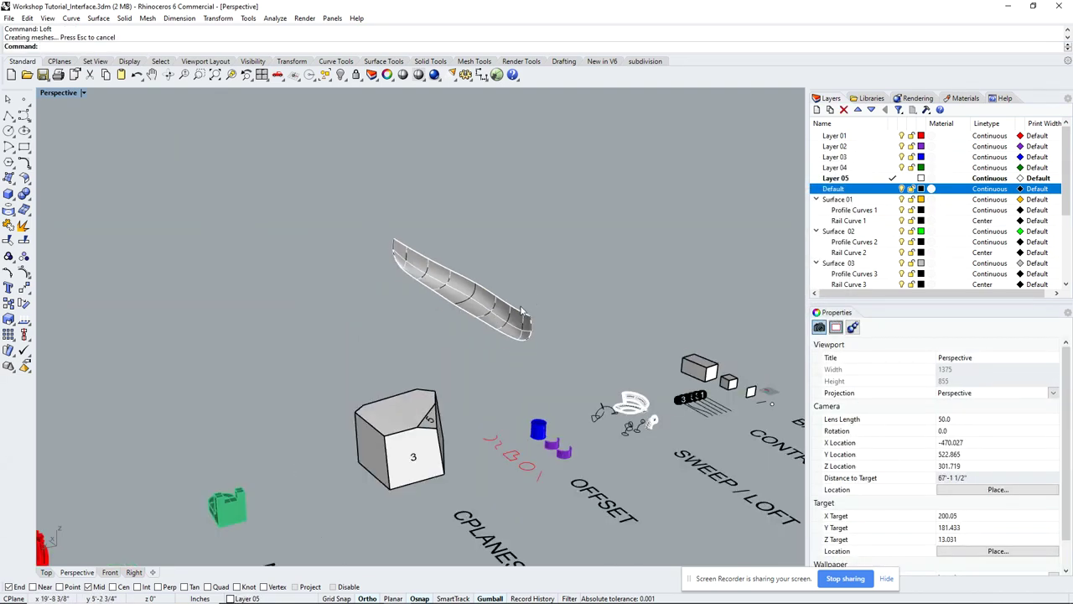
Examine the OFFSET example curves and surfaces in the Top view, briefly highlighting the two purple arc-shaped surfaces.
right_click_drag(521, 311, 470, 302)
scroll(503, 327, "up", 5)
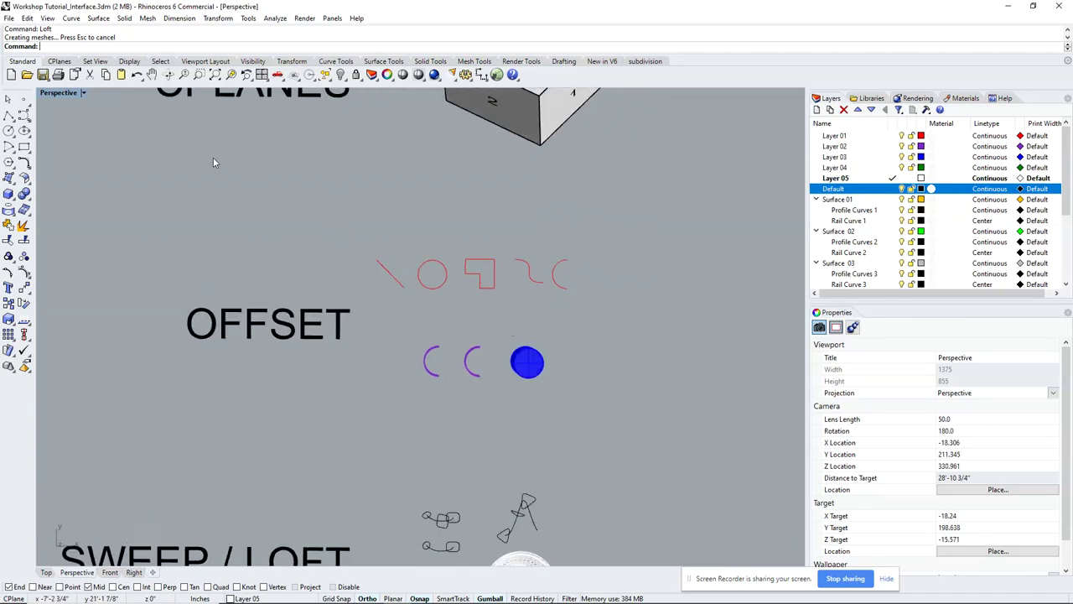
left_click(45, 573)
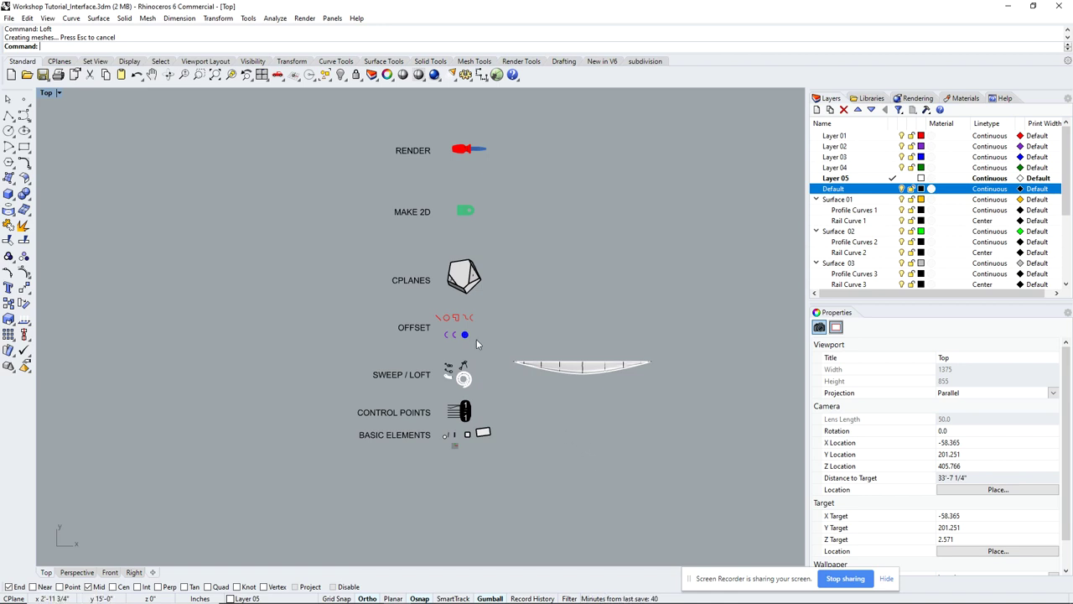
scroll(450, 326, "up", 5)
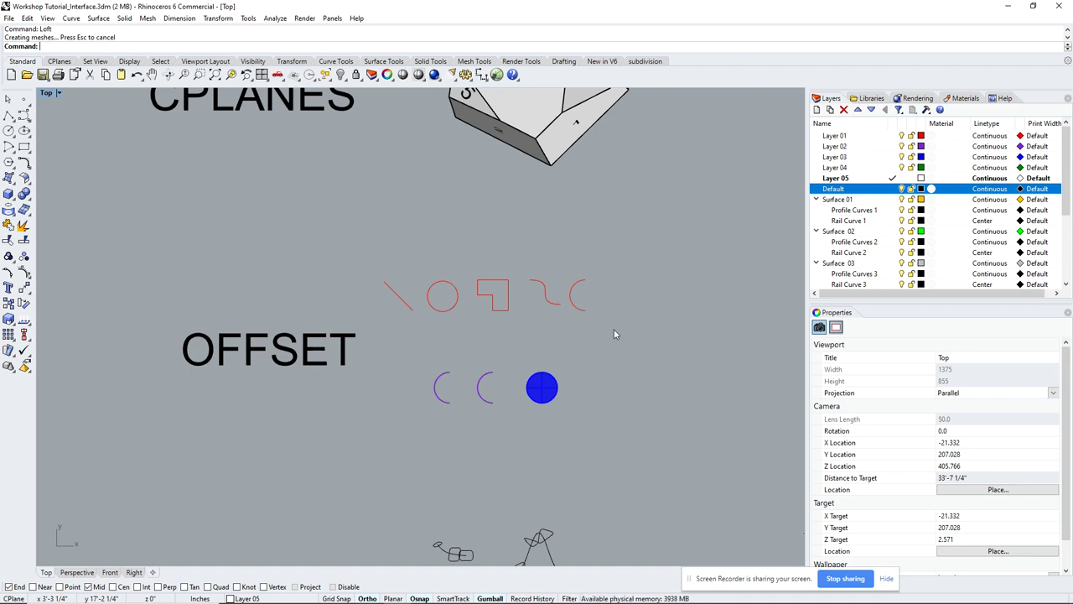
scroll(506, 295, "up", 2)
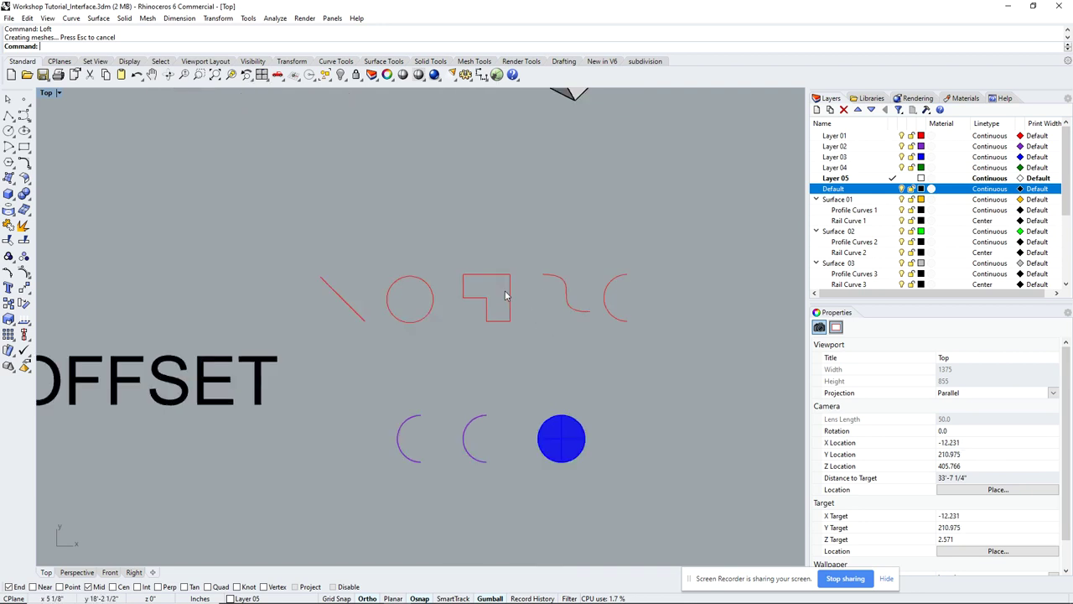
scroll(505, 295, "down", 5)
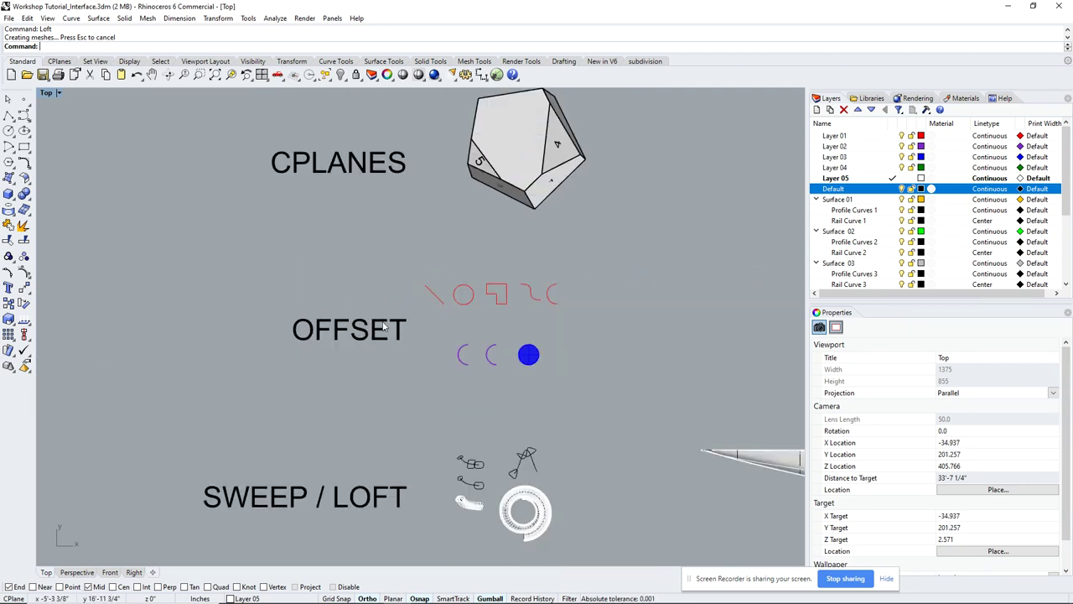
scroll(512, 336, "up", 4)
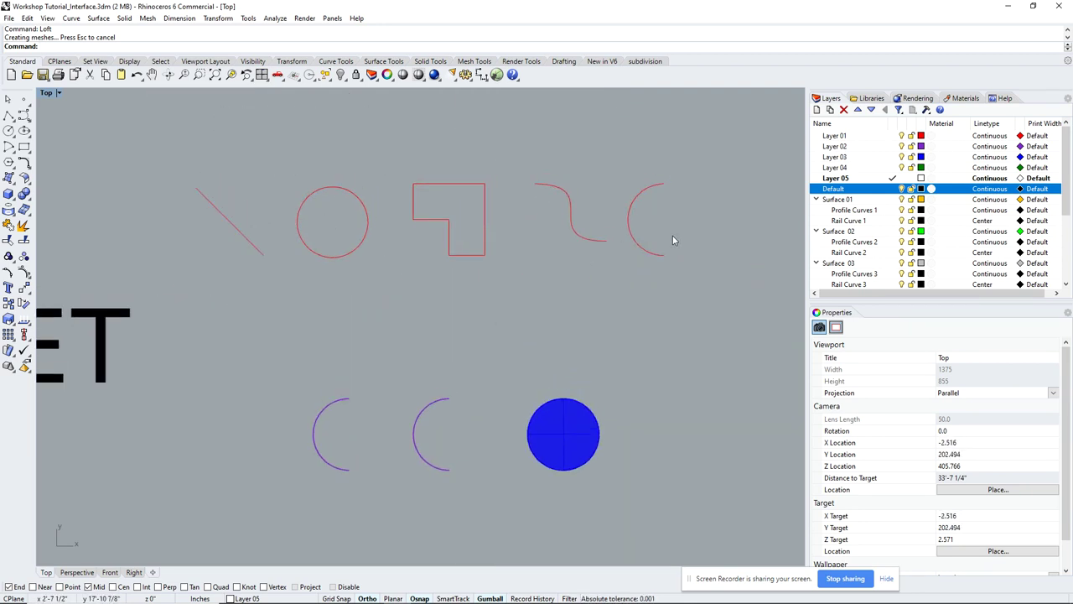
right_click_drag(402, 471, 366, 426)
left_click_drag(447, 416, 276, 394)
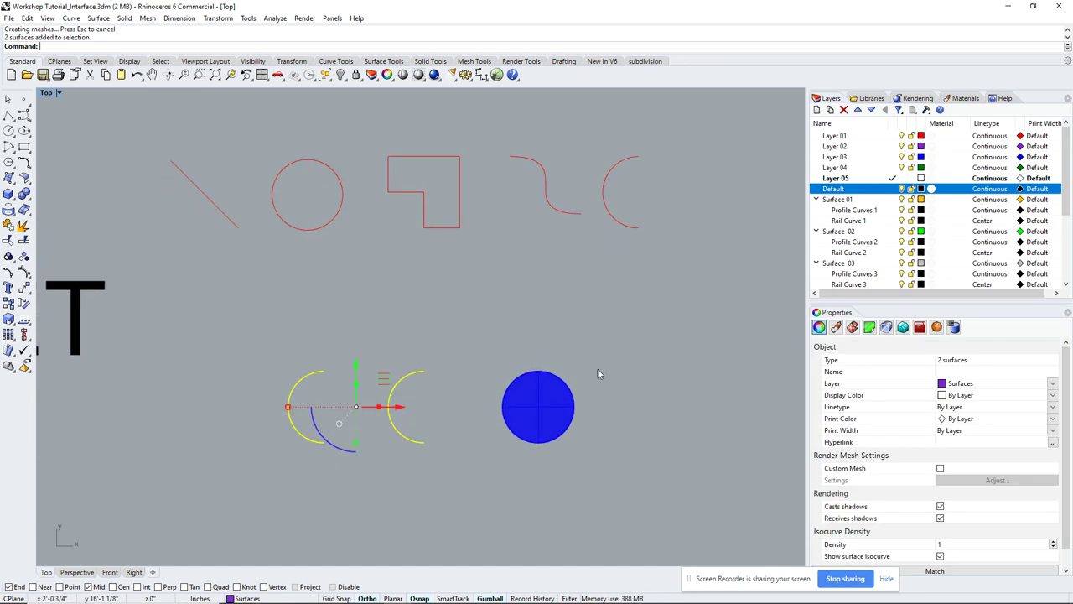
left_click(662, 323)
right_click_drag(363, 240, 438, 280)
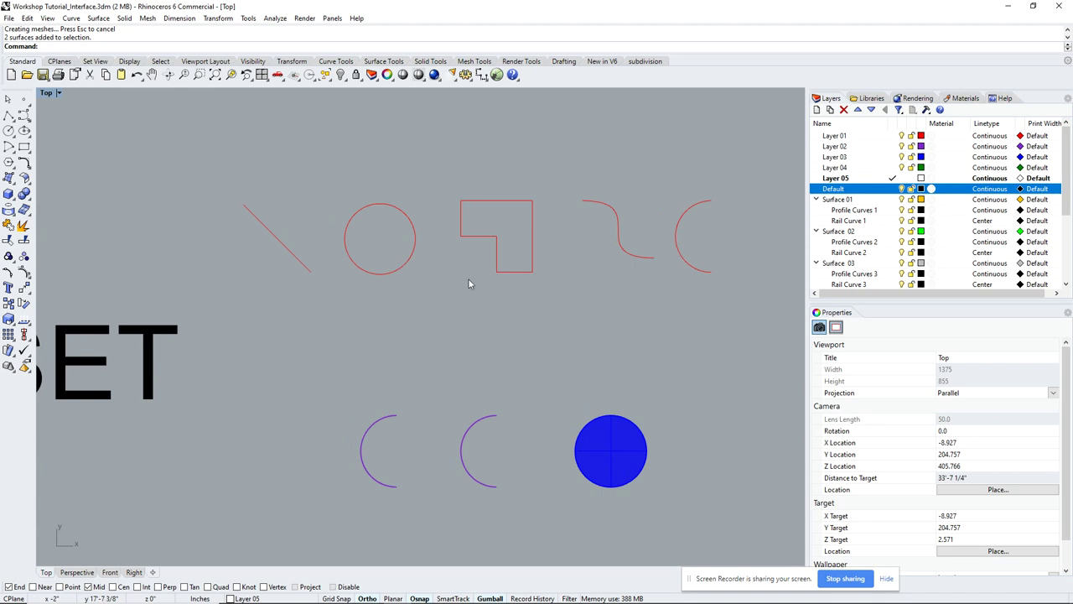
Offset the closed L-shaped curve outward by a distance of 1 with sharp corners.
scroll(469, 280, "up", 2)
right_click_drag(527, 278, 479, 302)
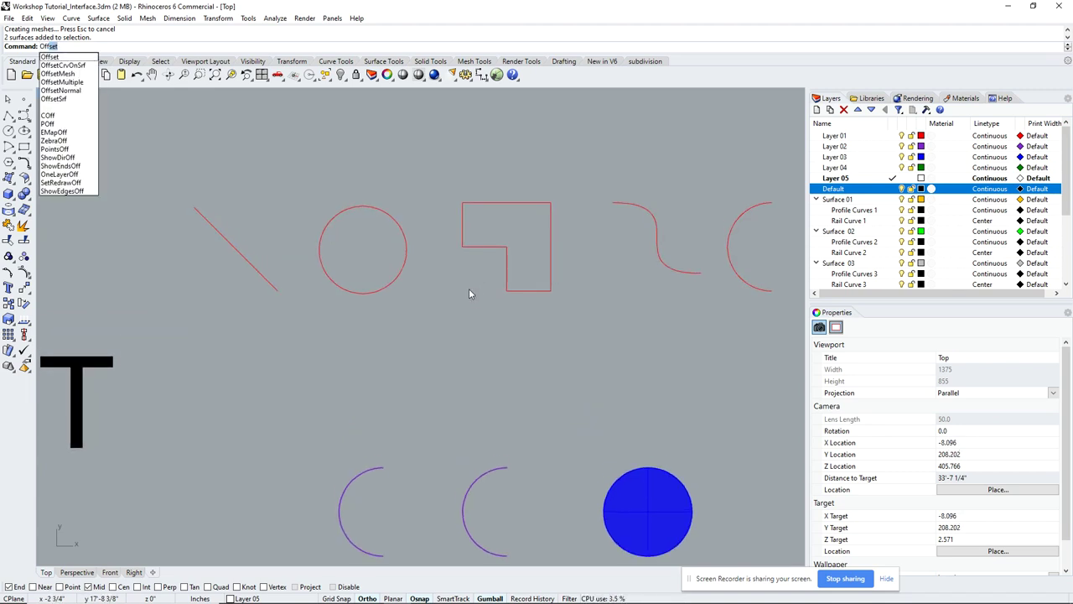
key("Return")
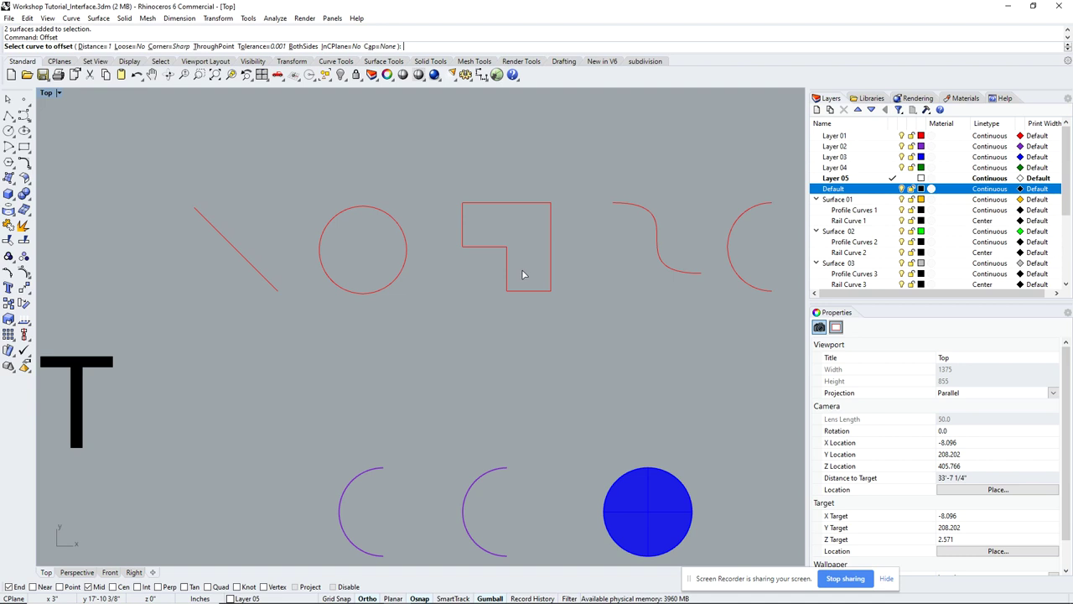
scroll(496, 252, "up", 4)
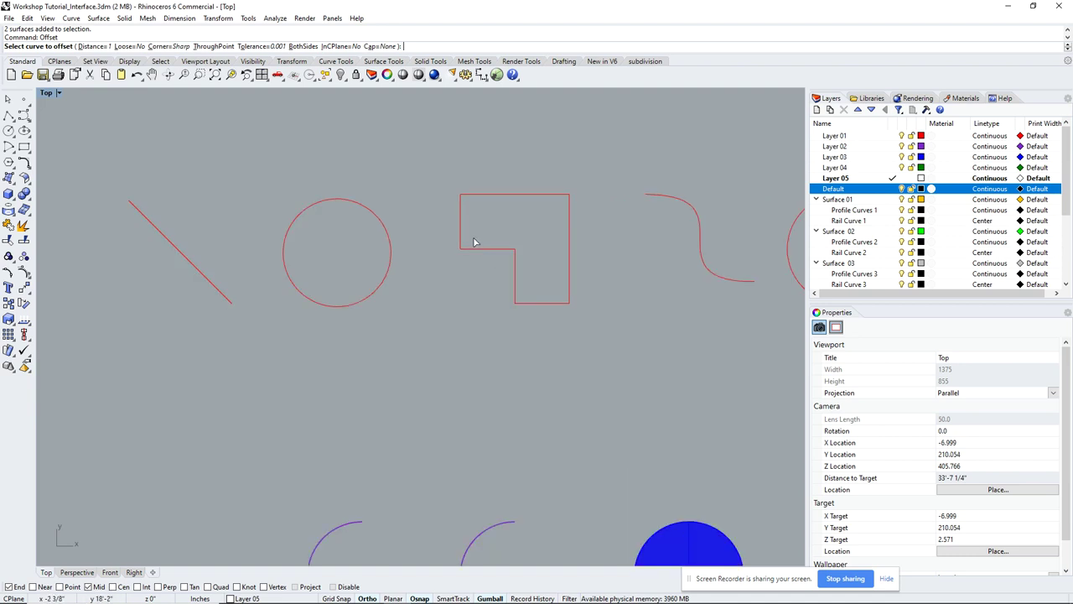
right_click_drag(496, 222, 498, 250)
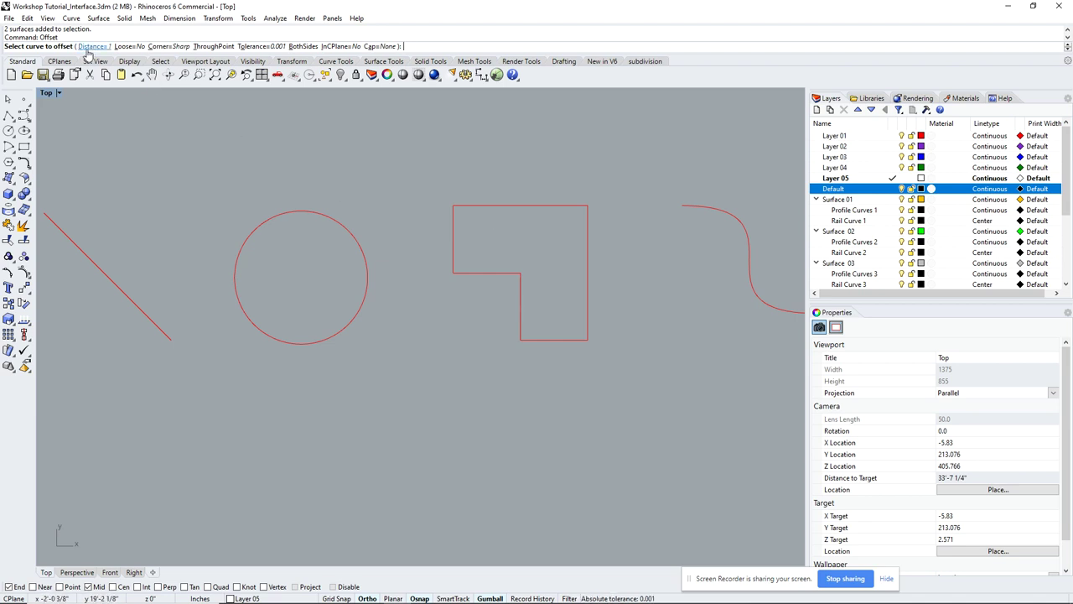
left_click(519, 208)
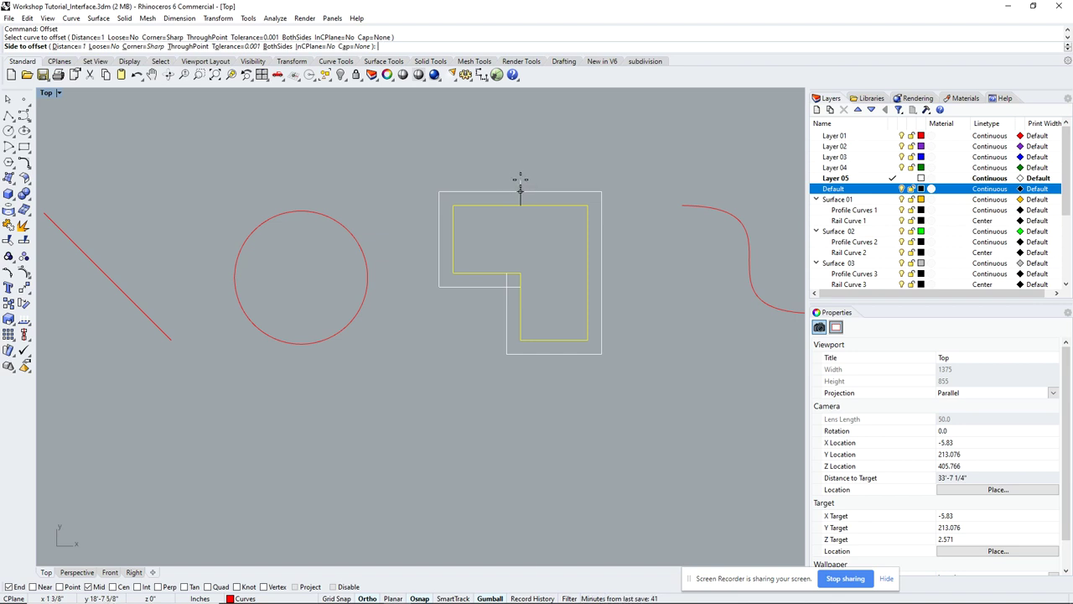
left_click(519, 191)
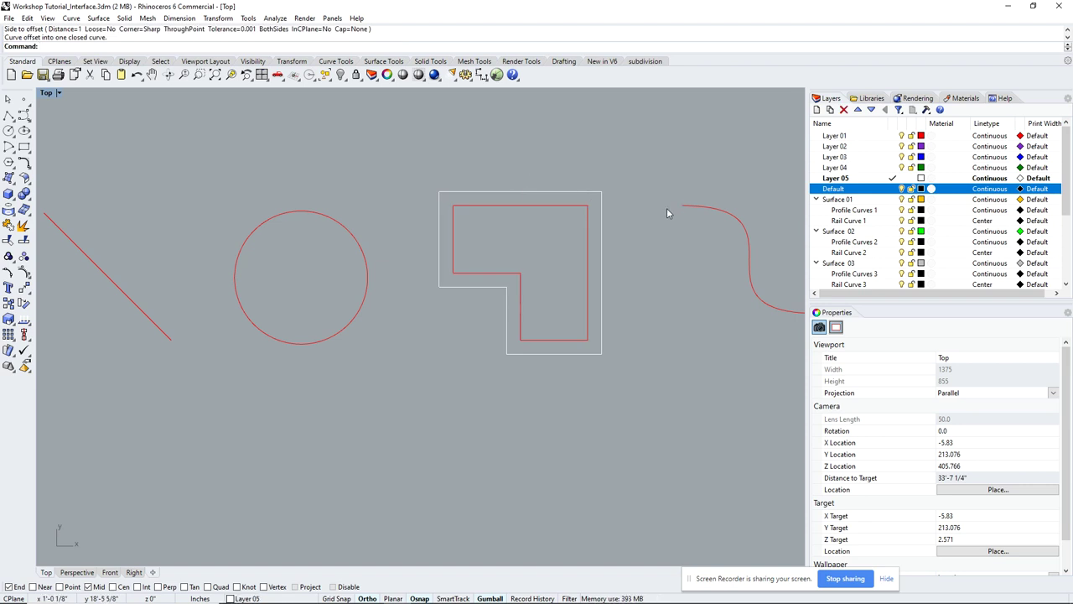
Check the original L-shaped curve's layer against the current layer, highlighting the curve and the Layer 05 entry.
scroll(541, 225, "up", 3)
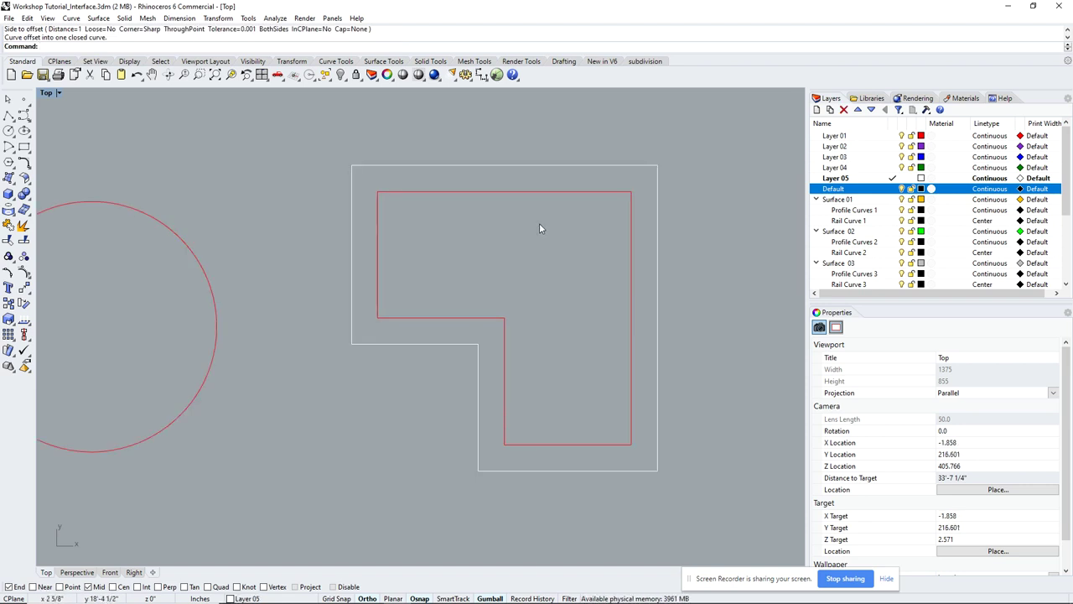
right_click_drag(540, 223, 559, 238)
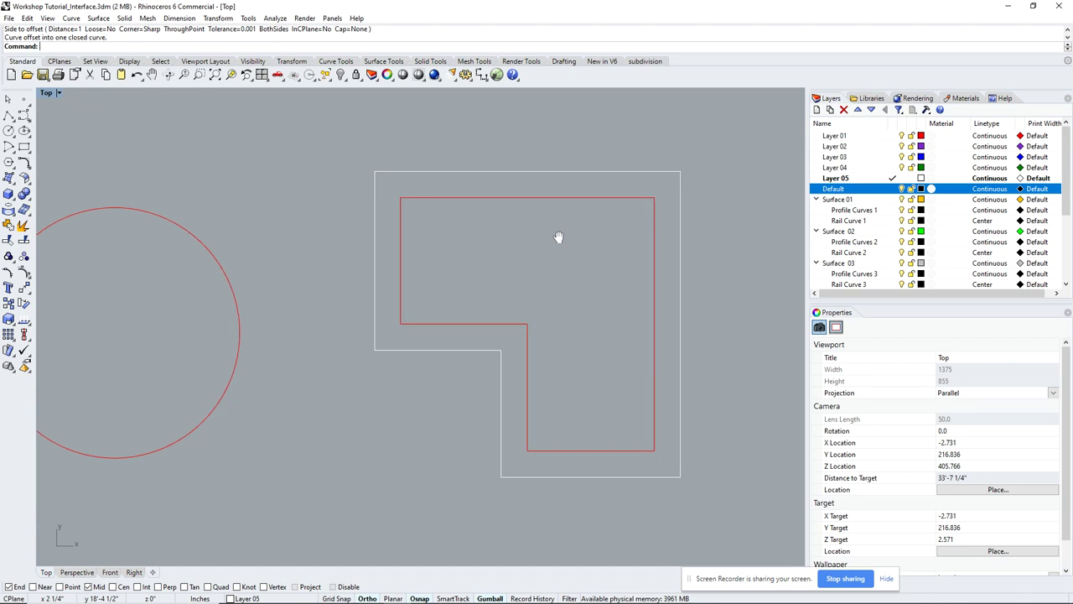
left_click(541, 197)
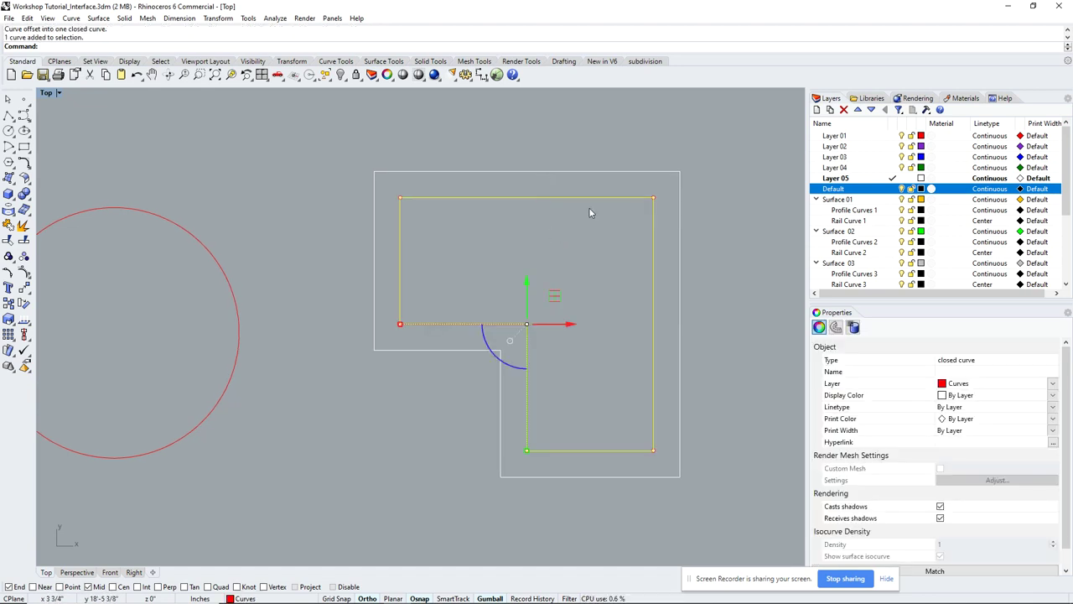
left_click(559, 140)
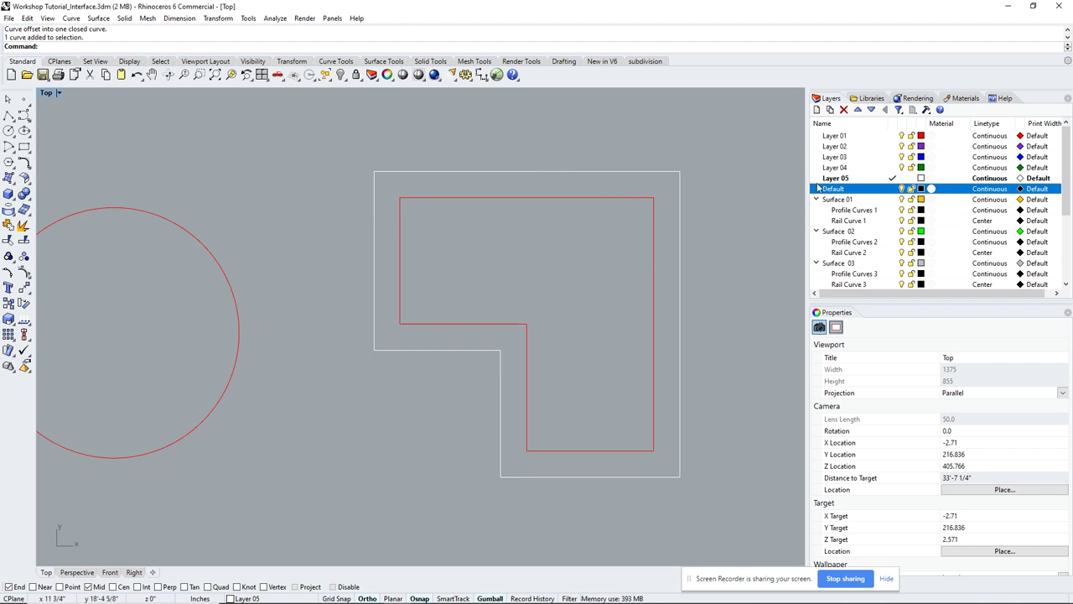
left_click(853, 179)
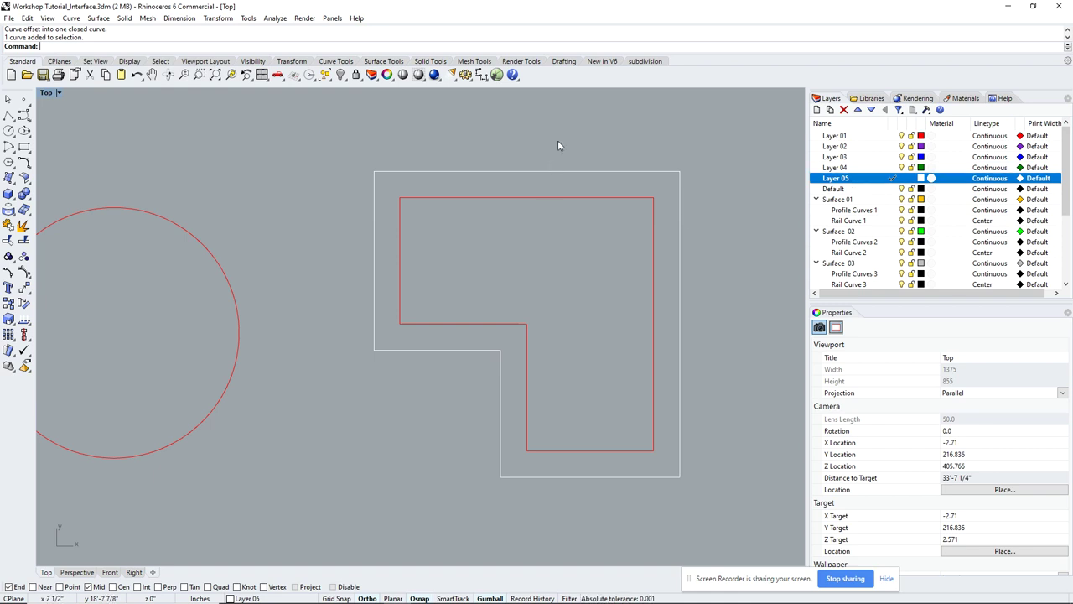
Move the outer offset L-shaped curve to Layer 01, and check the original curve's properties.
left_click(517, 174)
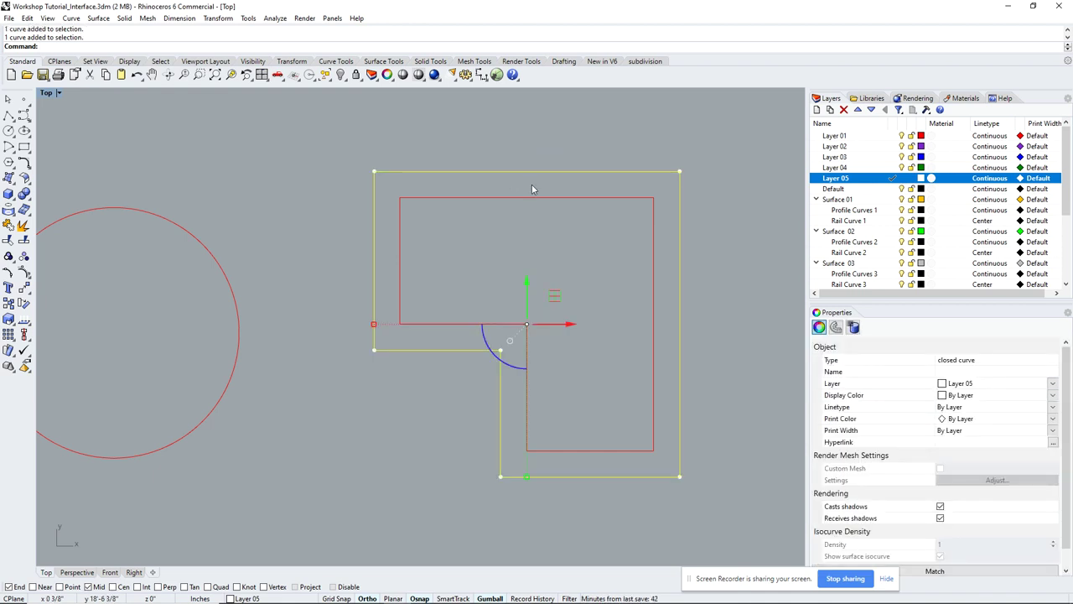
right_click(844, 138)
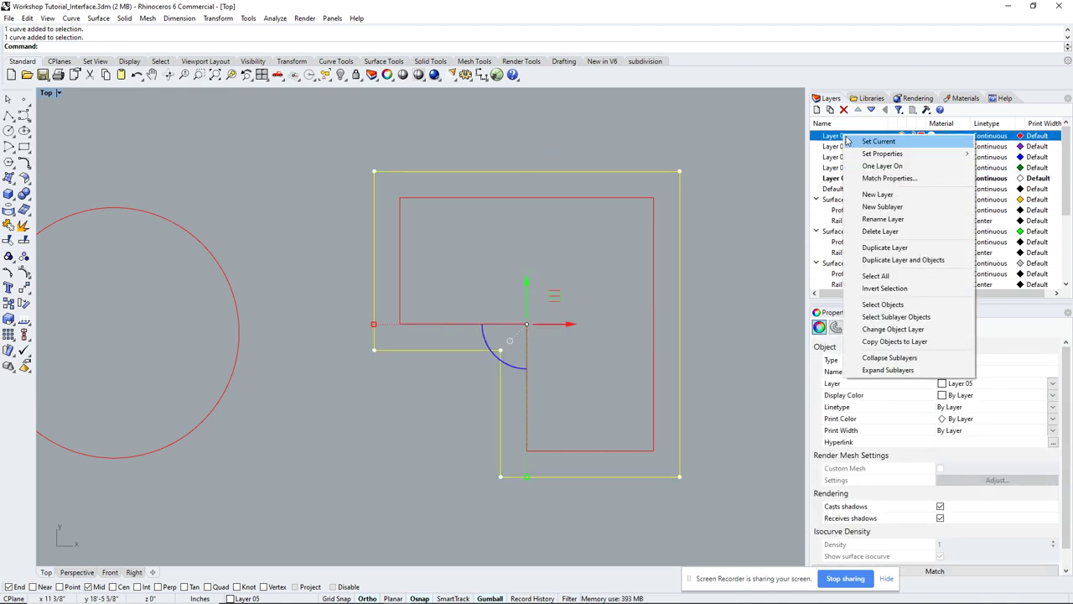
left_click(892, 330)
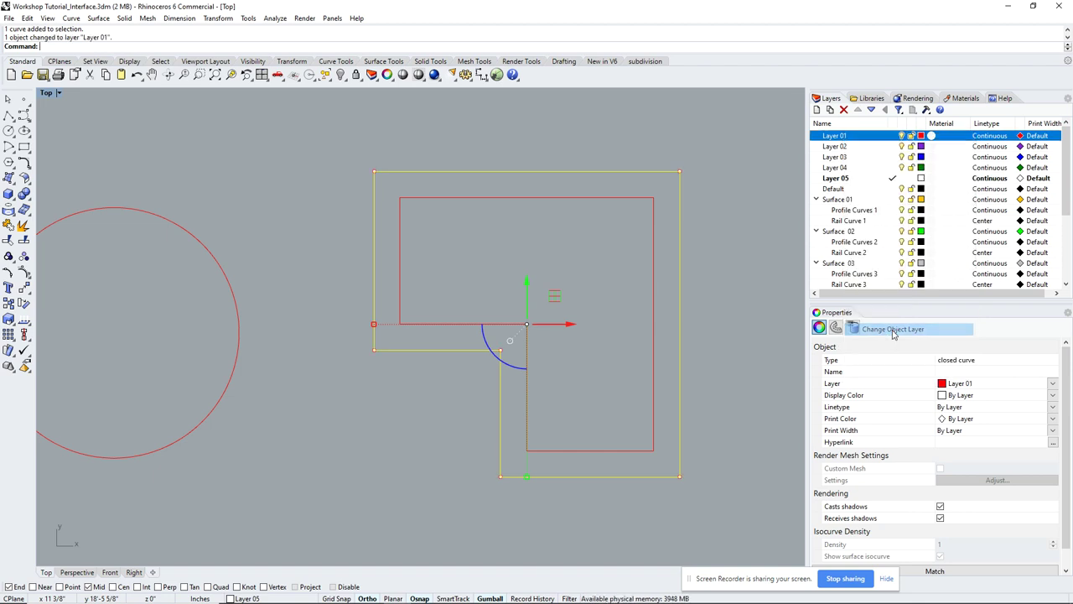
left_click(731, 162)
left_click(556, 199)
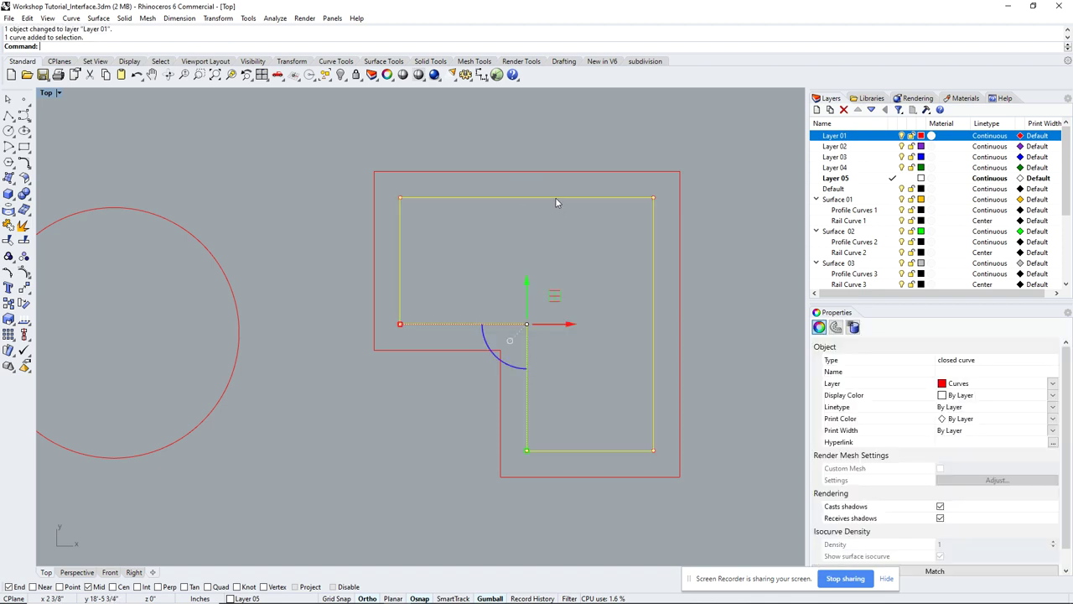
left_click(557, 148)
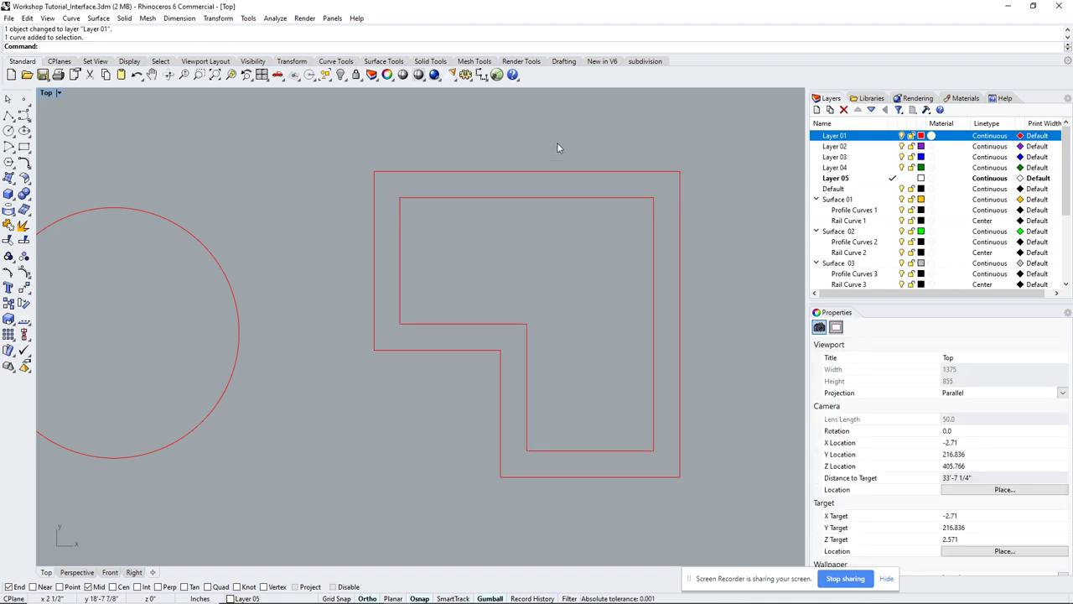
Offset the red circle inward by a distance of 1.
scroll(557, 140, "down", 5)
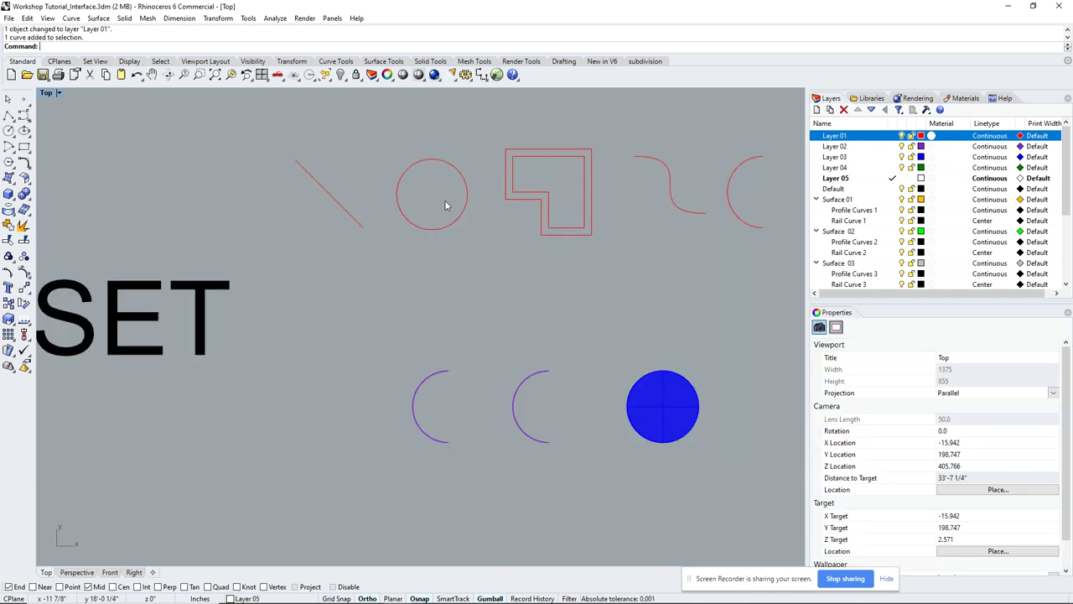
scroll(487, 167, "up", 5)
scroll(499, 171, "down", 3)
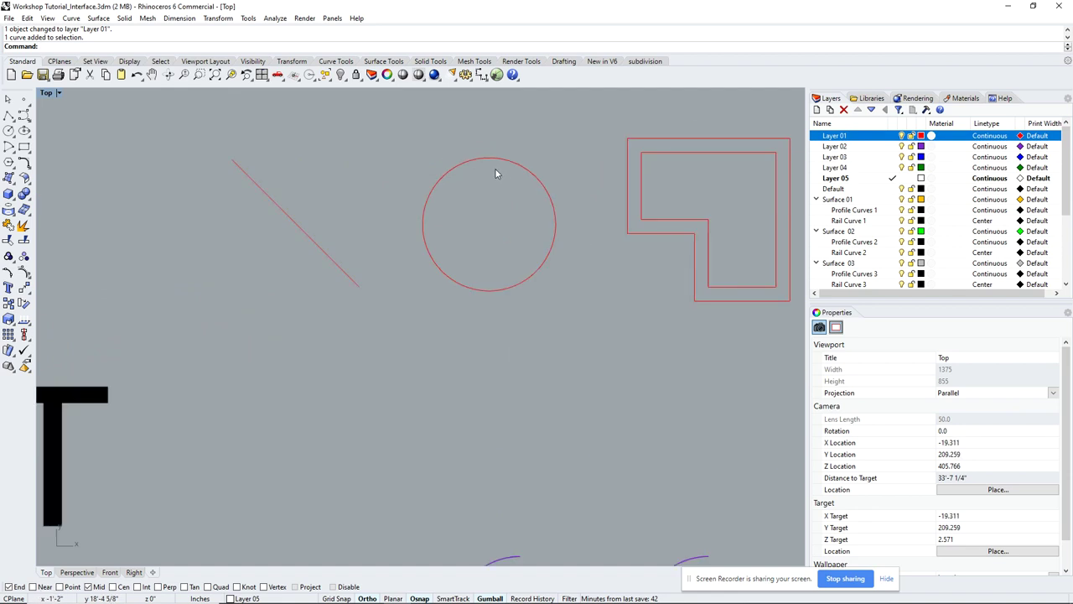
type("ffset")
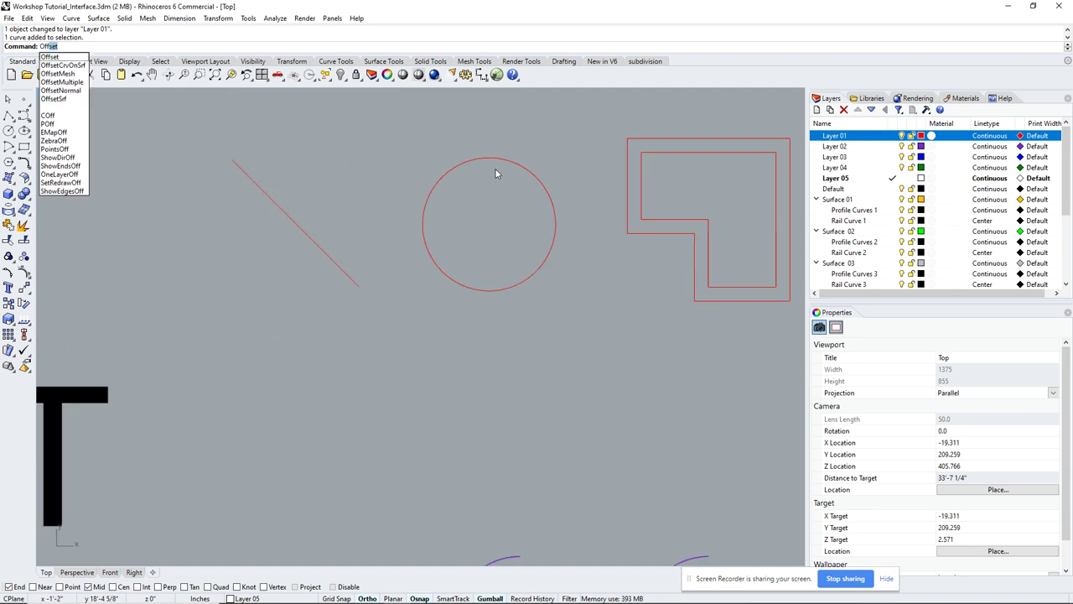
key("Return")
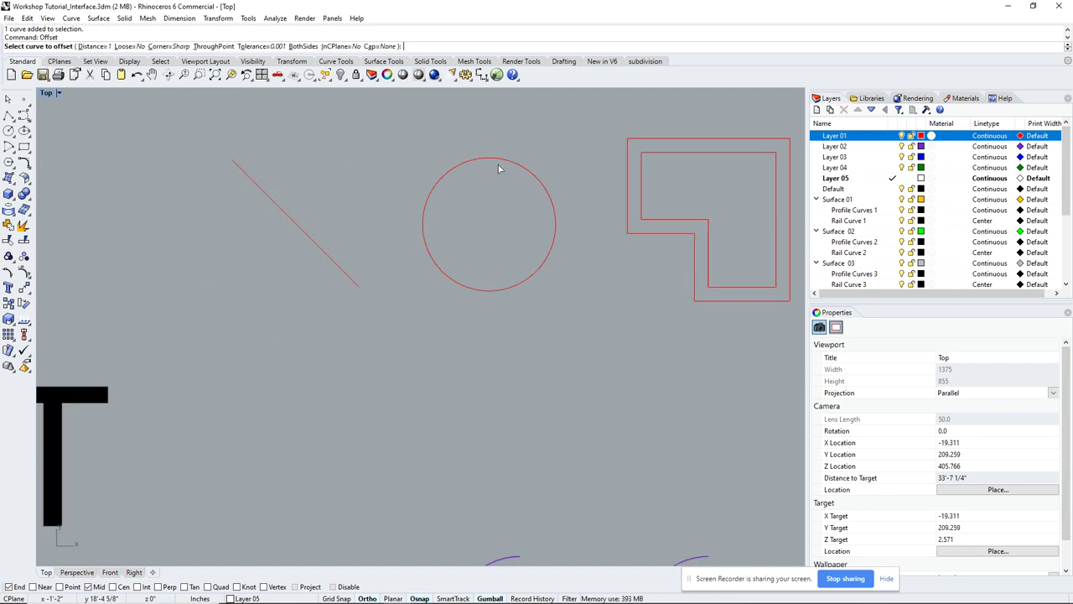
left_click(501, 150)
left_click(484, 185)
scroll(490, 191, "up", 3)
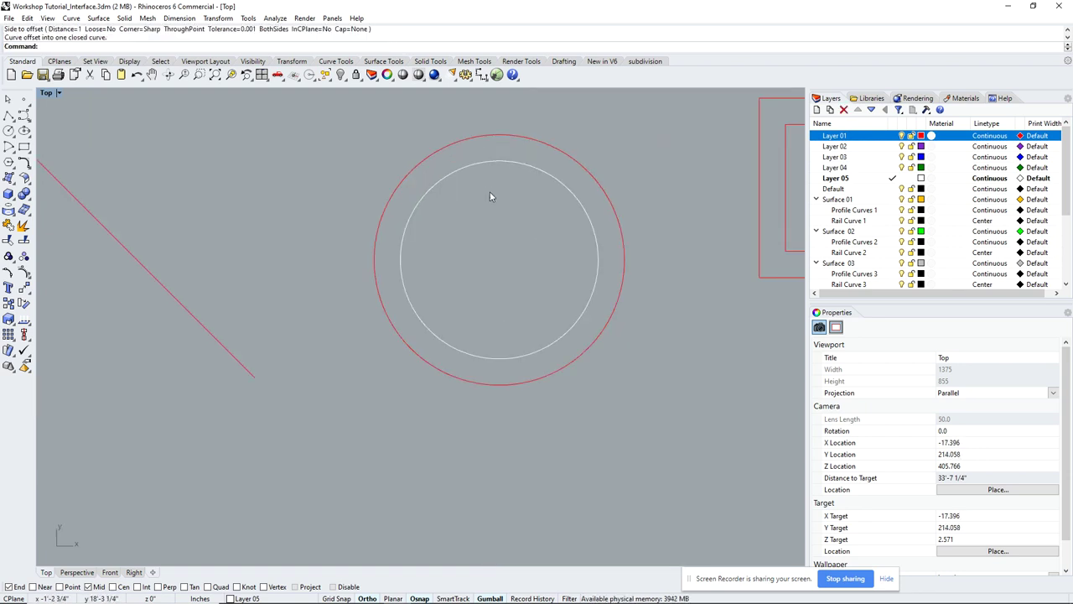
Repeat the inward offset of 1 from each newest circle for three more concentric circles, and try another inside the smallest.
key("Return")
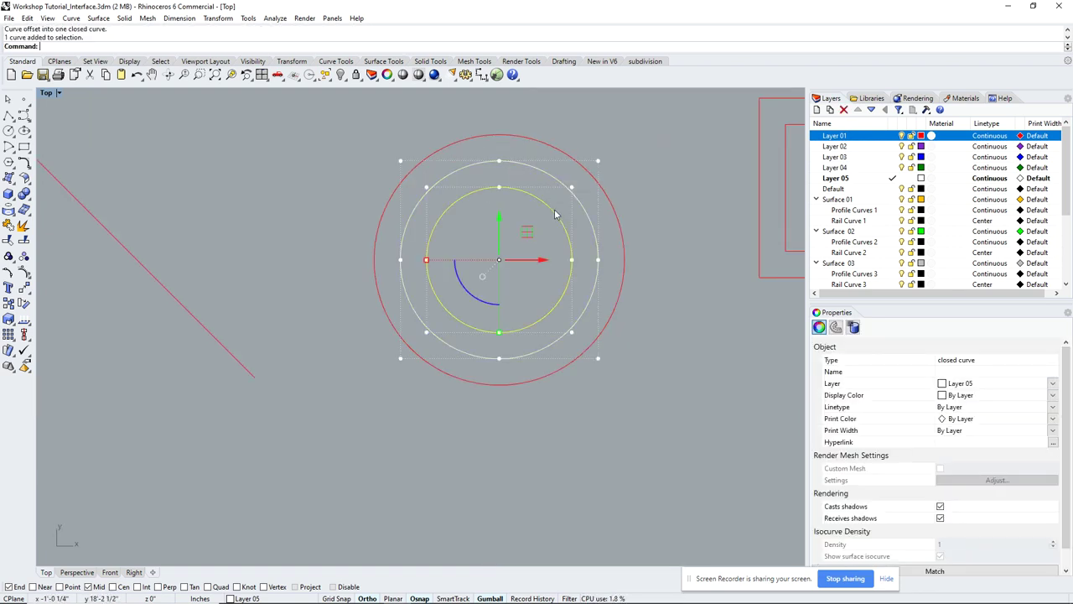
left_click(528, 233)
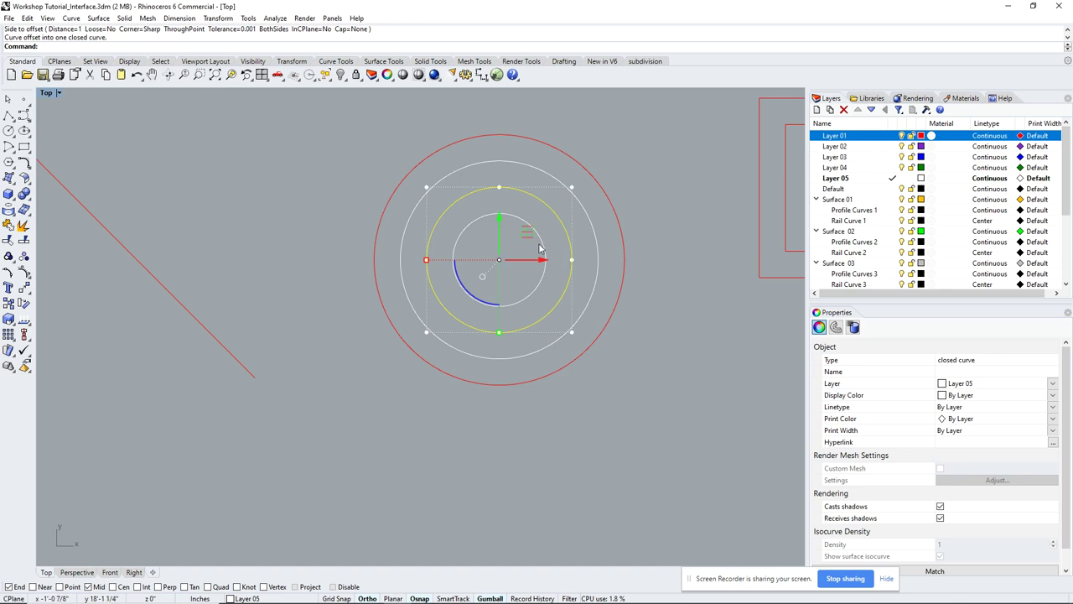
key("Return")
left_click(519, 281)
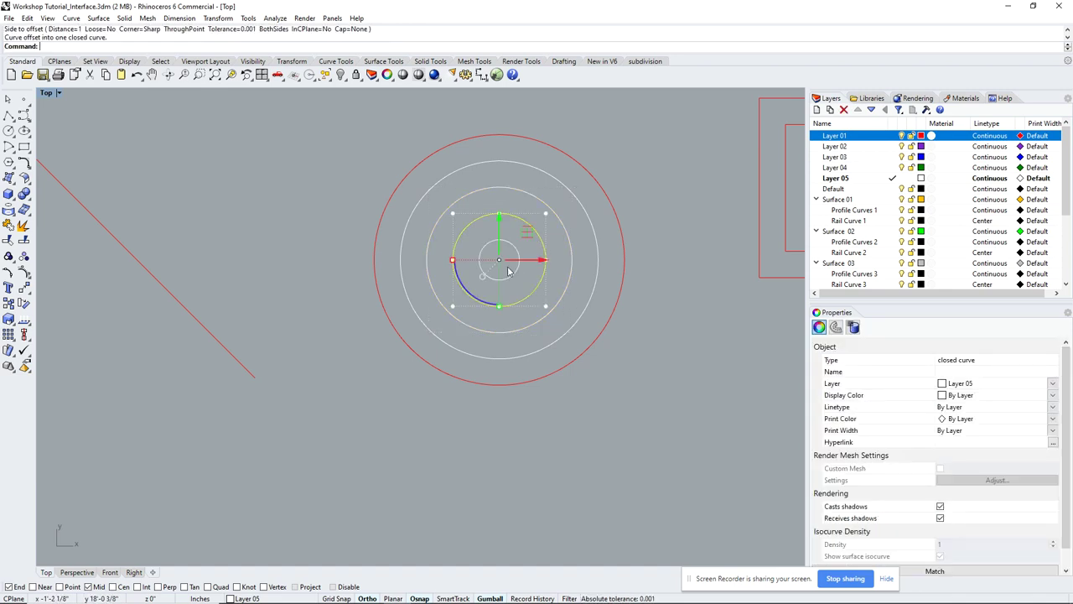
scroll(513, 280, "up", 5)
key("Return")
left_click(512, 275)
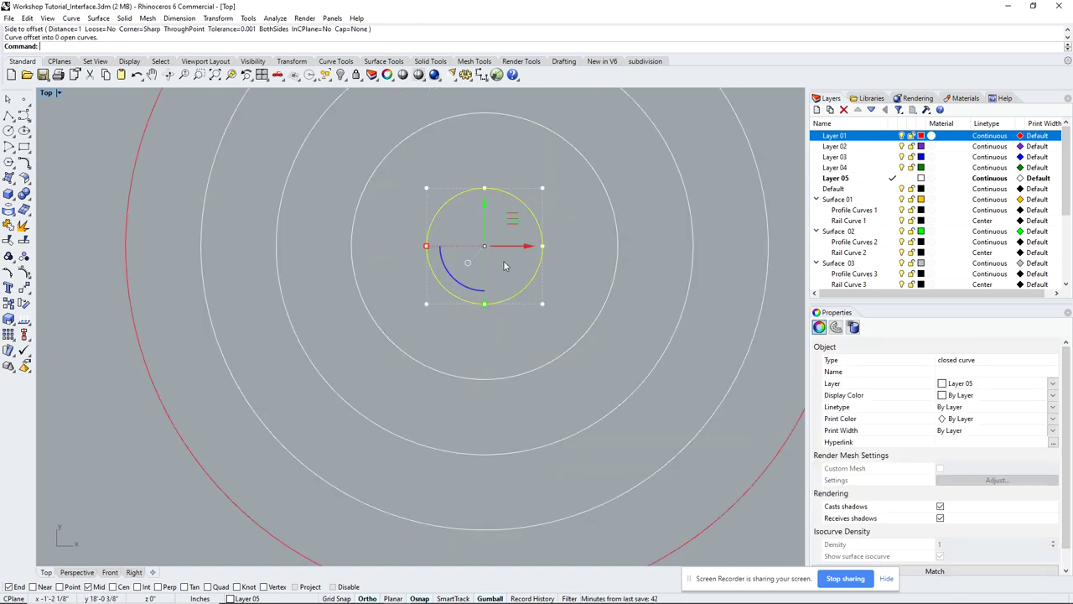
scroll(503, 262, "down", 2)
key("Escape")
scroll(504, 265, "down", 4)
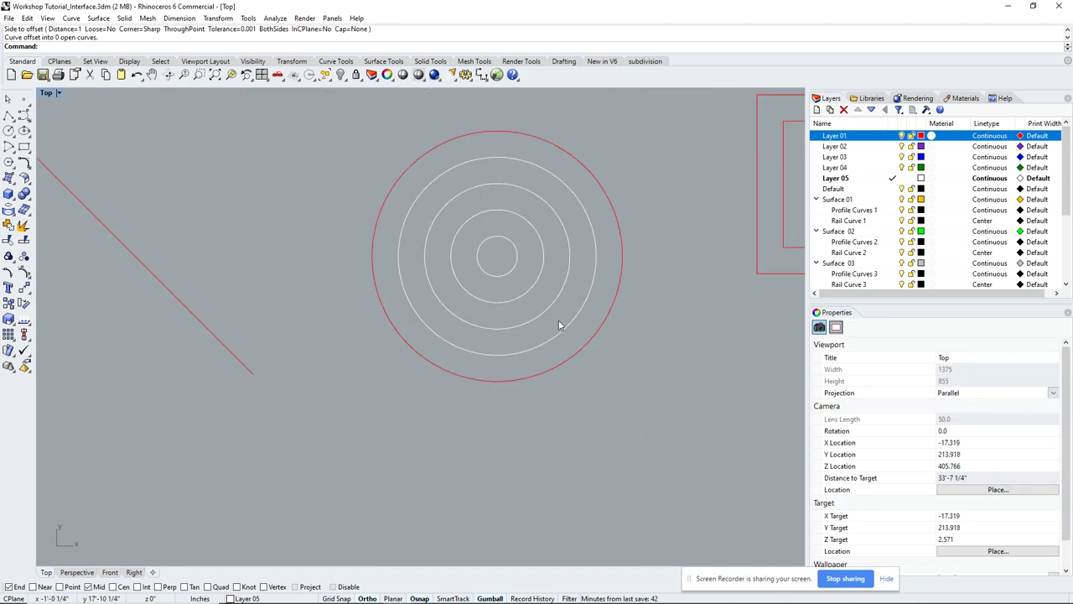
scroll(578, 321, "down", 4)
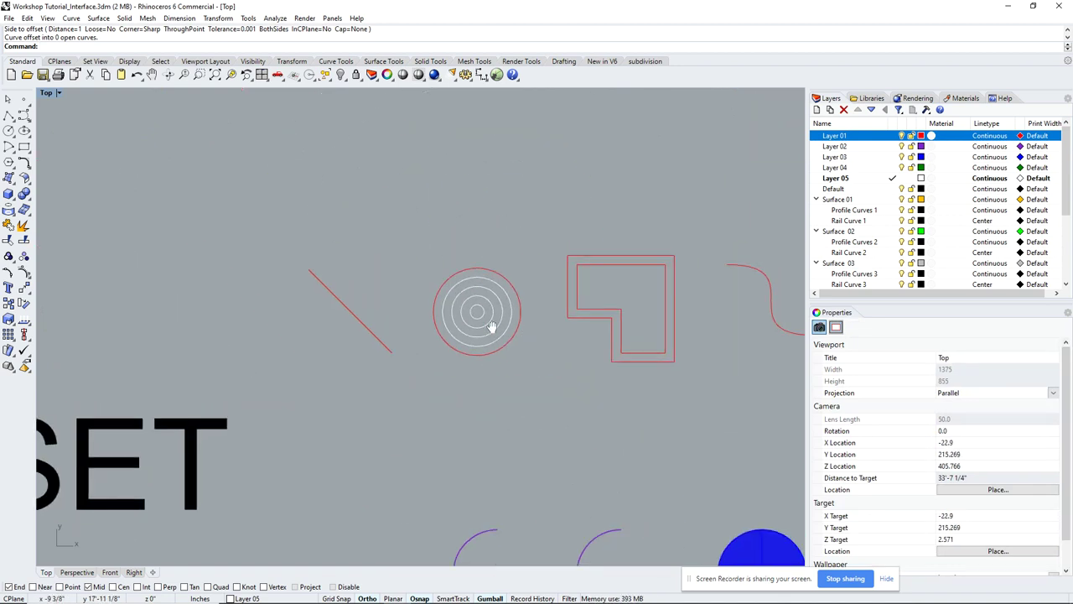
Offset the red S-shaped curve by a distance of 1 toward the neighbouring red arc.
right_click_drag(578, 322, 305, 260)
scroll(622, 318, "up", 4)
left_click(565, 312)
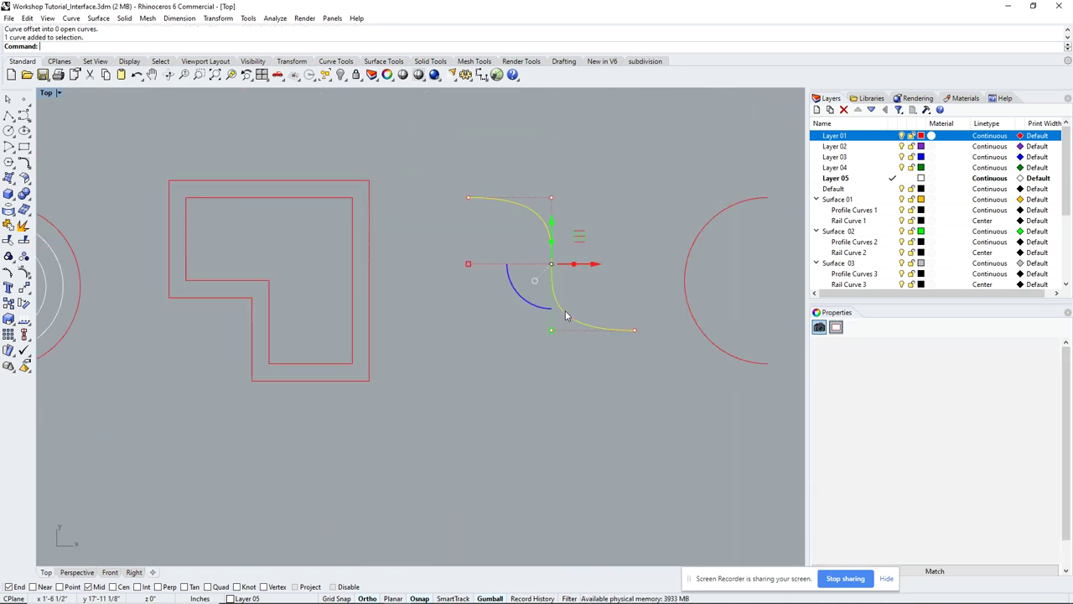
key("Return")
left_click(616, 258)
key("Escape")
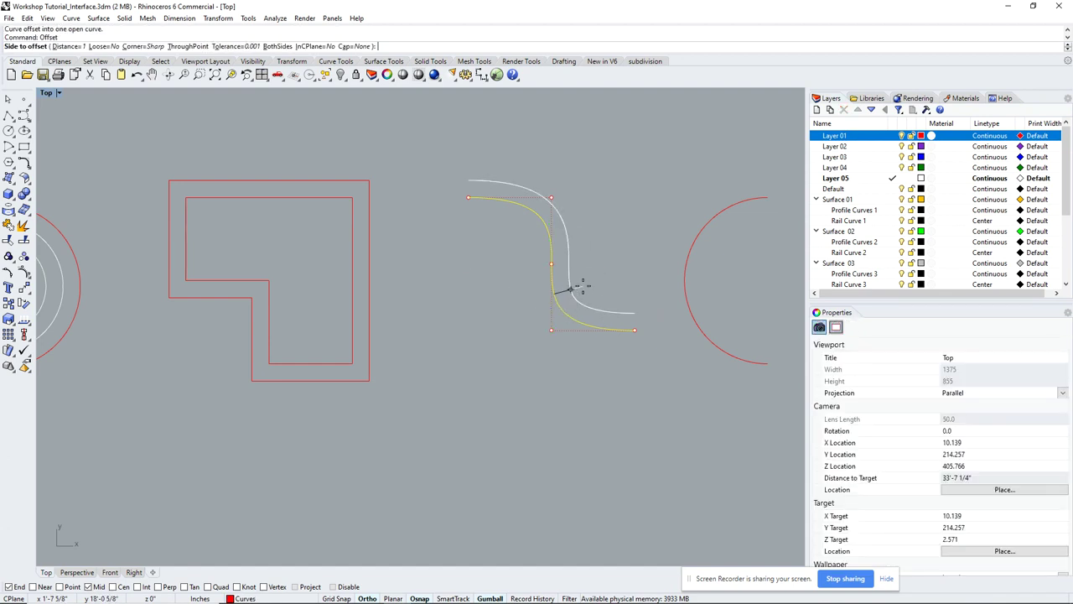
left_click(570, 288)
key("Escape")
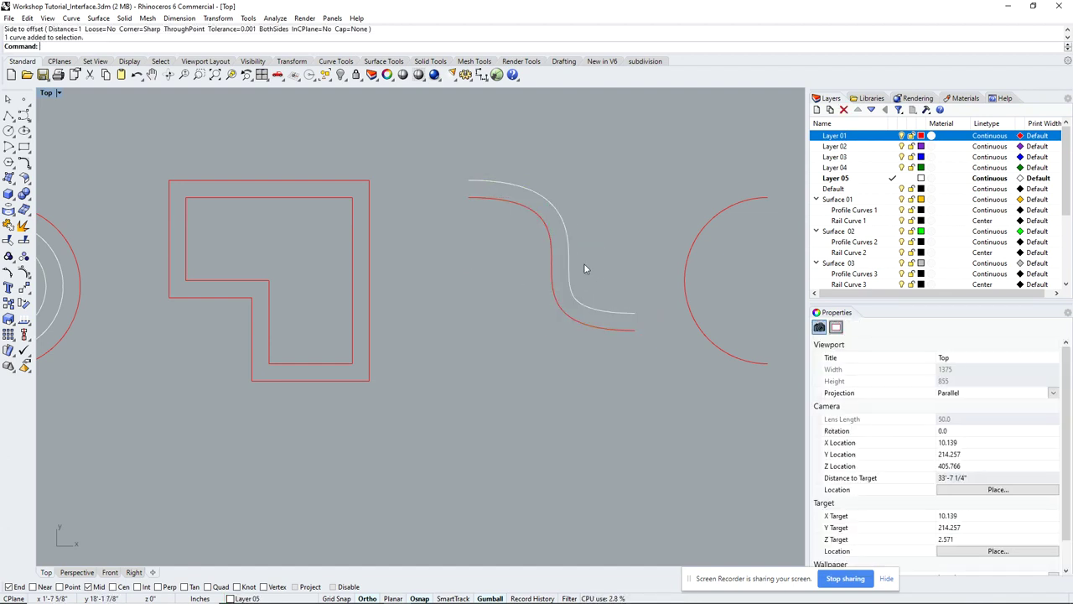
Offset the new white S-shaped curve by 1 in the same direction to add a third parallel curve.
key("Return")
left_click(568, 261)
left_click(616, 247)
Switch to the Perspective view, zoom to the selected row of red and white offset curves, and clear the selection.
right_click_drag(617, 244, 608, 280)
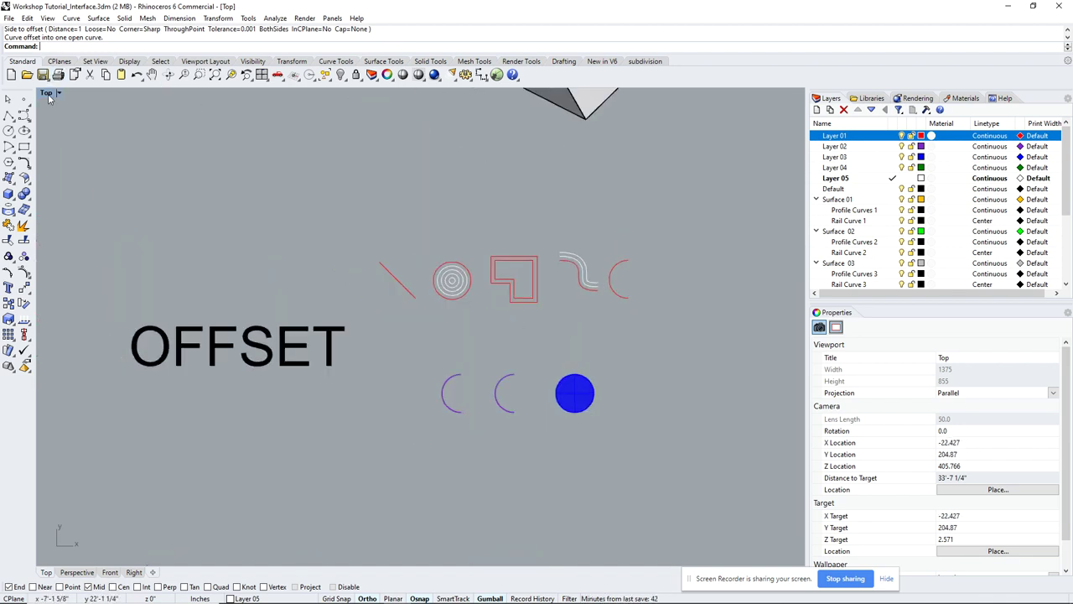
left_click(76, 572)
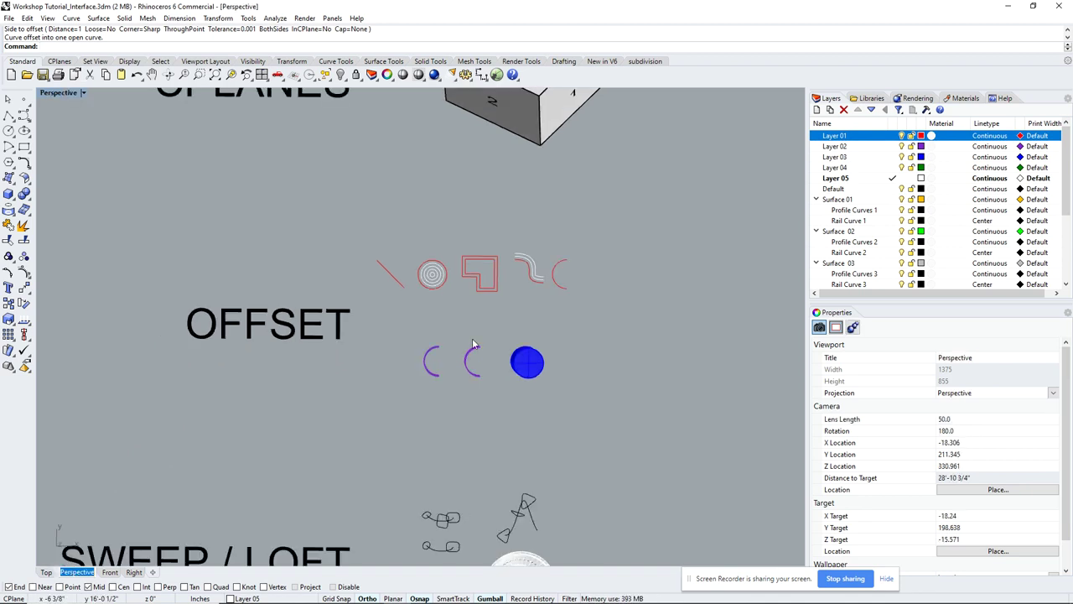
right_click_drag(486, 310, 518, 309)
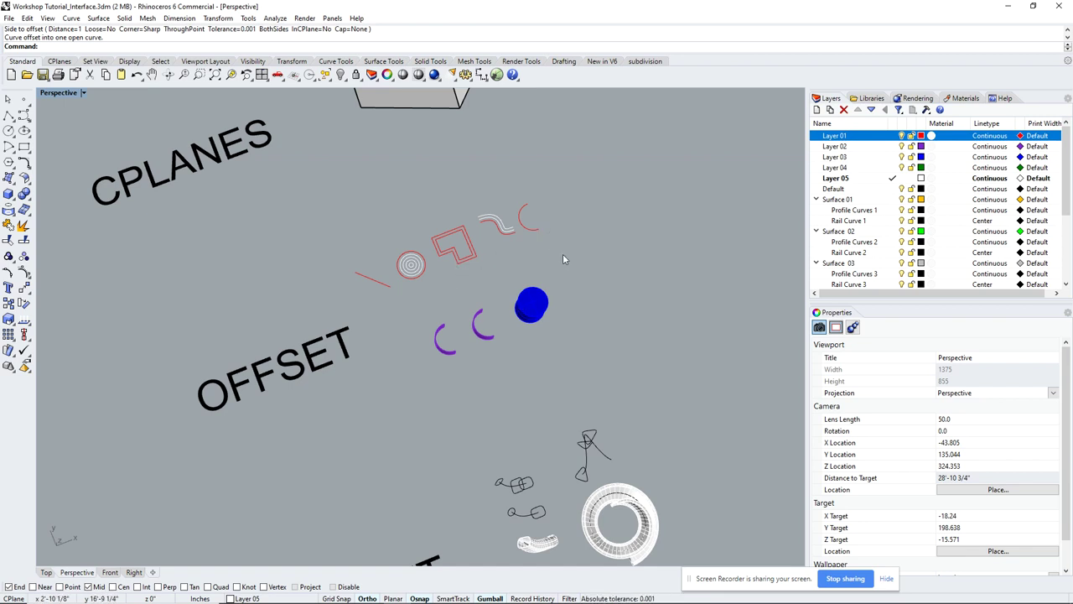
right_click_drag(563, 253, 545, 248)
right_click_drag(403, 252, 468, 224)
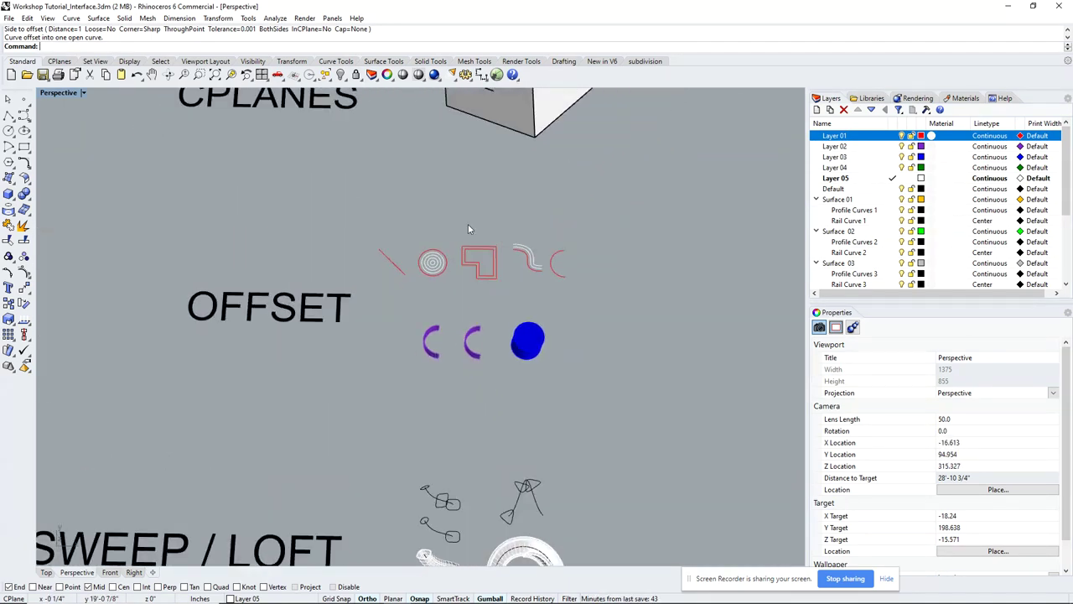
left_click_drag(358, 209, 567, 269)
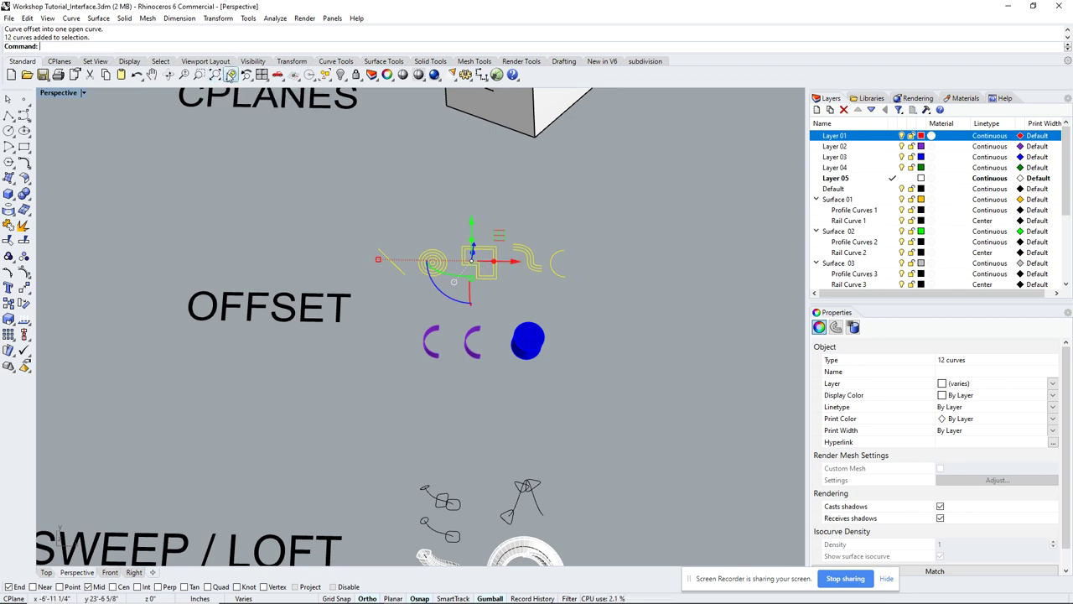
left_click(231, 76)
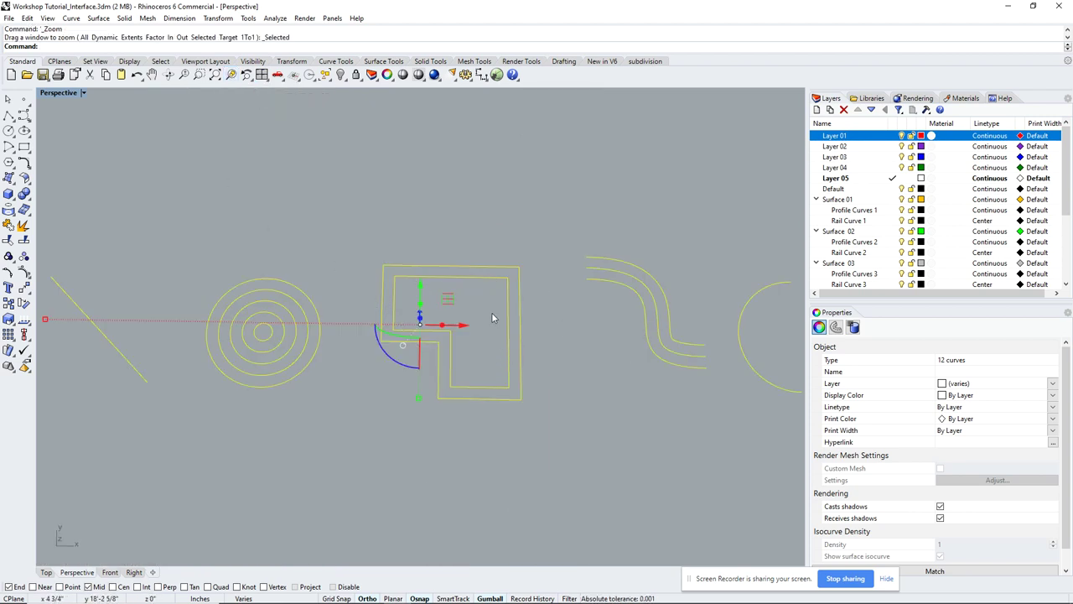
right_click_drag(572, 337, 343, 256)
left_click(536, 369)
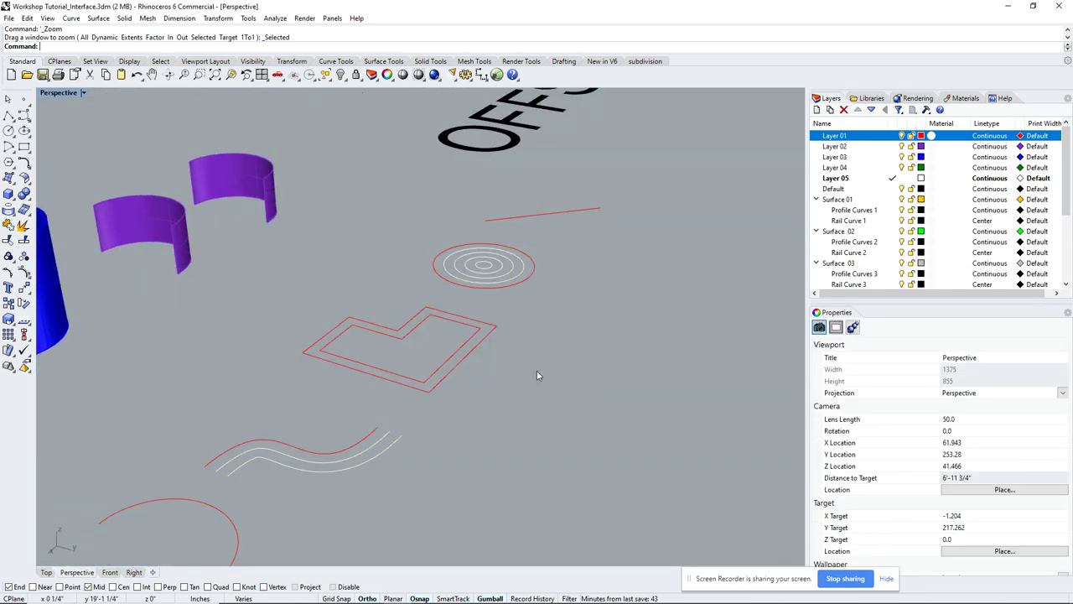
Offset the purple curved surface farther from the blue cylinder by 1 with OffsetSrf as a solid, flipping the direction outward.
key("shift+Left")
key("shift+Left")
key("shift+Left")
key("shift+Left")
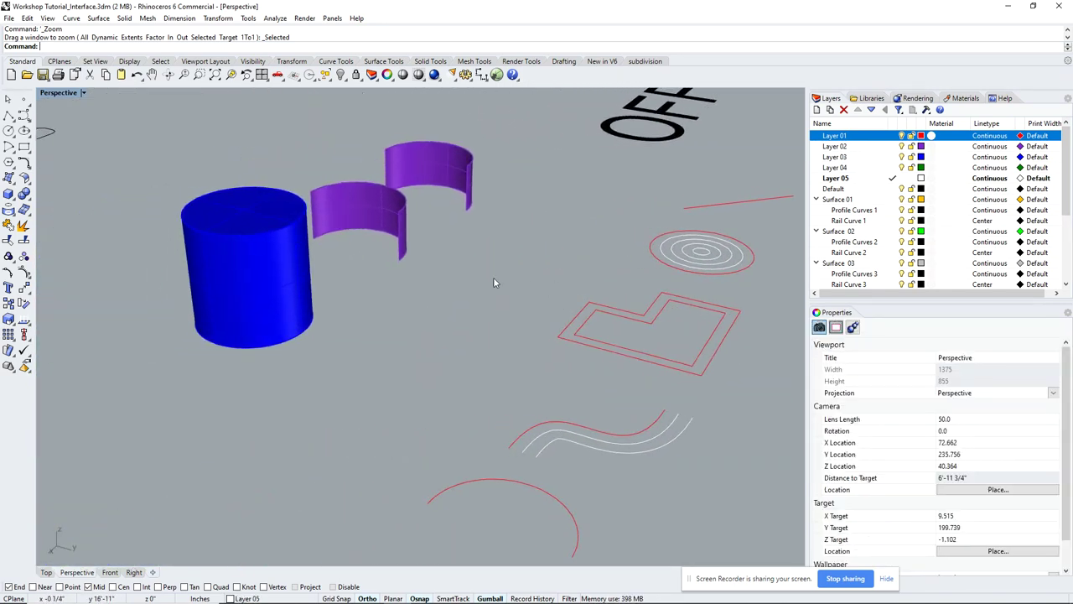
right_click_drag(502, 277, 341, 208)
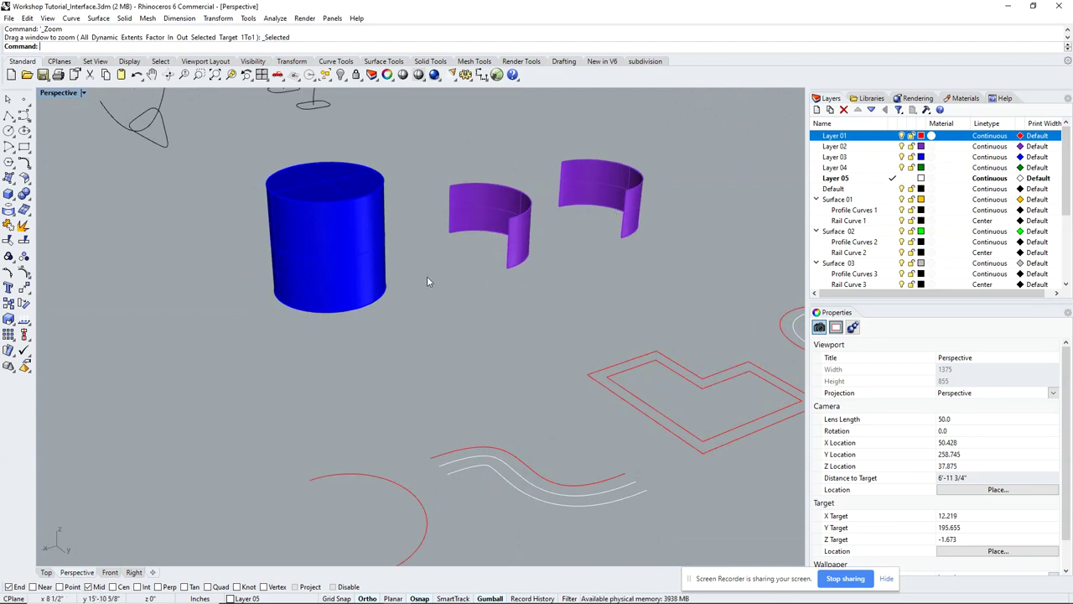
scroll(427, 281, "up", 2)
right_click_drag(428, 281, 242, 326)
scroll(420, 231, "up", 3)
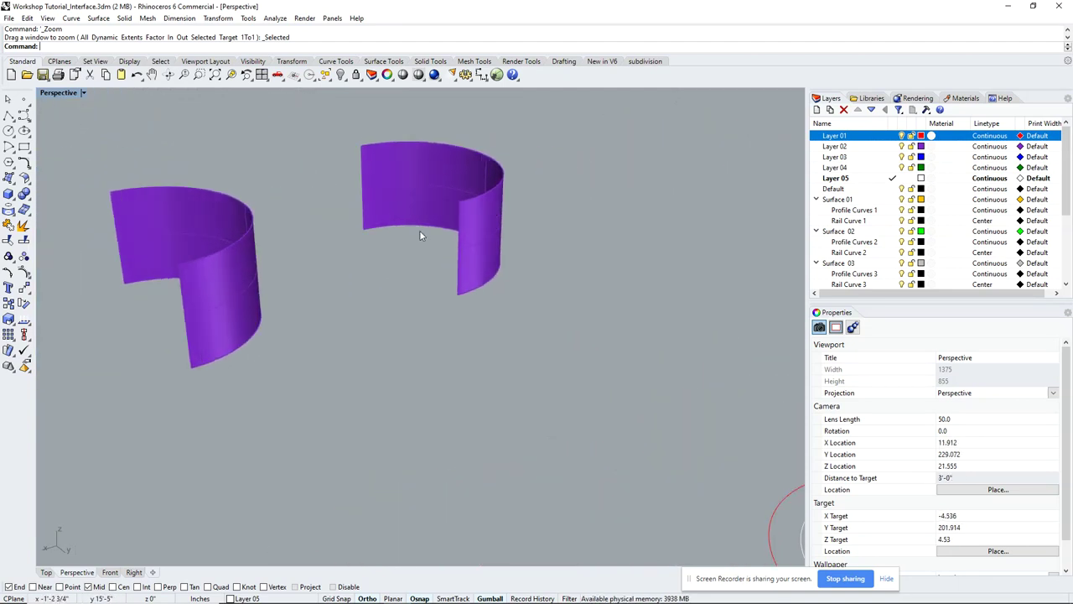
type("Offset")
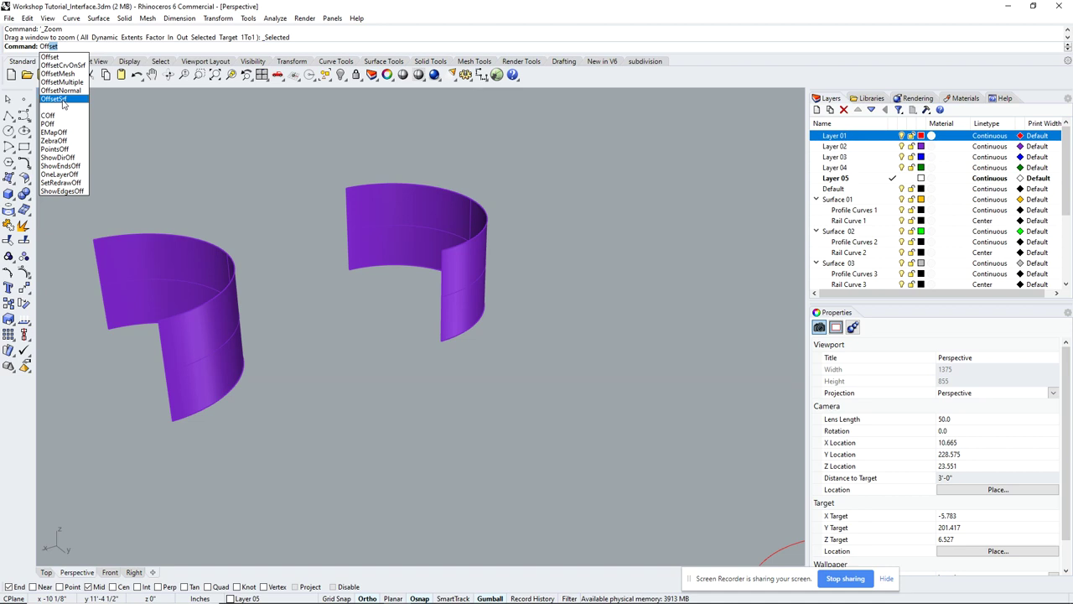
left_click(63, 100)
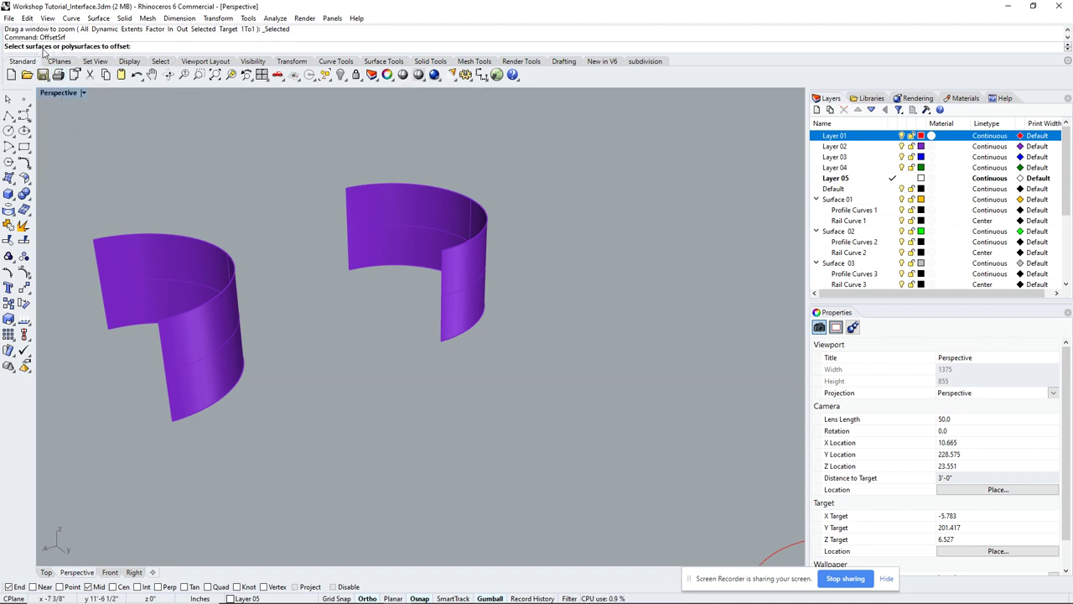
left_click(415, 238)
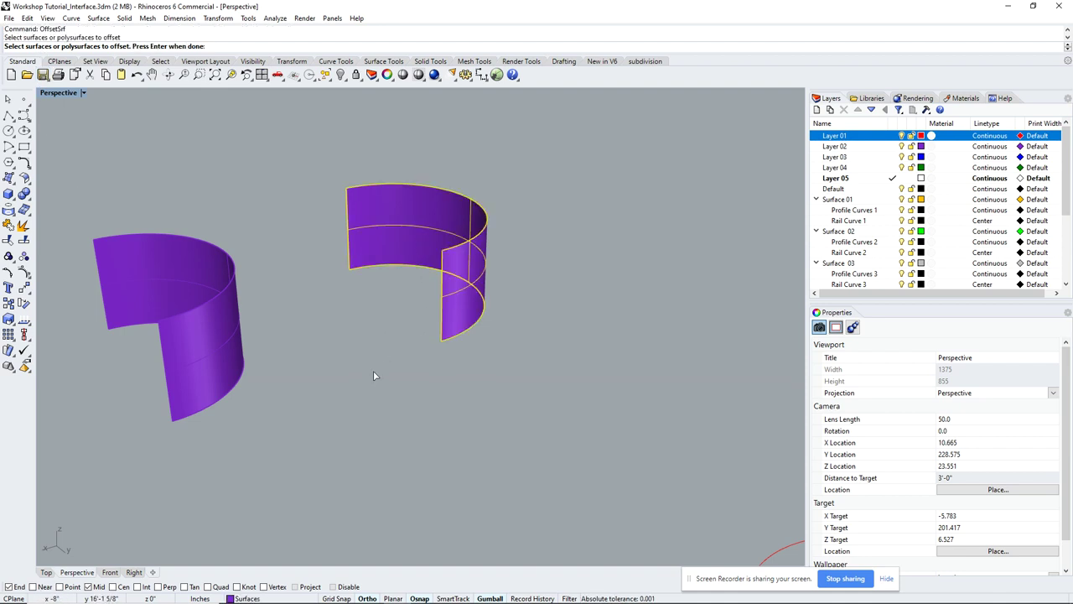
key("Return")
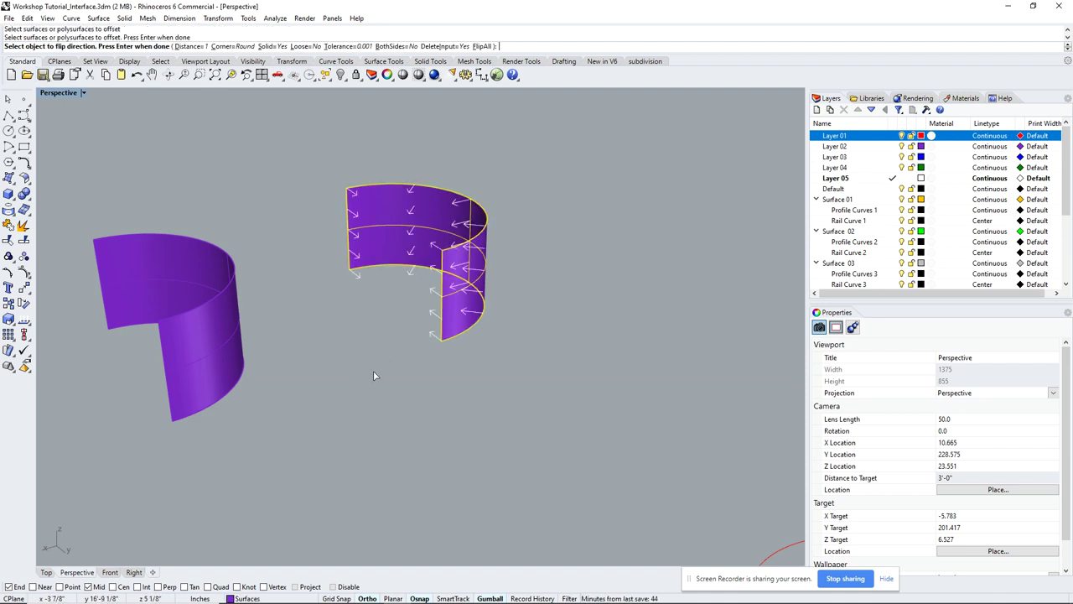
right_click_drag(455, 353, 601, 311)
left_click(616, 301)
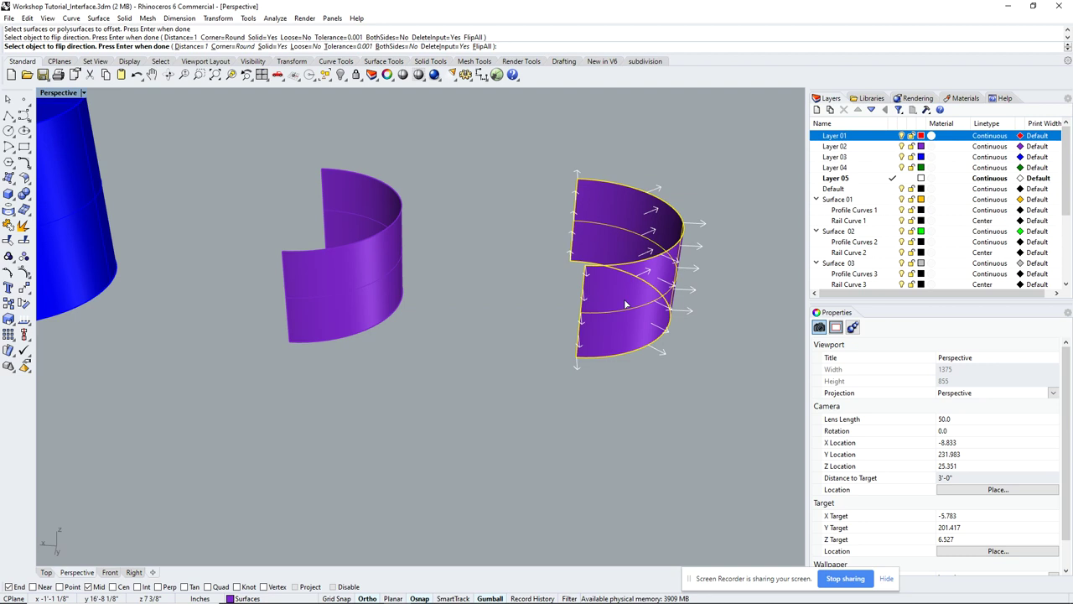
key("Return")
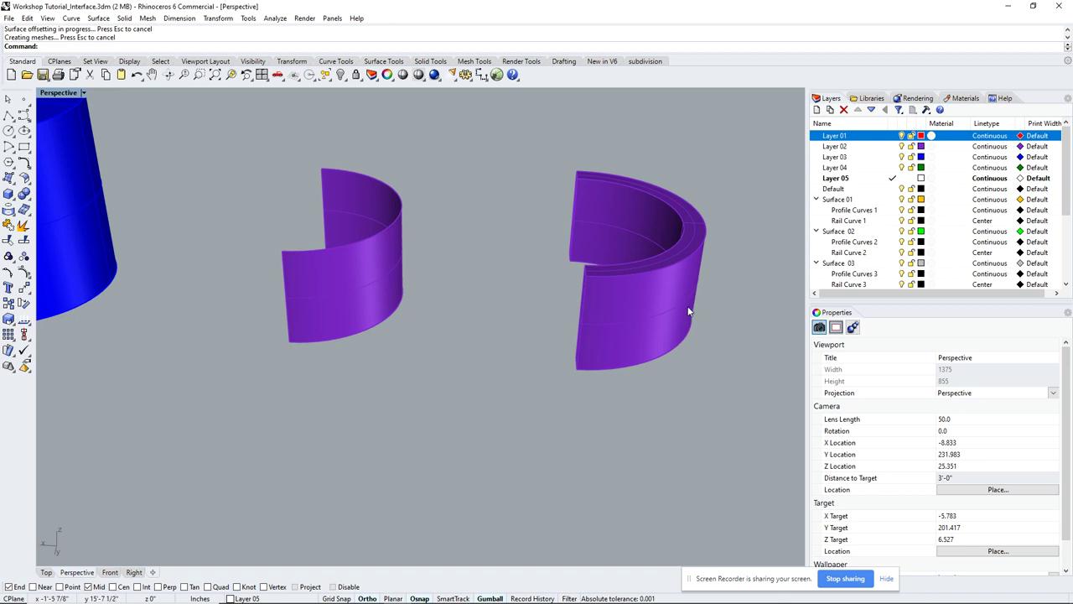
Examine the thickened purple surface and the closed blue cylinder from several angles, briefly selecting the cylinder.
scroll(671, 306, "down", 3)
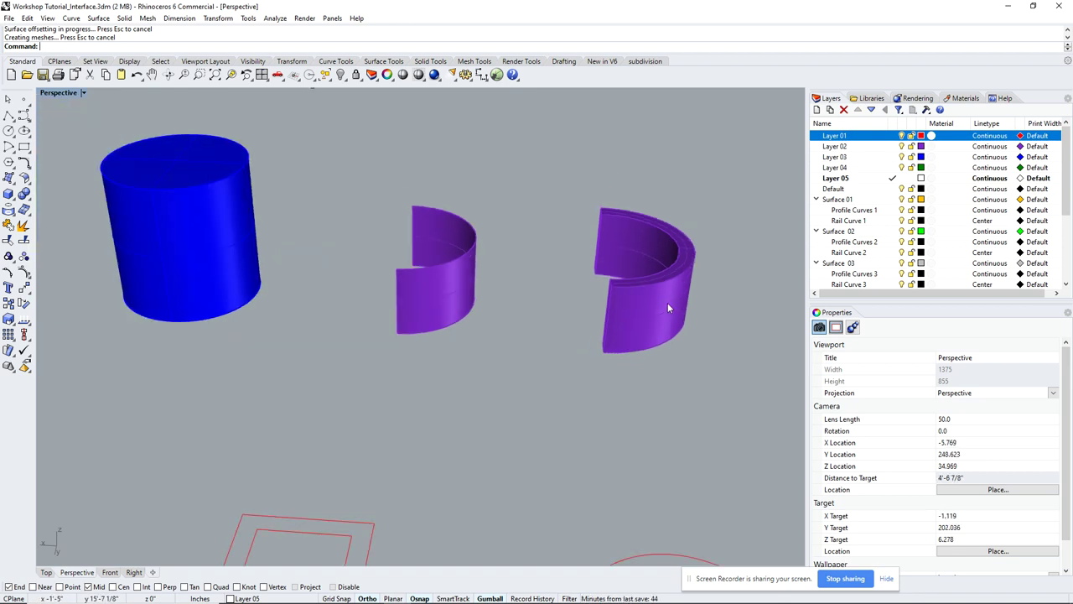
right_click_drag(668, 302, 686, 118)
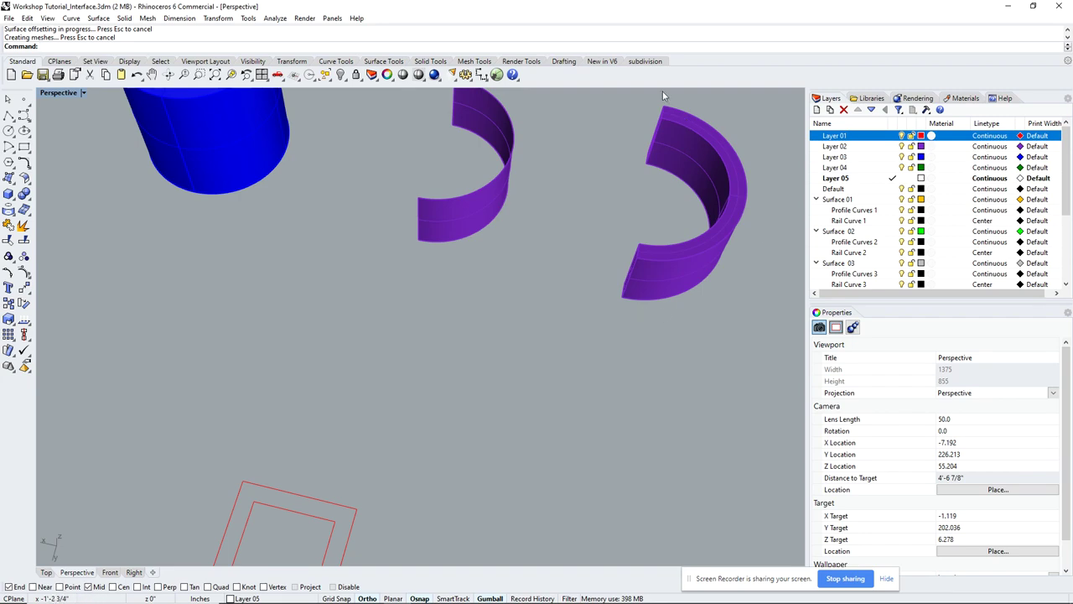
scroll(470, 280, "down", 3)
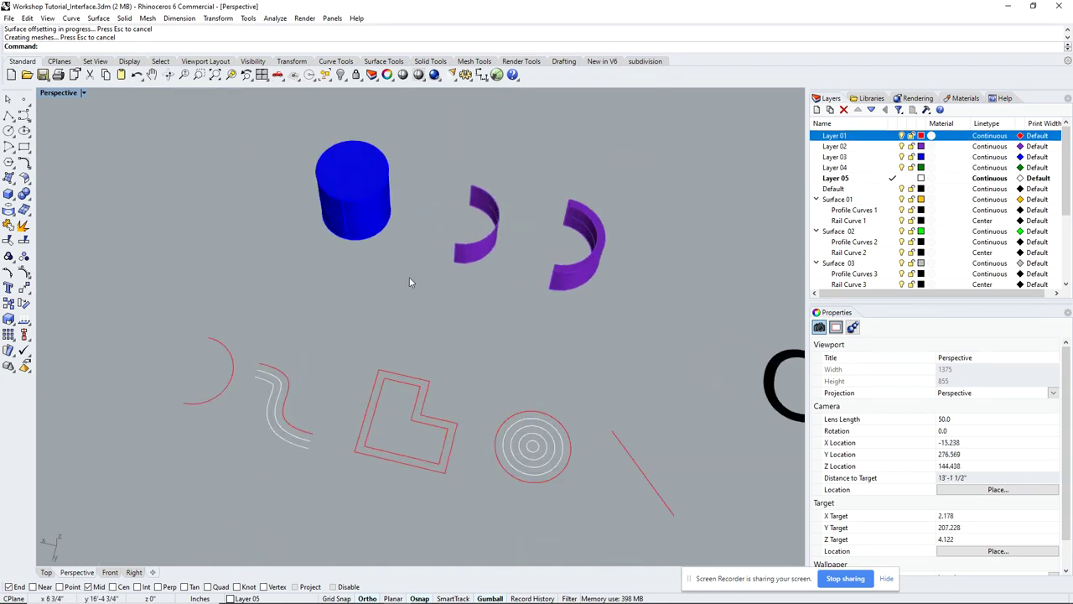
right_click_drag(409, 277, 436, 263)
scroll(300, 243, "down", 3)
scroll(300, 239, "up", 5)
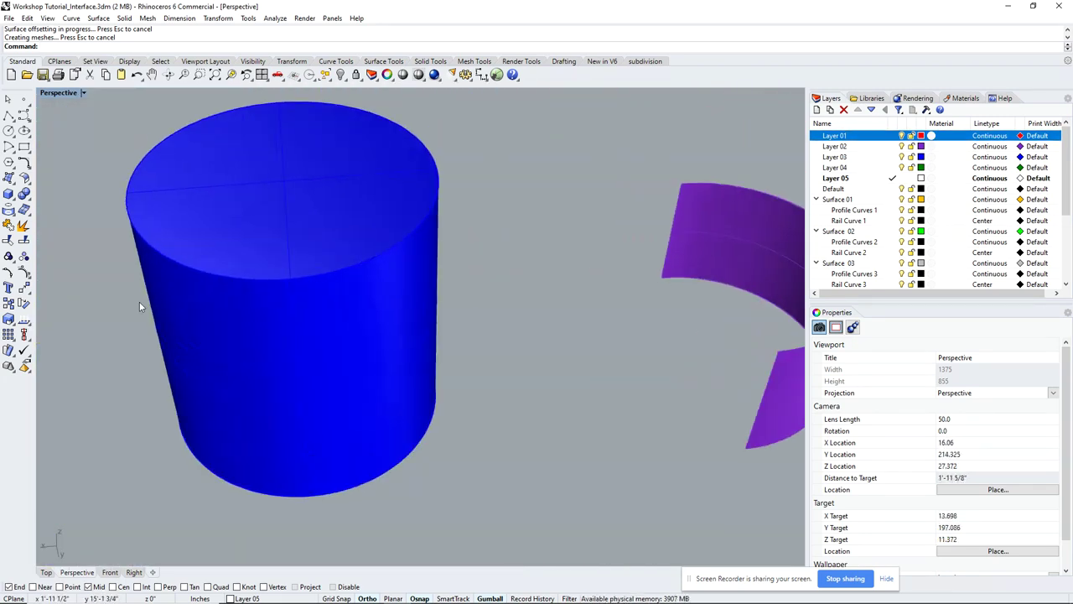
right_click_drag(140, 301, 157, 328)
scroll(436, 338, "up", 3)
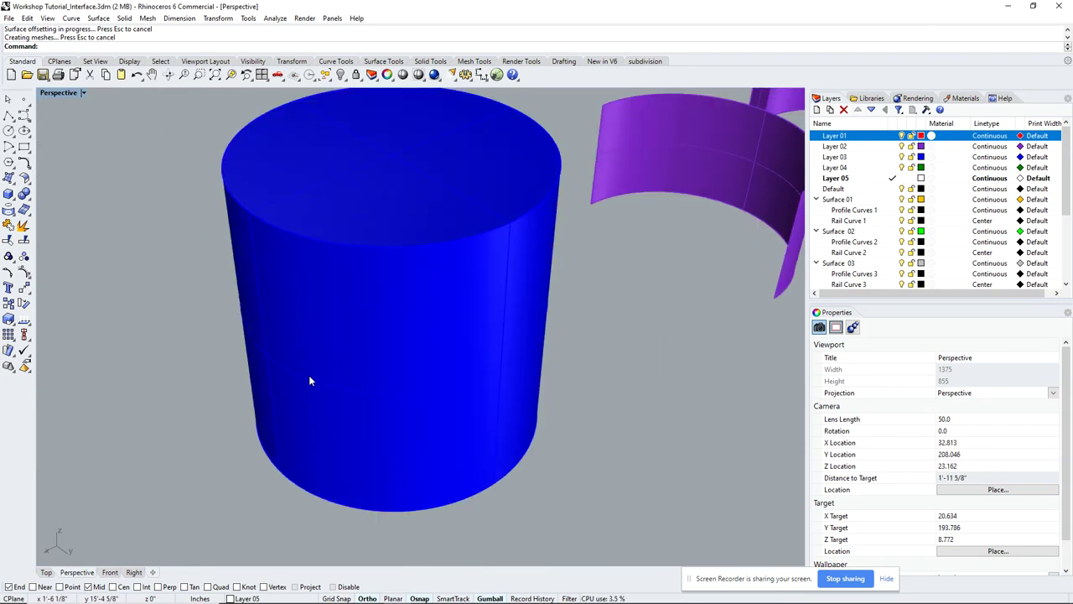
scroll(470, 295, "down", 3)
right_click_drag(465, 298, 415, 326)
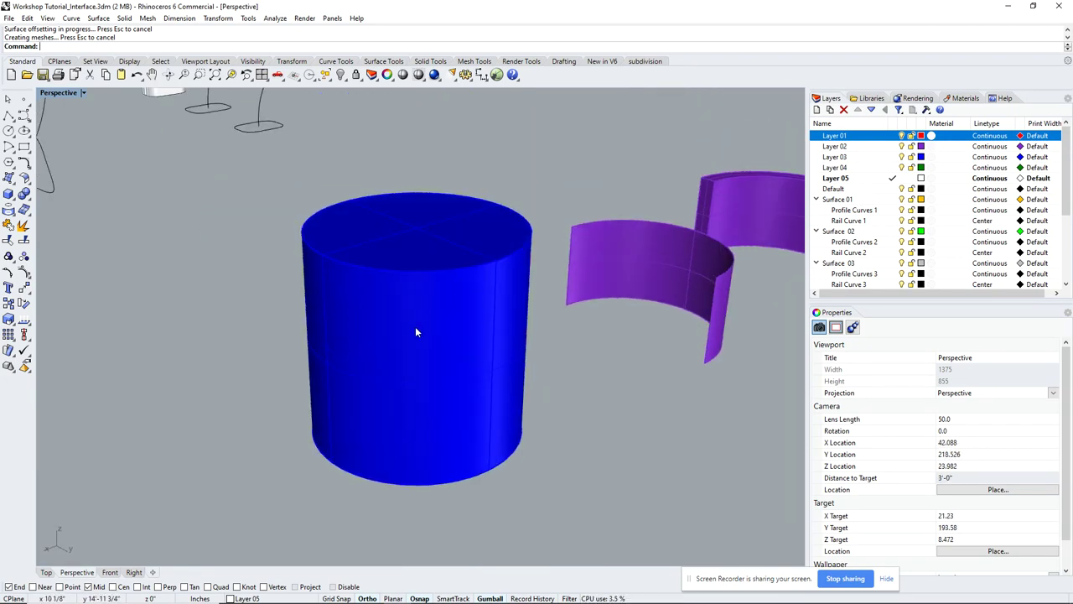
left_click(415, 326)
right_click_drag(558, 328, 530, 359)
key("Escape")
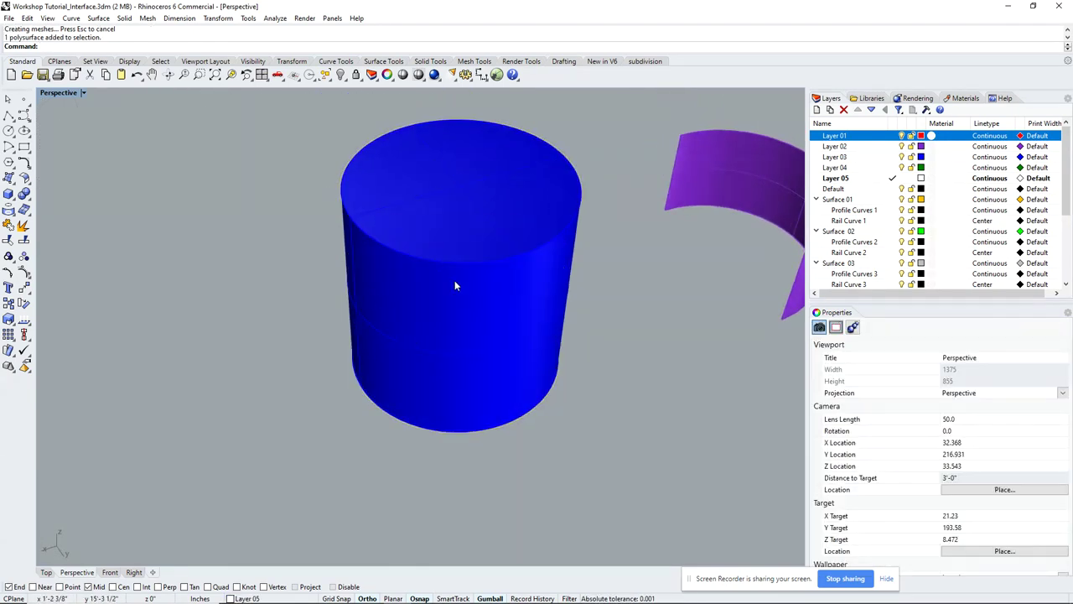
Set the Perspective viewport's display mode to Ghosted and look through the blue cylinder.
left_click(56, 93)
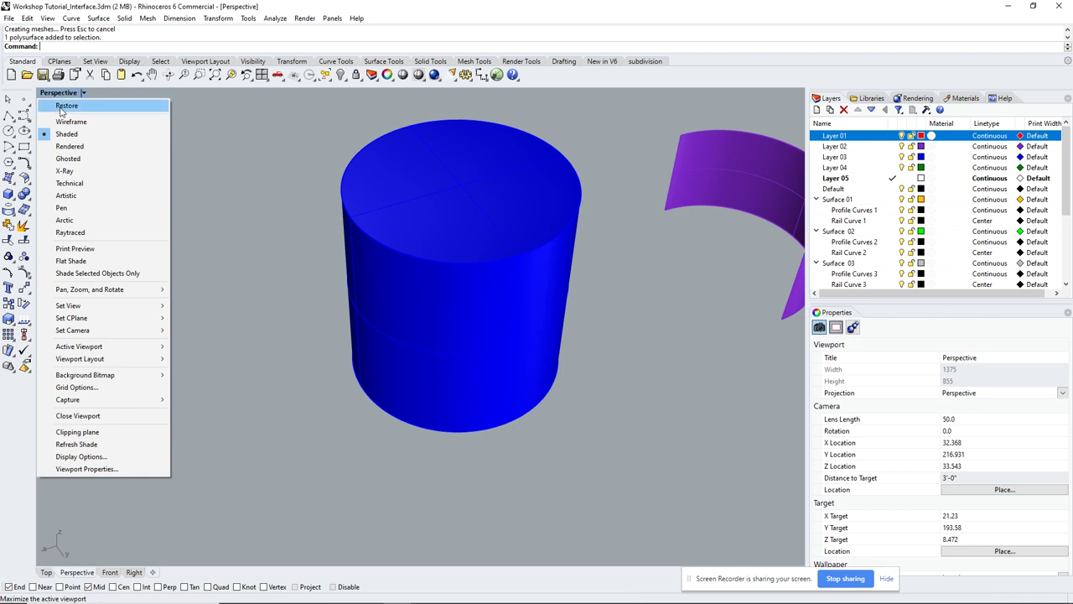
left_click(65, 159)
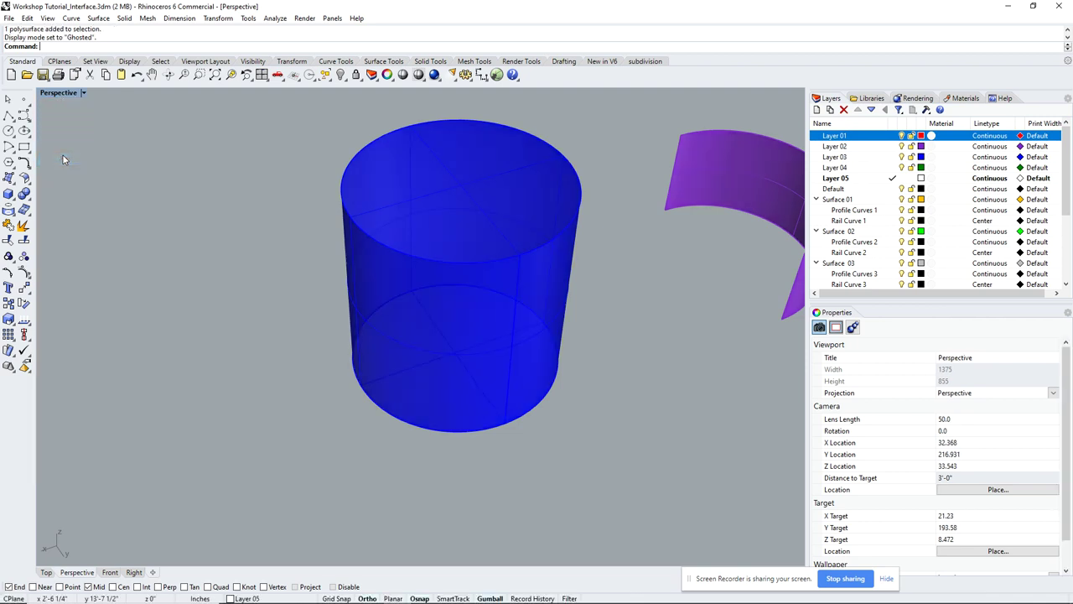
right_click_drag(520, 373, 550, 382)
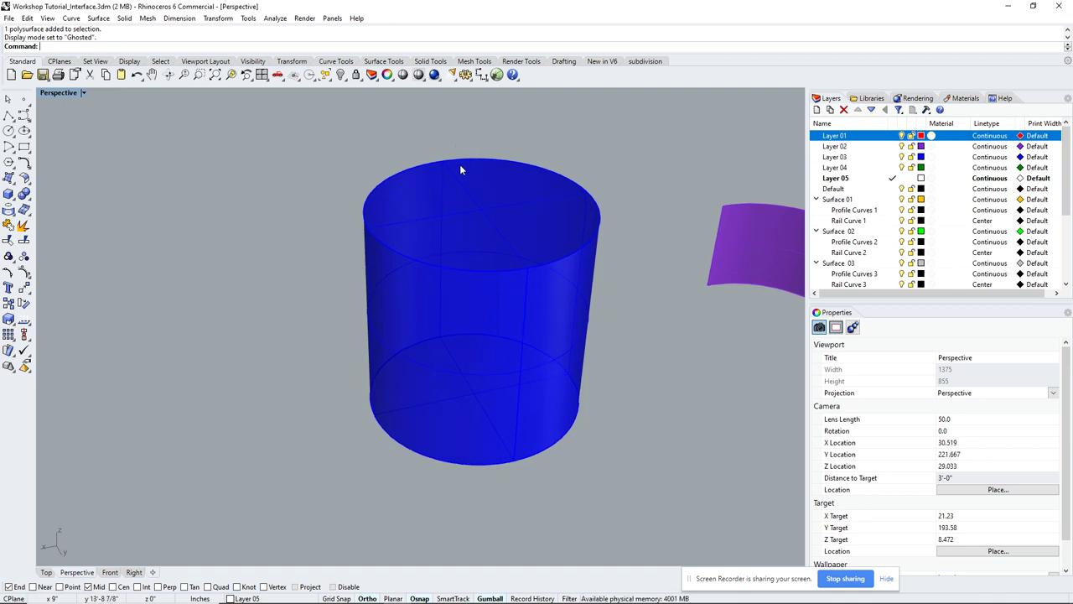
left_click(429, 230)
type("ffset")
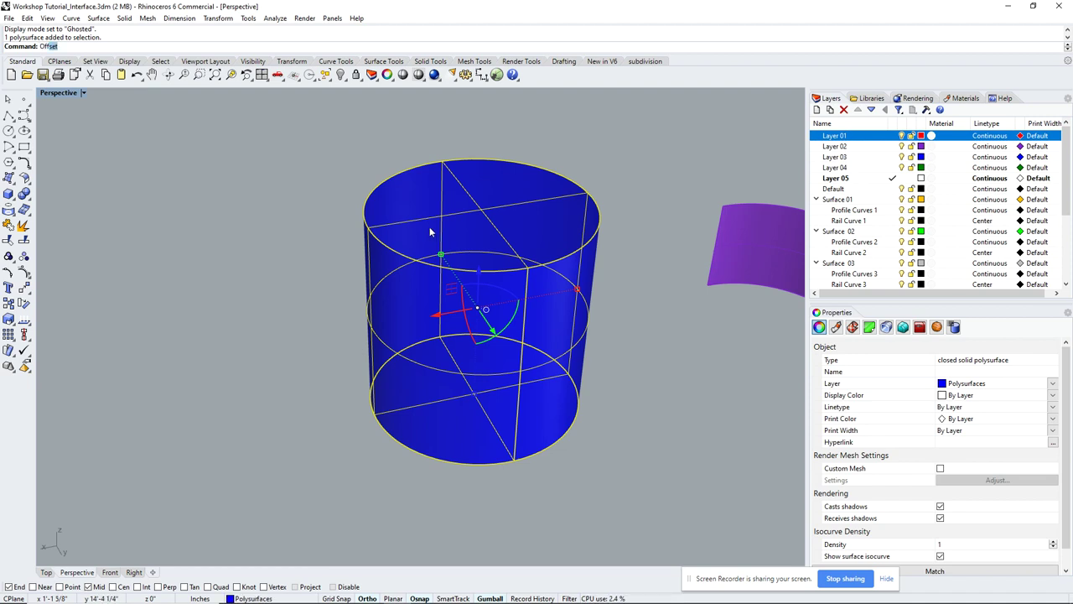
key("Return")
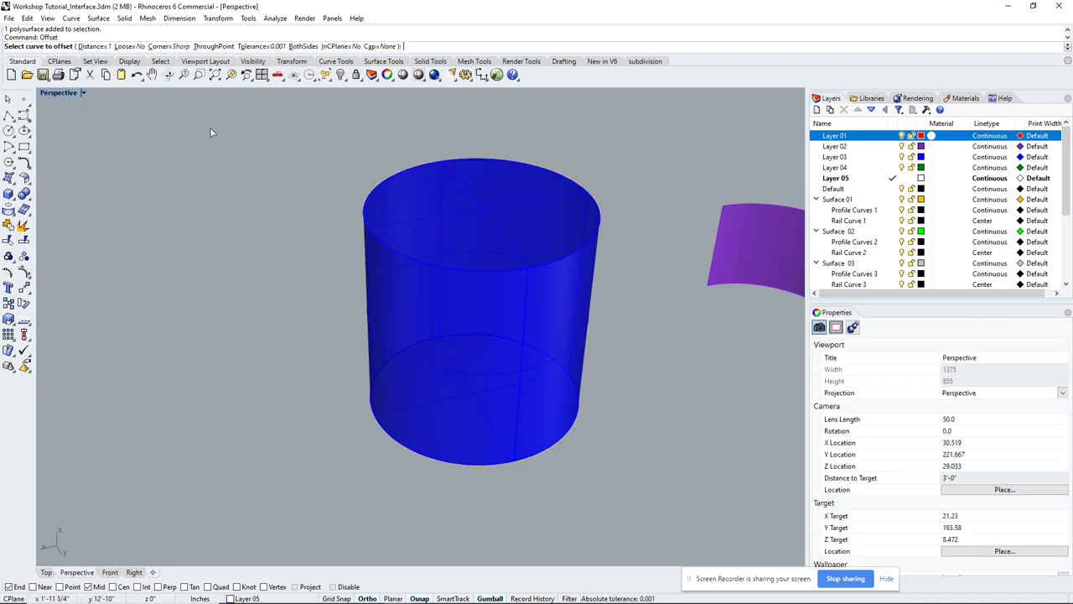
key("Escape")
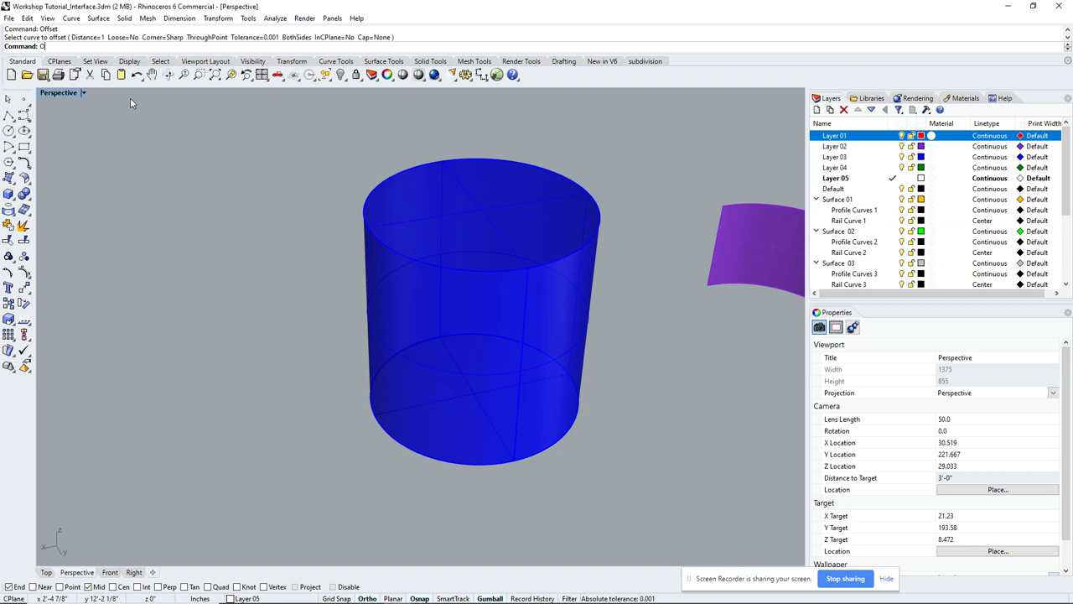
Offset the blue cylinder inward by 1 with OffsetSrf, keeping round corners and the solid option on and flipping the direction.
type("Offset")
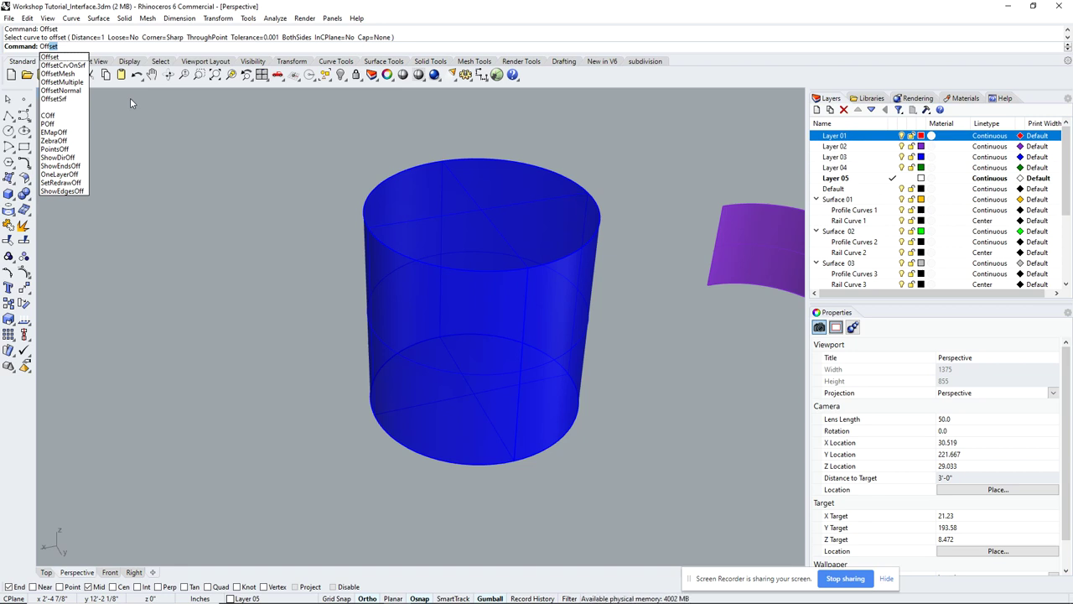
left_click(54, 98)
left_click(484, 309)
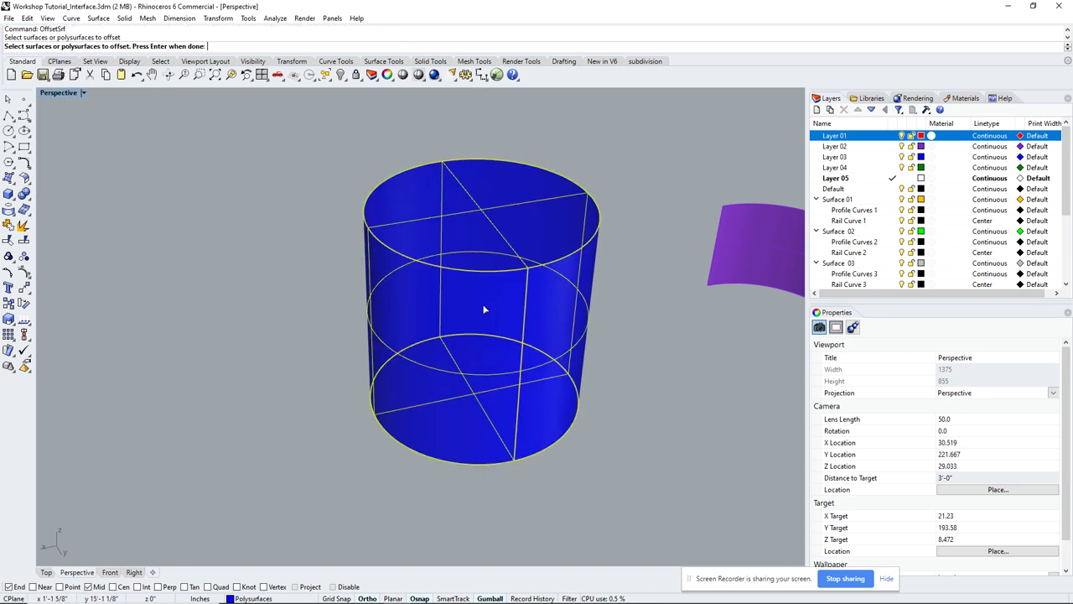
key("Return")
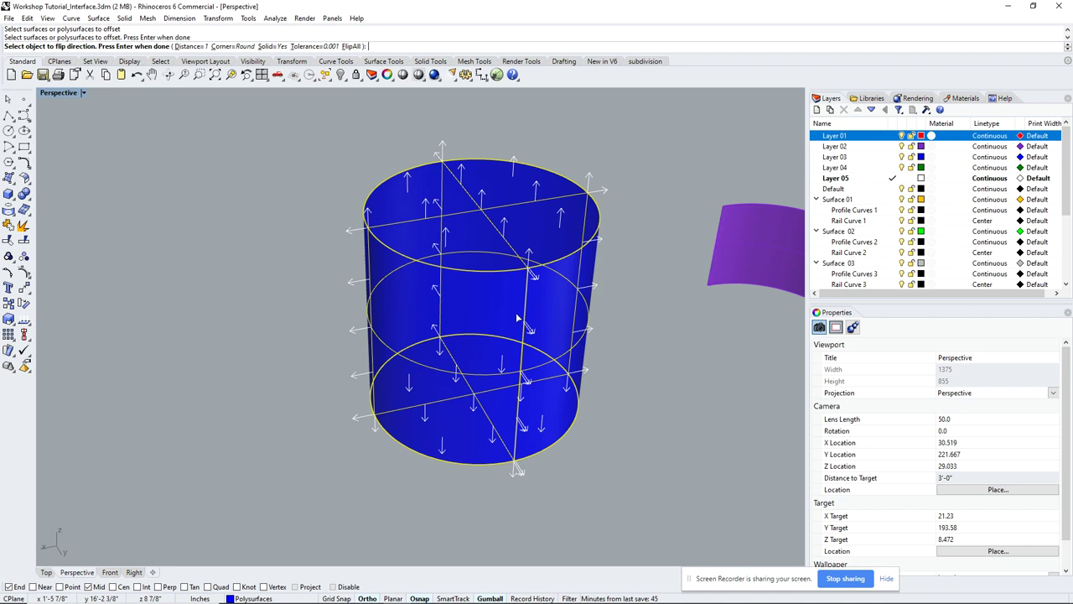
left_click(492, 359)
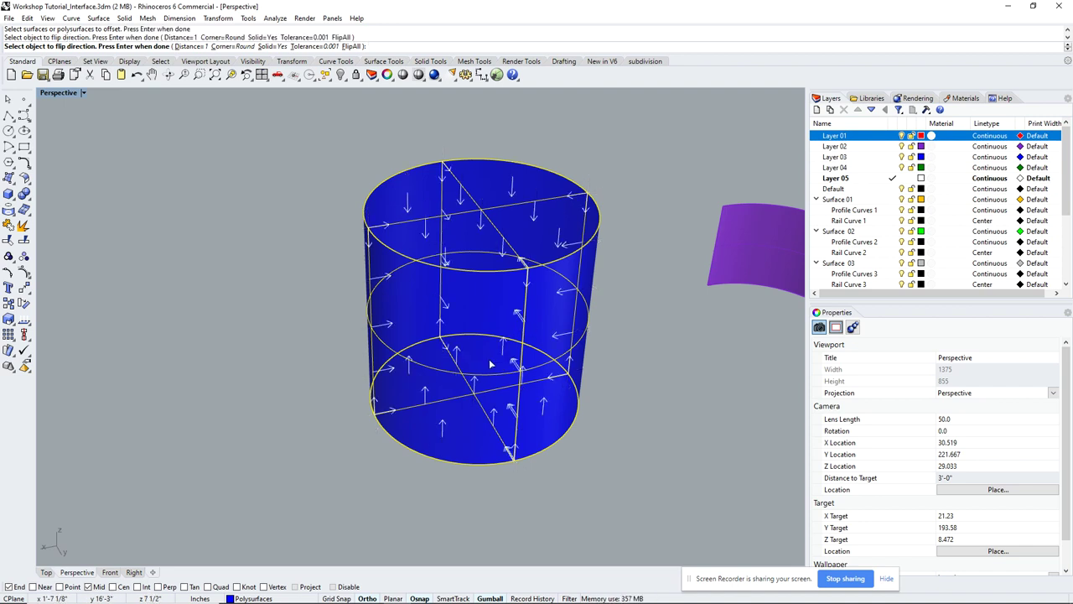
key("Return")
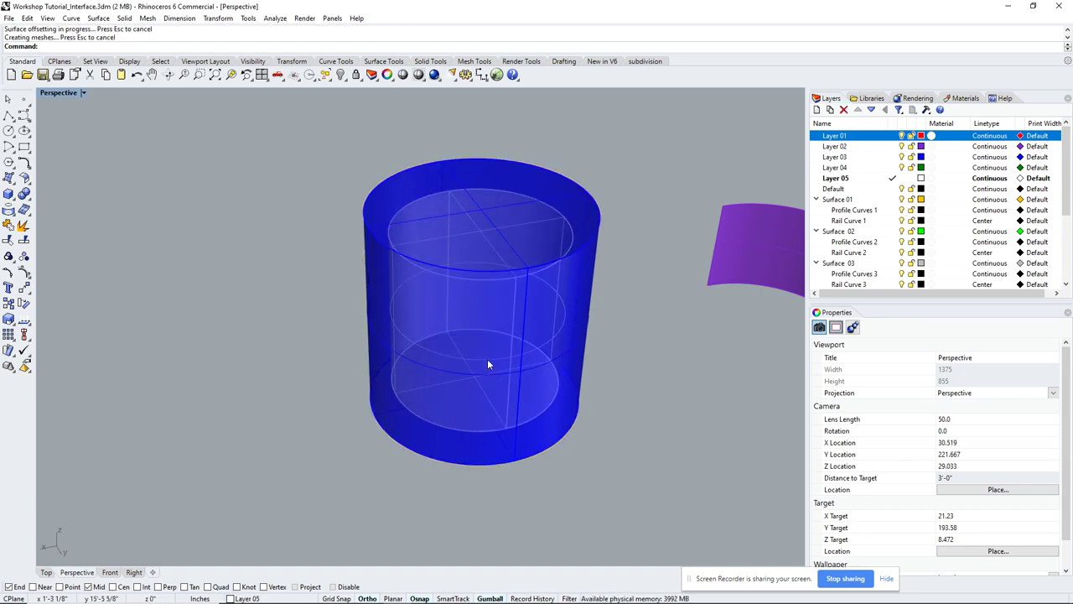
Examine the cylinder's inner offset and the surrounding examples from several angles, and zoom the Top view in on the blue cylinder.
right_click_drag(465, 403, 457, 301)
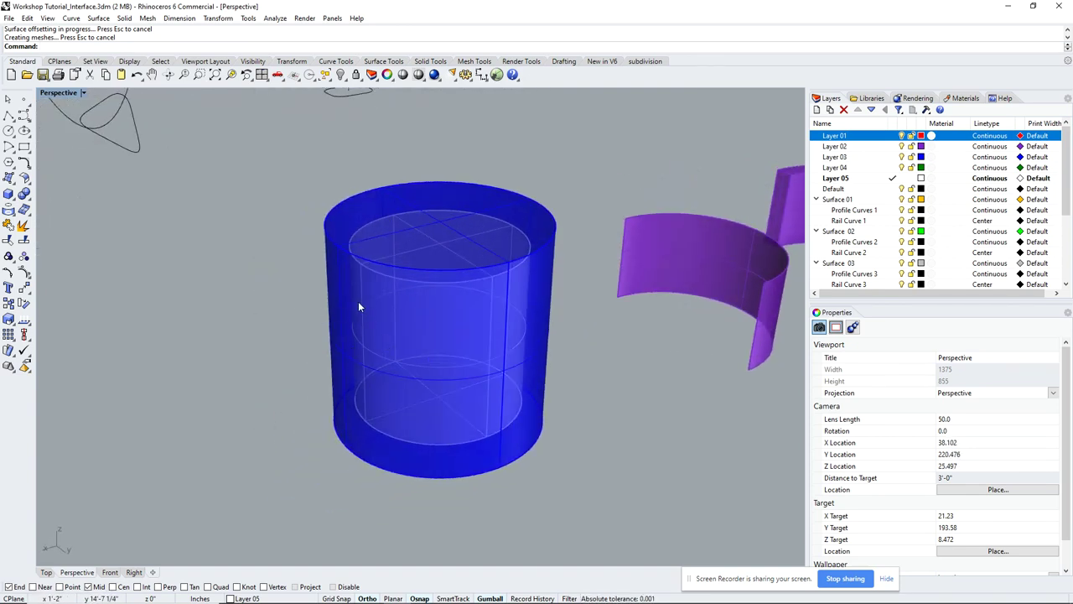
scroll(347, 286, "down", 5)
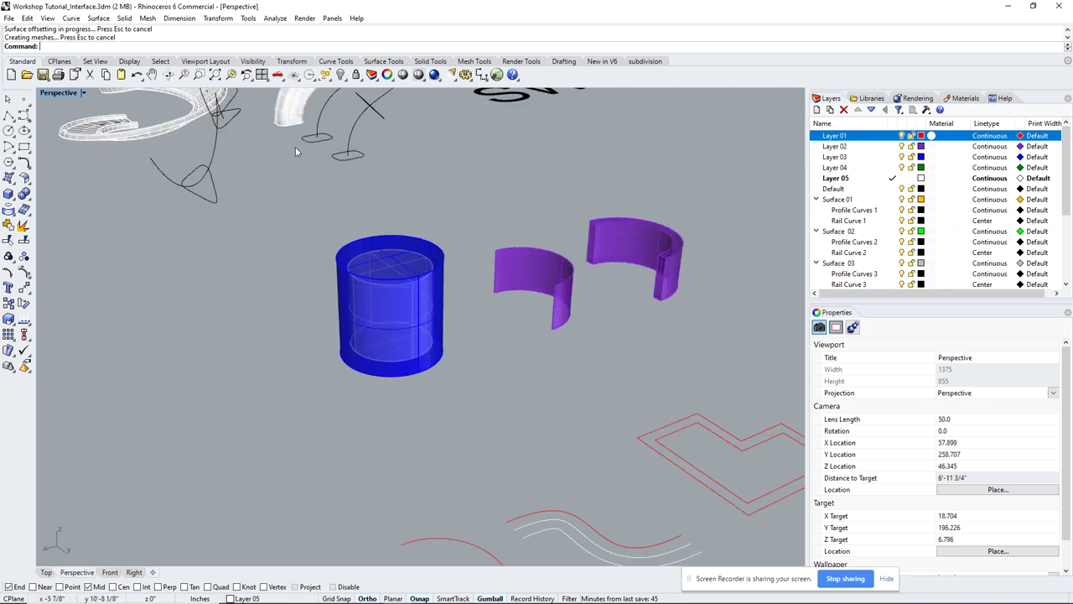
right_click_drag(347, 286, 390, 325)
scroll(390, 326, "down", 3)
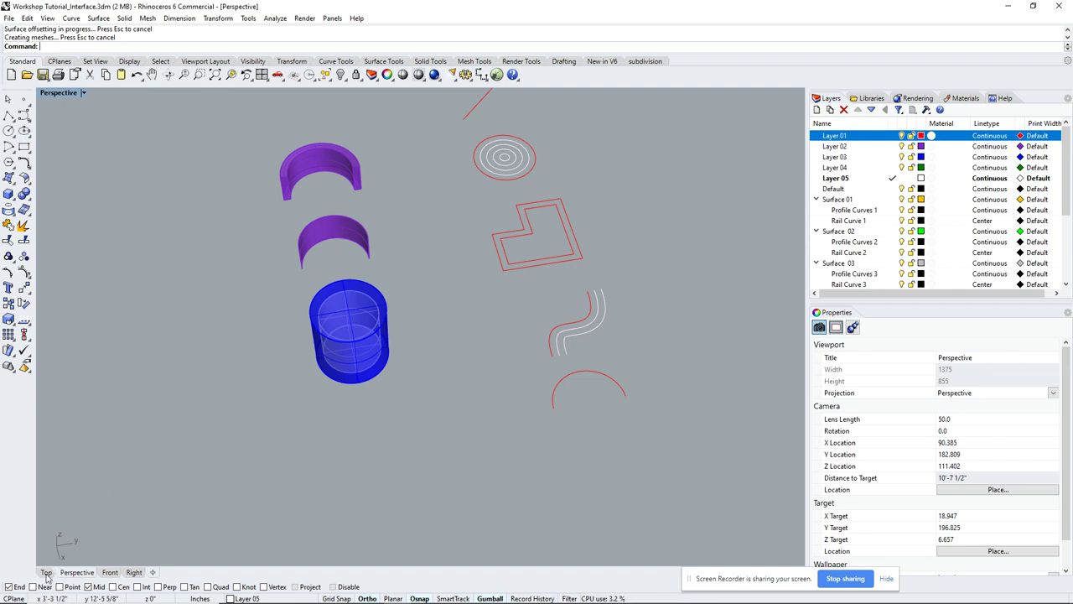
scroll(286, 380, "down", 5)
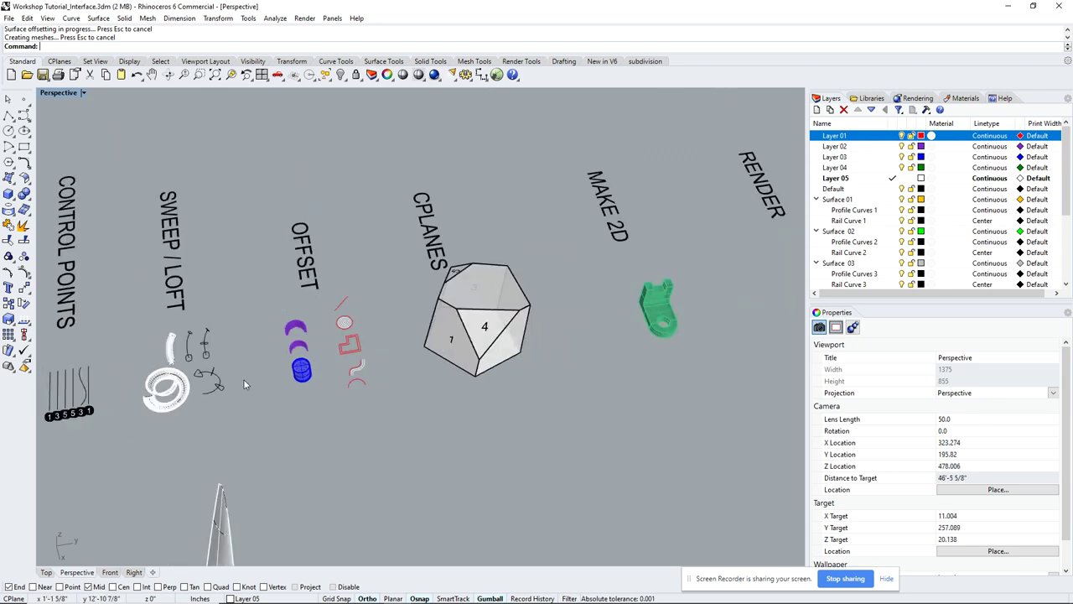
right_click_drag(244, 380, 408, 403)
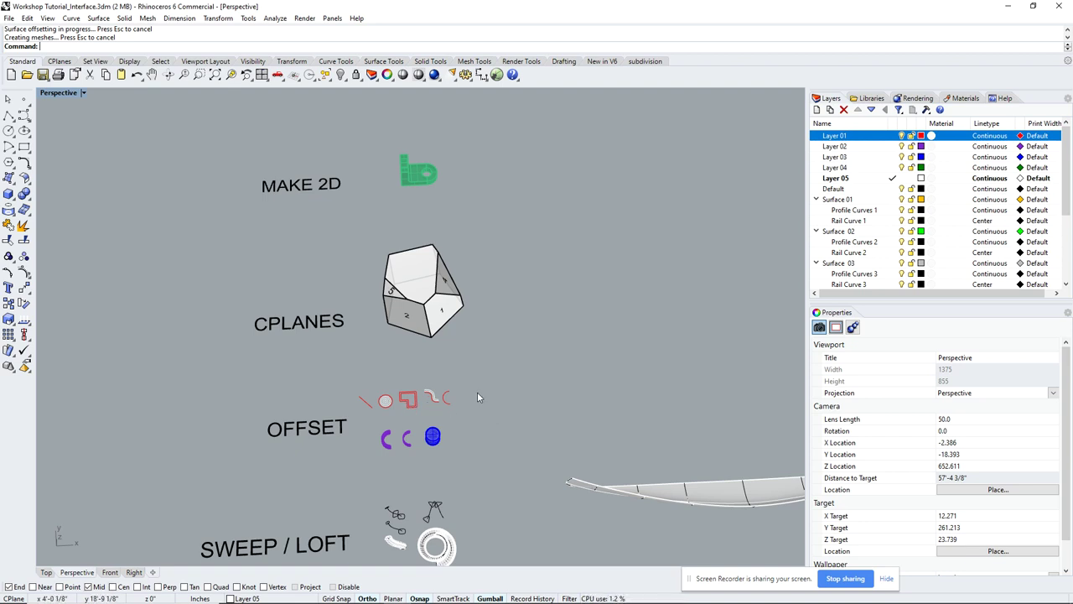
left_click(47, 572)
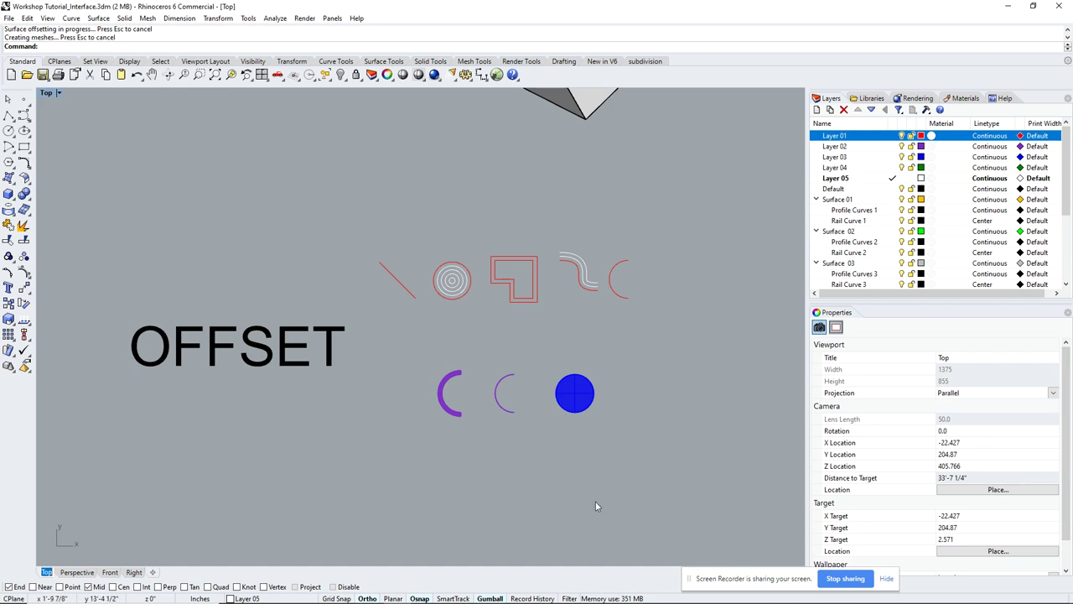
right_click_drag(578, 468, 568, 444)
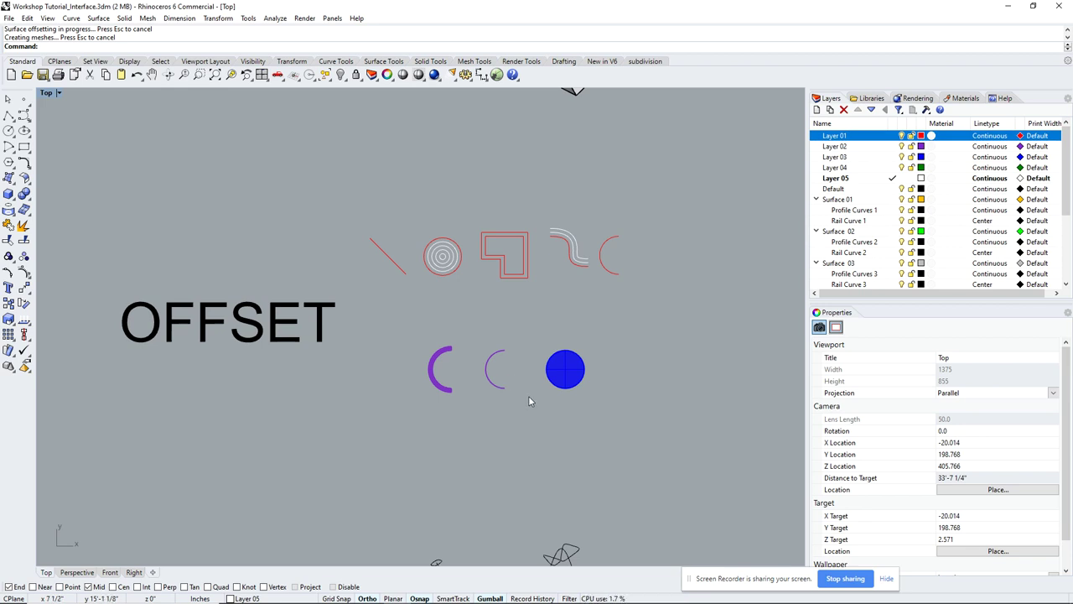
scroll(572, 373, "up", 10)
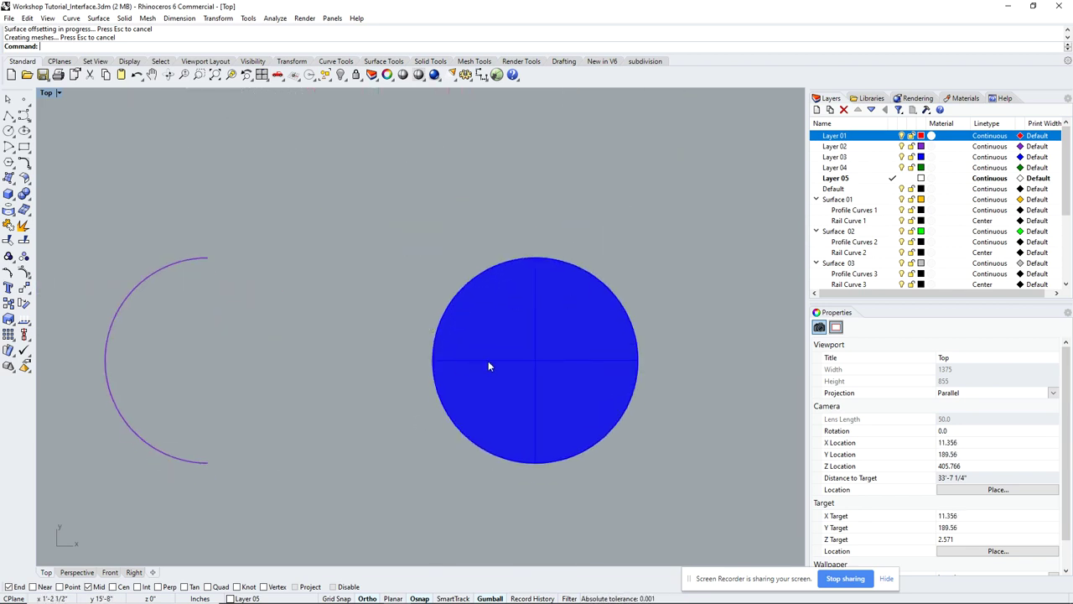
Cut two sections through the outer blue cylinder with Section, one horizontal just above its centre and one diagonal.
type("Section")
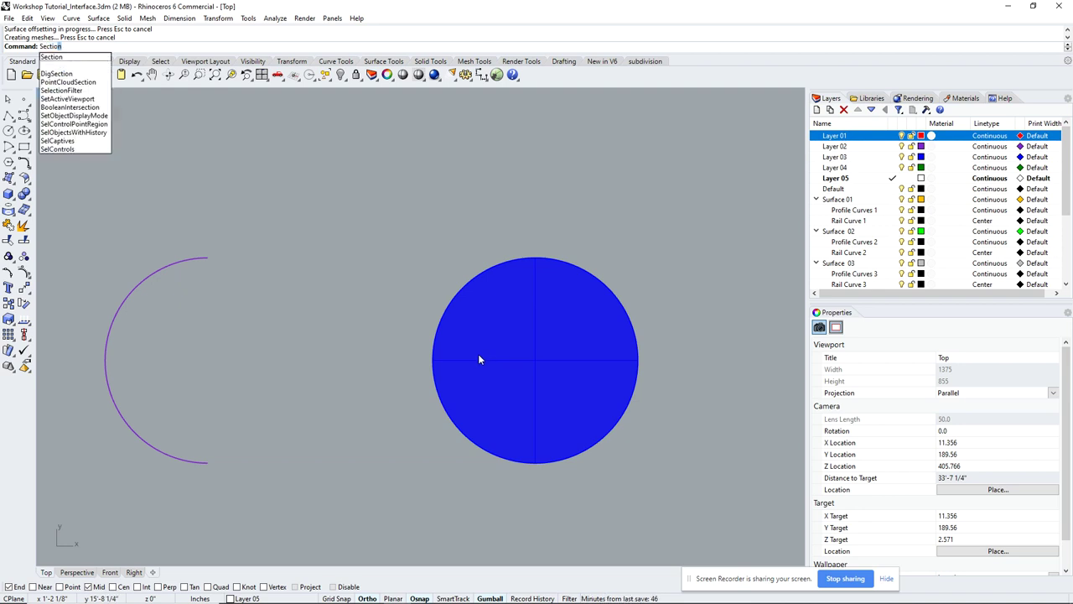
key("Return")
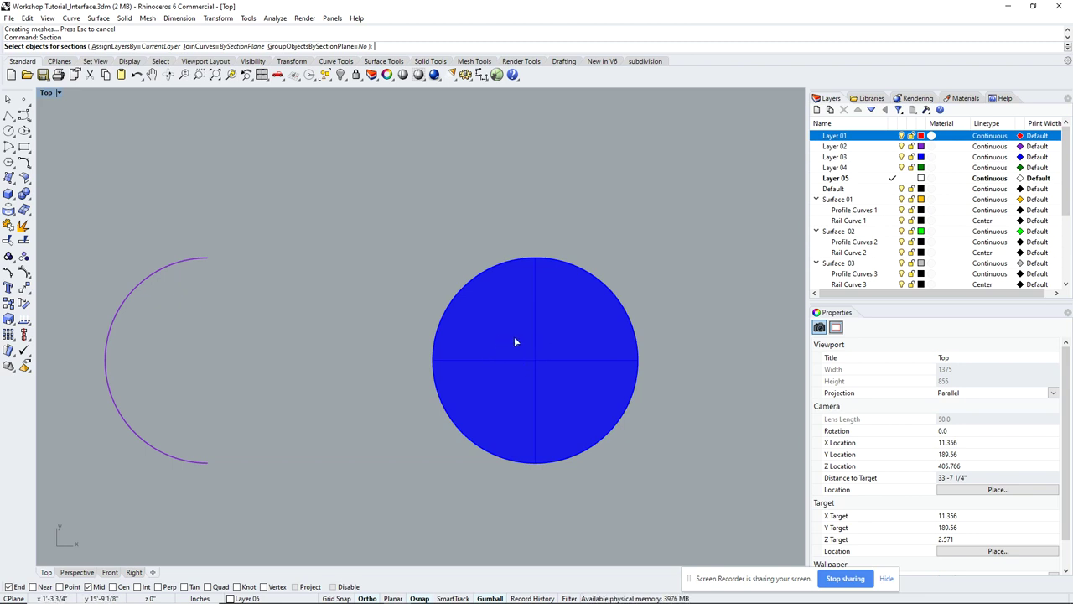
left_click(549, 336)
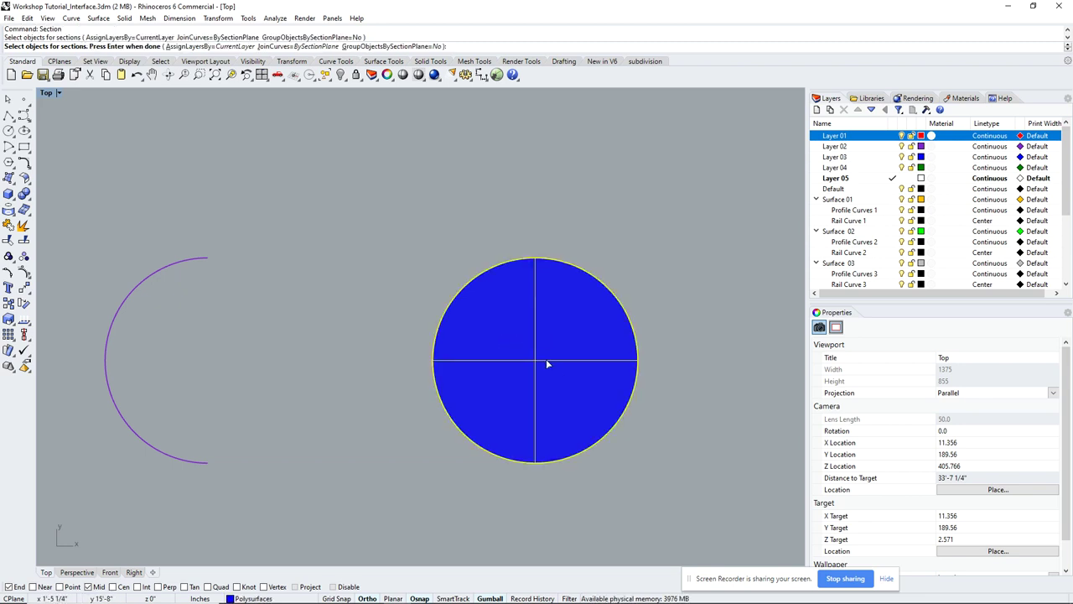
key("Return")
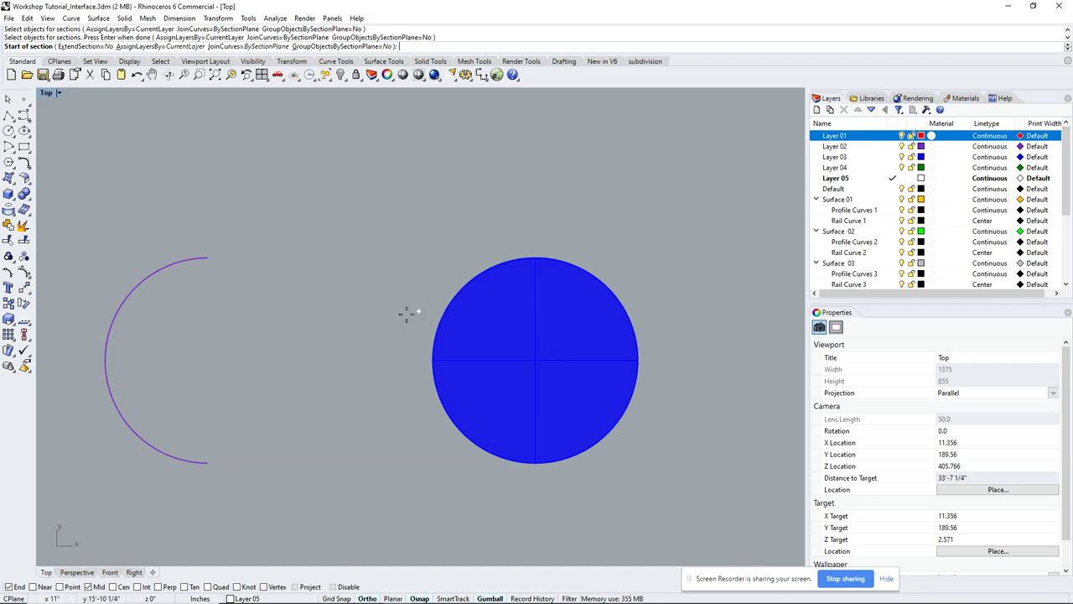
left_click(322, 342)
left_click(723, 341)
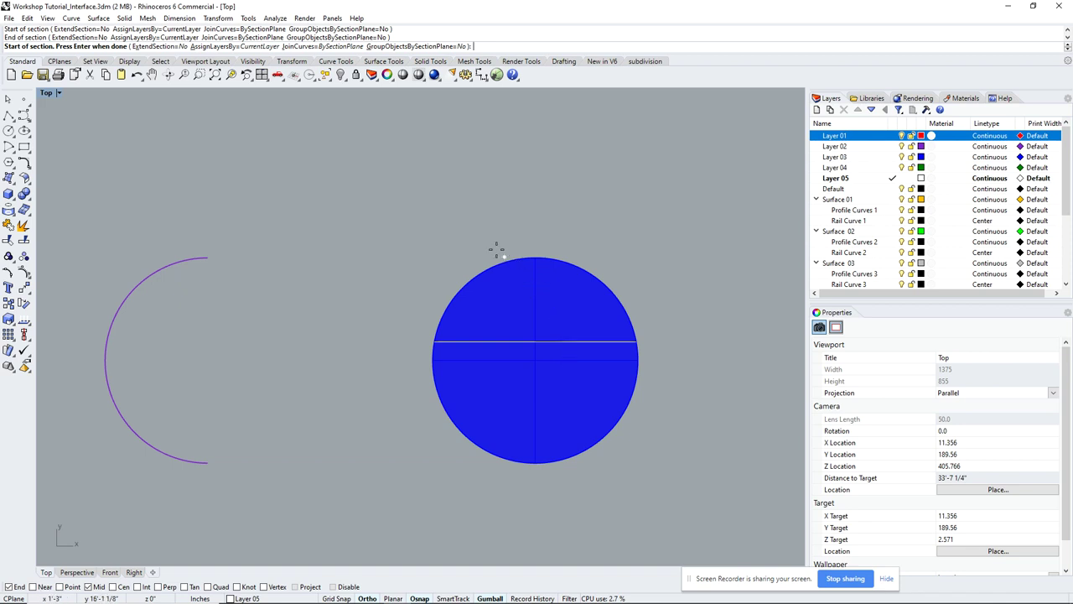
left_click(448, 225)
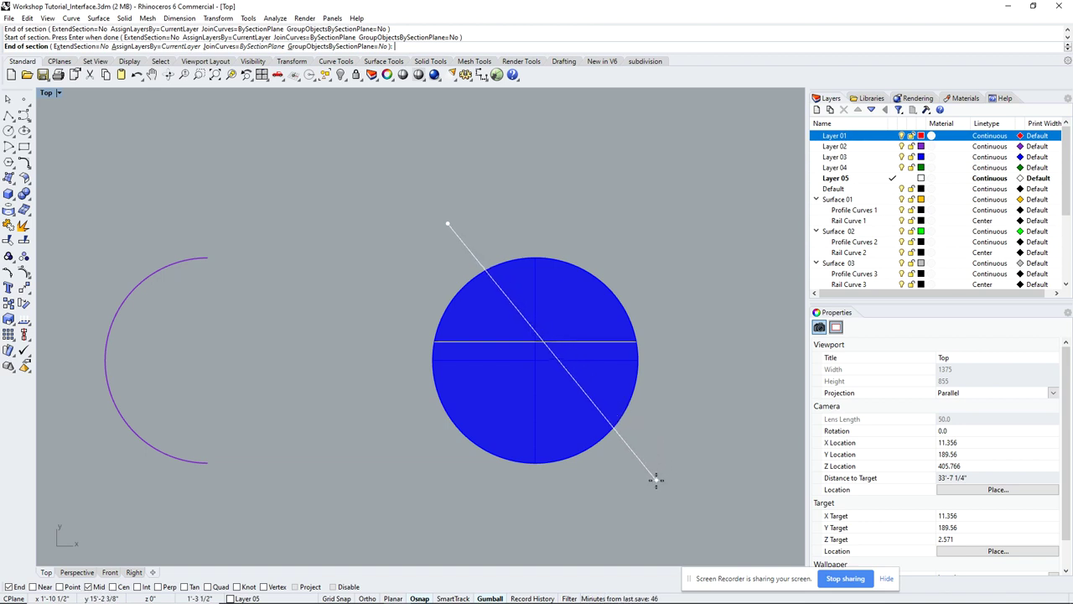
left_click(642, 513)
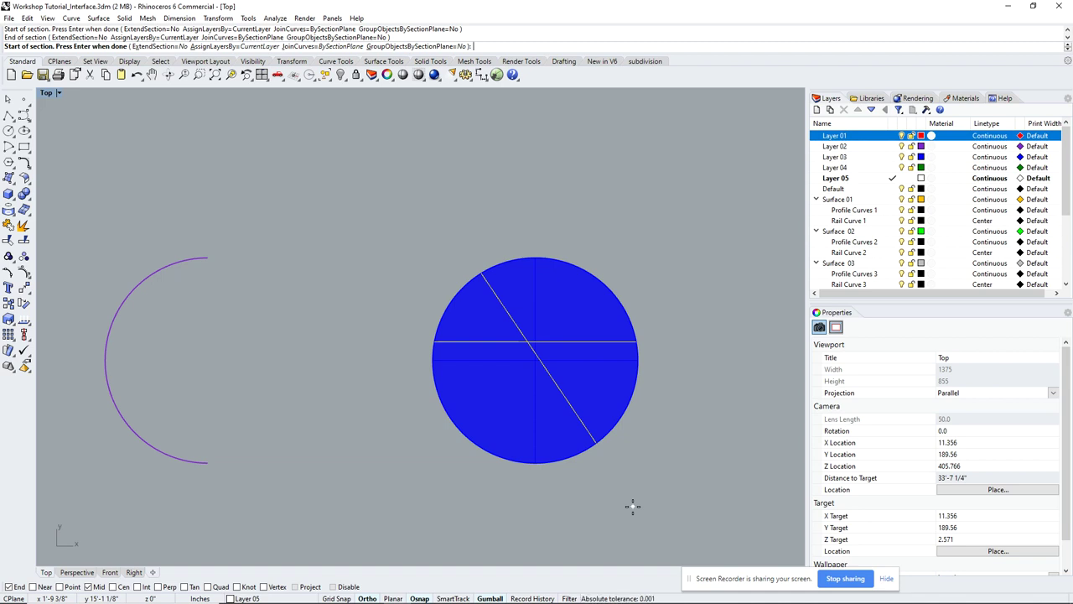
key("Return")
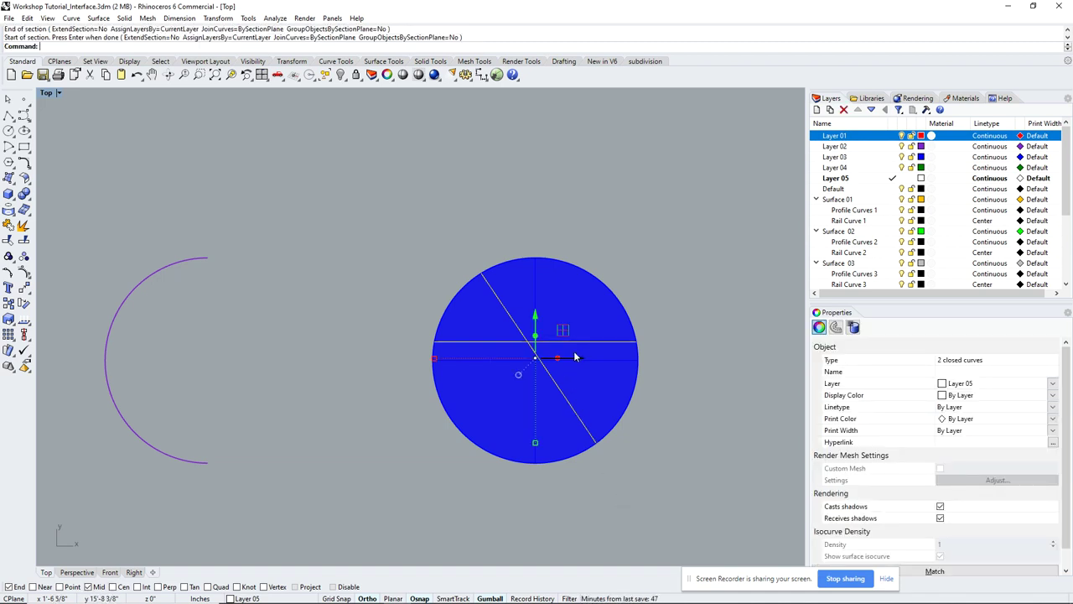
Move the two section curves along X clear of the blue cylinder and zoom to them in the Perspective view.
left_click_drag(575, 358, 793, 364)
right_click_drag(717, 408, 593, 428)
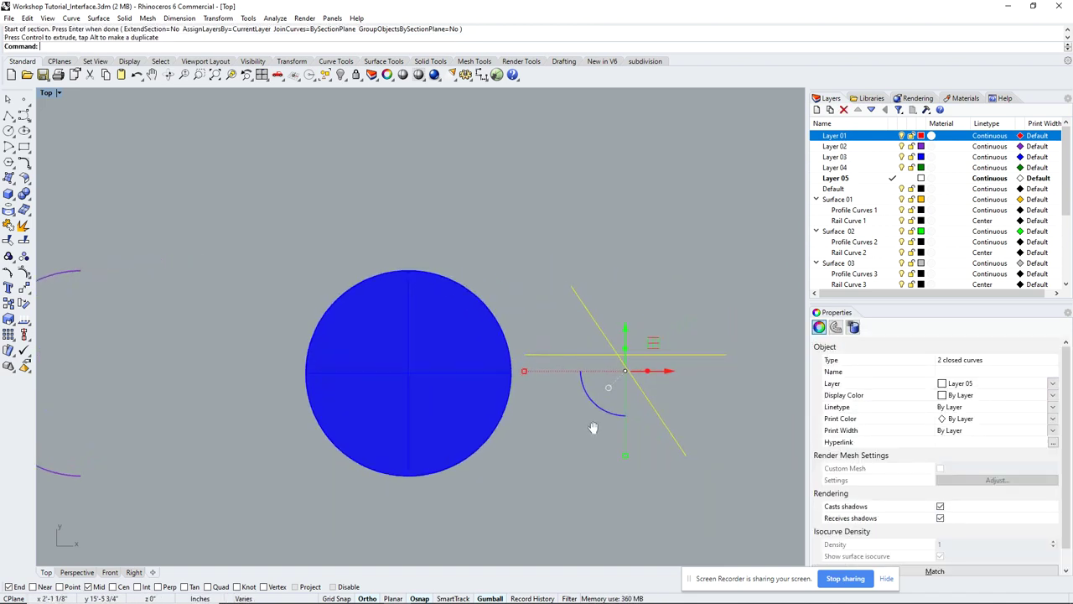
left_click(78, 571)
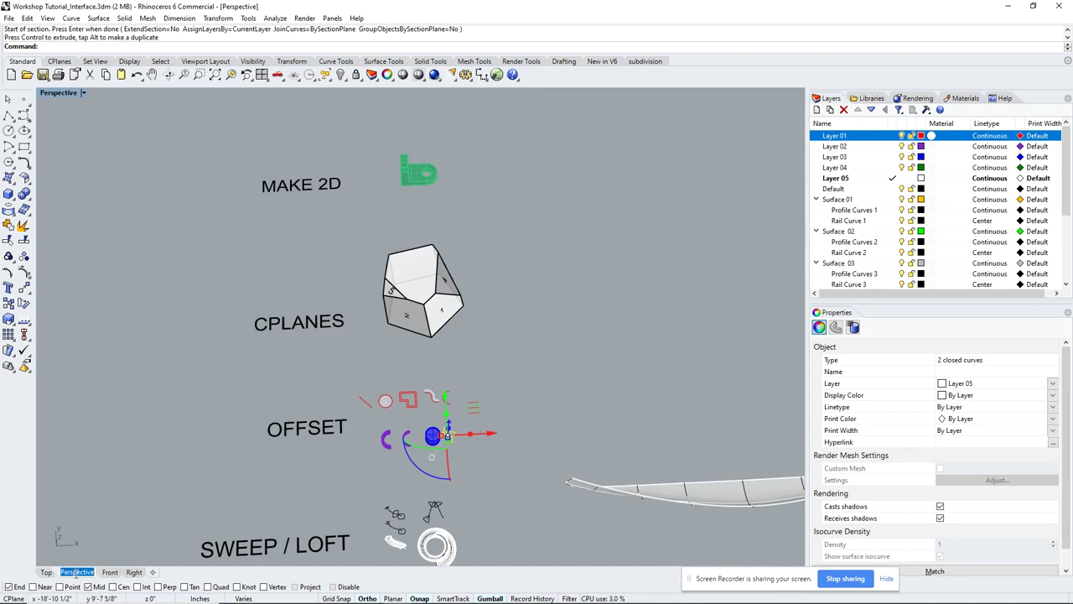
left_click(232, 74)
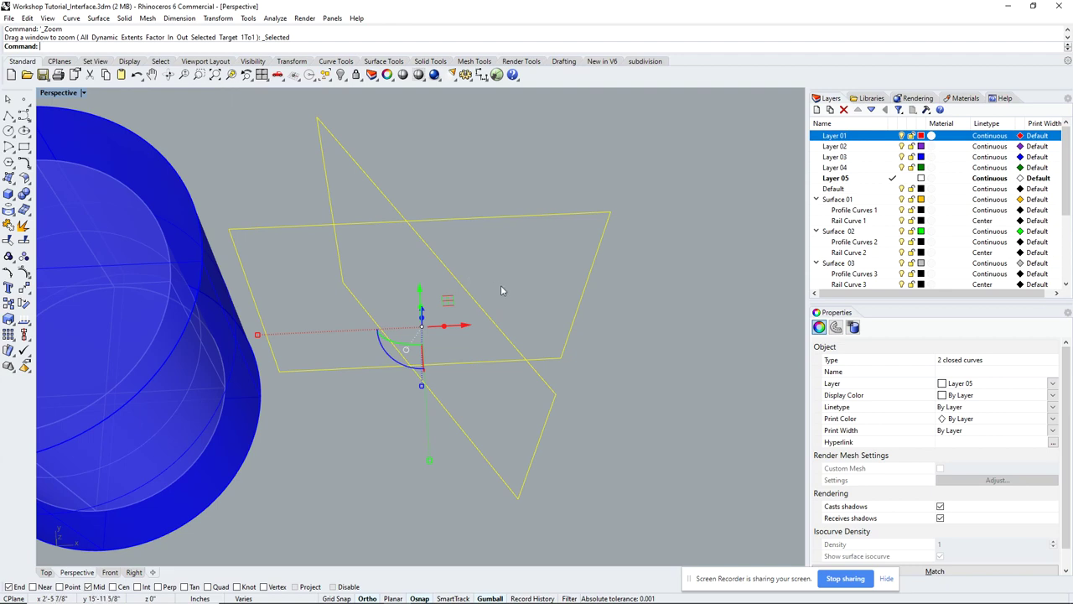
scroll(524, 313, "down", 10)
scroll(536, 318, "up", 15)
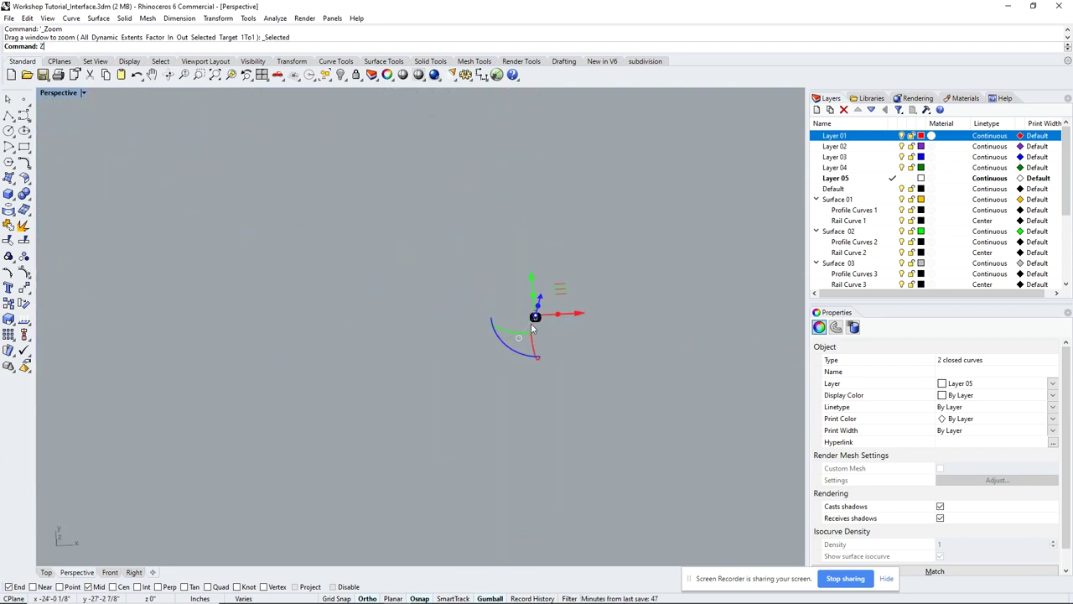
key("Return")
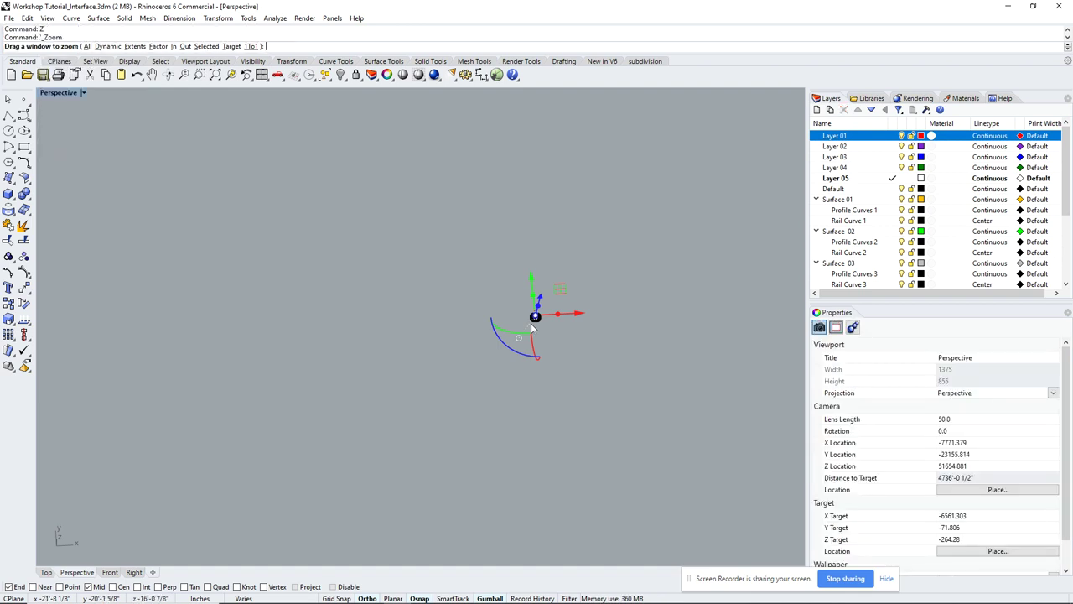
type("s")
key("Return")
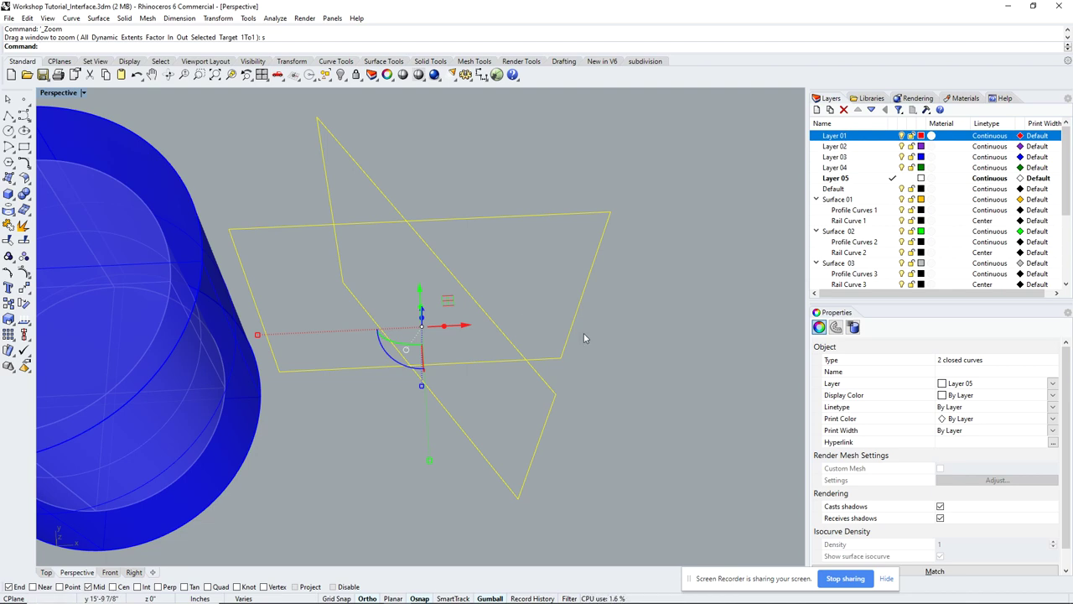
Delete both section curves beside the blue cylinder after viewing them from another angle.
left_click(617, 338)
right_click_drag(617, 338, 481, 355)
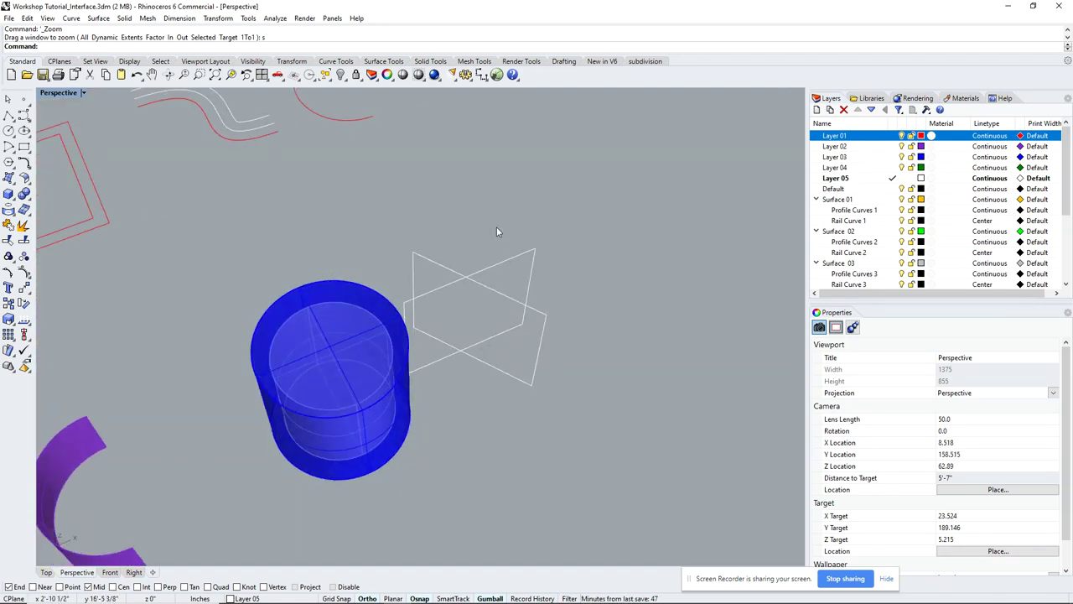
left_click_drag(497, 231, 462, 279)
key("Delete")
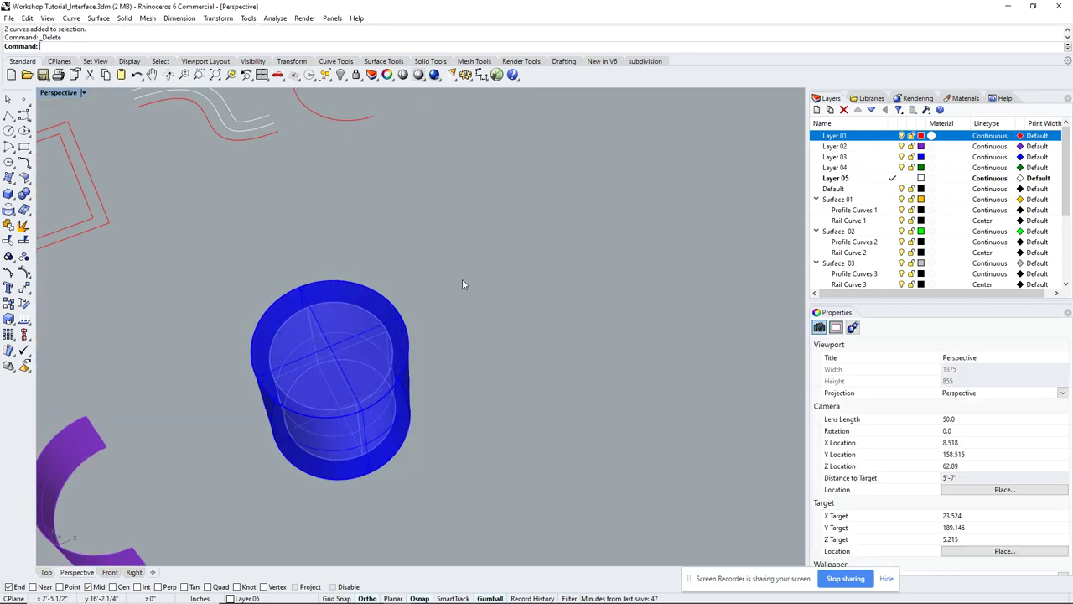
In the Top view, cut one diagonal section through both the outer cylinder and its inner offset, and show the curves in Perspective.
left_click(47, 572)
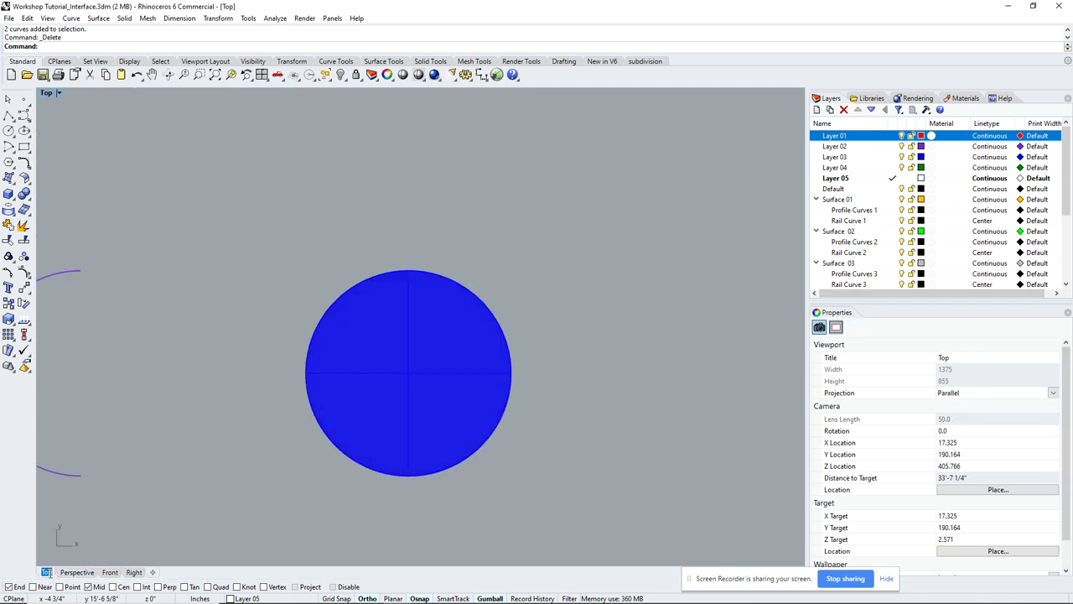
left_click(483, 343)
left_click_drag(592, 299, 298, 443)
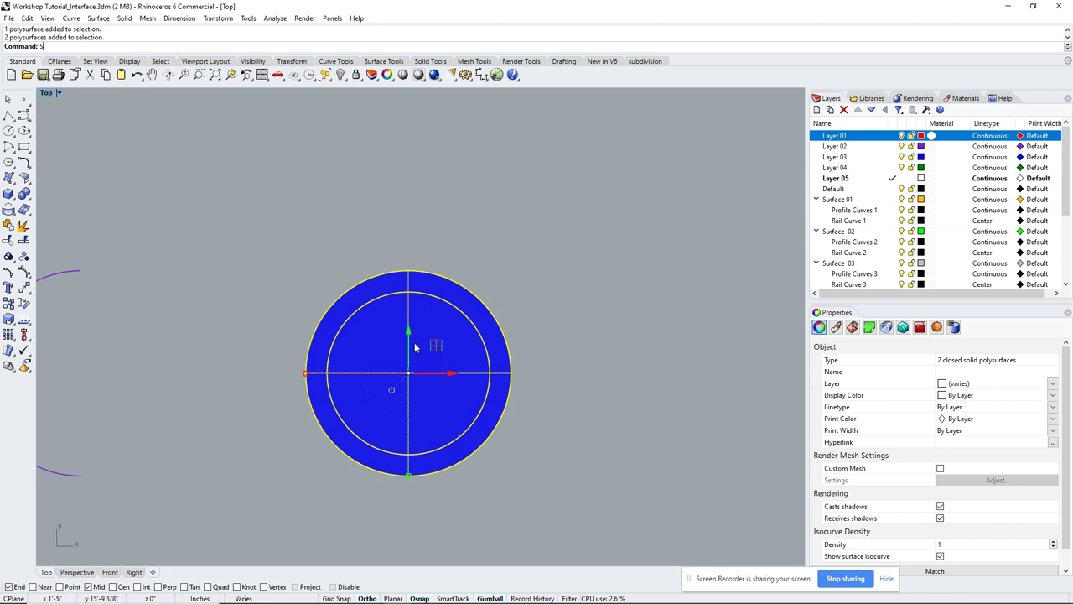
type("ection")
key("Return")
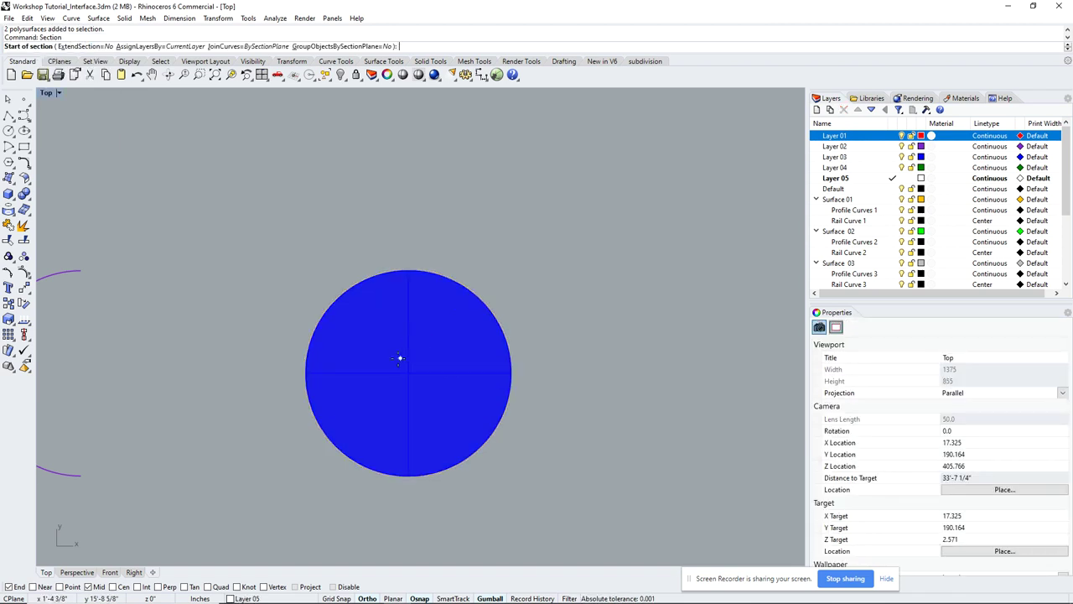
left_click(290, 227)
left_click(541, 503)
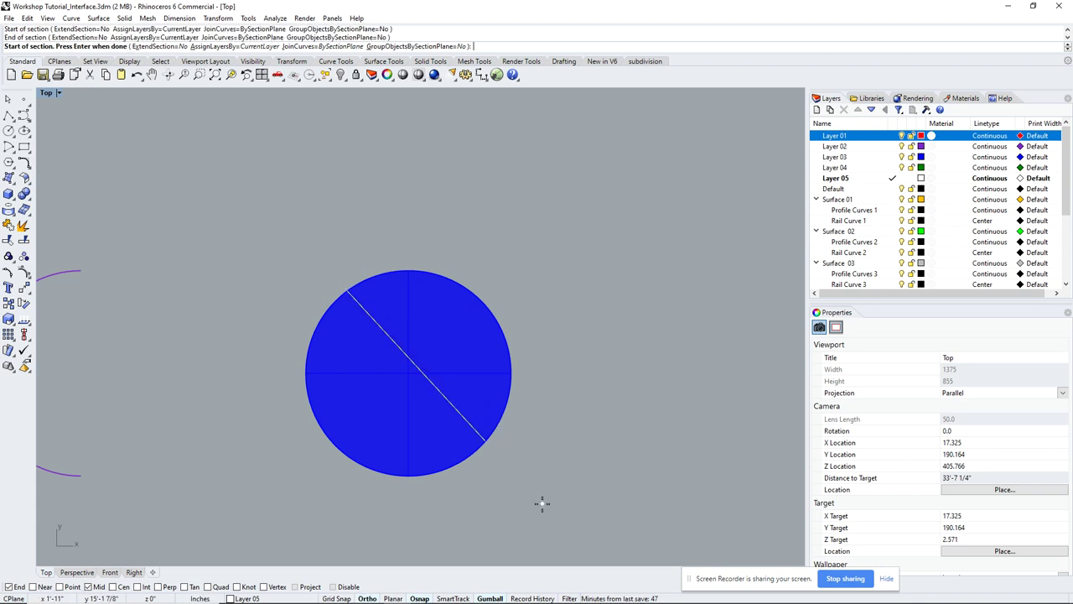
key("Return")
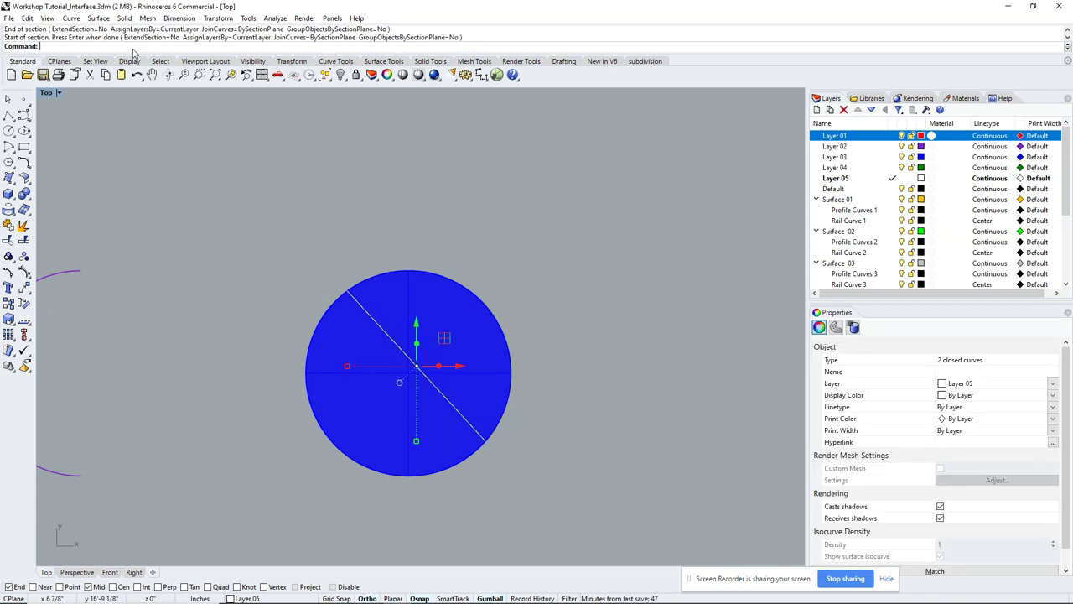
left_click(74, 572)
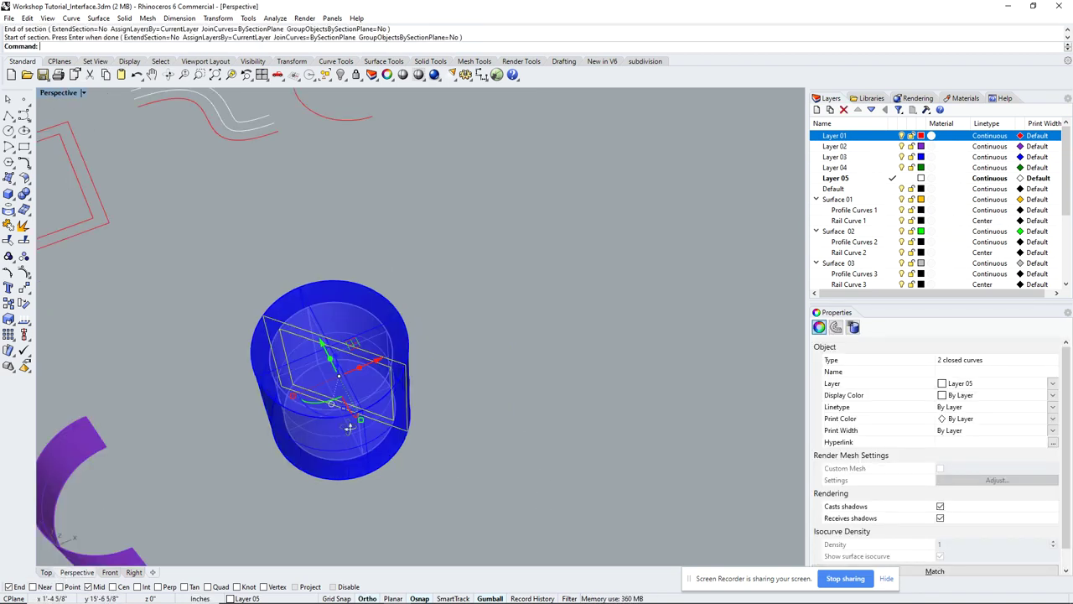
Zoom to the selected diagonal section curves in the Front view.
right_click_drag(252, 377, 319, 344)
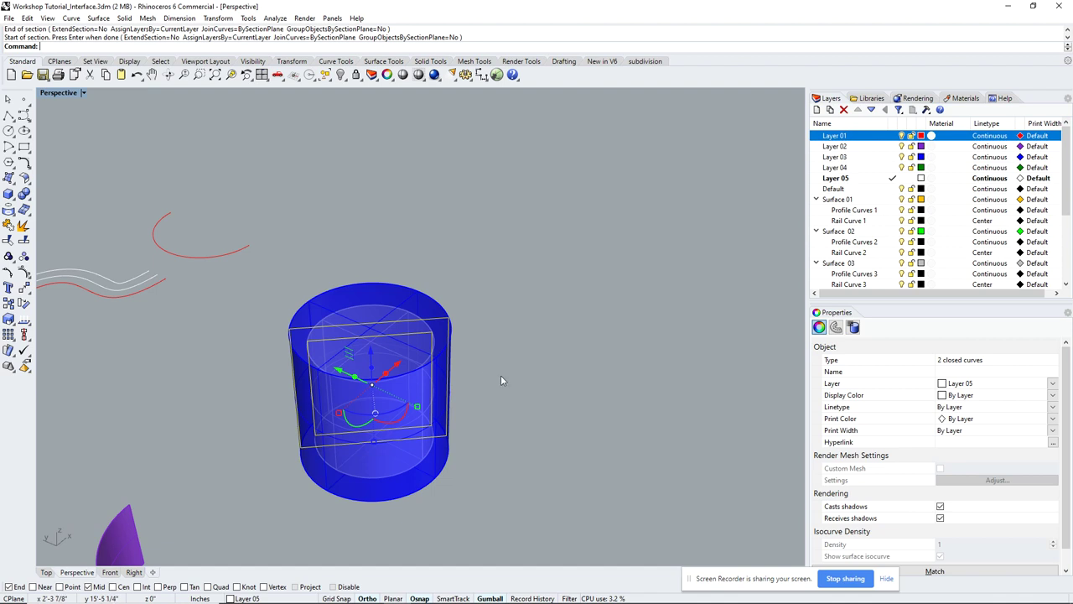
left_click(110, 572)
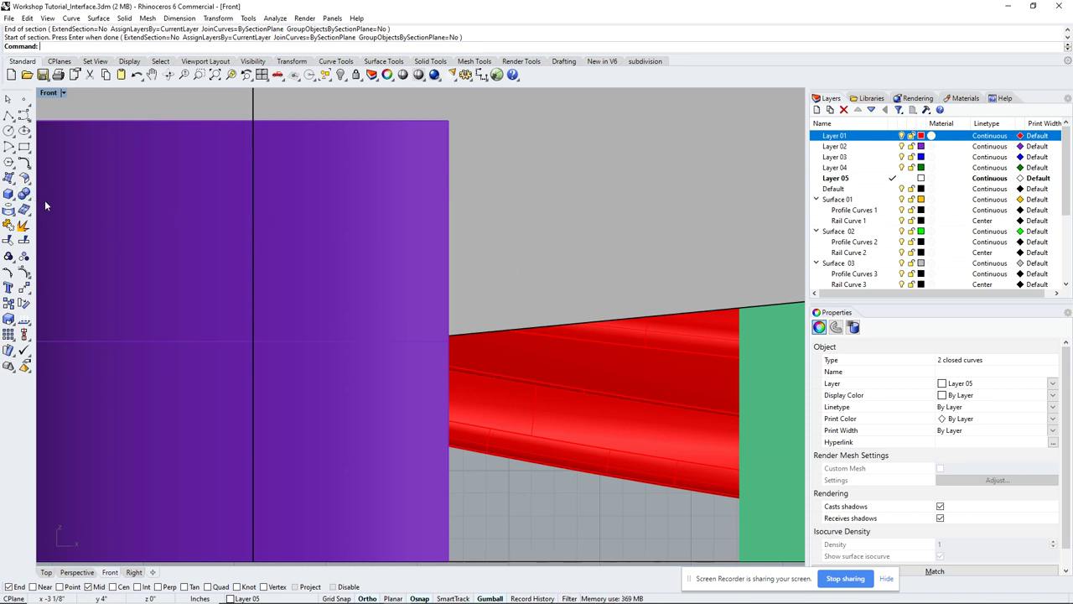
left_click(230, 75)
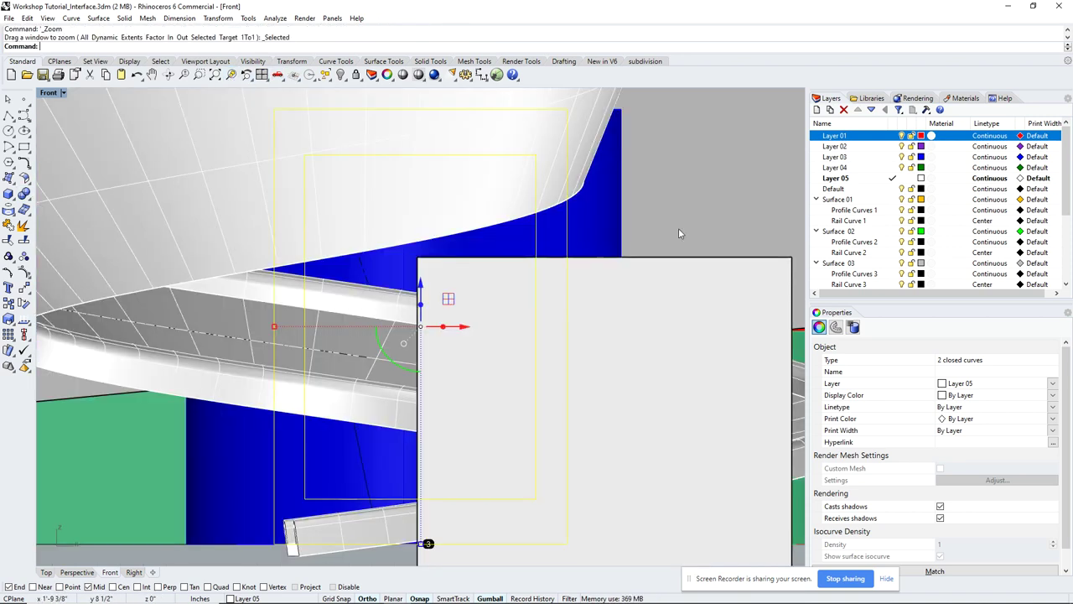
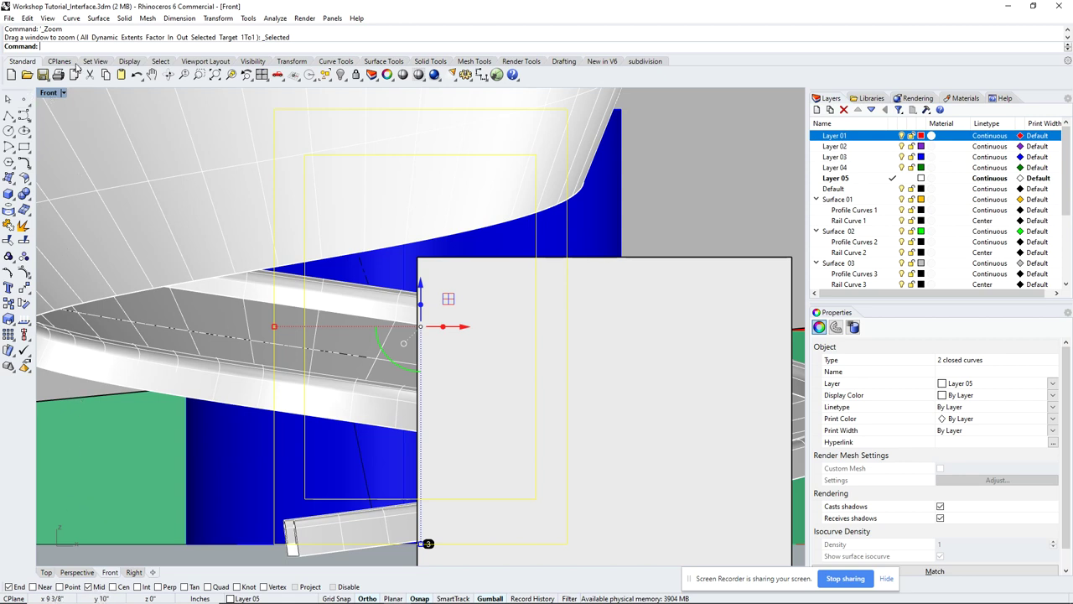
Isolate both blue cylinders together with their two section curves from the four-view layout, hiding everything else.
double_click(48, 93)
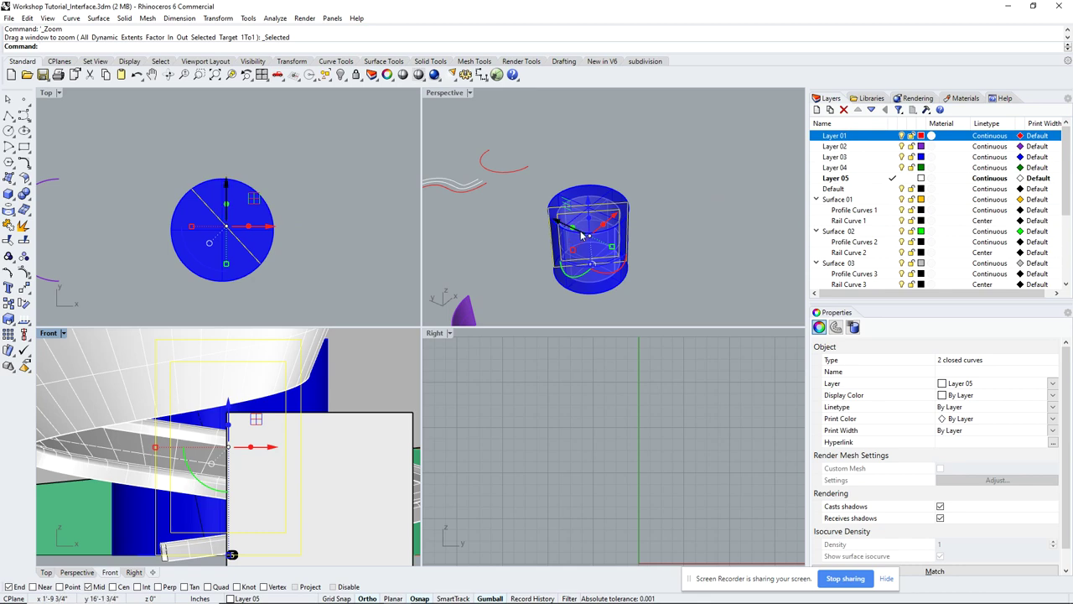
left_click(625, 204, "shift")
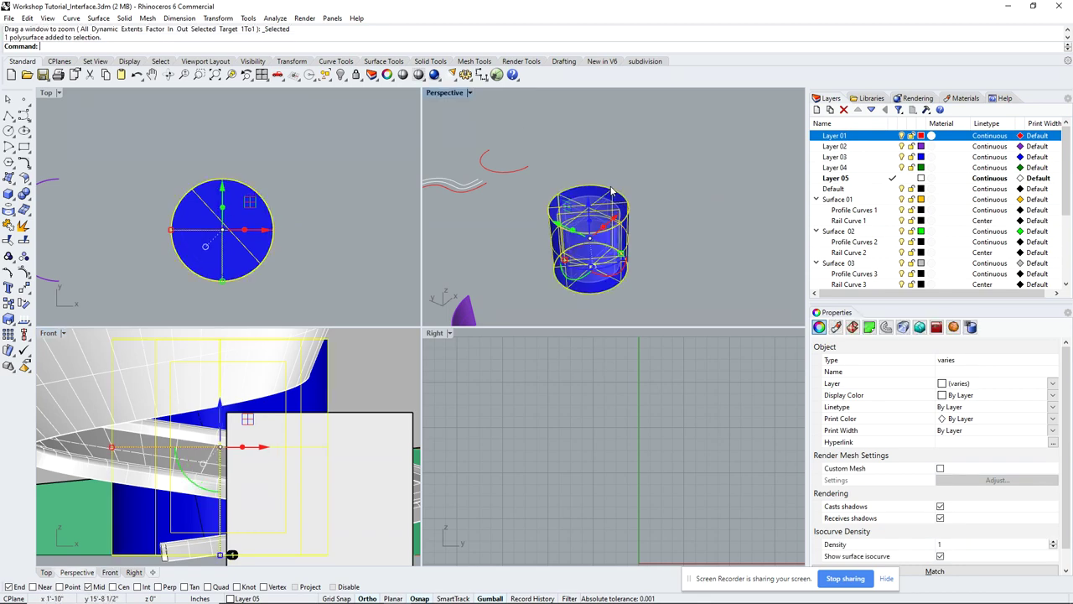
left_click_drag(646, 166, 585, 283)
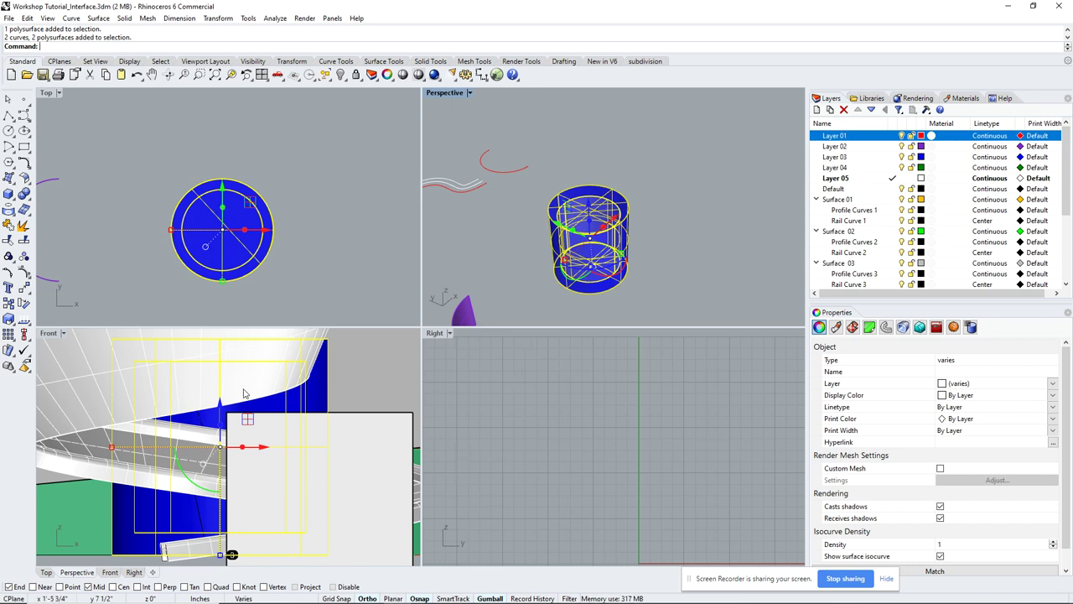
left_click(341, 76)
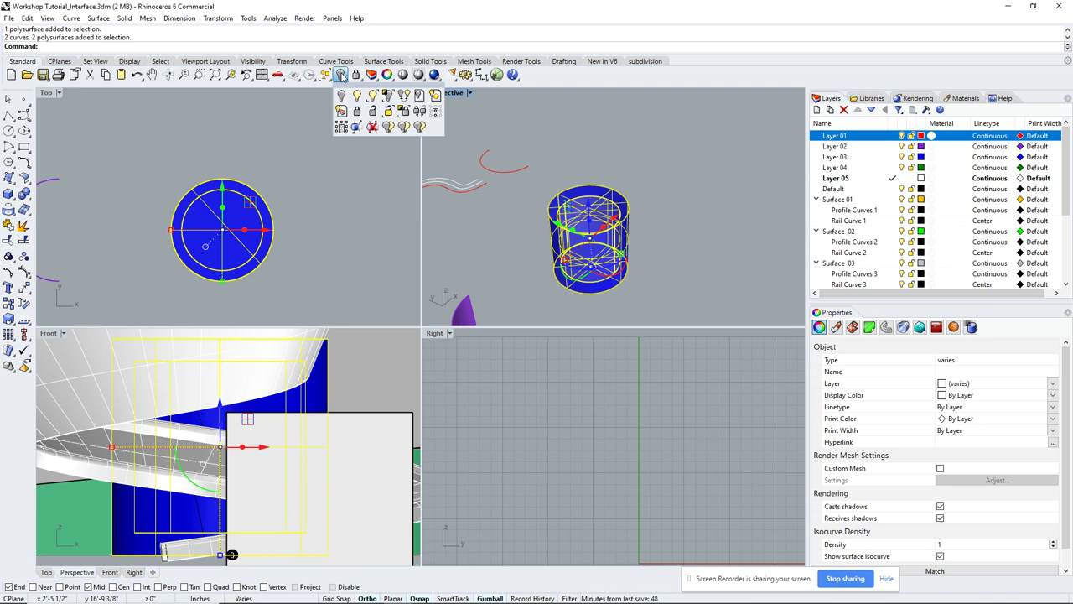
left_click(387, 95)
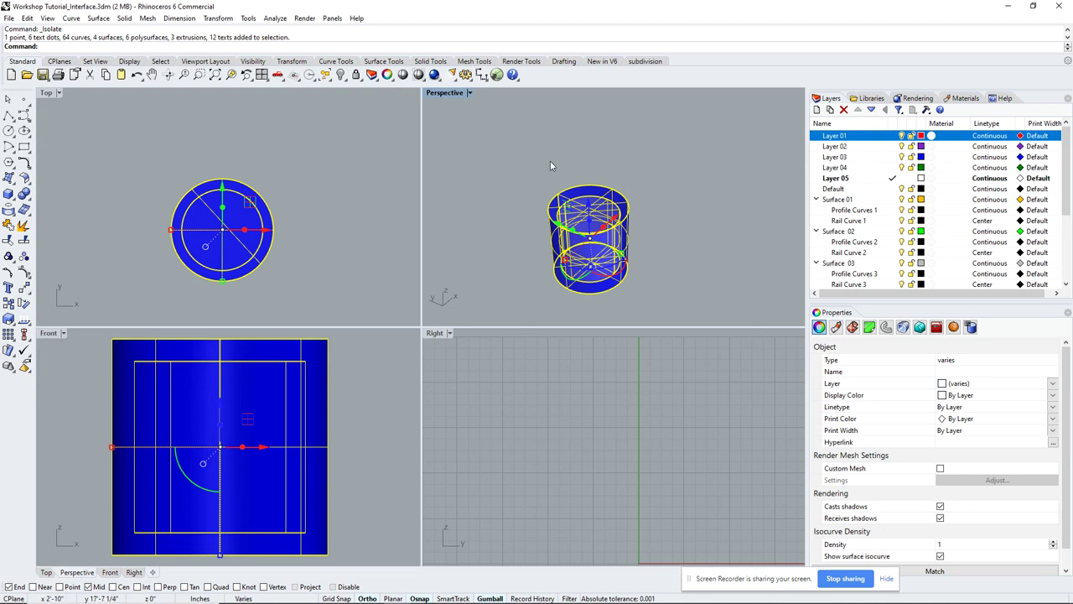
left_click(708, 219)
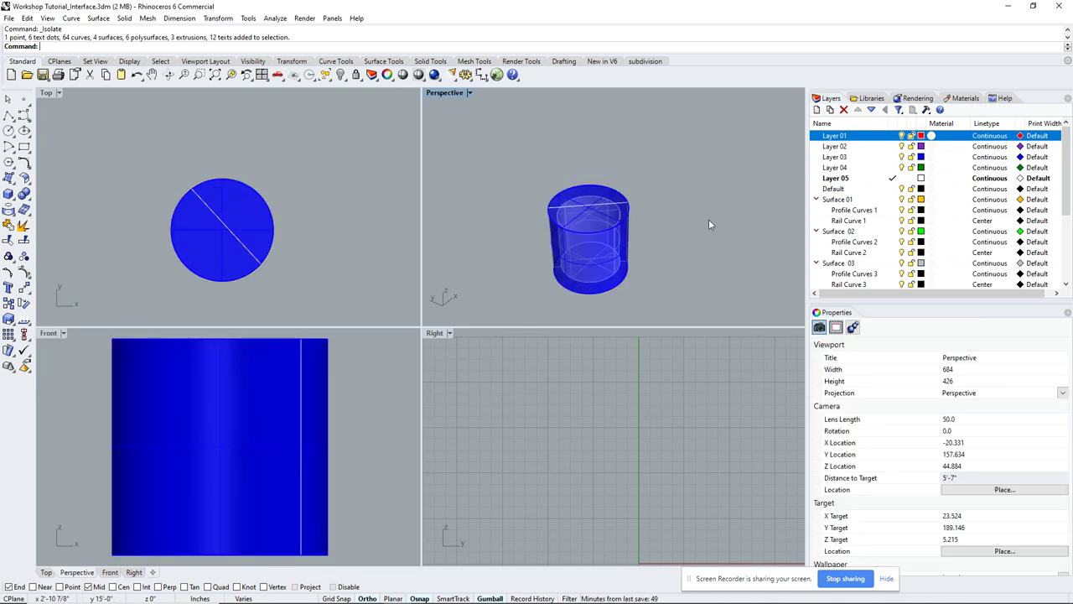
Inspect the isolated cylinders and section curves in the maximized Front view, then in the maximized Perspective view.
double_click(49, 333)
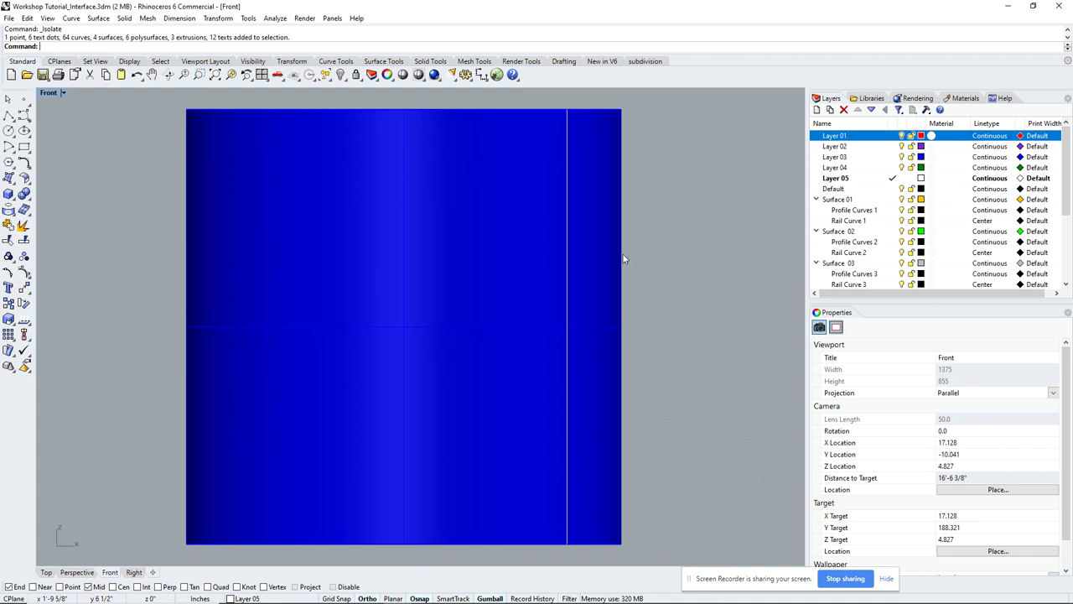
scroll(627, 260, "down", 4)
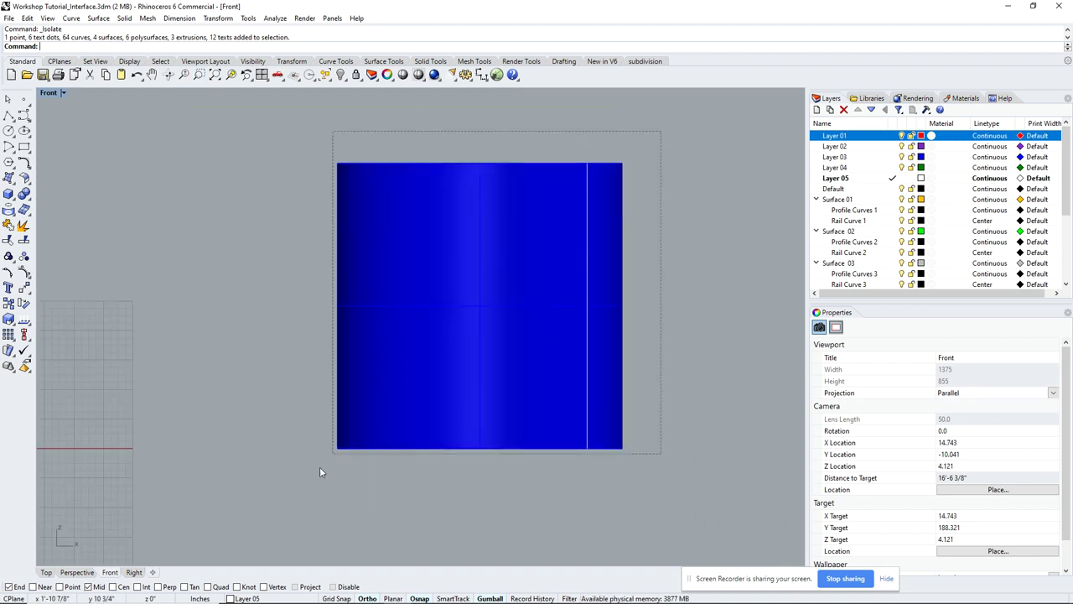
left_click_drag(320, 472, 322, 470)
left_click(679, 264)
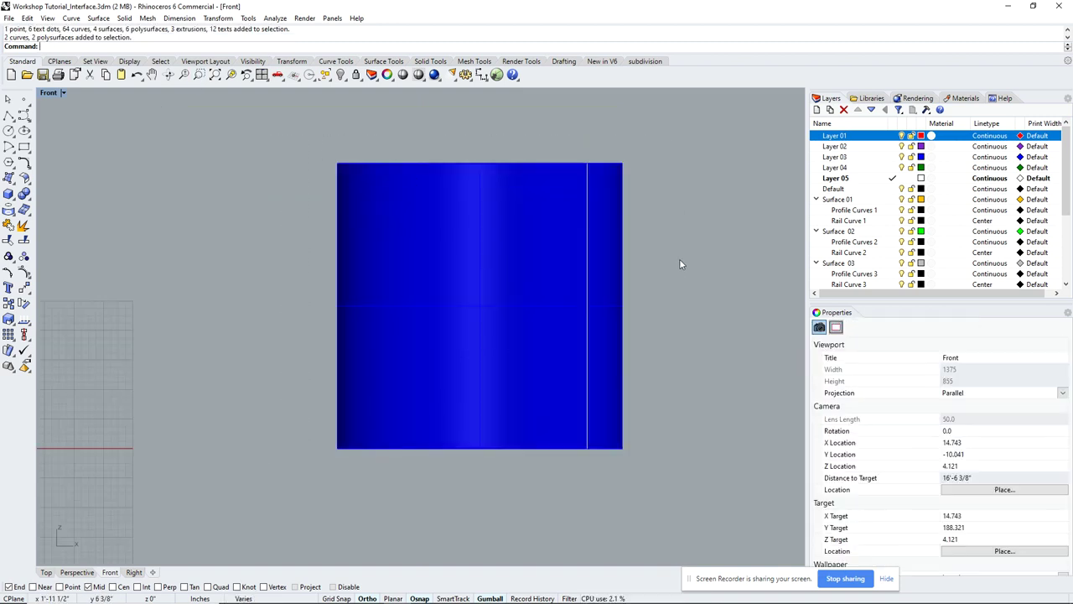
left_click_drag(347, 134, 725, 501)
left_click(692, 243)
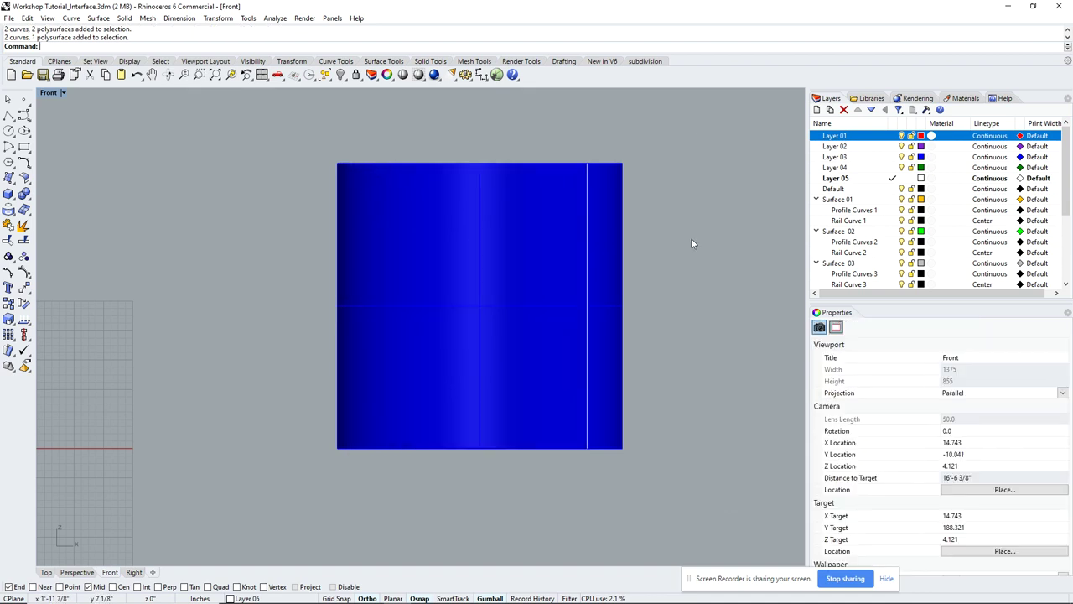
double_click(50, 93)
double_click(447, 93)
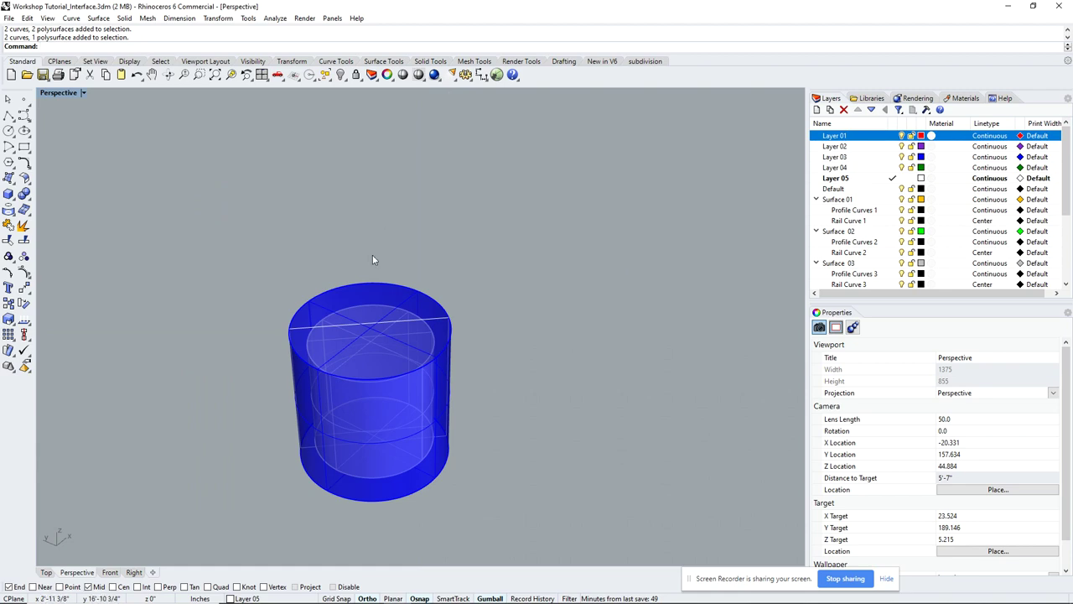
Bring back all hidden objects with Show and frame the row of labelled exercises in Perspective.
type("Show")
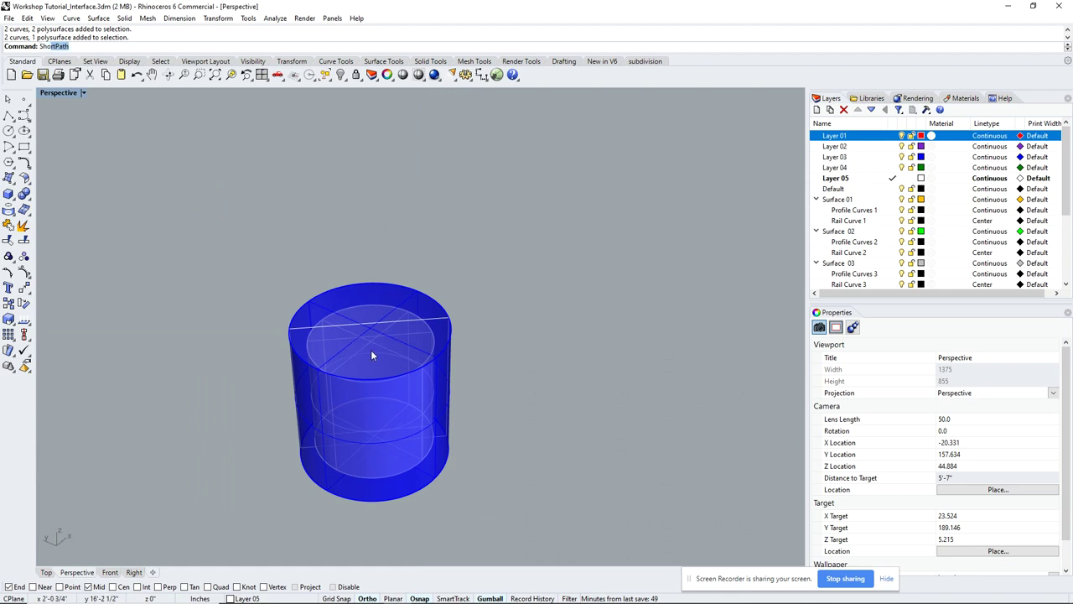
key("Return")
scroll(371, 350, "down", 8)
scroll(369, 368, "down", 4)
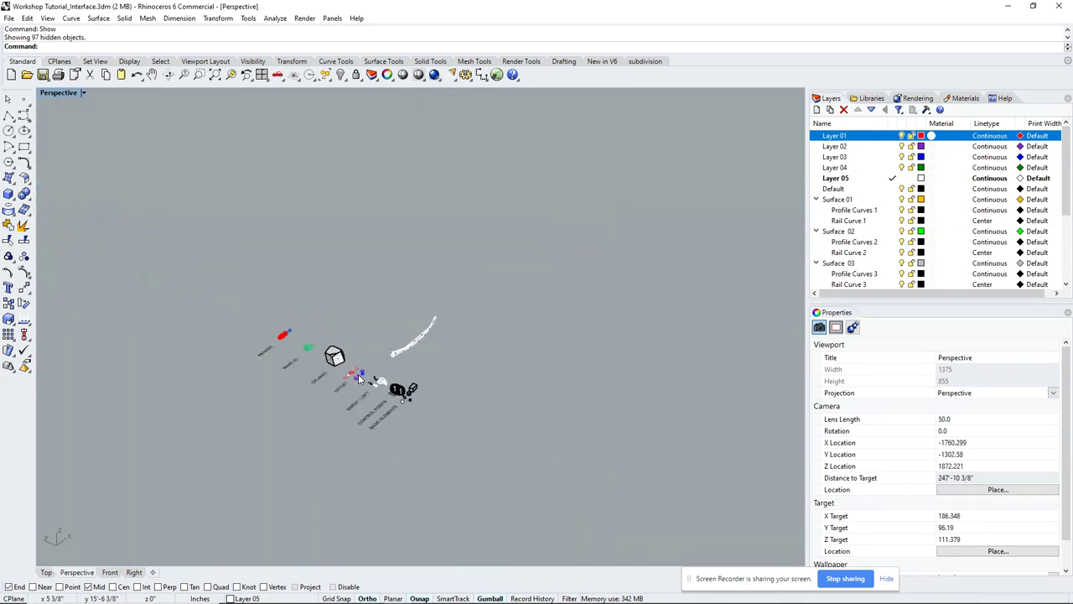
scroll(356, 376, "up", 3)
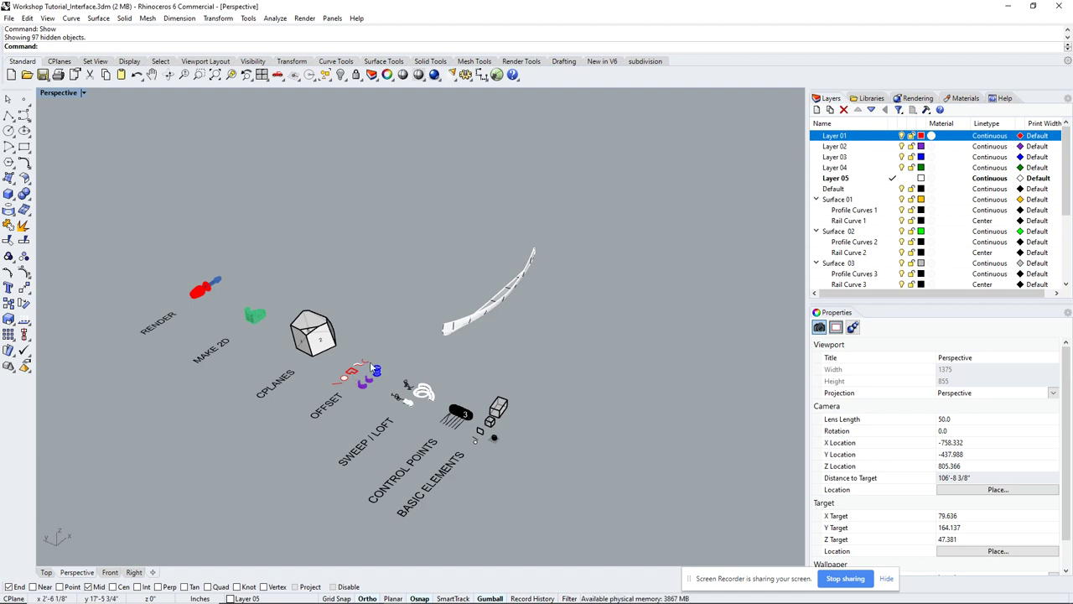
scroll(312, 359, "up", 2)
Hide the numbered solid at the CPLANES label, and the lofted hull surface with its edge curve.
left_click(320, 307)
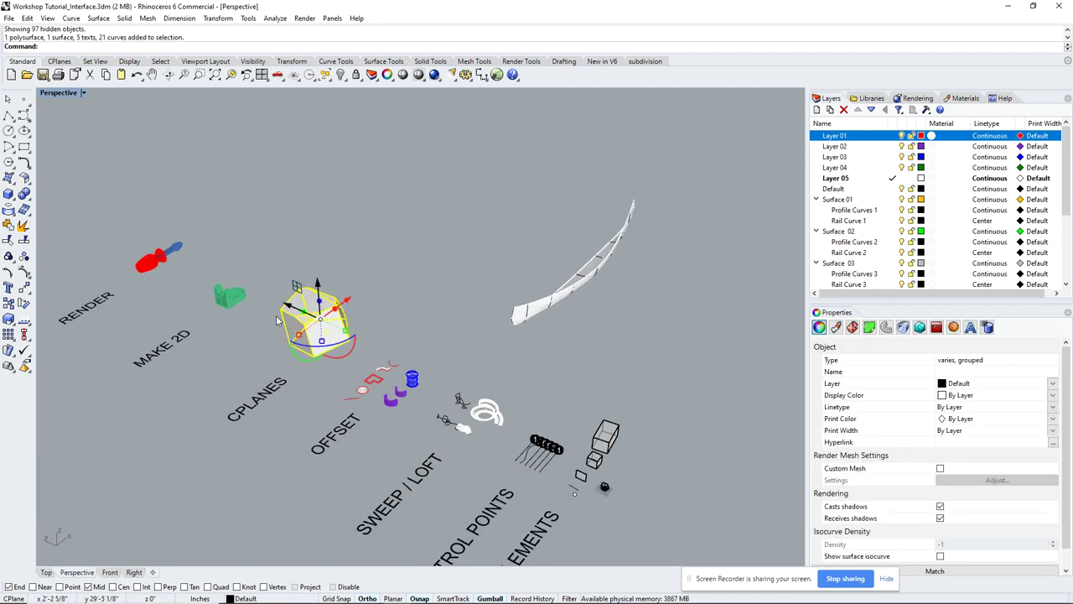
scroll(319, 312, "up", 2)
key("ctrl+h")
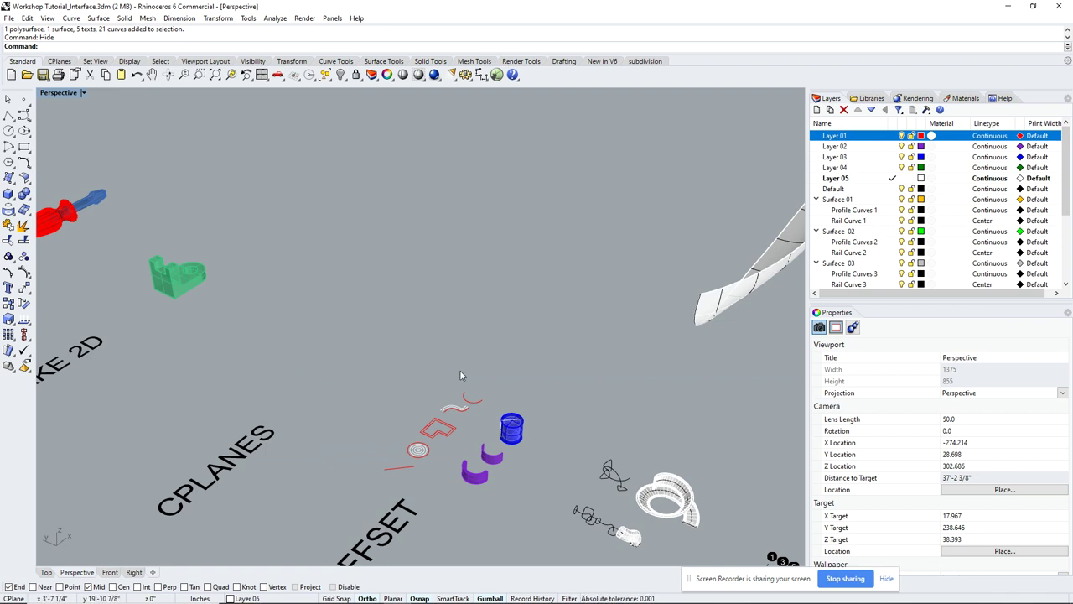
scroll(503, 382, "down", 2)
left_click(649, 303)
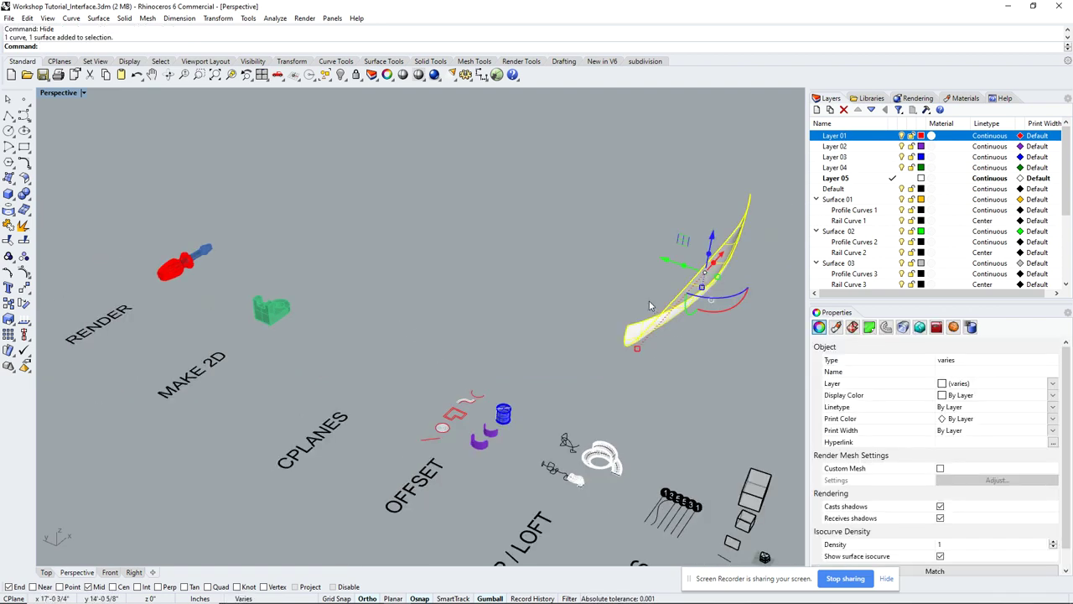
key("ctrl+h")
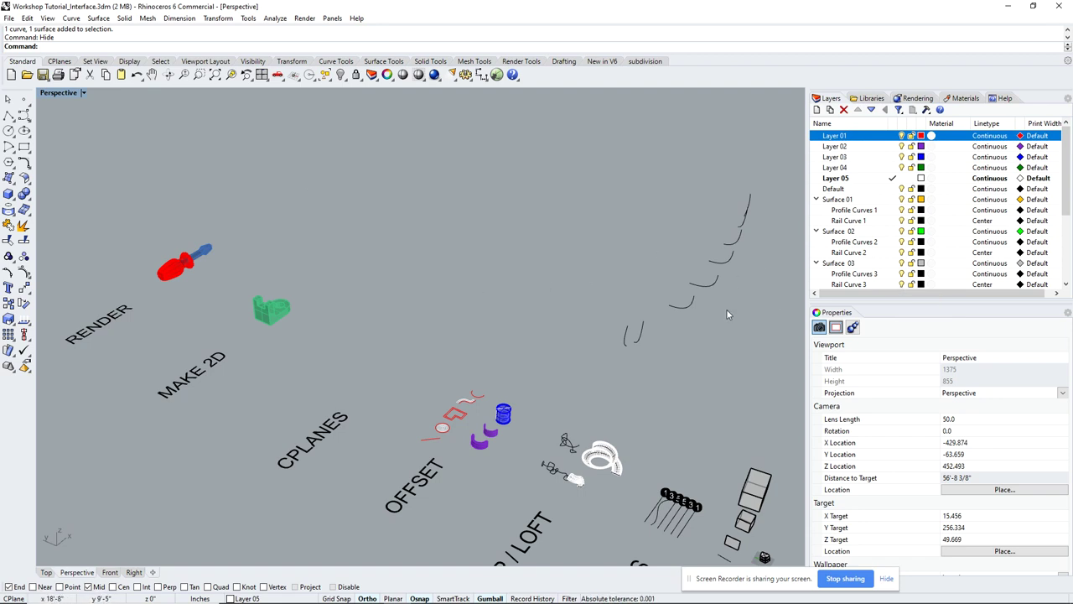
Show the hidden numbered solid and hull again and zoom in on the CPLANES exercise.
right_click_drag(676, 351, 677, 379)
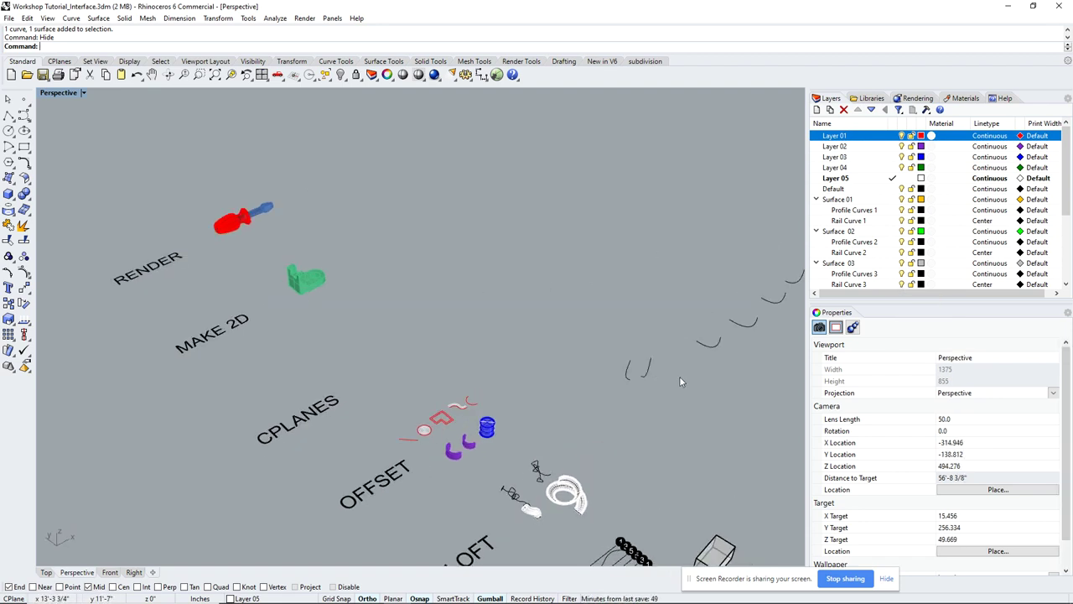
key("ctrl+alt+h")
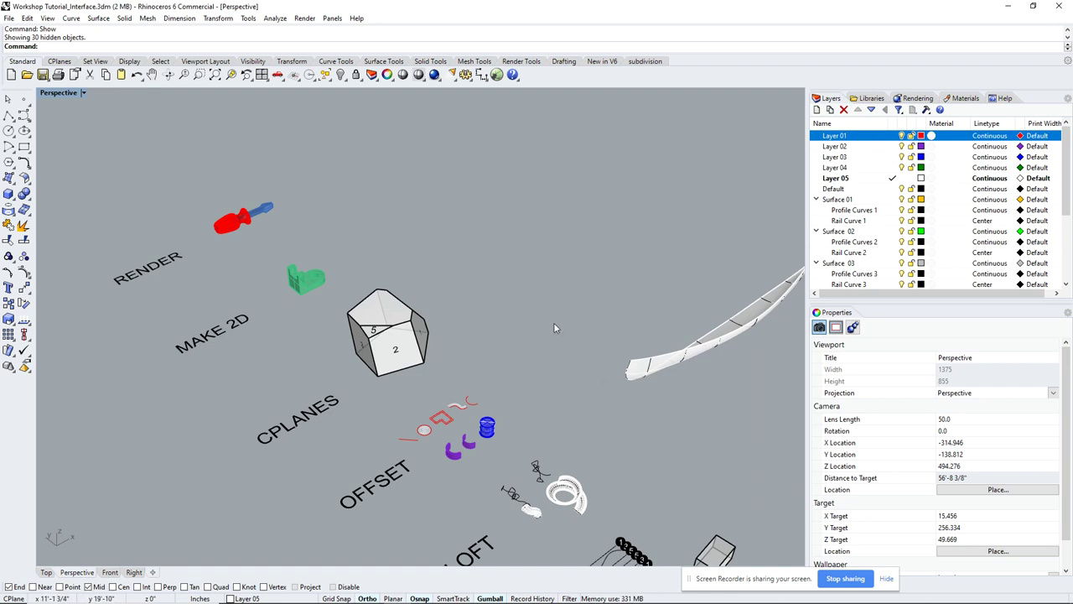
right_click_drag(500, 311, 550, 303, "shift")
scroll(550, 303, "up", 3)
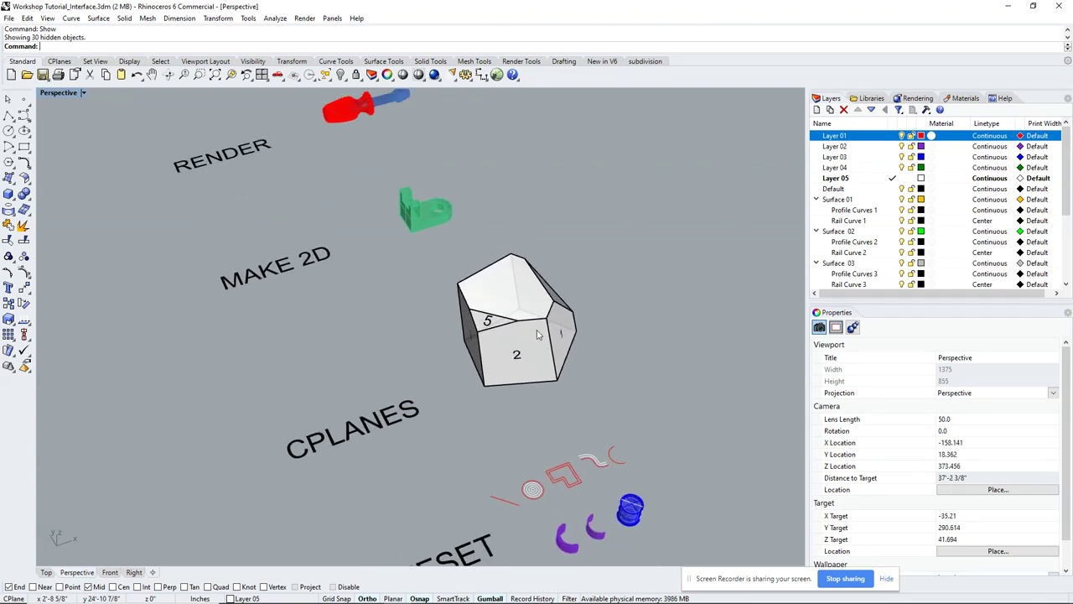
Examine the numbered CPLANES solid and its small counterpart on the construction-plane grid beside the BASIC ELEMENTS models.
scroll(554, 353, "up", 2)
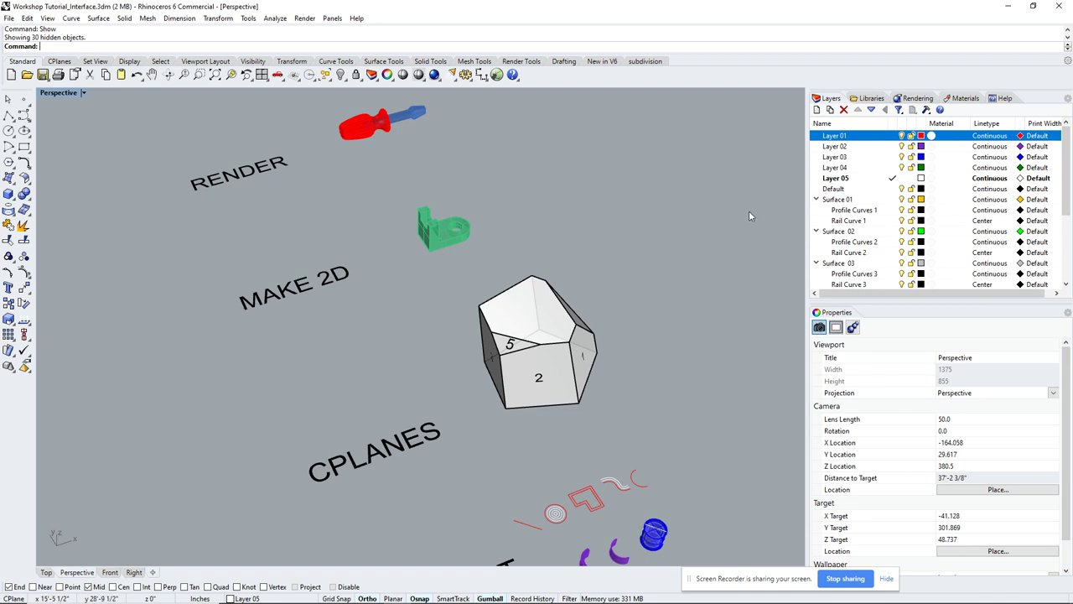
right_click_drag(655, 261, 534, 288)
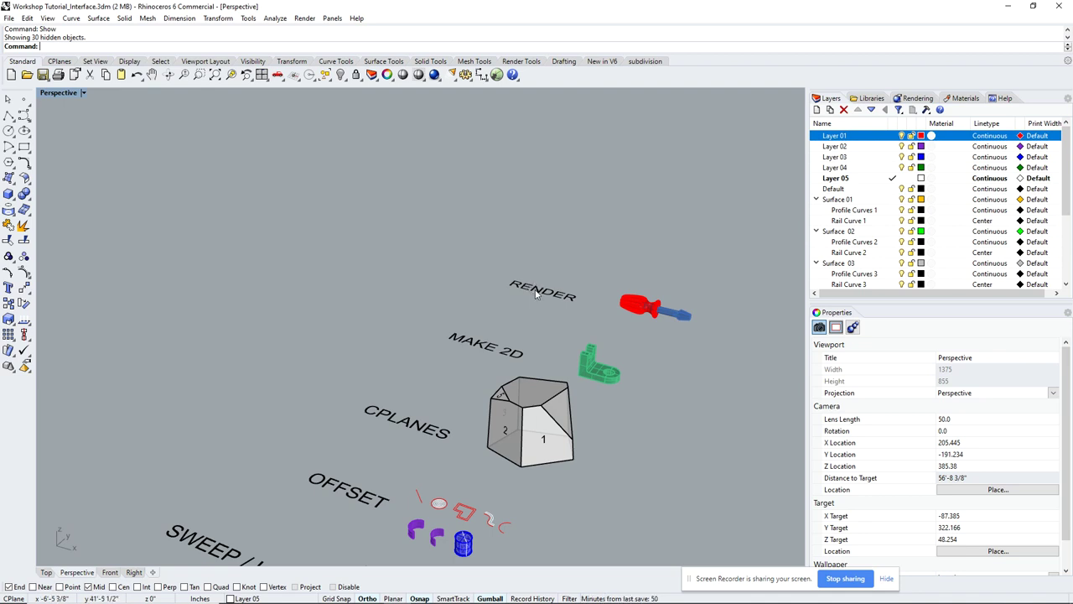
right_click_drag(554, 299, 607, 372)
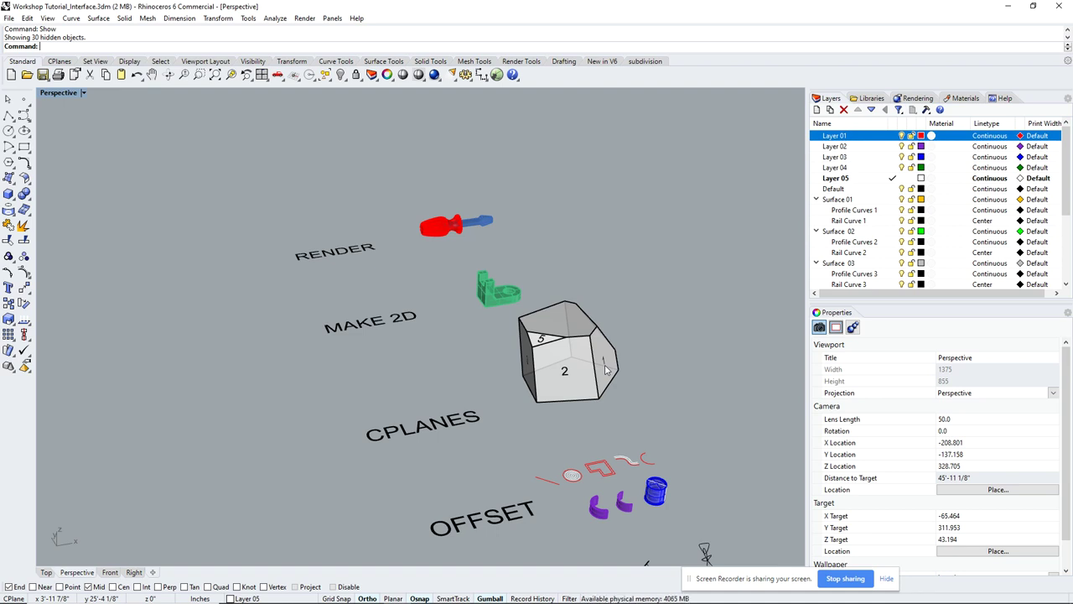
scroll(606, 369, "down", 5)
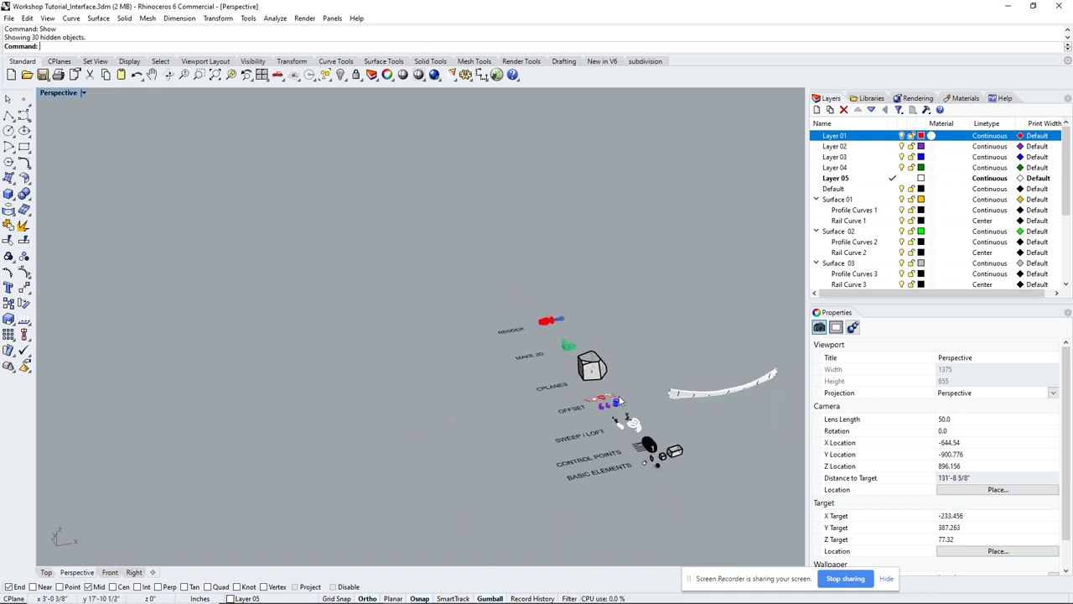
scroll(672, 438, "up", 2)
scroll(704, 473, "up", 6)
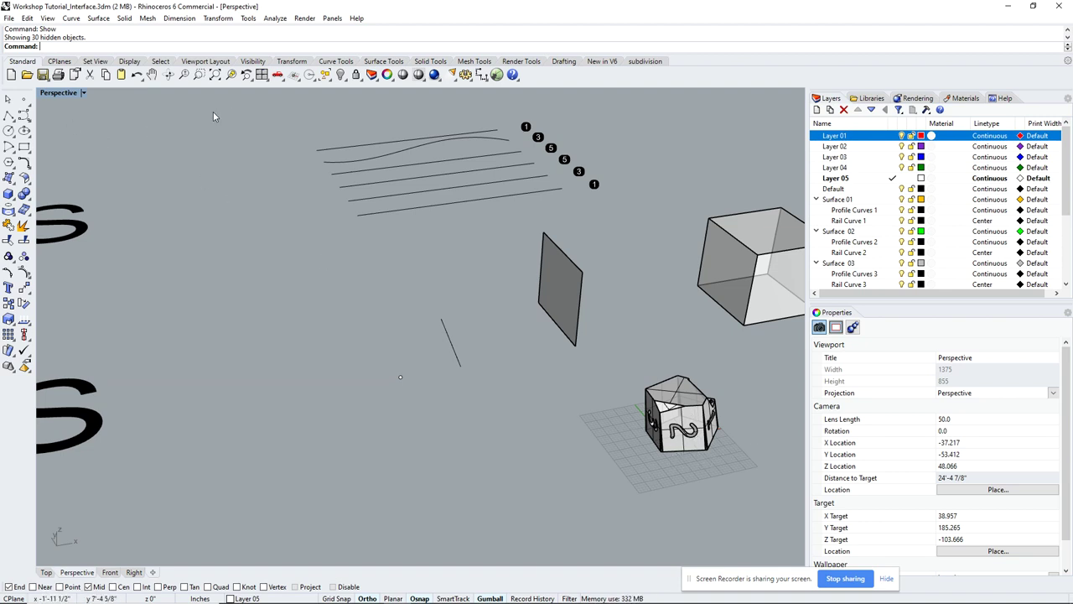
right_click_drag(644, 312, 623, 299)
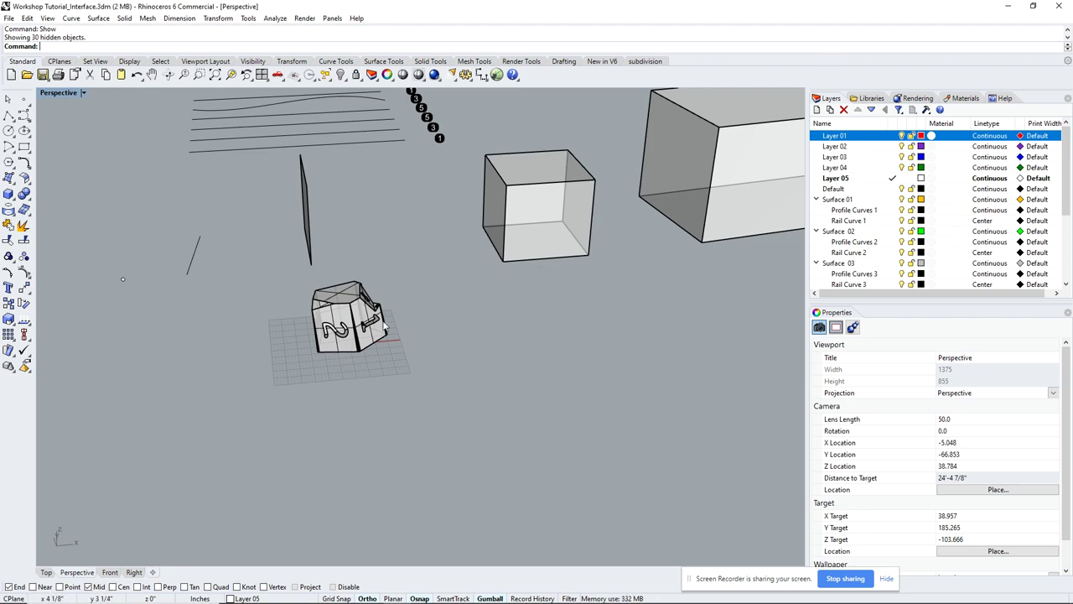
scroll(384, 327, "up", 5)
scroll(369, 297, "down", 10)
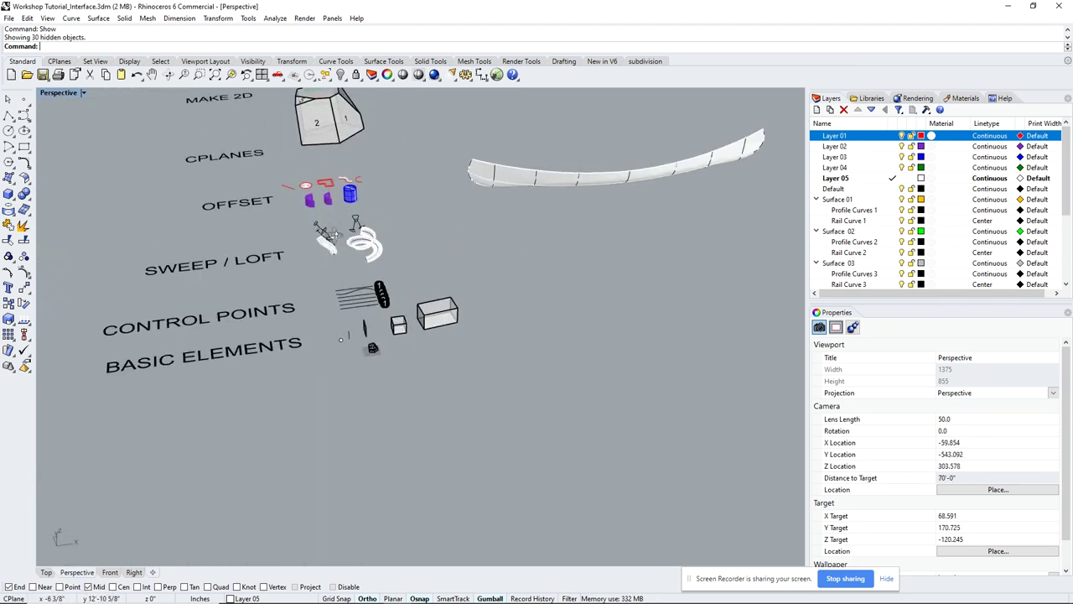
scroll(383, 401, "up", 6)
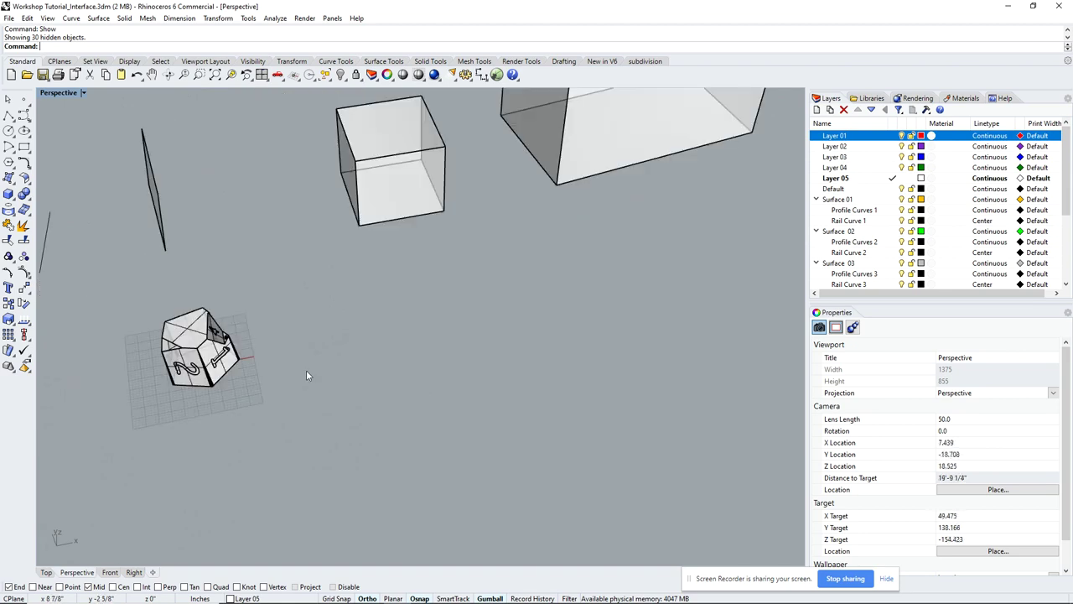
left_click(209, 365)
left_click(409, 370)
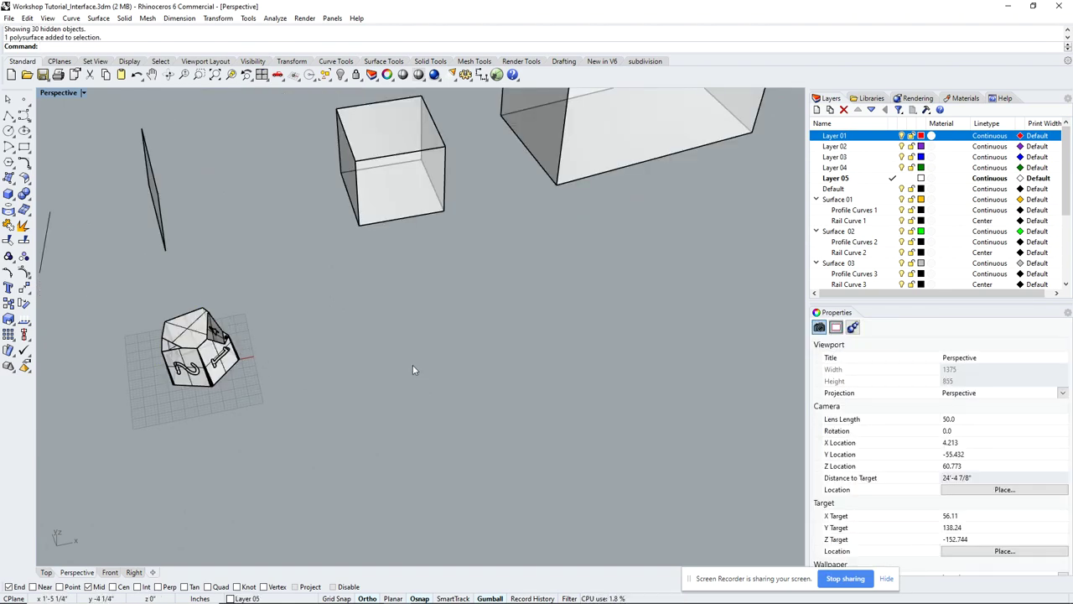
scroll(419, 386, "down", 8)
right_click_drag(438, 400, 444, 452, "shift")
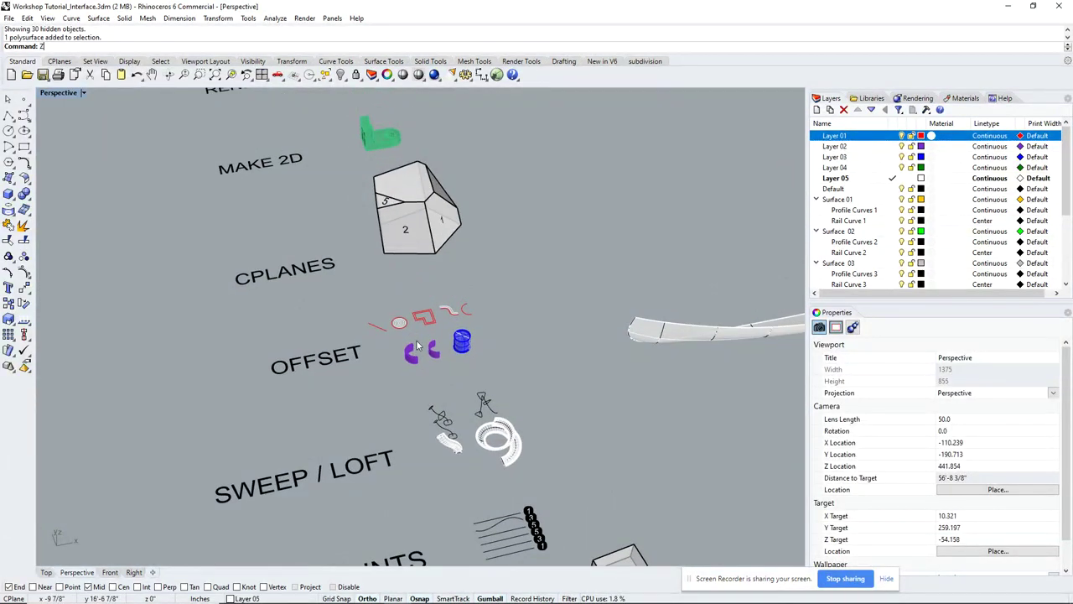
Examine the numbered faces of the solid at the CPLANES label from several angles in Perspective.
type("z")
key("Return")
left_click_drag(431, 156, 470, 191)
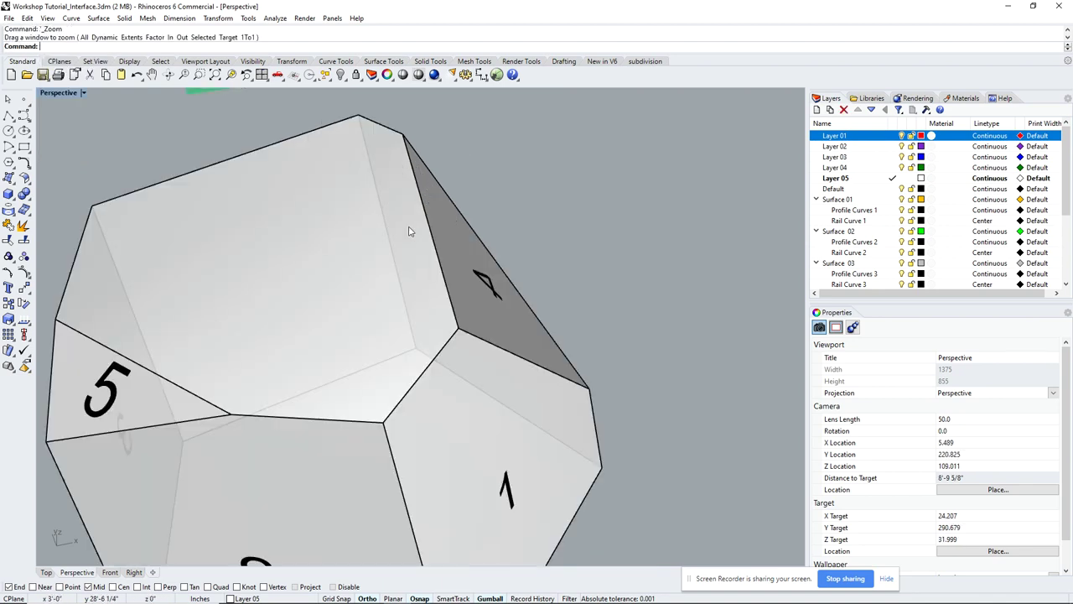
scroll(460, 321, "down", 4)
right_click_drag(460, 321, 531, 295)
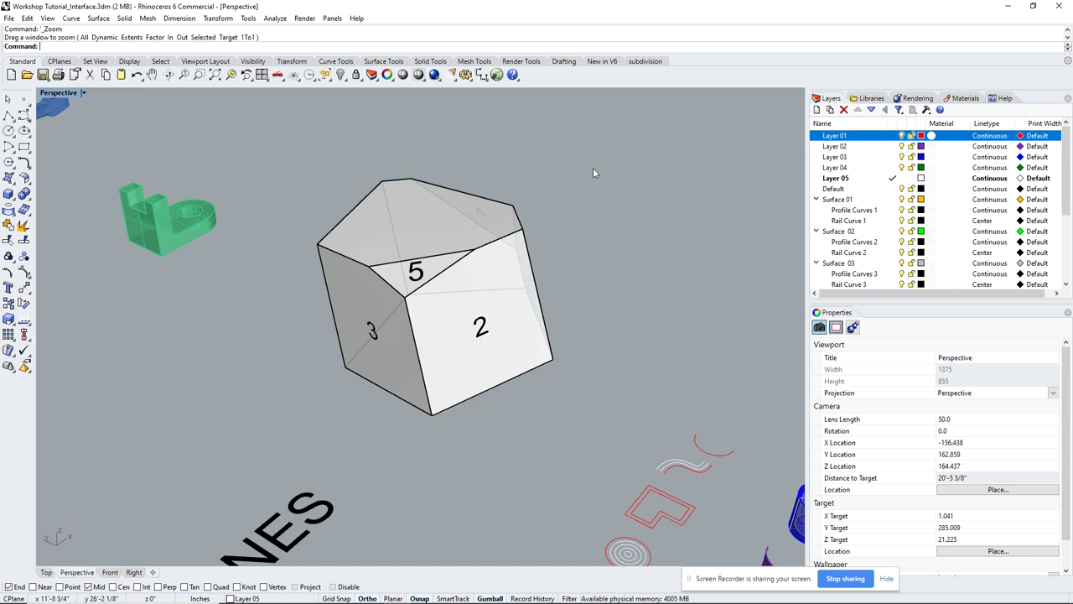
right_click_drag(472, 271, 305, 255)
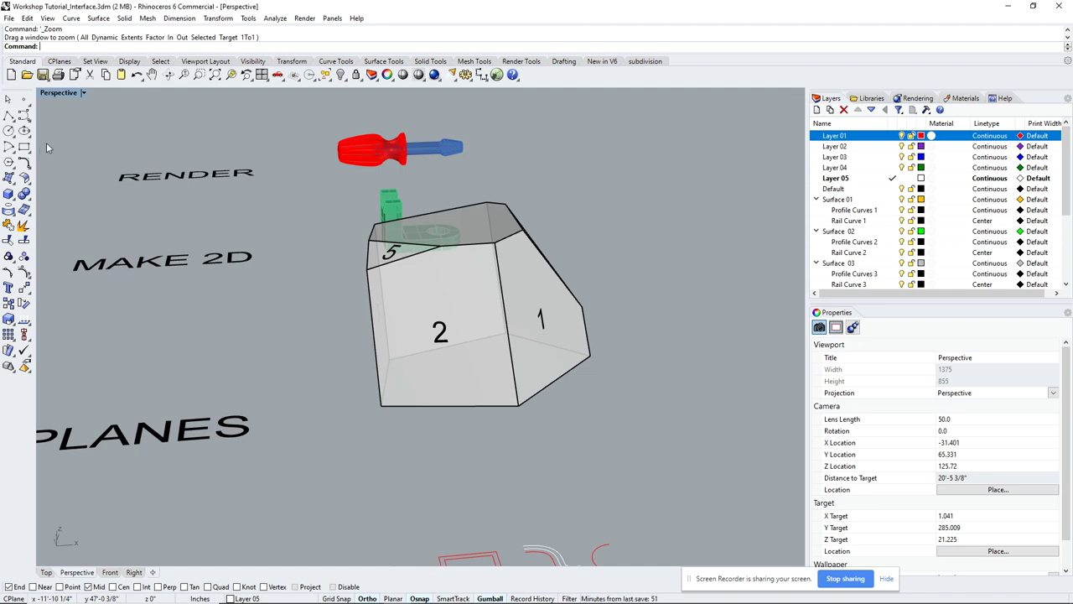
Draw an upright rectangle in the Front view, in the empty space past the hull's far end, and inspect it in Perspective.
double_click(65, 93)
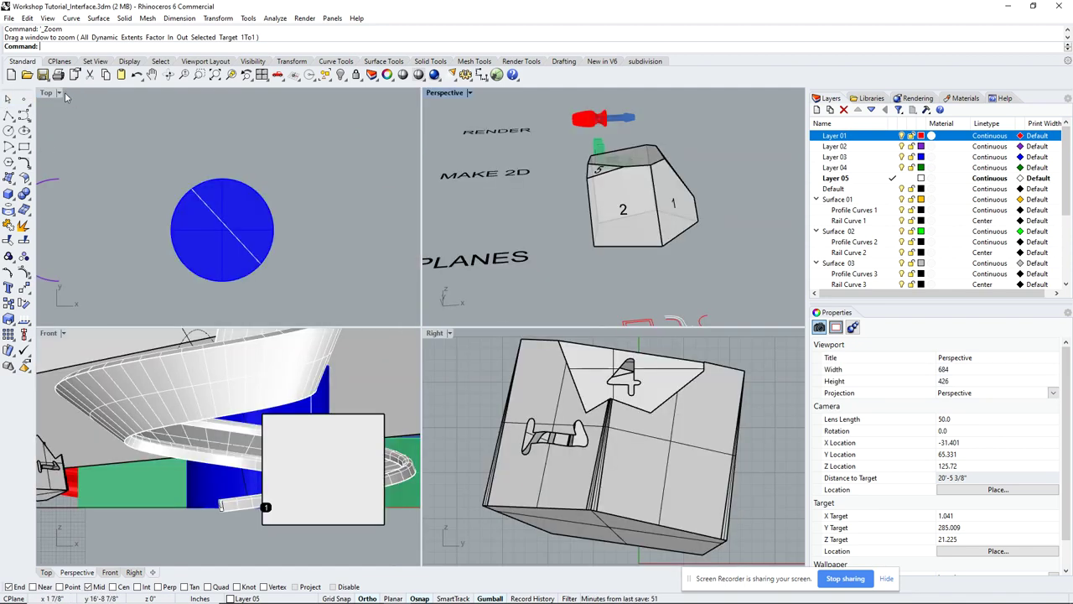
right_click(285, 375)
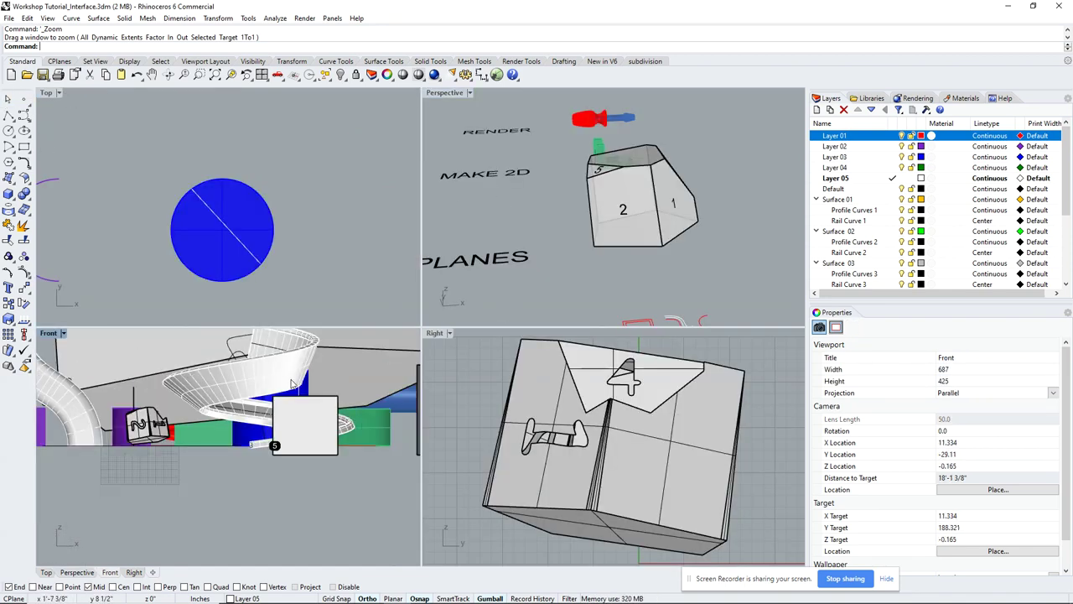
left_click(25, 146)
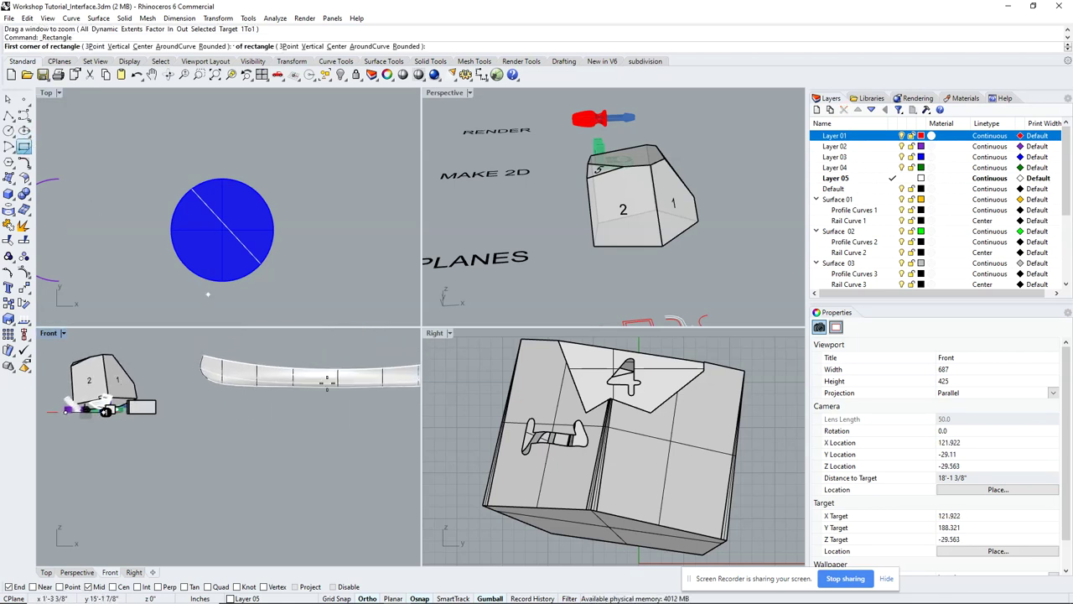
right_click_drag(402, 394, 245, 393)
left_click(276, 339)
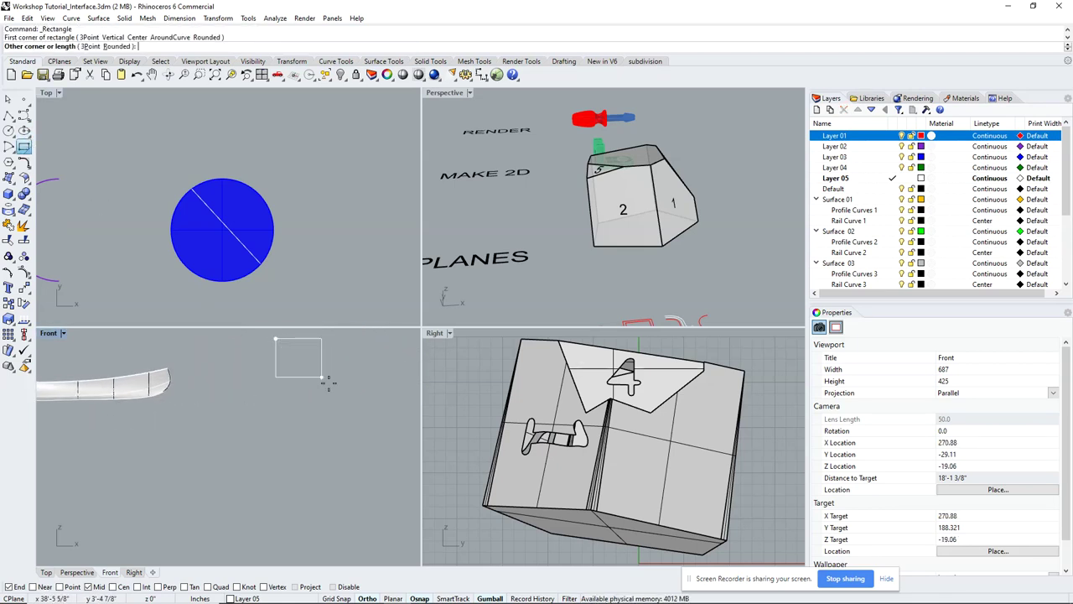
left_click(344, 434)
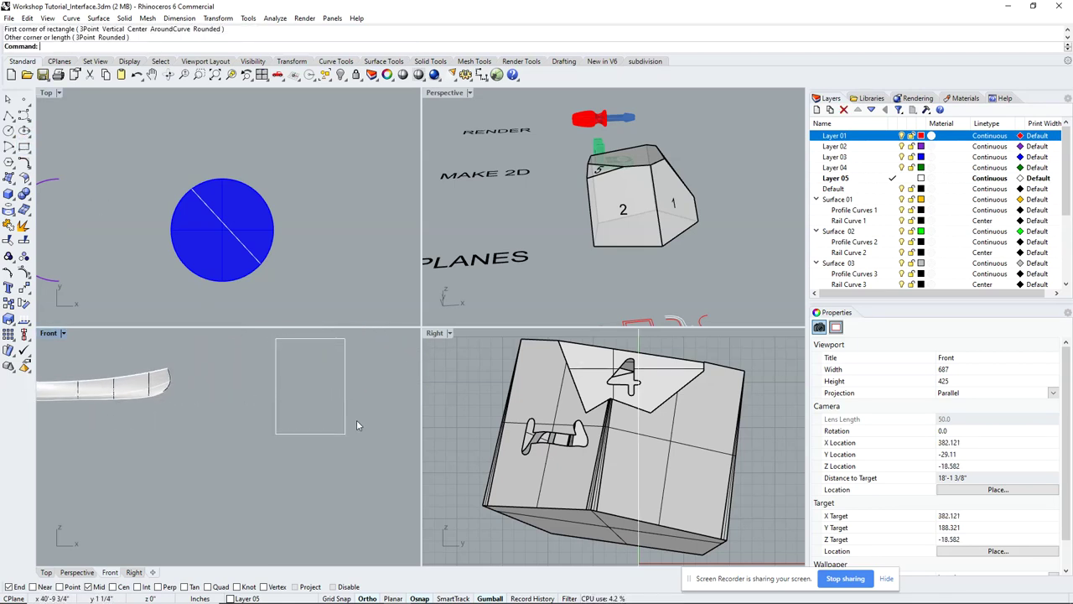
double_click(440, 94)
scroll(600, 269, "down", 10)
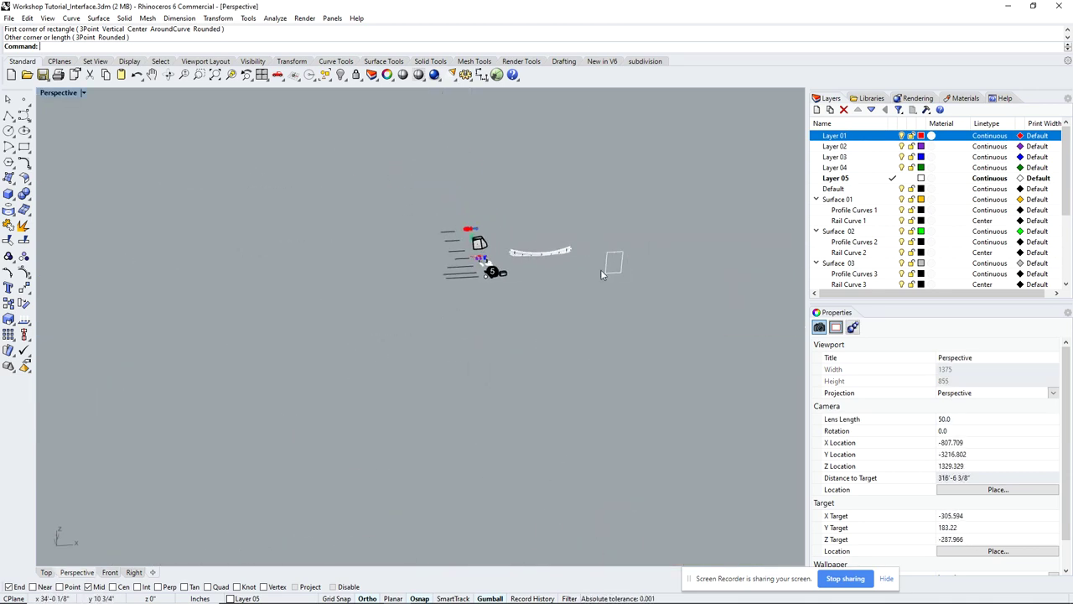
scroll(600, 269, "up", 5)
scroll(628, 276, "up", 4)
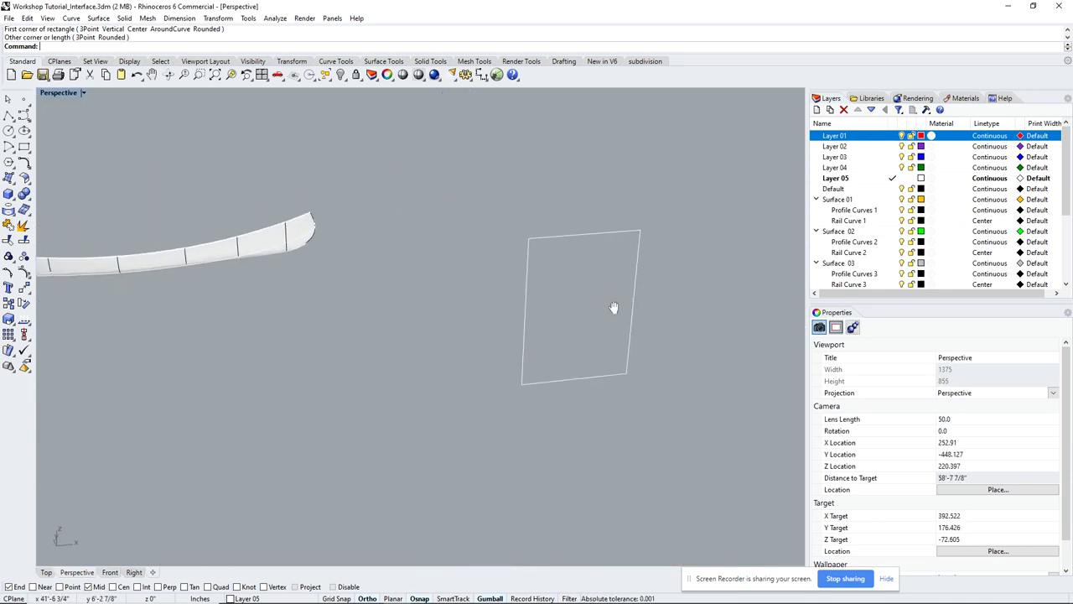
right_click_drag(614, 308, 578, 280, "shift")
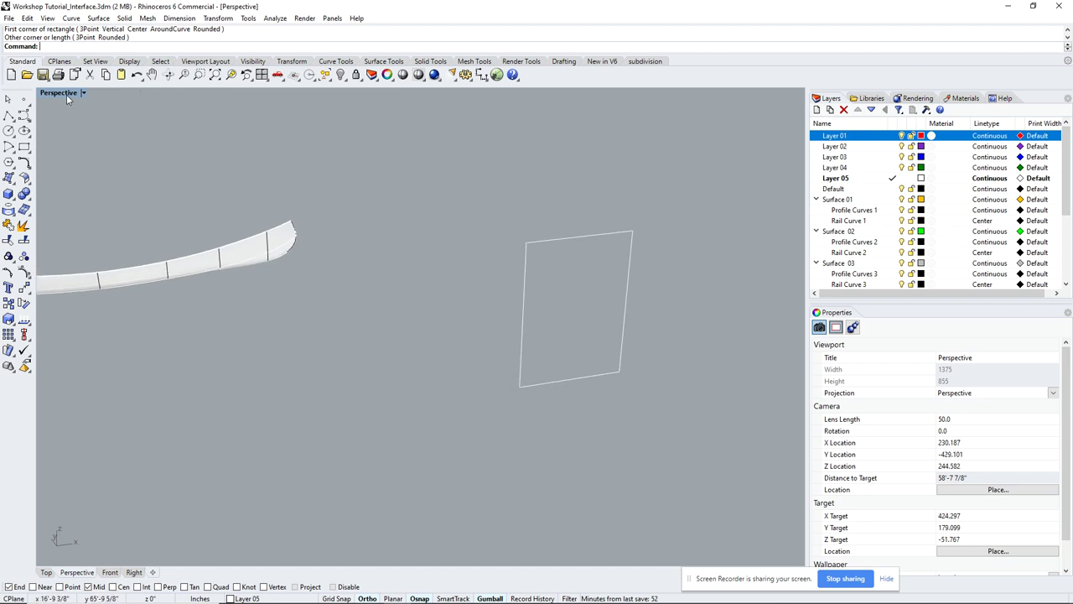
Draw a closed, notched seven-point polyline inside the rectangle in the Front view, finishing it with the Close option.
double_click(66, 94)
left_click(290, 404)
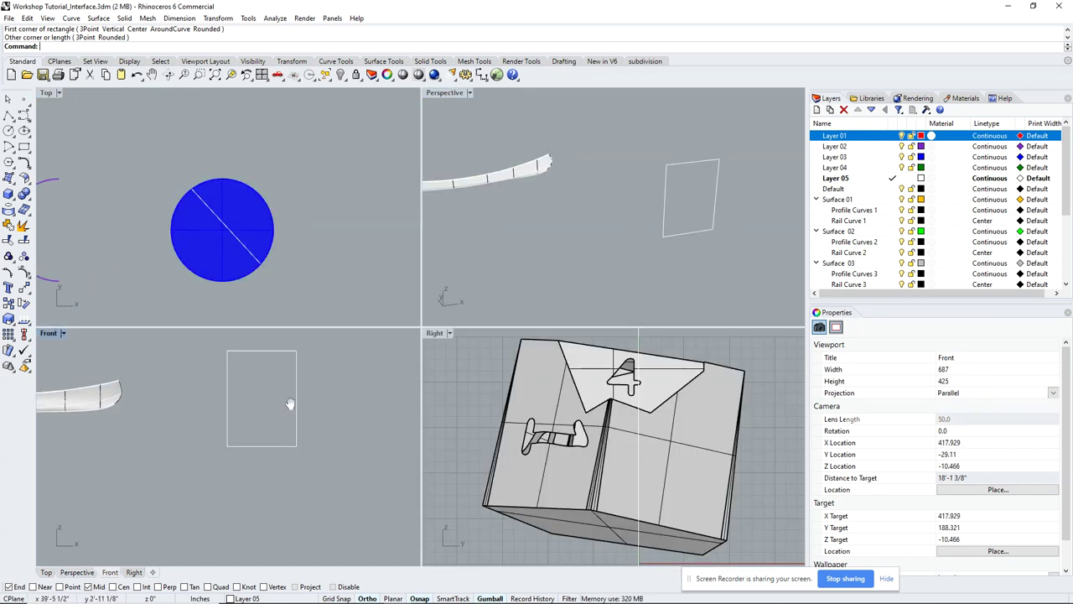
scroll(285, 388, "up", 3)
right_click_drag(506, 206, 663, 207)
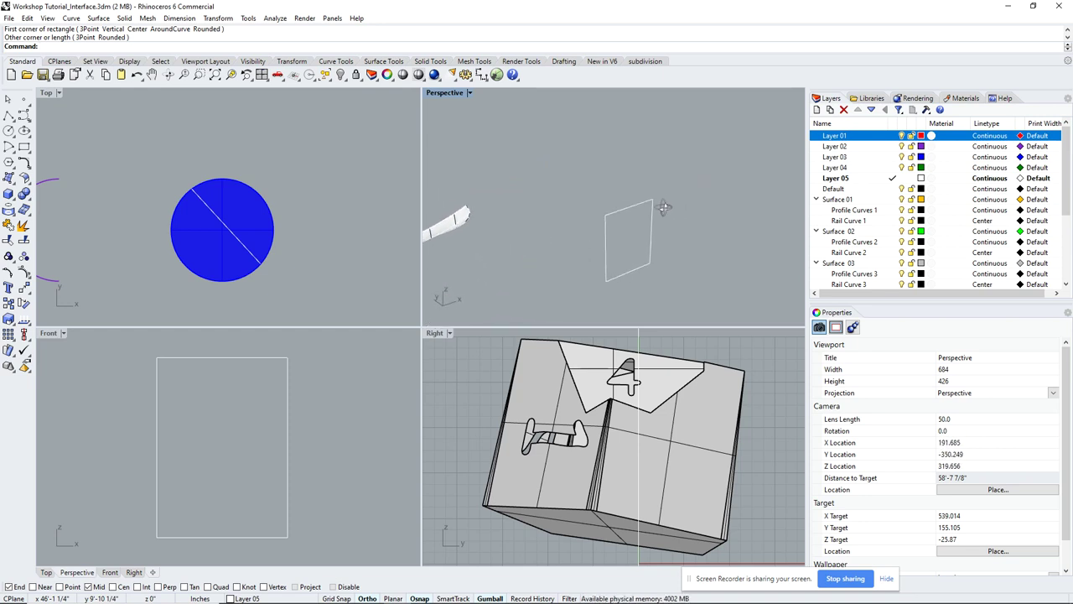
left_click(8, 115)
scroll(194, 386, "up", 1)
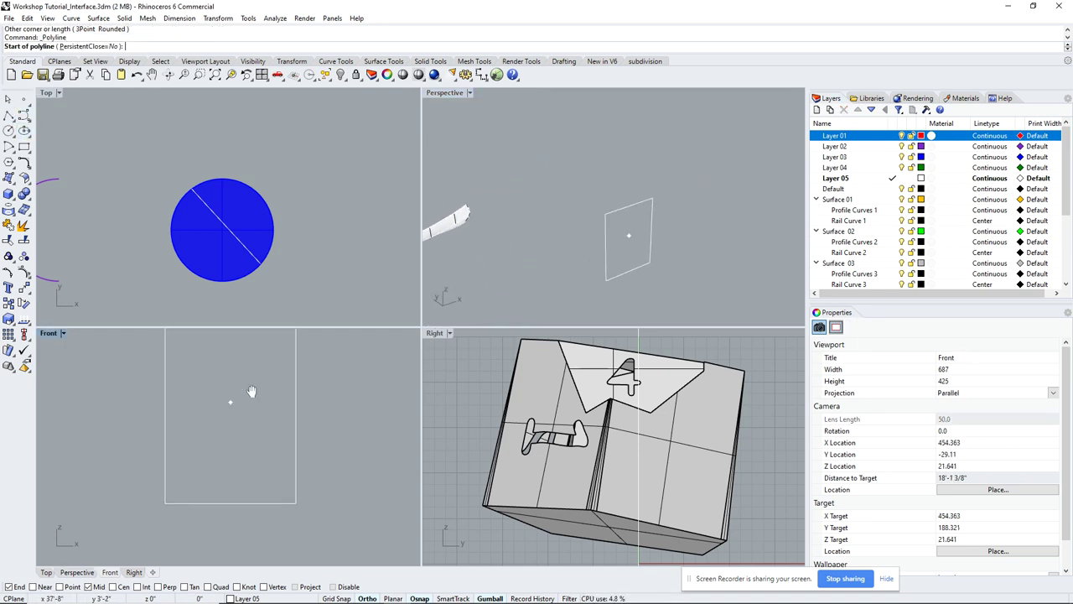
scroll(233, 371, "up", 1)
left_click(232, 353)
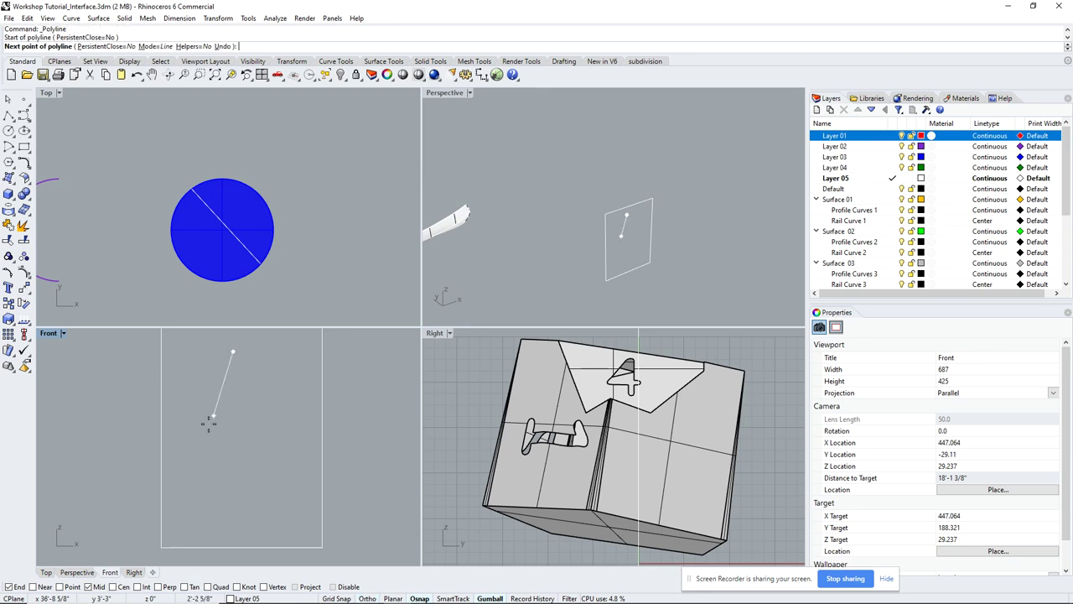
left_click(190, 440)
left_click(292, 527)
left_click(301, 513)
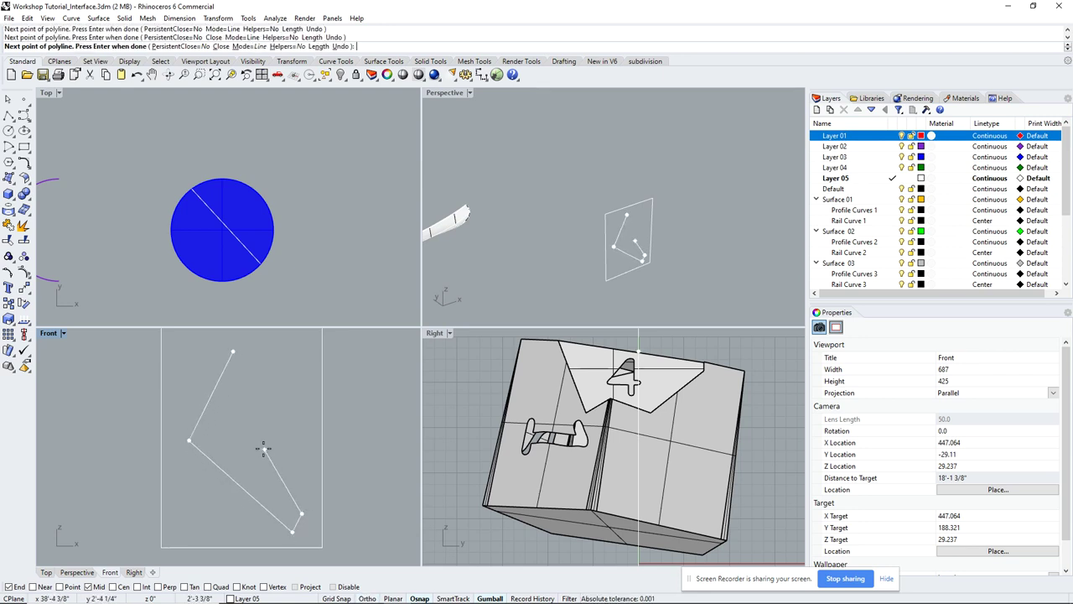
left_click(249, 445)
left_click(298, 416)
left_click(270, 340)
key("F8")
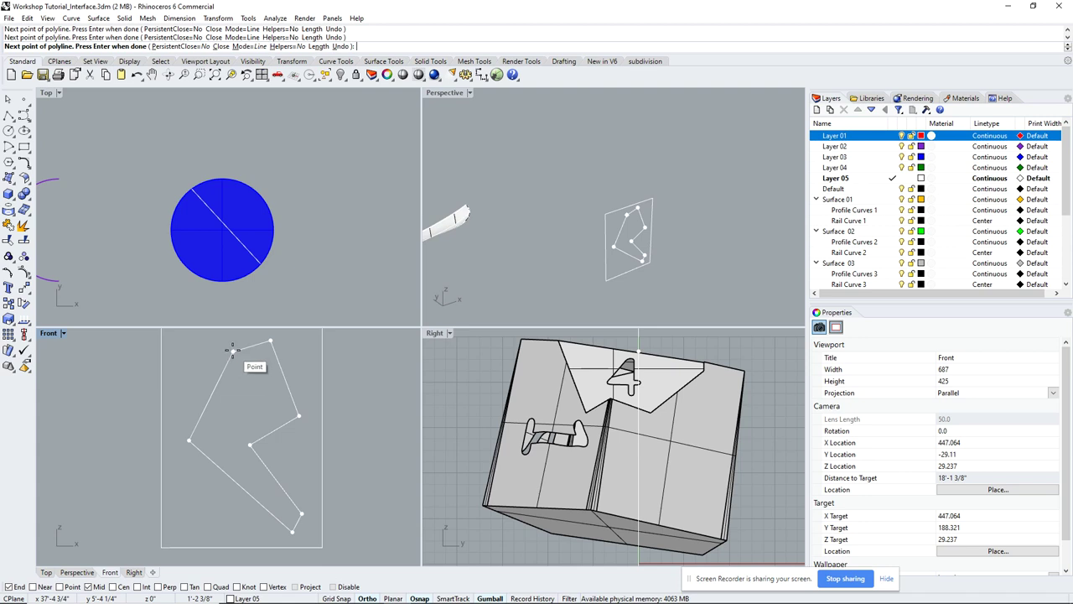
type("c")
key("Return")
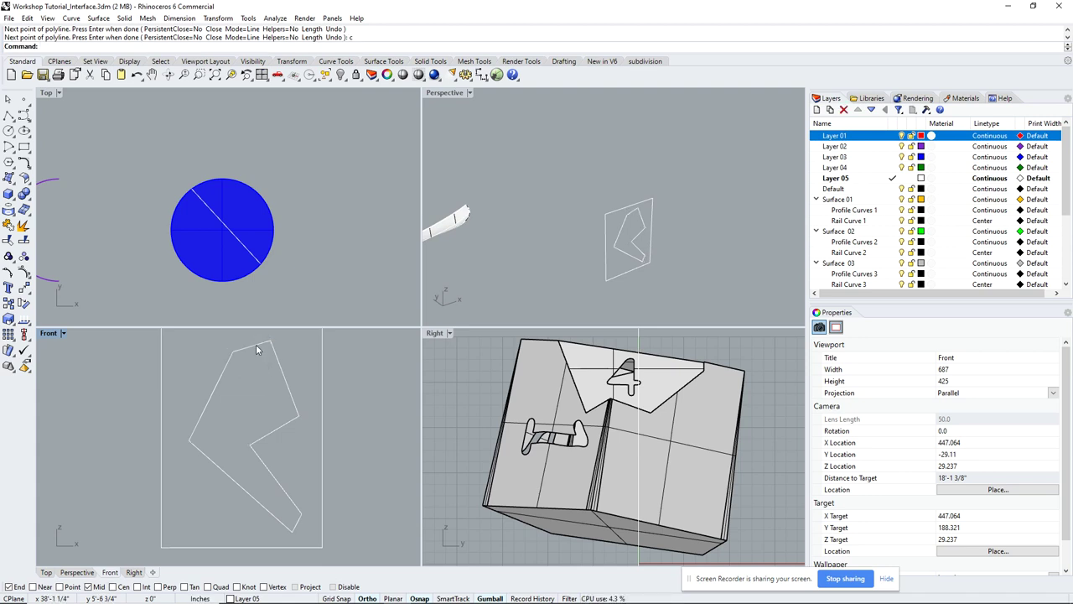
left_click(282, 375)
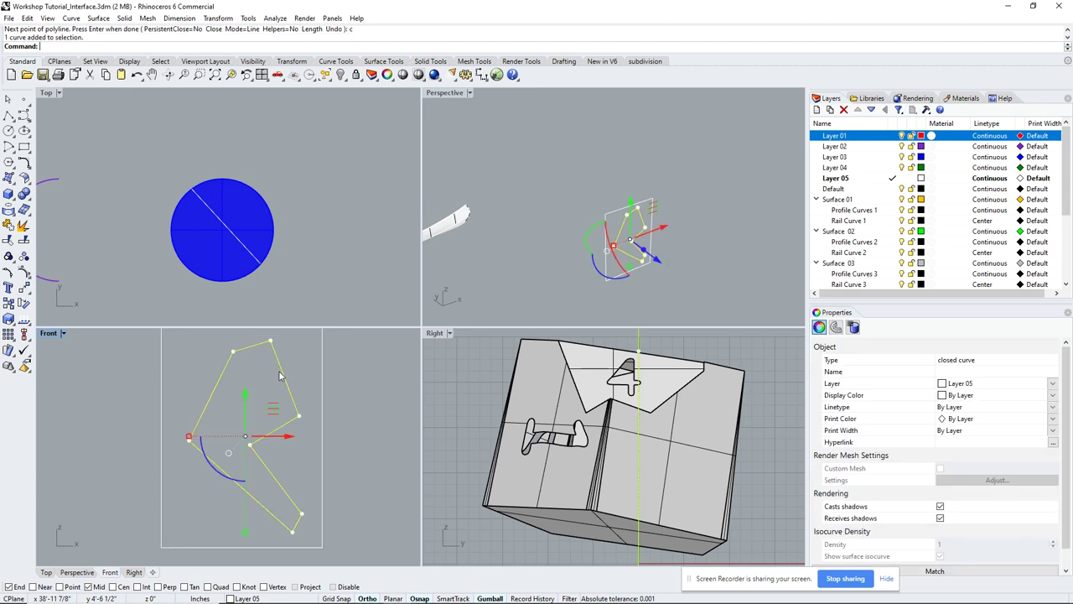
left_click(268, 380)
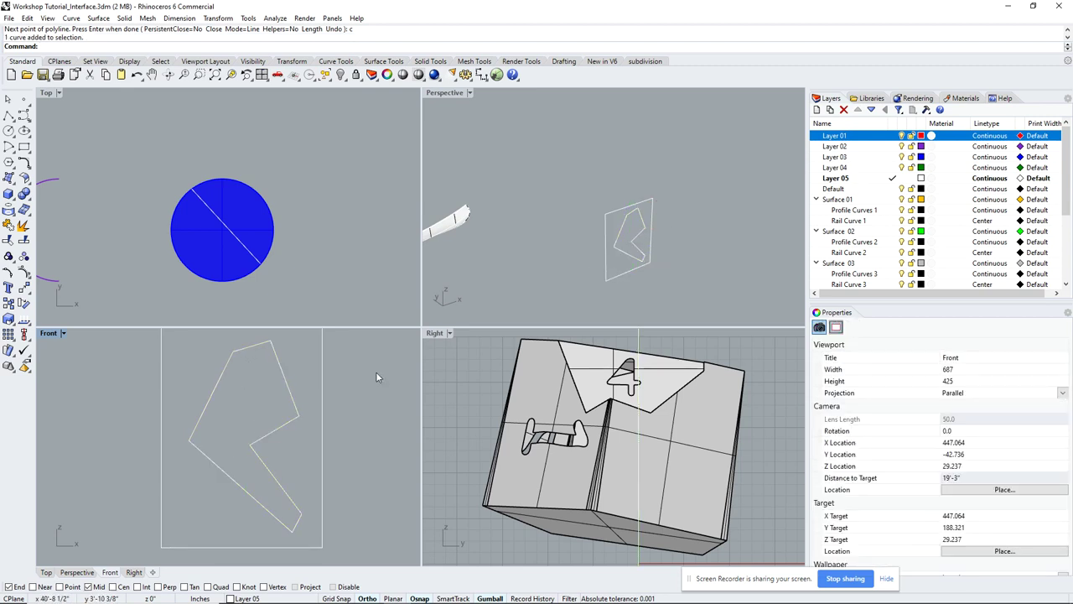
Copy the rectangle about 6 feet horizontally in the Front view so the copy stands beside the original.
double_click(445, 92)
right_click_drag(487, 308, 502, 343)
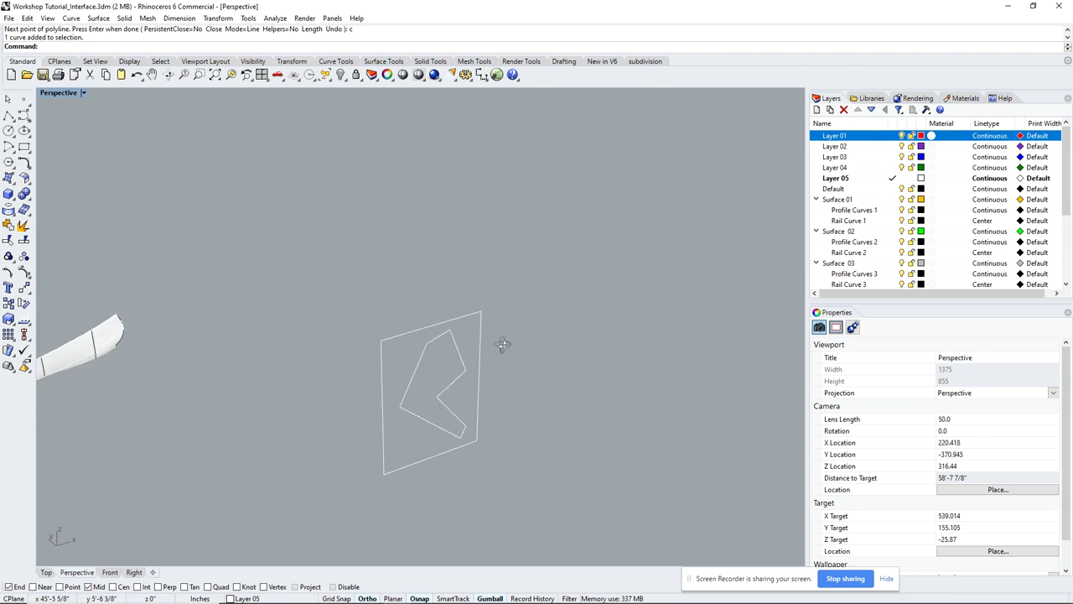
double_click(58, 92)
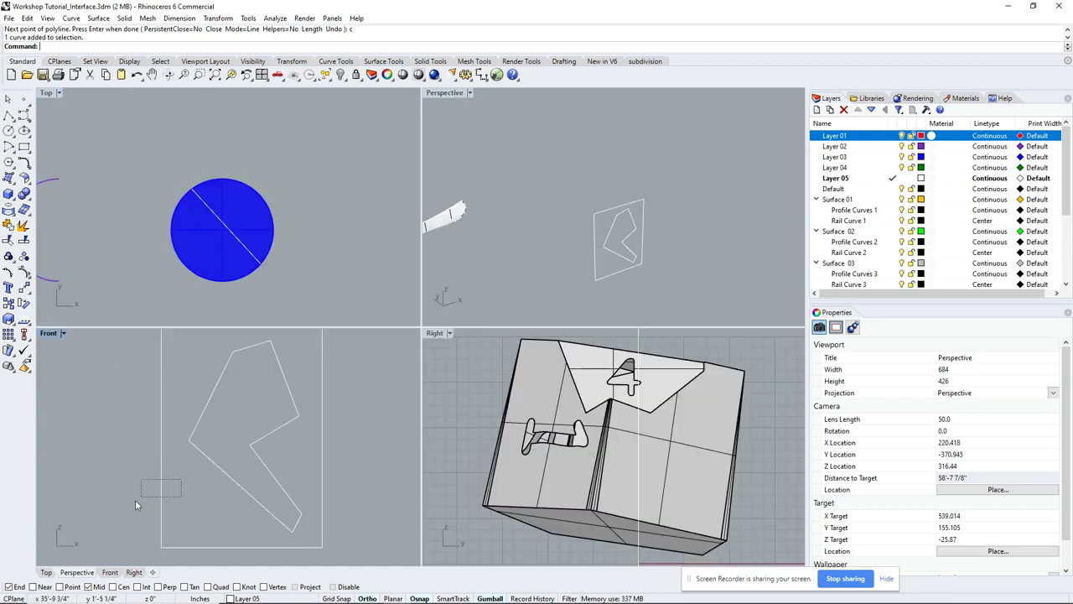
left_click_drag(137, 504, 138, 503)
type("copy")
key("Return")
scroll(153, 483, "down", 5)
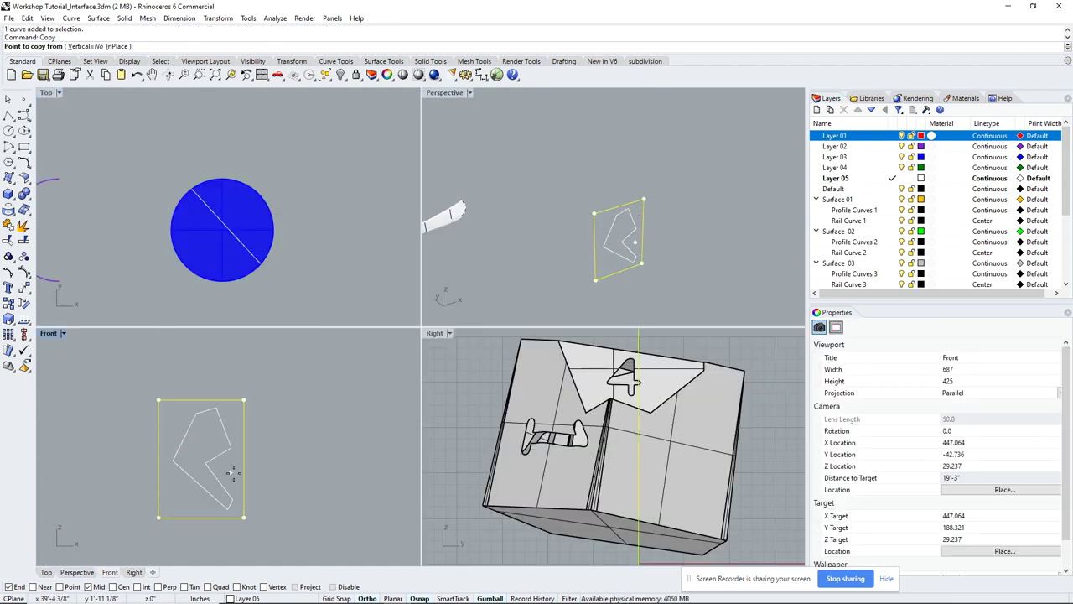
left_click(216, 361)
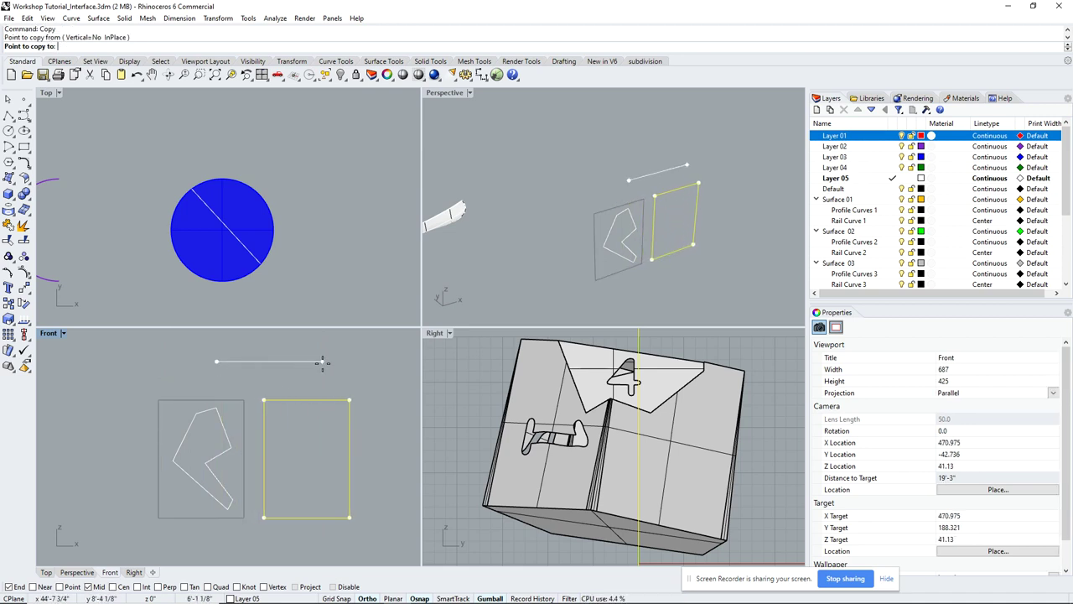
key("Escape")
key("Escape")
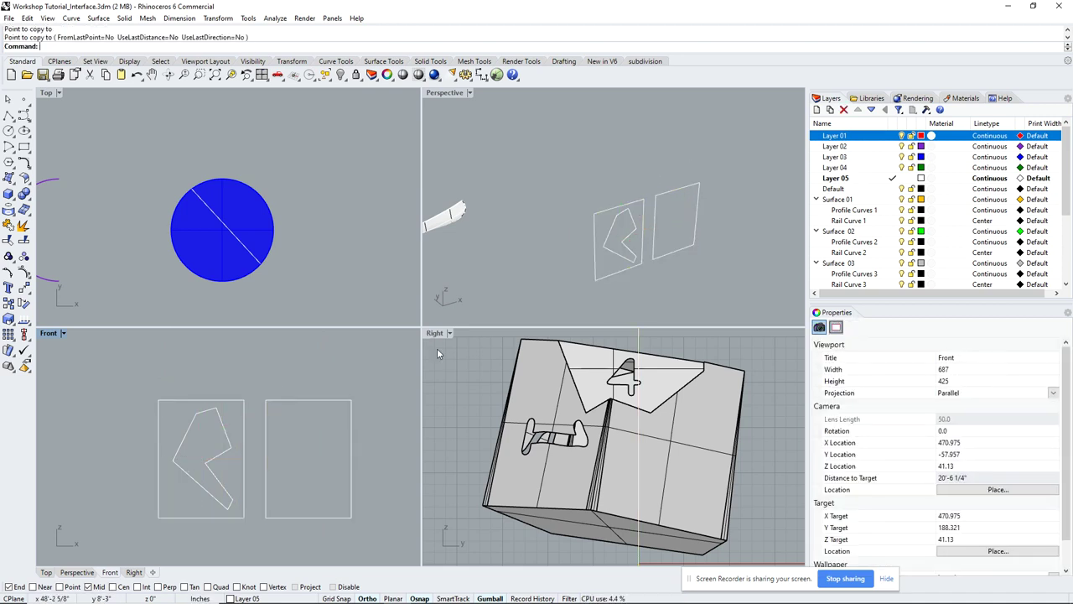
Draw a similar closed, notched polyline over the copied rectangle directly in the Perspective view, finishing it with the Close option.
double_click(448, 92)
right_click_drag(469, 168, 504, 230)
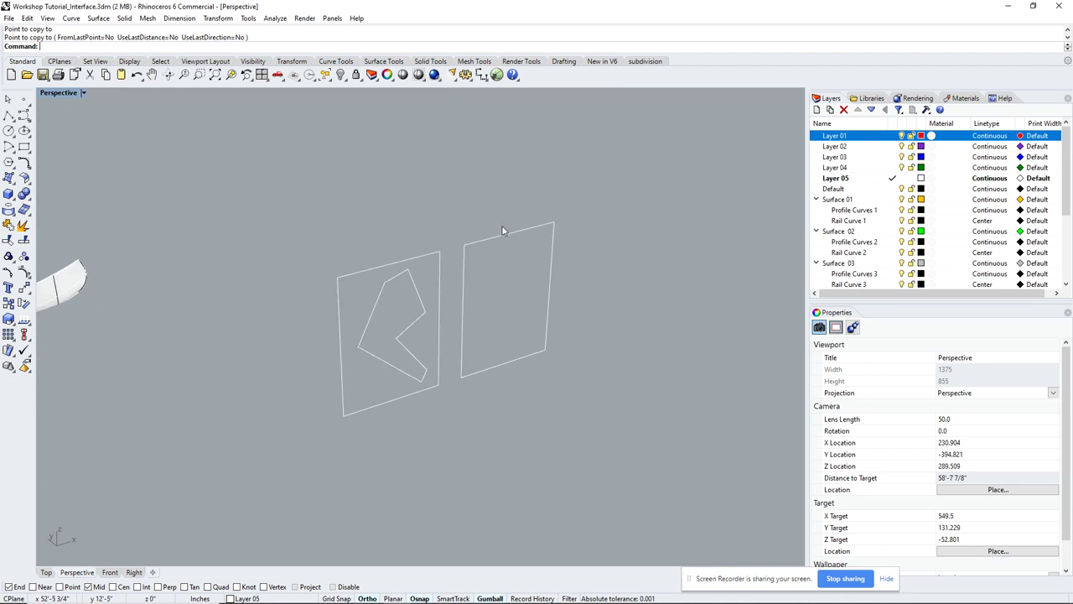
scroll(503, 228, "up", 3)
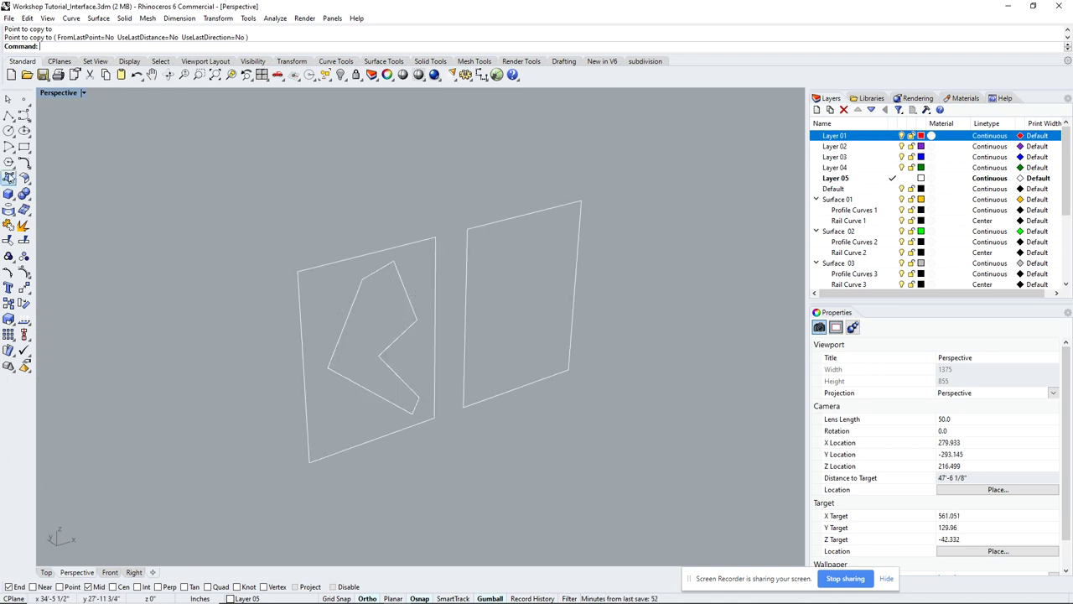
left_click(8, 146)
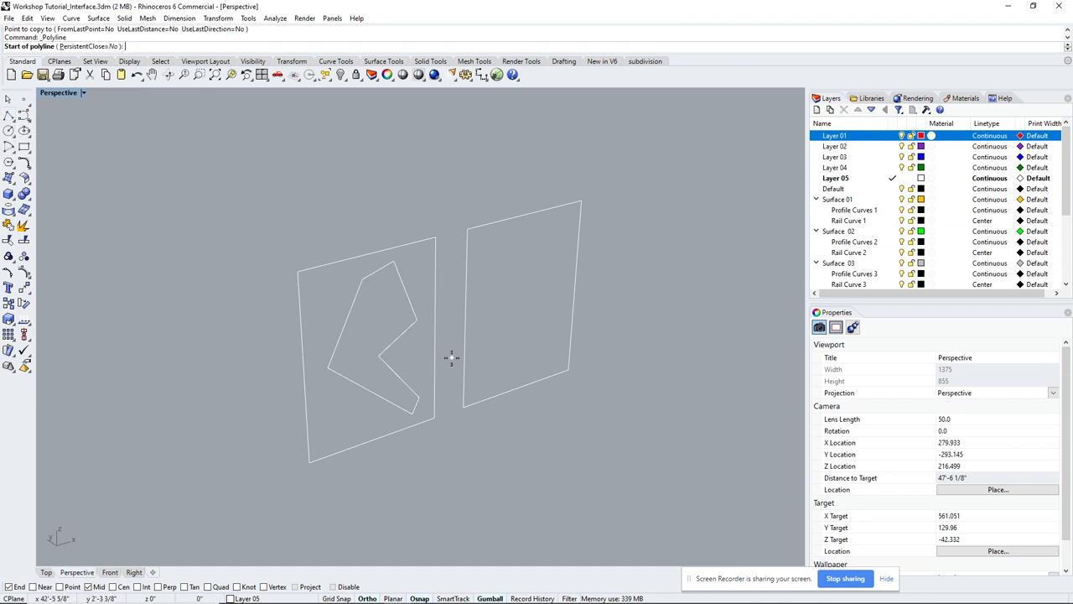
left_click(498, 244)
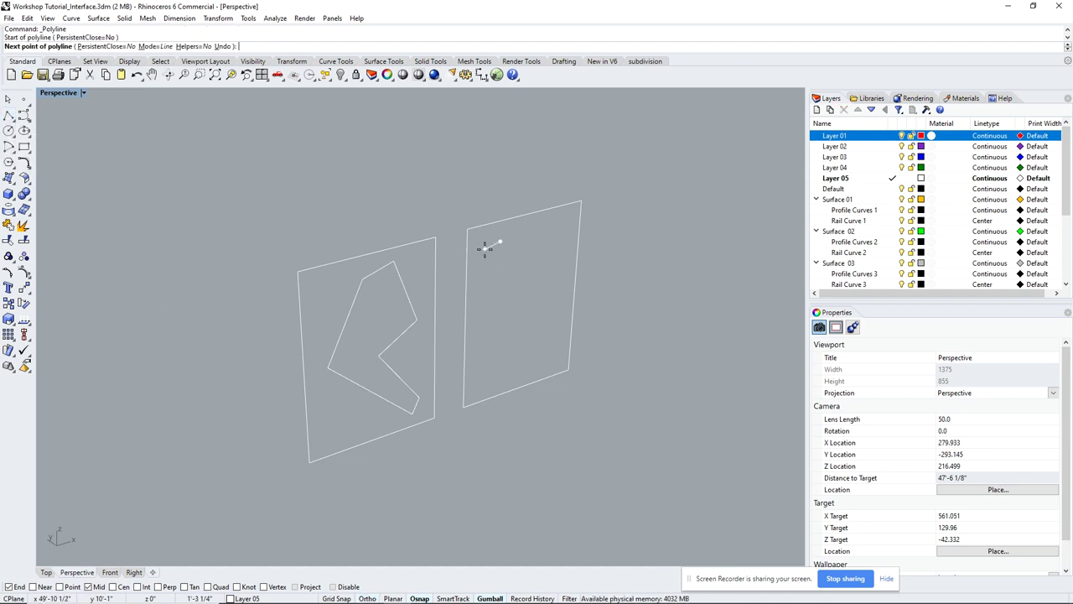
left_click(485, 248)
left_click(475, 332)
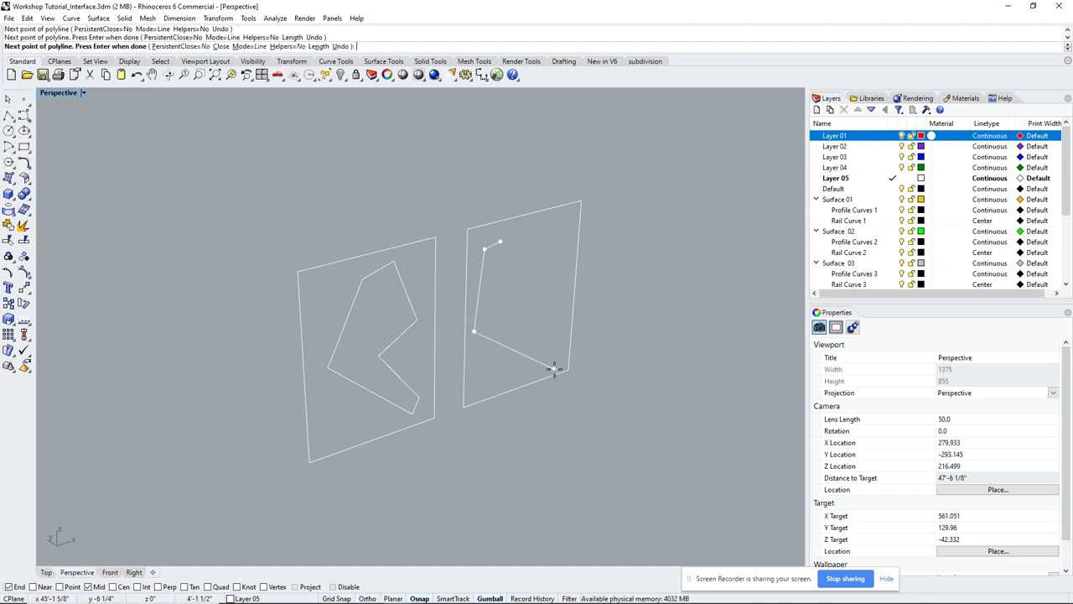
left_click(547, 366)
left_click(554, 350)
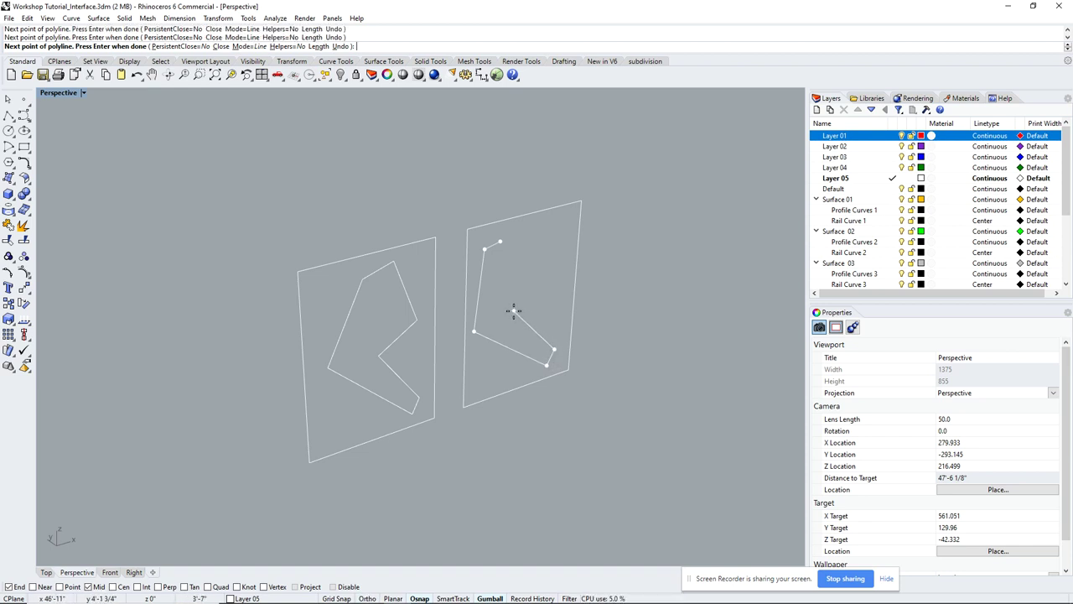
left_click(513, 311)
left_click(553, 284)
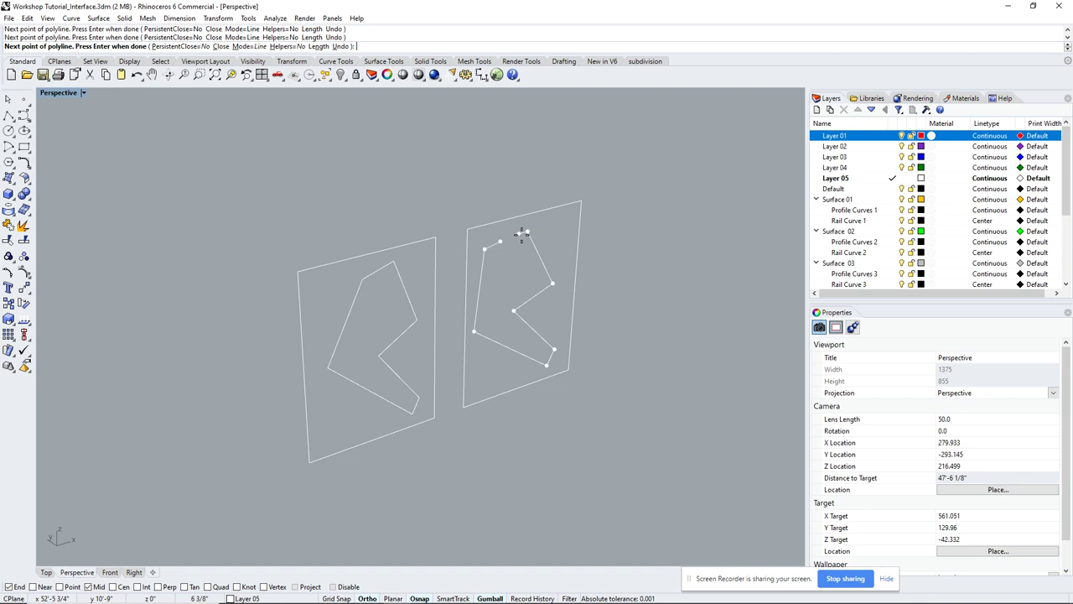
type("c")
key("Return")
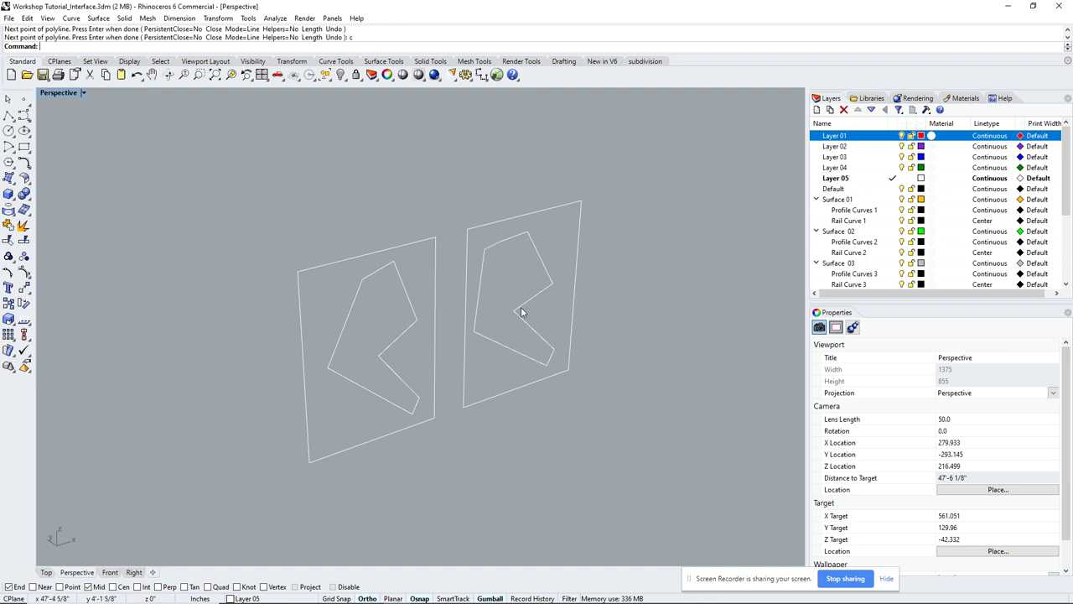
Delete the extra curve point on the upper edge of the polyline drawn in Perspective.
left_click(501, 245)
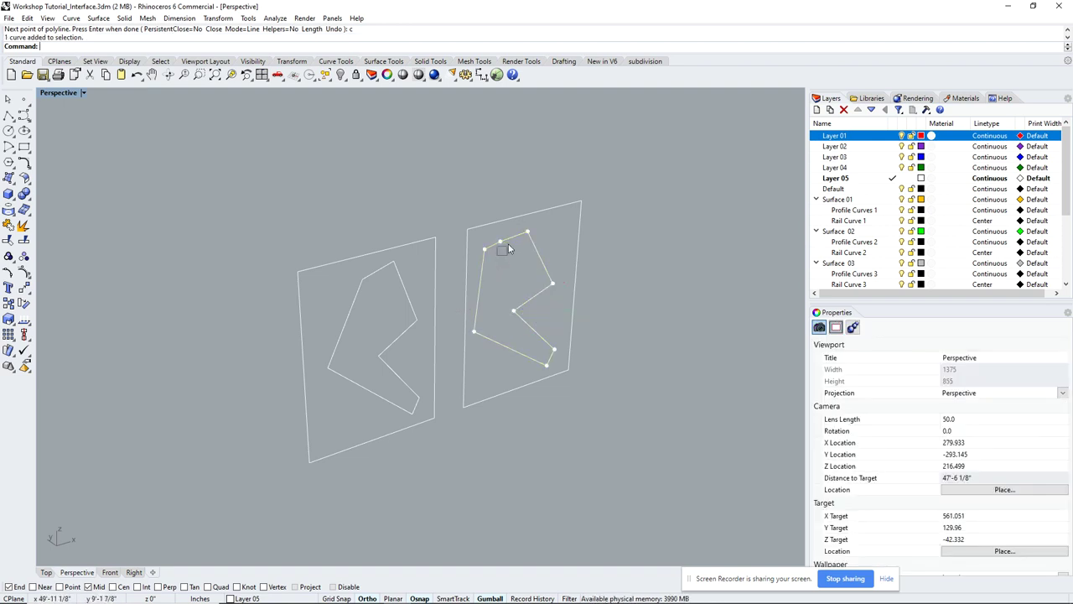
left_click(511, 240)
key("Delete")
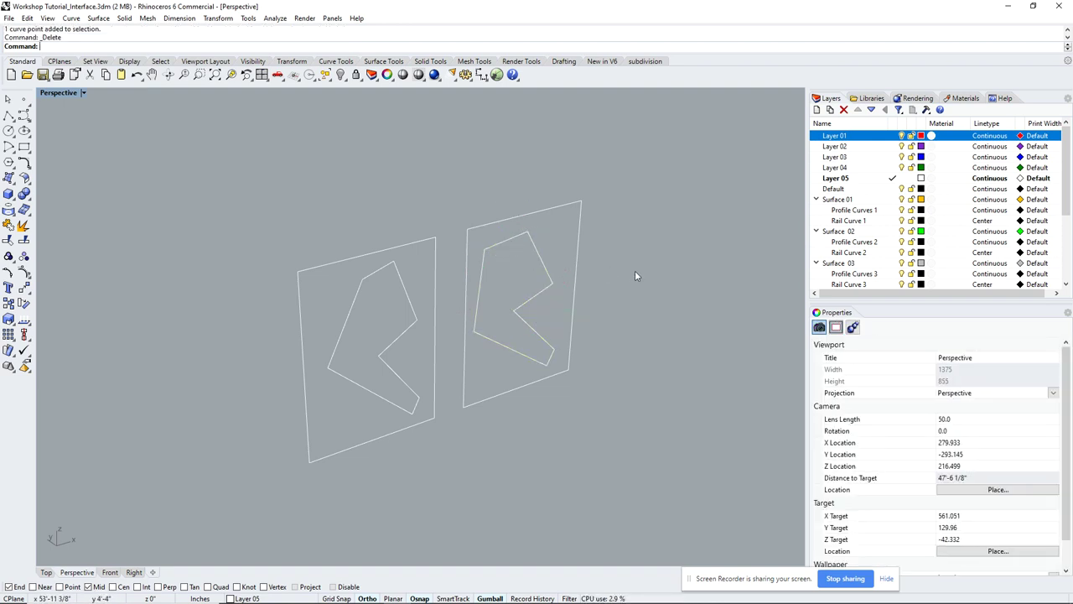
Move the upper-left corner point of the polyline drawn in Perspective slightly inward along its upper edge.
left_click(484, 254)
left_click(483, 249)
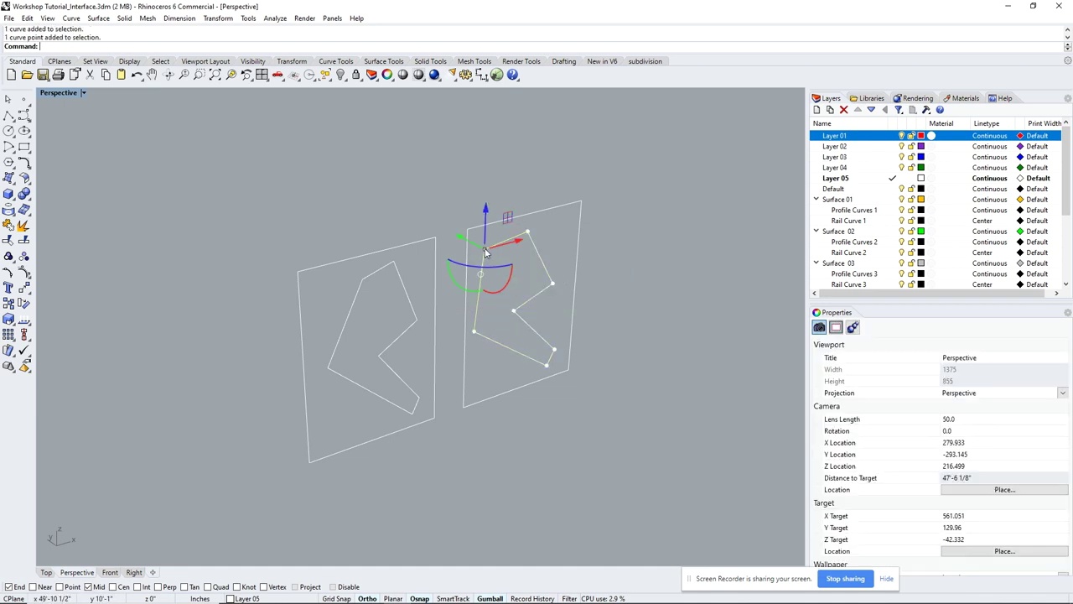
left_click_drag(484, 249, 493, 249)
key("Escape")
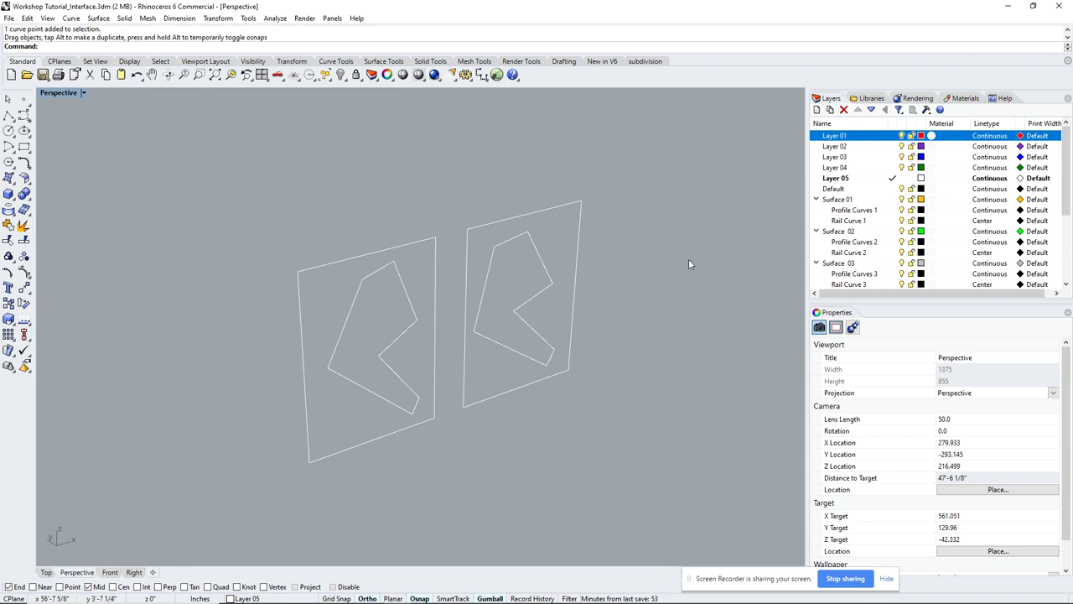
Examine both rectangle-and-polyline pairs from different Perspective angles to compare whether each polyline lies in its rectangle's plane.
left_click_drag(688, 259, 350, 350)
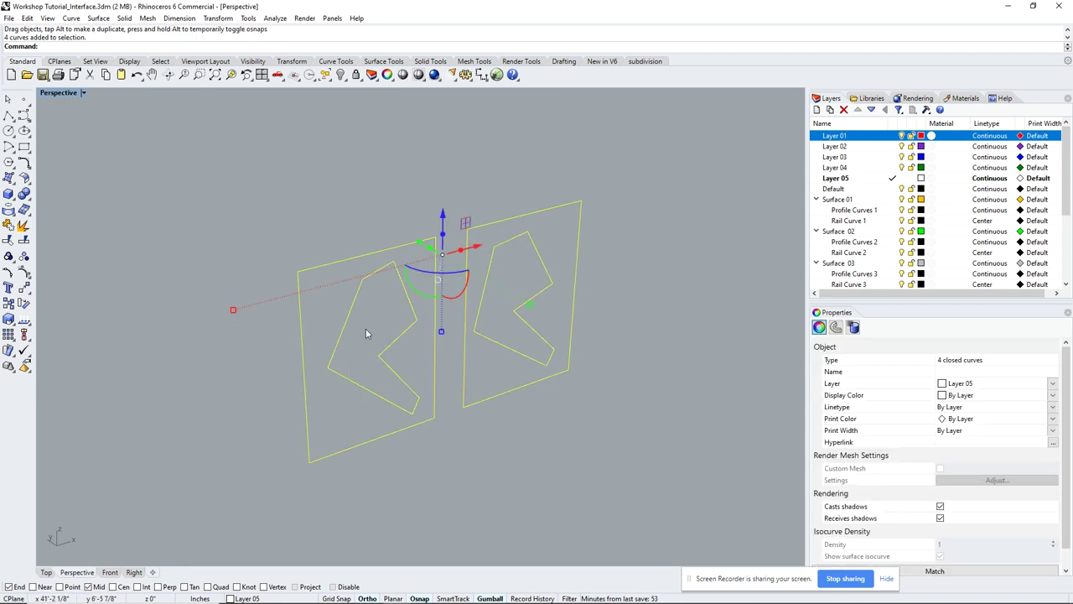
left_click(374, 230)
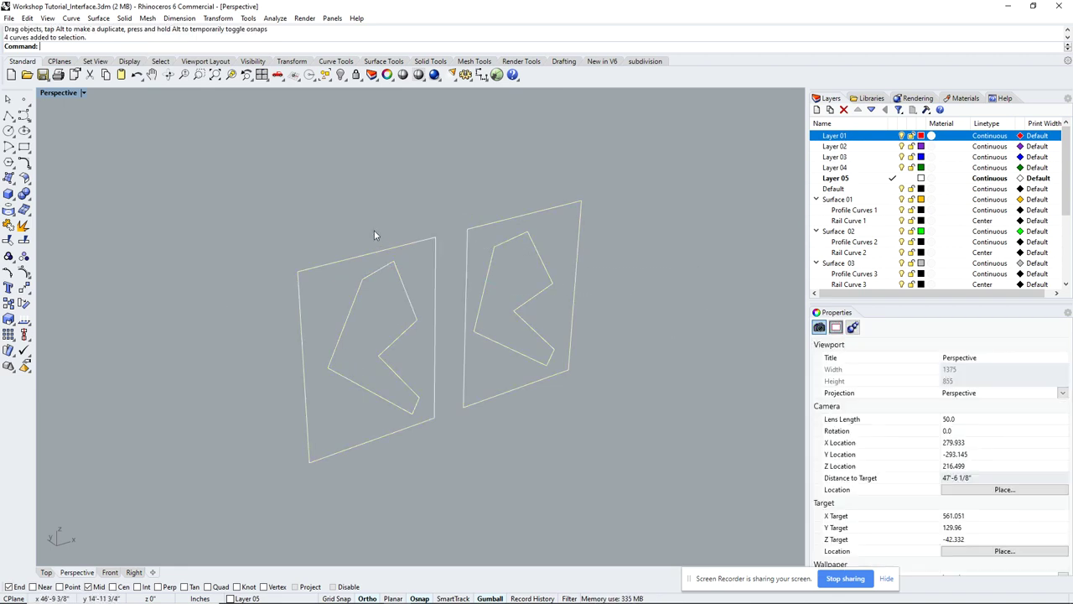
left_click_drag(358, 285, 357, 287)
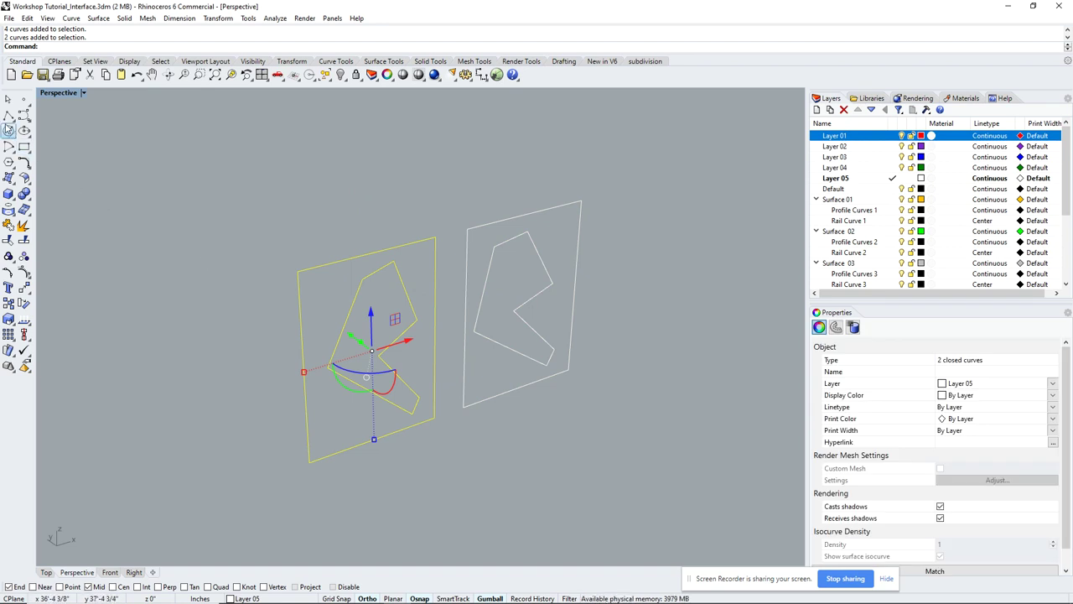
left_click(232, 75)
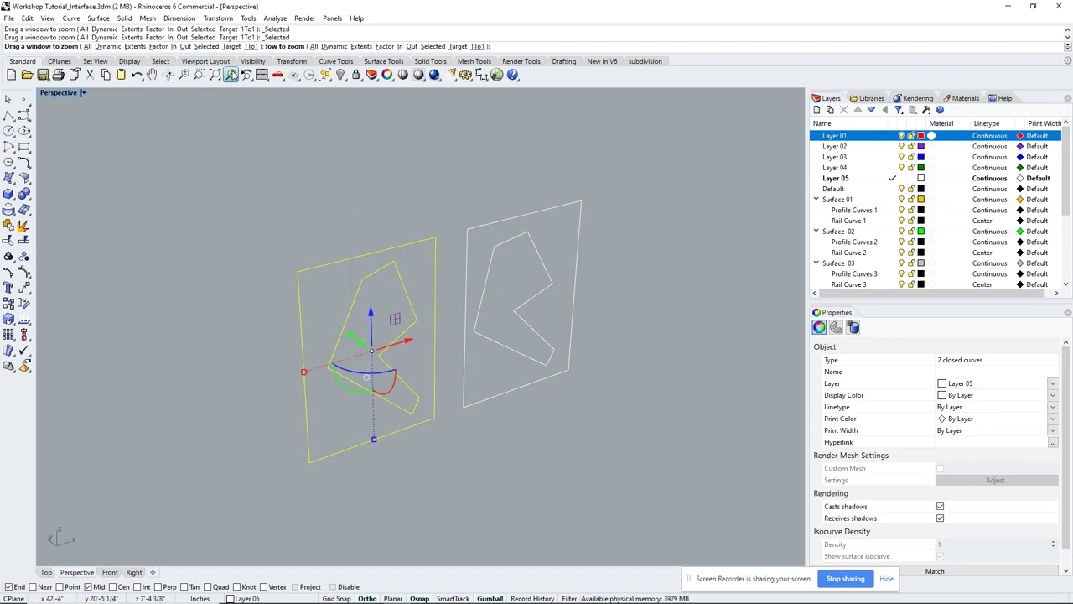
left_click(347, 132)
scroll(369, 162, "down", 3)
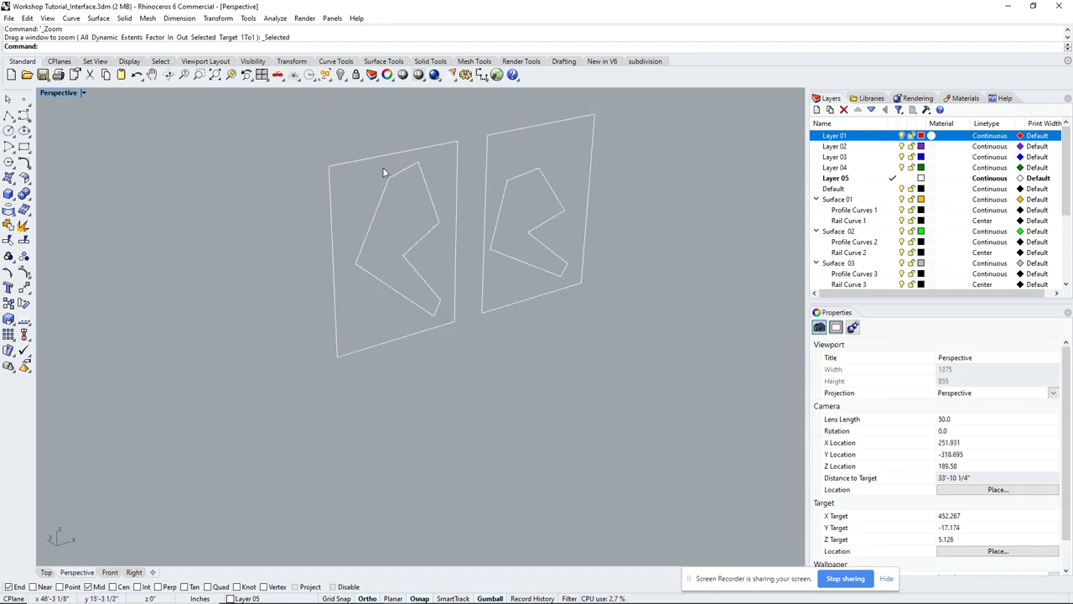
right_click_drag(384, 172, 388, 227, "shift")
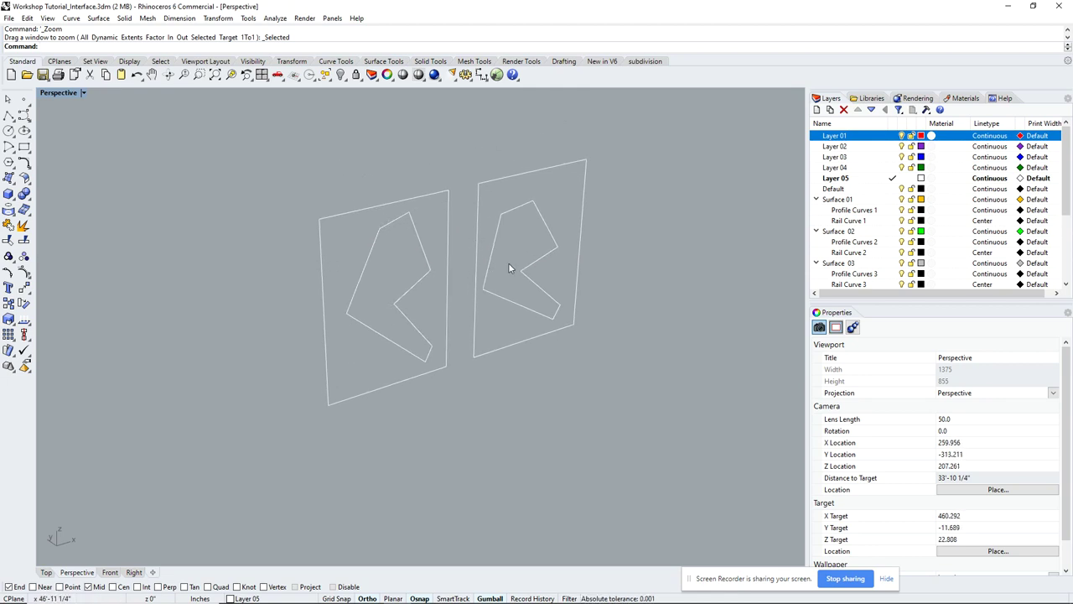
right_click_drag(551, 259, 449, 275)
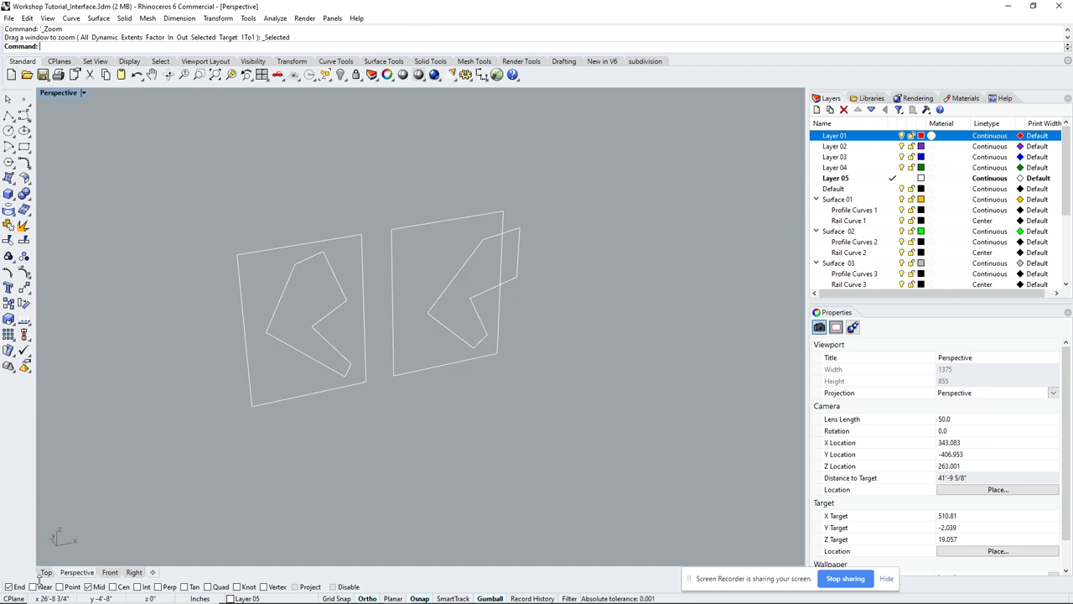
Examine the two rectangles and their polylines in the Front view, including their placement relative to the origin.
left_click(109, 572)
scroll(546, 337, "down", 5)
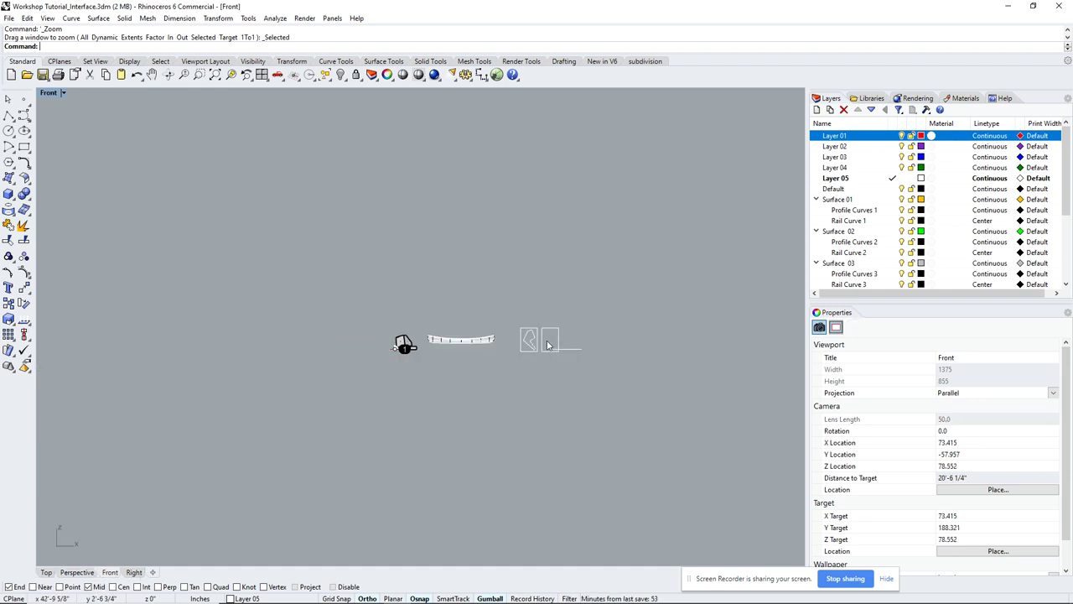
scroll(503, 345, "up", 8)
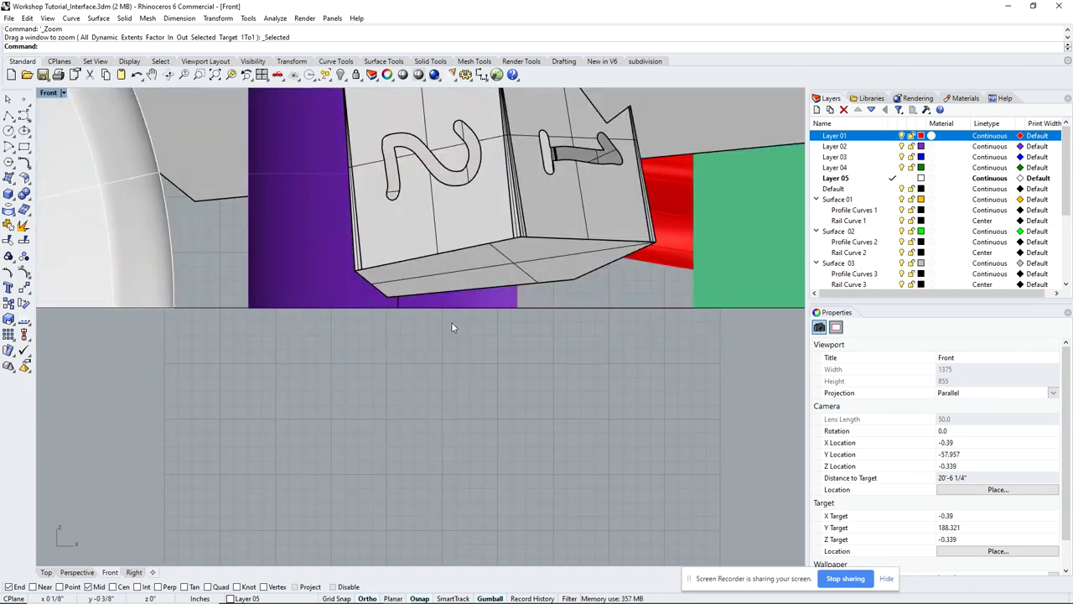
scroll(452, 322, "down", 10)
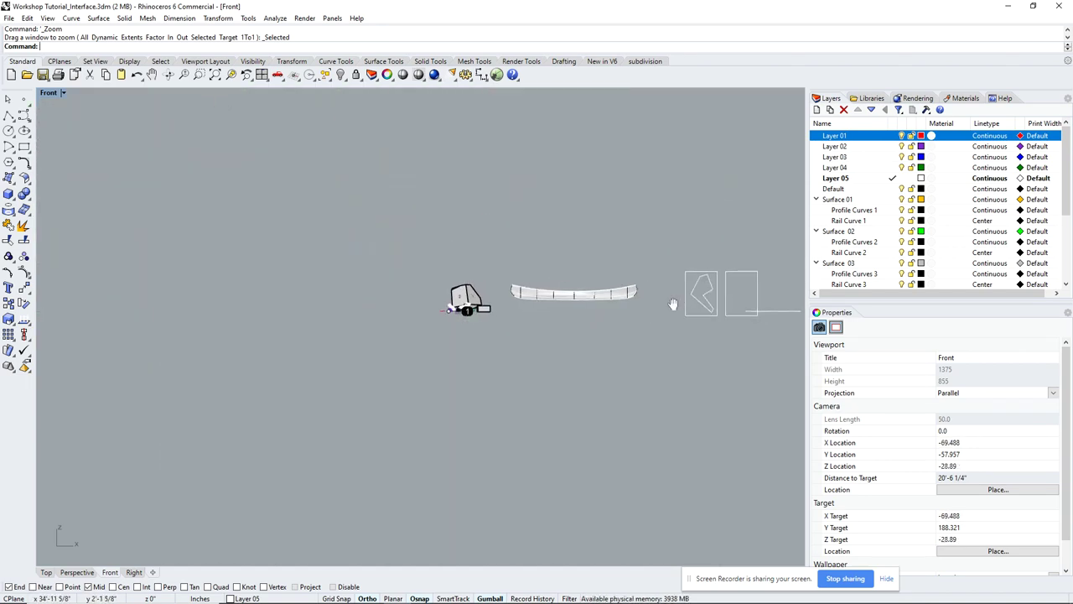
right_click_drag(333, 294, 580, 299)
scroll(391, 257, "up", 8)
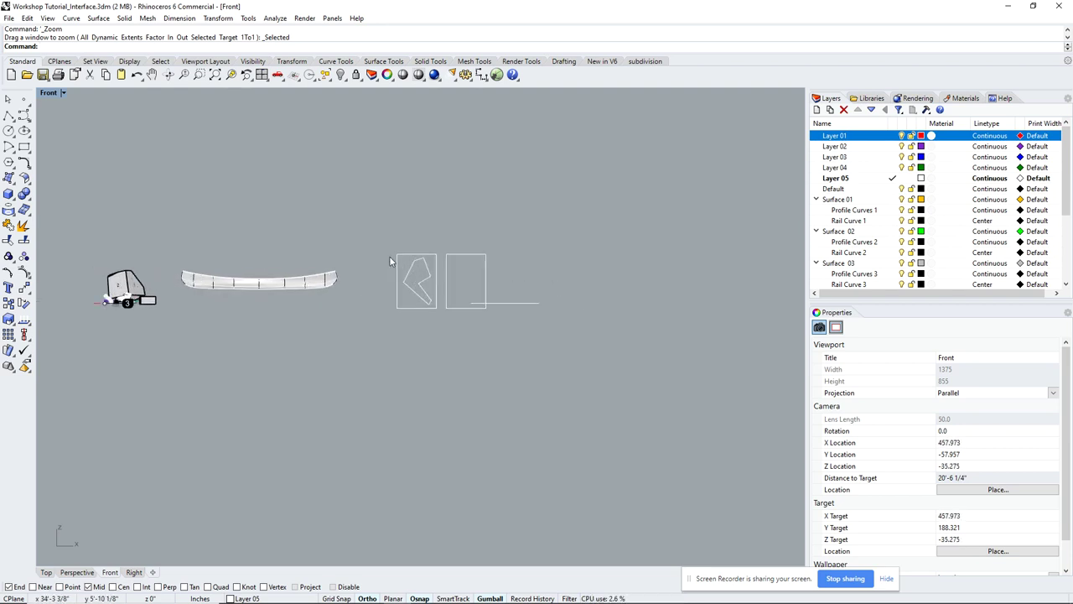
right_click_drag(468, 317, 423, 285)
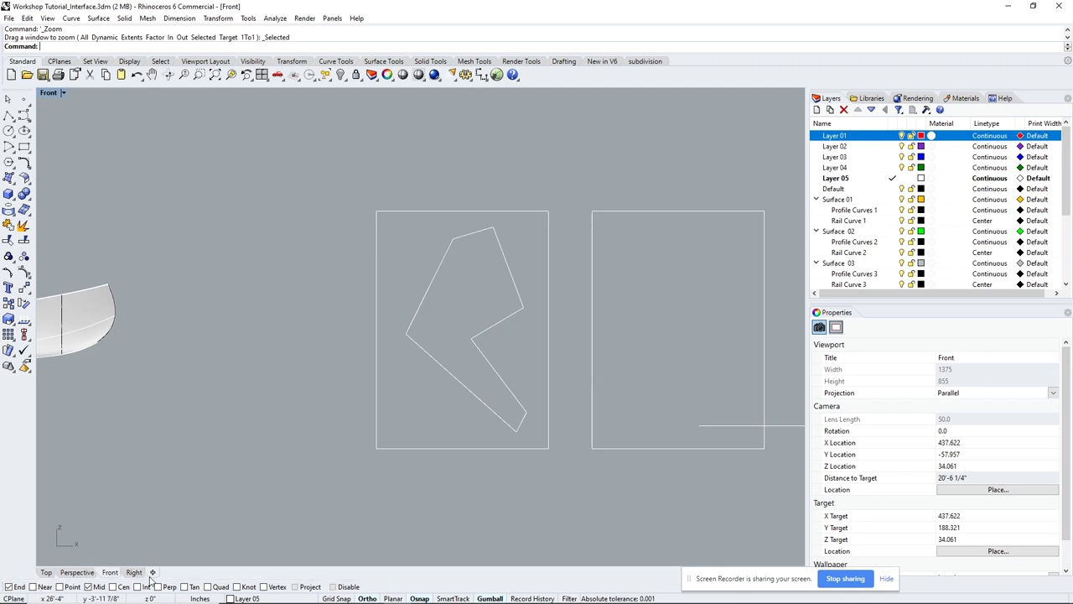
Return to the maximized Perspective view and delete the polyline that was drawn over the copied rectangle.
double_click(49, 93)
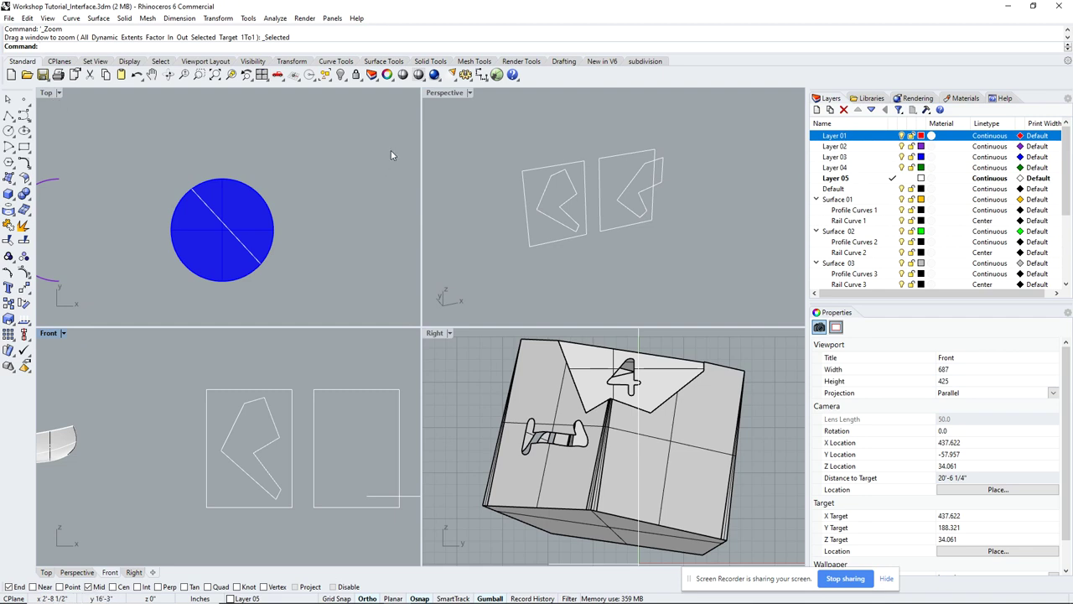
double_click(443, 94)
right_click_drag(402, 257, 434, 231)
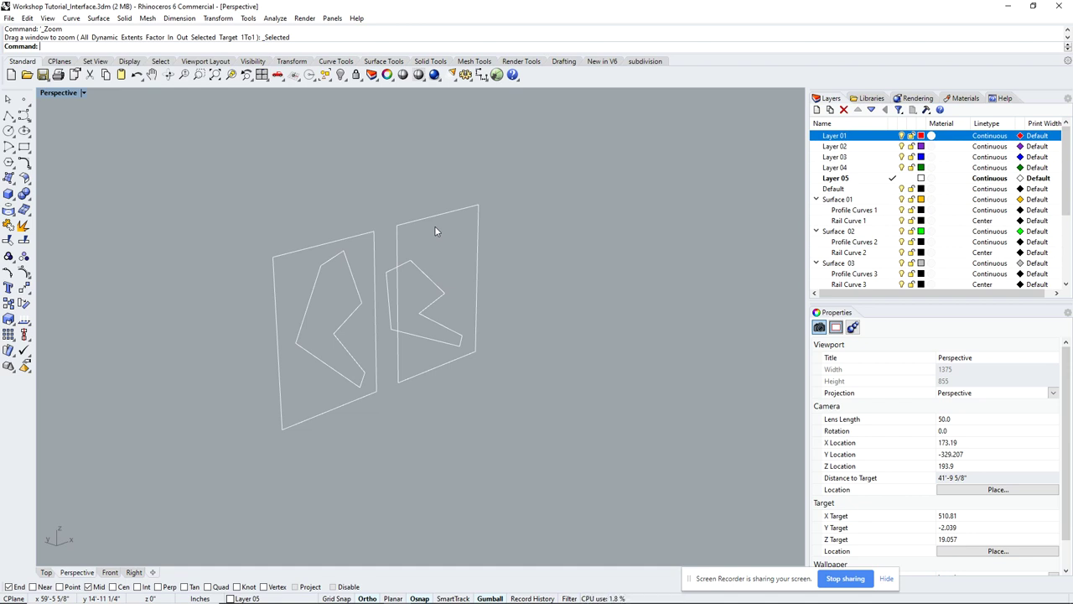
mouse_move(430, 273)
right_mouse_down()
mouse_move(379, 281)
mouse_move(444, 282)
right_mouse_up()
left_click(443, 283)
scroll(436, 268, "up", 8)
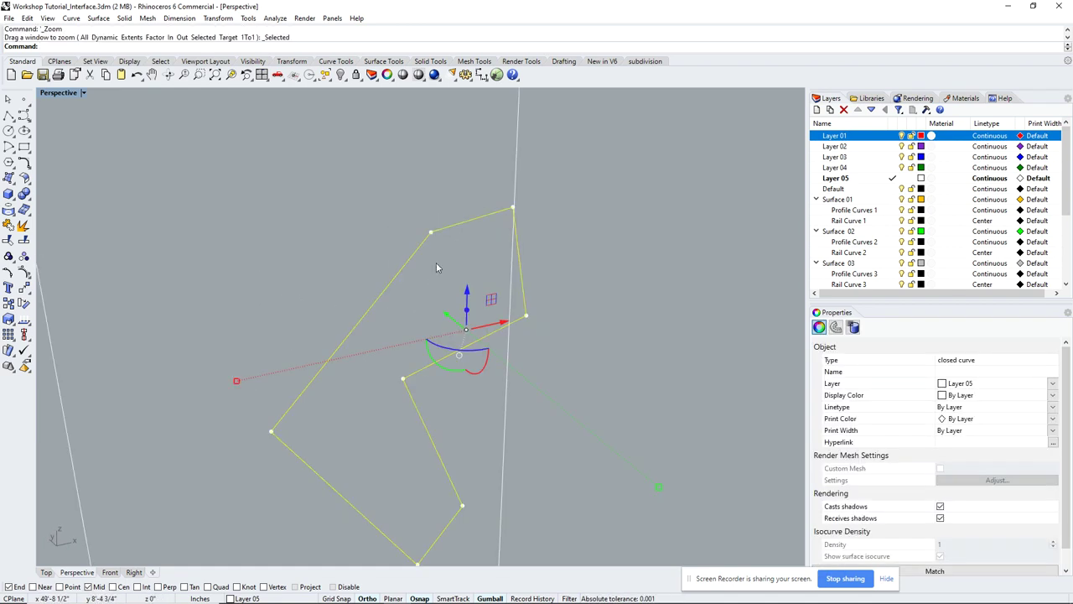
key("Delete")
scroll(433, 262, "down", 8)
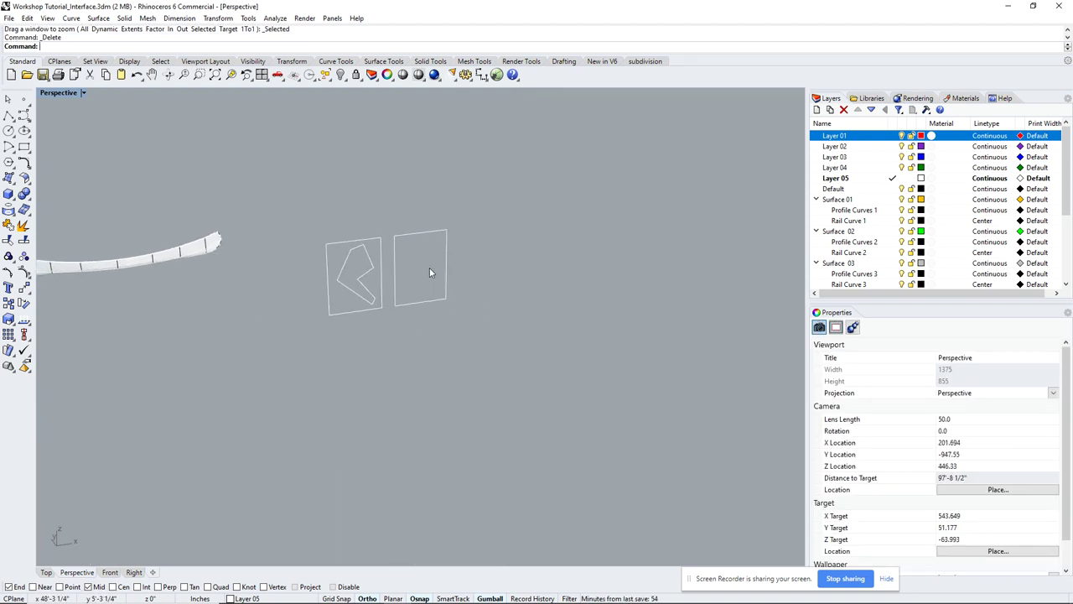
scroll(431, 271, "up", 4)
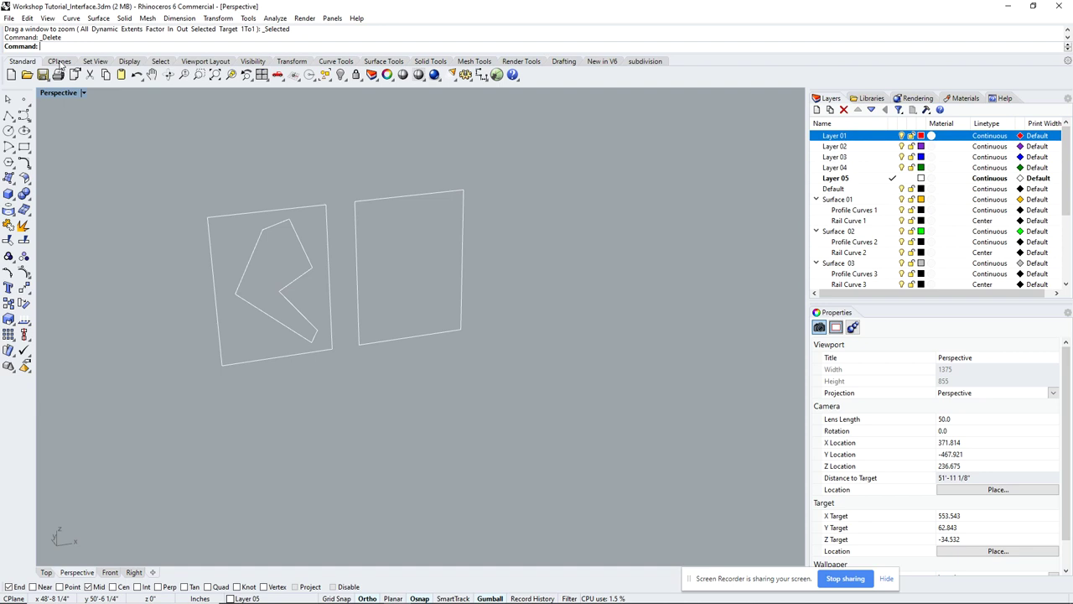
Bring up the construction plane tools for the Perspective view.
left_click(60, 62)
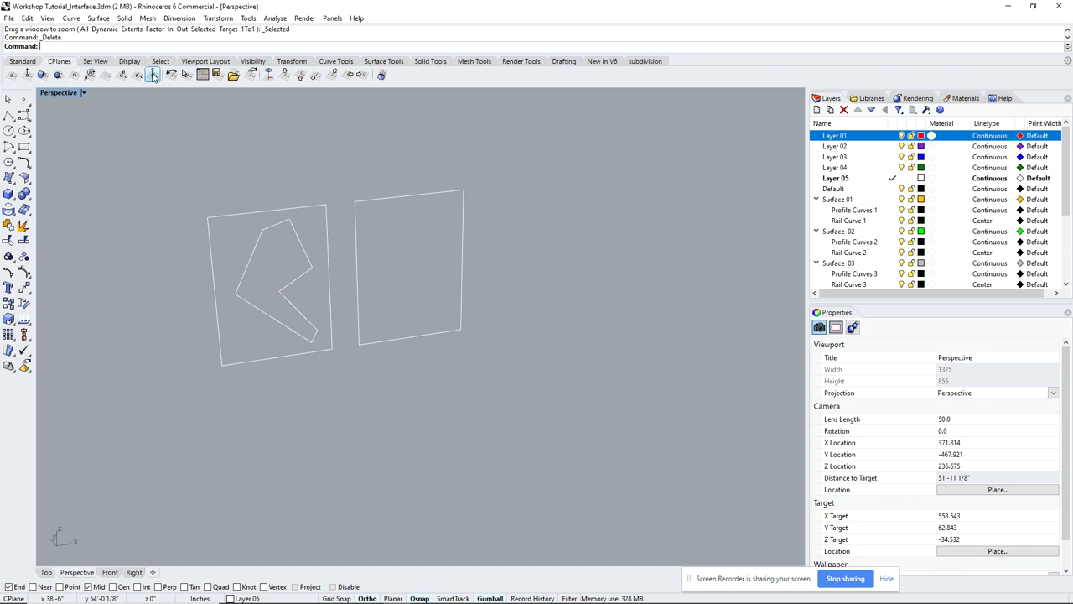
right_click_drag(439, 262, 500, 259)
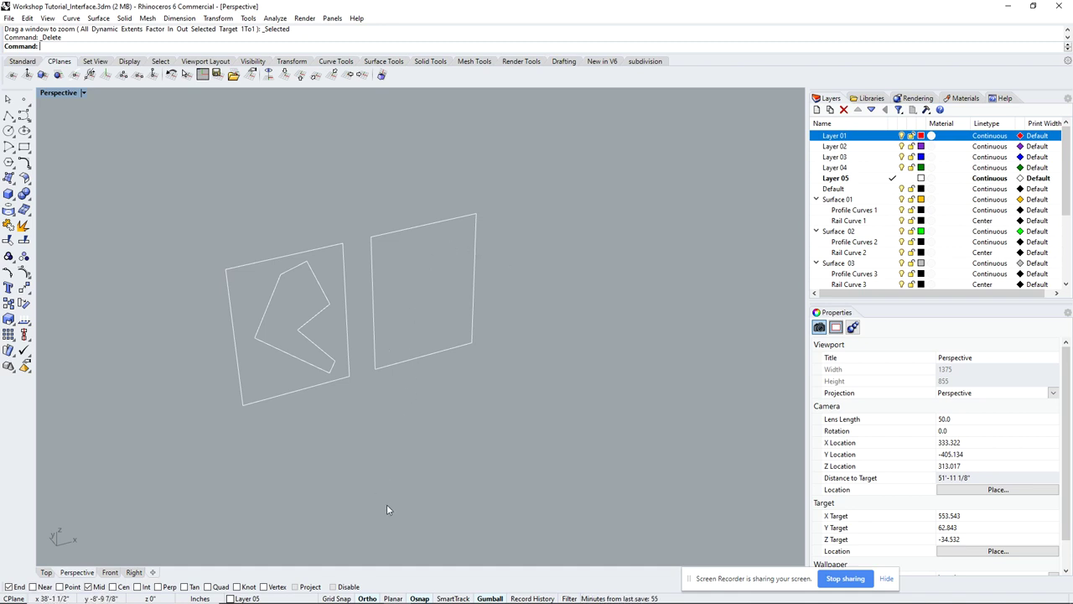
mouse_move(288, 593)
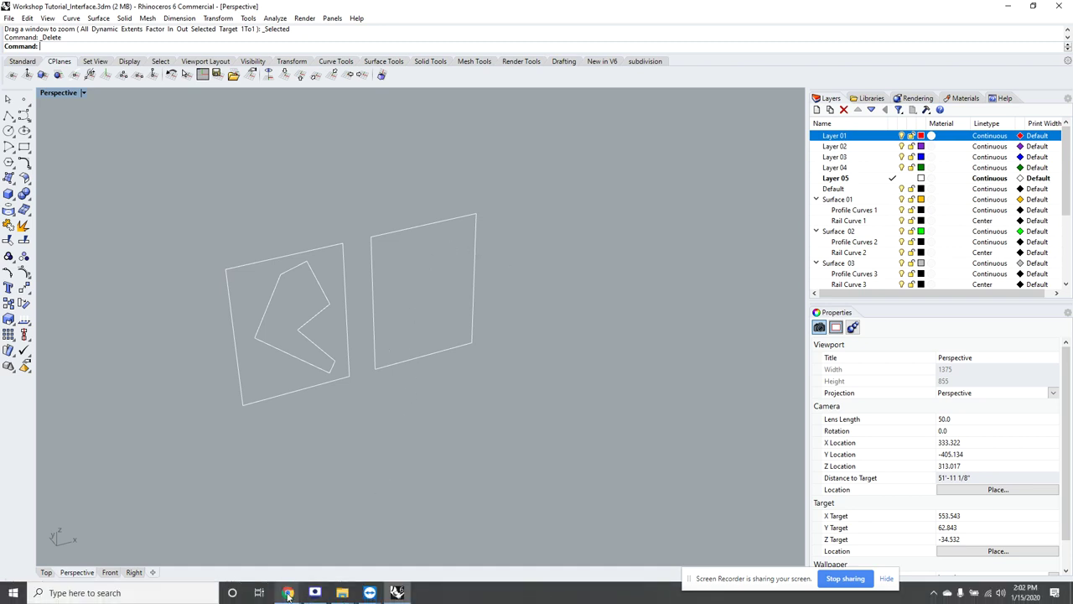
mouse_move(136, 541)
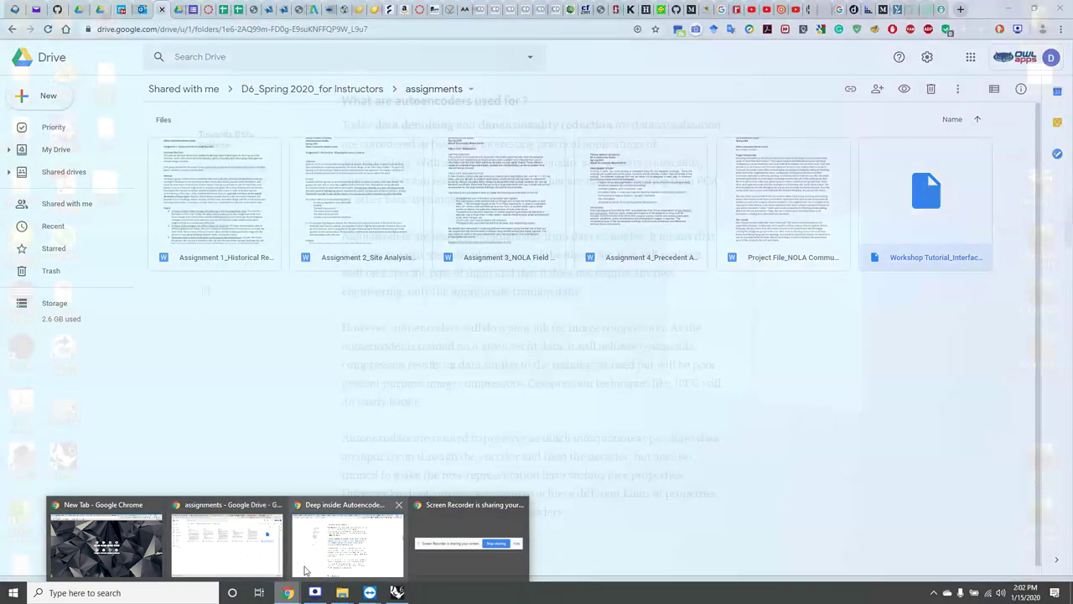
left_click(469, 540)
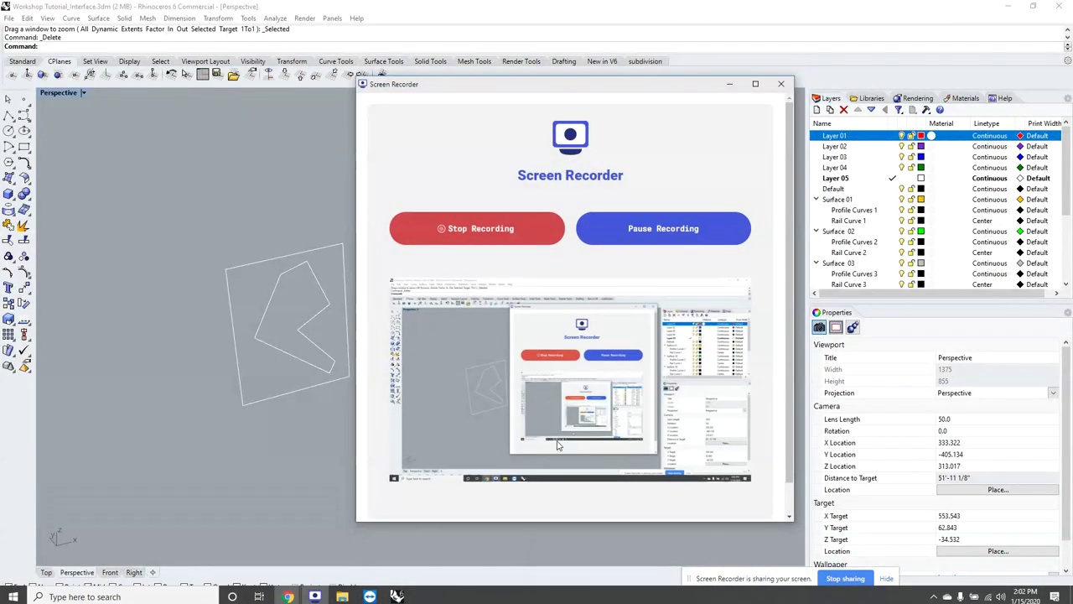
left_click(733, 84)
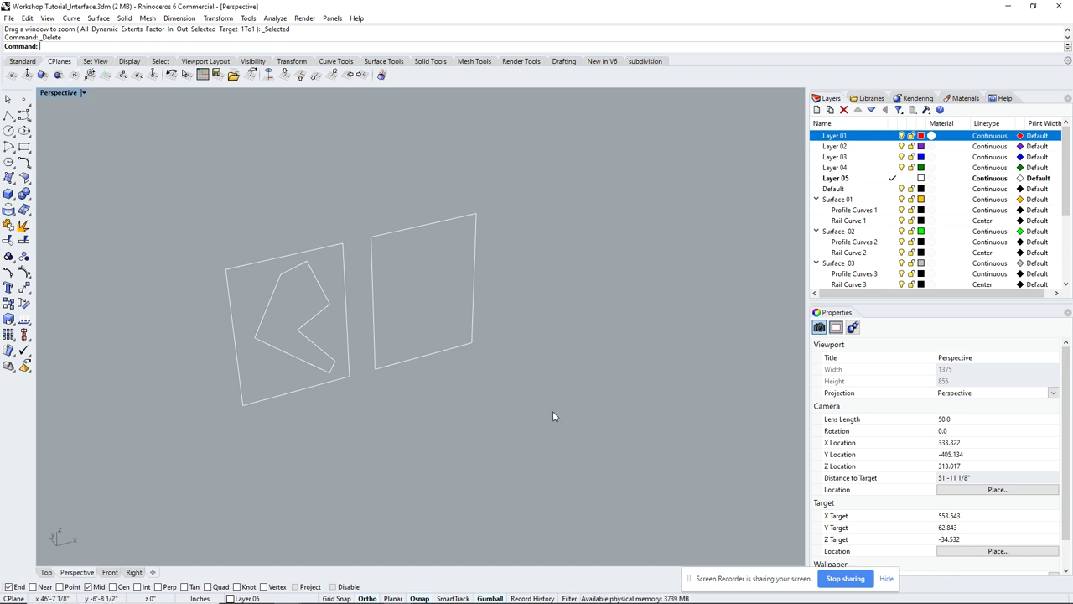
Set the construction plane by Z-axis at the copied rectangle's lower-right corner, with the Z axis perpendicular to the rectangle.
left_click(154, 75)
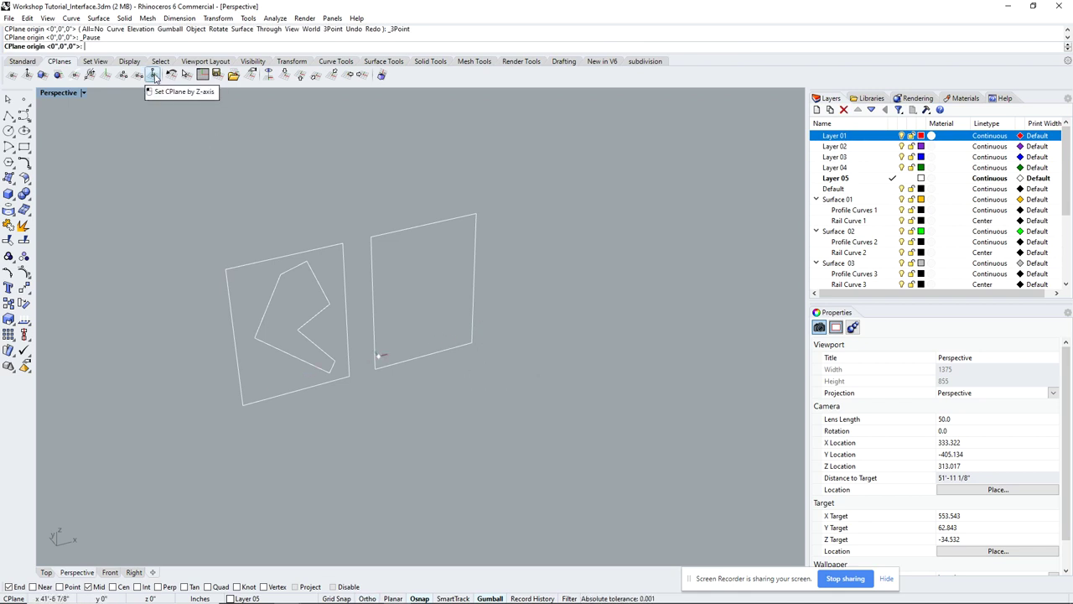
left_click(155, 76)
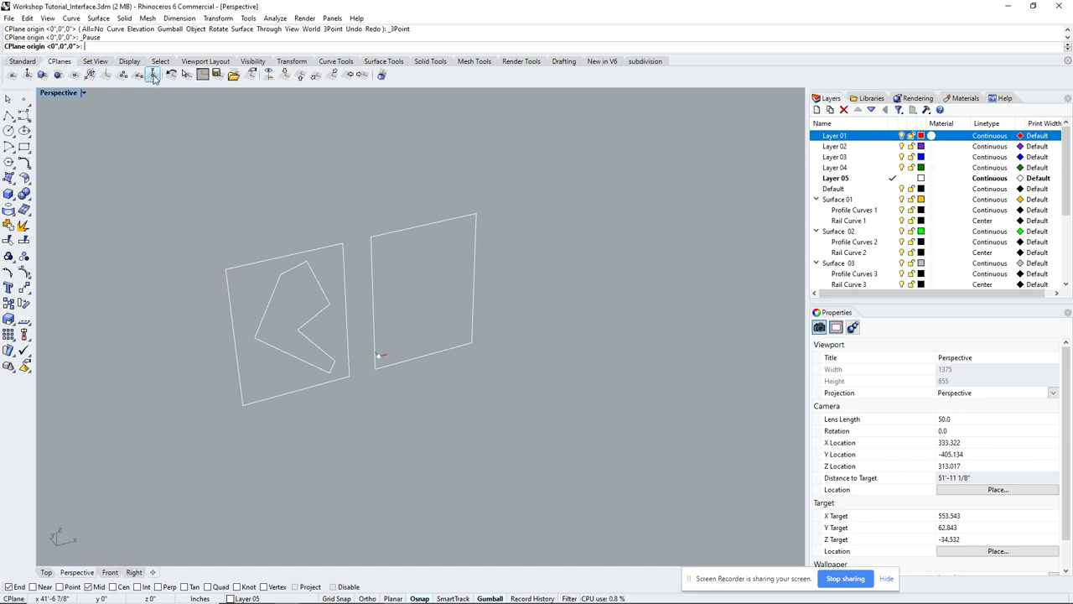
left_click(473, 343)
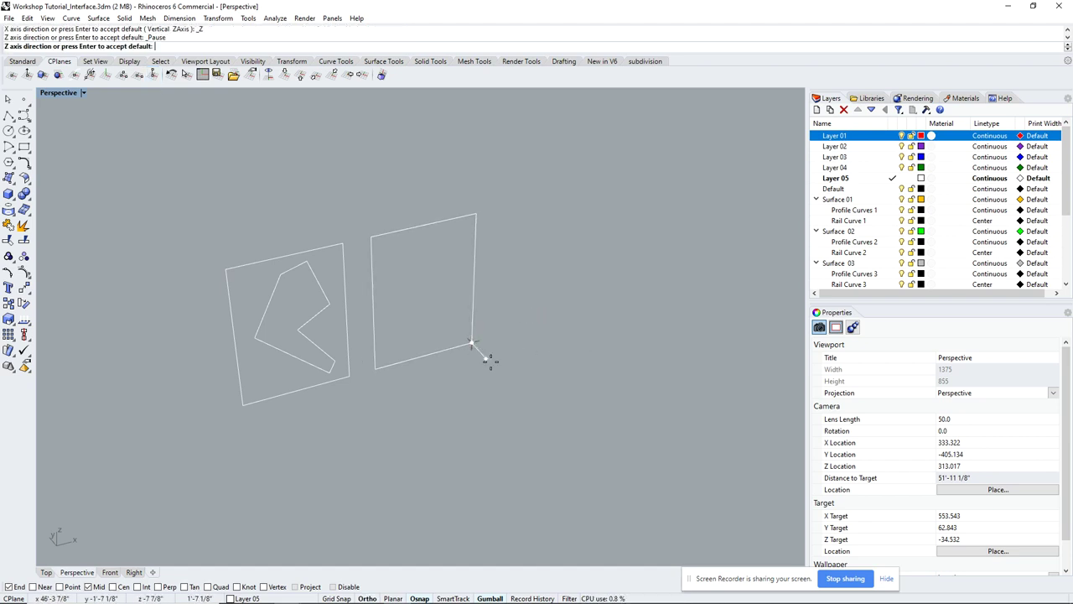
key("Return")
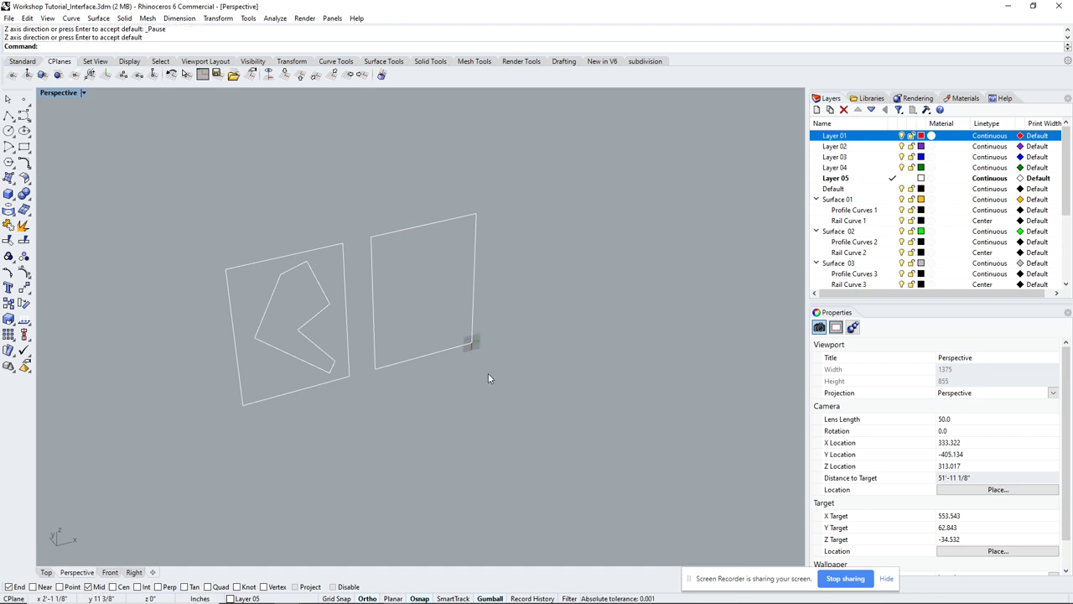
Draw a closed, notched seven-point polyline inside the copied rectangle on the new construction plane in Perspective, finishing it with the Close option.
right_click_drag(488, 378, 479, 364)
right_click_drag(464, 257, 525, 335)
scroll(472, 334, "up", 3)
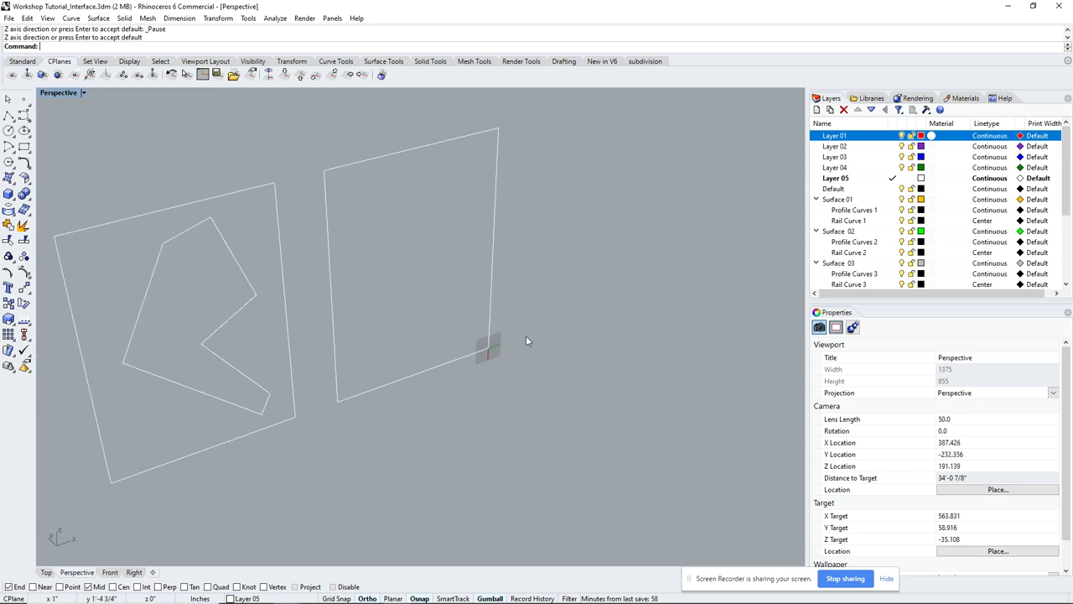
left_click(9, 115)
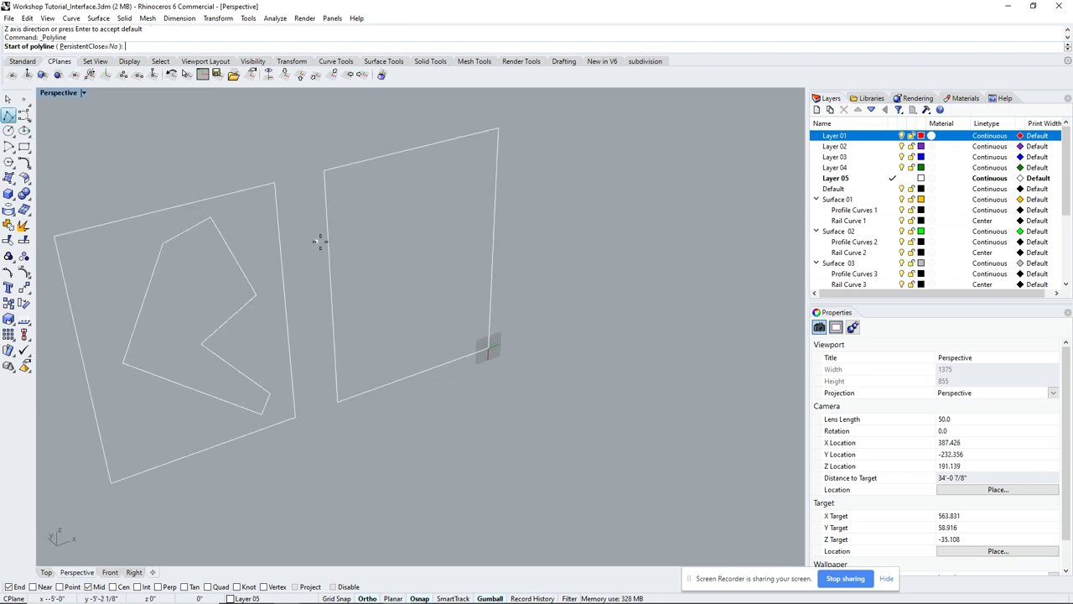
left_click(381, 186)
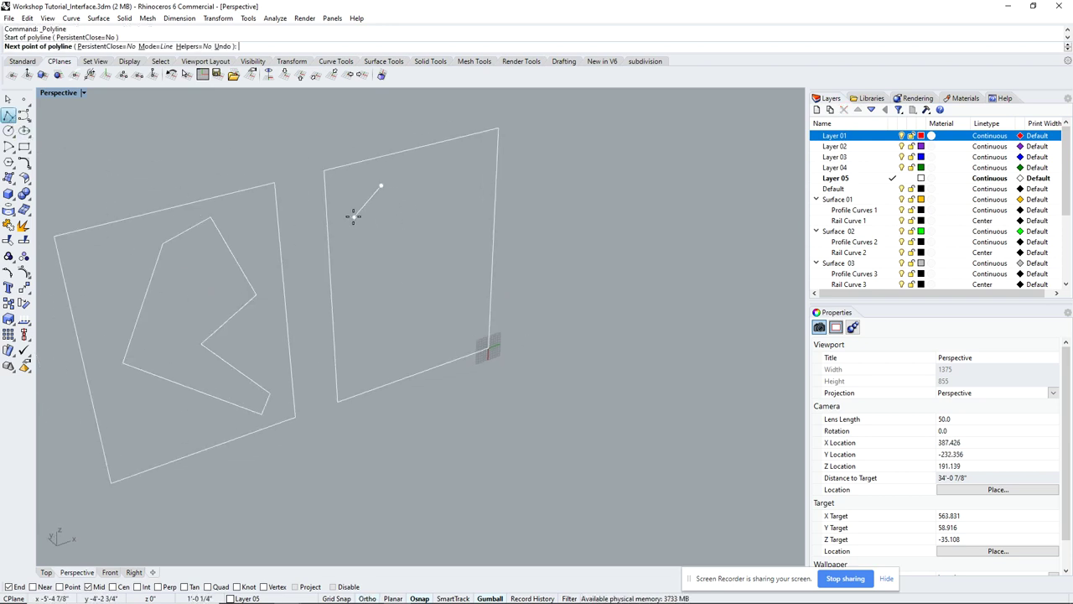
left_click(353, 217)
left_click(348, 314)
left_click(451, 350)
left_click(463, 332)
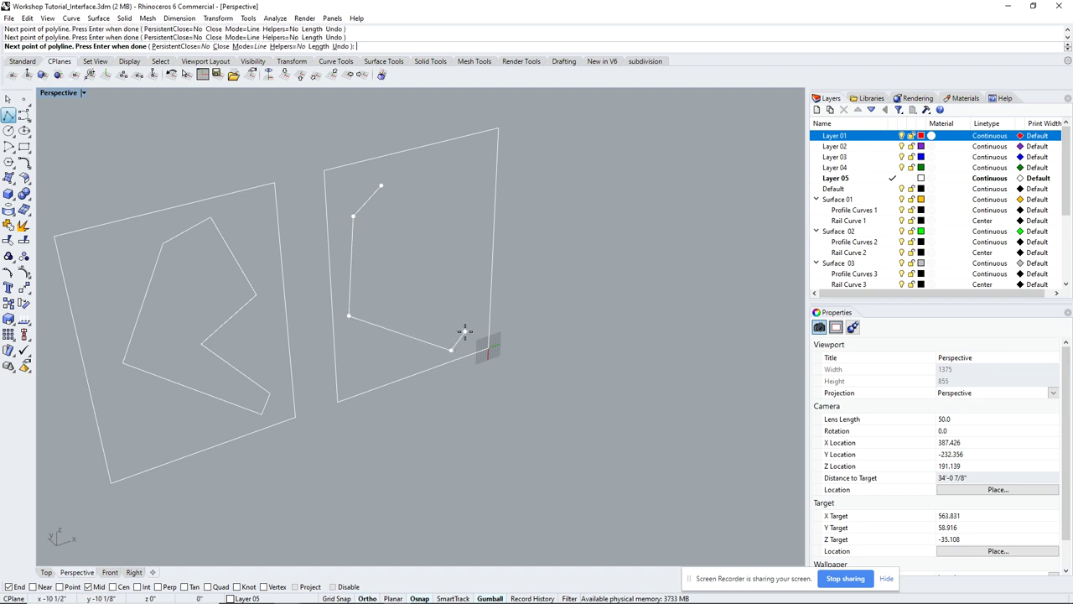
left_click(397, 285)
left_click(471, 247)
type("c")
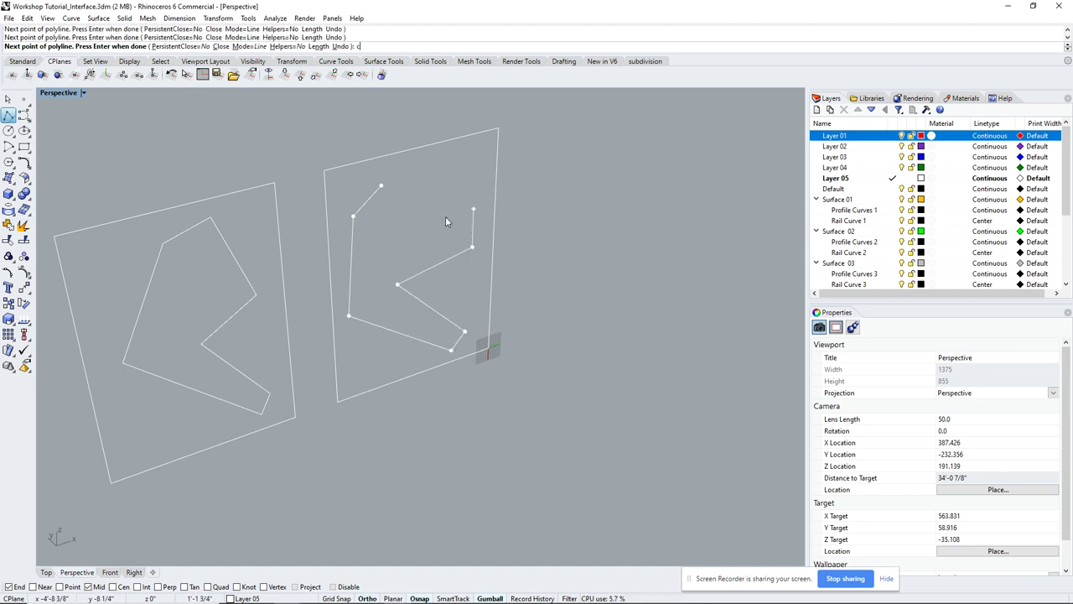
key("Return")
right_click_drag(453, 235, 537, 233)
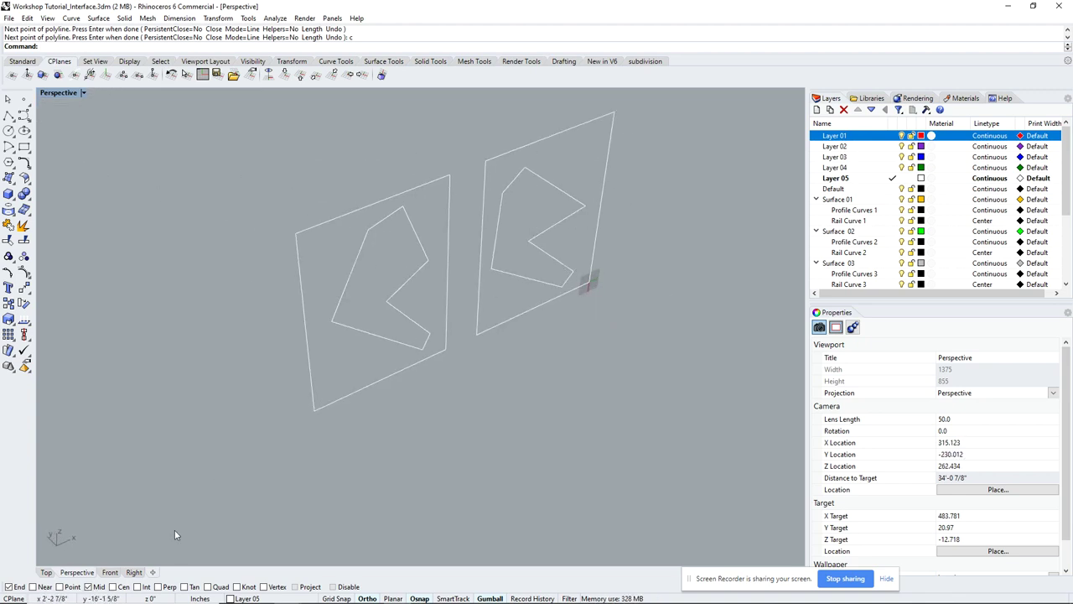
Zoom the Perspective view with a zoom window onto the numbered faceted solid beside the CPLANES label.
scroll(176, 309, "down", 10)
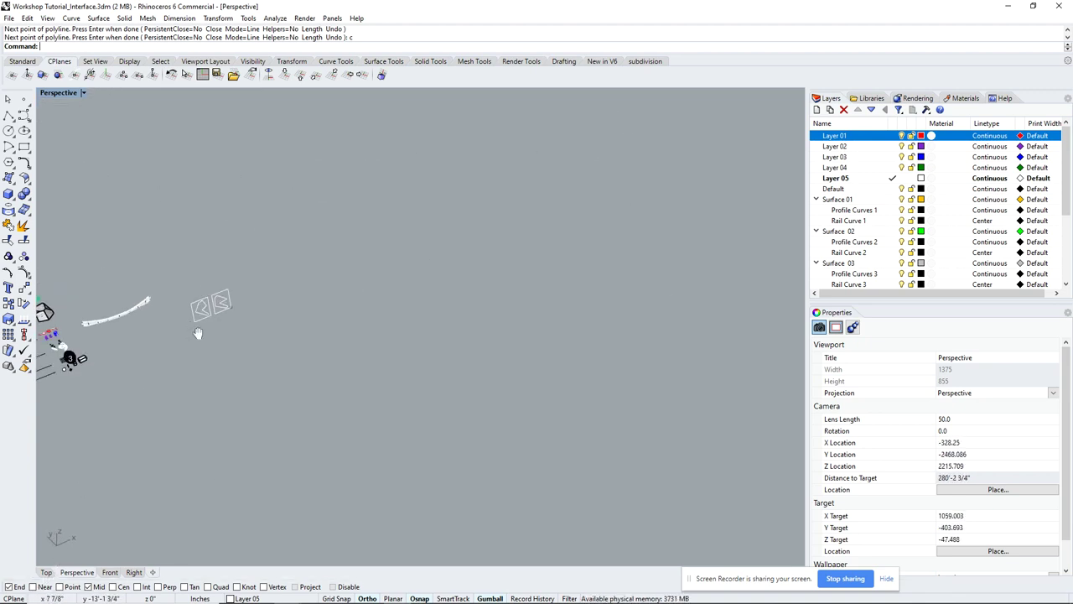
type("Zc")
key("Return")
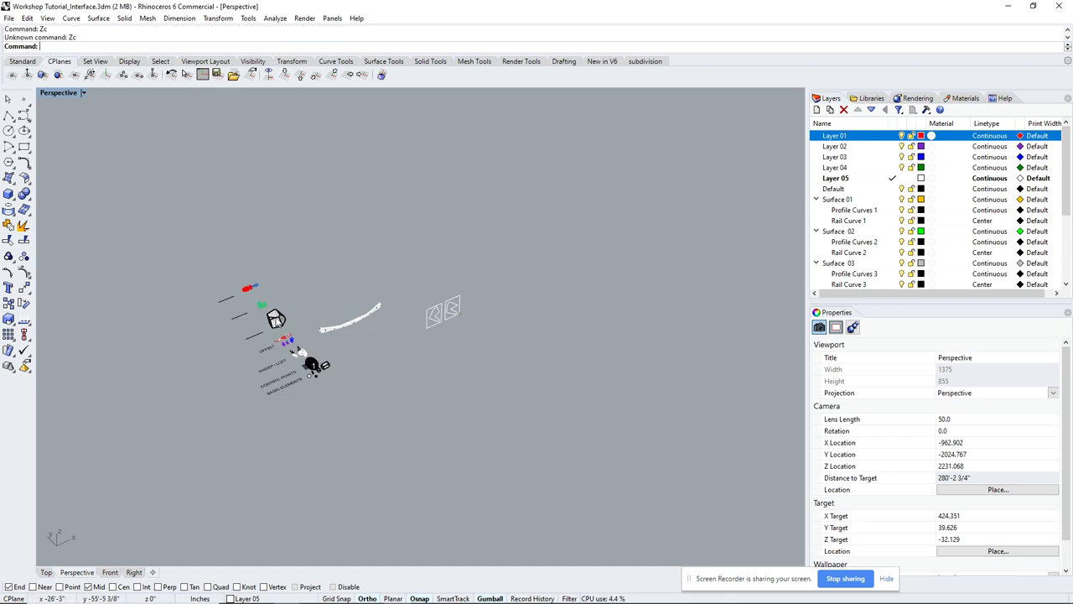
type("z")
key("Return")
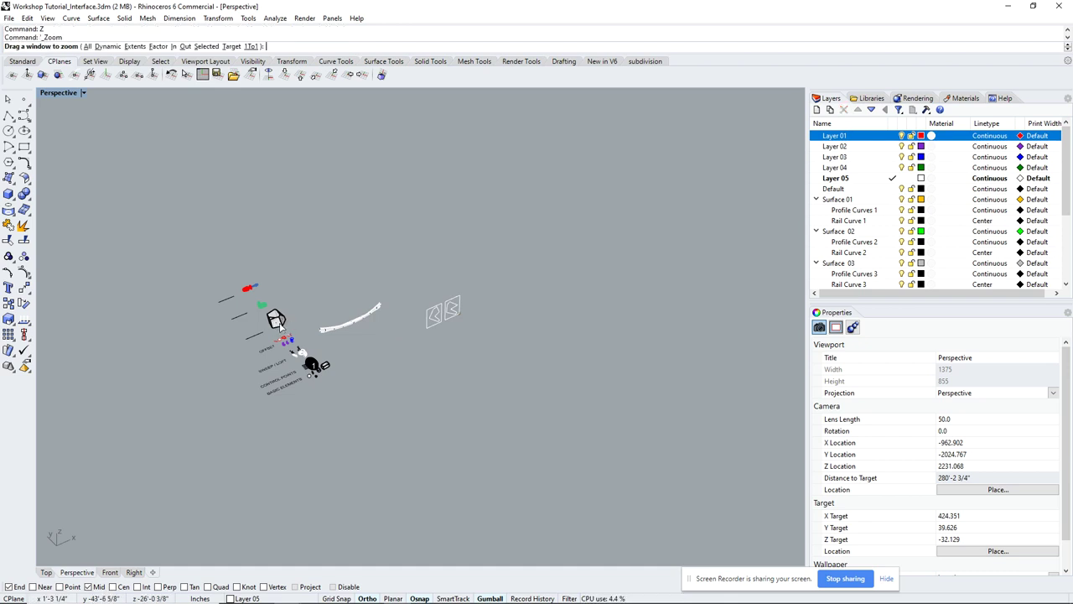
left_click_drag(275, 309, 290, 331)
right_click_drag(367, 325, 436, 310)
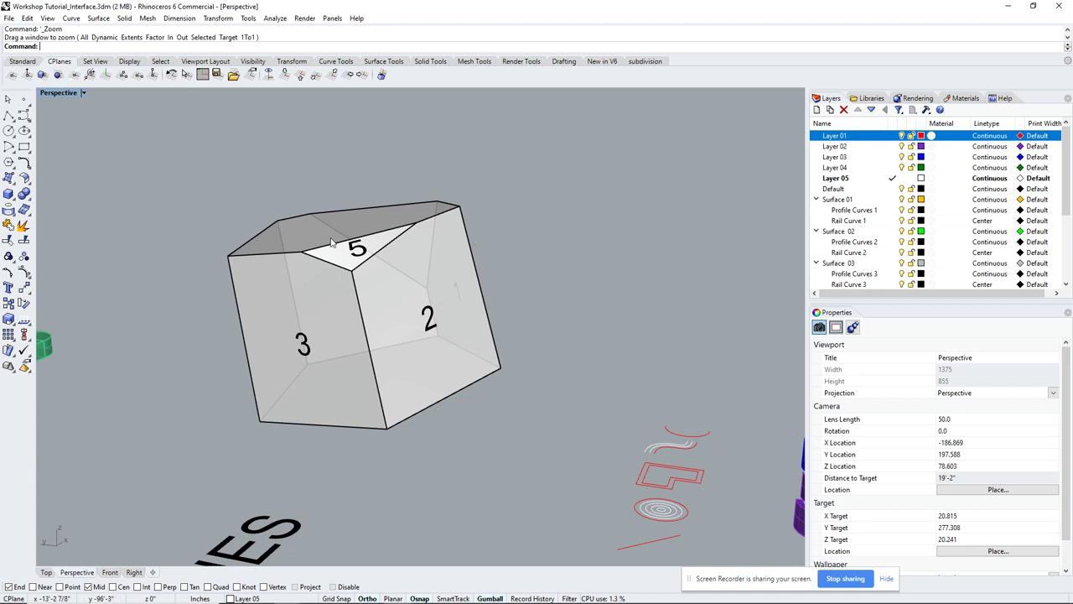
right_click_drag(333, 242, 379, 283)
left_click(376, 261)
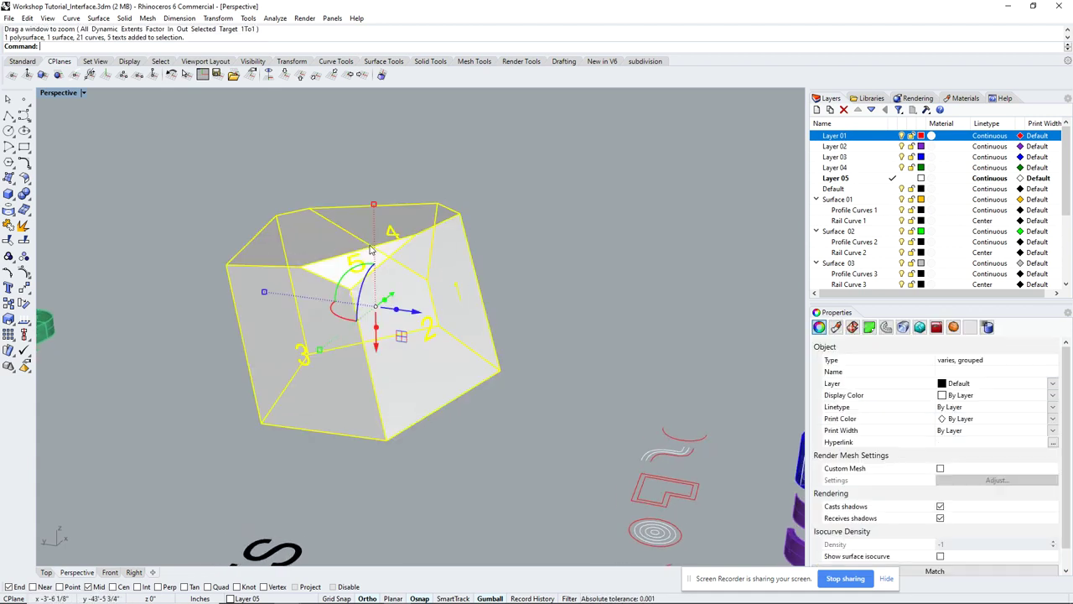
left_click(135, 161)
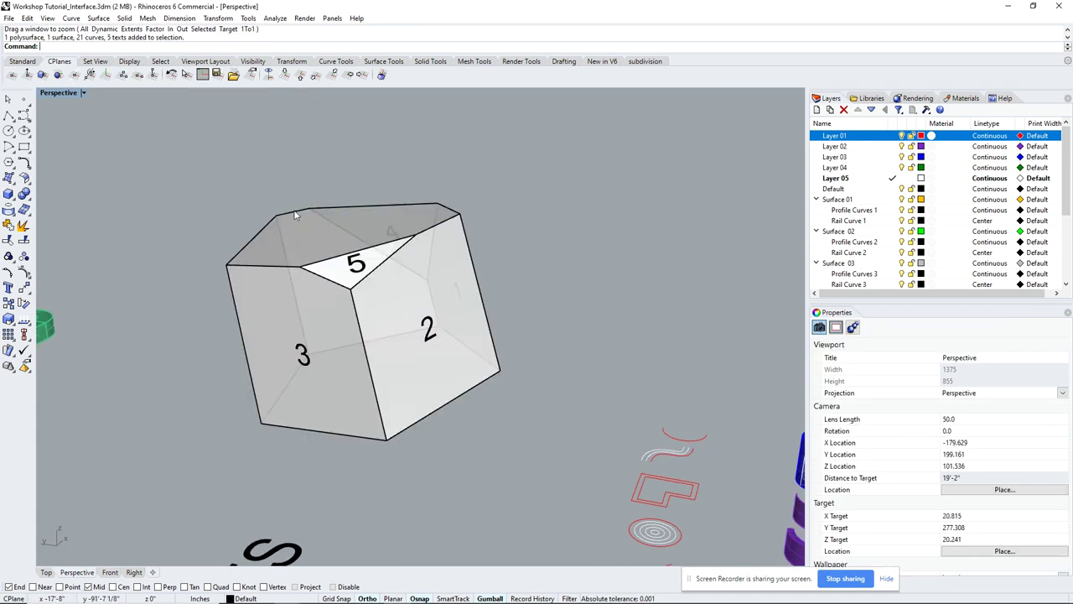
Select the grouped faceted solid, zoom the view to the selection and deselect it.
left_click(297, 220)
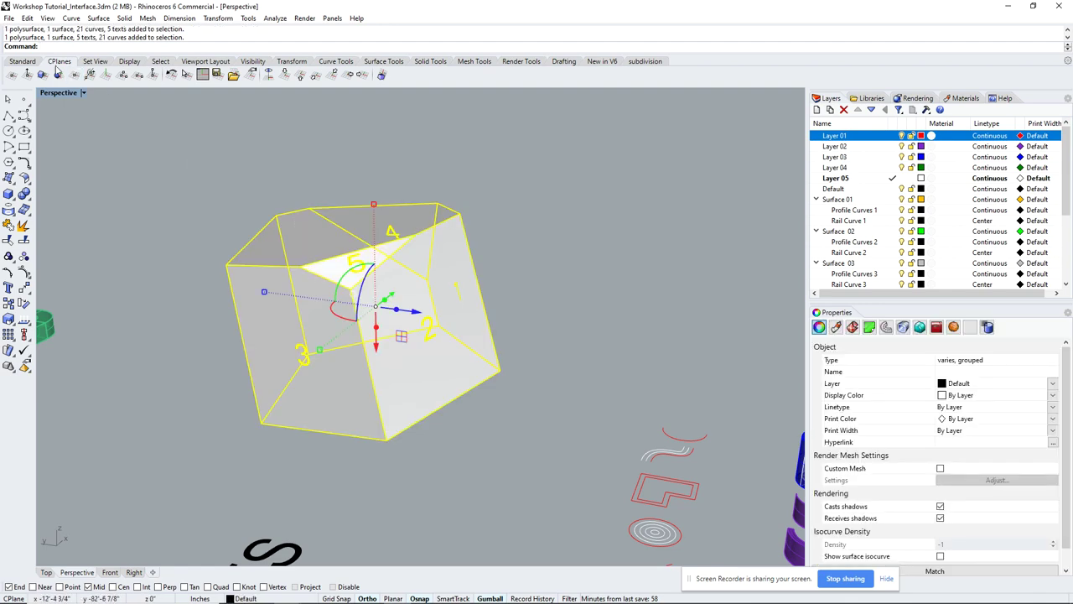
left_click(23, 61)
left_click(247, 74)
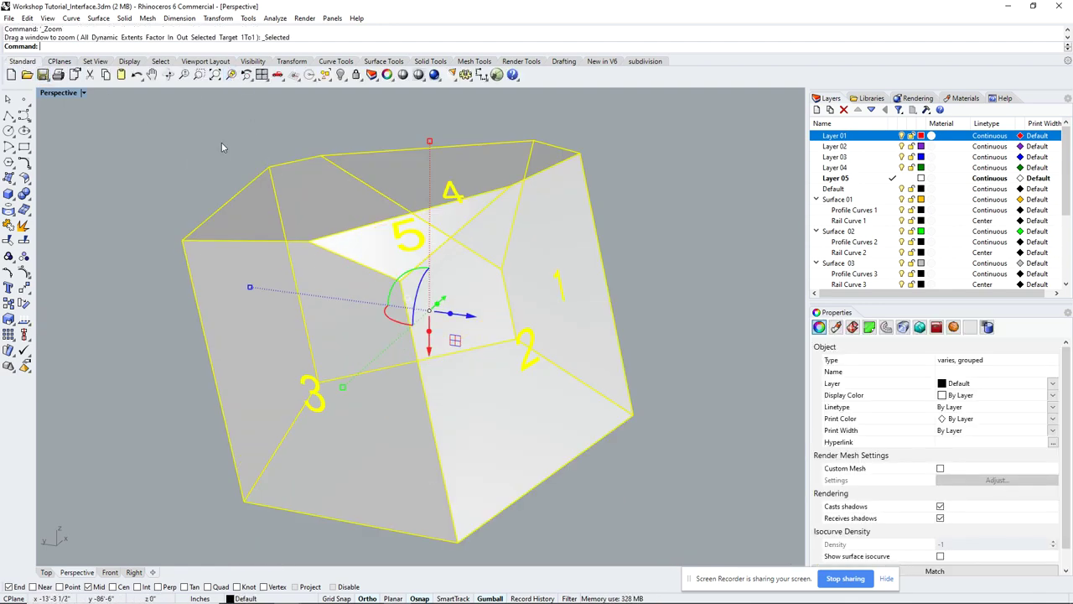
left_click(222, 142)
scroll(304, 220, "down", 3)
scroll(303, 220, "up", 3)
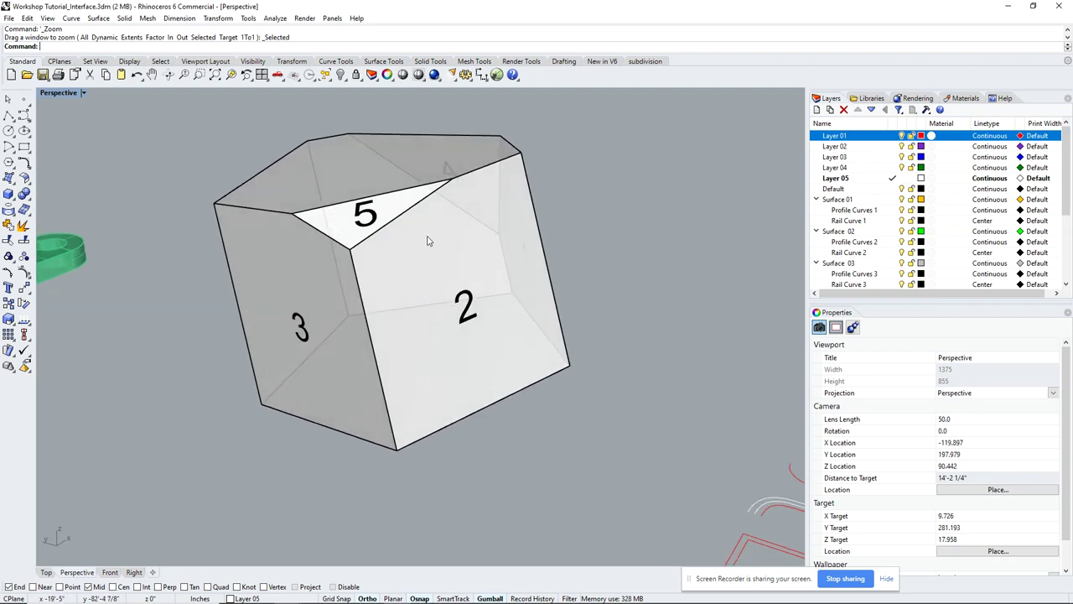
Set the construction plane to object, orienting it to face 2 of the faceted solid.
right_click_drag(427, 240, 436, 262)
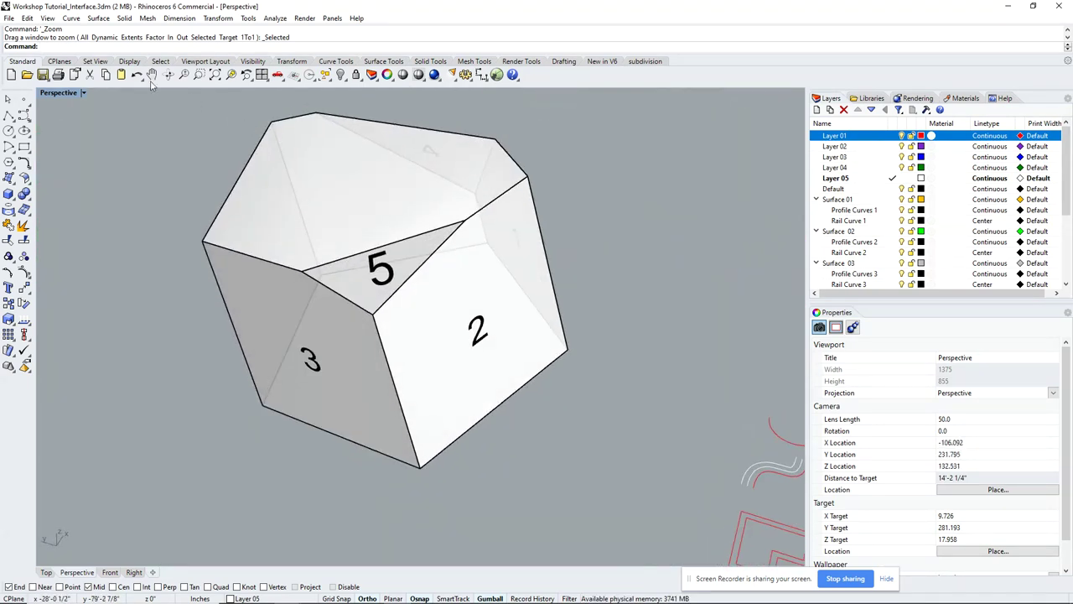
left_click(59, 61)
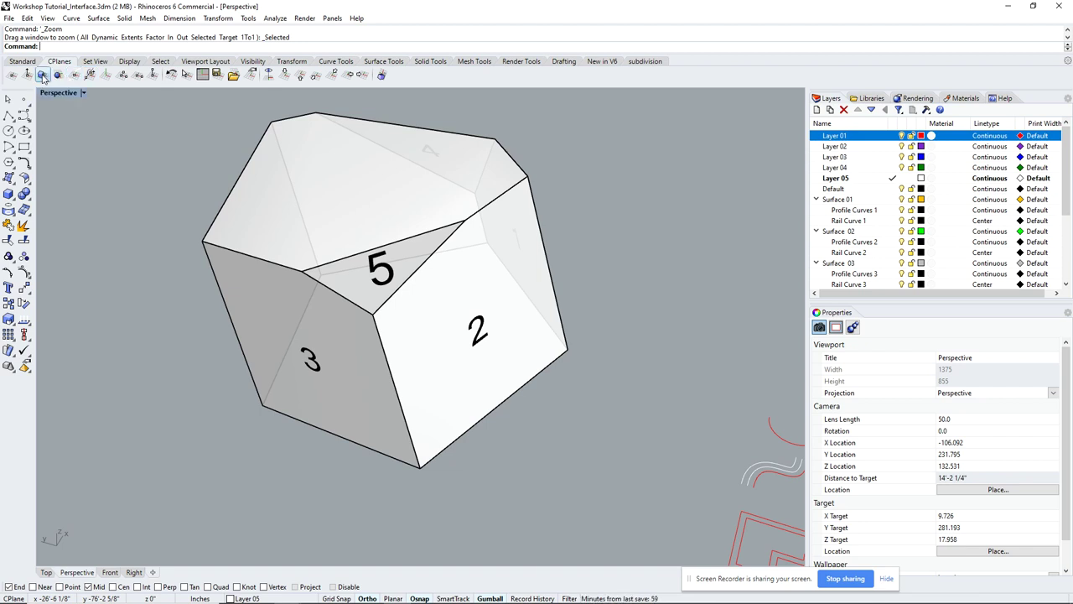
left_click(43, 76)
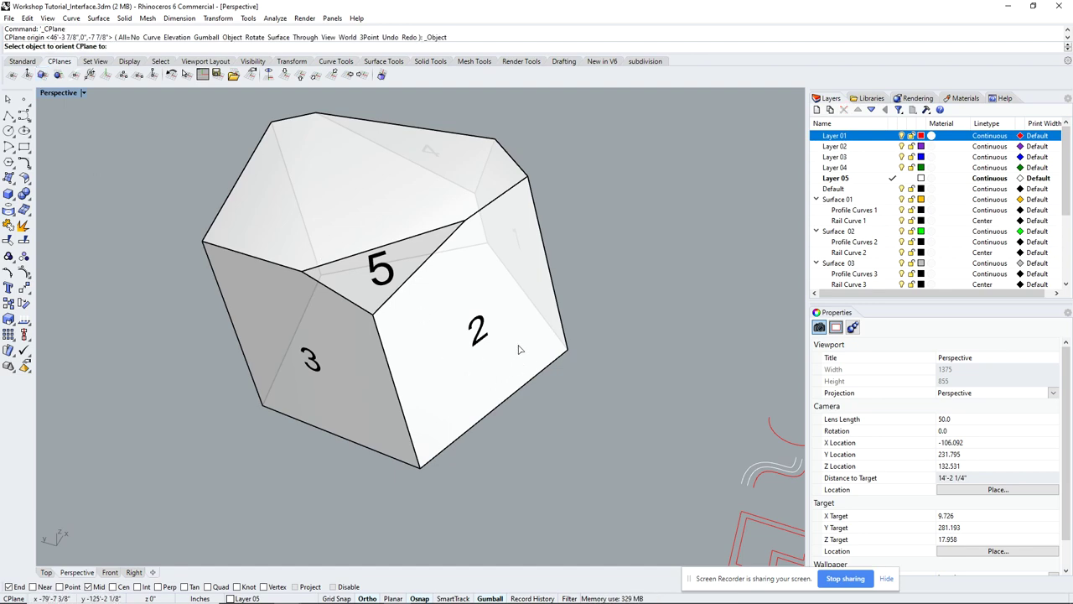
right_click_drag(520, 350, 391, 330)
left_click(418, 370)
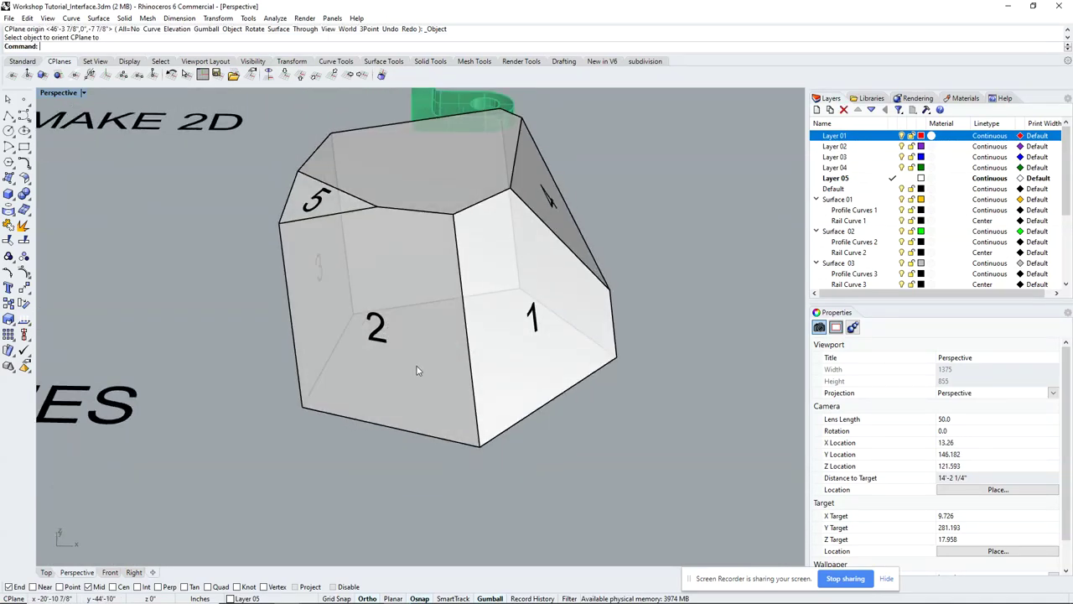
Draw a four-sided polyline around the number on face 2 of the faceted solid, finishing it with the Close option.
scroll(417, 369, "down", 5)
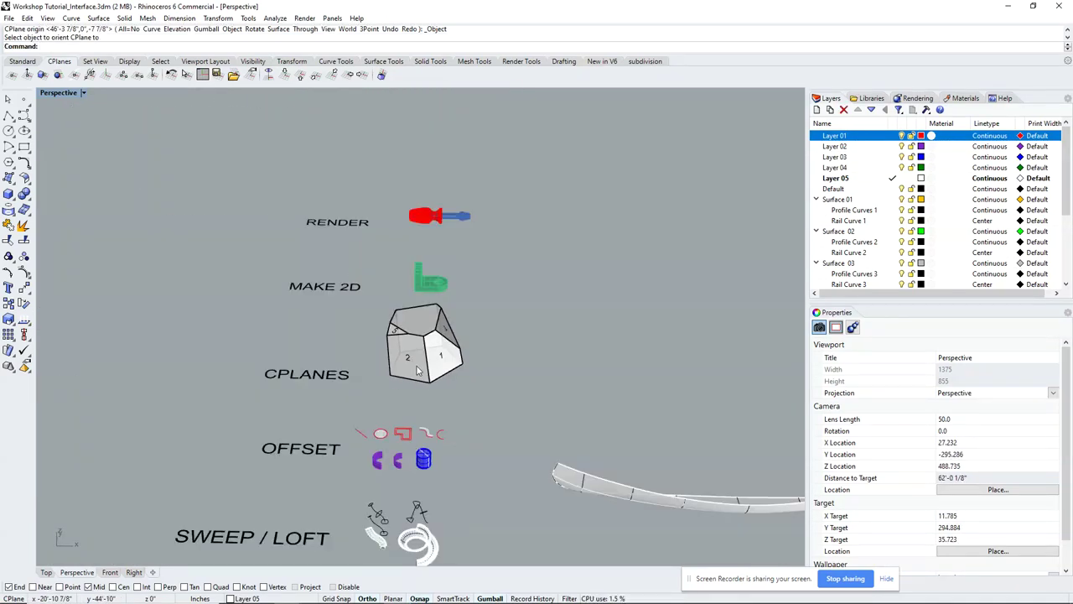
right_click_drag(417, 370, 487, 338)
scroll(457, 361, "up", 6)
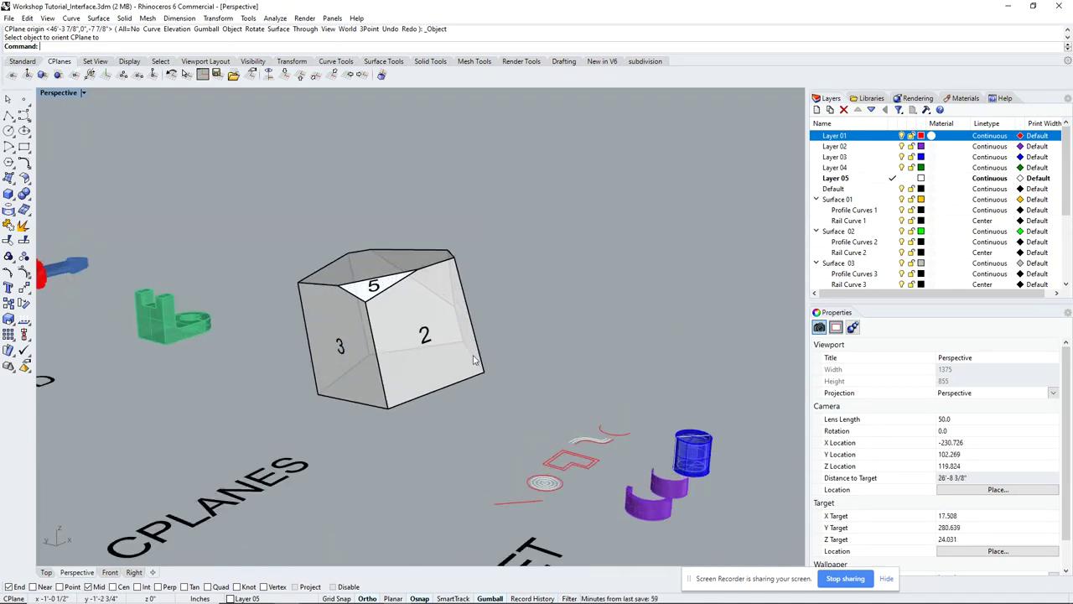
right_click_drag(479, 364, 471, 366)
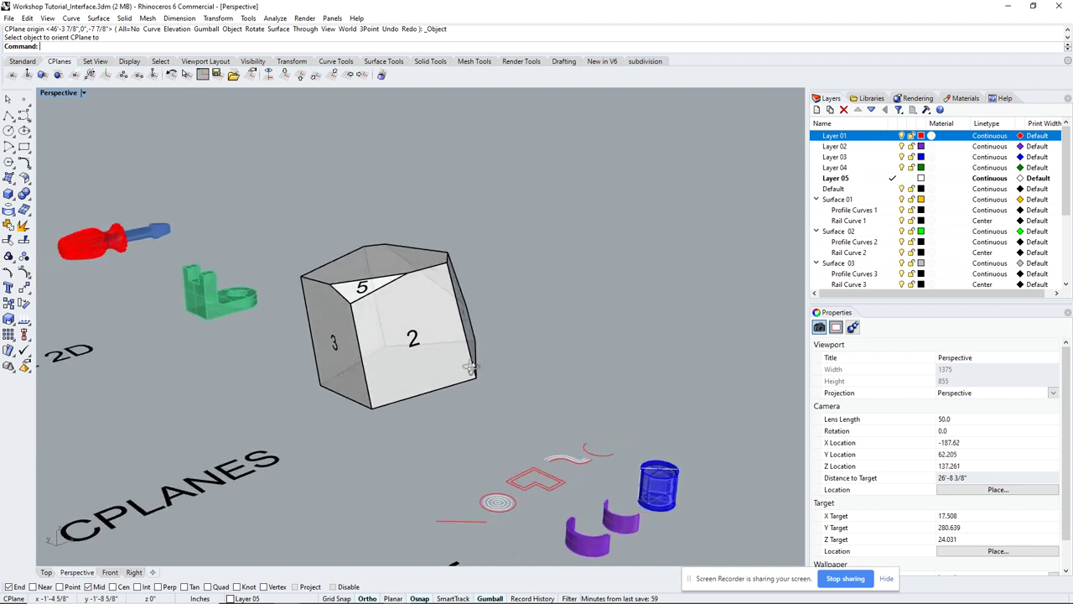
left_click(8, 115)
scroll(476, 384, "up", 2)
left_click(429, 366)
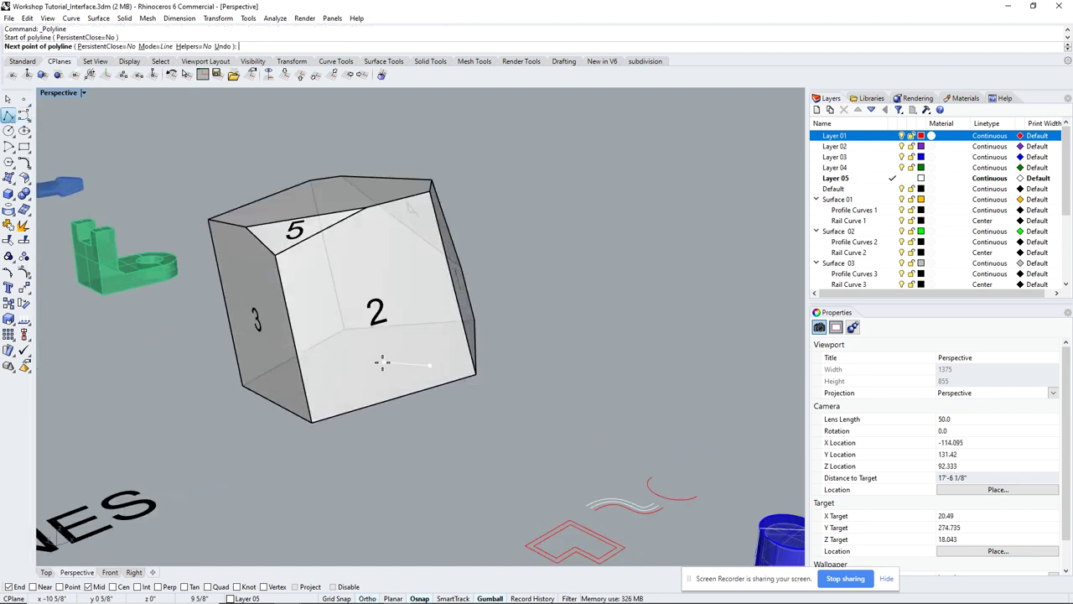
left_click(368, 362)
left_click(364, 268)
type("c")
key("Return")
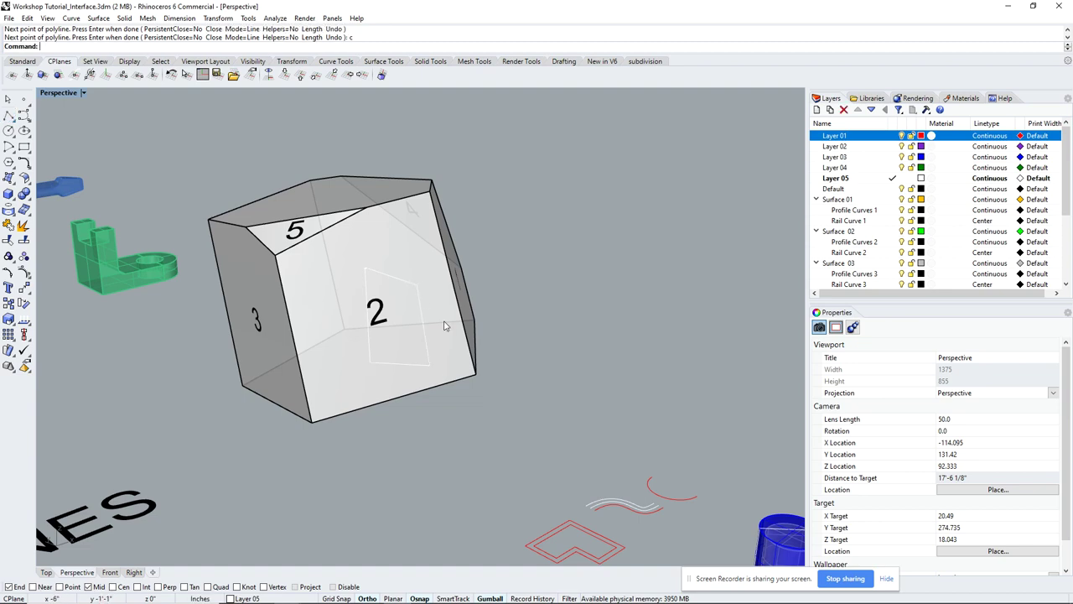
Inspect the polyline on face 2, then run the Grid command for the active viewport and accept its options unchanged.
right_click_drag(482, 283, 176, 332)
scroll(517, 342, "down", 4)
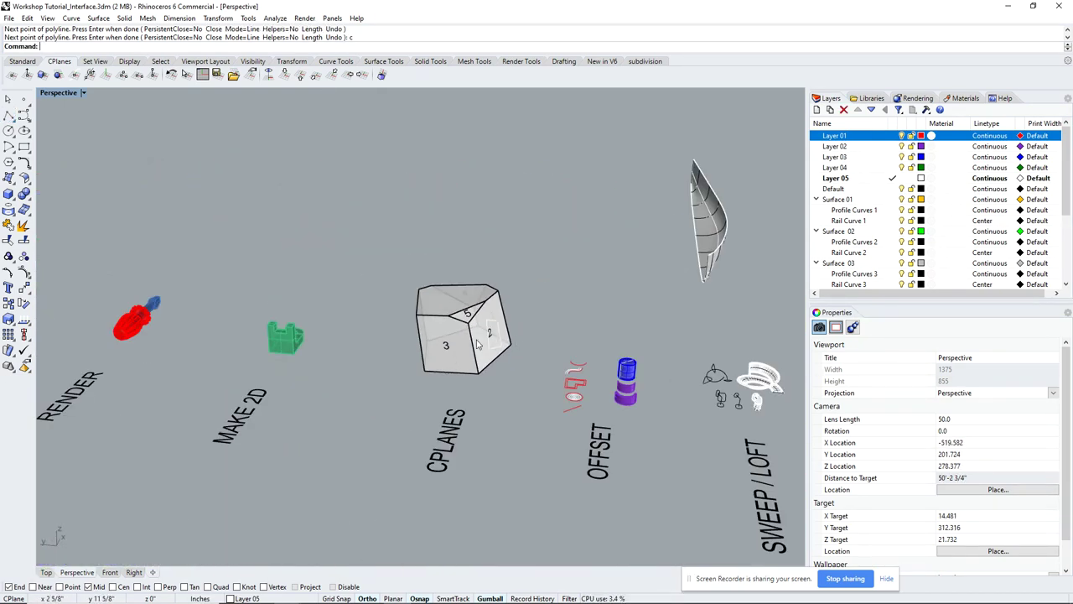
scroll(493, 348, "up", 5)
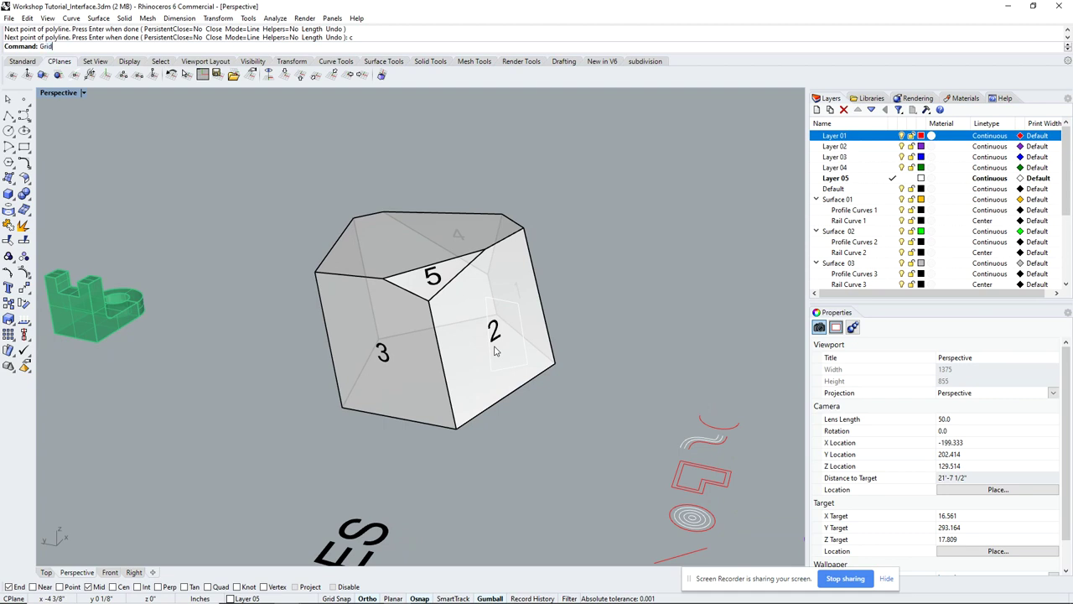
key("Return")
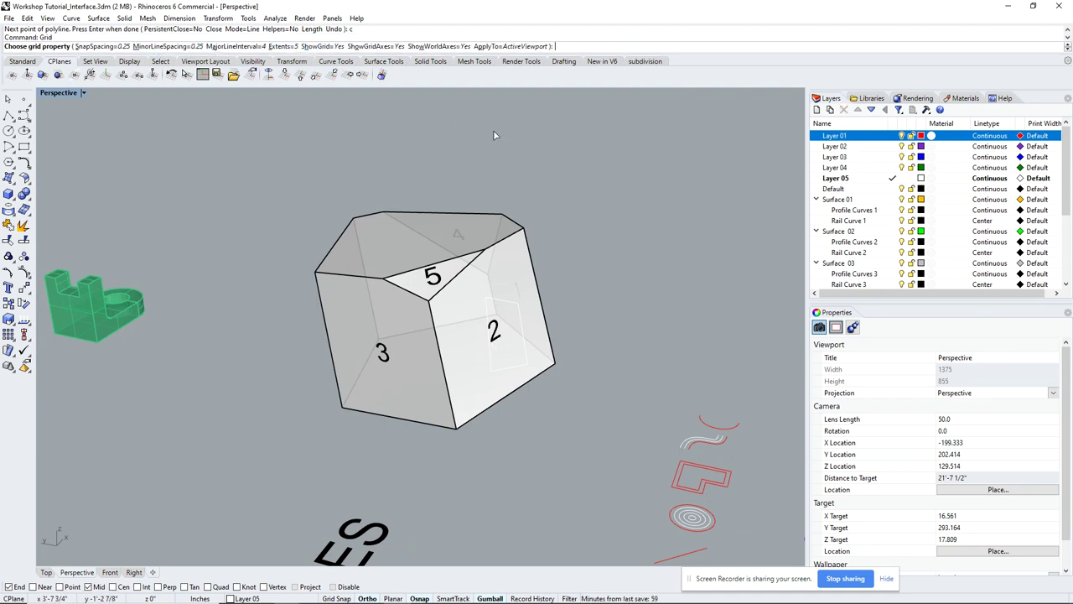
key("Return")
scroll(516, 245, "down", 10)
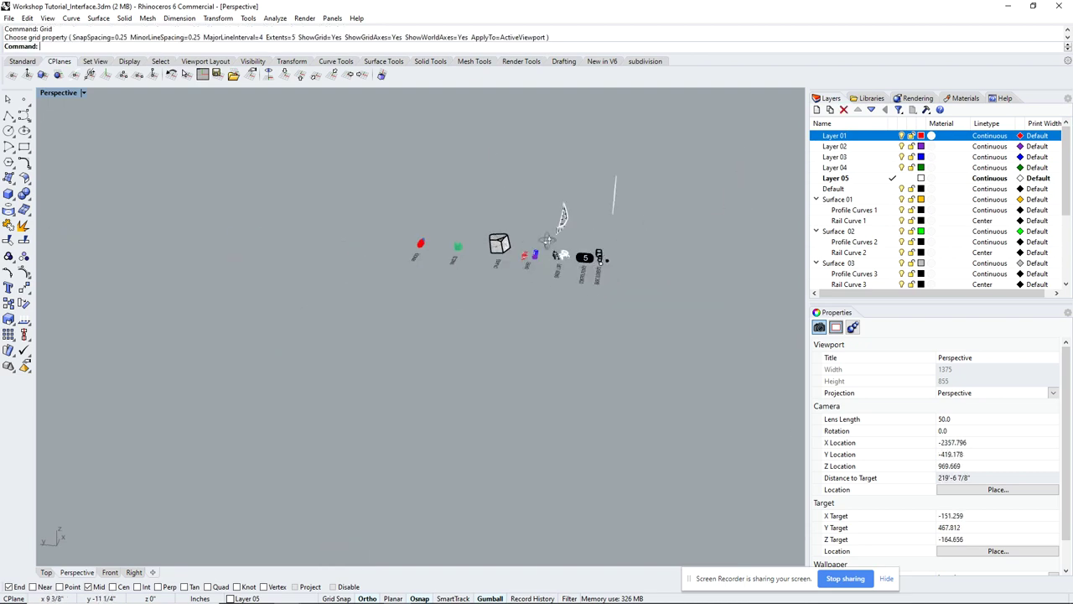
Delete the white closed curve lying on face 2 of the numbered polyhedron.
scroll(507, 243, "up", 15)
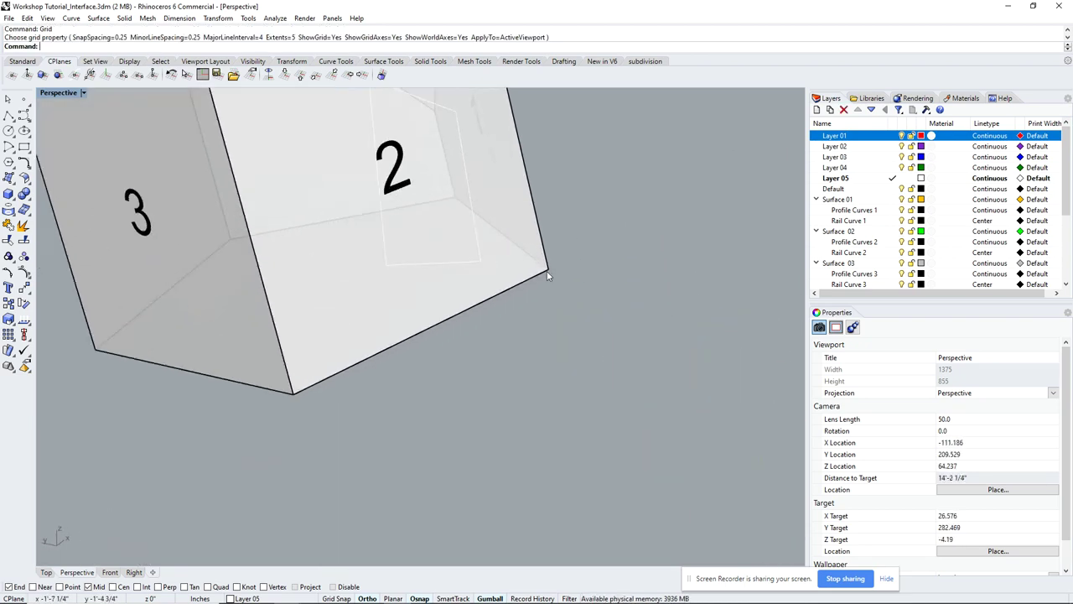
scroll(548, 270, "down", 5)
scroll(394, 346, "down", 5)
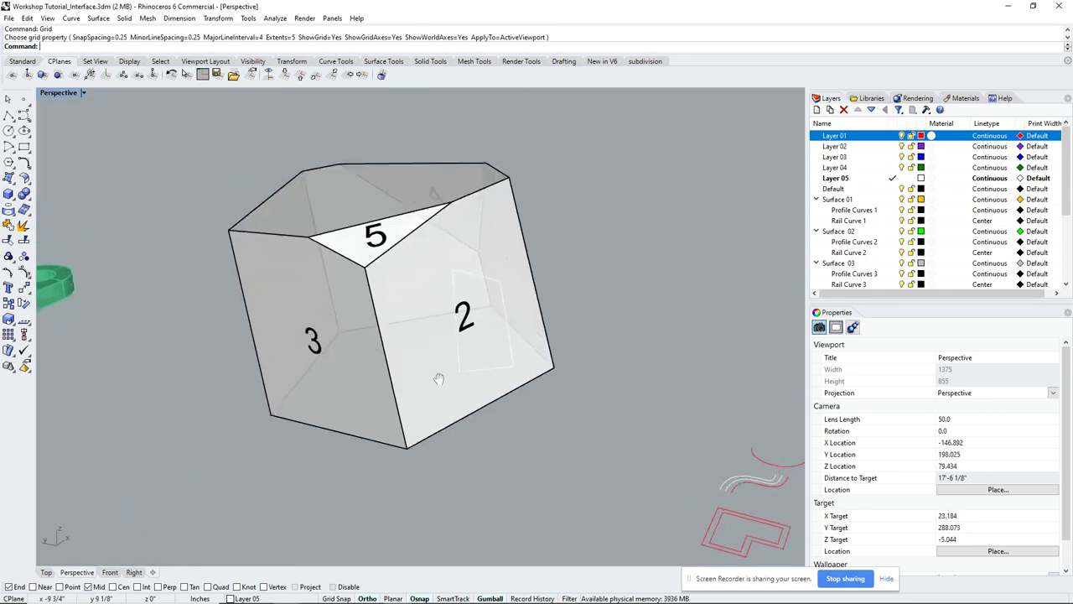
right_click_drag(394, 346, 472, 366)
left_click(489, 368)
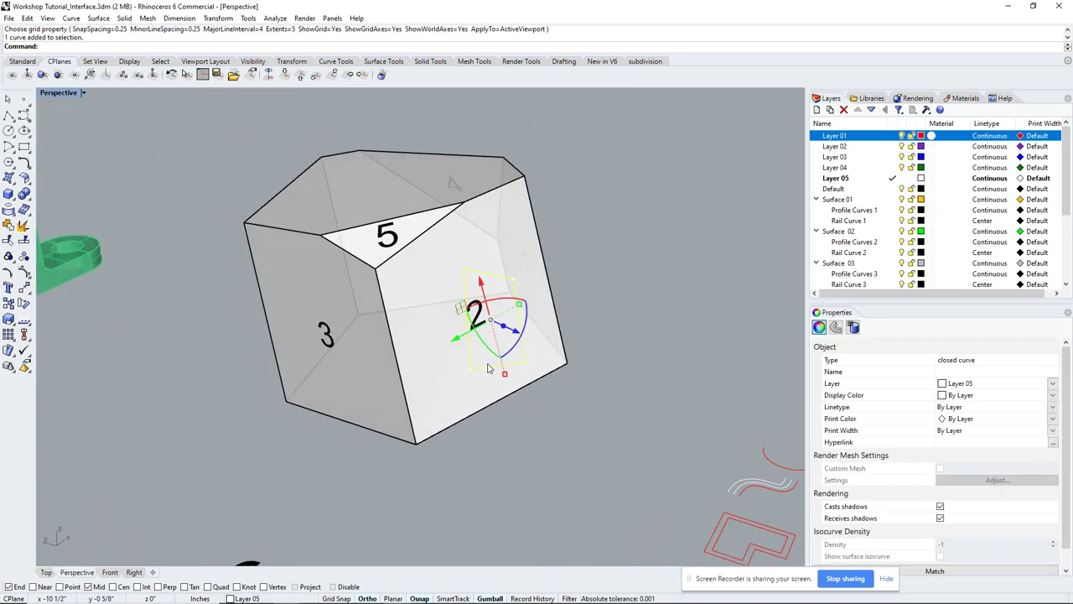
key("Delete")
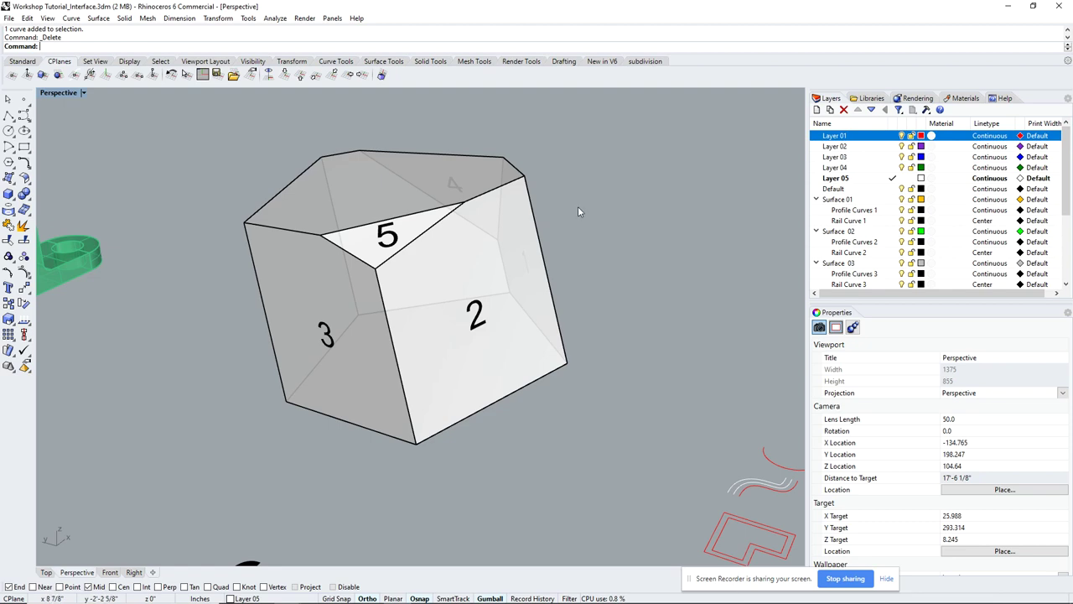
right_click_drag(578, 206, 479, 320)
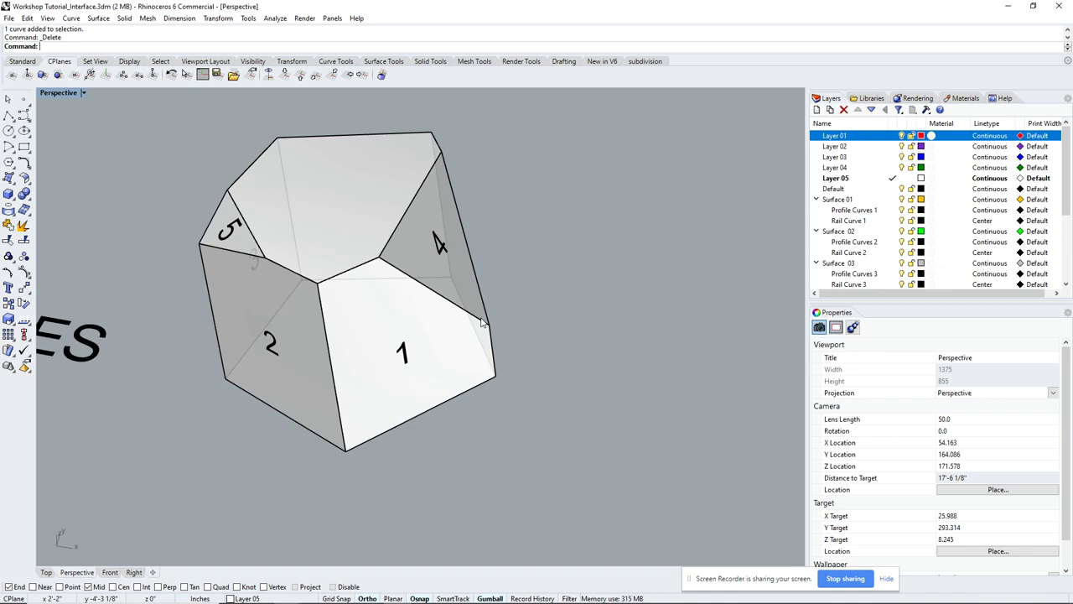
right_click_drag(482, 323, 446, 315)
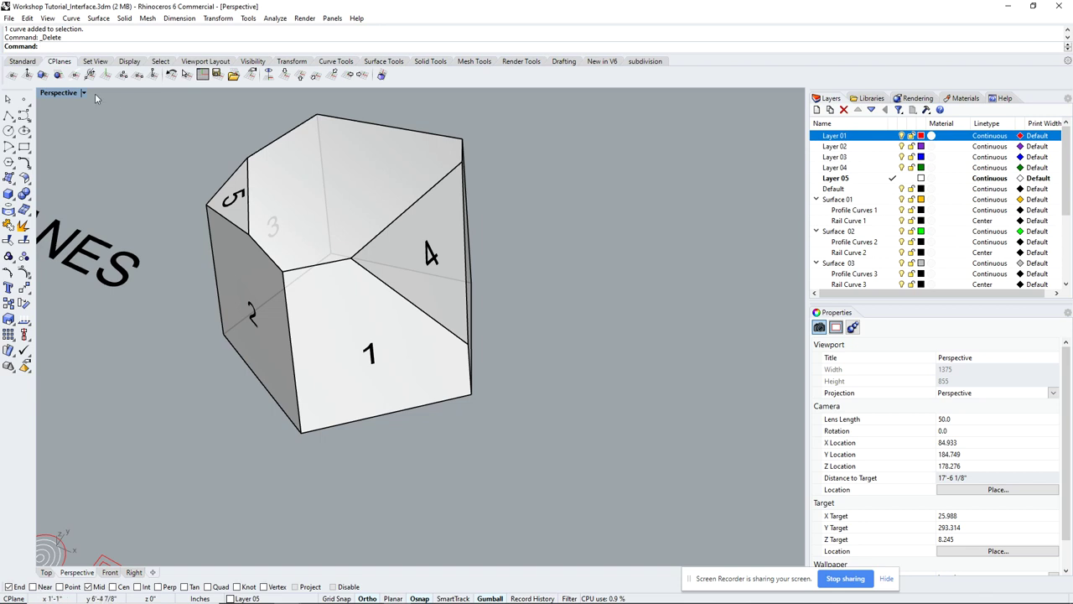
left_click(153, 74)
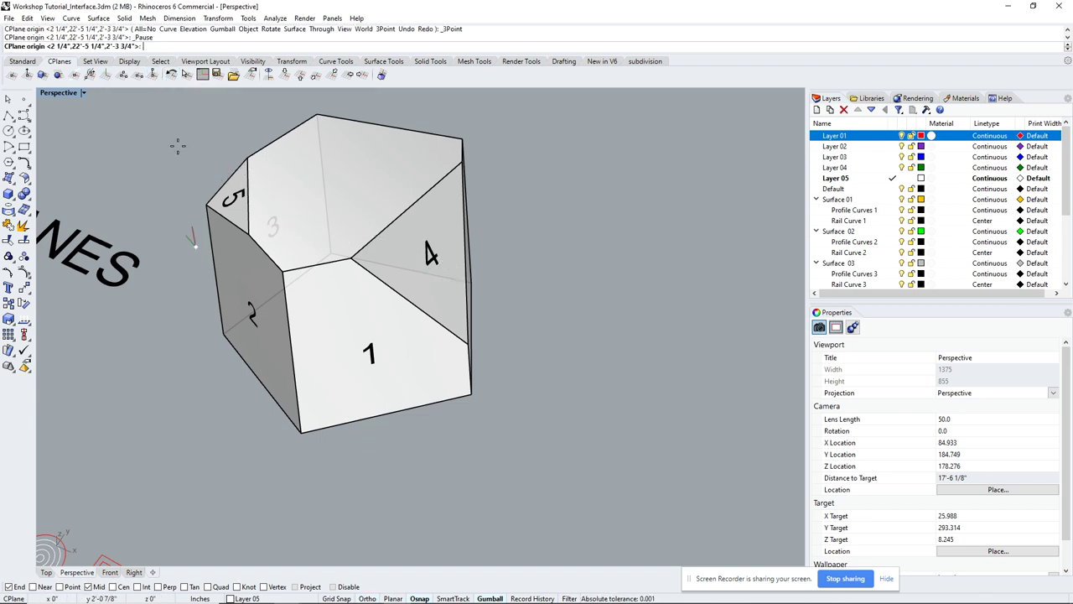
key("Escape")
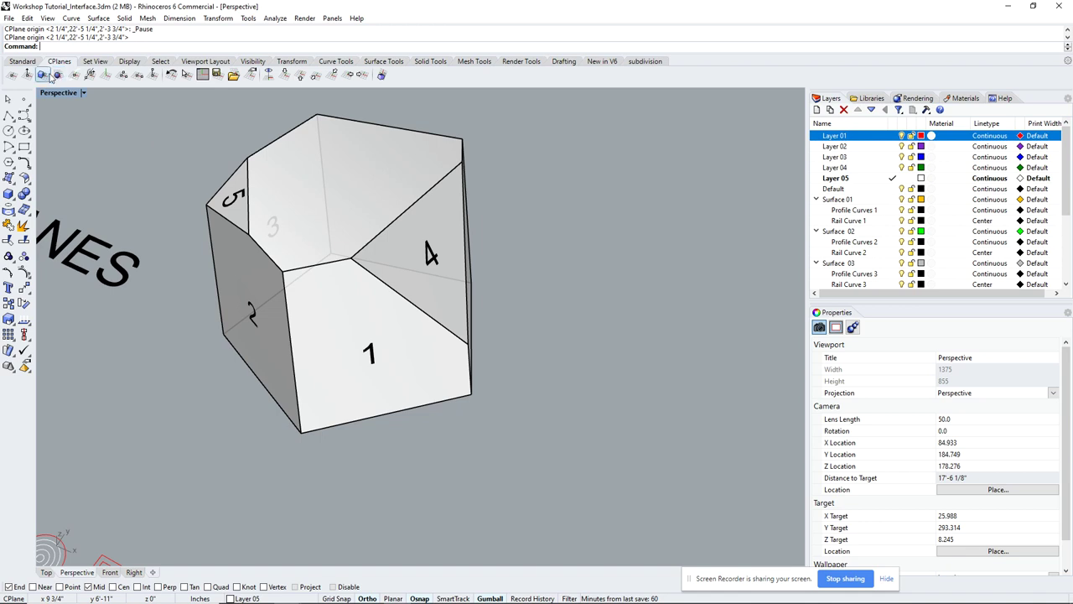
Make Layer 01 the current layer and orient the construction plane to face 1 of the polyhedron.
left_click(891, 136)
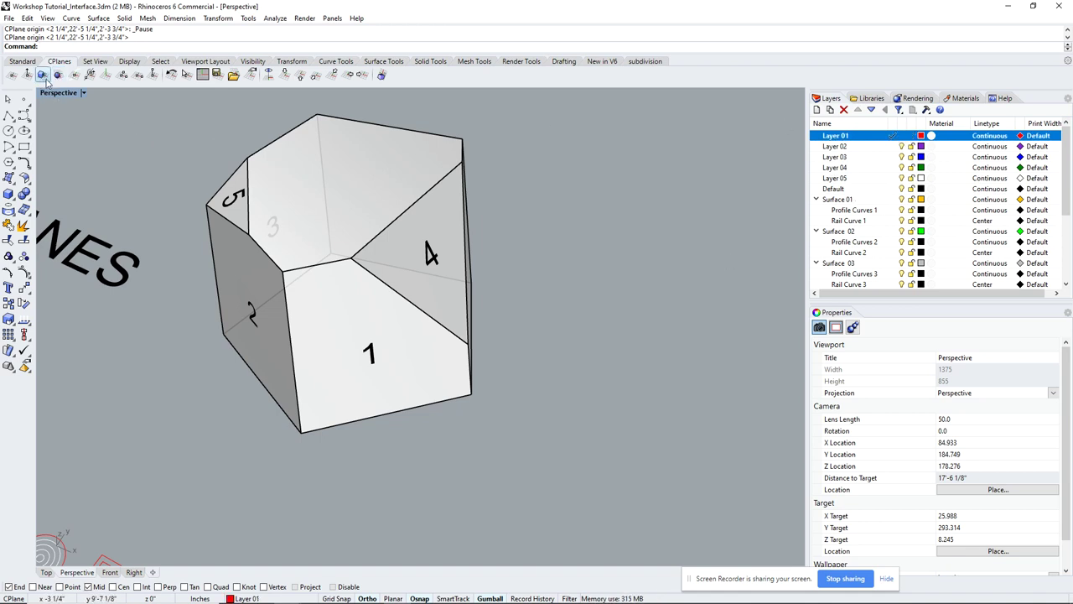
key("ctrl+a")
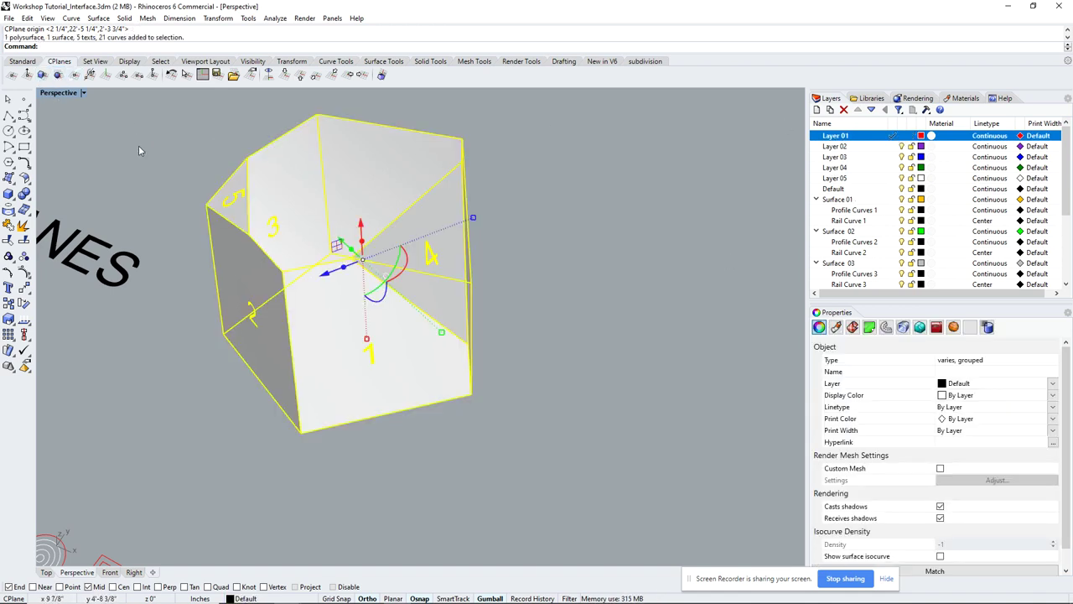
left_click(146, 157)
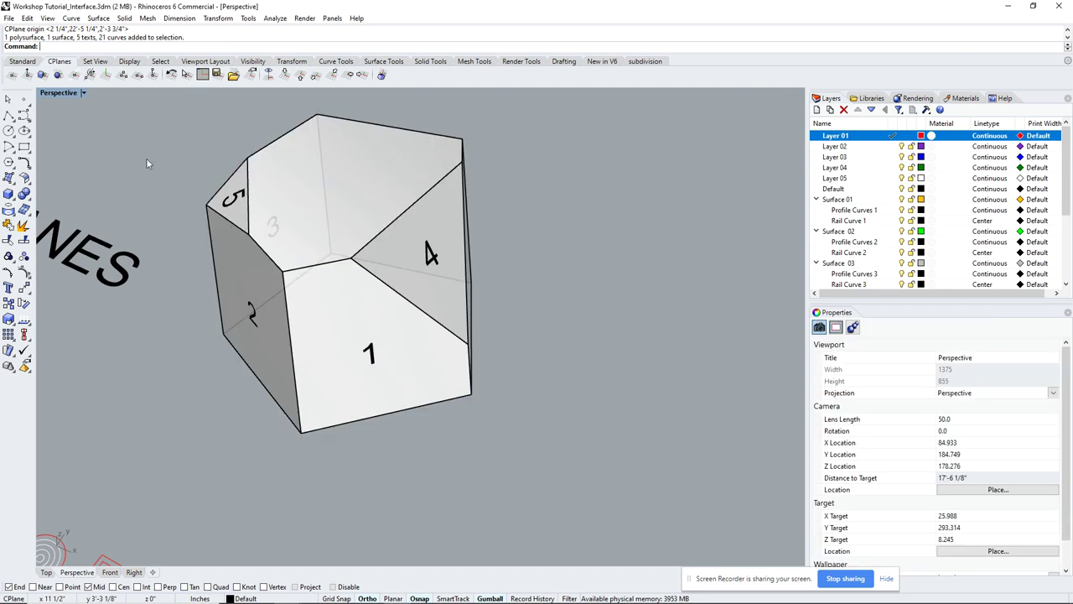
left_click(43, 74)
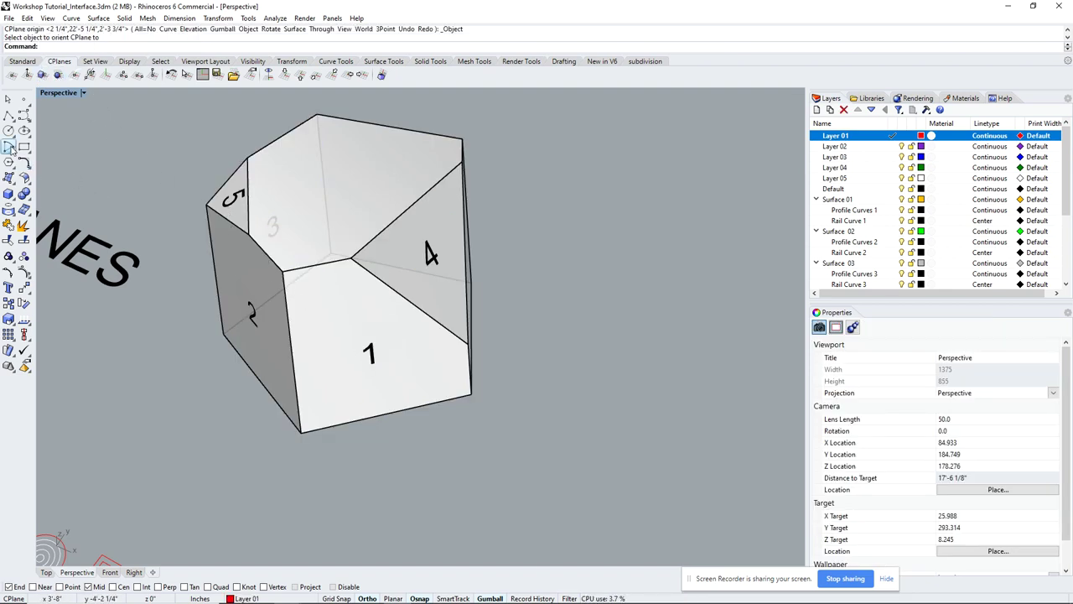
key("ctrl+a")
key("Escape")
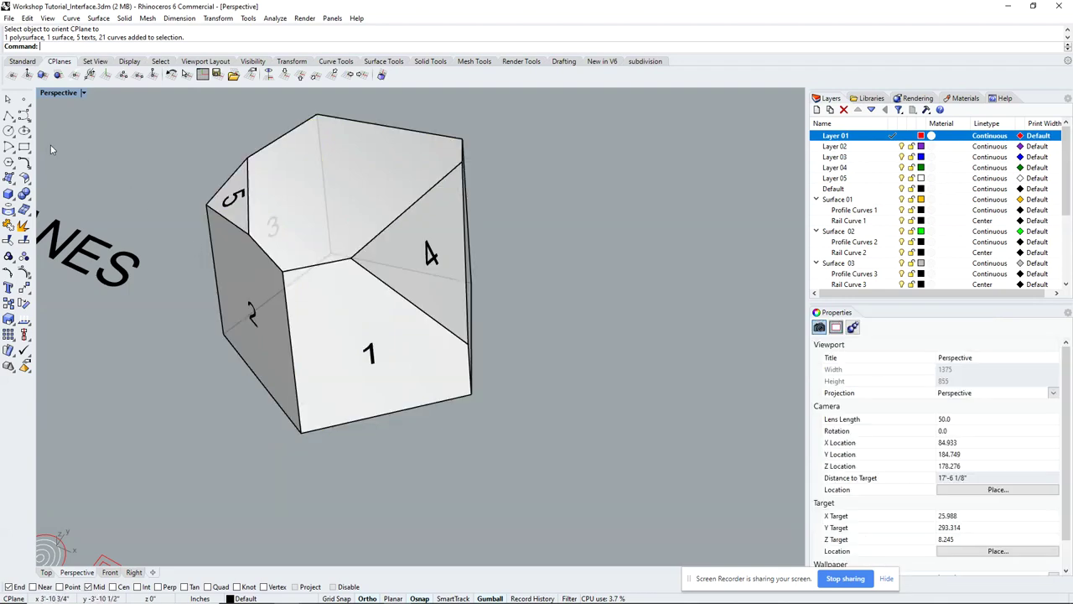
Draw a closed five-sided polyline inside face 1, surrounding its number.
left_click(23, 115)
left_click(329, 290)
left_click(319, 328)
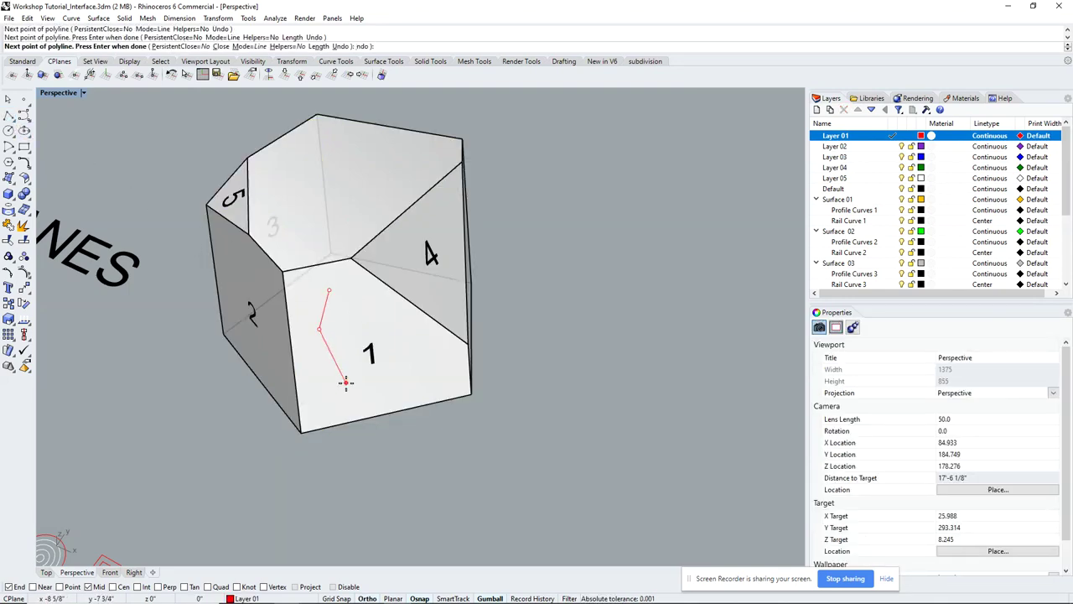
left_click(346, 383)
left_click(433, 397)
type("c")
key("Return")
Orient the construction plane to the unnumbered face directly below face 4.
right_click_drag(409, 346, 397, 376)
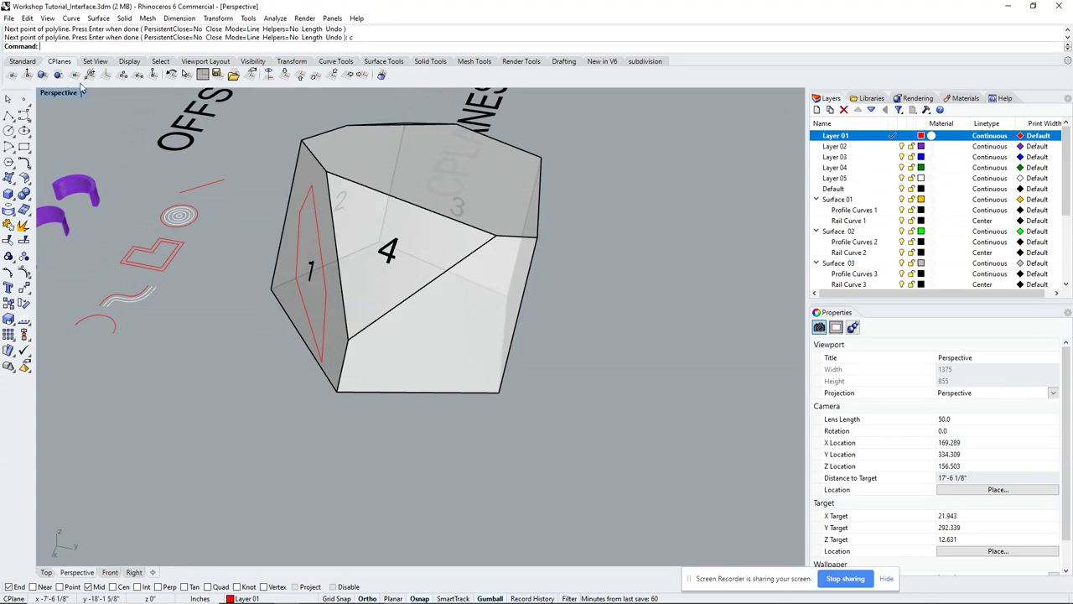
left_click(42, 74)
left_click(428, 347)
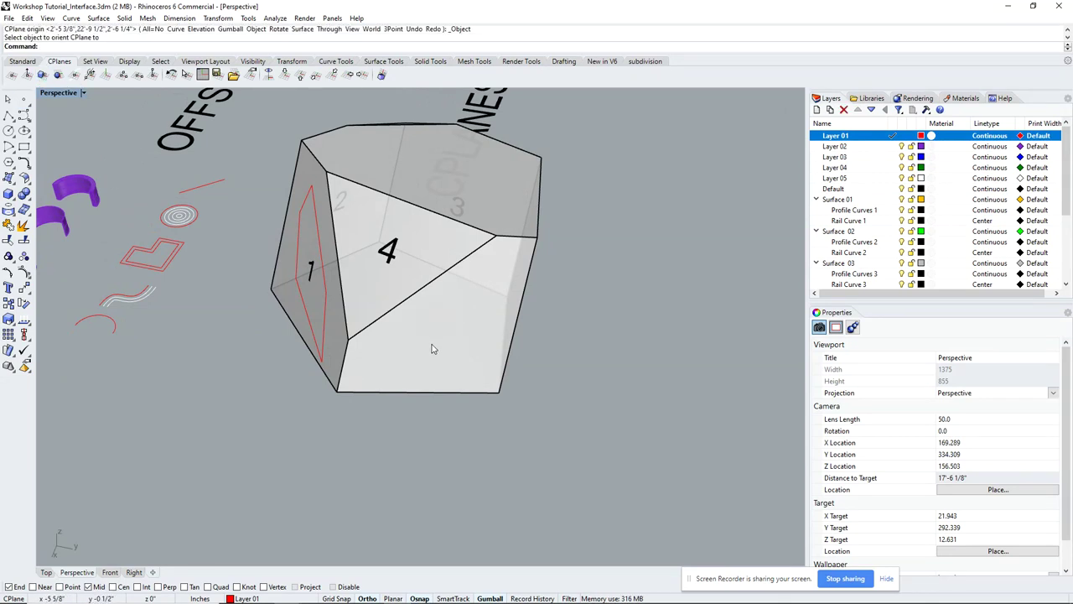
Draw a closed irregular polyline on the unnumbered face below face 4.
left_click(8, 117)
left_click(456, 371)
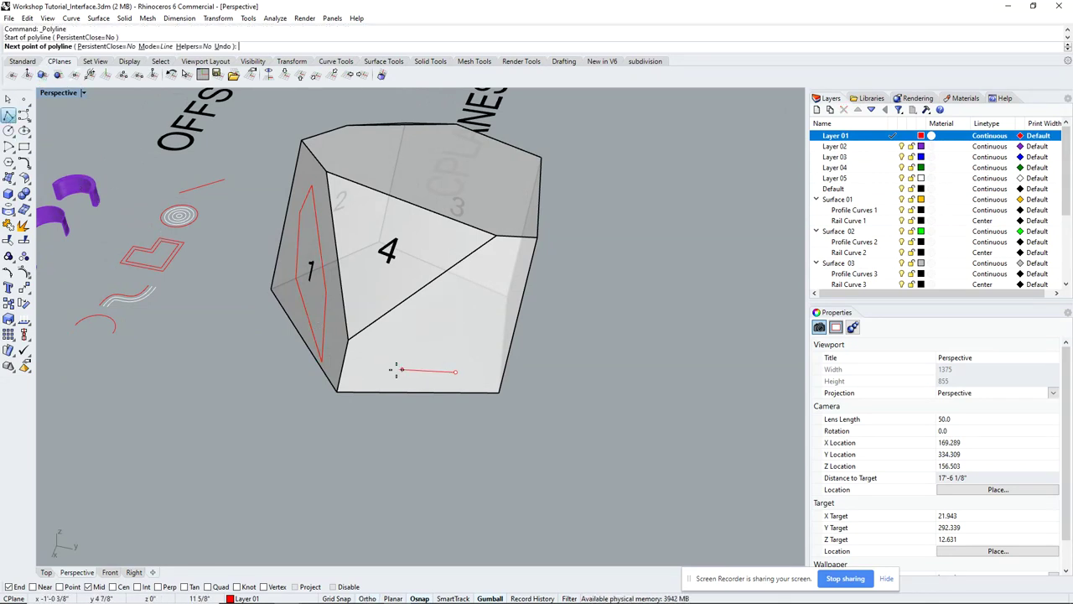
left_click(379, 372)
left_click(417, 334)
left_click(487, 285)
left_click(473, 355)
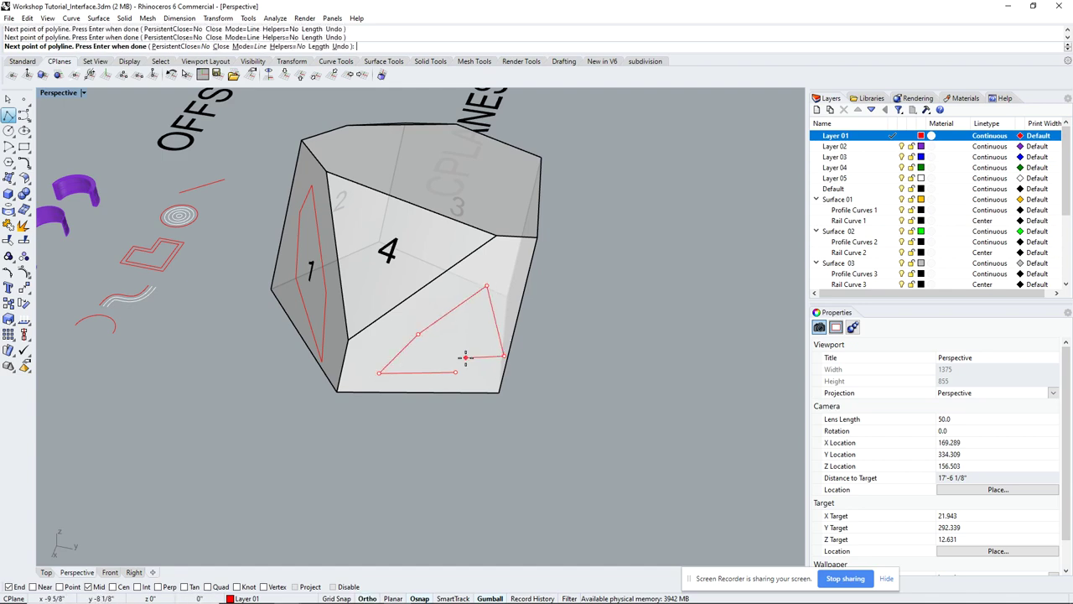
type("c")
key("Return")
scroll(539, 405, "down", 8)
right_click_drag(539, 405, 560, 420)
scroll(503, 377, "up", 6)
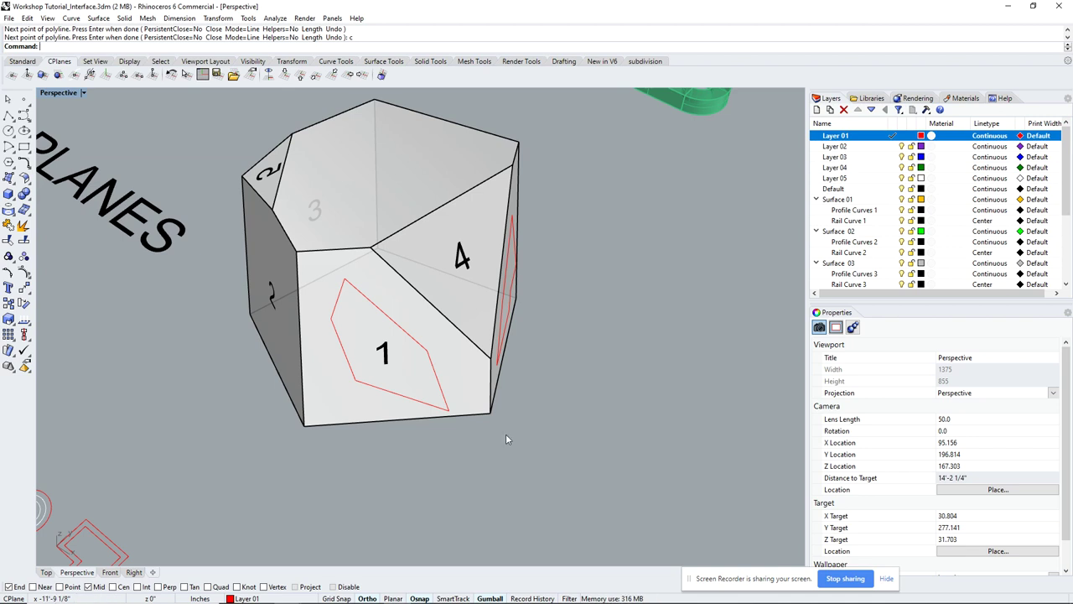
mouse_move(512, 600)
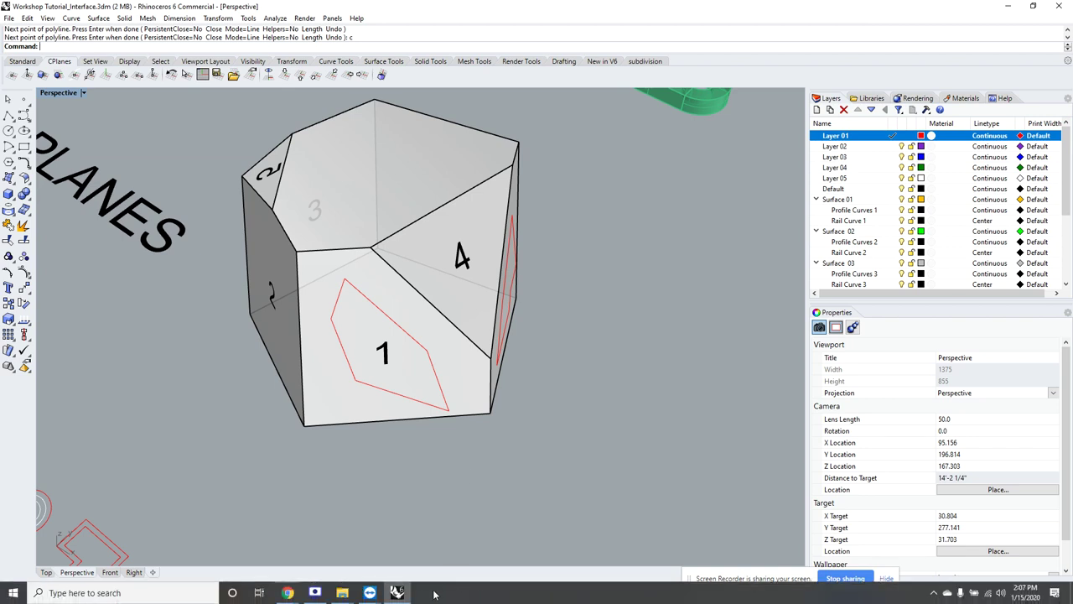
left_click(315, 592)
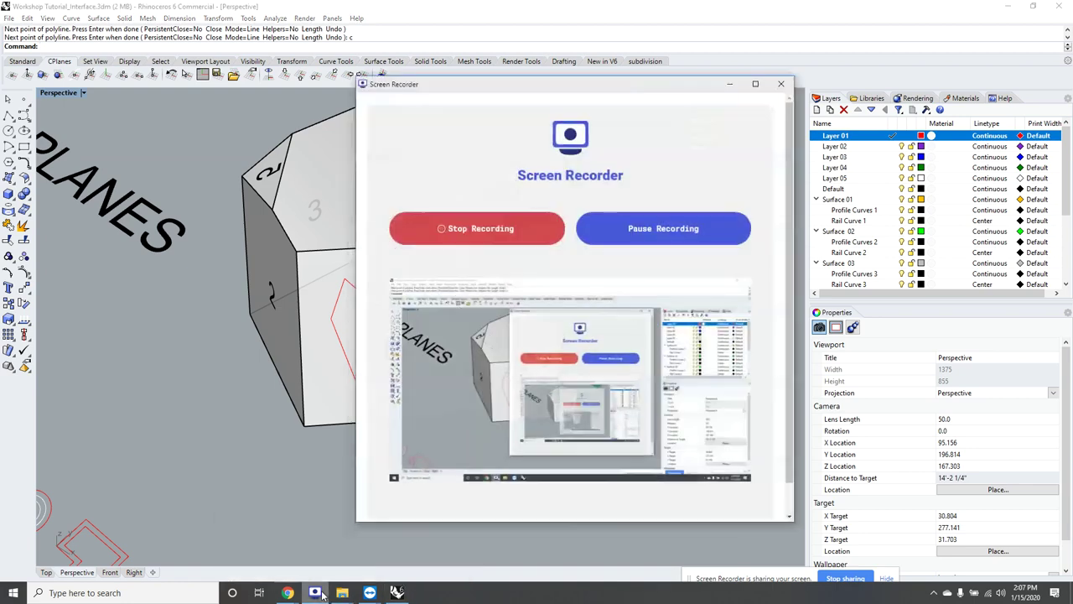
left_click(729, 86)
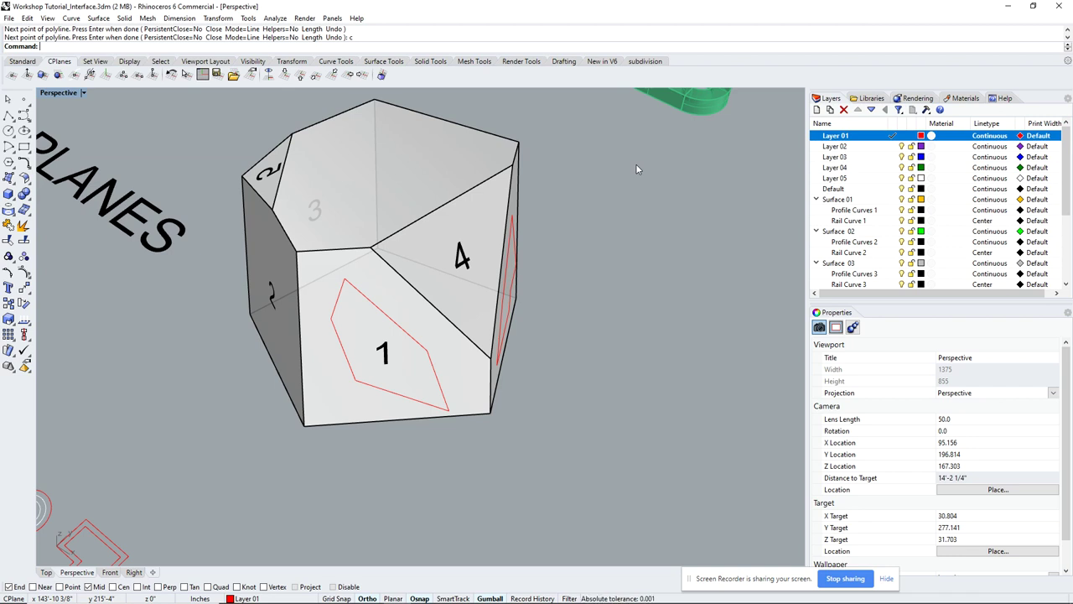
Explode the grouped polyhedron together with its face numbers into separate surfaces and curves.
right_click_drag(436, 193, 280, 190)
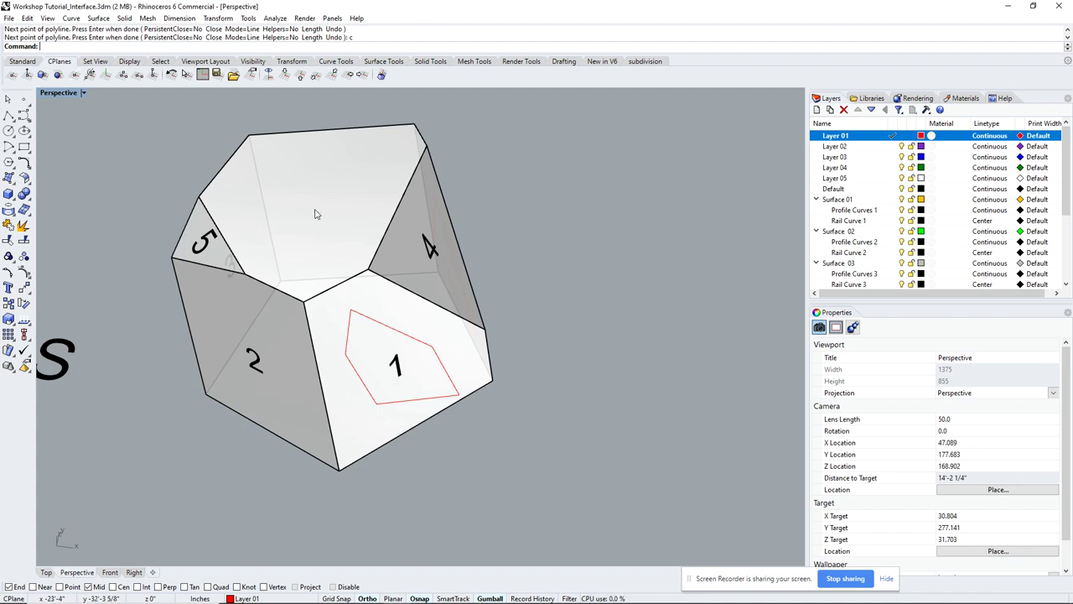
right_click_drag(276, 223, 343, 224)
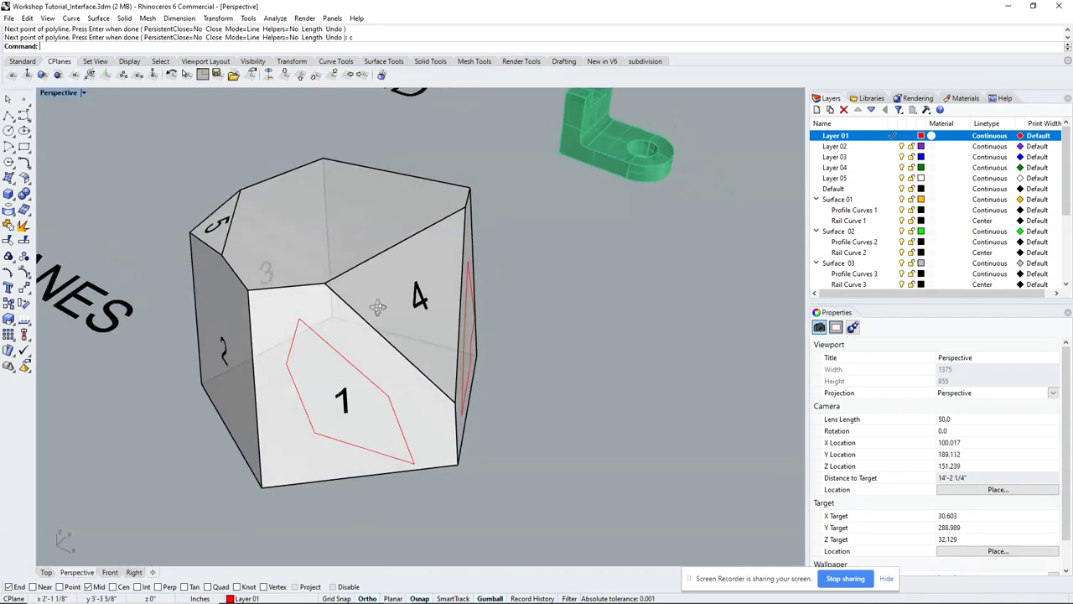
left_click(343, 222)
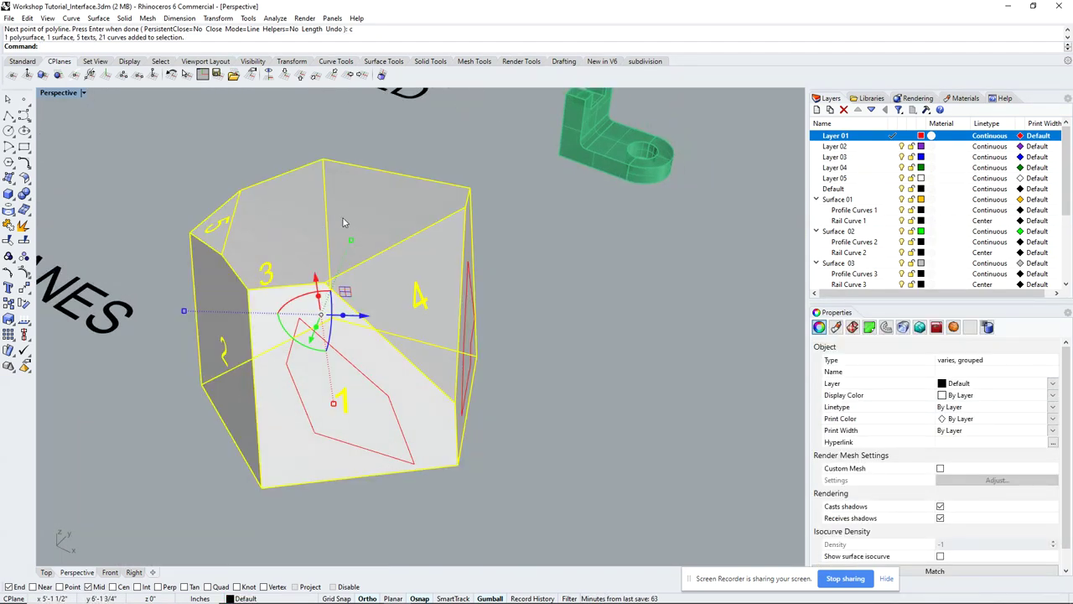
type("Explode")
key("Return")
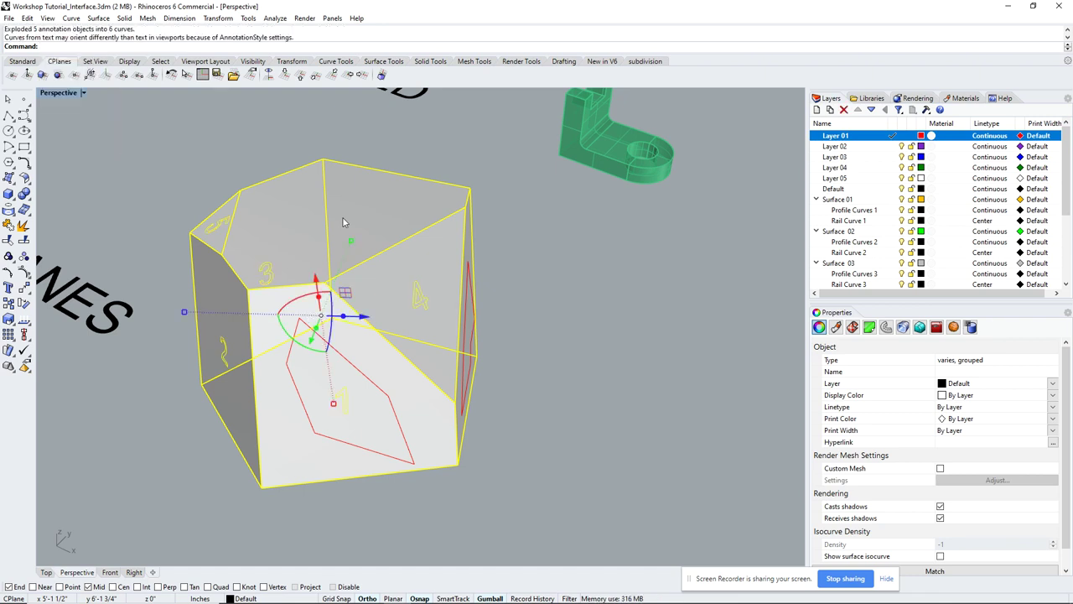
Ungroup the exploded surfaces and curves of the polyhedron.
left_click(352, 241)
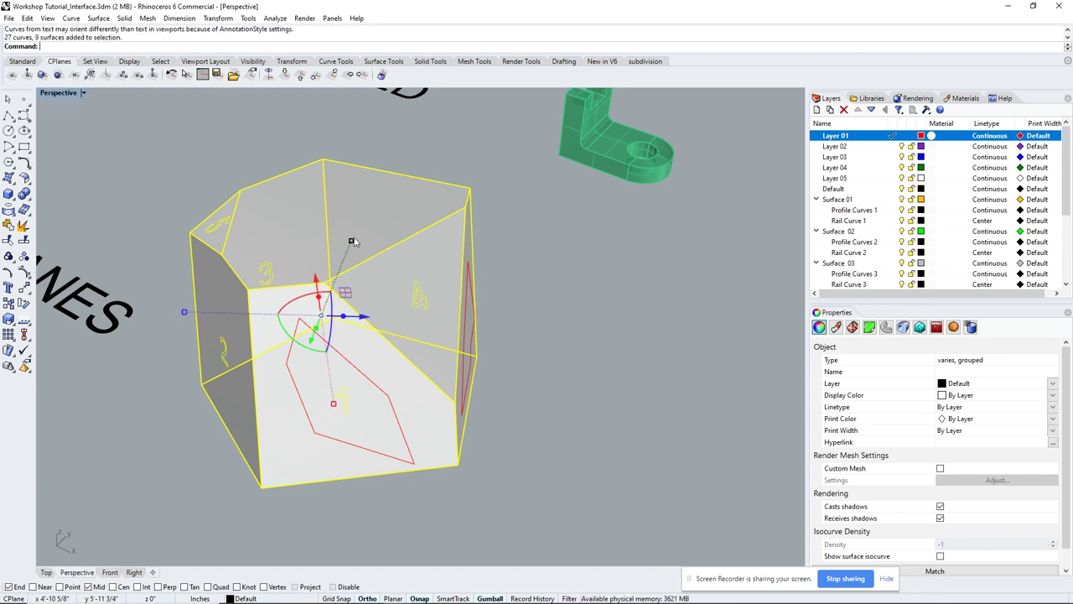
left_click(354, 241)
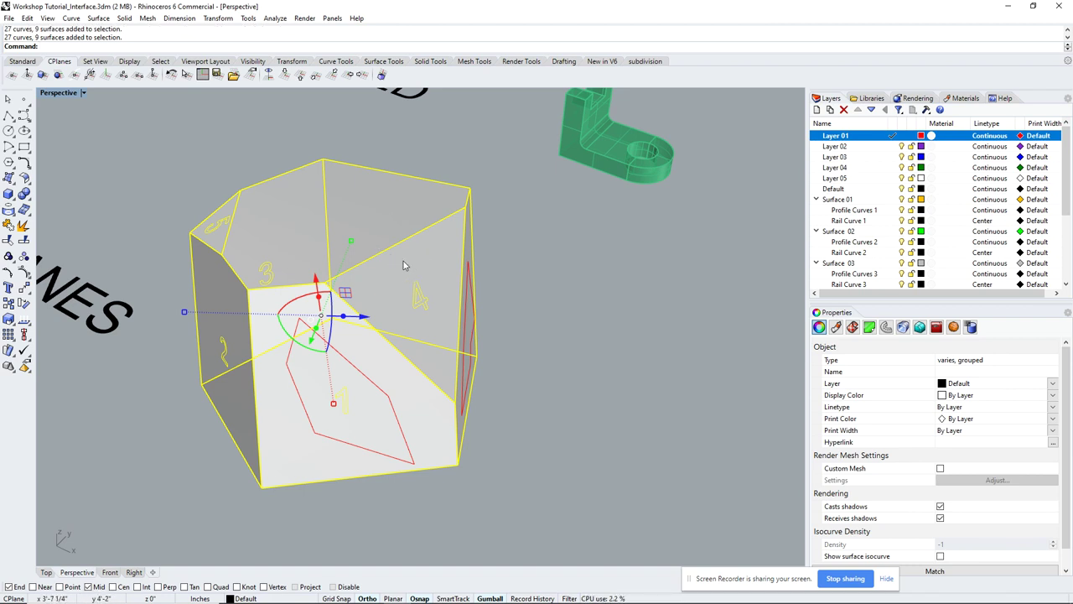
key("Up")
type("Ng")
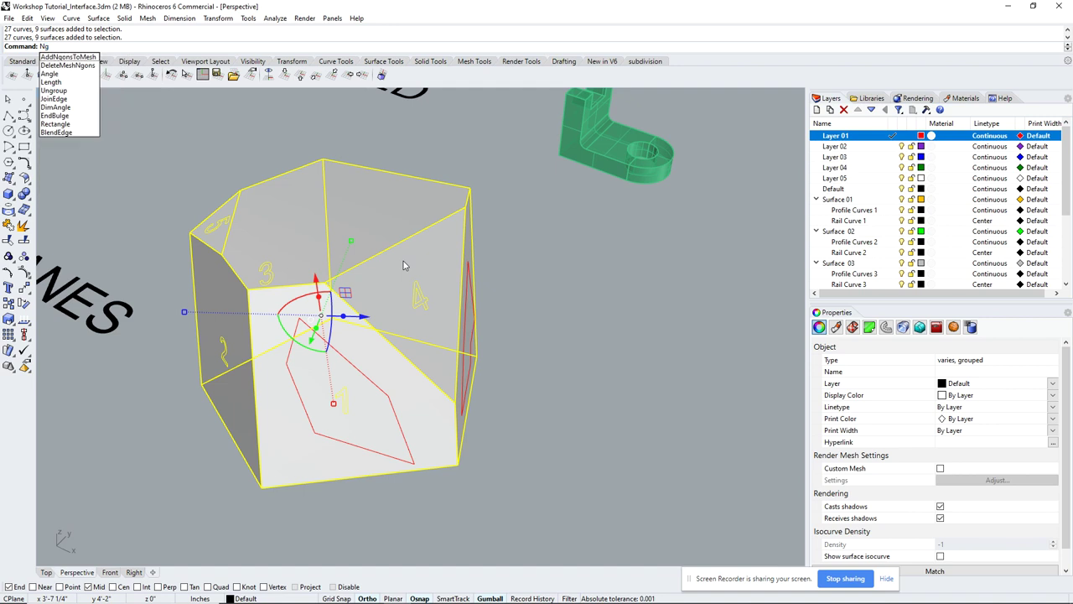
type("r")
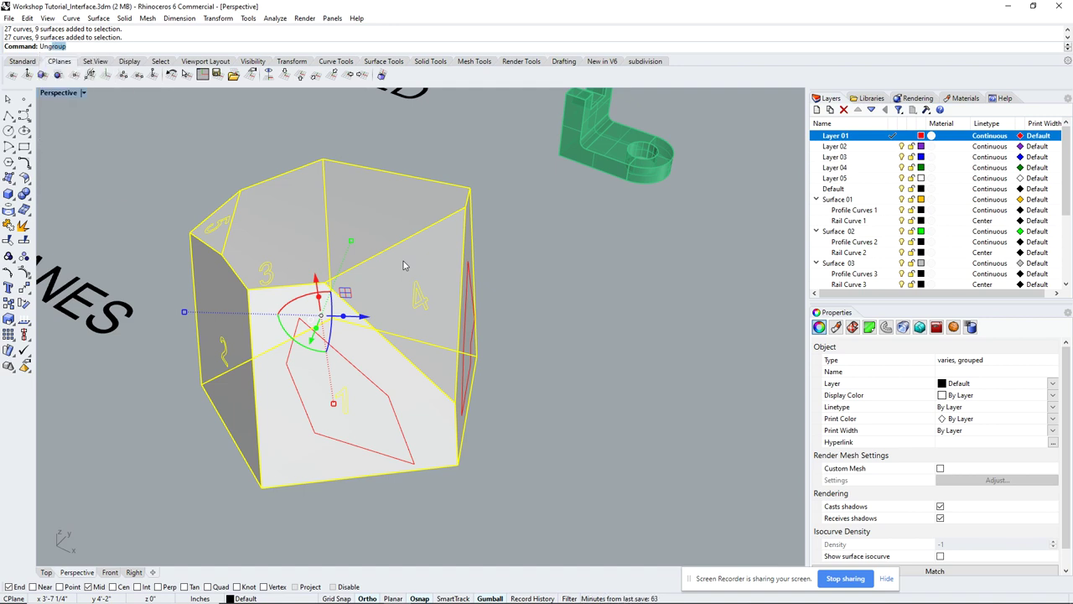
key("Return")
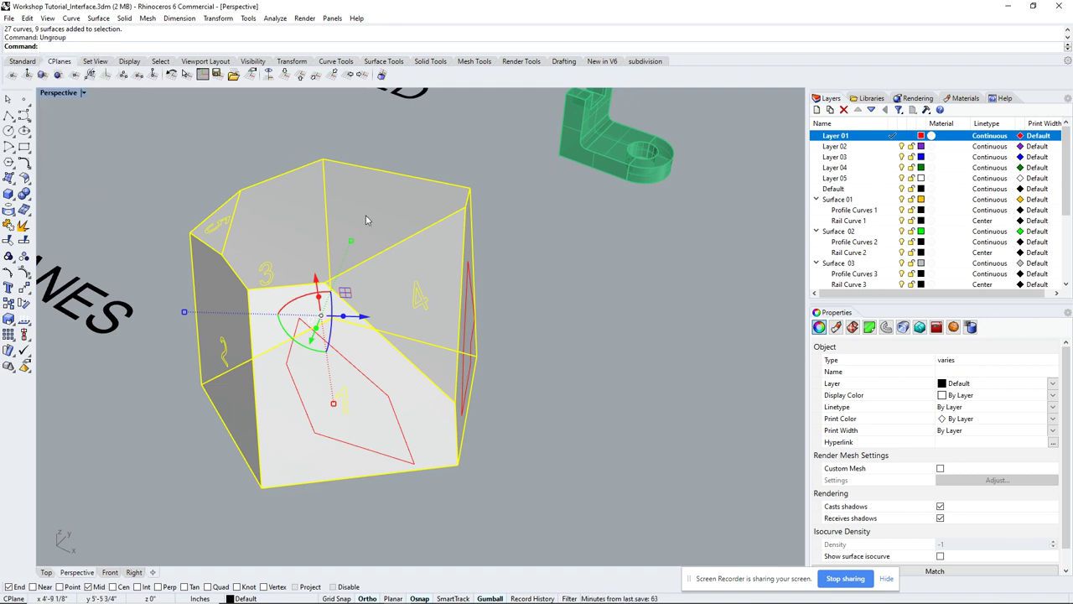
Select the polyhedron's top surface on its own to check that it is a separate piece, and clear the selection.
mouse_move(342, 236)
right_mouse_down()
mouse_move(453, 209)
mouse_move(358, 227)
right_mouse_up()
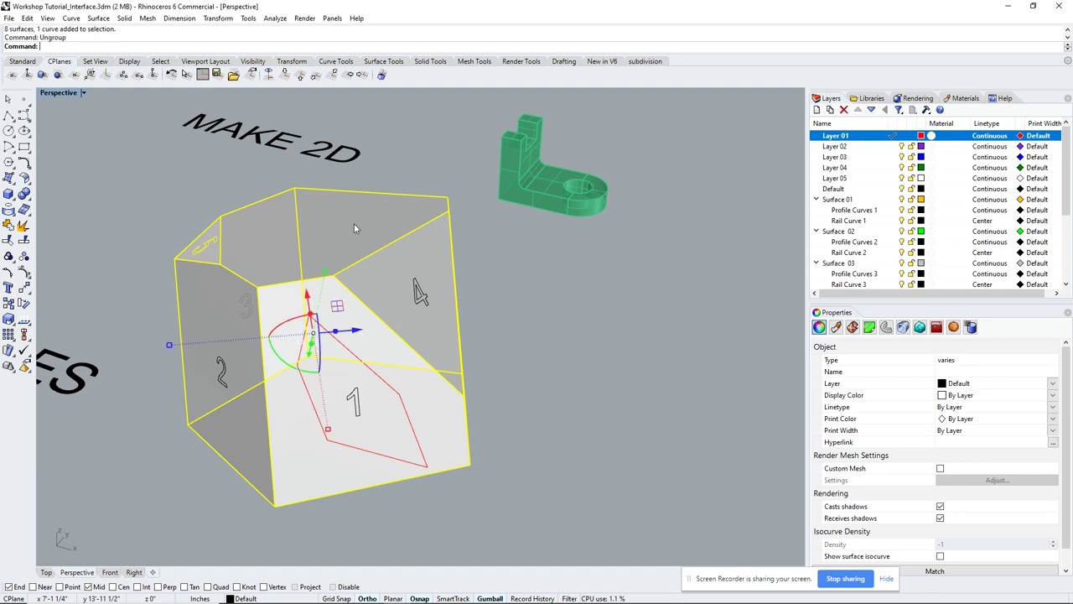
left_click(355, 223)
left_click(560, 313)
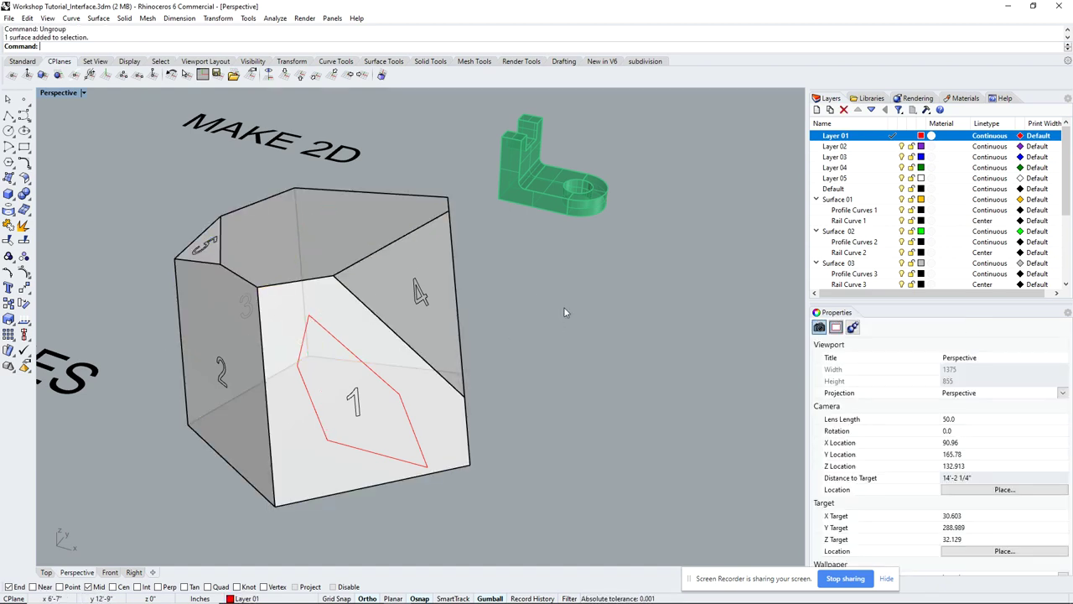
right_click_drag(575, 381, 519, 374)
left_click(426, 206)
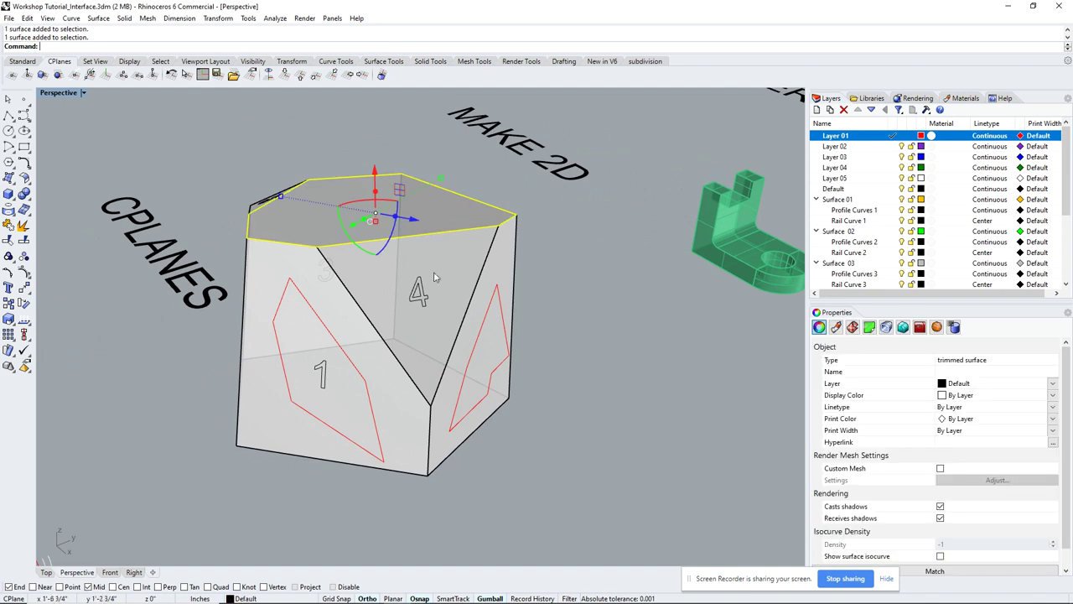
right_click_drag(426, 206, 583, 286)
left_click(584, 286)
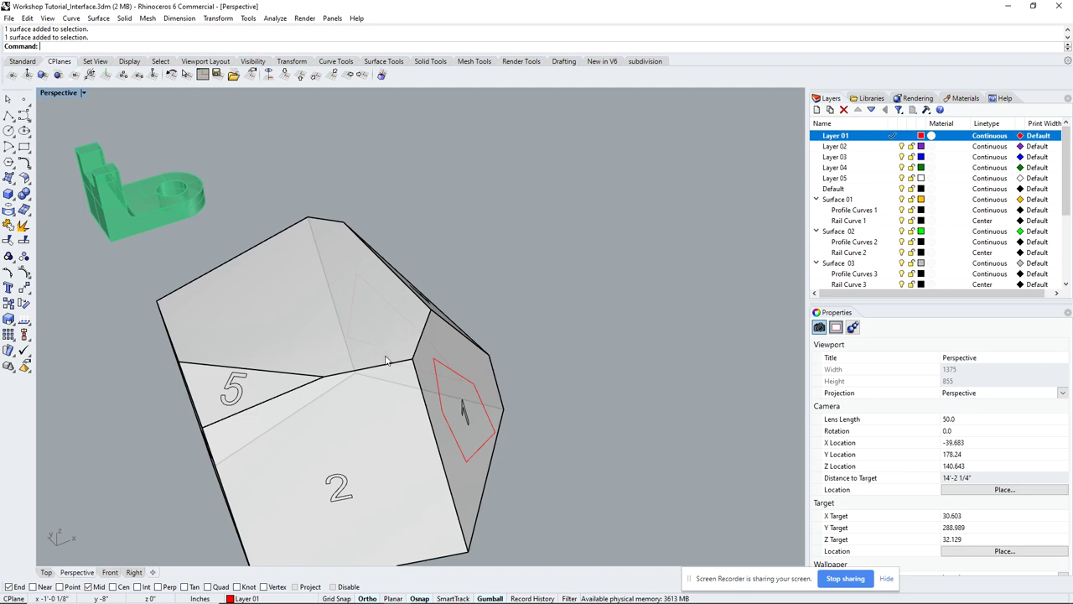
Inspect the separated polyhedron from several angles, selecting individual surfaces such as the top one and clearing the selection.
scroll(433, 223, "down", 5)
right_click_drag(450, 232, 413, 241)
scroll(413, 241, "up", 3)
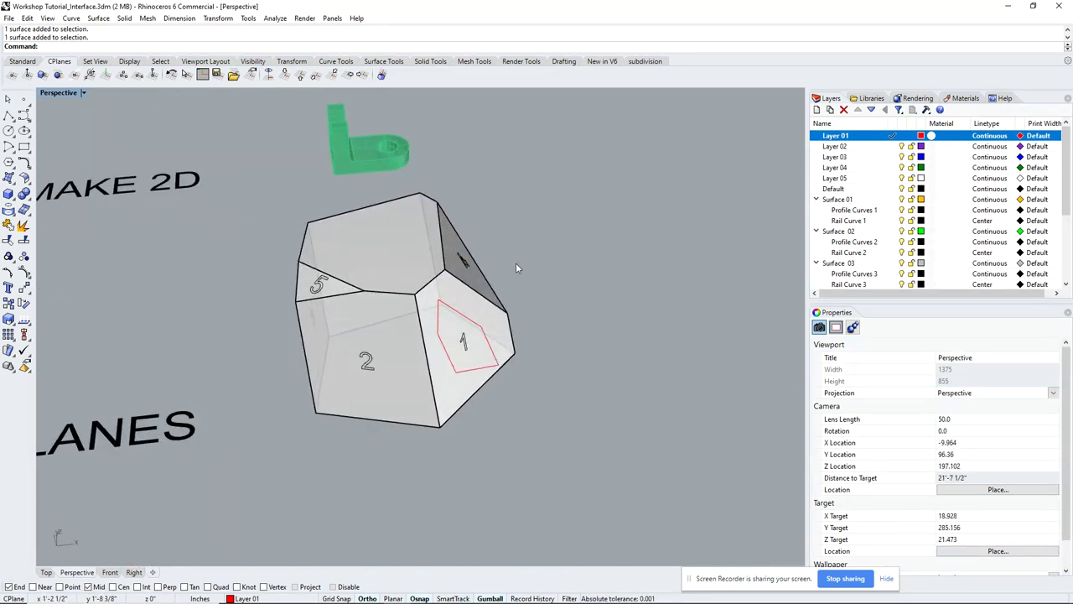
right_click_drag(515, 262, 469, 277)
left_click(444, 273)
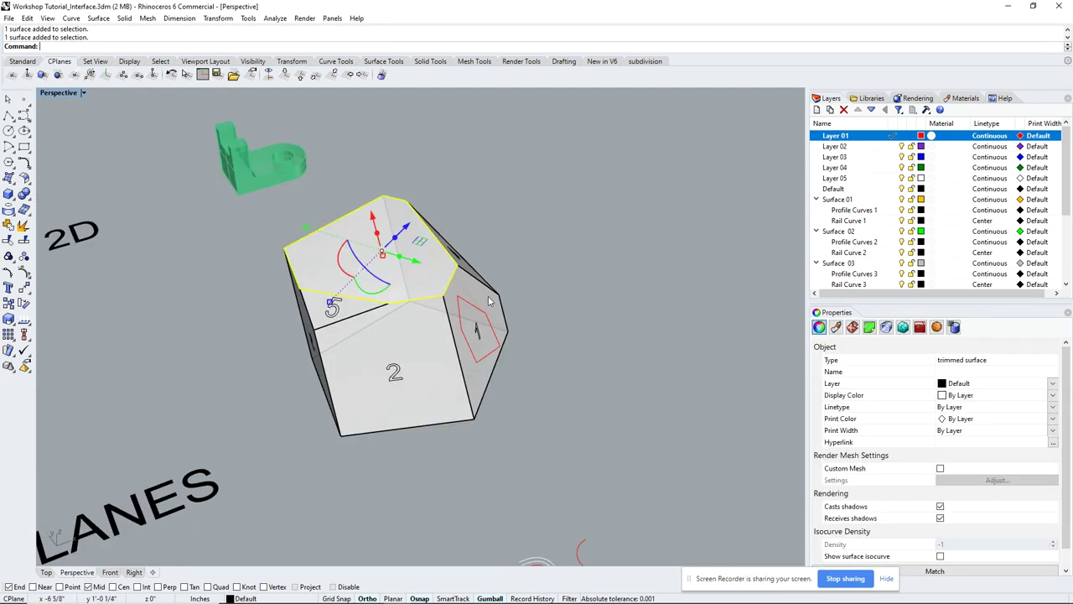
key("Escape")
right_click_drag(491, 300, 469, 251)
left_click(476, 240)
key("Escape")
Delete the polyhedron's top surface to look inside, and undo the deletion.
left_click(432, 245)
key("Delete")
scroll(494, 304, "up", 5)
scroll(495, 304, "down", 3)
scroll(501, 285, "down", 3)
key("ctrl+z")
Select the top surface and the curve of the number 5 individually to check that they are separate, and clear the selection.
key("Escape")
left_click(457, 249)
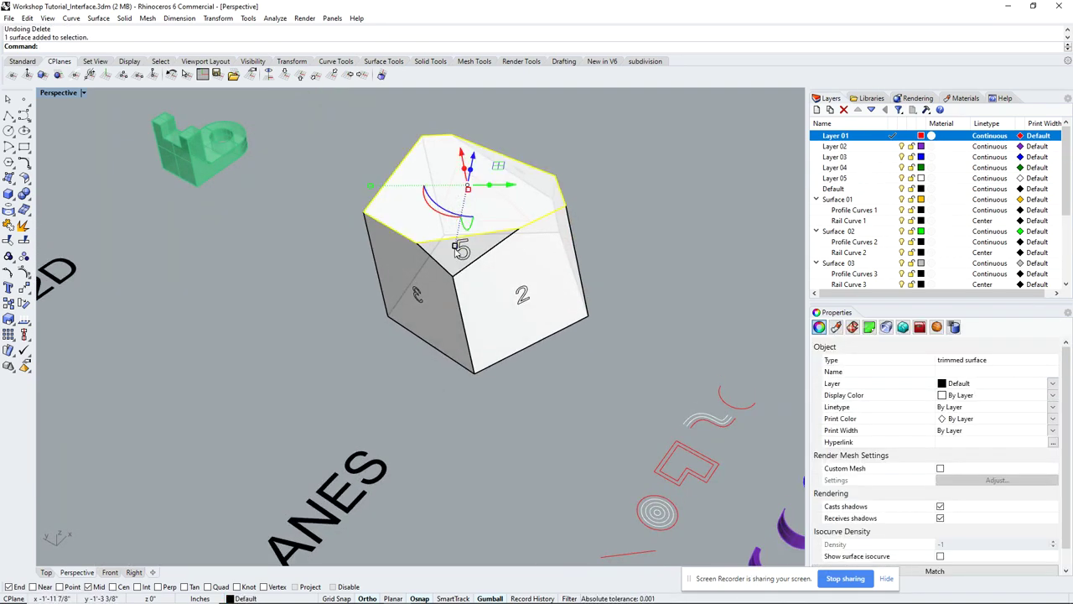
scroll(457, 249, "up", 5)
left_click(472, 252)
key("Escape")
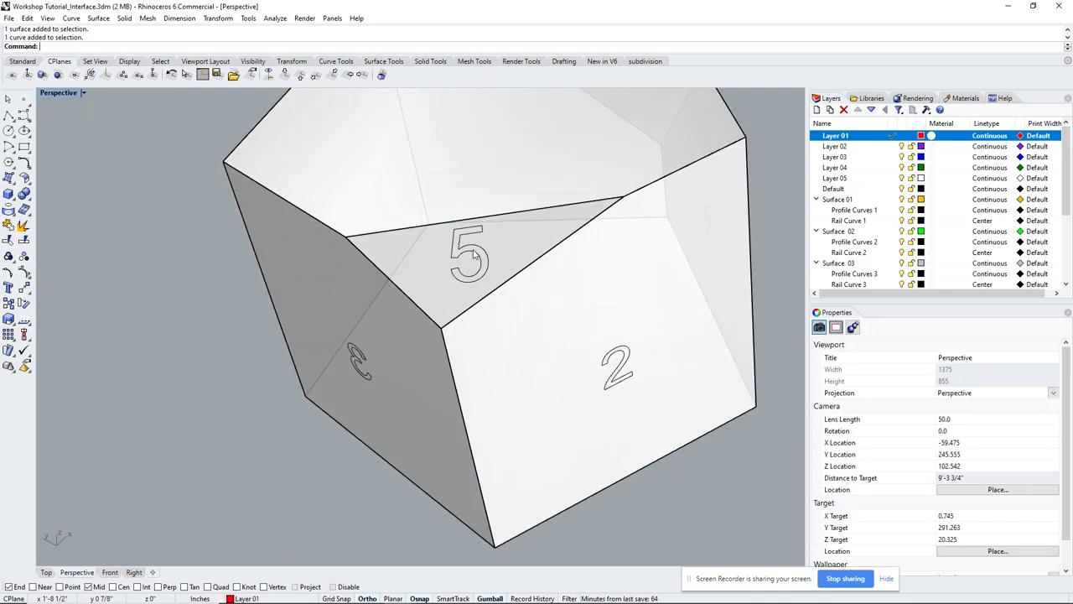
scroll(474, 254, "down", 4)
right_click_drag(473, 254, 509, 246)
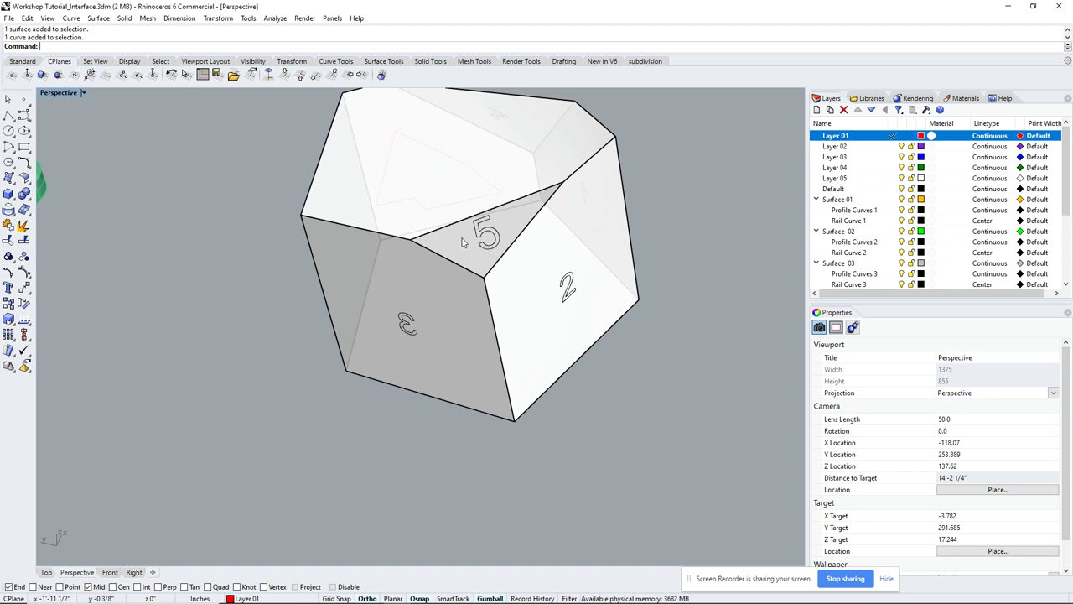
Select all curves in the model and hide them.
left_click(29, 18)
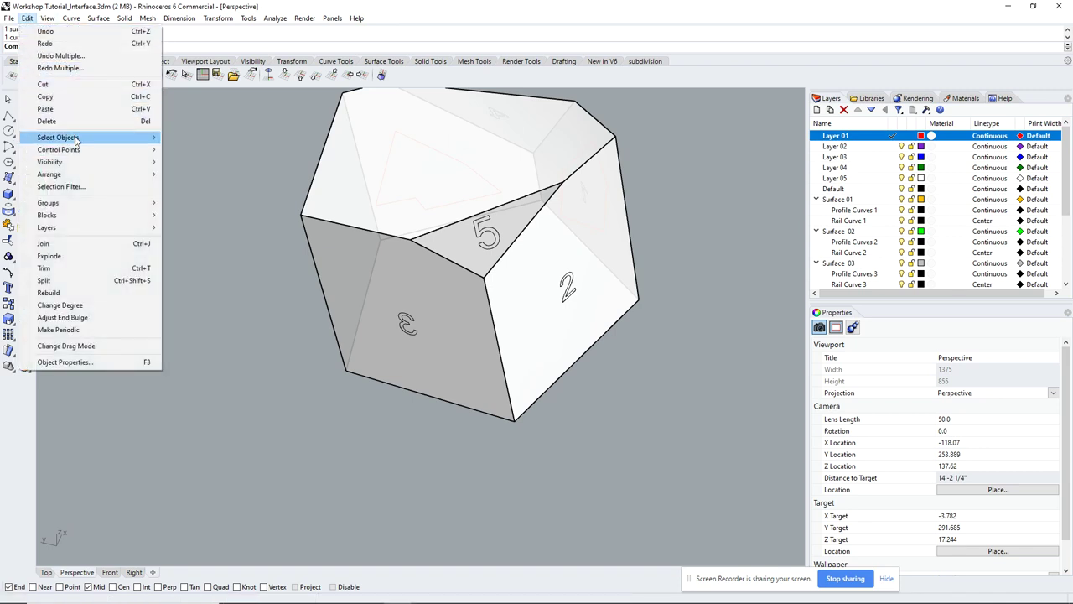
mouse_move(74, 137)
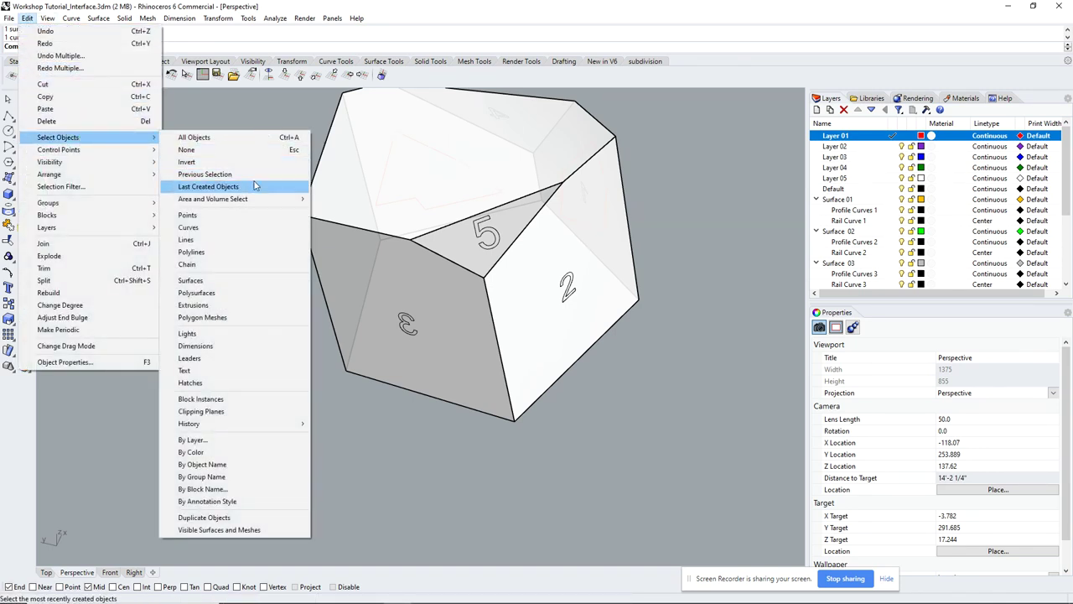
left_click(232, 228)
right_click_drag(232, 235, 363, 226)
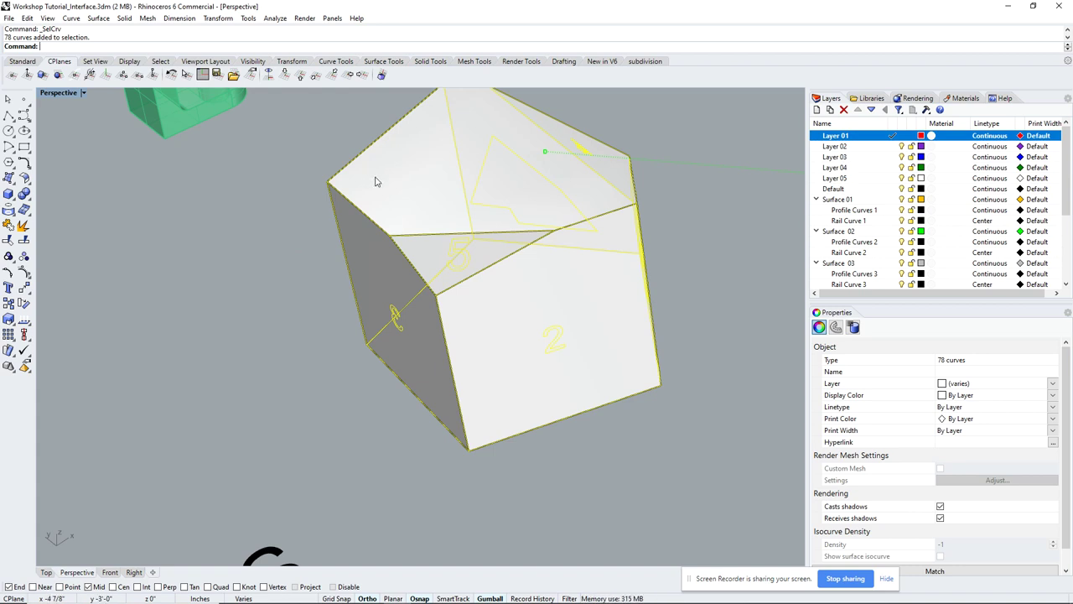
type("hide")
key("Return")
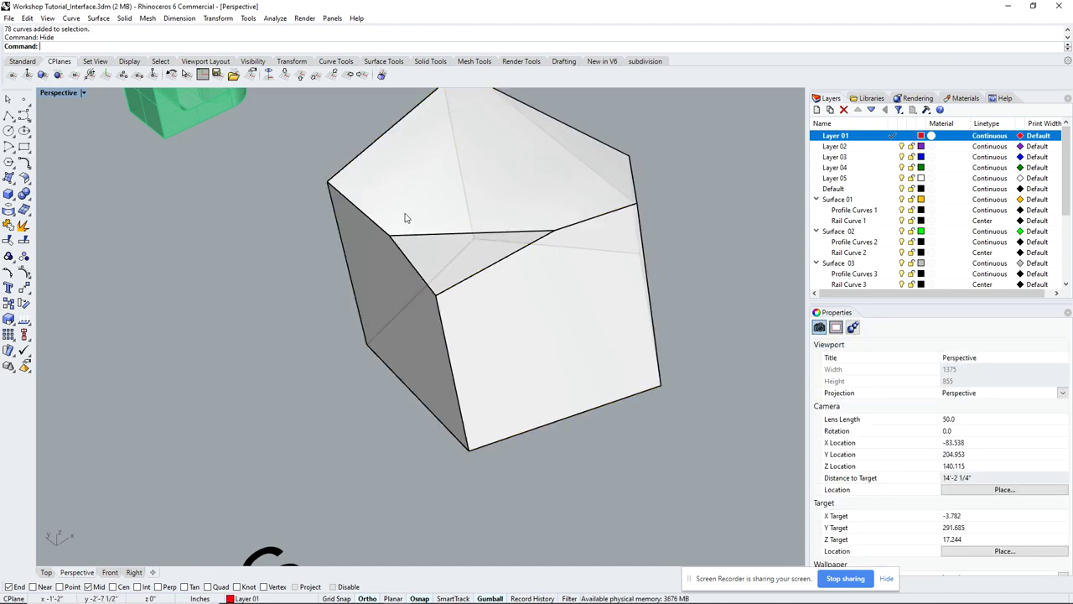
Join all nine surfaces of the polyhedron into one polysurface and clear the selection.
right_click_drag(378, 227, 468, 234)
scroll(468, 235, "down", 4)
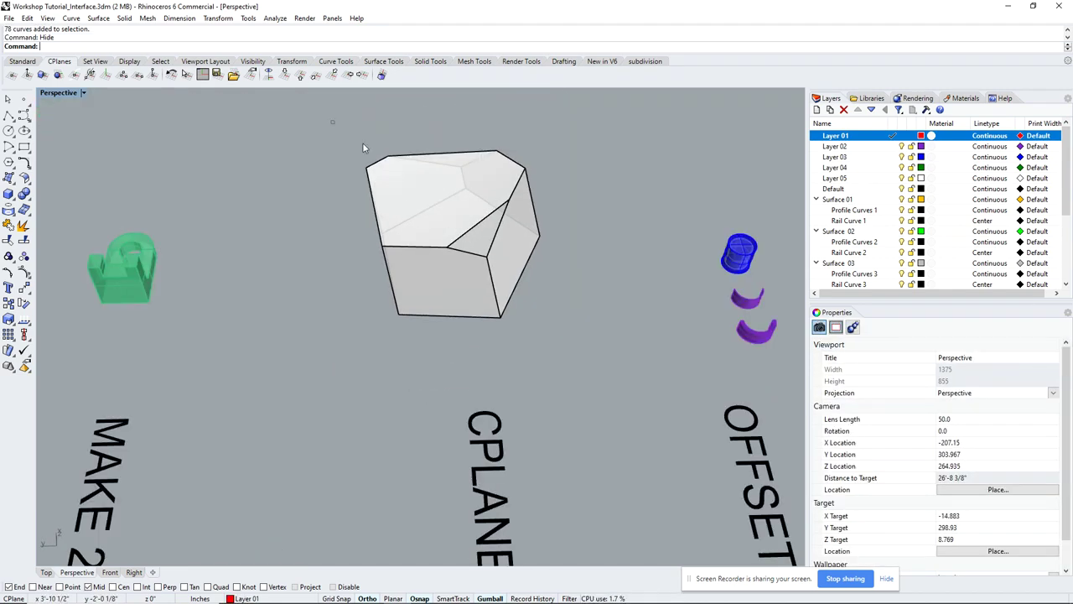
left_click_drag(332, 120, 588, 337)
right_click_drag(588, 337, 567, 293)
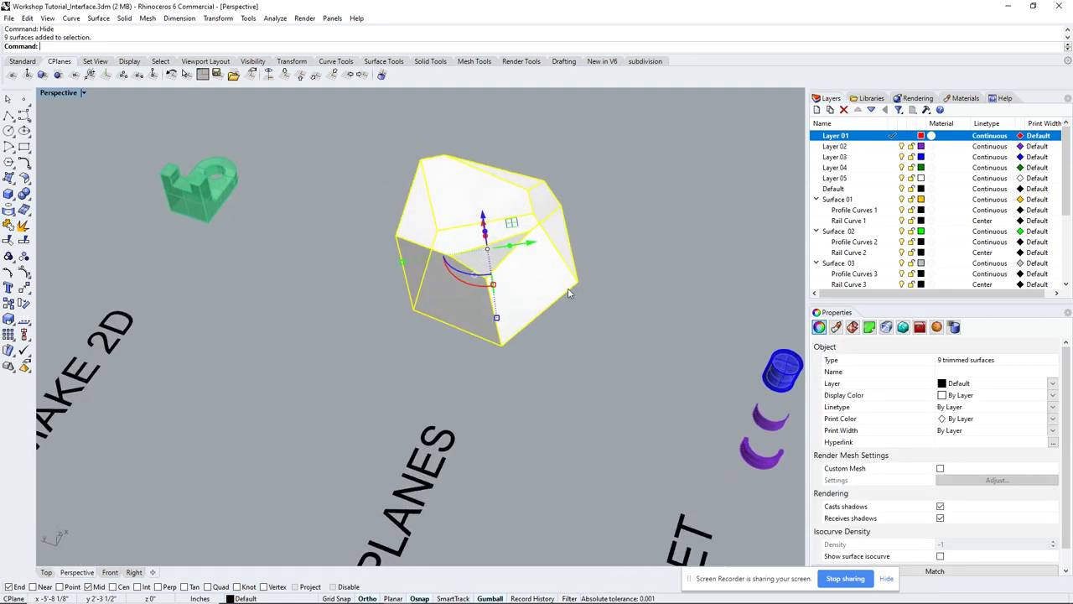
key("ctrl+j")
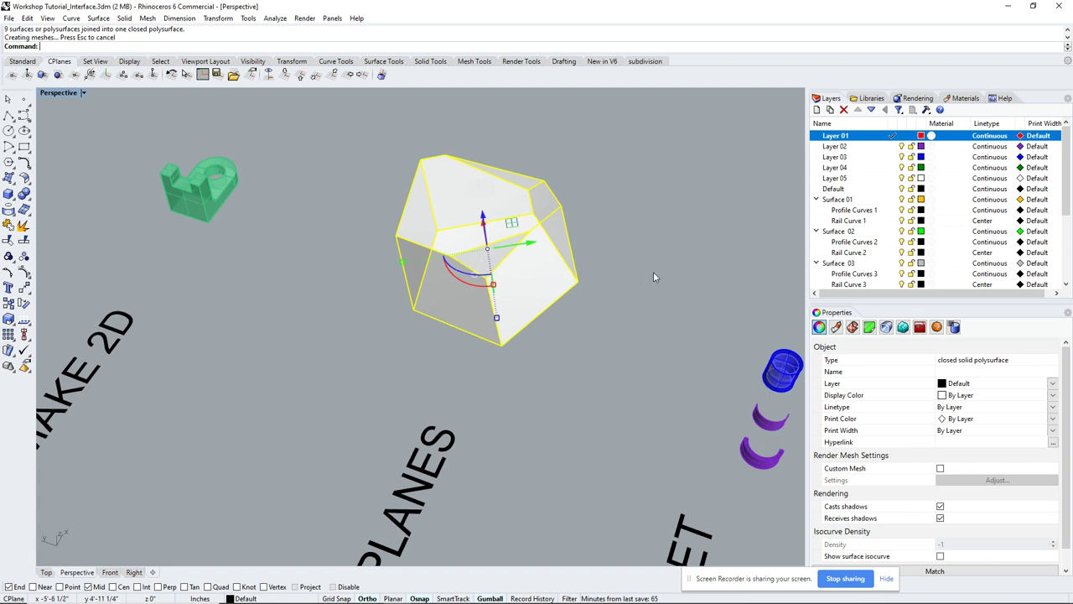
left_click(630, 250)
right_click_drag(529, 250, 501, 286)
scroll(510, 260, "up", 3)
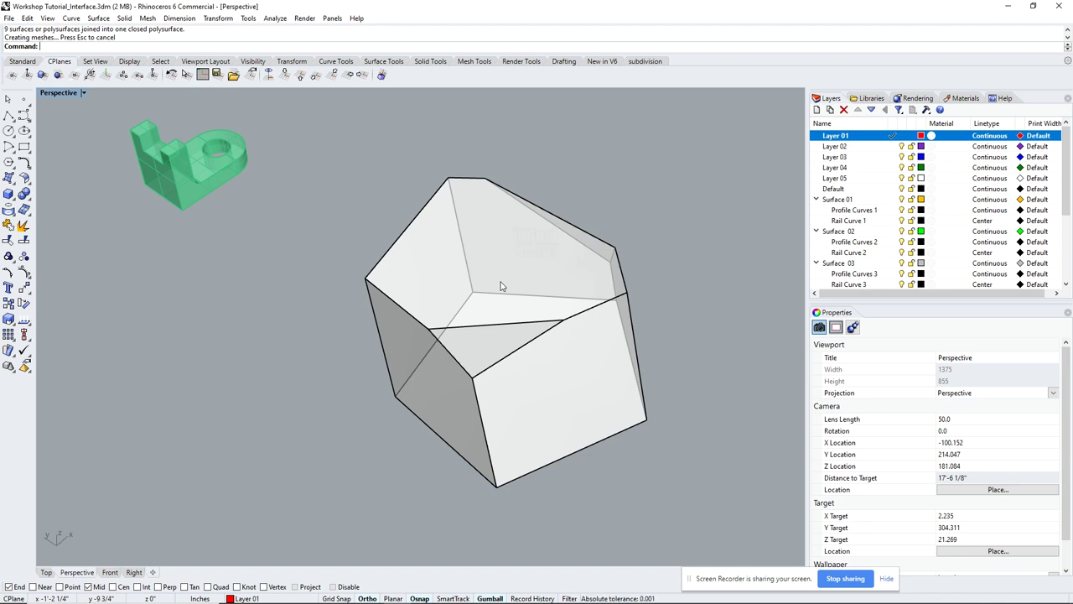
Try to cap the joined polyhedron with the Cap command.
type("Cap")
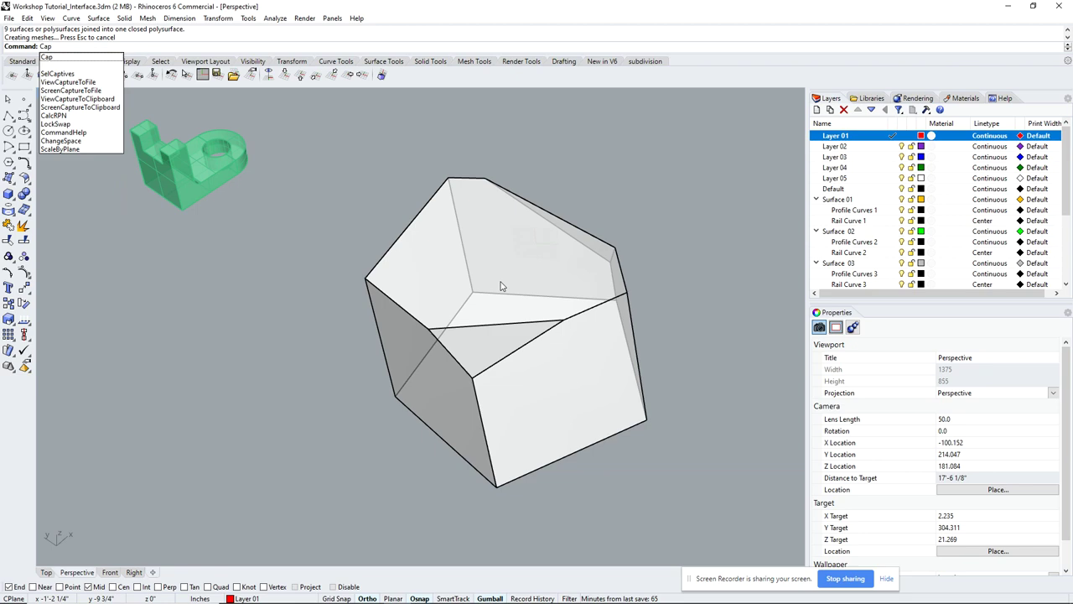
key("Return")
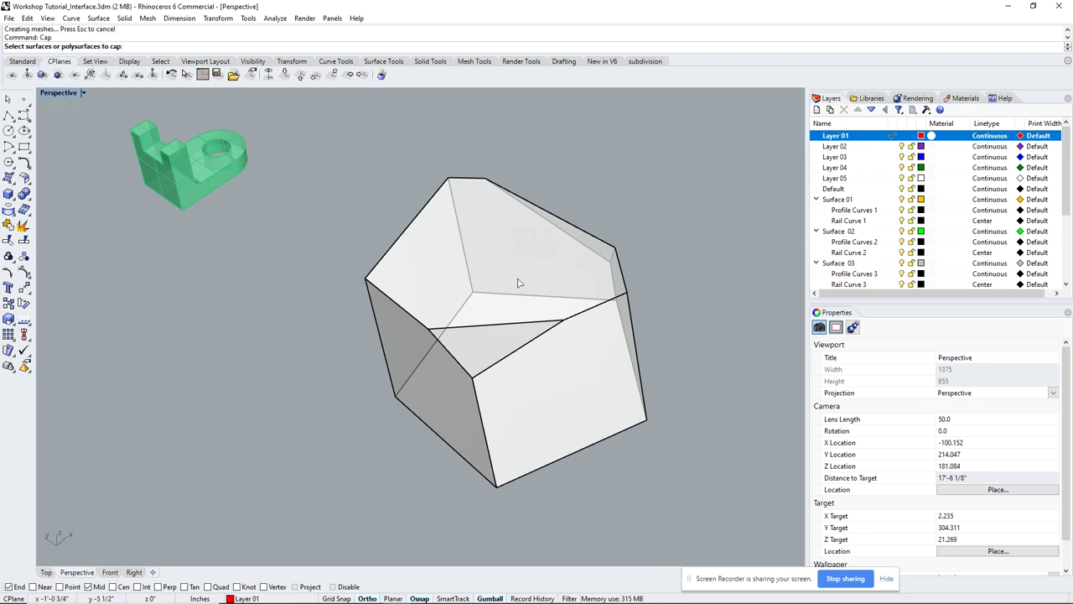
left_click(500, 274)
key("Return")
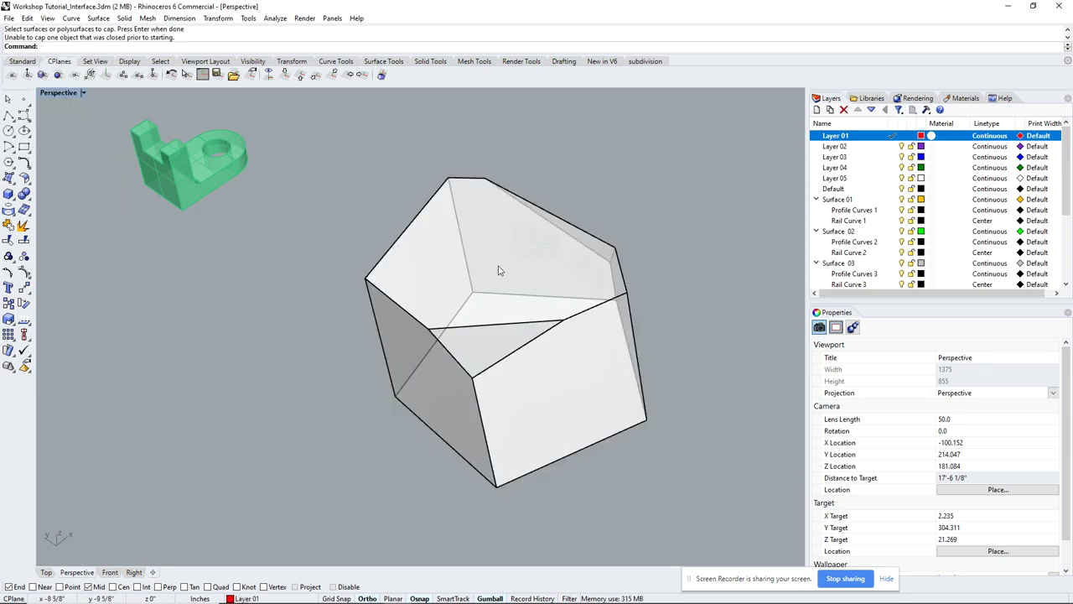
mouse_move(498, 269)
right_mouse_down()
mouse_move(495, 225)
mouse_move(484, 240)
mouse_move(498, 257)
right_mouse_up()
key("Return")
left_click(486, 236)
key("Return")
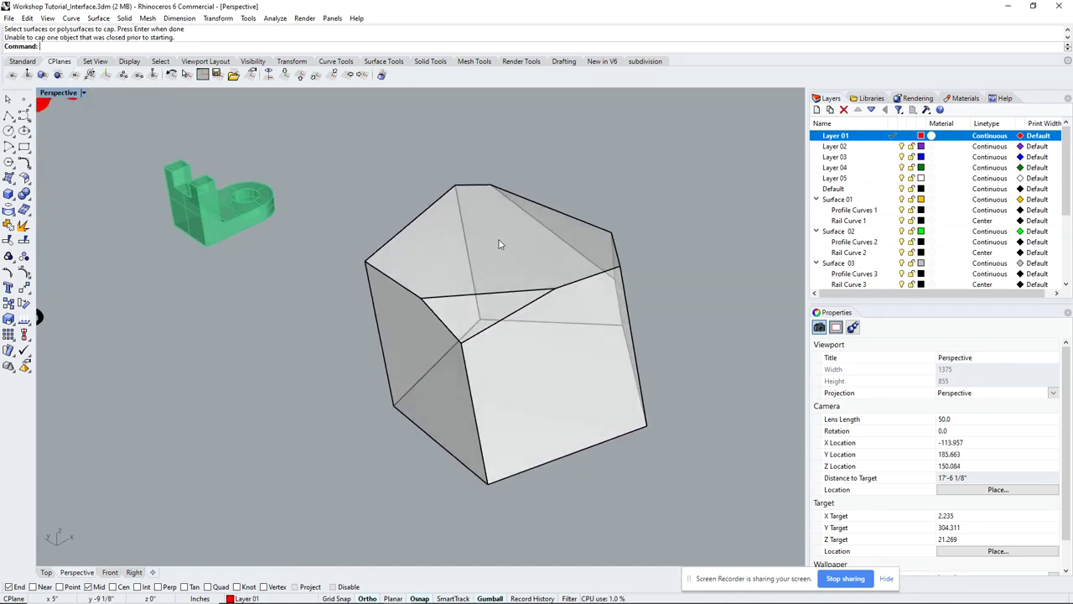
Explode the joined polyhedron back into separate surfaces.
left_click(543, 242)
type("Ex")
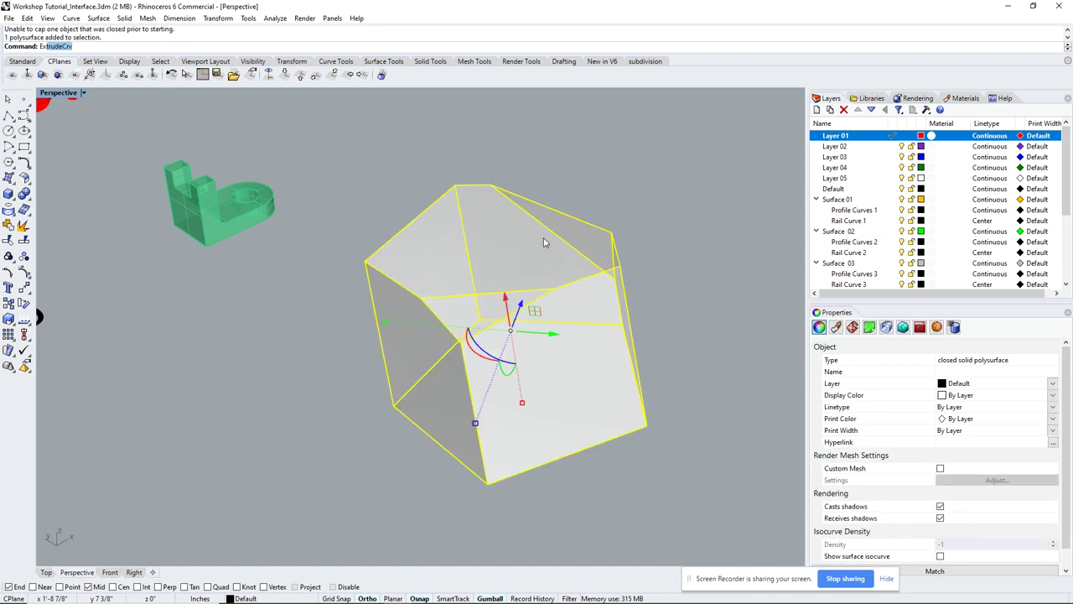
type("pl")
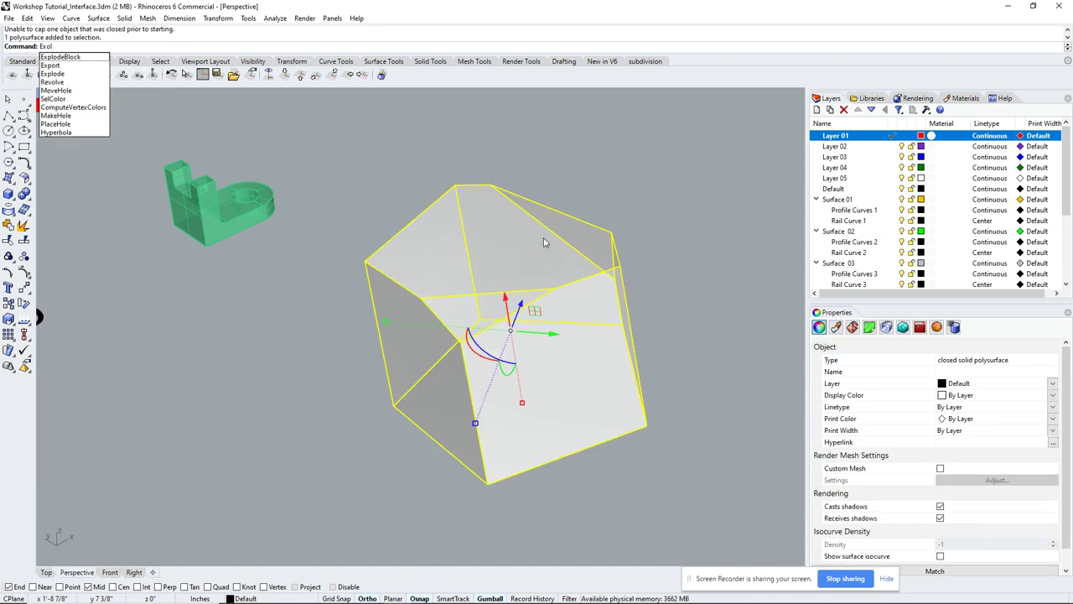
key("BackSpace")
key("BackSpace")
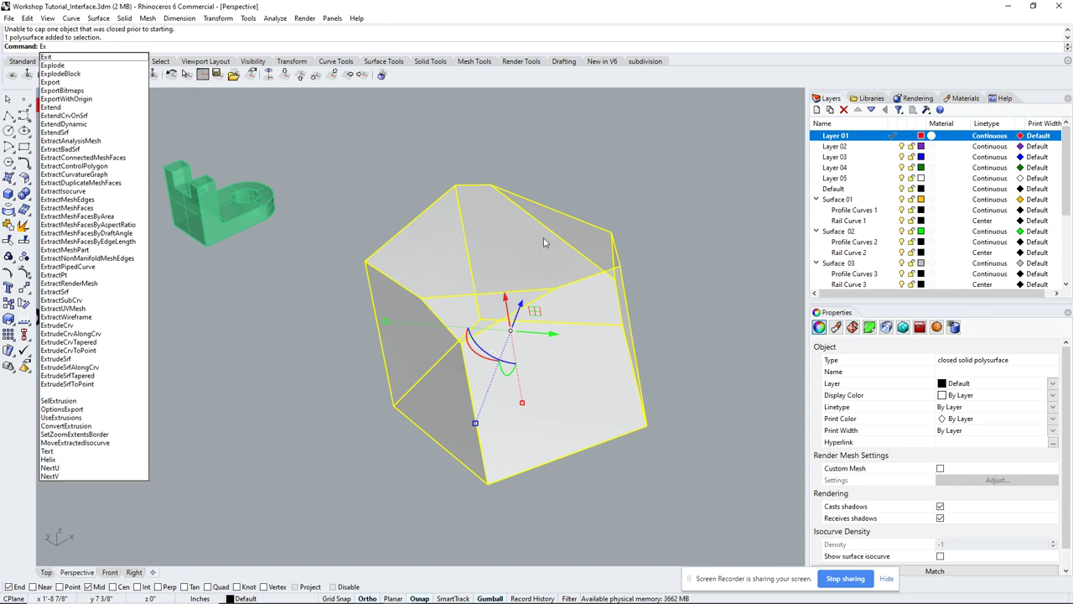
type("plode")
key("Return")
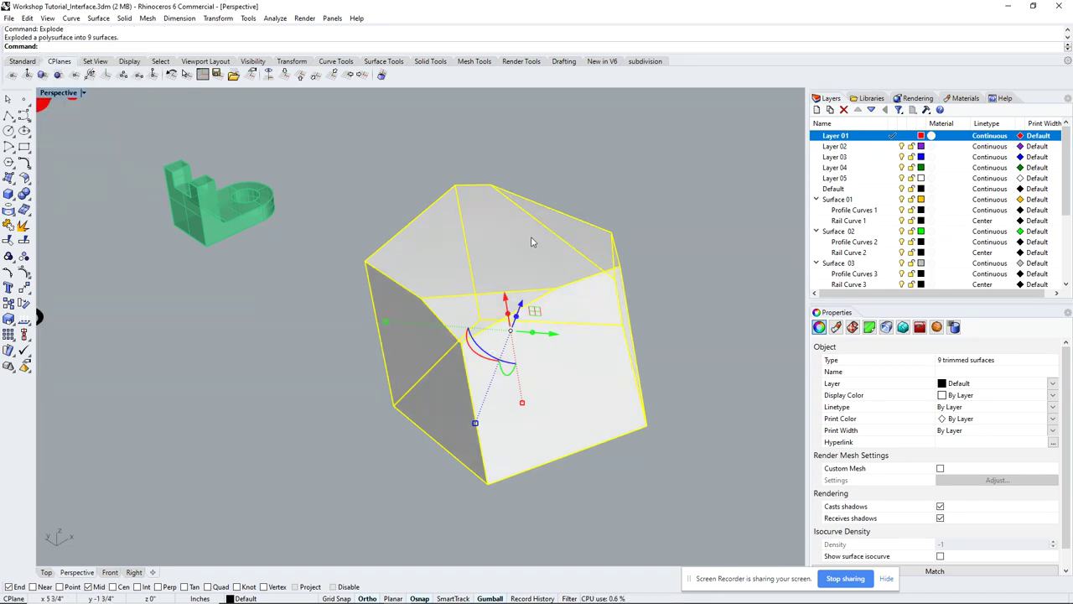
Clear the selection and delete only the polyhedron's top surface.
left_click(531, 242, "ctrl")
left_click(630, 185)
right_click_drag(487, 259, 503, 240)
left_click(504, 240)
key("Delete")
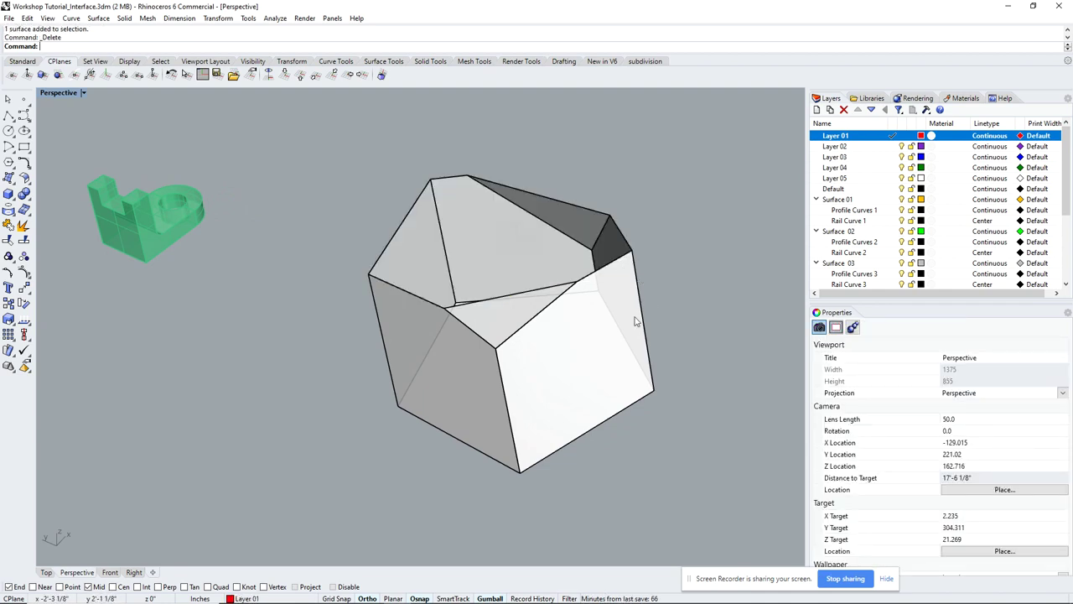
Join the eight remaining surfaces of the polyhedron into an open polysurface and clear the selection.
right_click_drag(618, 331, 646, 319)
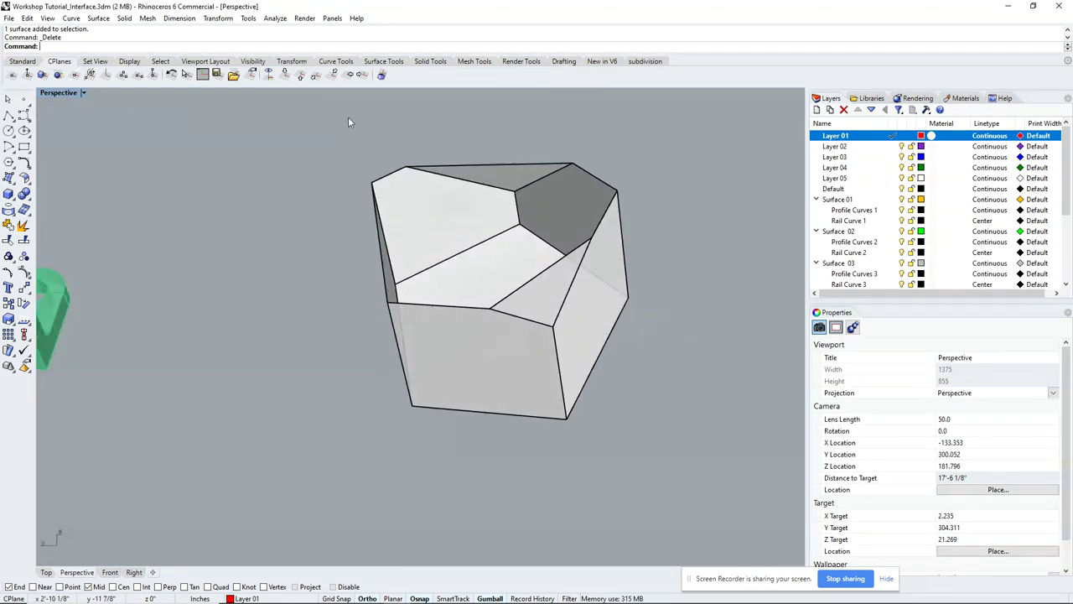
left_click_drag(283, 98, 705, 440)
right_click_drag(702, 406, 382, 143)
left_click(648, 330)
left_click(605, 237)
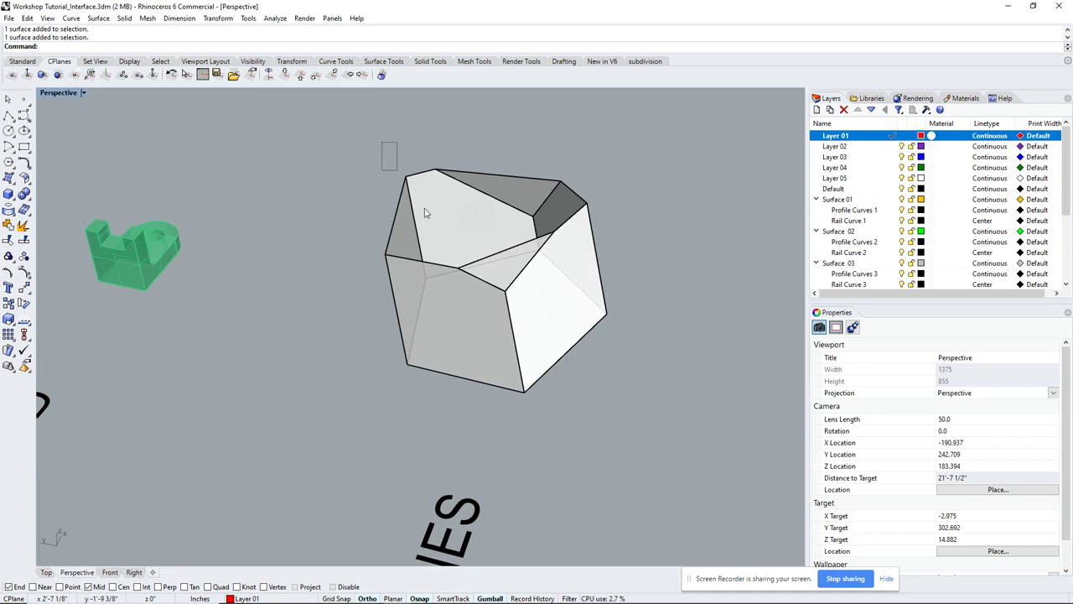
left_click_drag(425, 213, 659, 404)
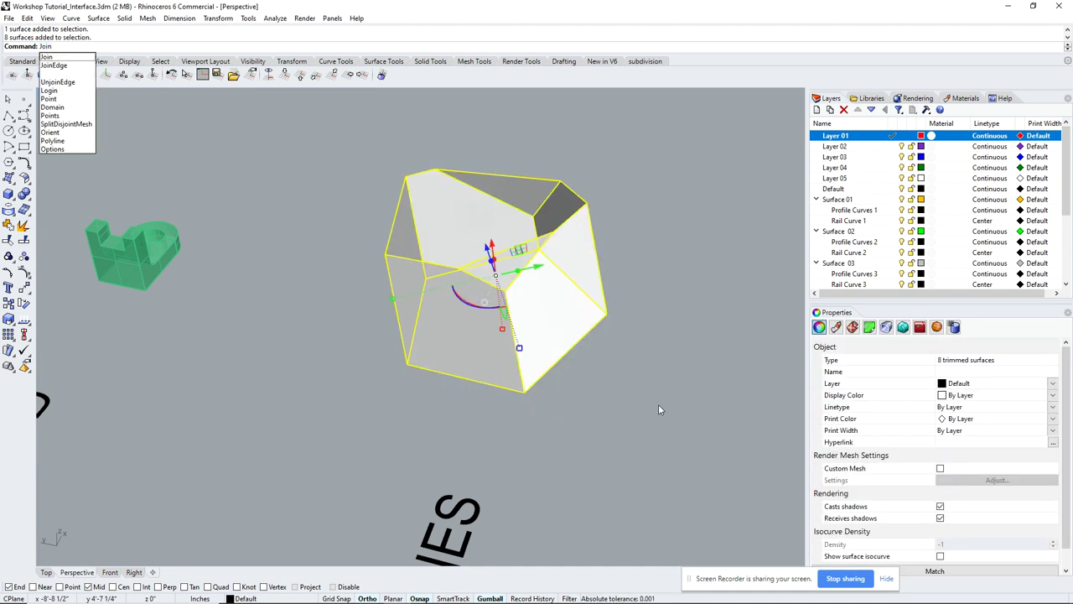
key("Return")
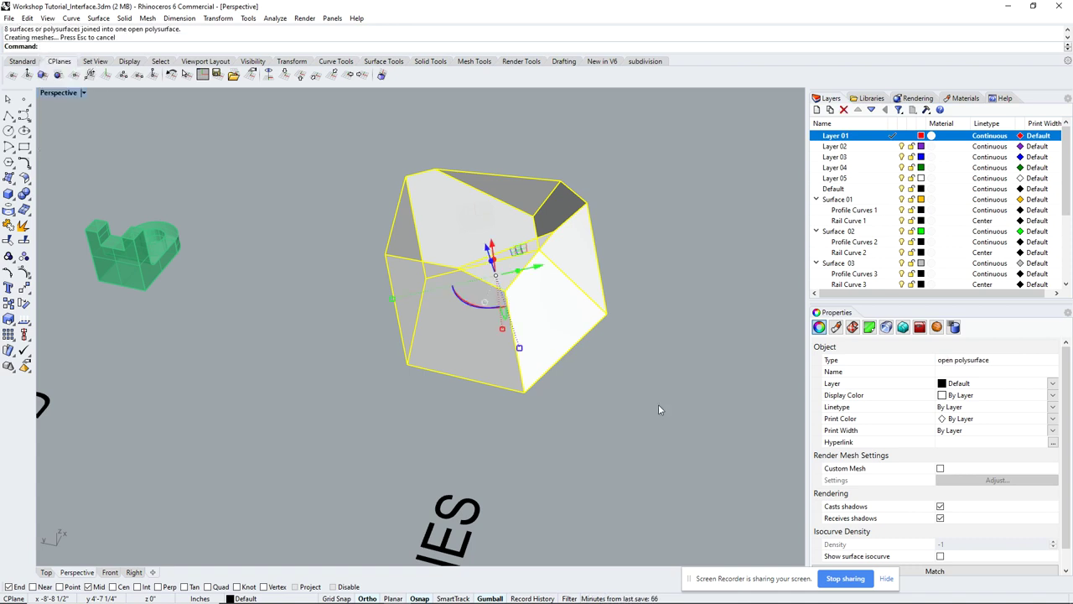
left_click(344, 232)
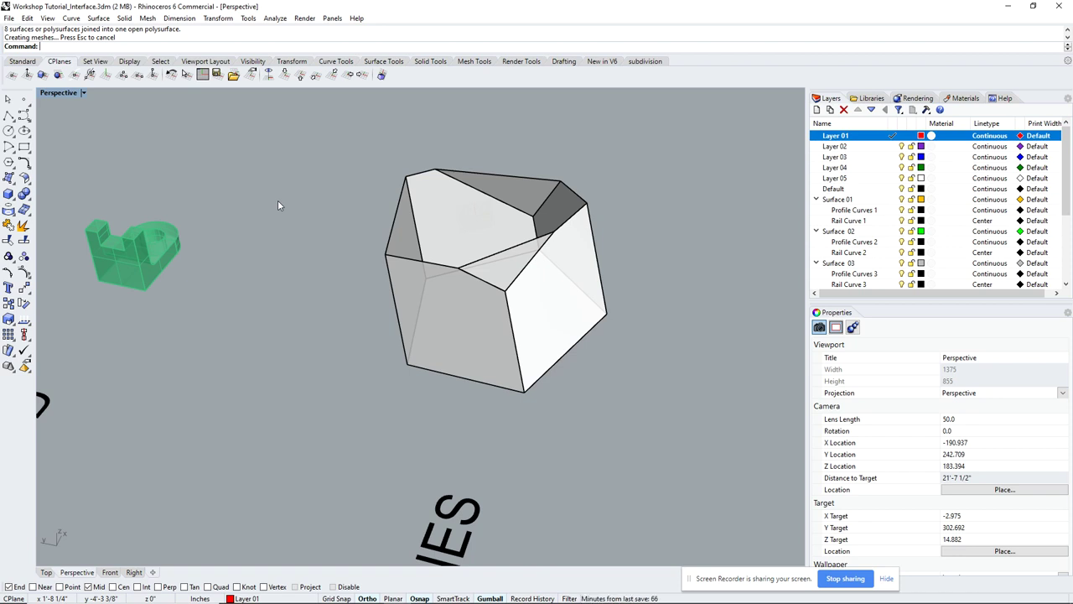
Open the program options and expand the list of display modes in the view settings.
type("etting")
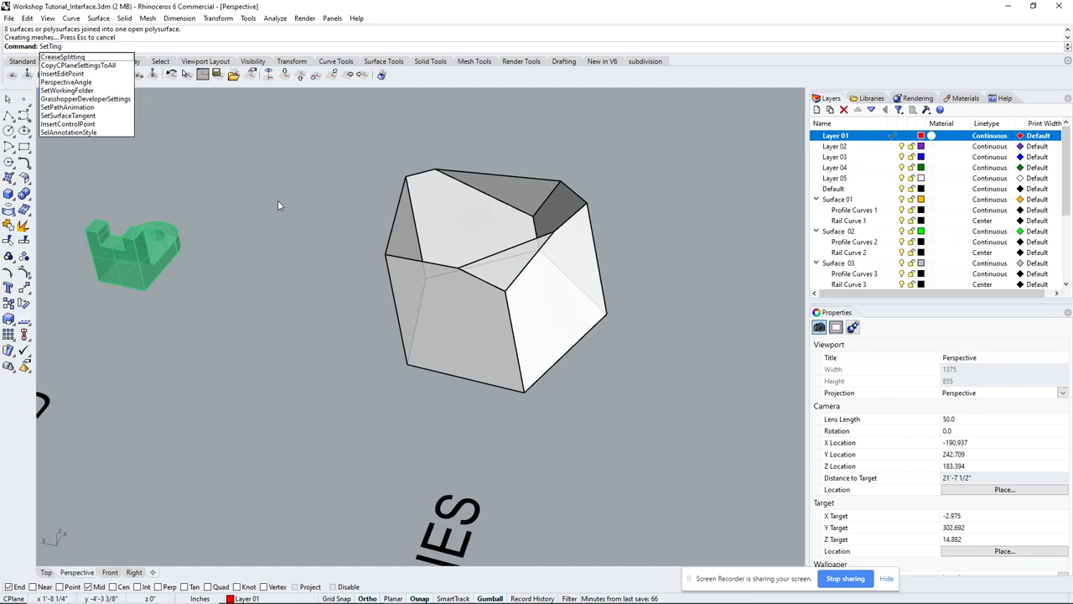
type("s")
key("Return")
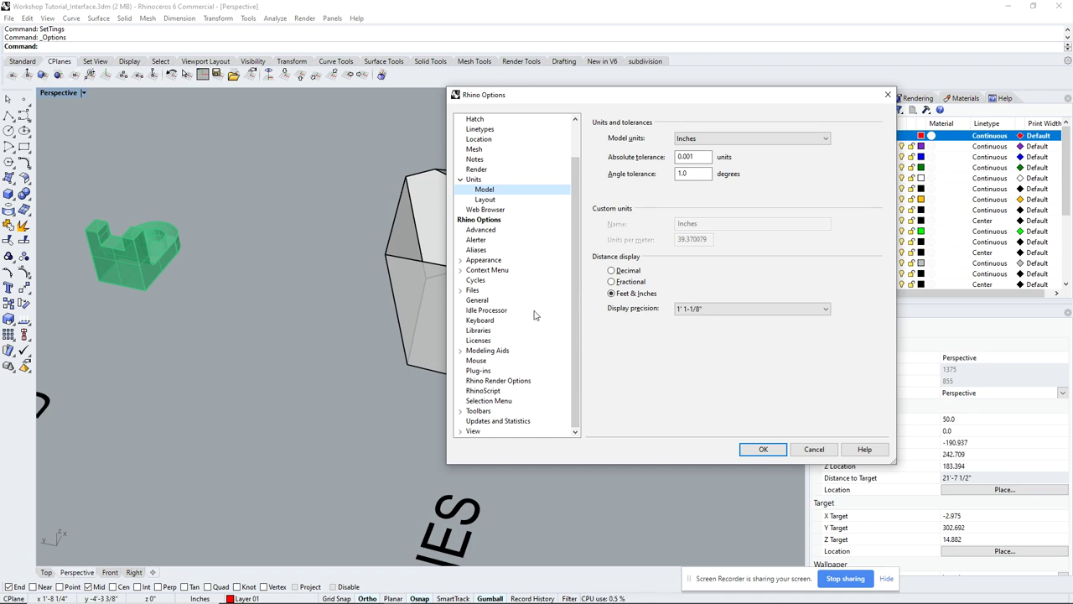
left_click(473, 431)
left_click(460, 431)
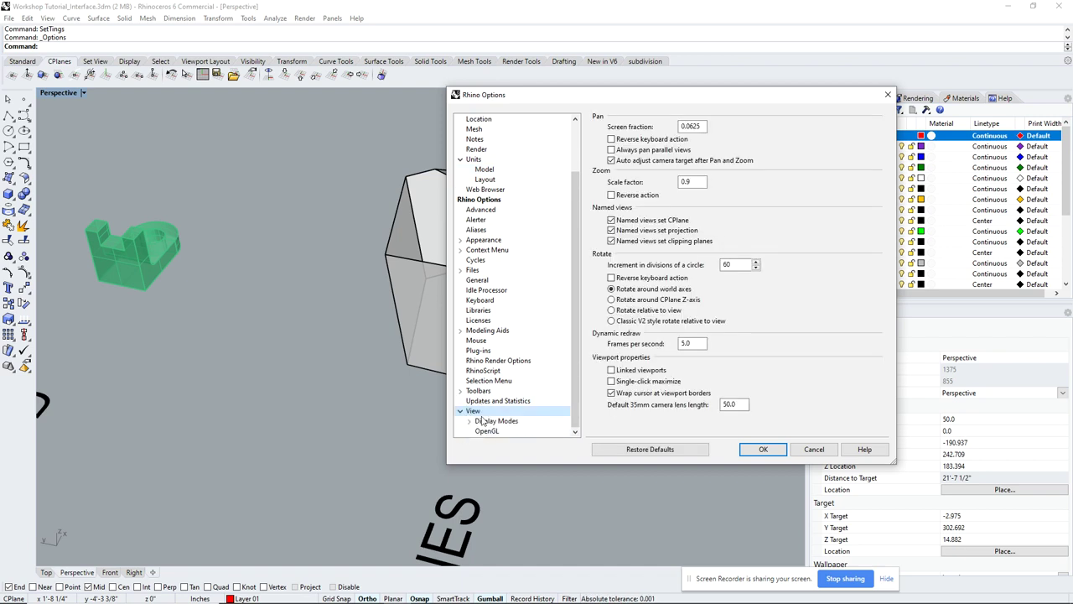
left_click(483, 421)
left_click(470, 421)
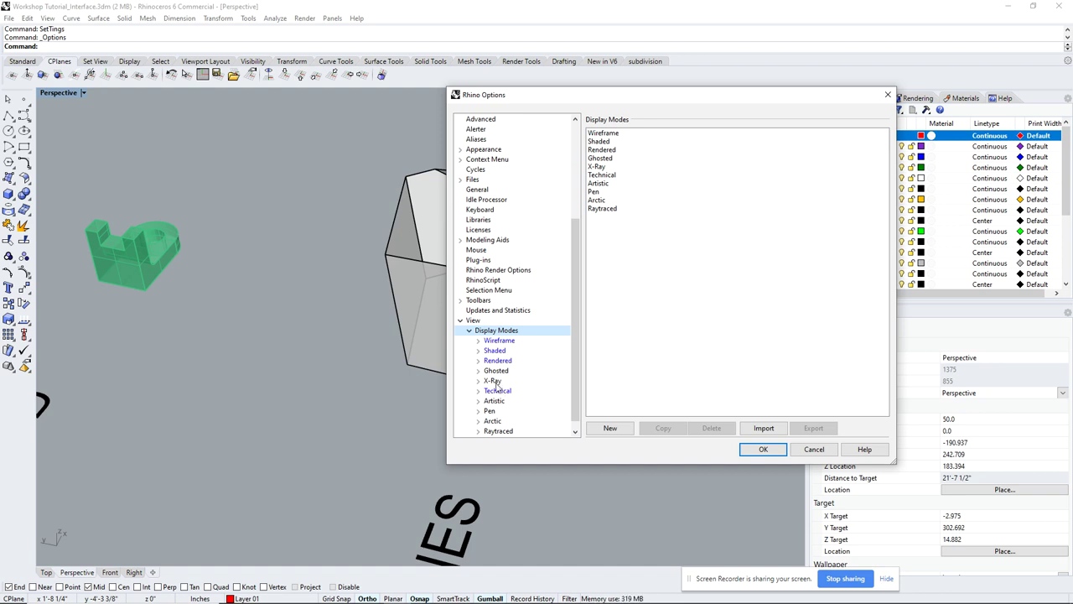
Examine the Shaded display mode's main settings along with its object and surface settings.
left_click(495, 351)
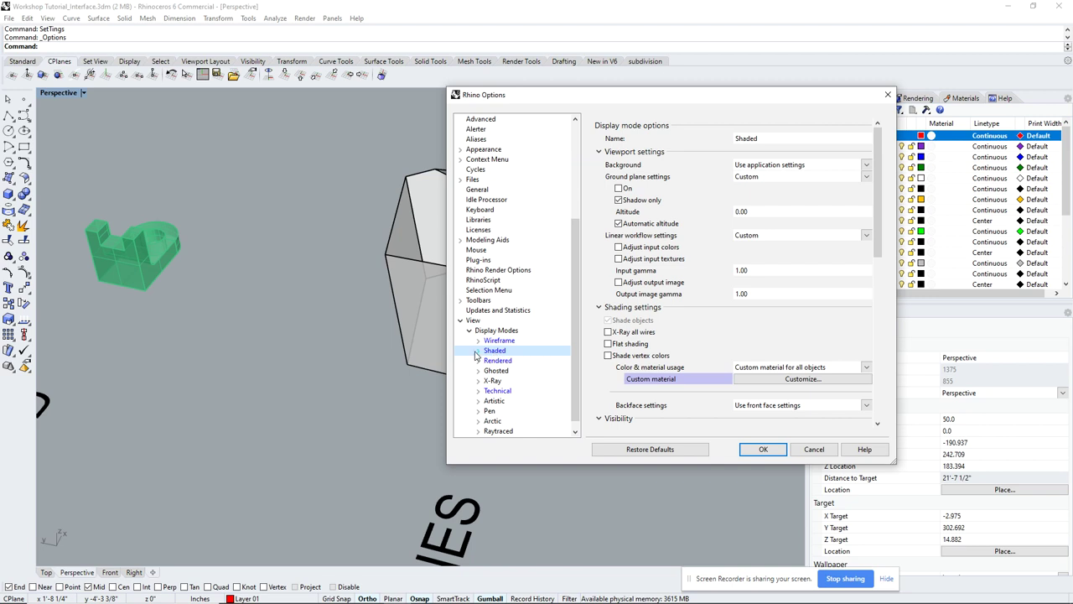
left_click(478, 351)
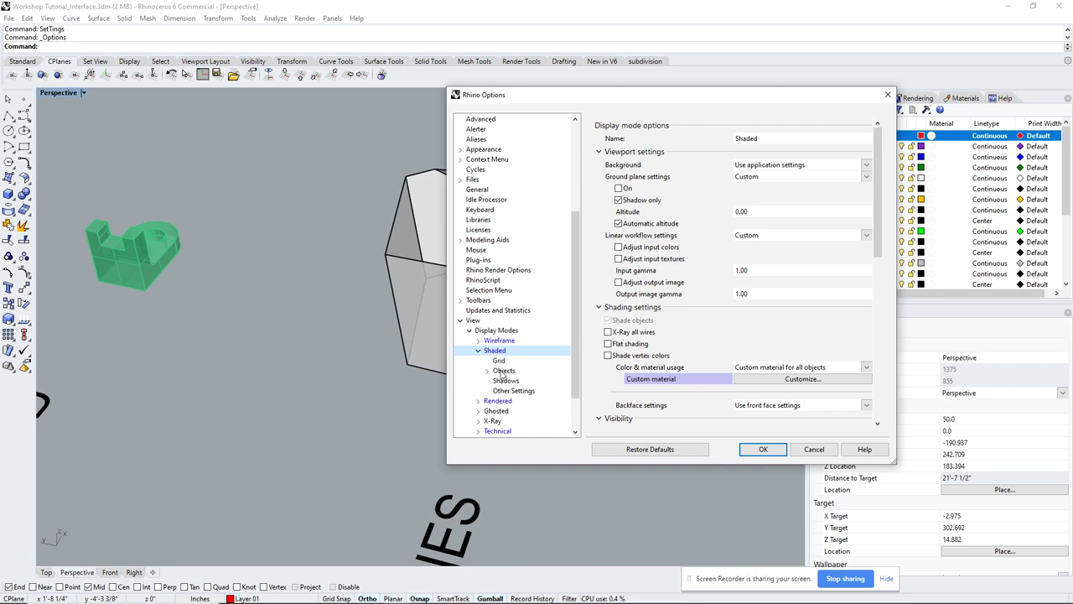
left_click(502, 372)
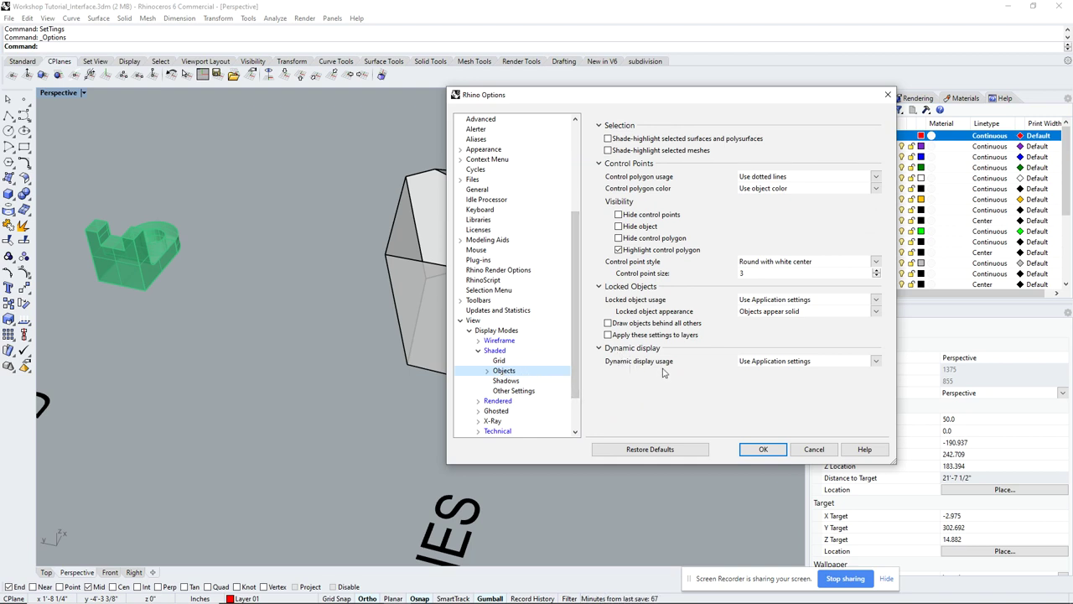
left_click(488, 371)
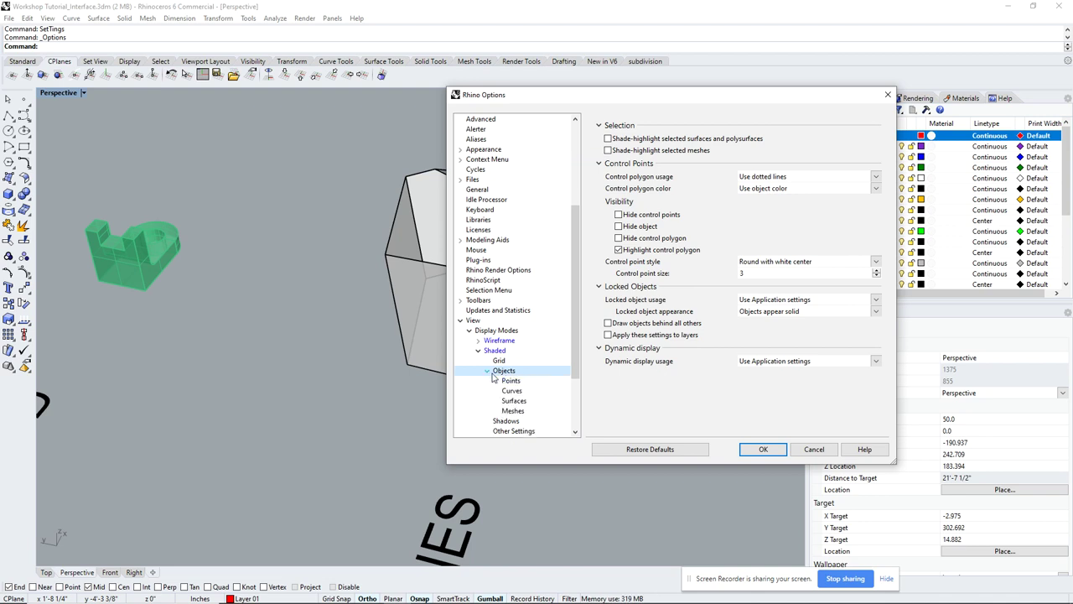
left_click(512, 401)
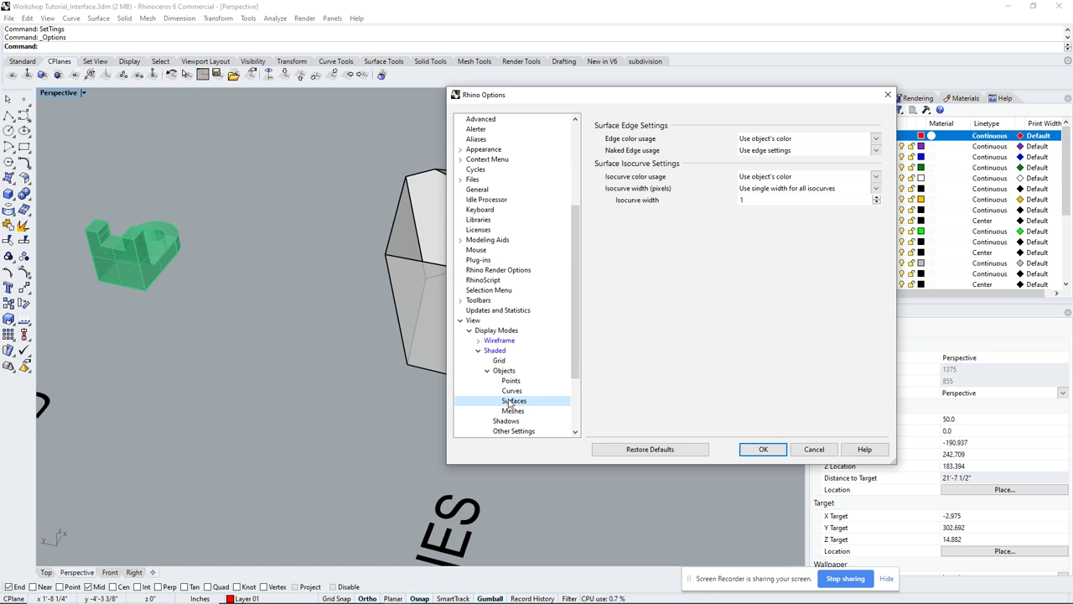
left_click(495, 352)
scroll(681, 285, "down", 3)
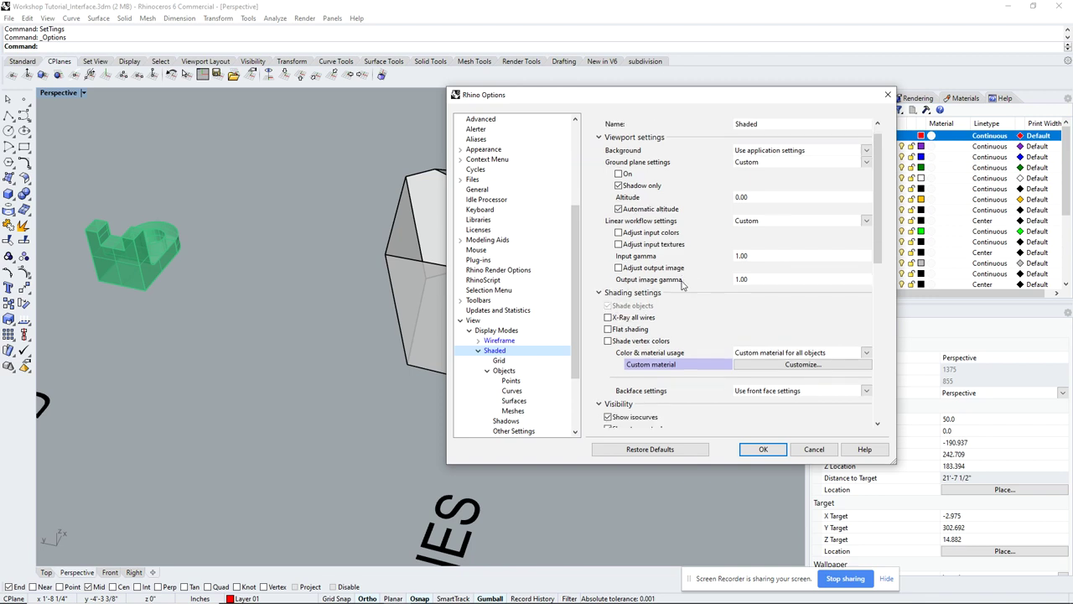
scroll(681, 286, "up", 3)
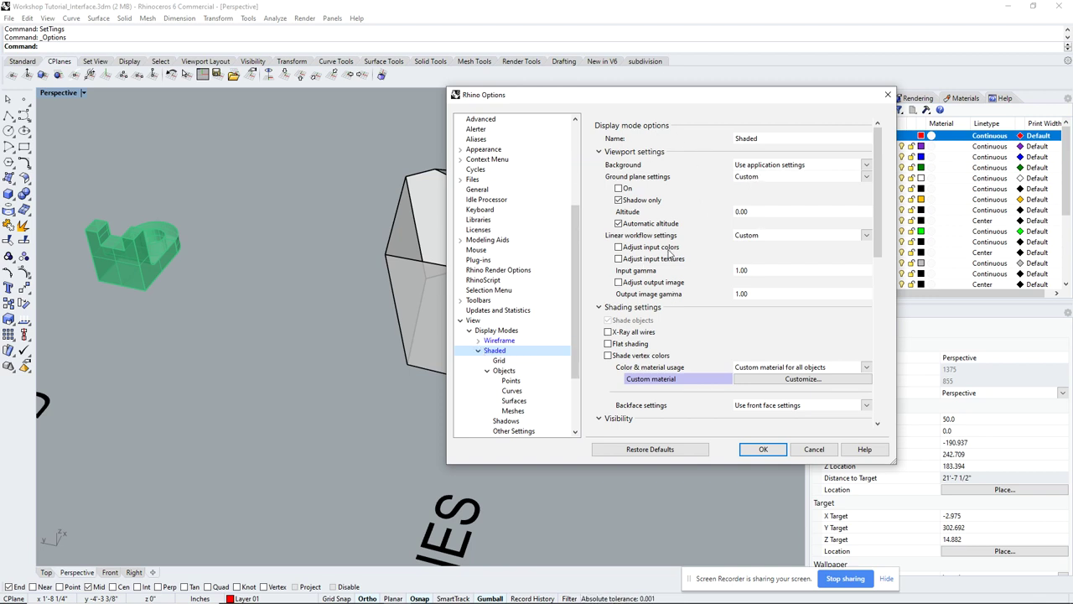
scroll(704, 248, "down", 1)
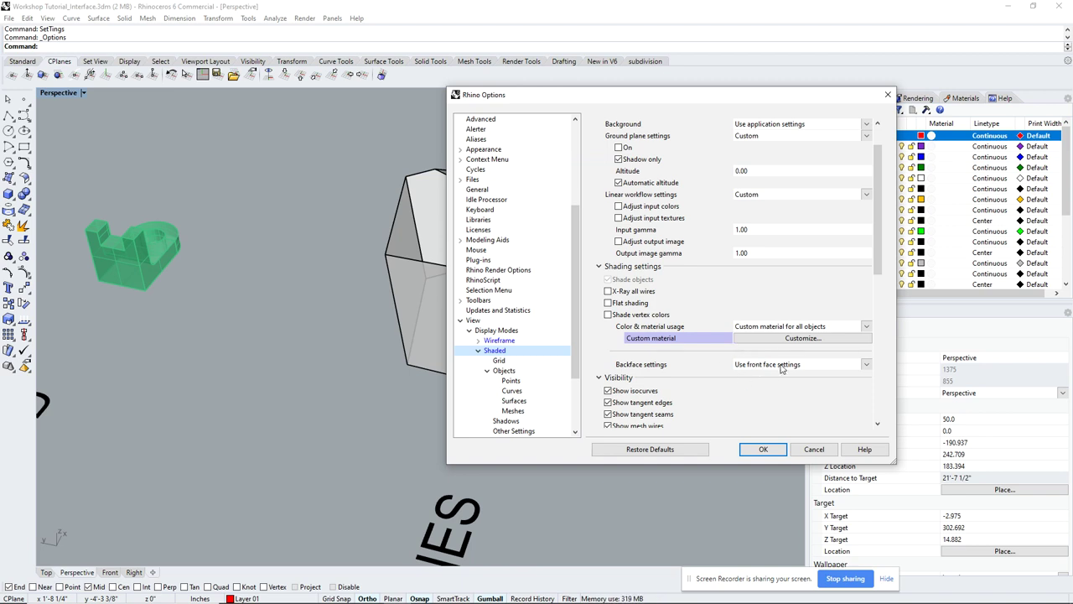
Set the Shaded mode's backfaces to a single color for all backfaces, dark red with RGB 202, 29, 29, and apply the options.
left_click(782, 368)
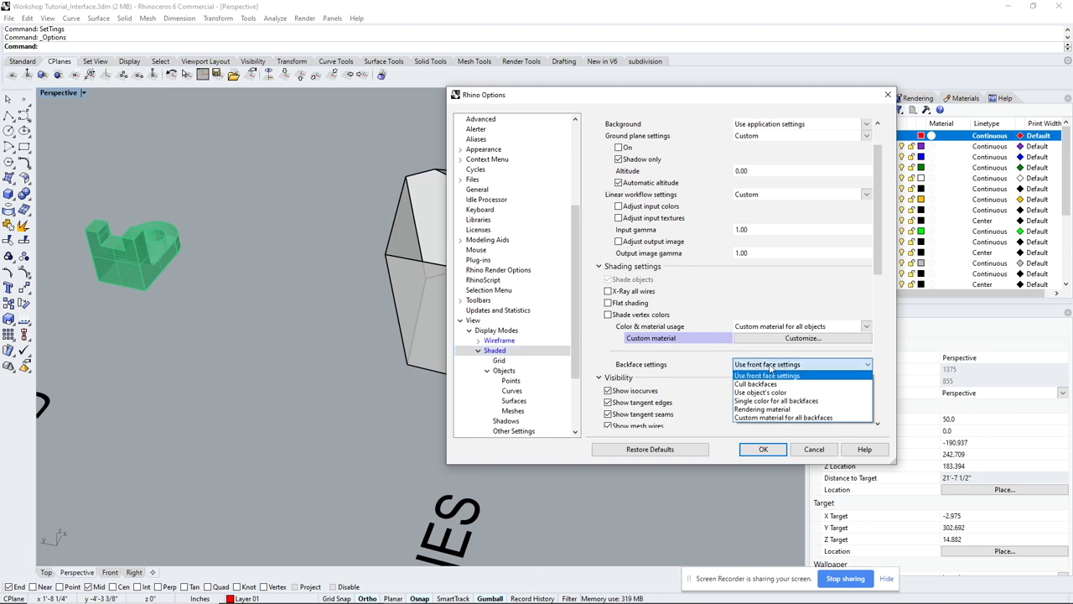
left_click(795, 403)
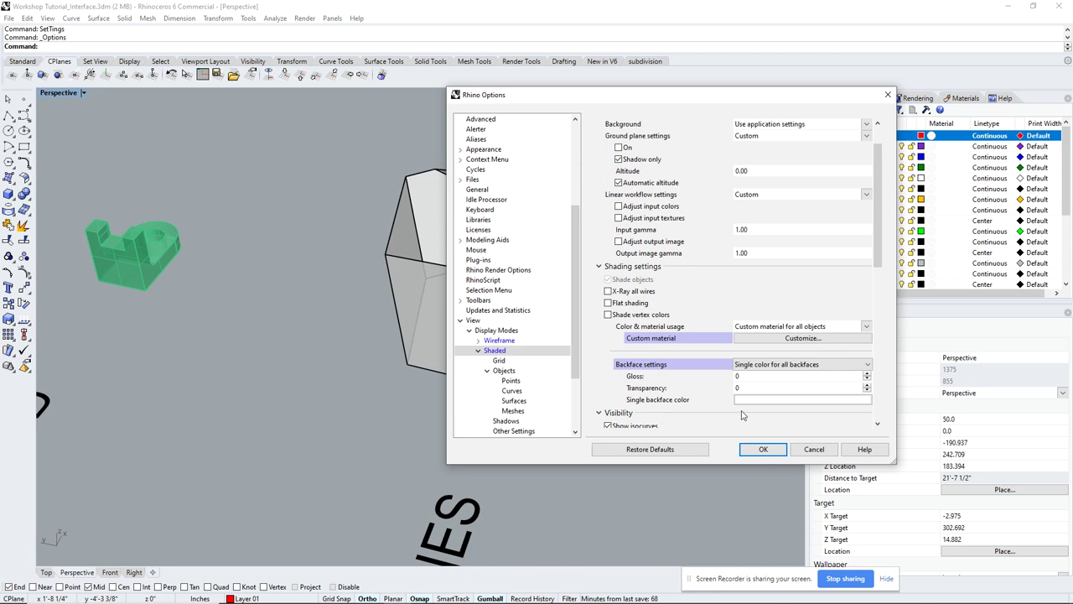
left_click(806, 401)
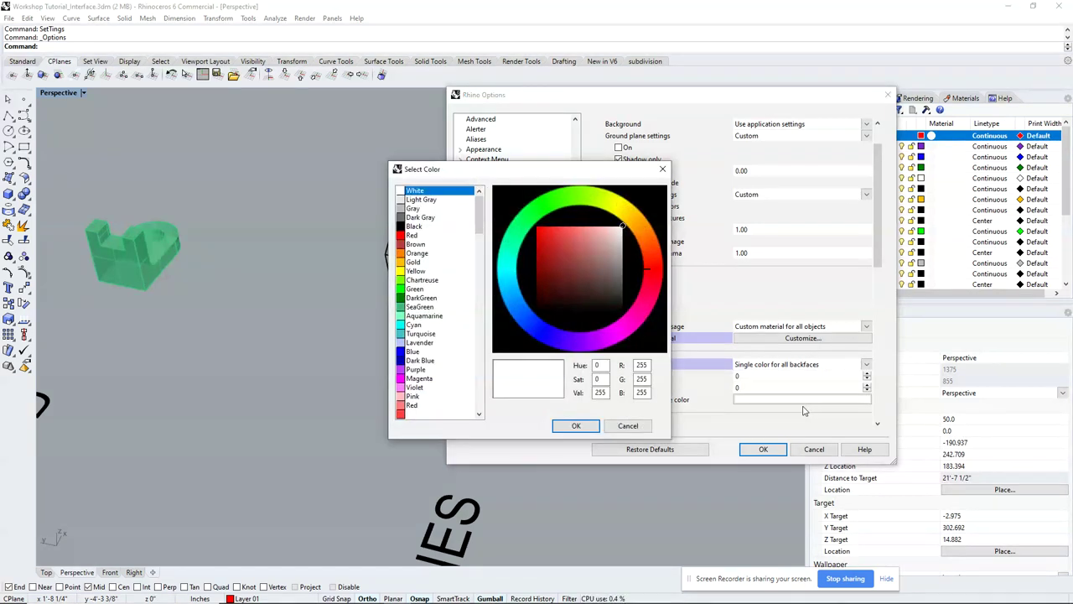
left_click(412, 236)
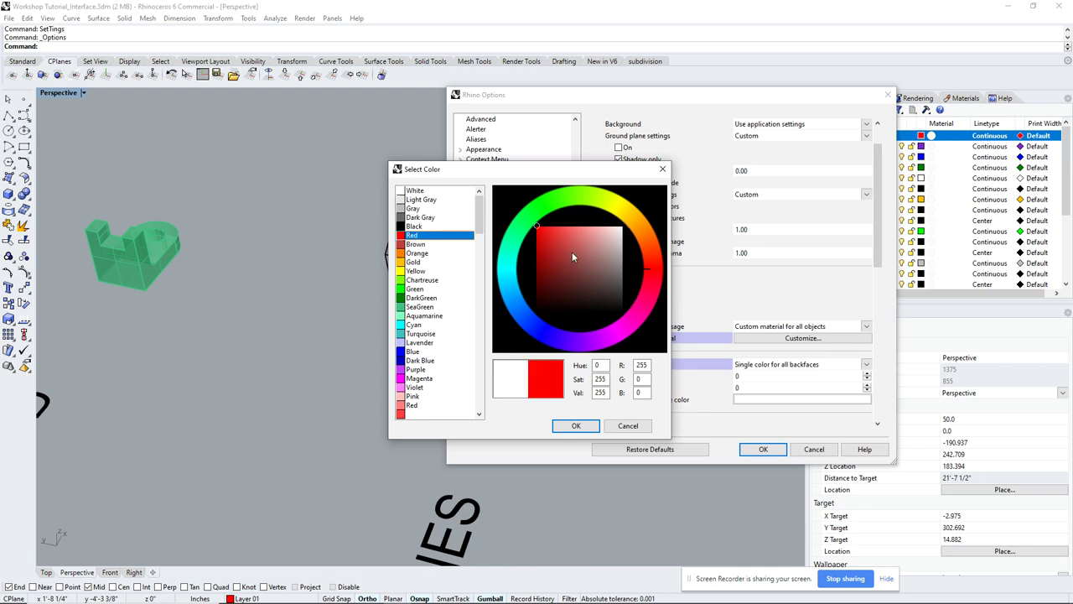
left_click(550, 233)
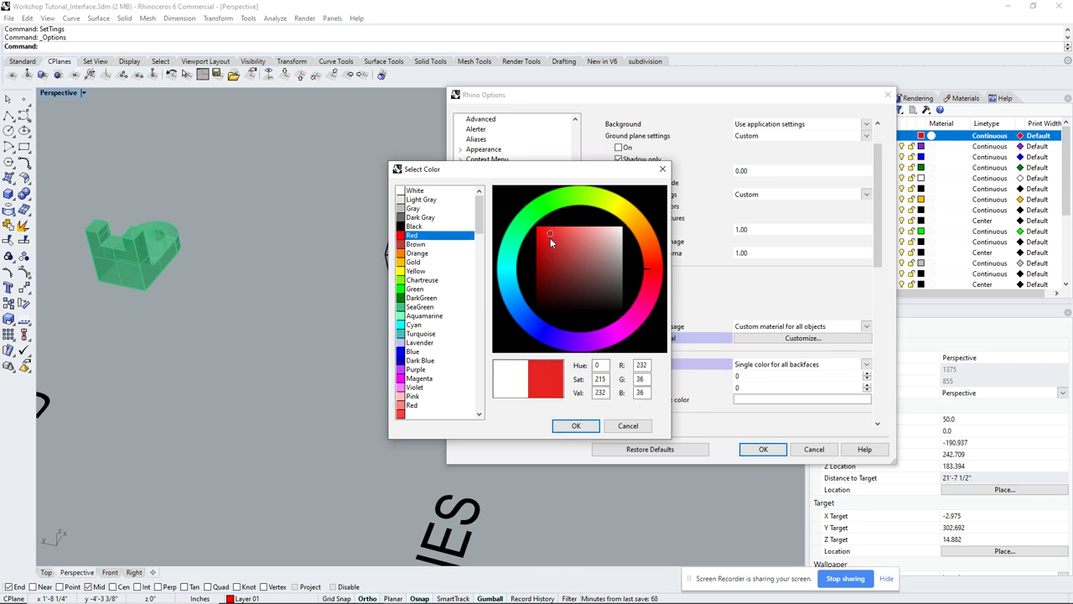
left_click(548, 243)
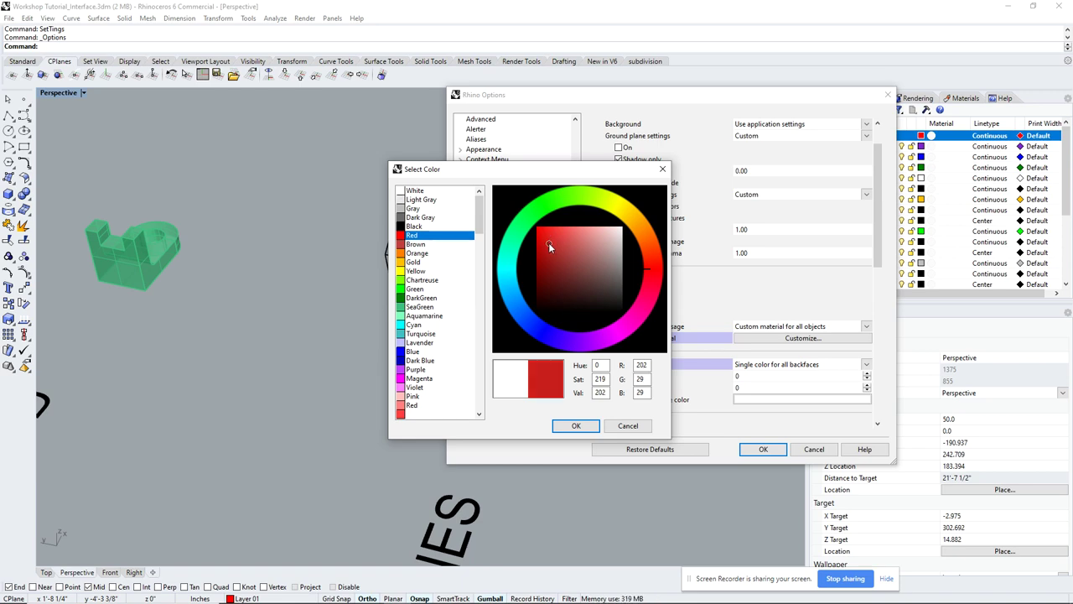
left_click(576, 426)
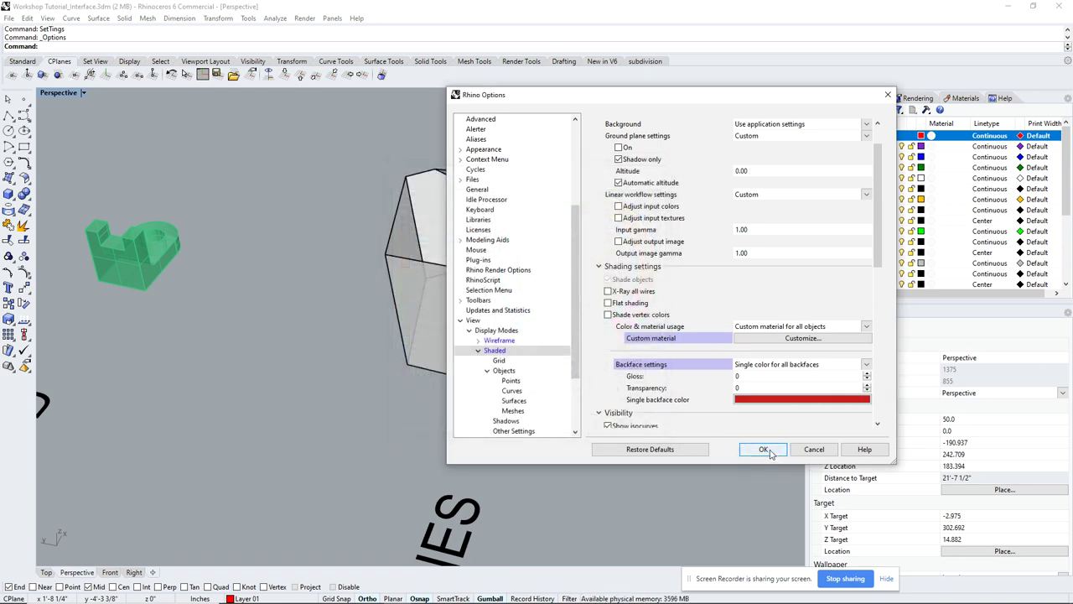
left_click(764, 449)
Set the Perspective viewport's display mode to Shaded.
right_click_drag(637, 277, 528, 266)
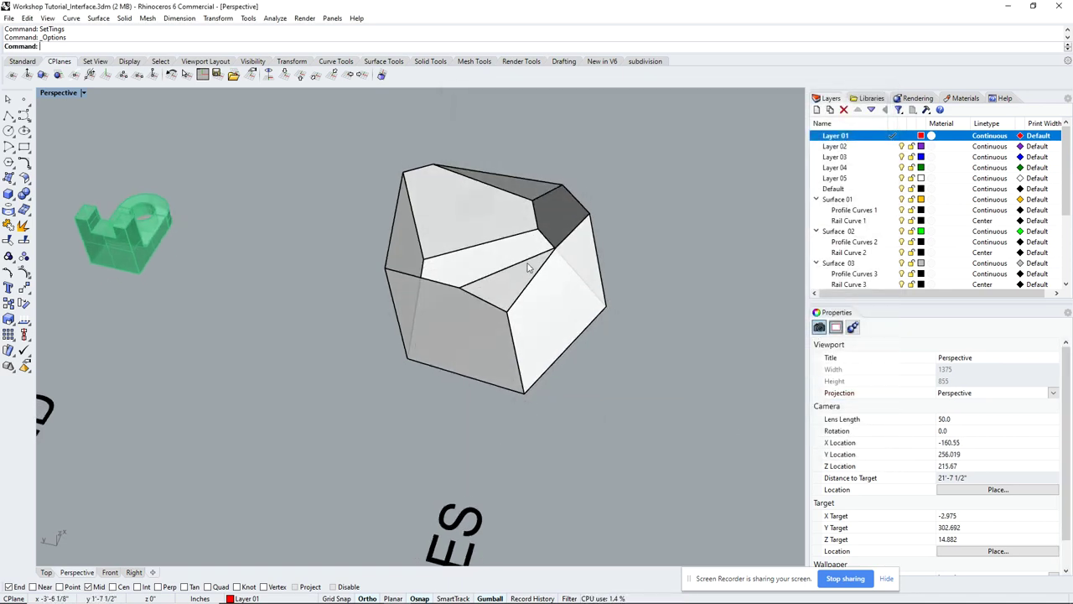
left_click(83, 92)
left_click(69, 124)
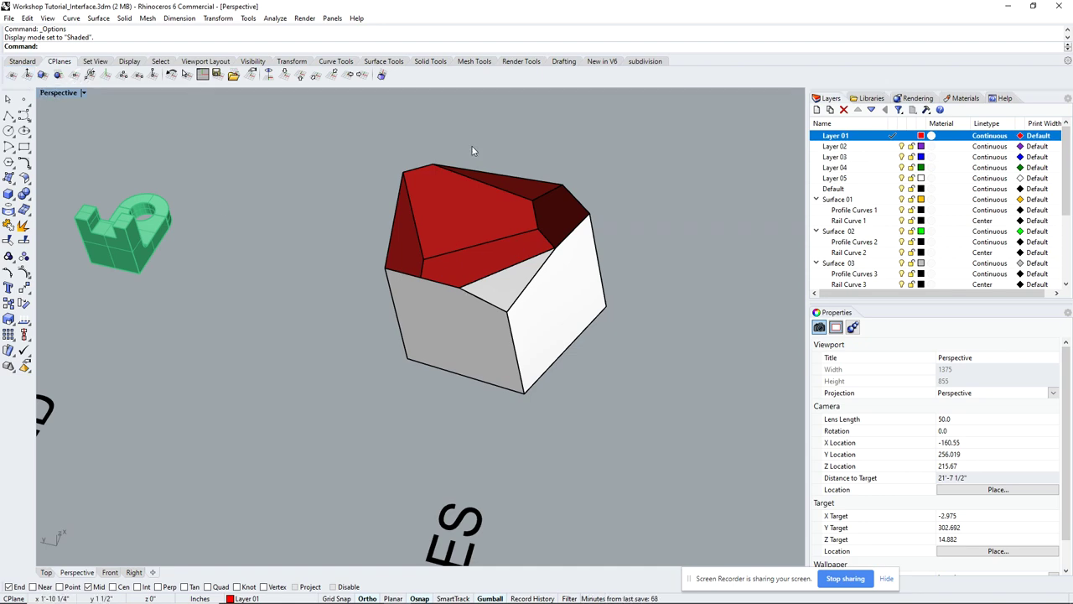
Flip the surface direction of the open polyhedron and clear the selection.
right_click_drag(417, 179, 411, 240)
scroll(513, 336, "up", 3)
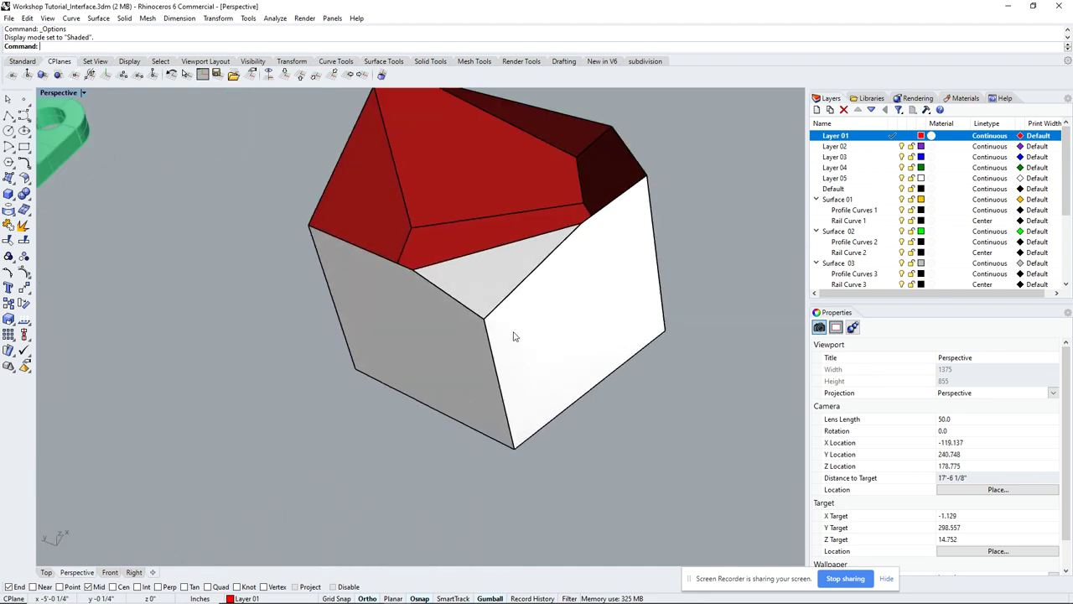
left_click(555, 341)
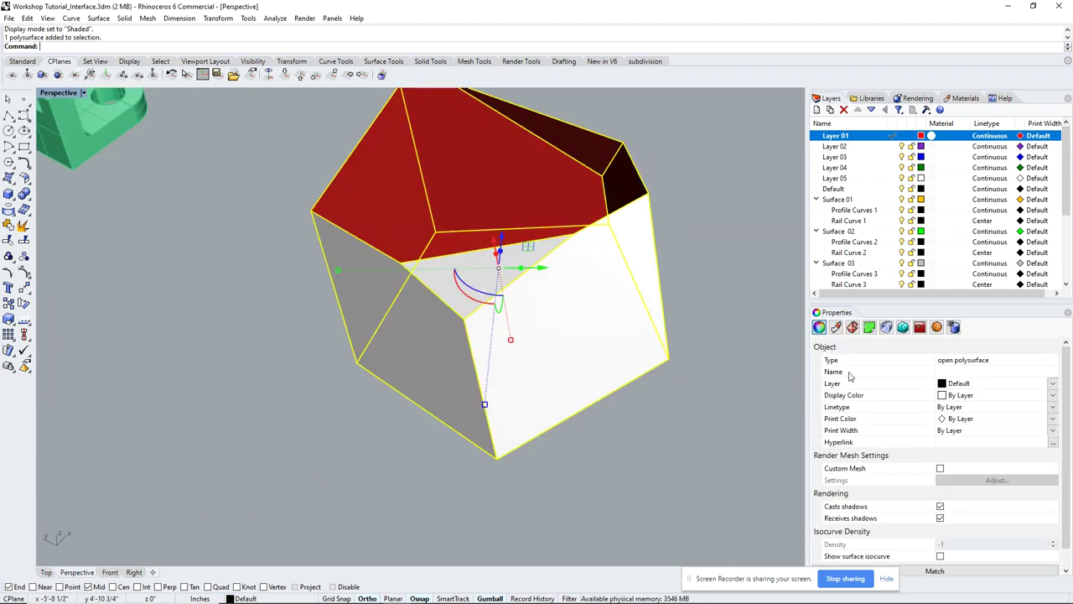
type("Flip")
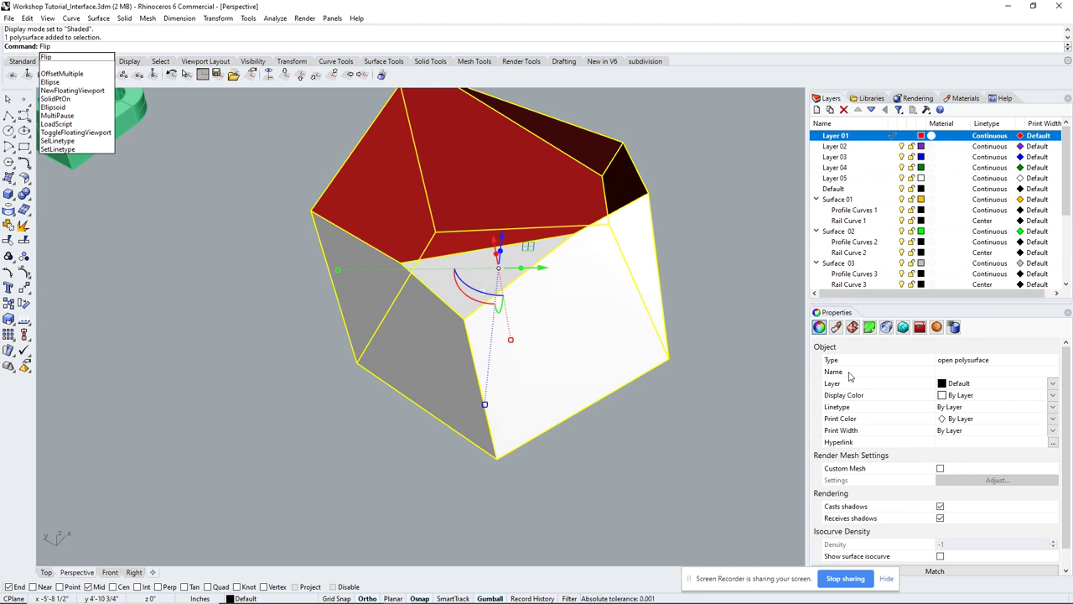
key("Return")
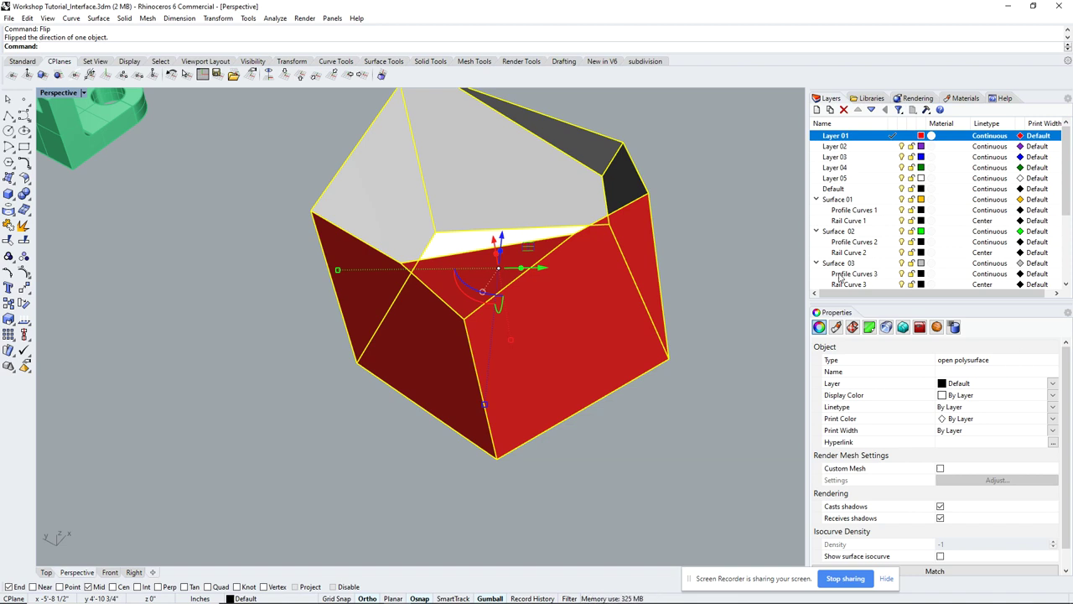
left_click(730, 241)
Flip the open polyhedron's direction back so its backfaces point inward, and deselect it.
right_click_drag(730, 241, 672, 280)
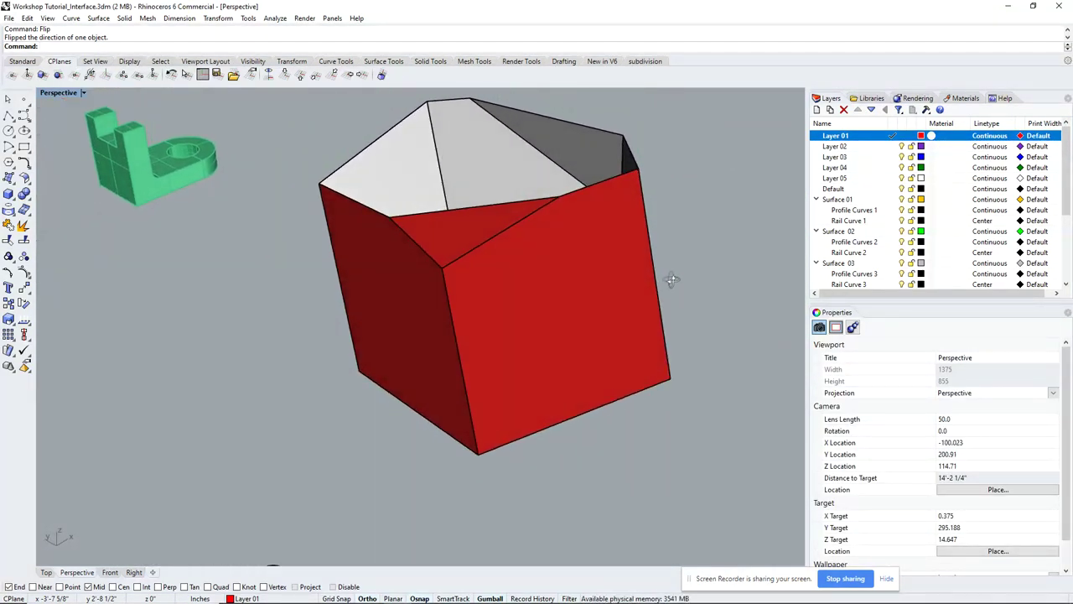
left_click(485, 167)
key("Return")
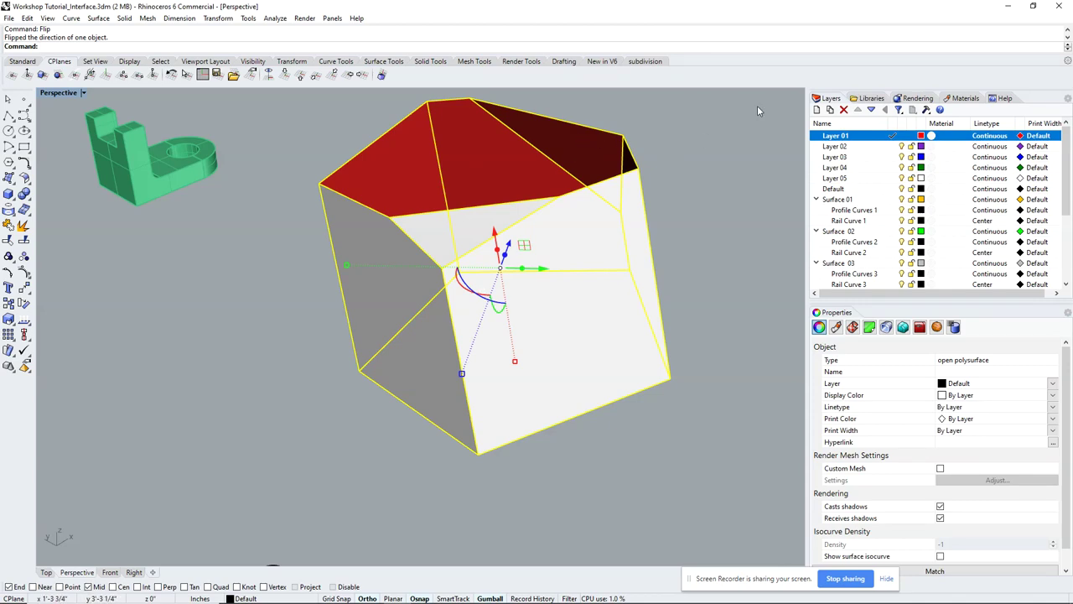
left_click(710, 179)
Explode the open polyhedron into separate surfaces and clear the selection.
scroll(707, 180, "down", 5)
scroll(643, 227, "up", 5)
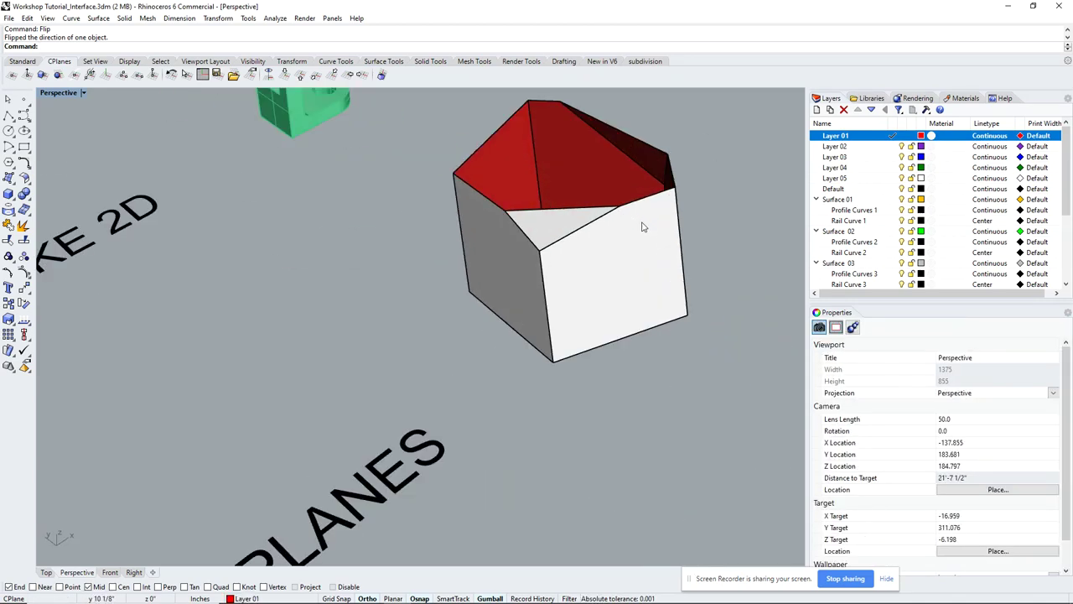
left_click(643, 227)
type("explode")
key("Return")
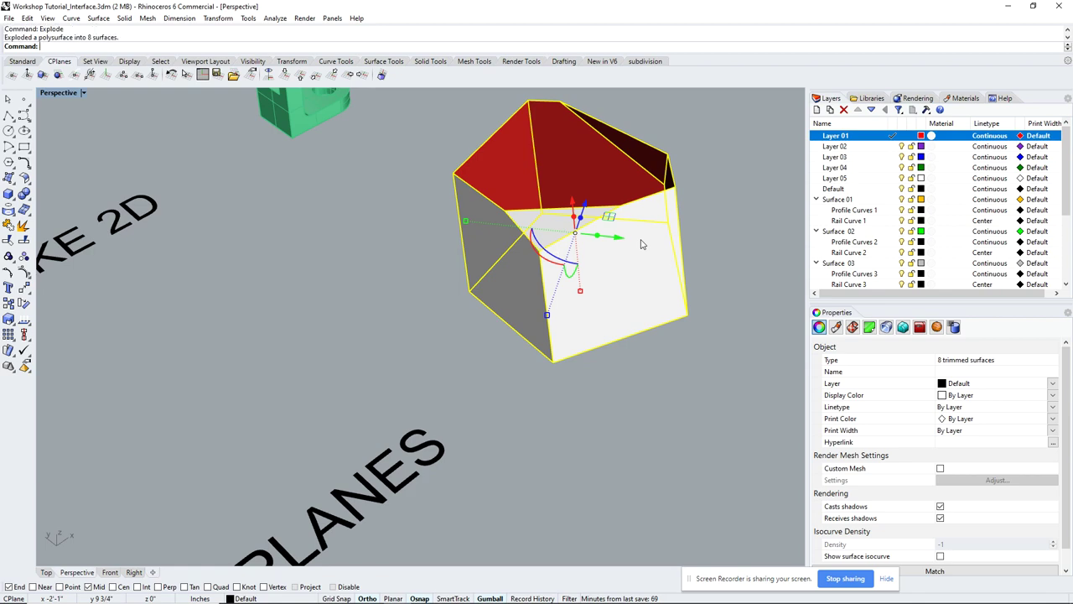
left_click(790, 189)
Flip the direction of only the polyhedron's large front surface and deselect it.
right_click_drag(790, 188, 612, 214)
left_click(602, 215)
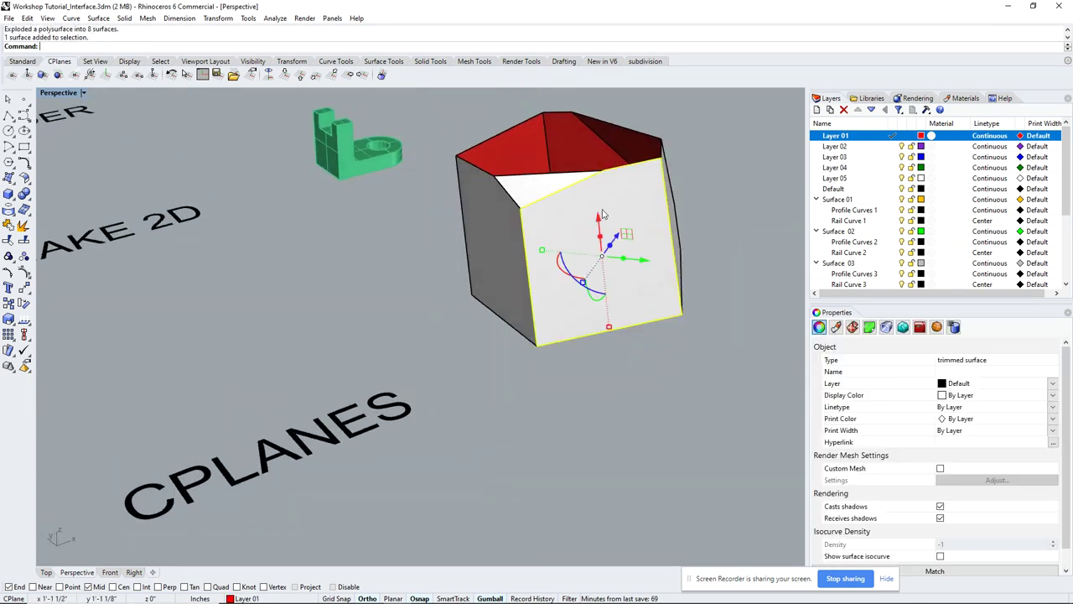
type("Flip")
key("Return")
left_click(752, 209)
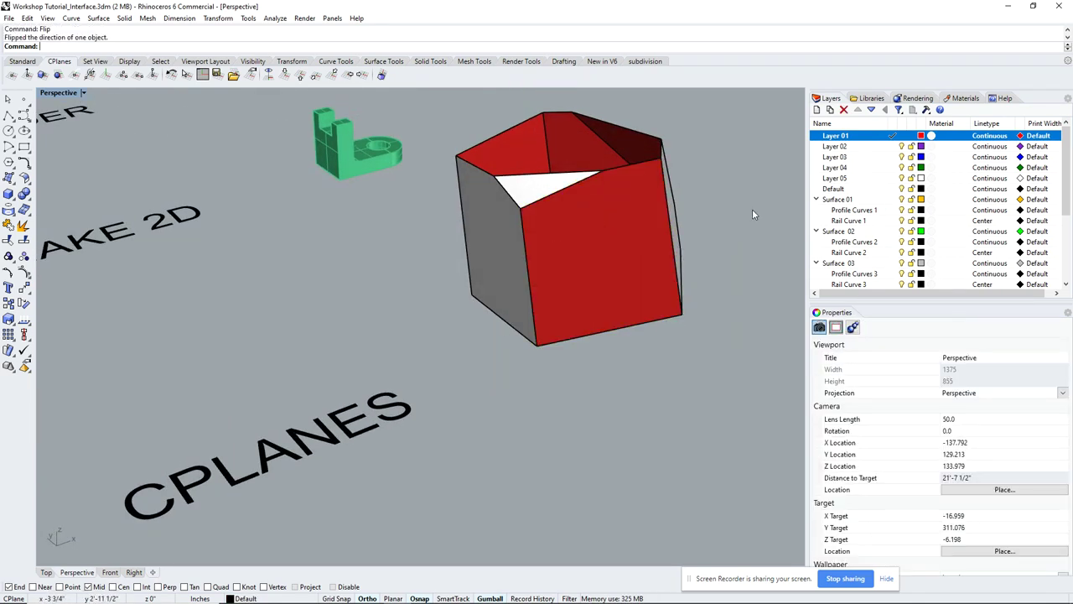
Select all eight polyhedron surfaces, join them into one open polysurface and clear the selection.
right_click_drag(752, 208, 704, 355)
left_click(621, 260)
left_click(628, 307)
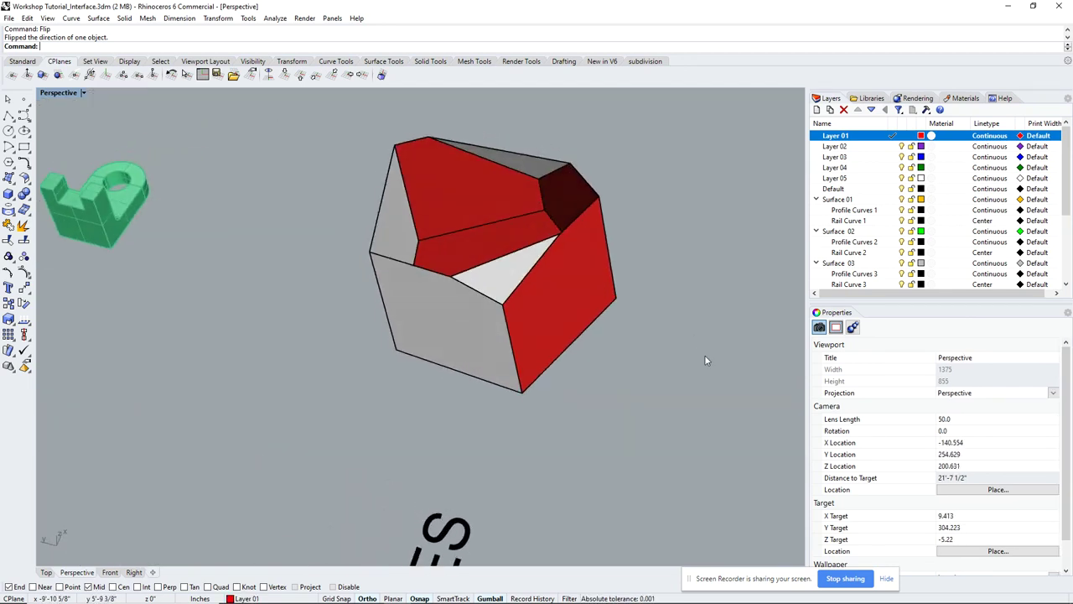
left_click_drag(623, 122, 340, 397)
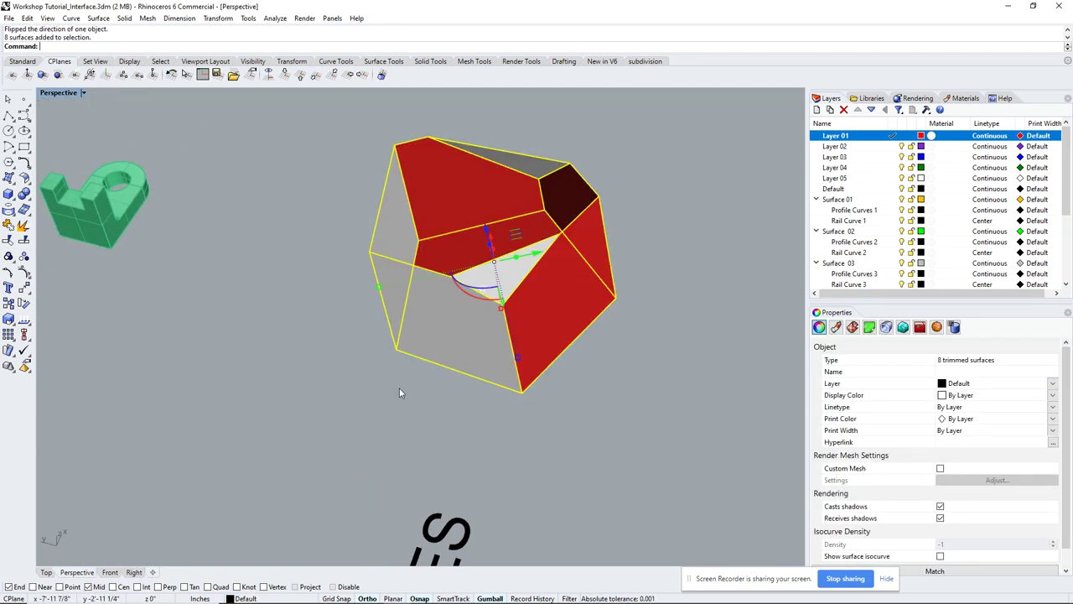
type("Join")
key("Return")
left_click(395, 460)
right_click_drag(395, 460, 547, 365)
scroll(548, 366, "up", 2)
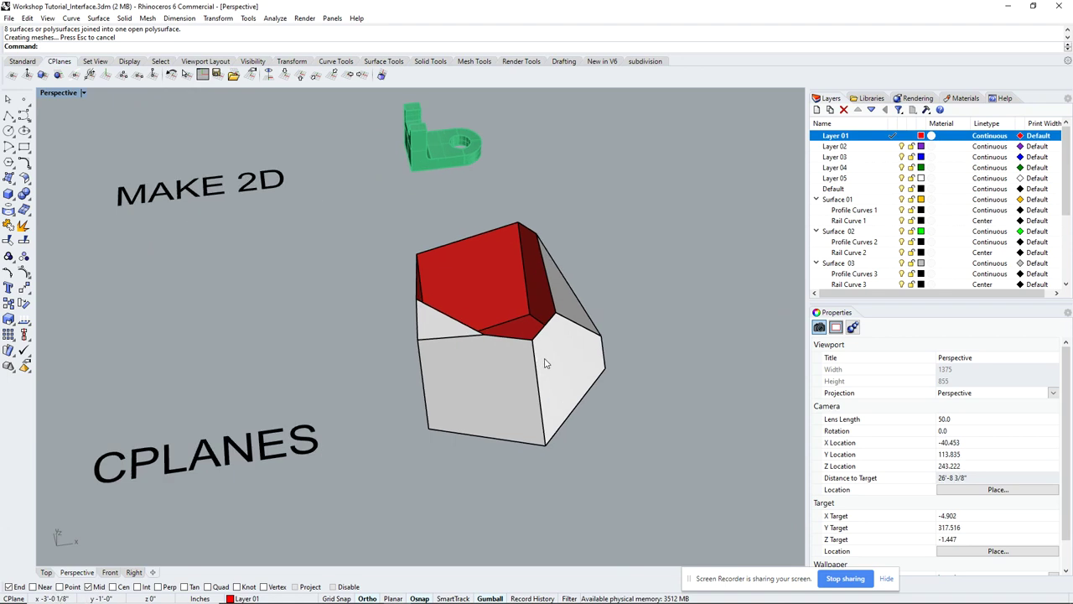
mouse_move(326, 600)
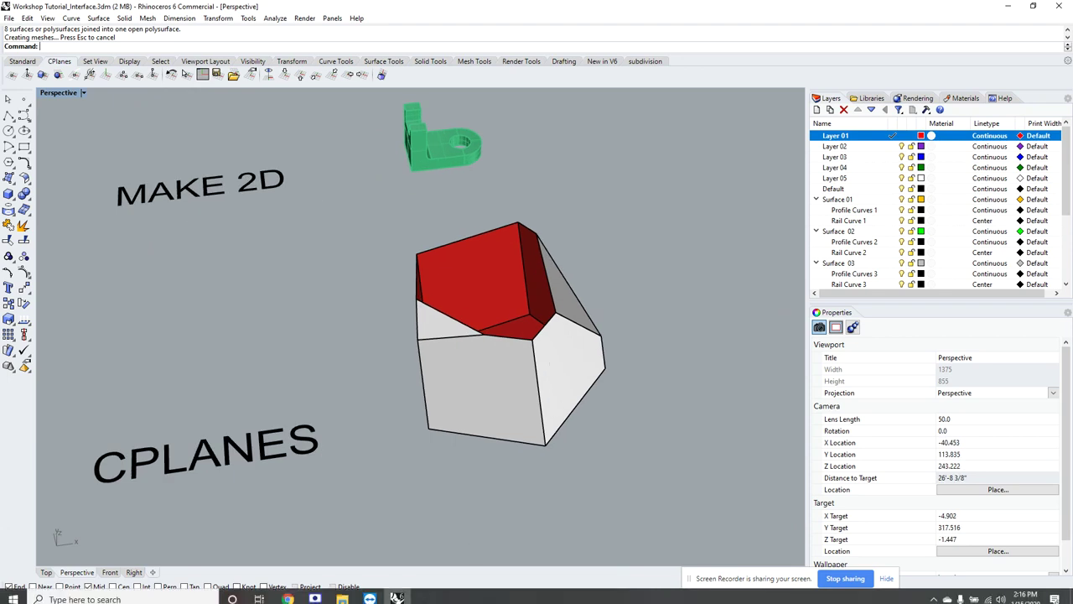
left_click(315, 593)
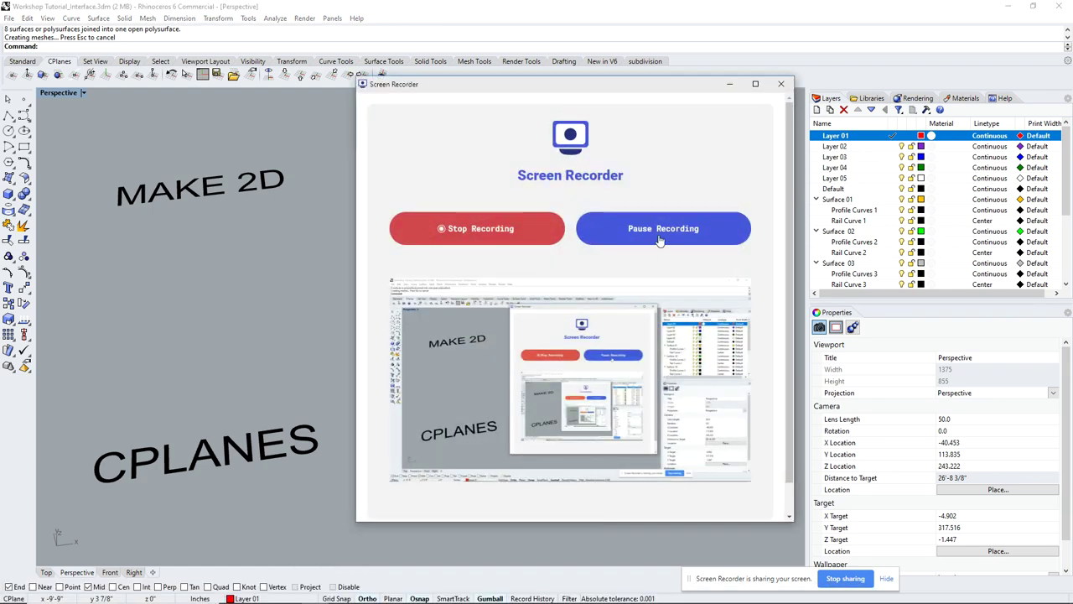
left_click(730, 84)
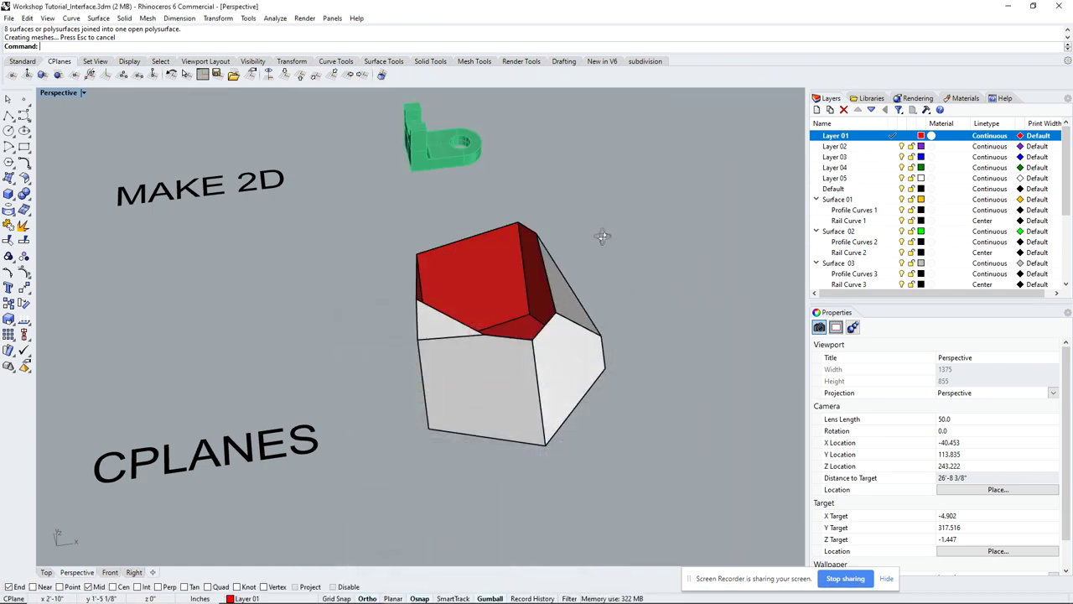
mouse_move(602, 237)
right_mouse_down()
mouse_move(565, 252)
mouse_move(603, 246)
right_mouse_up()
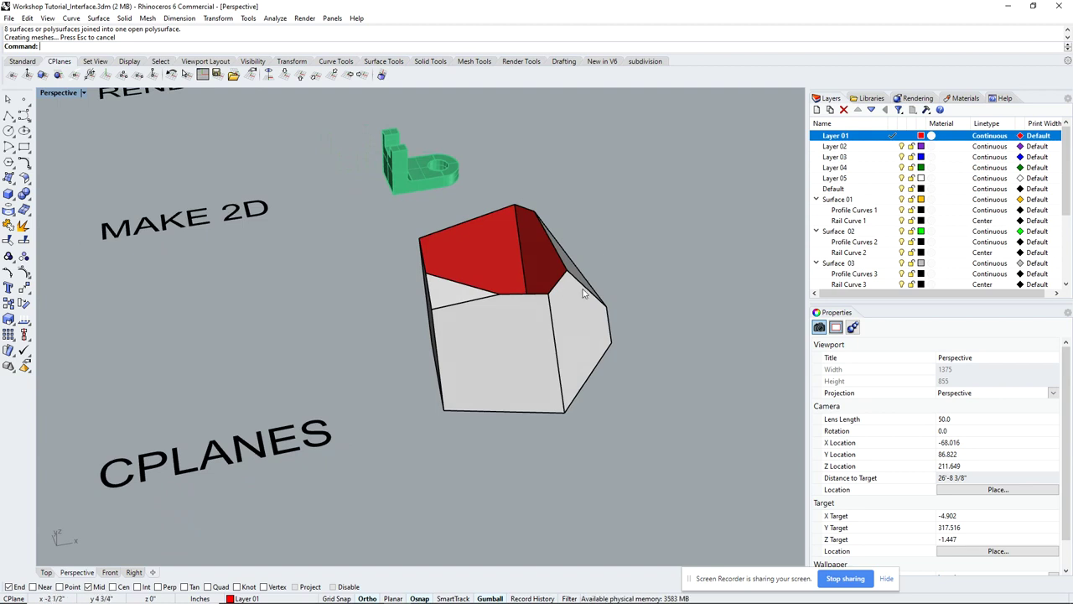
scroll(507, 277, "up", 2)
right_click_drag(509, 281, 500, 300)
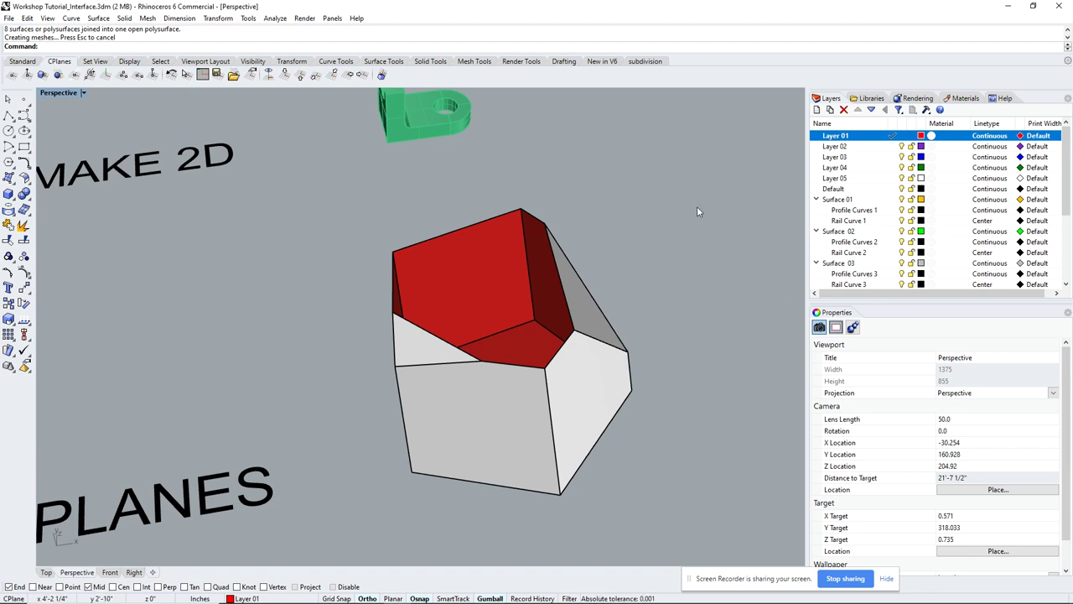
Cap the open polyhedron into a closed solid polysurface and deselect it.
right_click_drag(697, 206, 672, 245)
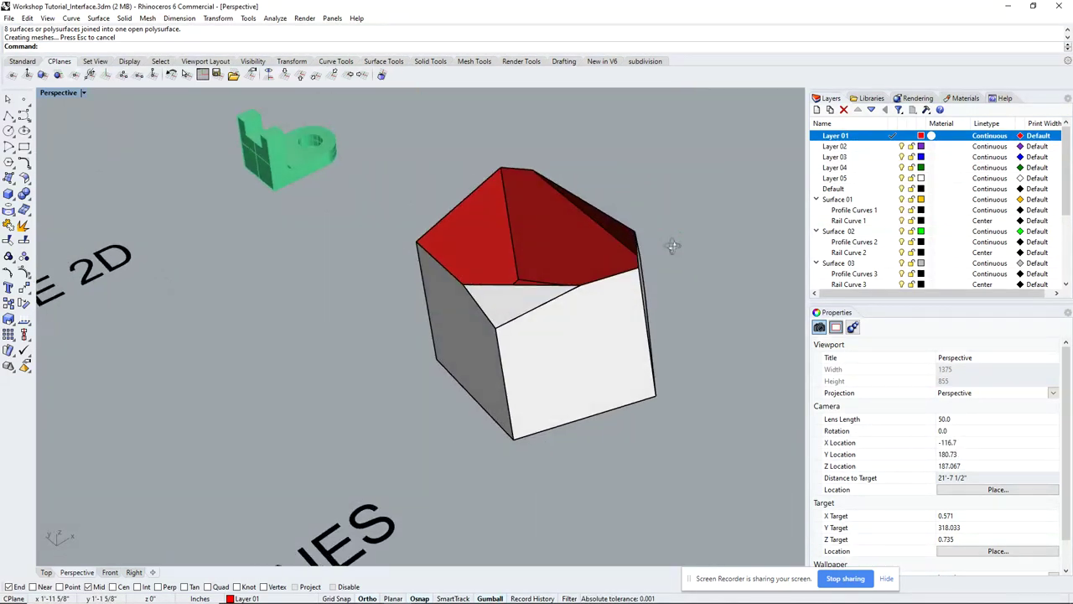
right_click_drag(587, 248, 562, 269)
left_click(552, 288)
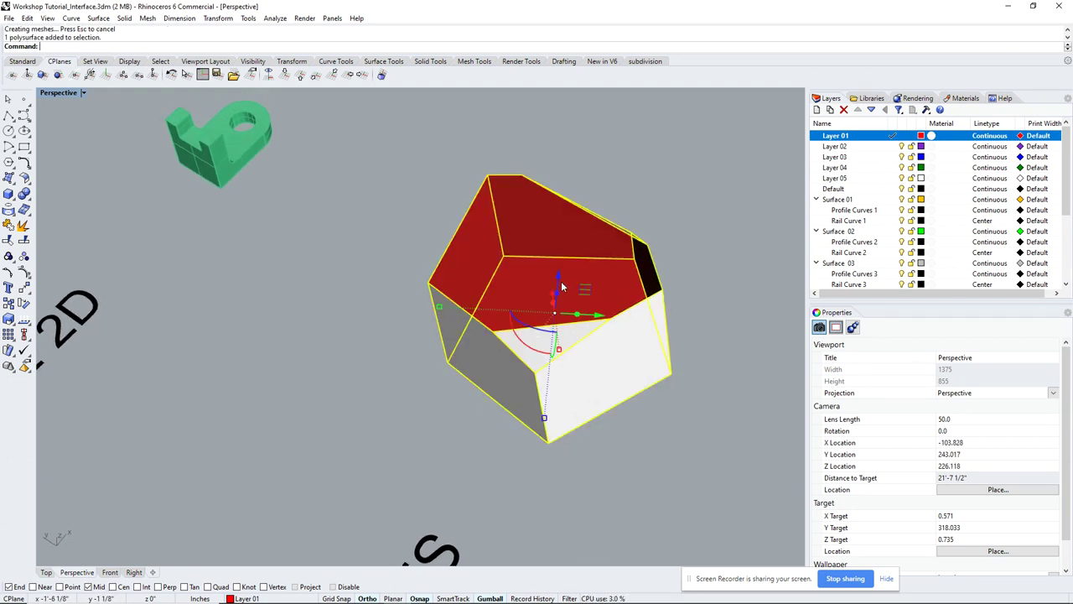
type("Cap")
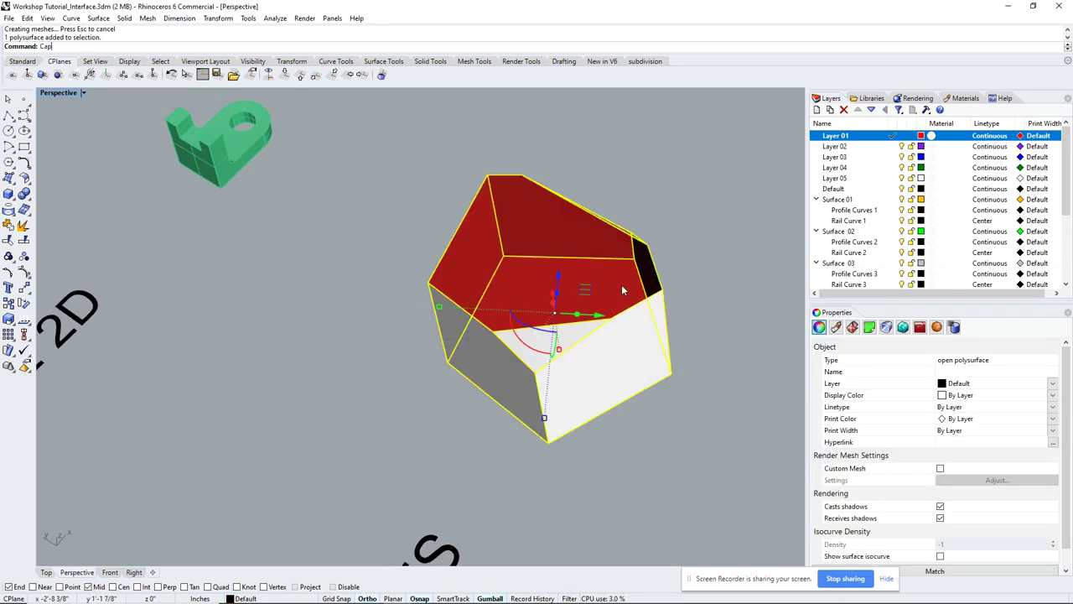
key("Return")
right_click_drag(613, 382, 552, 327)
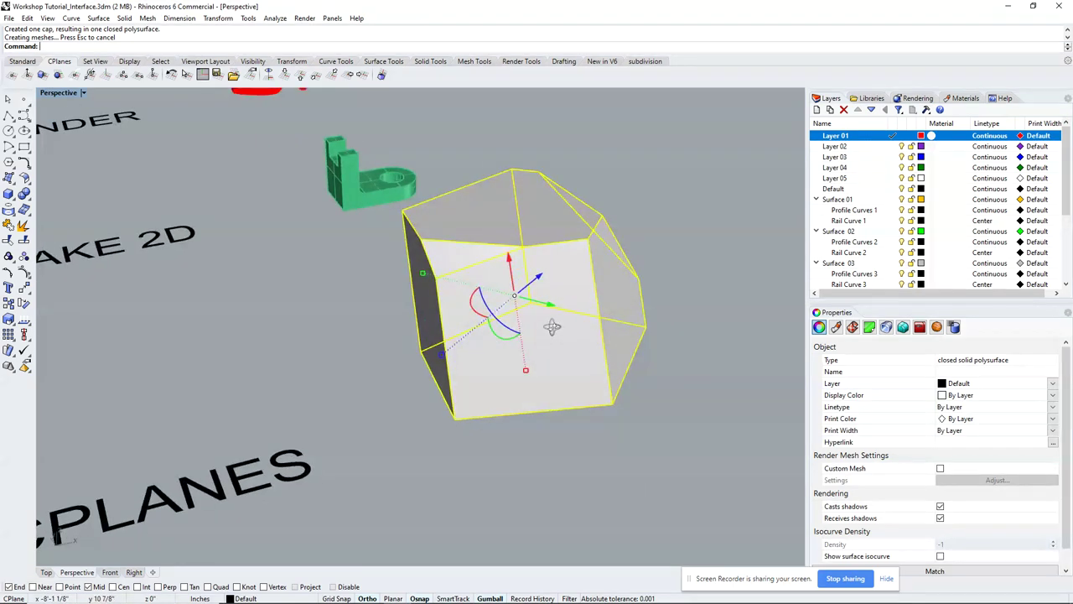
left_click(673, 396)
Explode the closed polyhedron into separate surfaces.
left_click(579, 329)
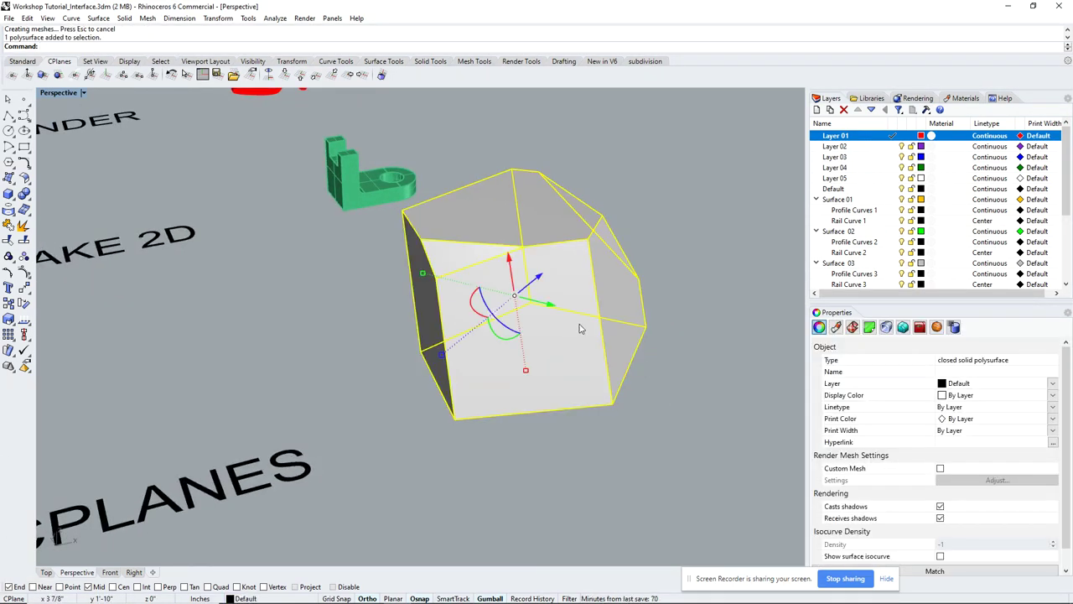
type("Explode")
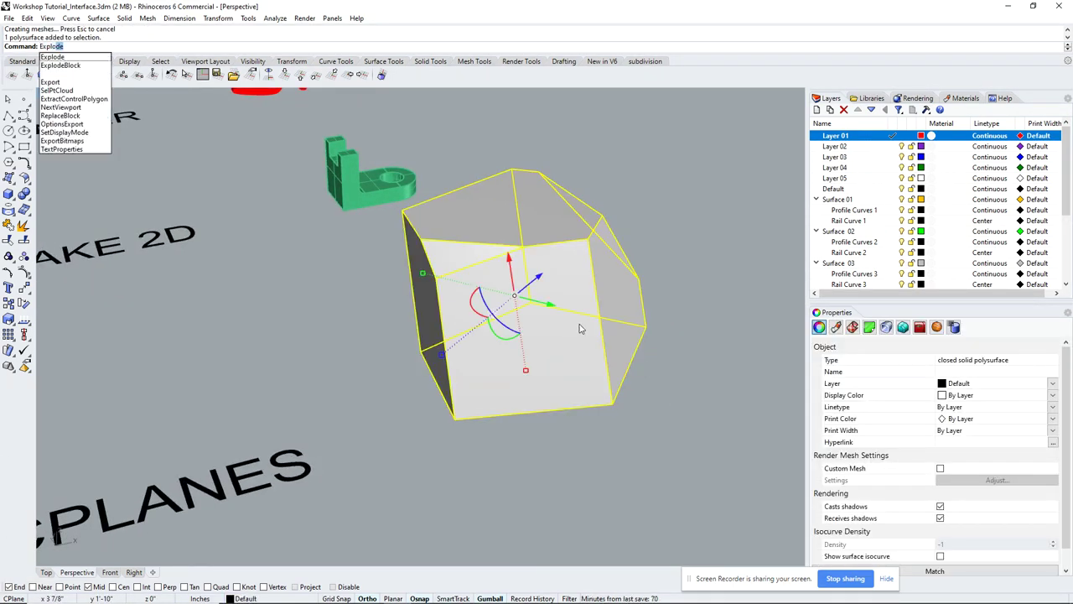
key("Return")
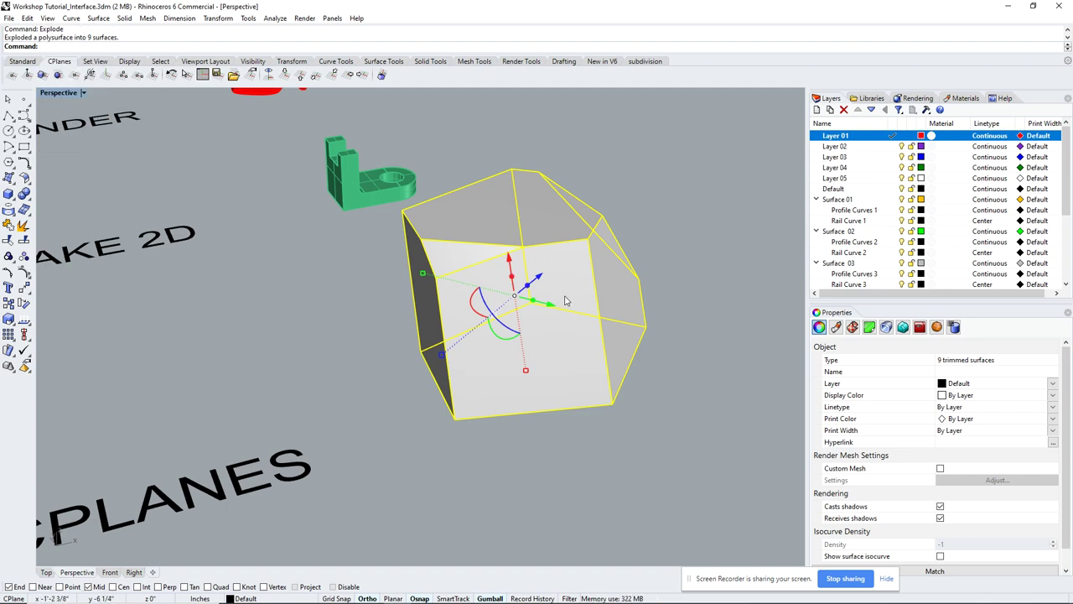
right_click_drag(566, 300, 503, 369)
Delete the polyhedron's single triangular side surface.
left_click(419, 277)
right_click_drag(420, 277, 590, 403)
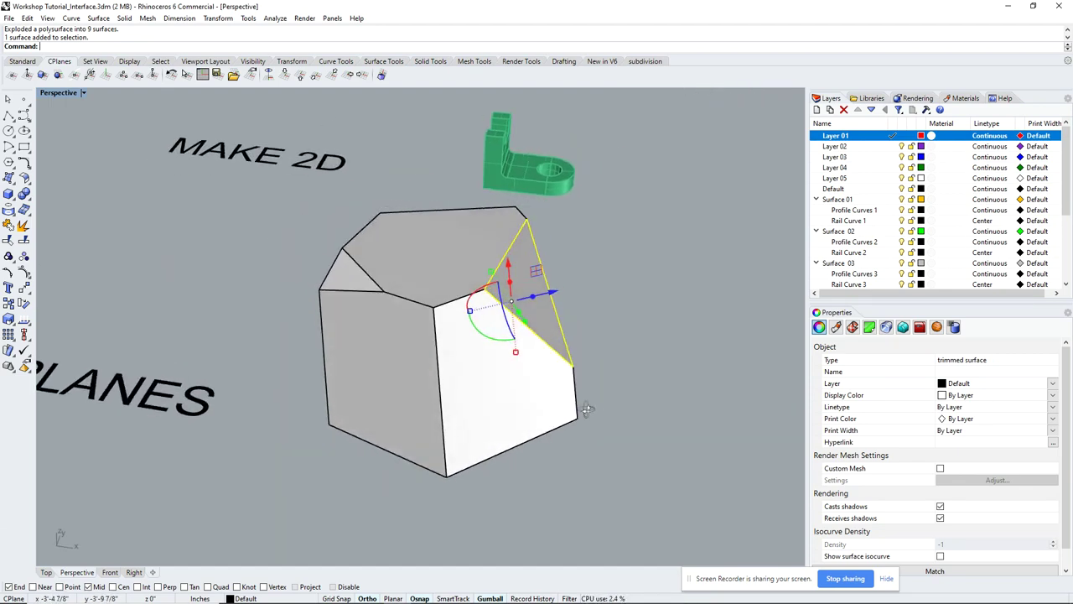
key("Delete")
Try to cap the eight unjoined polyhedron surfaces together, and clear the selection.
right_click_drag(571, 193, 512, 192)
left_click_drag(239, 183, 576, 522)
type("Cap")
key("Return")
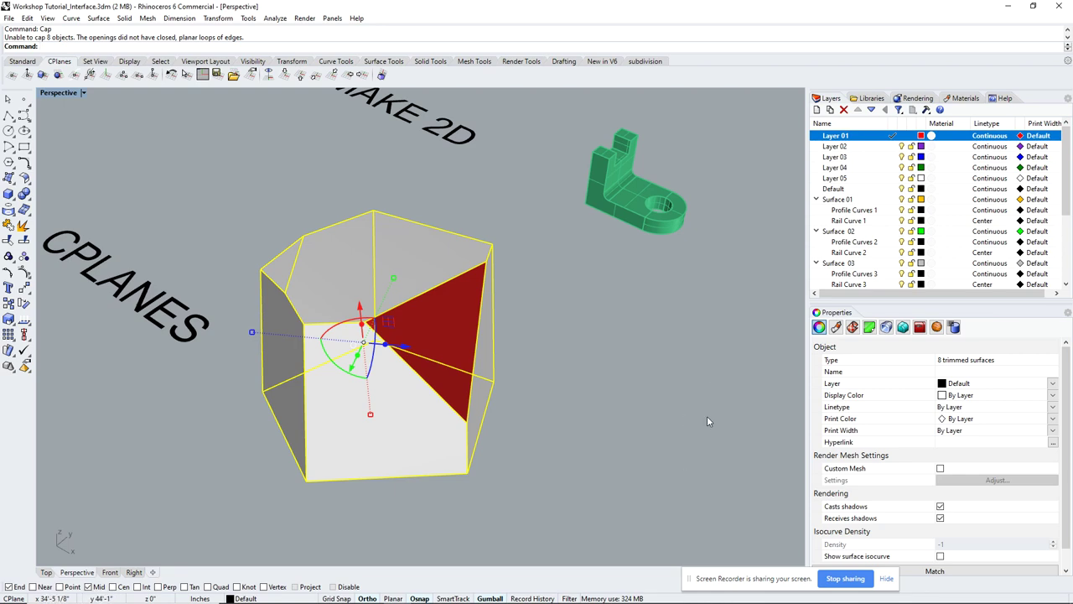
right_click_drag(678, 379, 503, 336)
key("Escape")
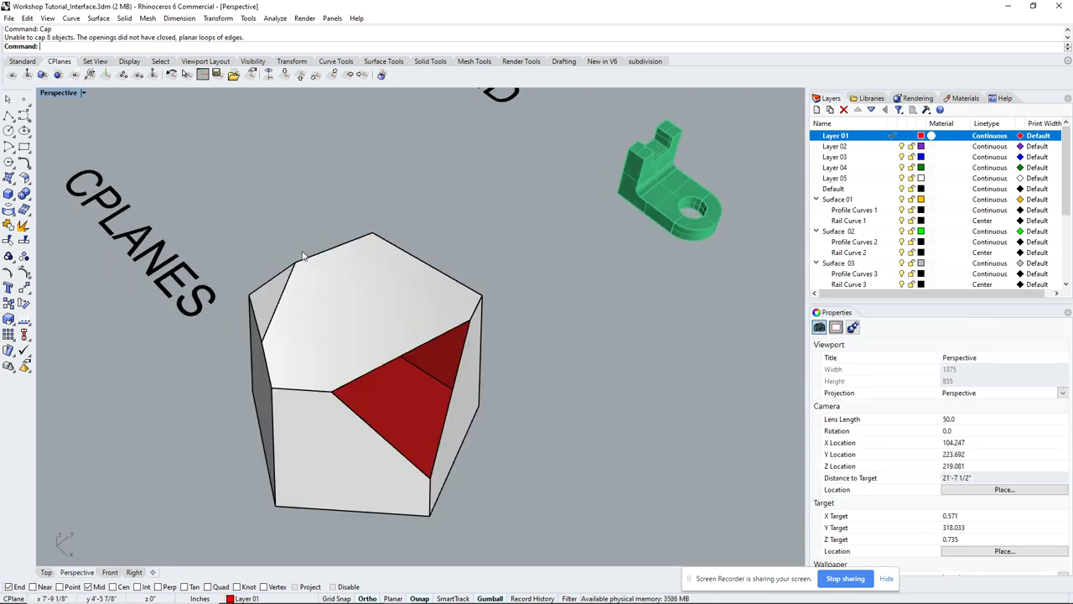
Select five of the polyhedron's lower surfaces, join them into one open polysurface and deselect it.
left_click(304, 255)
right_click_drag(369, 340, 403, 369)
left_click(411, 424)
right_click_drag(411, 423, 512, 340)
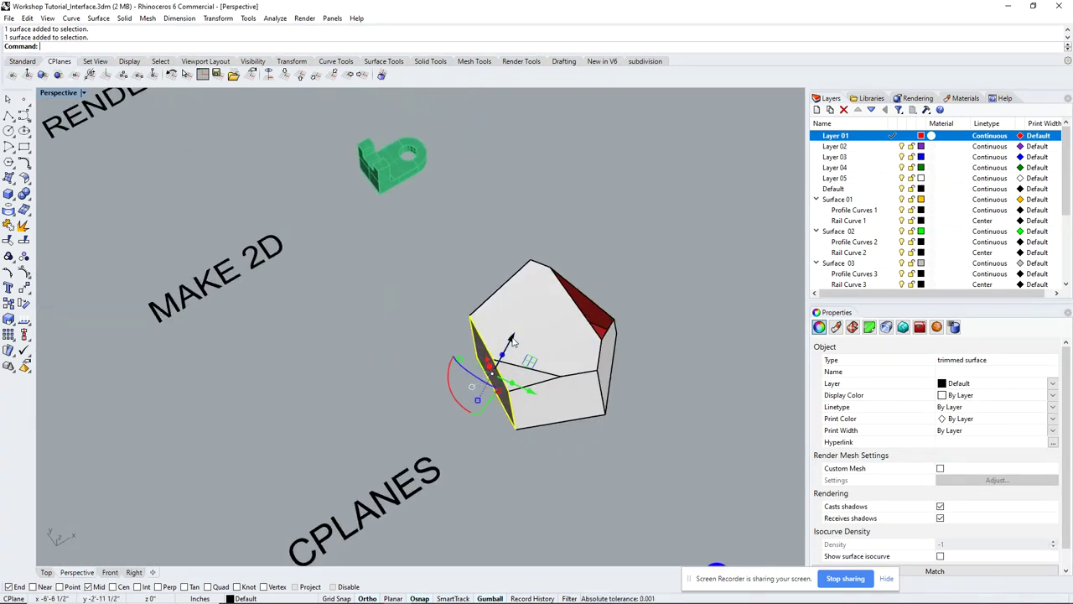
left_click_drag(434, 295, 671, 463, "ctrl+shift")
right_click_drag(673, 462, 651, 440)
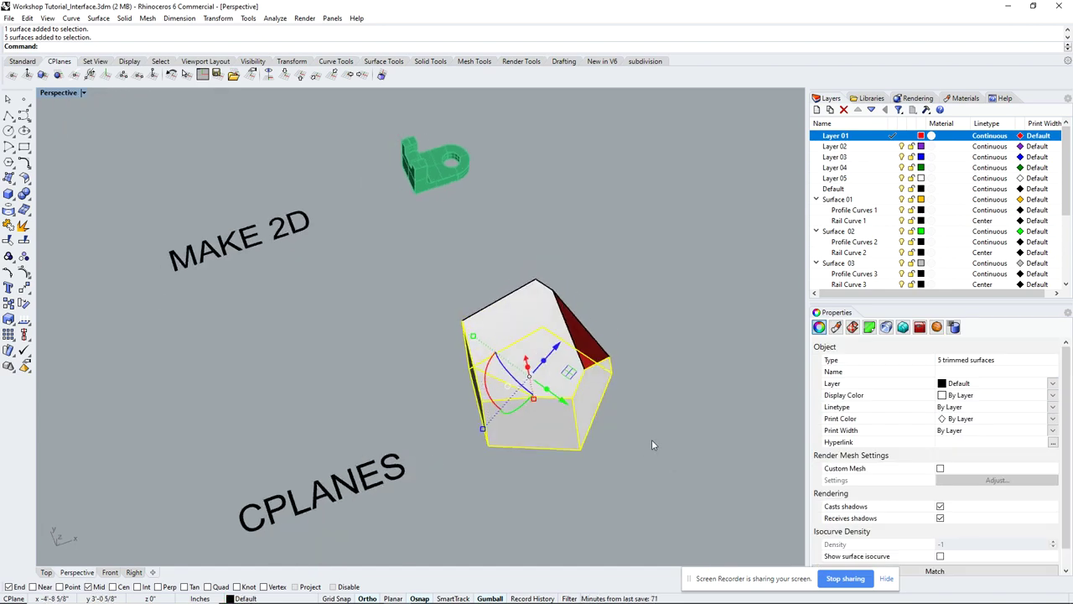
type("oin")
left_click(640, 451)
right_click_drag(640, 452, 346, 295)
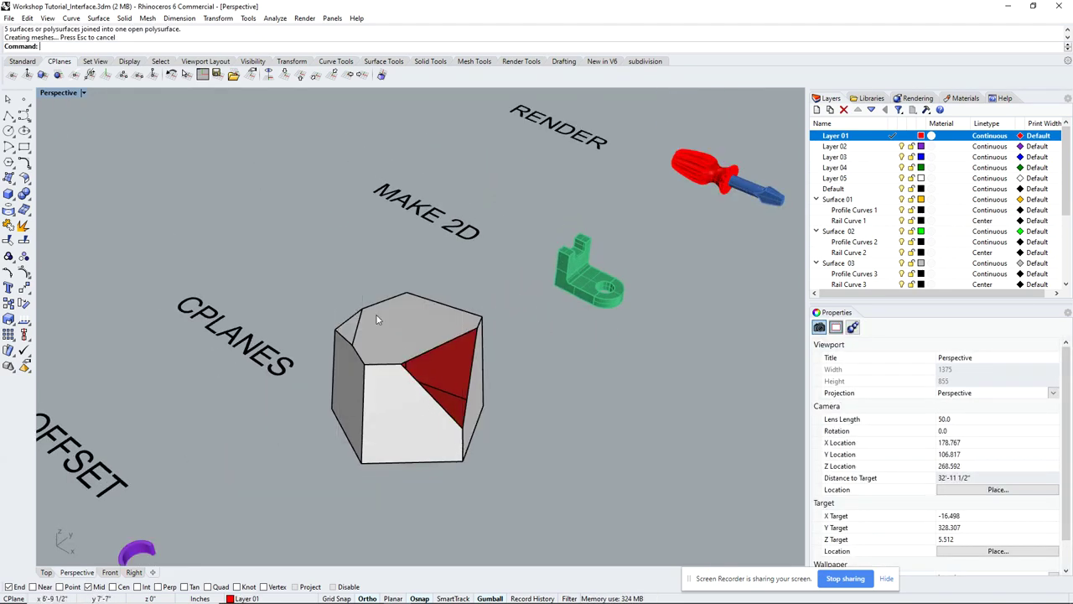
Try to cap the partly joined polyhedron with its polysurface and three loose surfaces selected.
left_click_drag(306, 258, 516, 508)
type("cap")
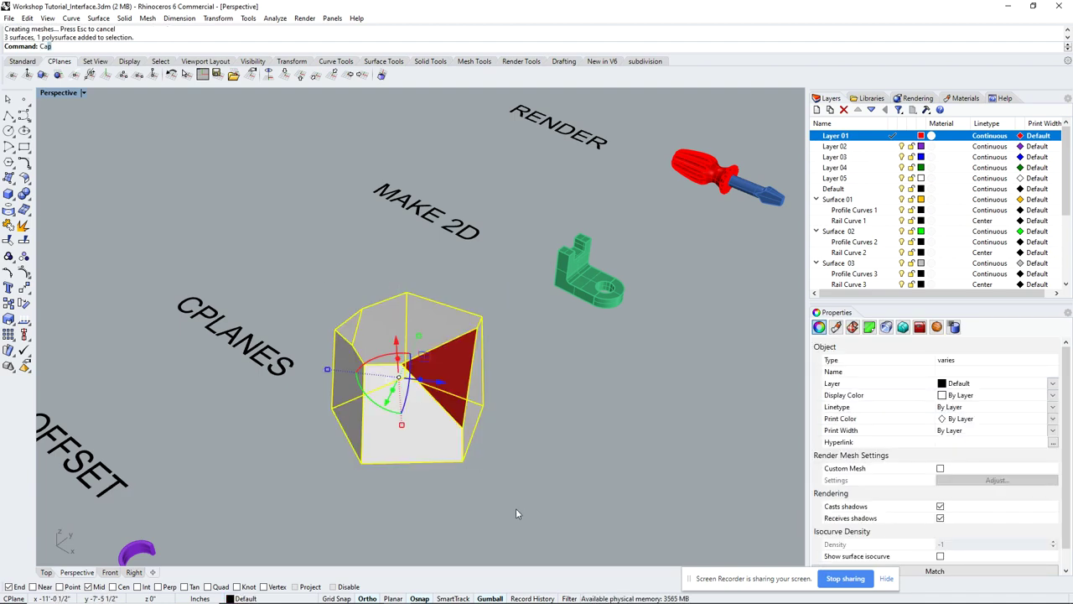
key("Return")
right_click_drag(517, 509, 331, 313)
Join the three loose surfaces and the polysurface into one open polysurface.
left_click_drag(320, 292, 512, 505)
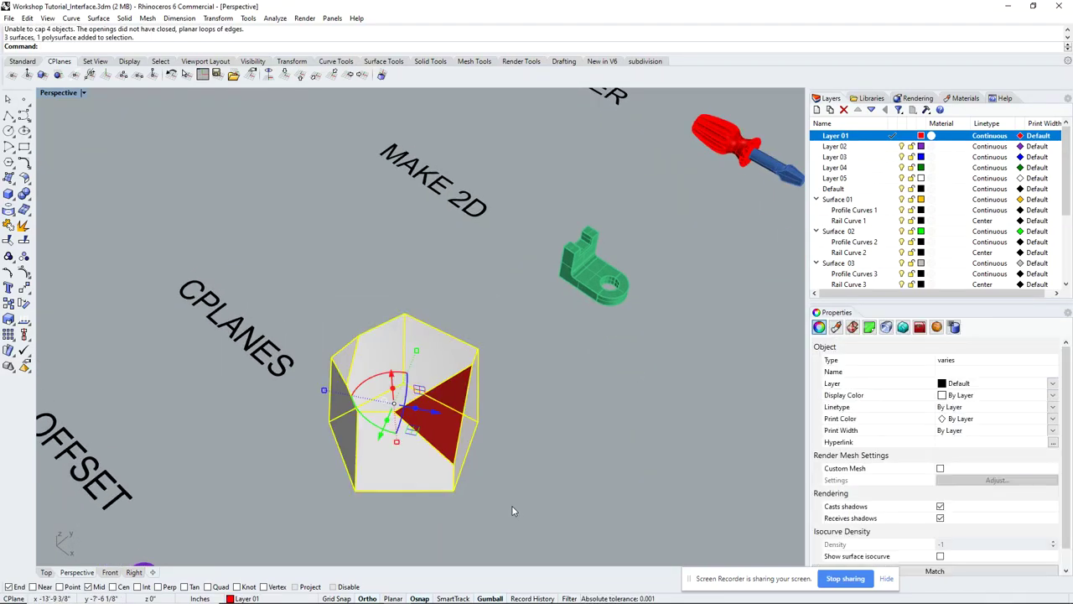
type("join")
key("Return")
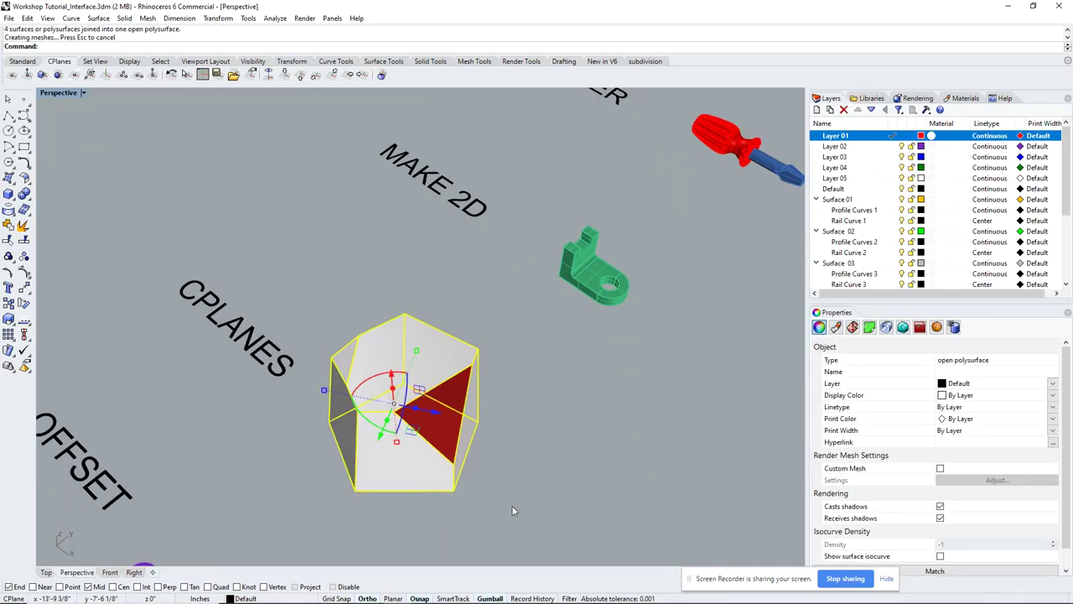
type("ApplyBoxMapping")
key("Return")
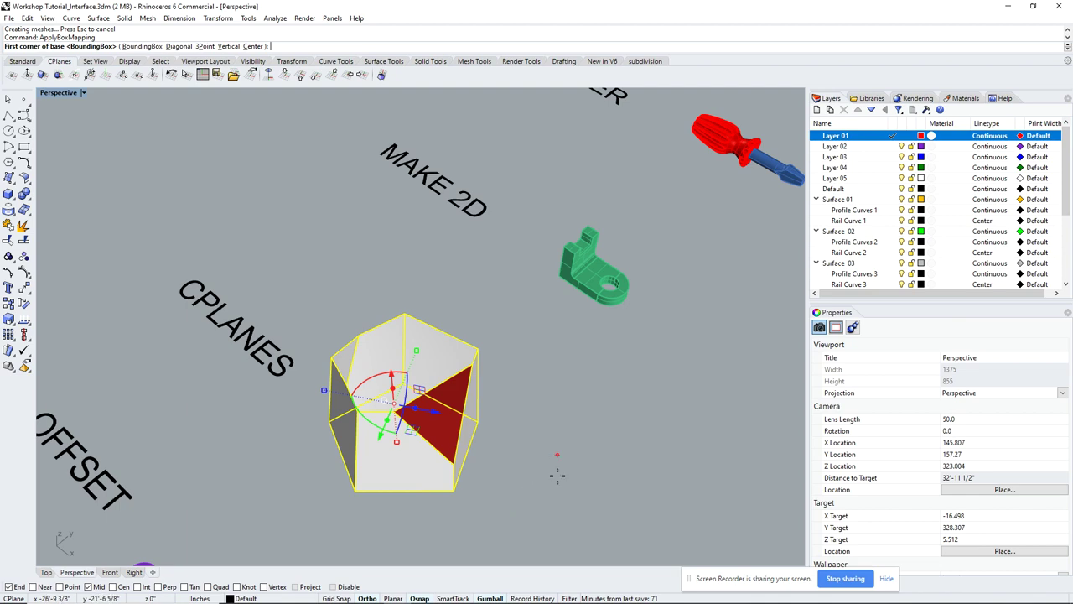
key("Escape")
Cap the triangular opening of the fully joined polyhedron and deselect the solid.
left_click(437, 461)
type("cap")
key("Return")
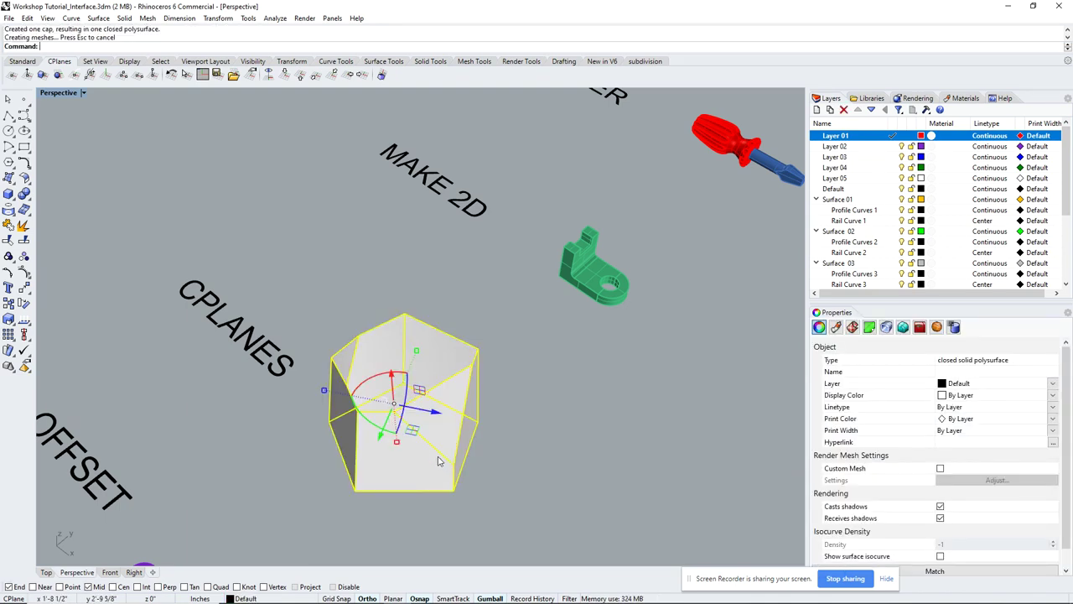
left_click(582, 434)
Zoom the Perspective view to the selected green bracket beside the MAKE 2D label, and deselect it.
right_click_drag(582, 435, 438, 372)
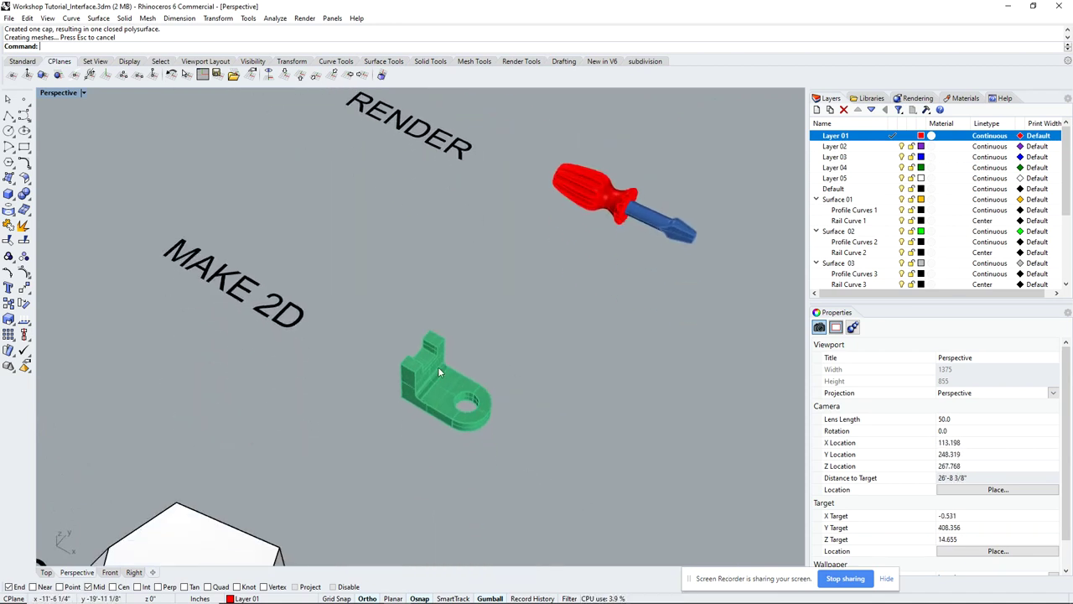
scroll(438, 372, "up", 5)
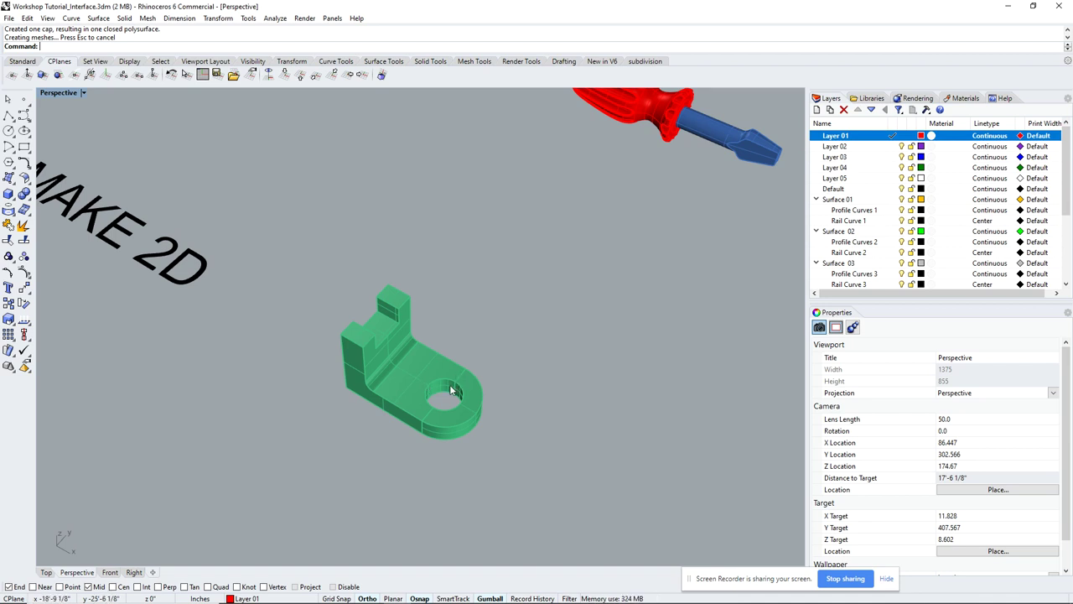
mouse_move(397, 592)
right_click_drag(519, 459, 508, 323)
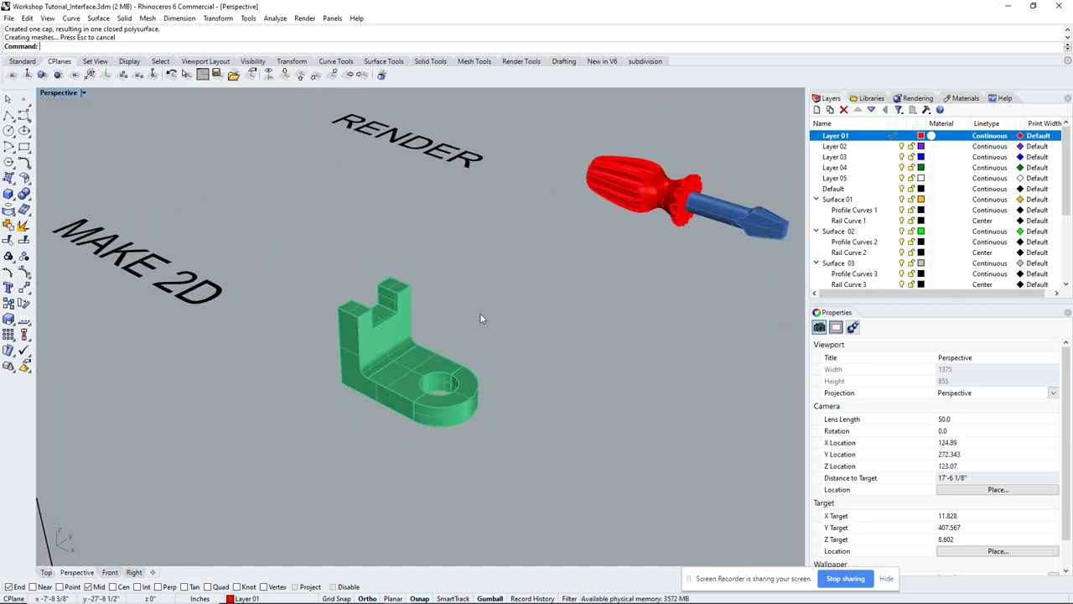
scroll(426, 277, "down", 2)
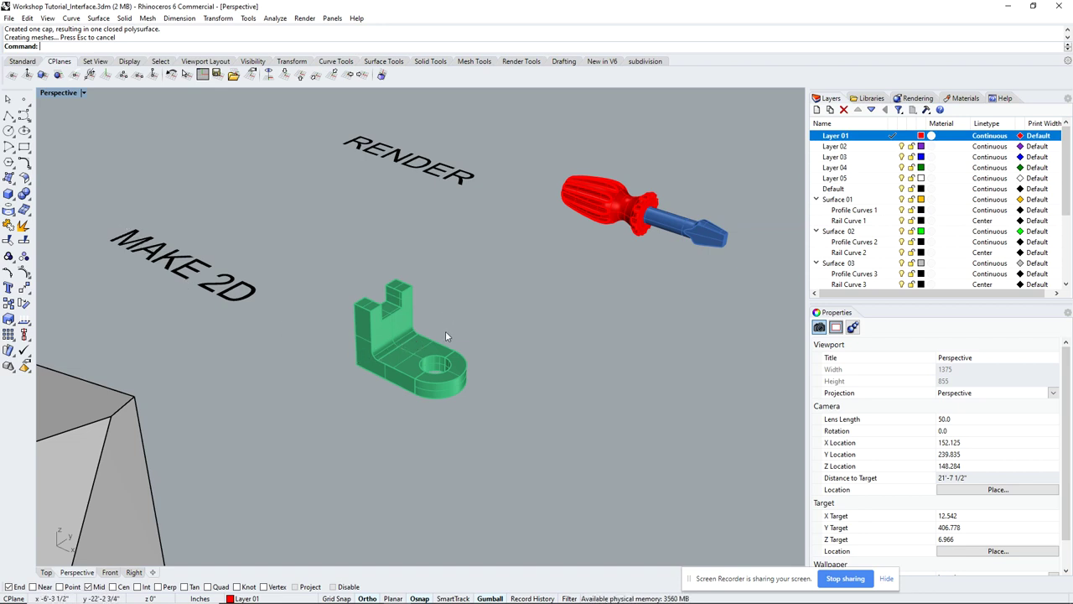
right_click_drag(472, 322, 477, 343)
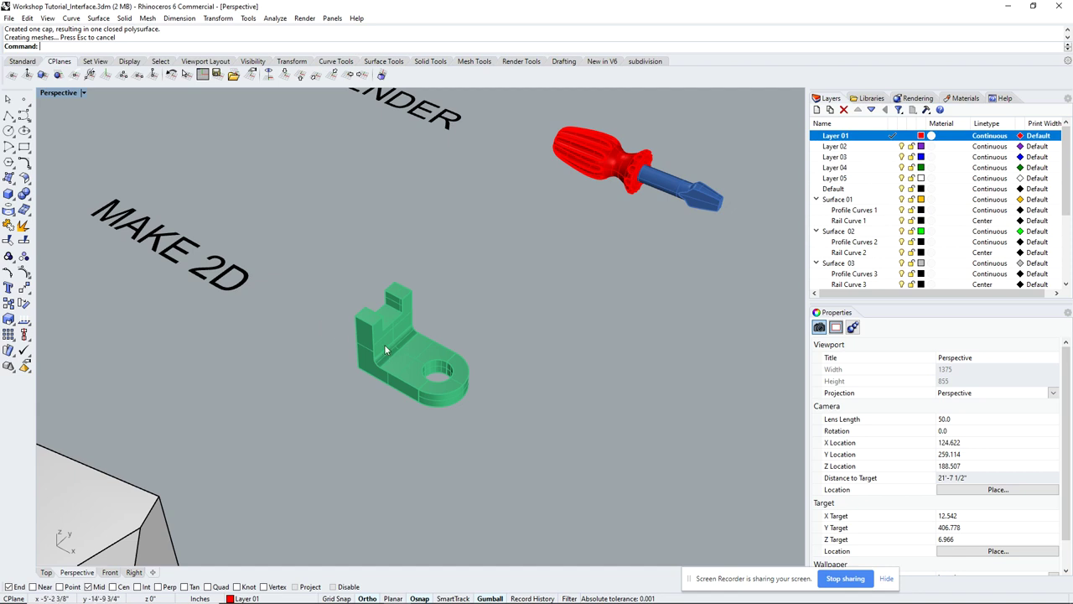
left_click_drag(444, 335, 380, 422)
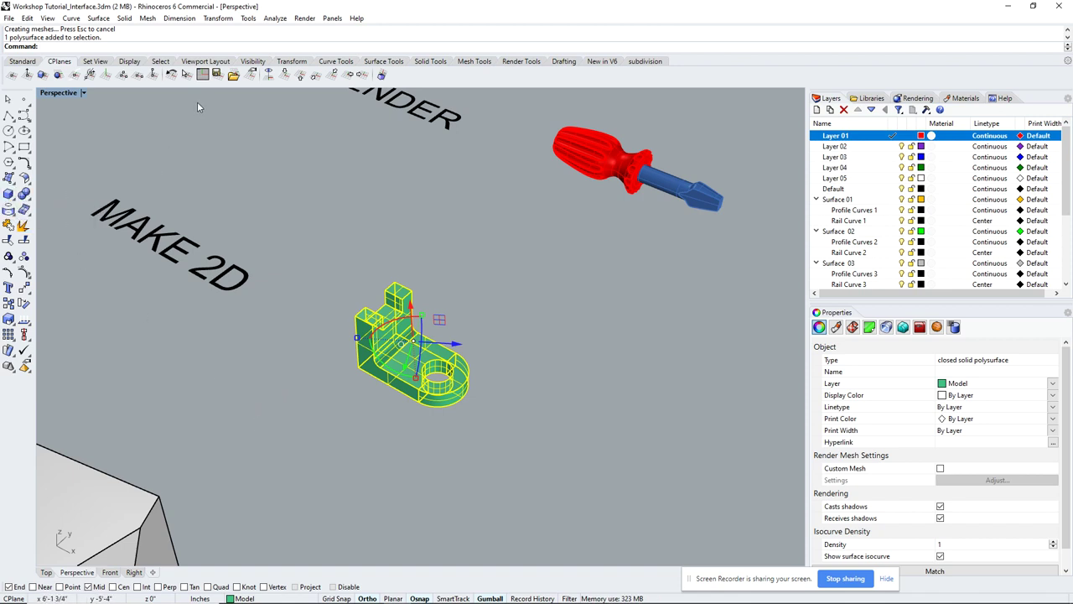
left_click(24, 61)
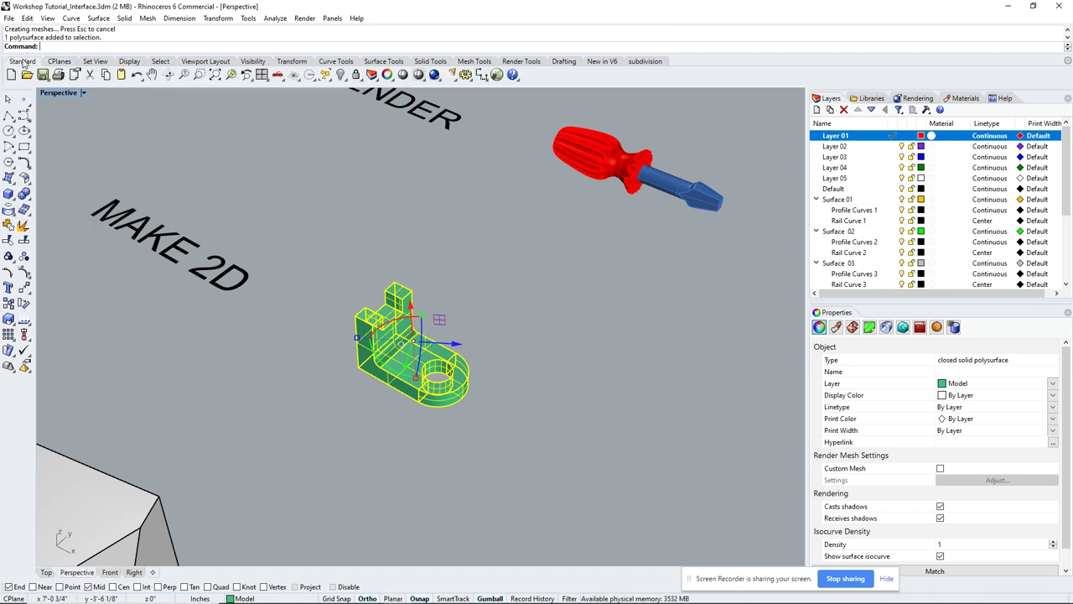
left_click(185, 76)
left_click(550, 259)
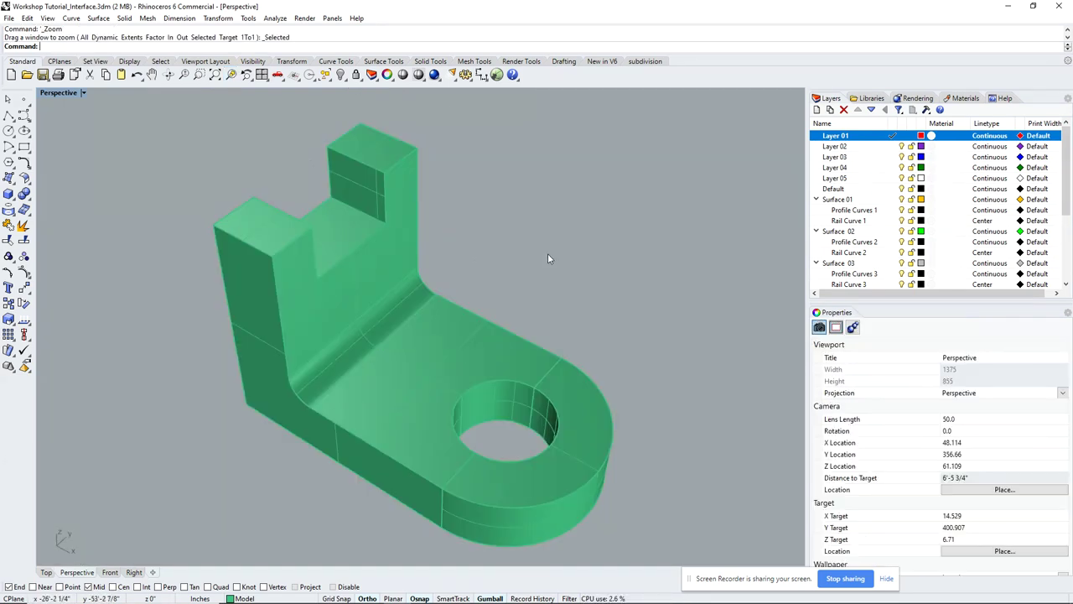
Frame the whole green bracket from a raised three-quarter angle and open the Named Views manager clear of the bracket.
right_click_drag(550, 259, 551, 253)
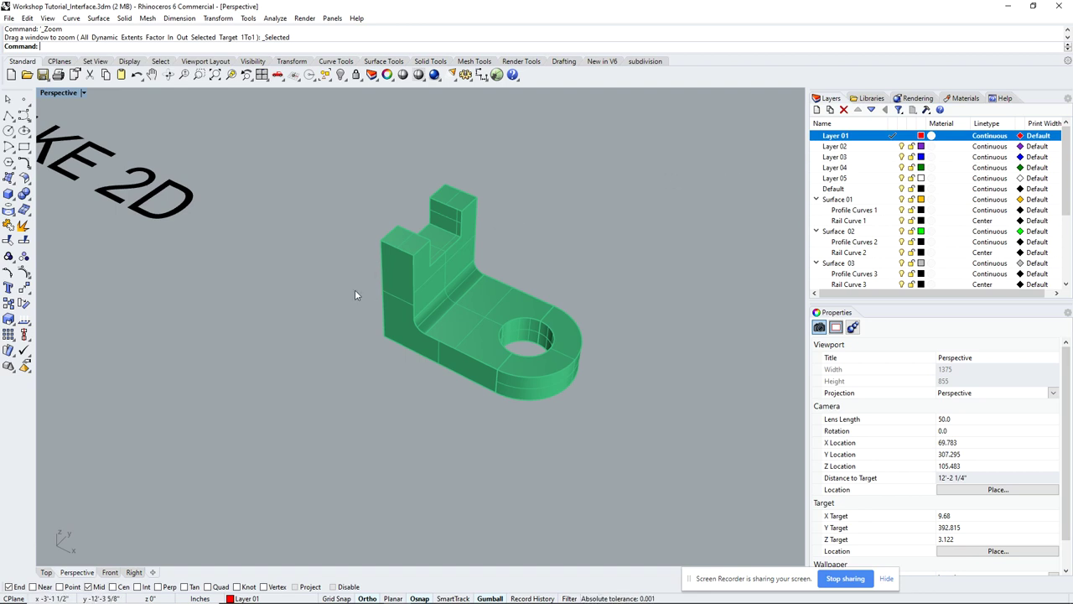
scroll(457, 286, "up", 2)
right_click_drag(457, 286, 451, 259)
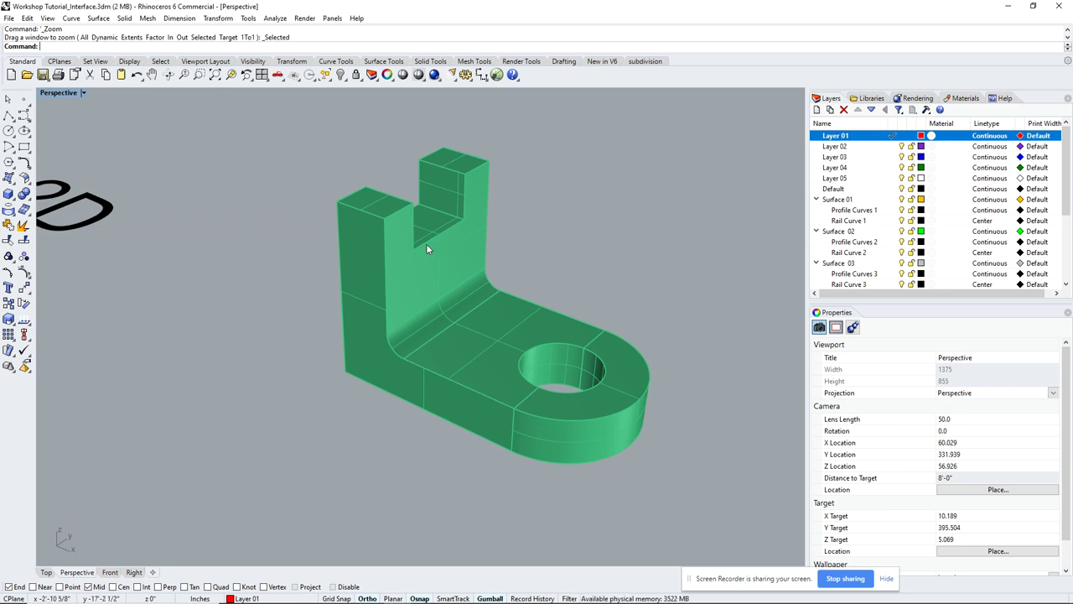
right_click_drag(427, 244, 599, 276)
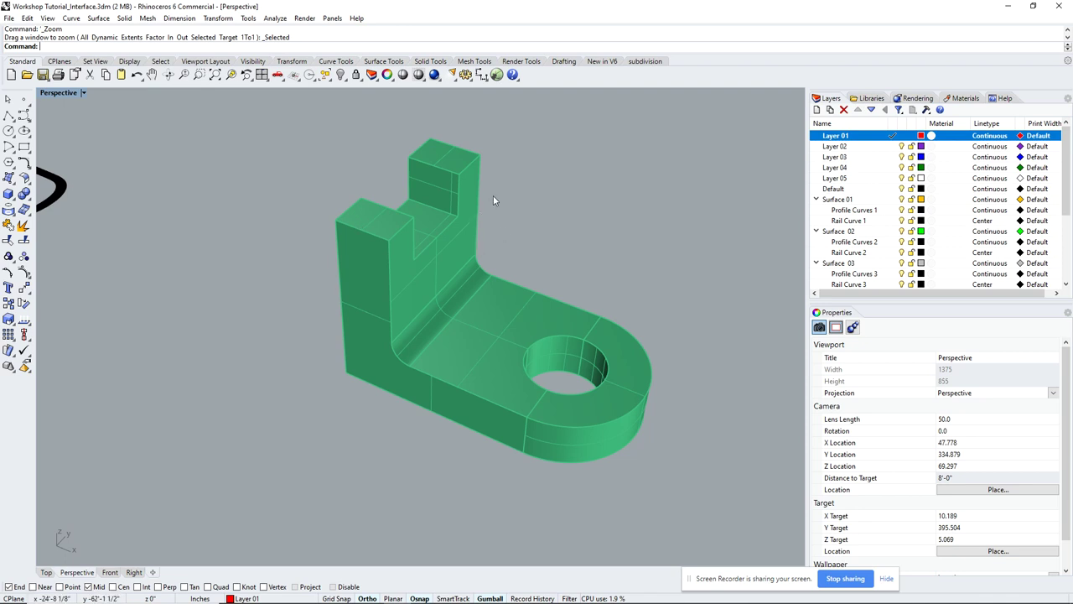
left_click(62, 93)
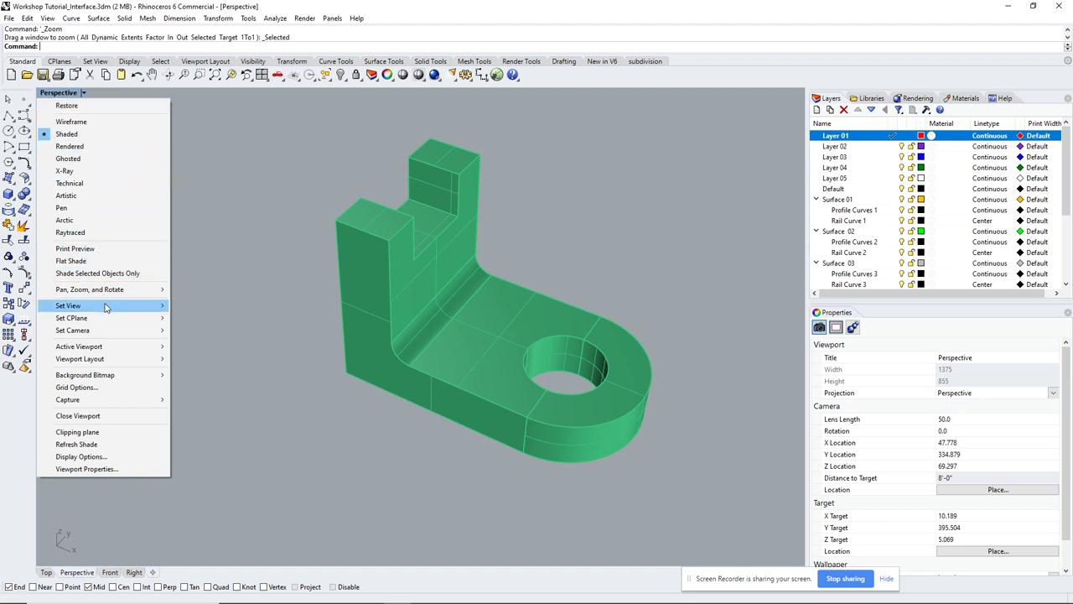
mouse_move(106, 307)
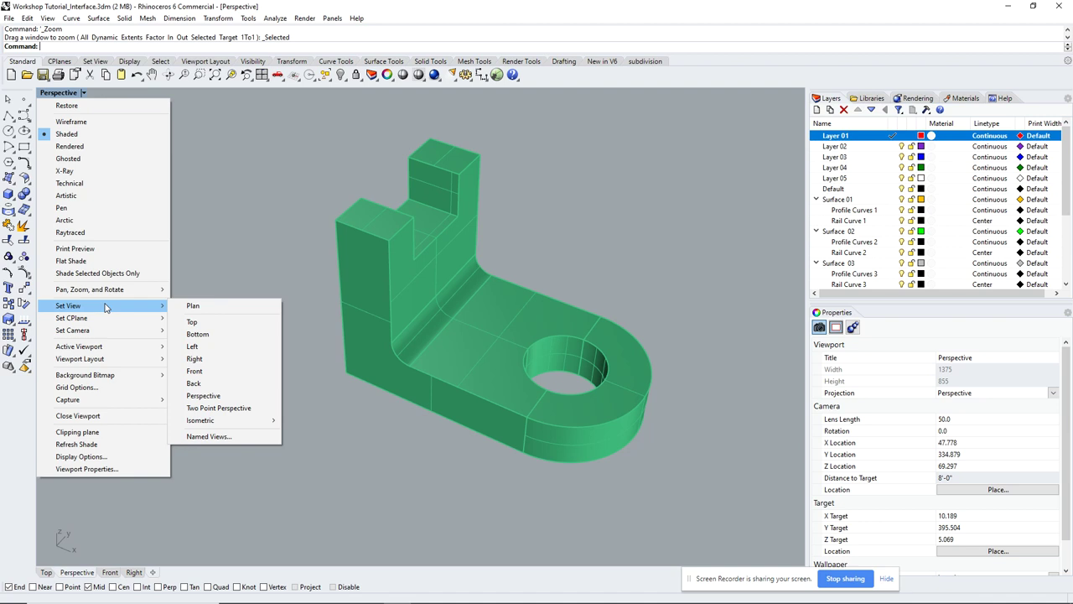
left_click(210, 437)
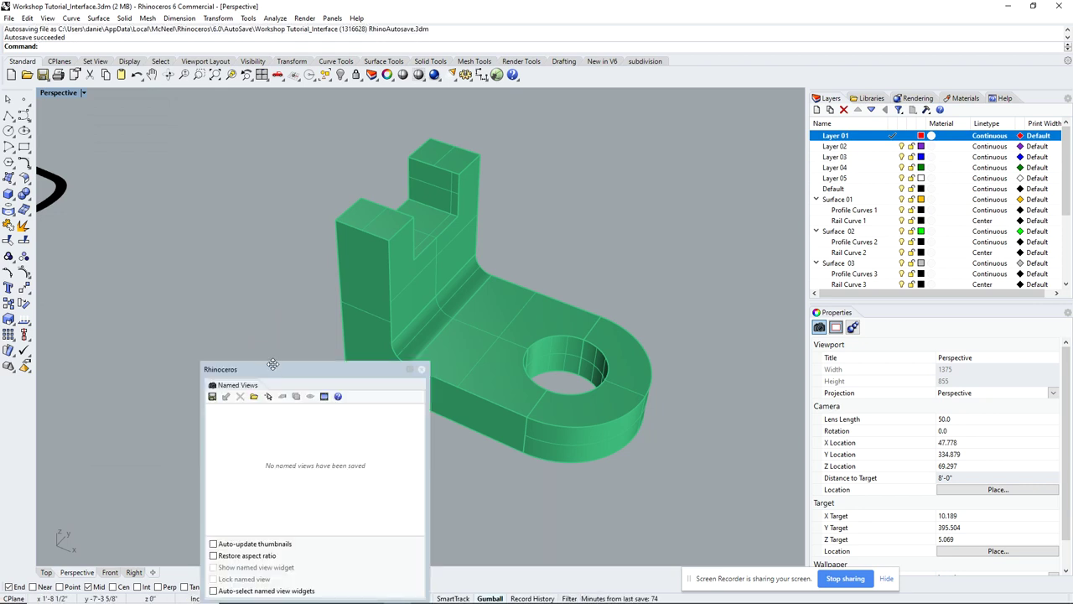
left_click_drag(273, 363, 130, 128)
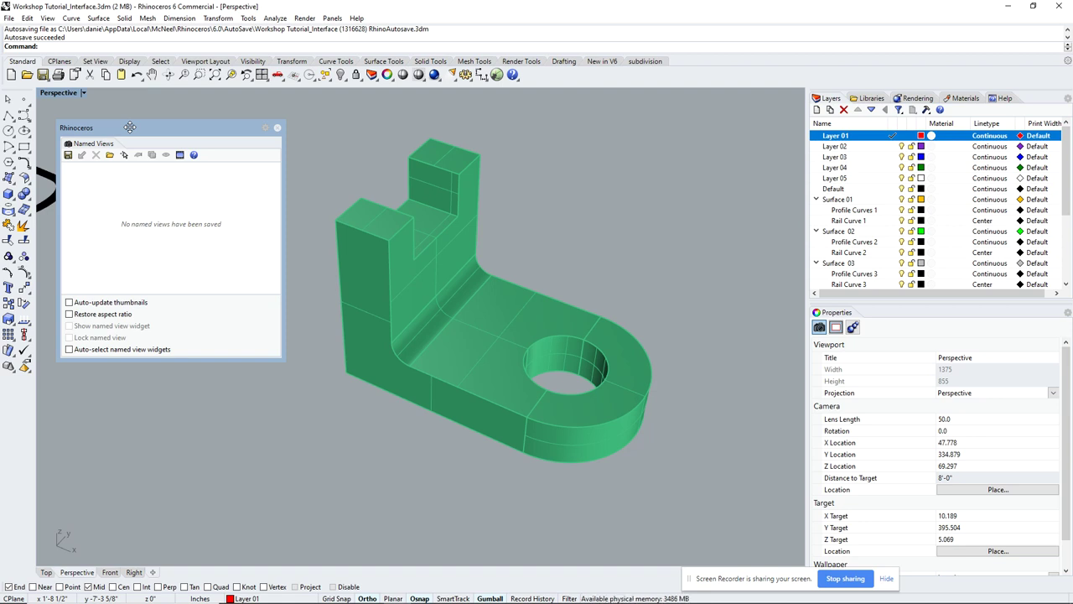
left_click_drag(130, 128, 131, 123)
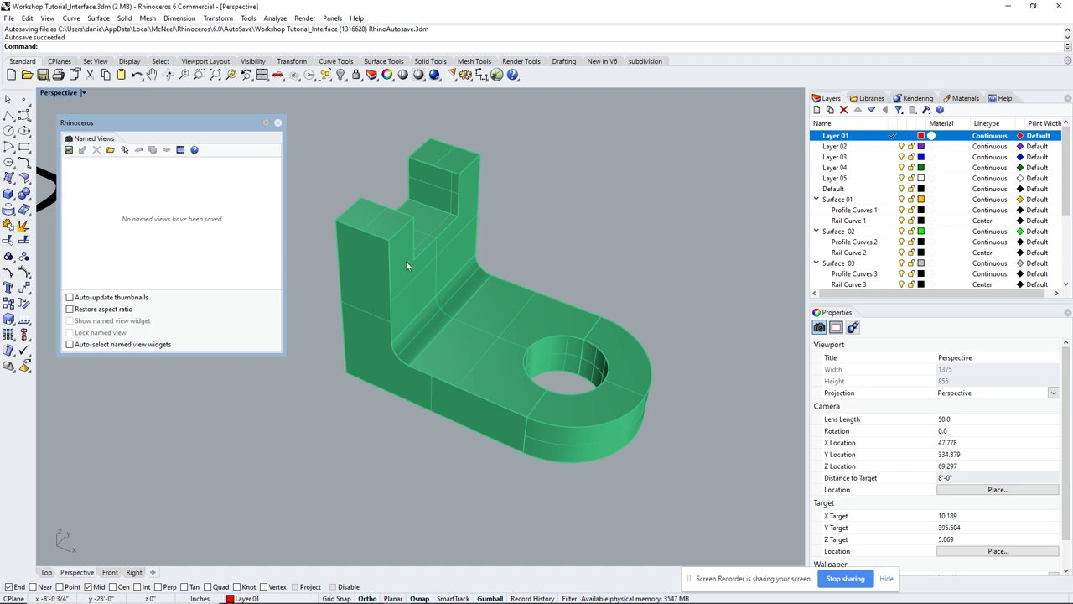
Save the current viewport as a named view called "view 1" and close the Named Views manager.
left_click(68, 149)
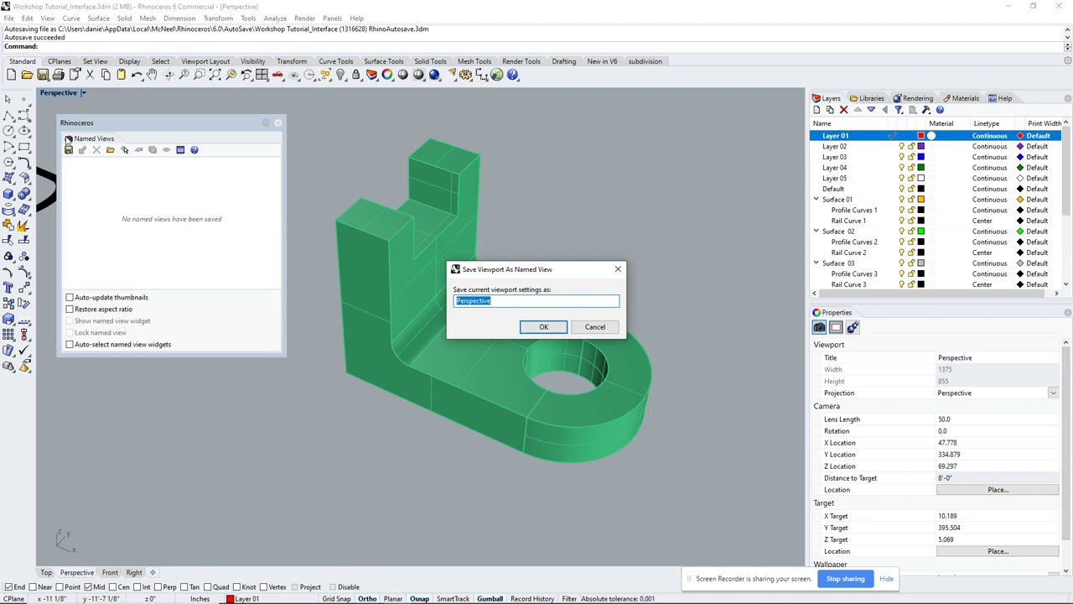
type("view 1")
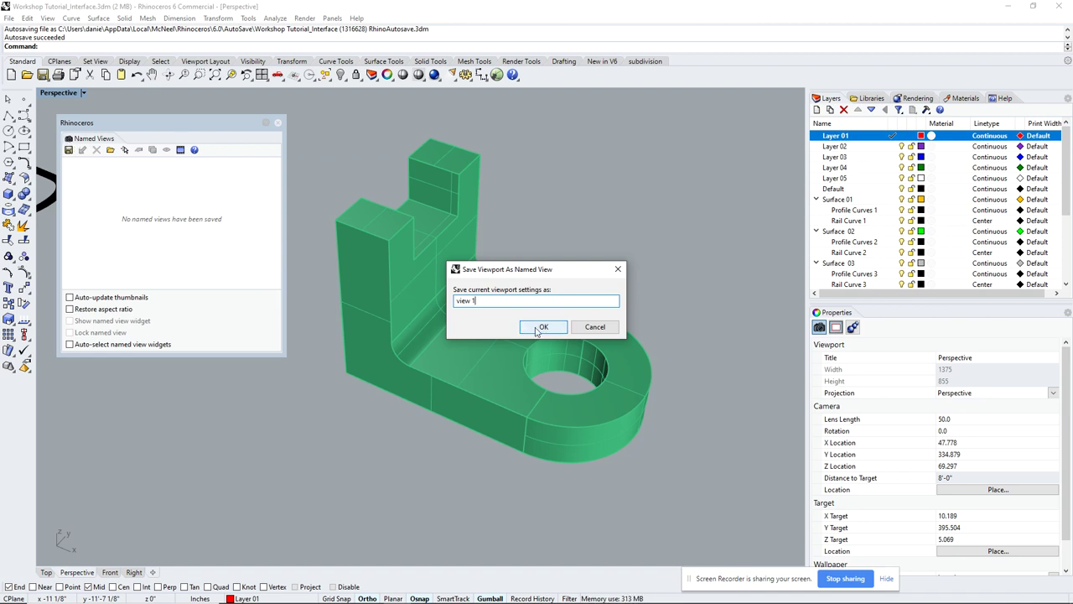
left_click(539, 327)
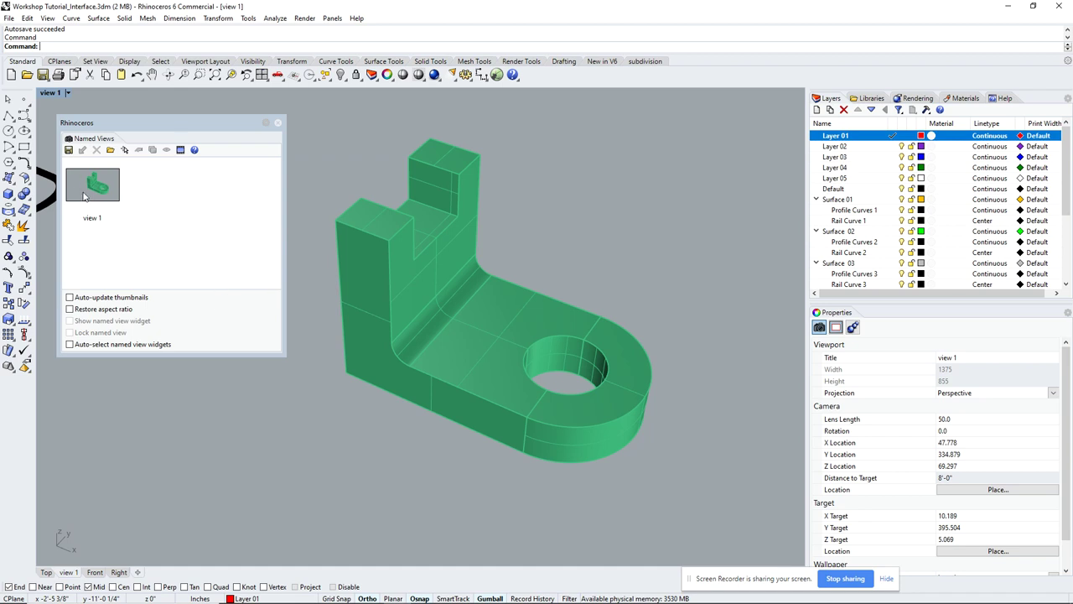
left_click(278, 122)
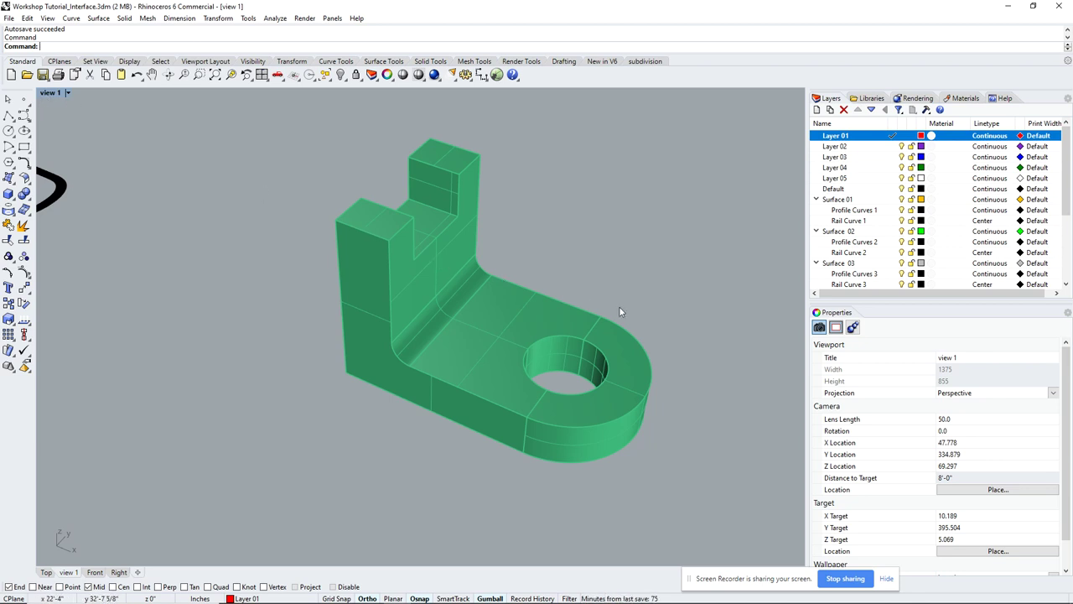
Orbit away from the saved bracket view and restore the named view "view 1".
right_click_drag(618, 306, 359, 282)
left_click(50, 93)
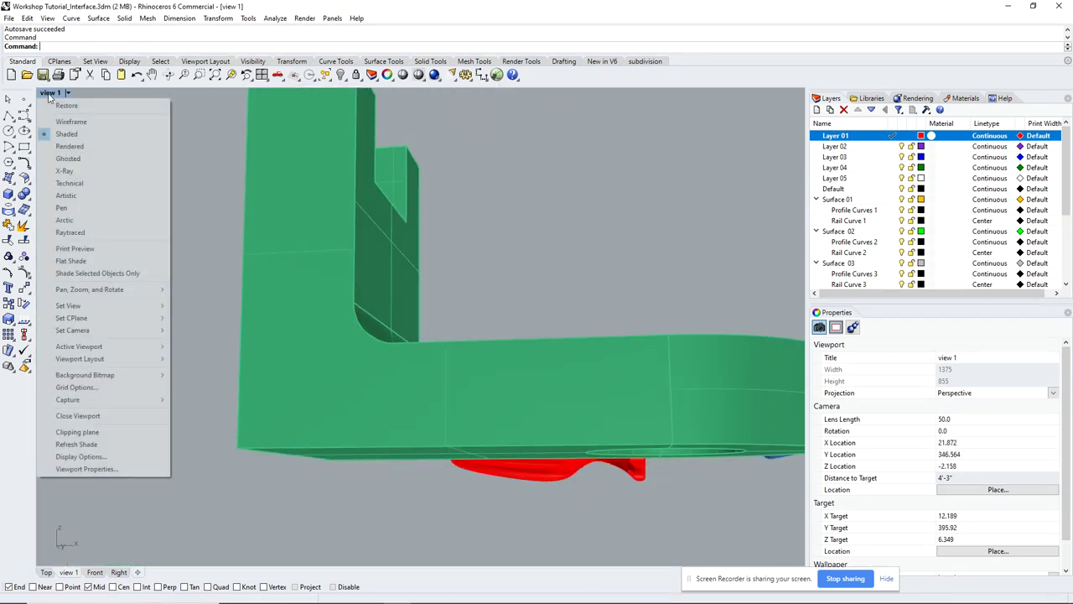
mouse_move(110, 307)
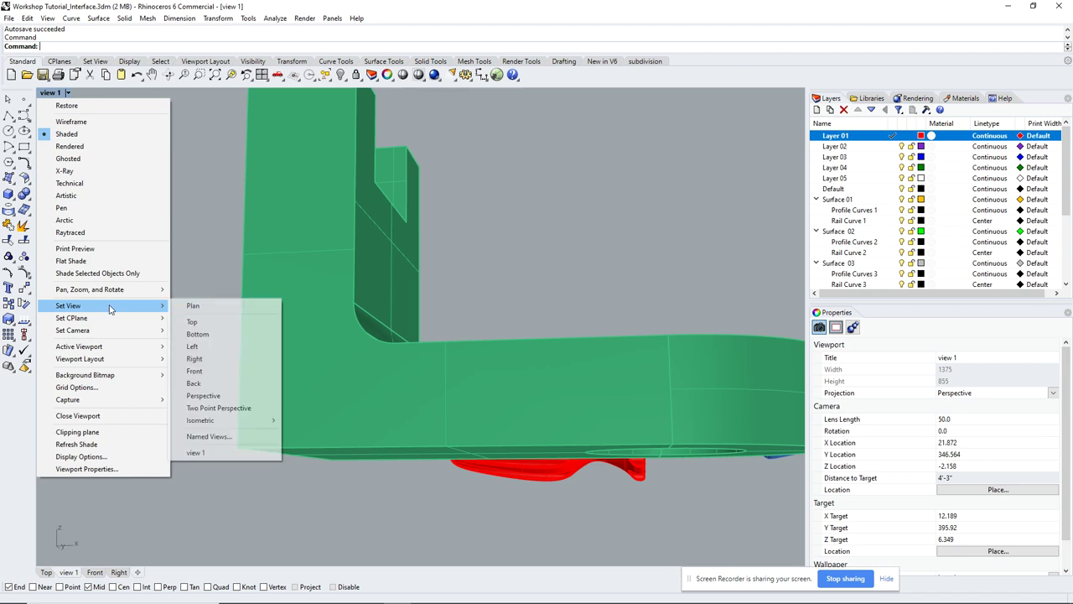
left_click(200, 454)
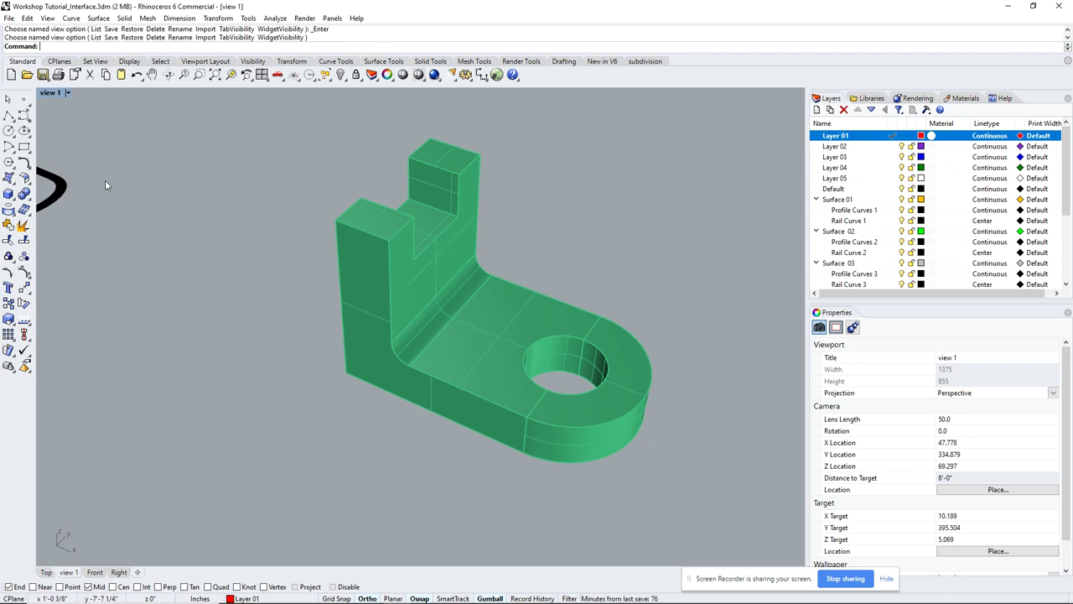
left_click(47, 93)
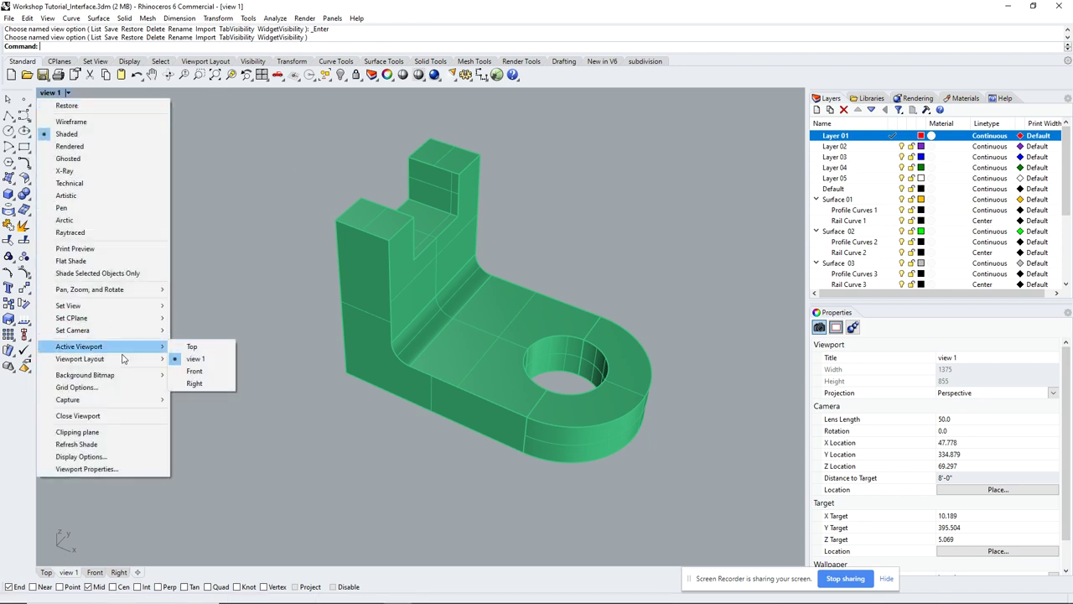
left_click(79, 456)
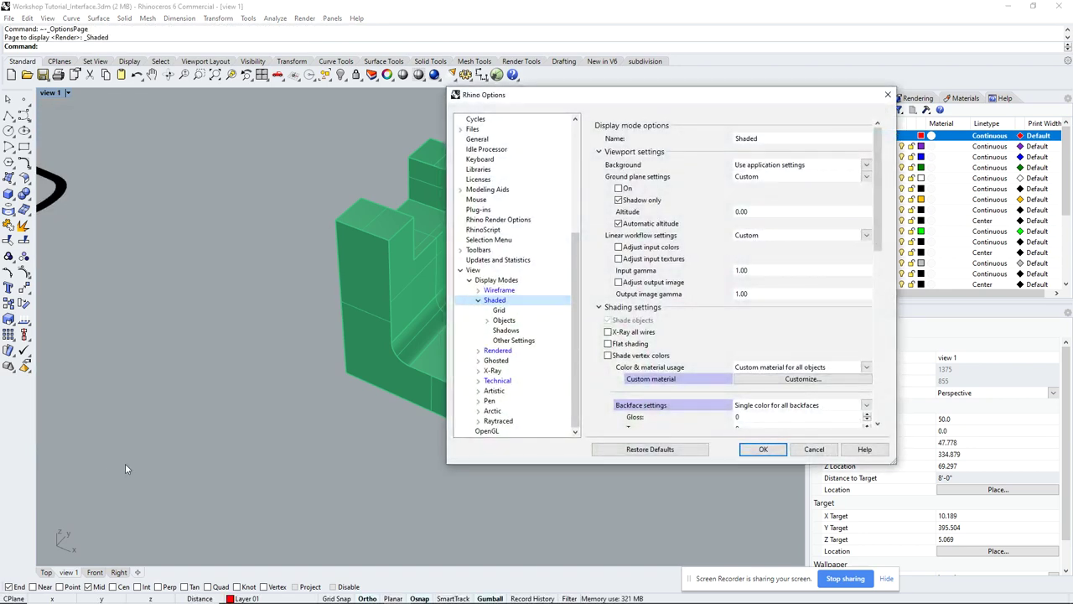
left_click(888, 95)
Show the viewport properties of view 1 and set its projection to Parallel.
left_click(52, 93)
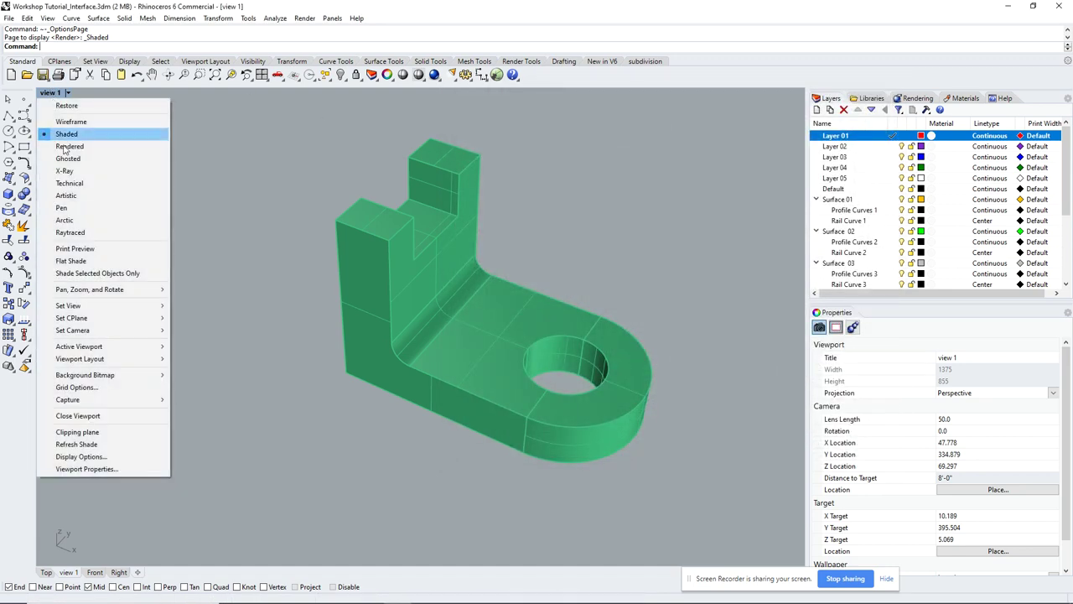
left_click(93, 468)
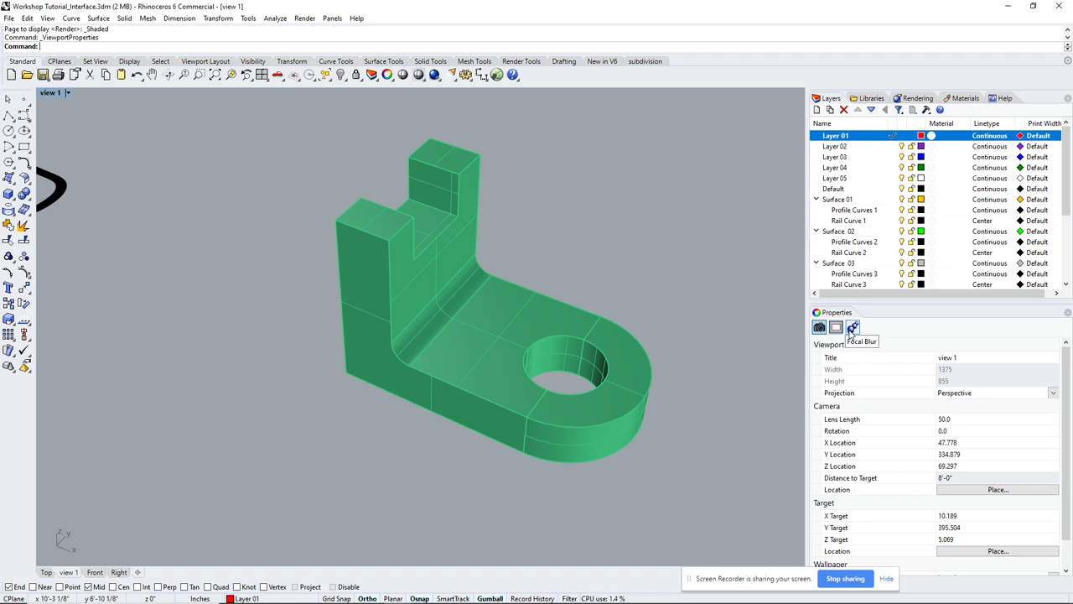
left_click(1051, 394)
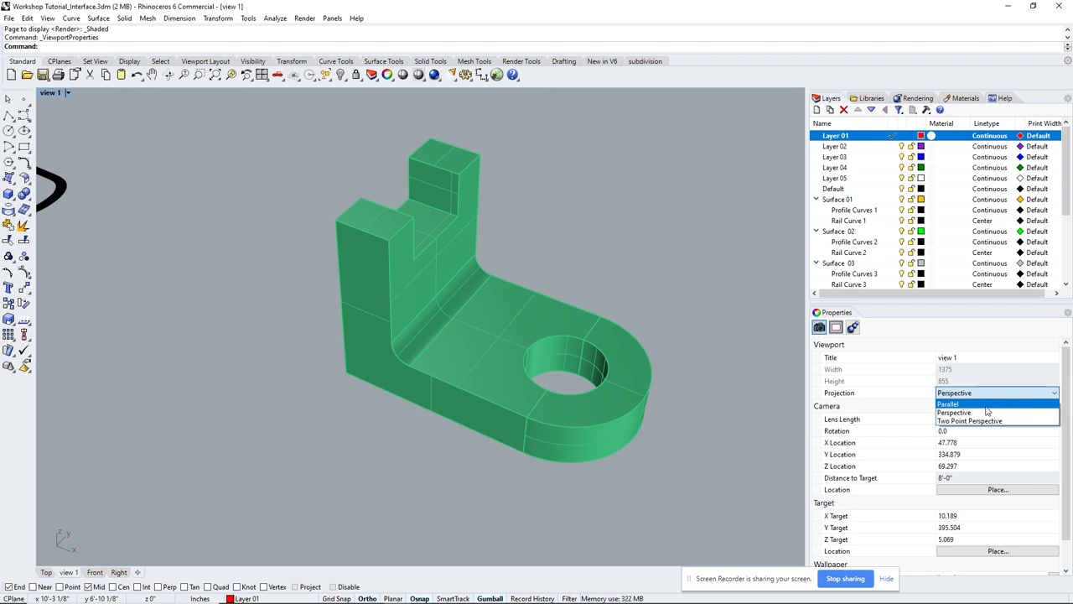
left_click(987, 405)
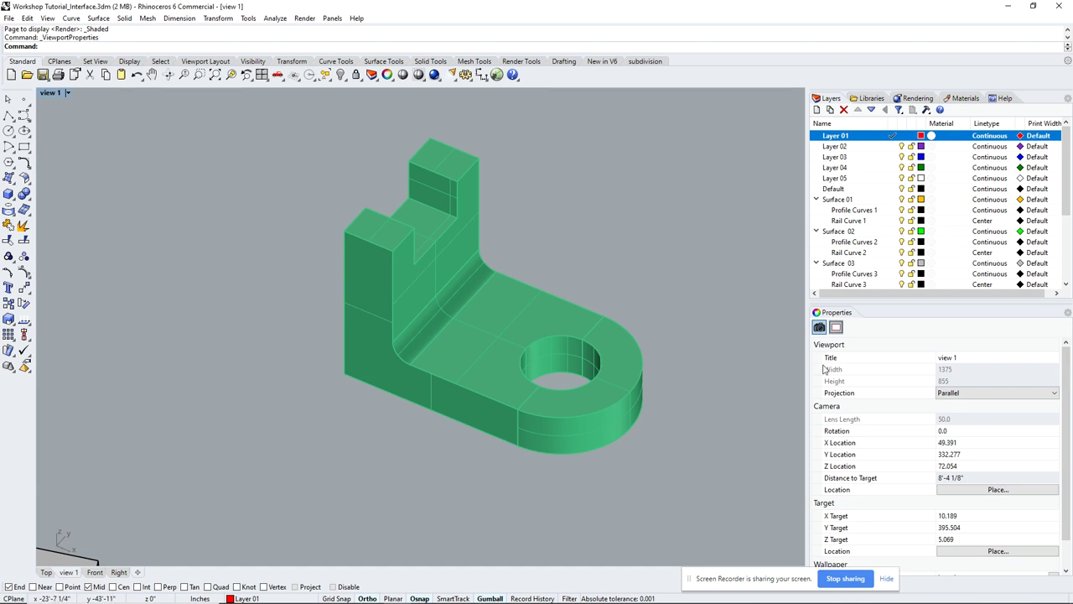
Set the viewport projection back to Perspective and orbit around the bracket to examine the perspective distortion.
left_click(982, 392)
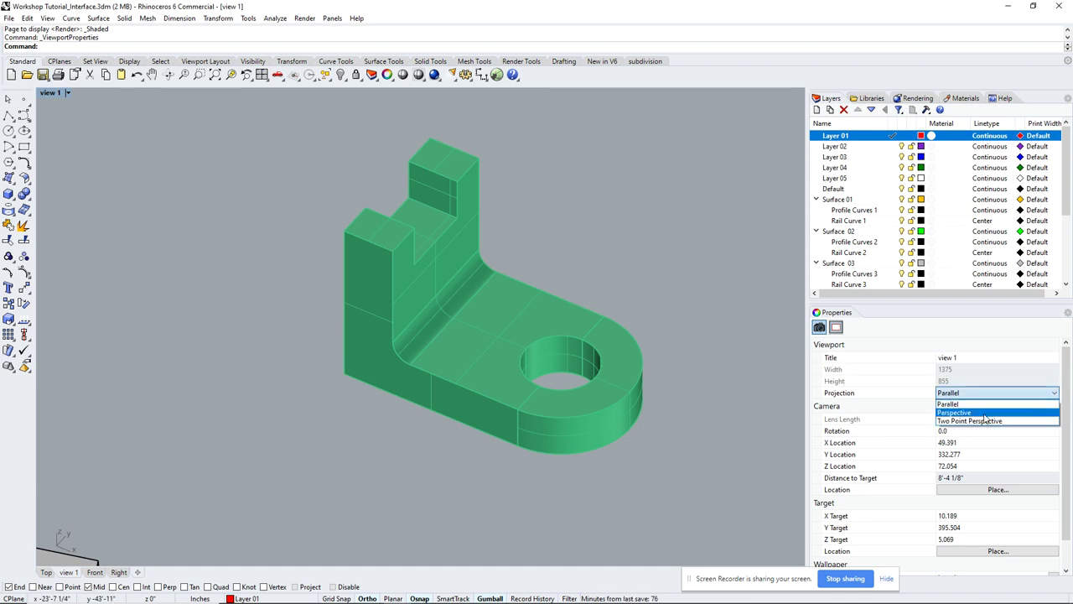
left_click(986, 411)
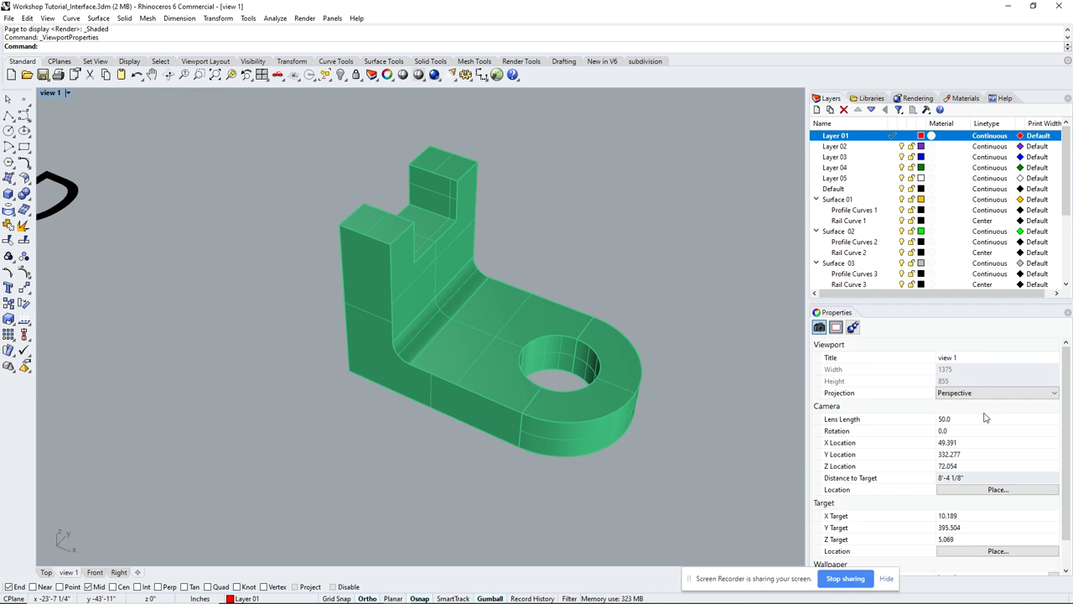
right_click_drag(377, 281, 362, 241)
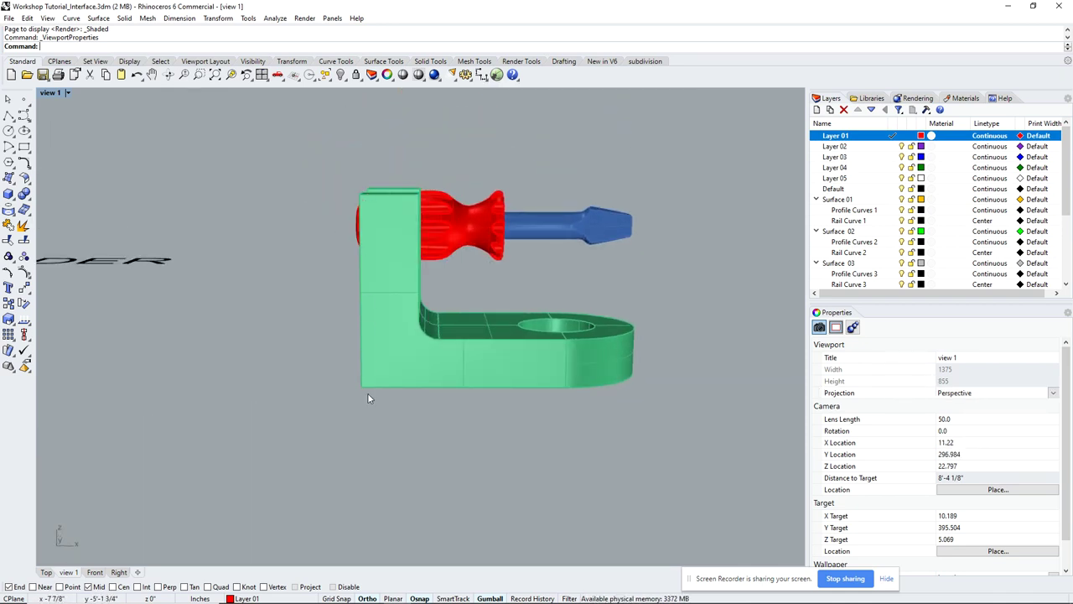
right_click_drag(367, 398, 363, 319)
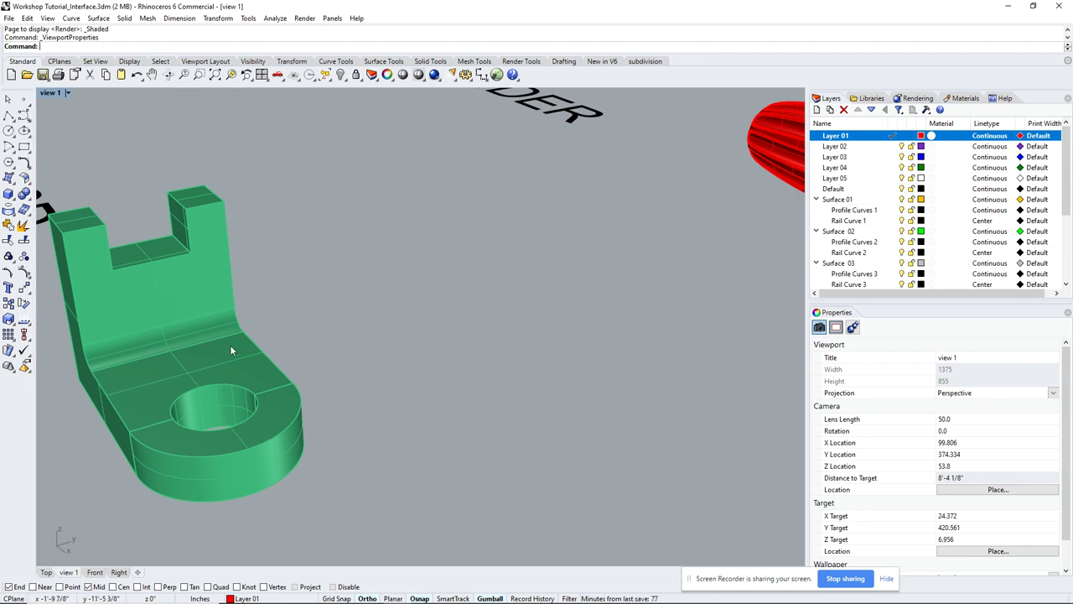
right_click_drag(254, 347, 316, 347, "shift")
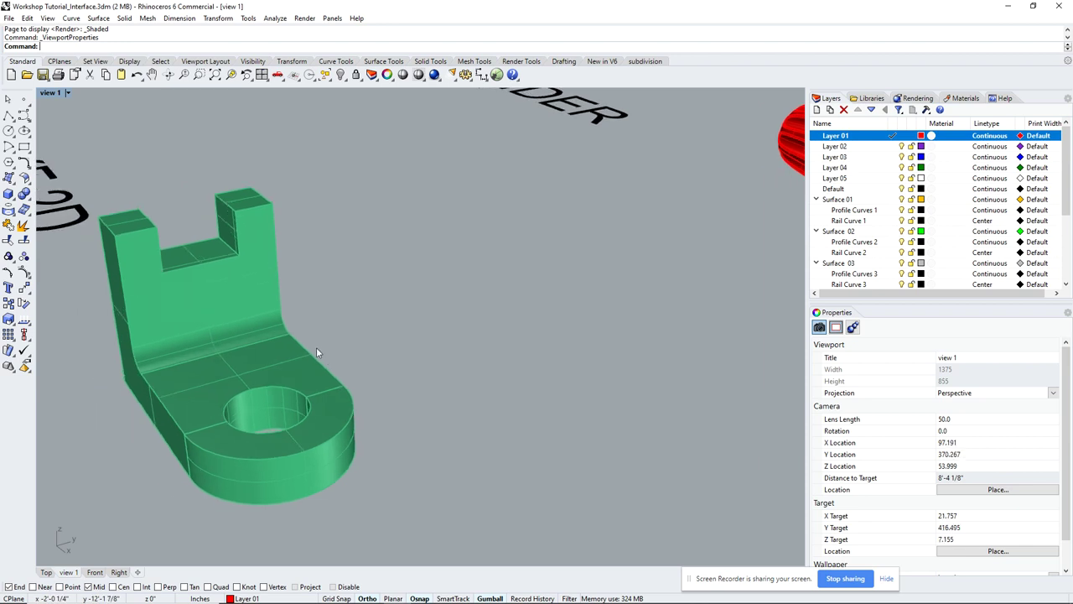
Set the viewport projection to Parallel and bring the whole bracket into the middle of the view.
left_click(991, 395)
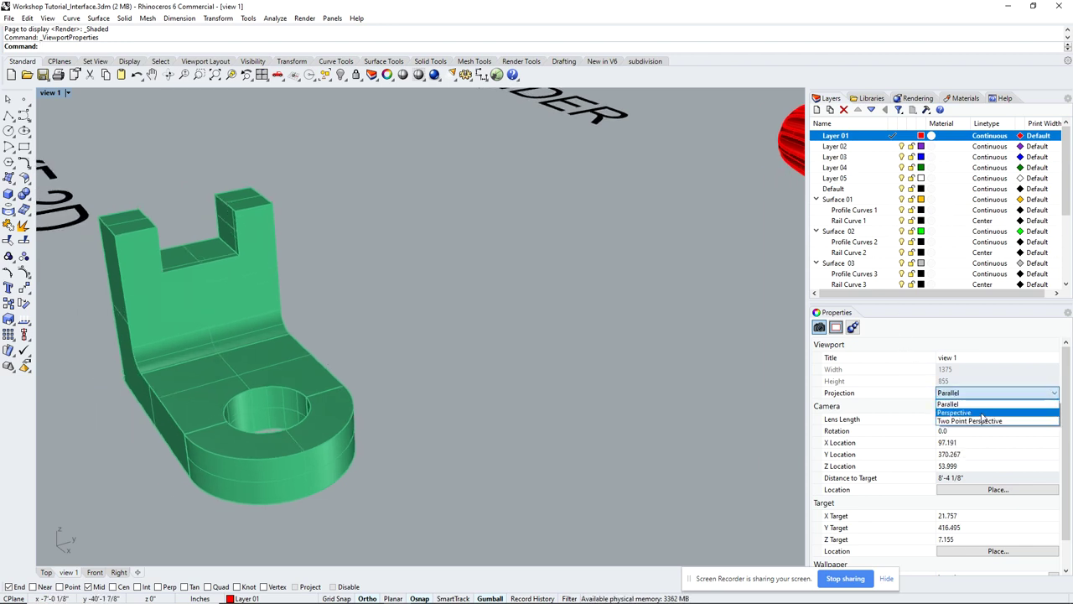
left_click(976, 405)
right_click_drag(579, 336, 527, 321)
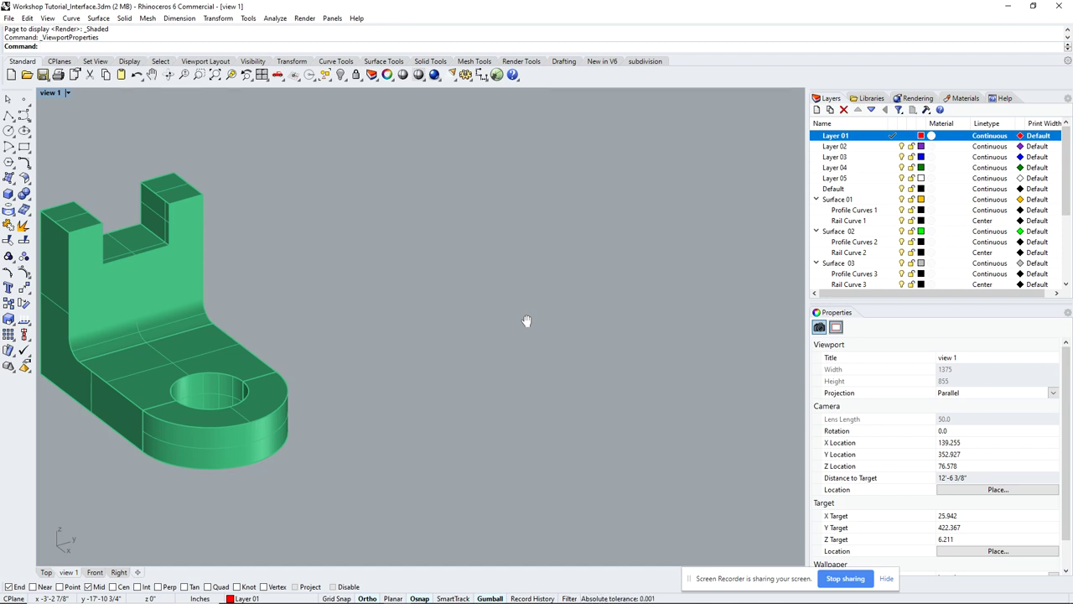
right_click_drag(526, 321, 730, 327)
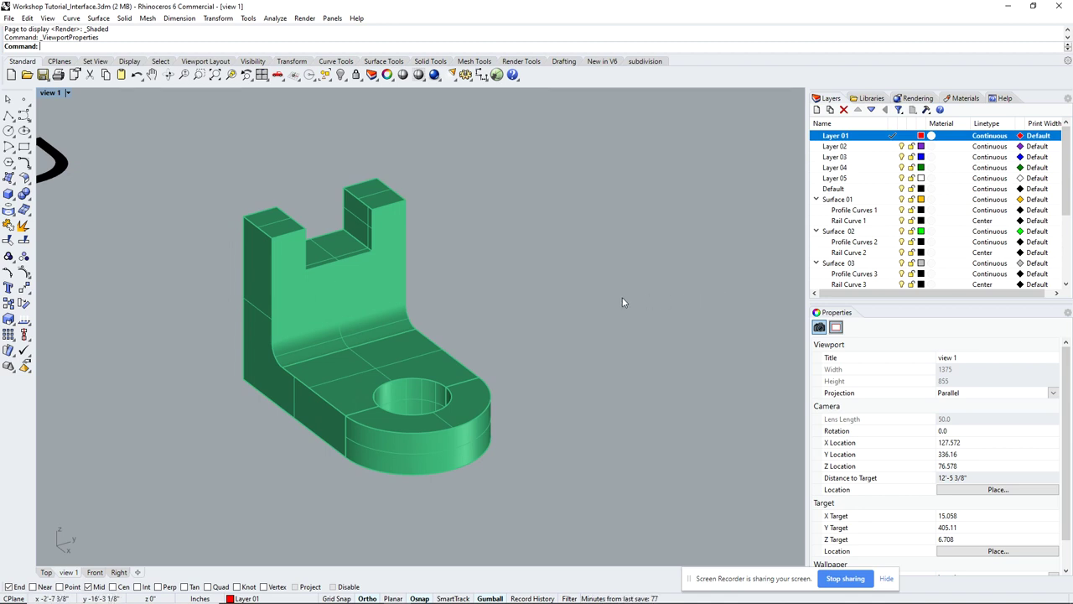
left_click(975, 393)
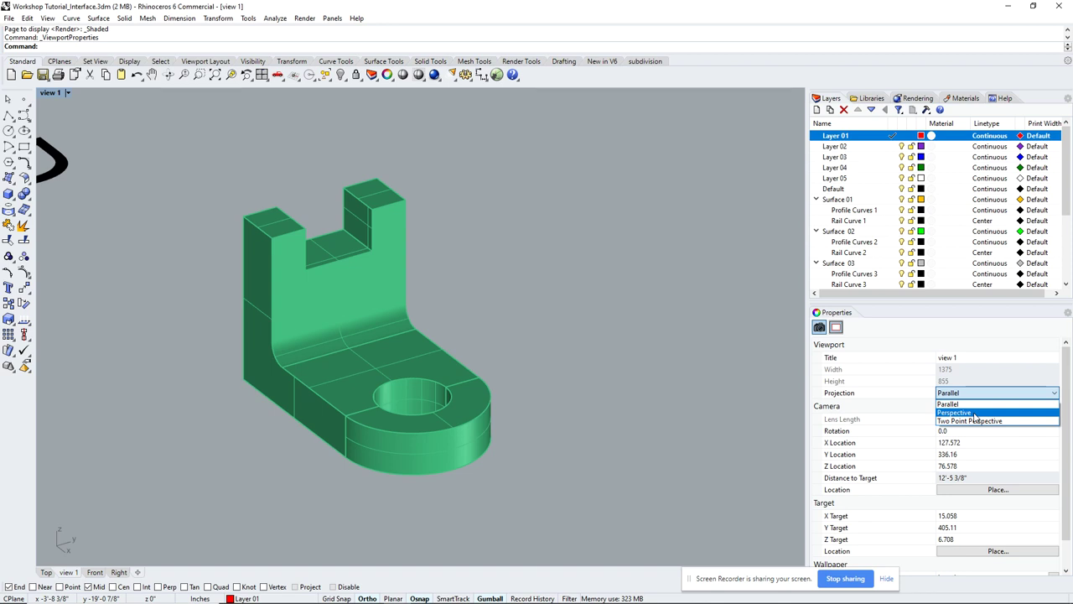
left_click(702, 355)
Examine the bracket in parallel projection from its front and from behind its notched upright.
scroll(543, 348, "down", 5)
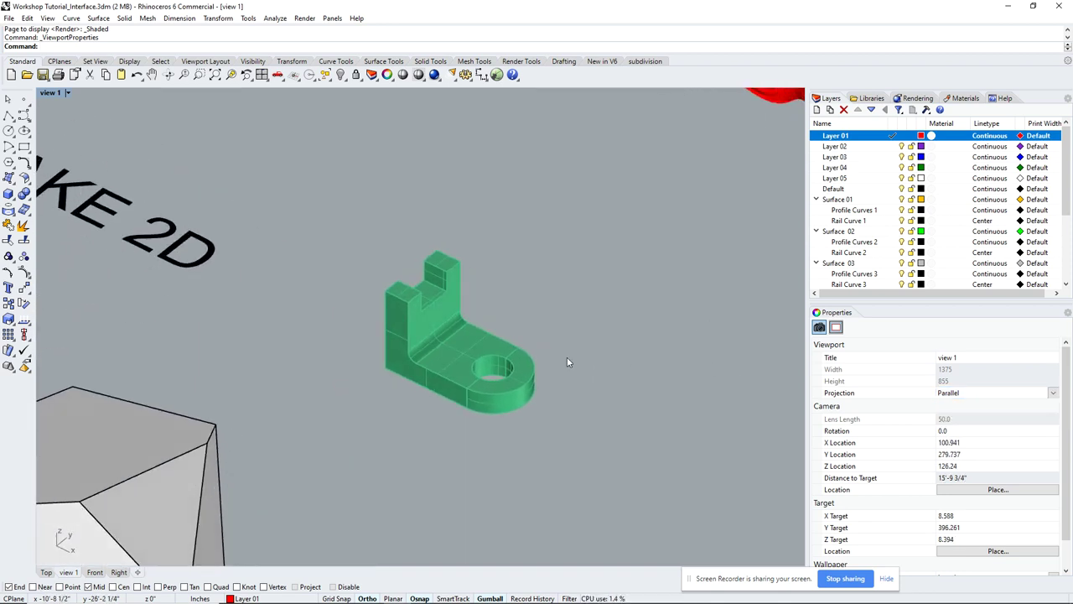
scroll(484, 350, "up", 3)
right_click_drag(484, 349, 628, 355)
scroll(409, 351, "down", 1)
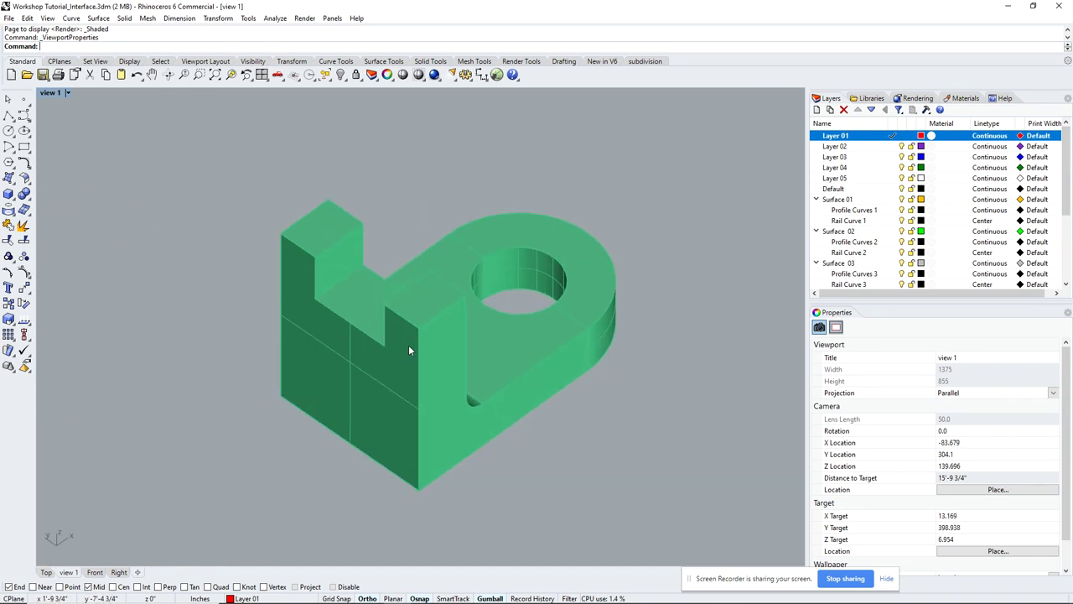
scroll(409, 348, "up", 2)
scroll(428, 338, "down", 2)
right_click_drag(438, 335, 438, 340)
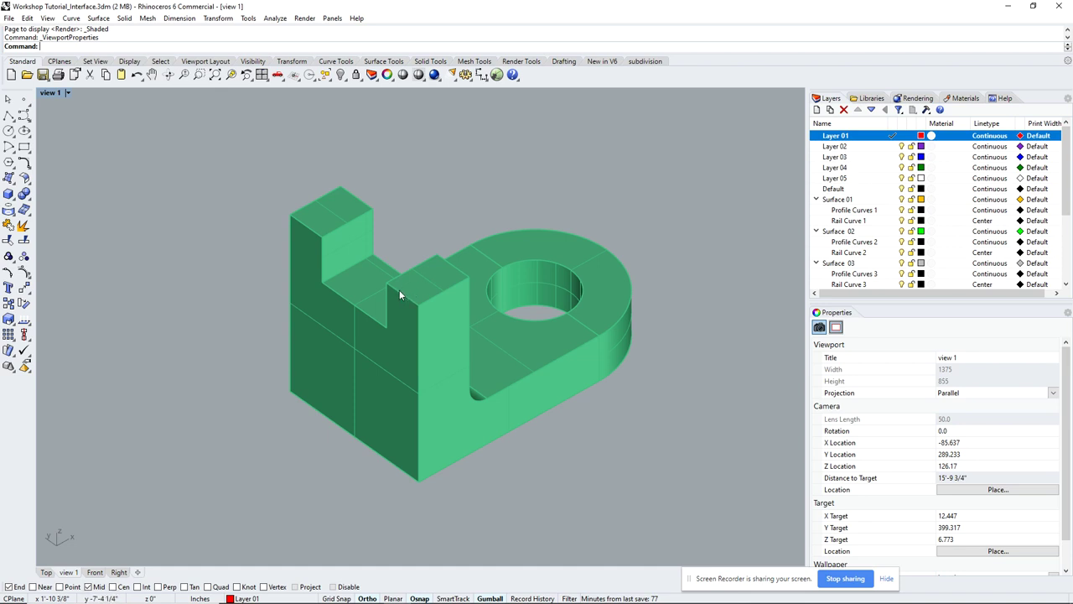
Restore the saved view 1 of the bracket and set the viewport projection to Parallel.
left_click(67, 92)
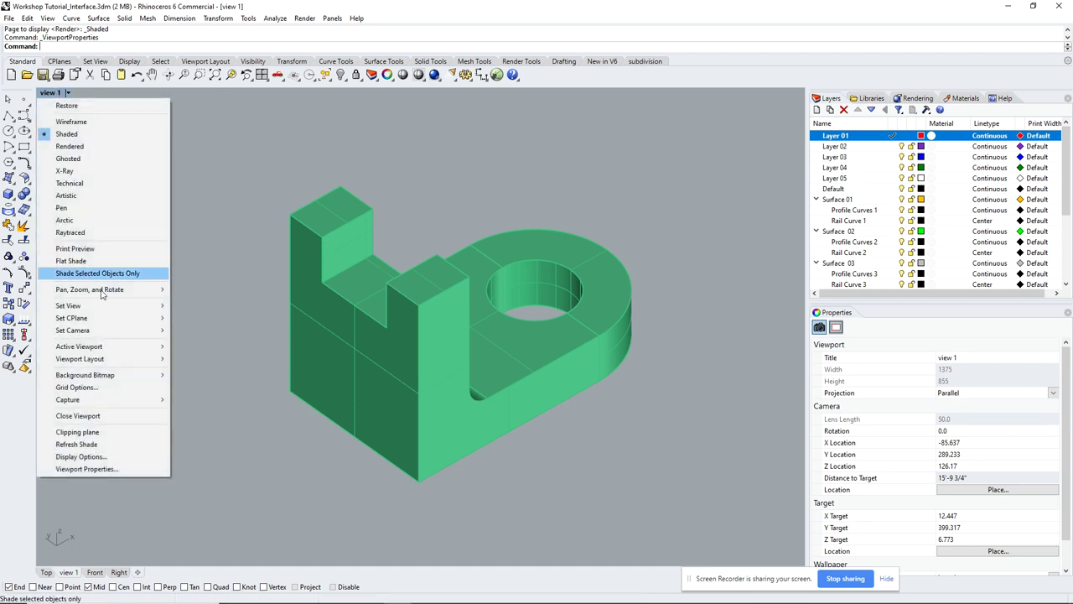
mouse_move(159, 305)
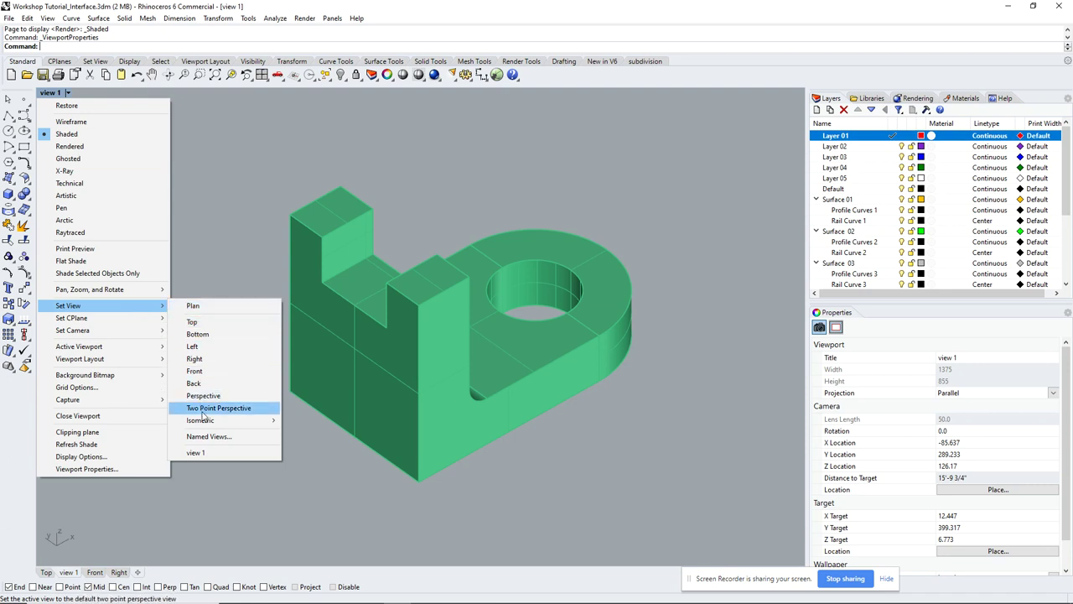
left_click(208, 454)
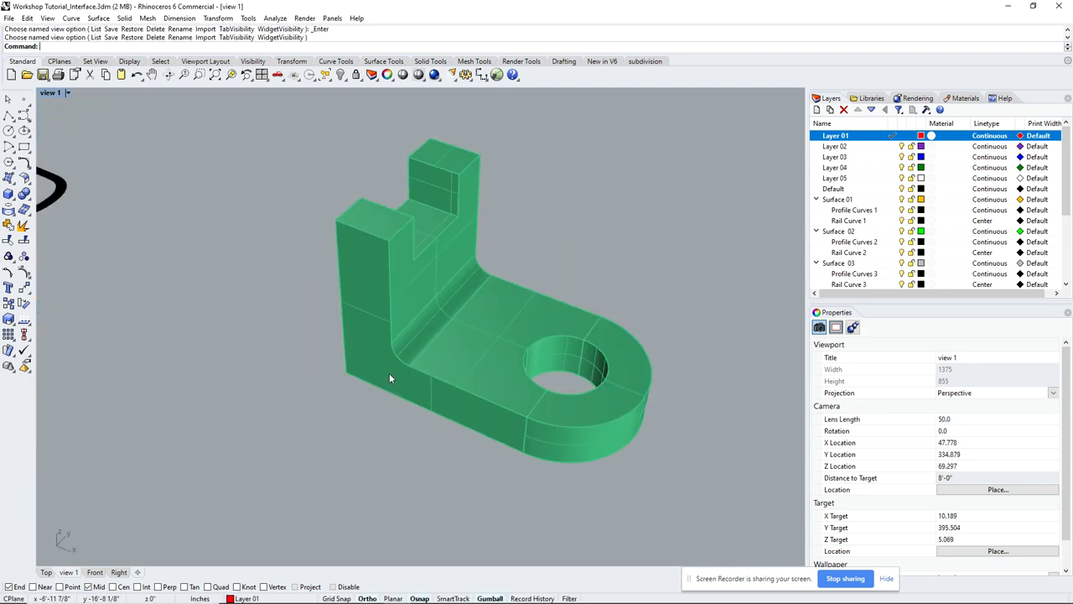
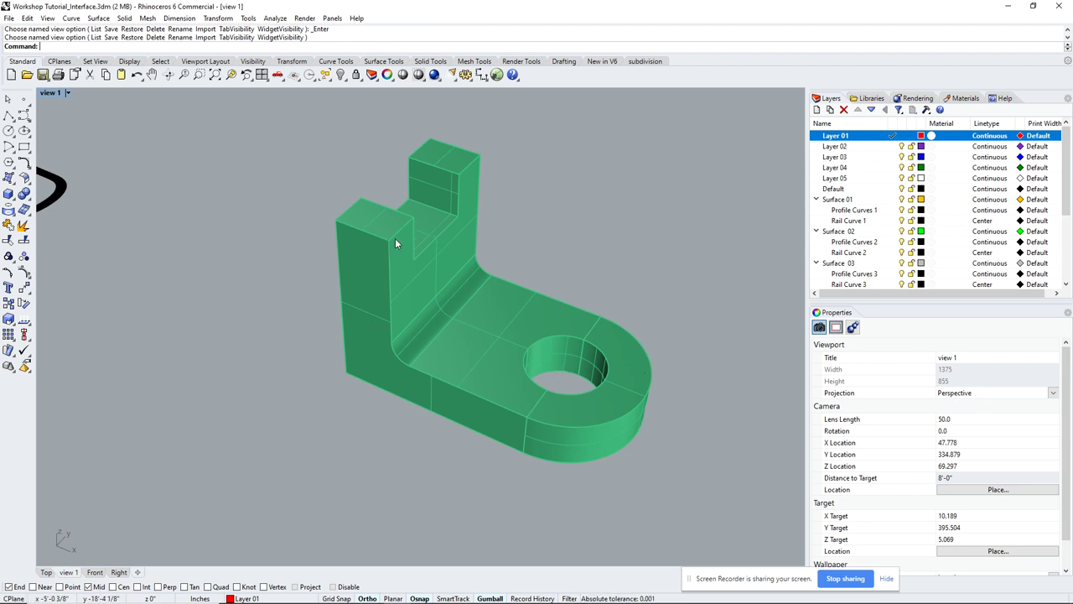
left_click(997, 399)
left_click(965, 404)
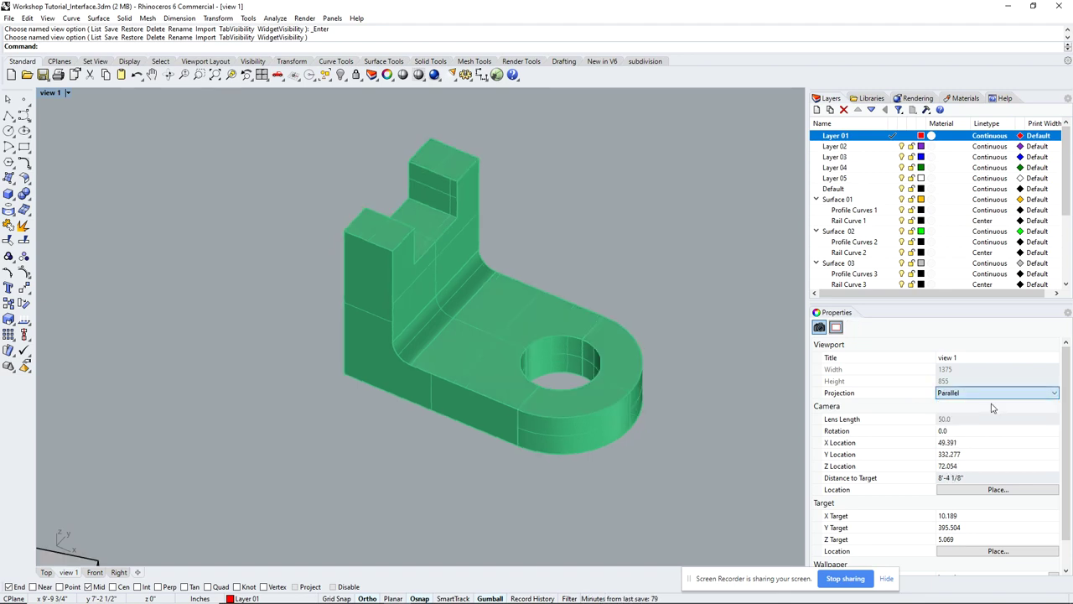
Orbit away from the saved angle, then restore the named view 1 and switch its projection back to Parallel.
right_click_drag(452, 348, 52, 90)
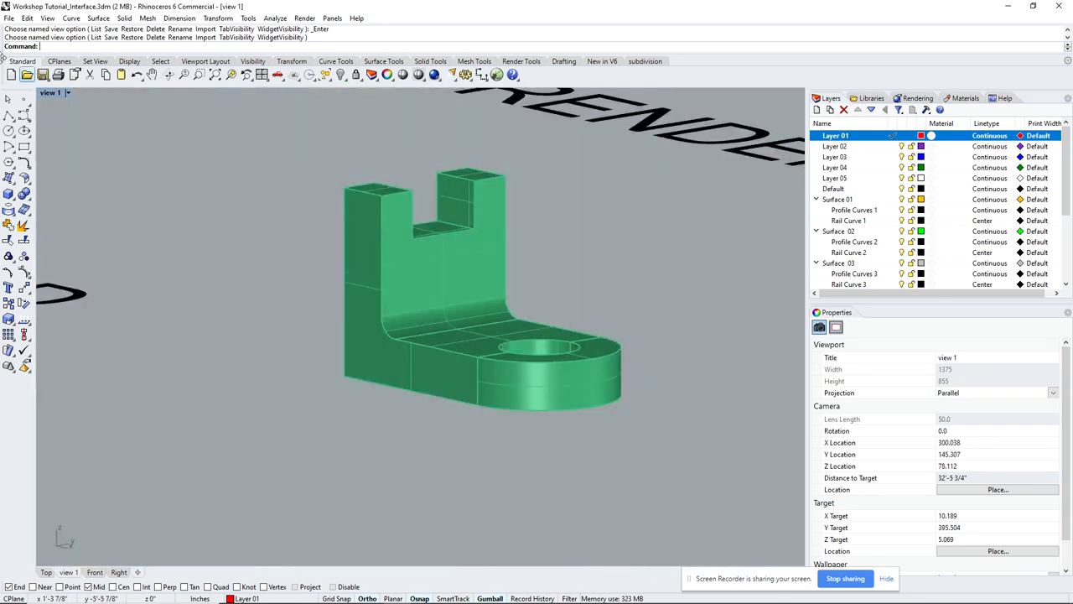
left_click(52, 94)
mouse_move(99, 306)
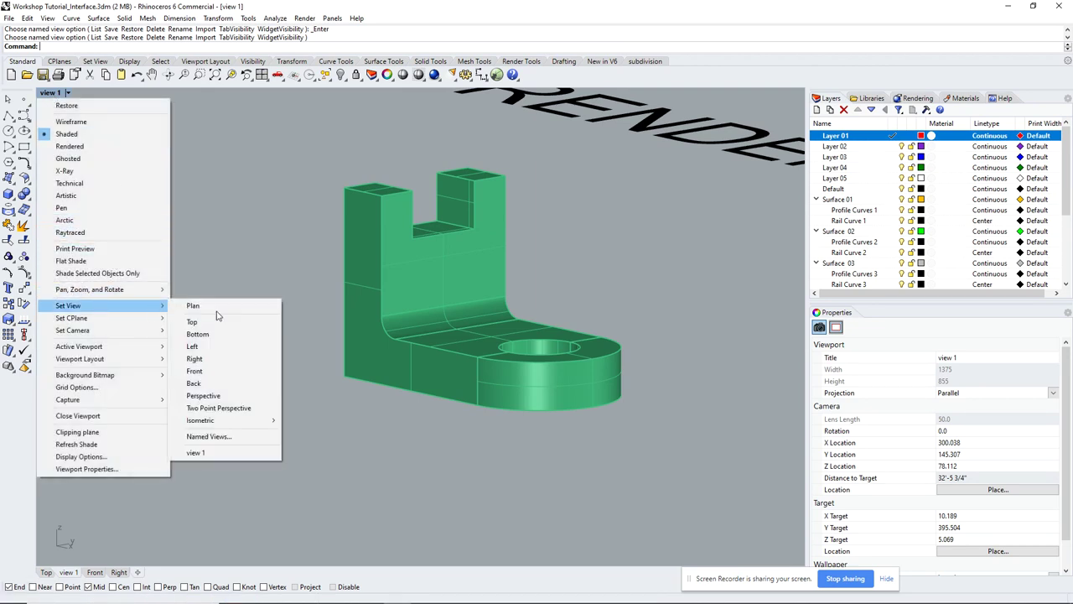
left_click(243, 455)
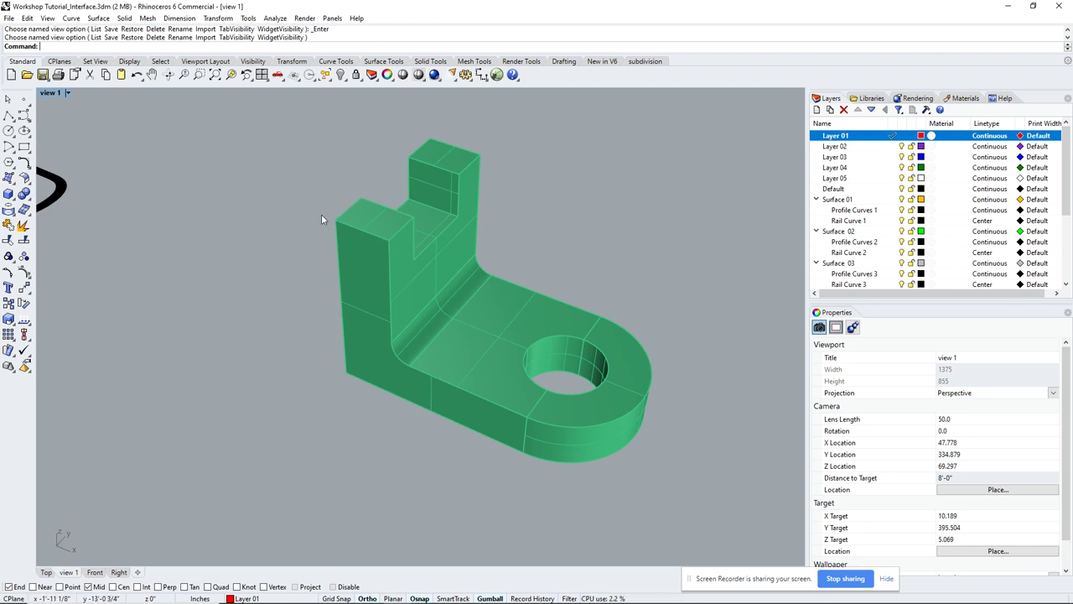
left_click(984, 394)
left_click(985, 403)
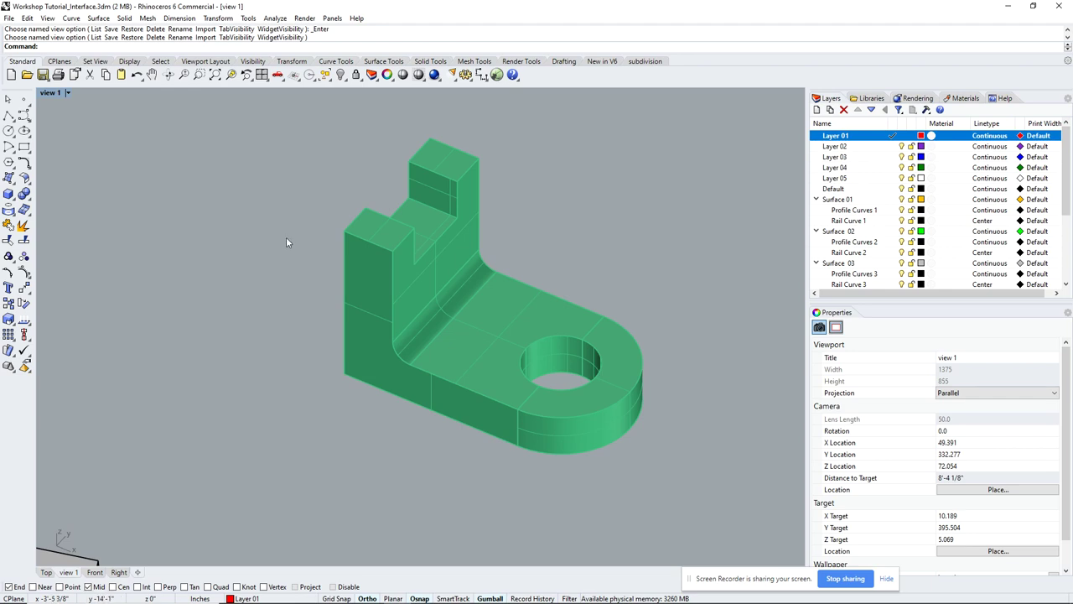
Start Make2D on the green bracket, compare the CPlane, third angle and first angle projections, and choose Third angle projection.
left_click(427, 302)
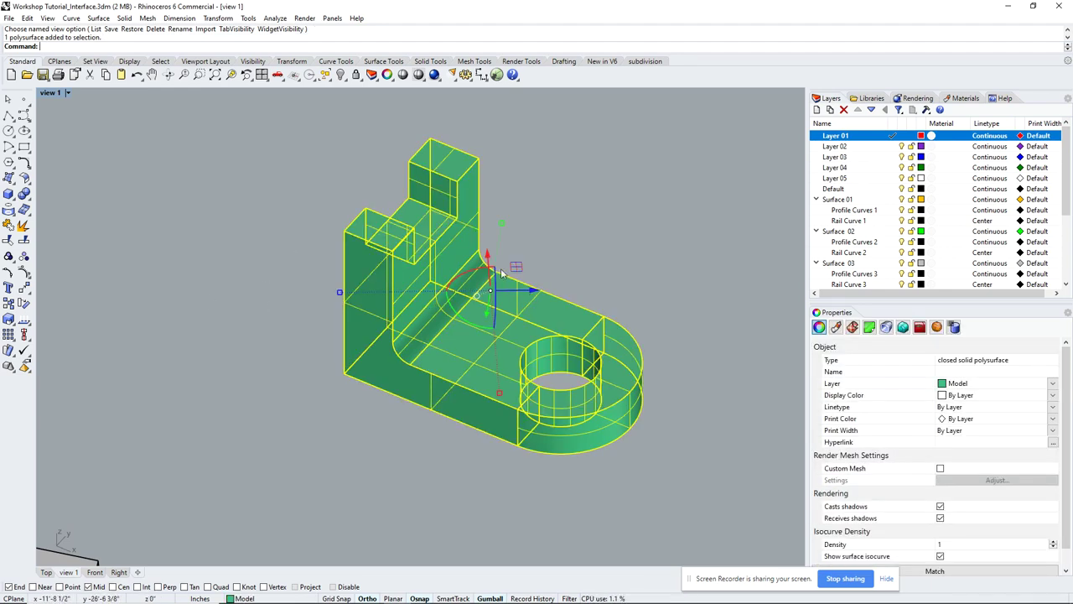
type("Make2D")
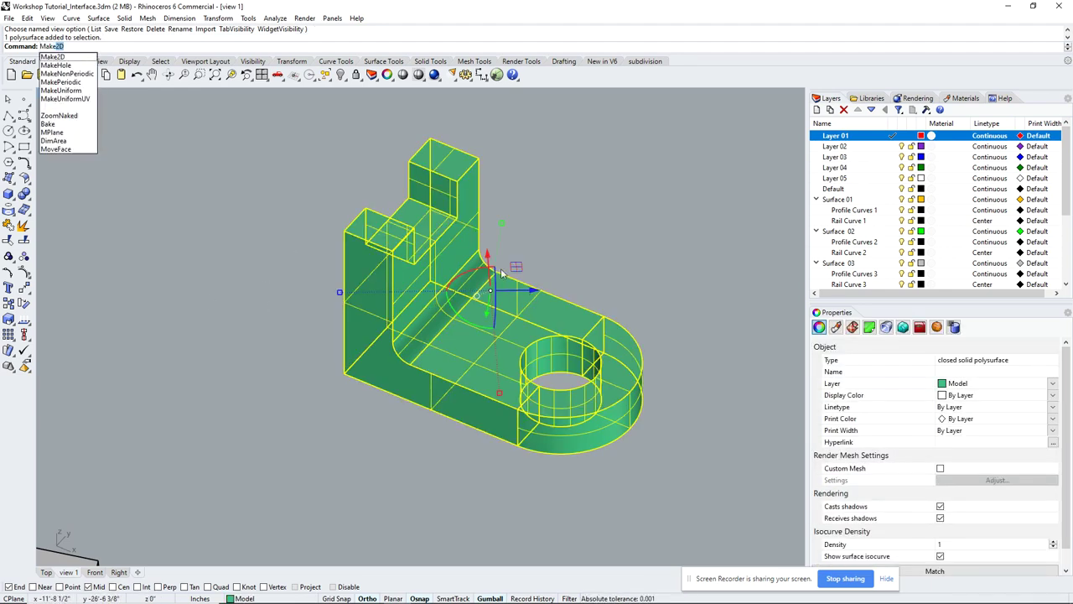
key("Return")
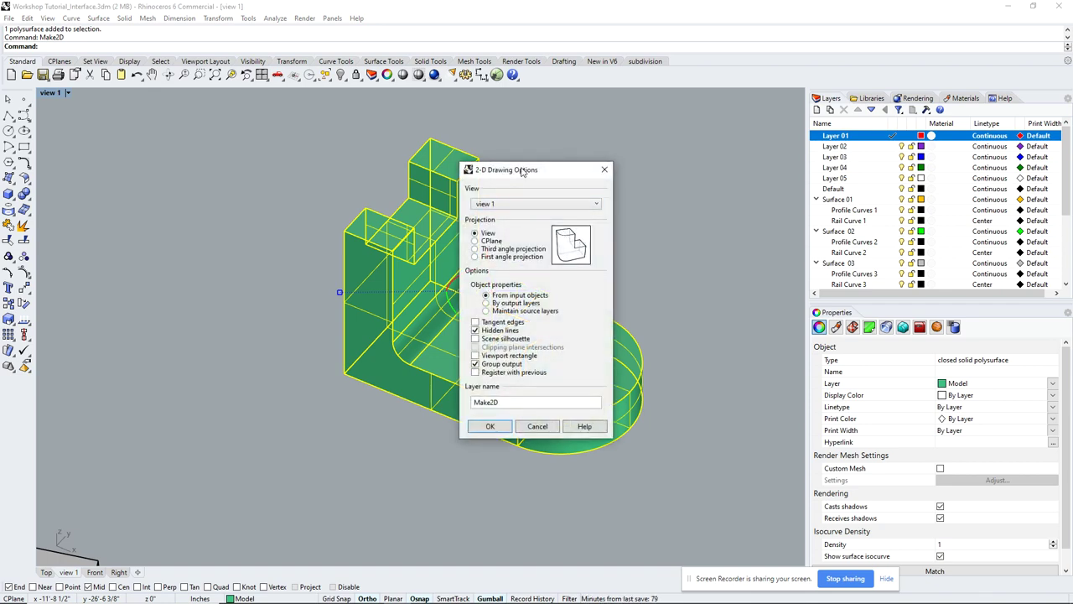
left_click_drag(521, 171, 695, 137)
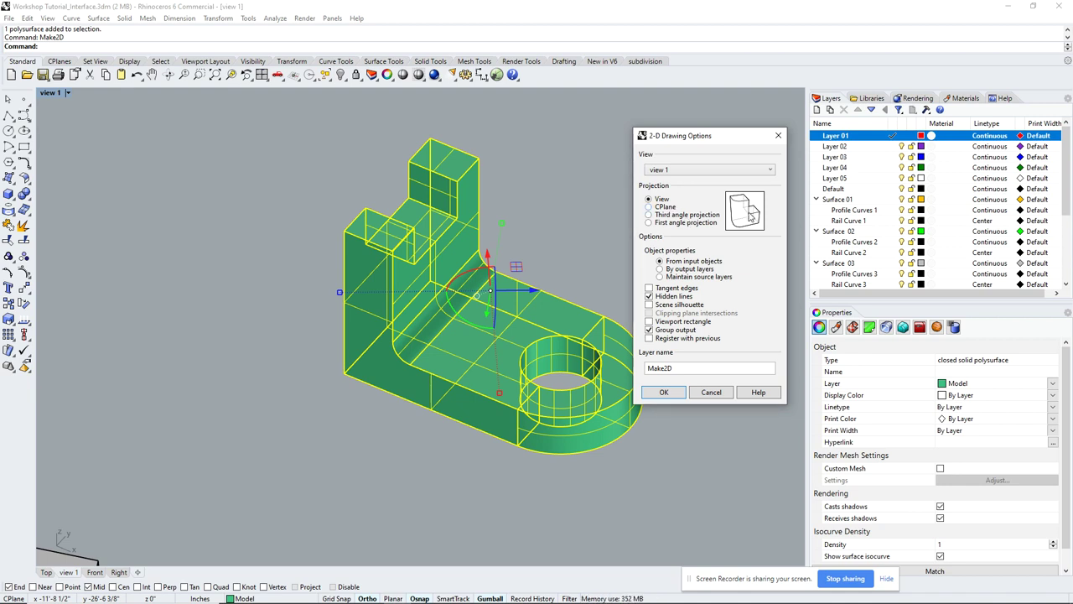
left_click(662, 207)
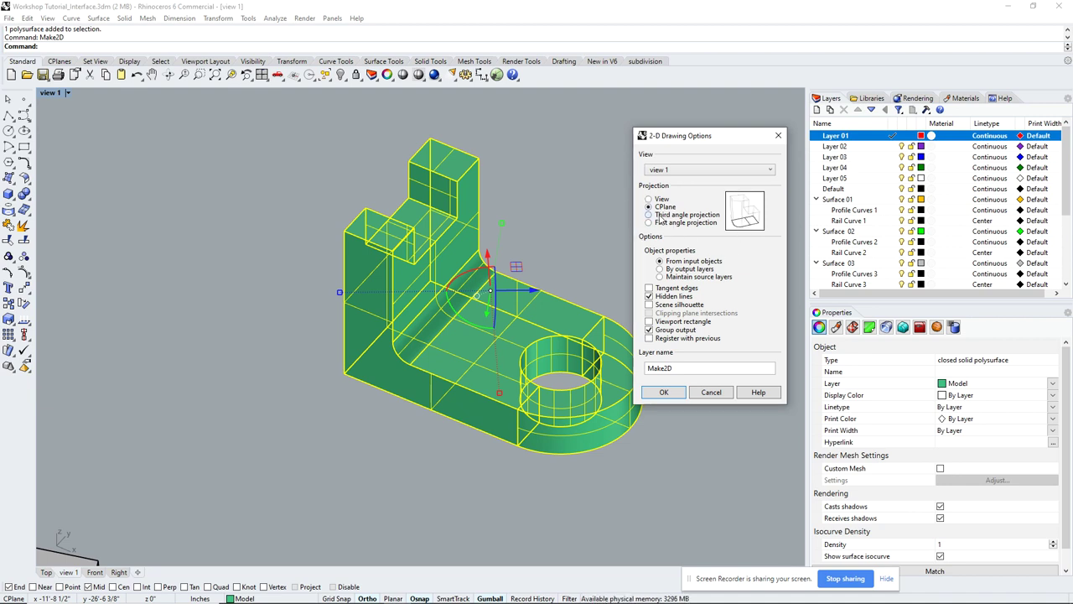
left_click(664, 215)
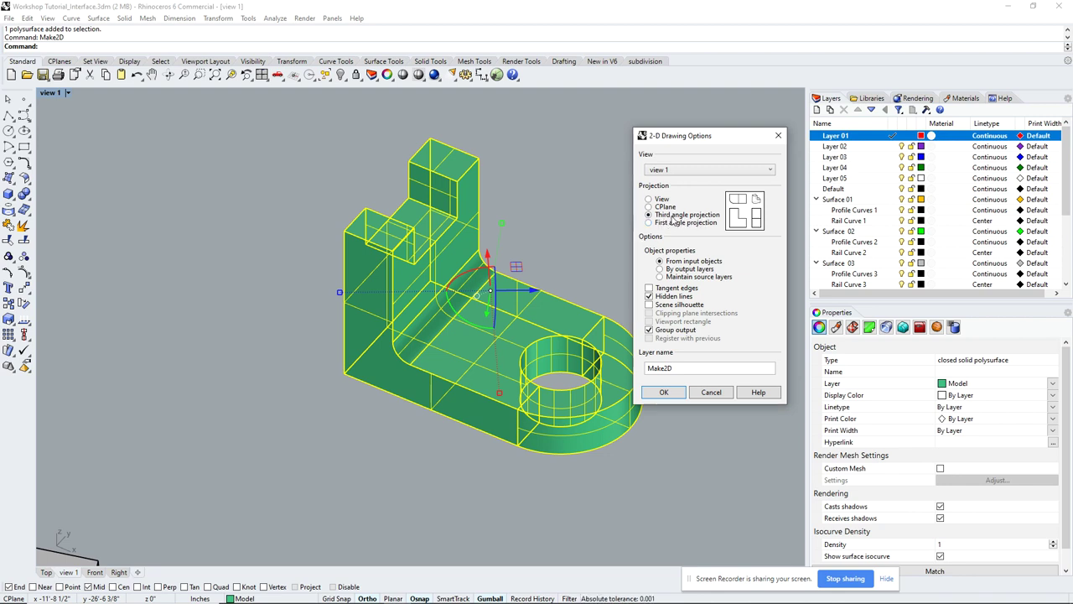
left_click(676, 223)
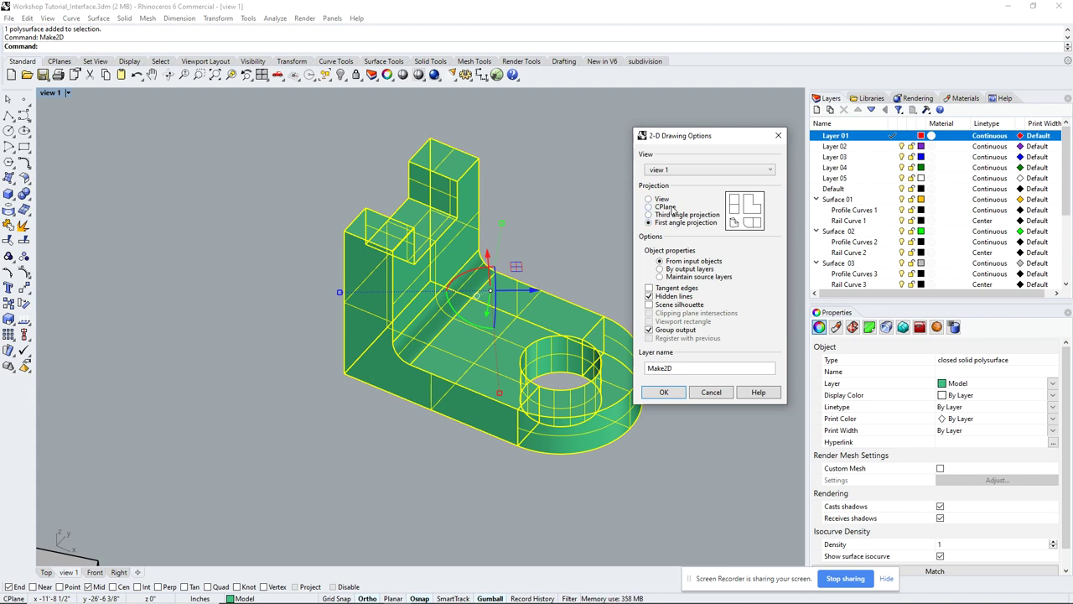
left_click(671, 215)
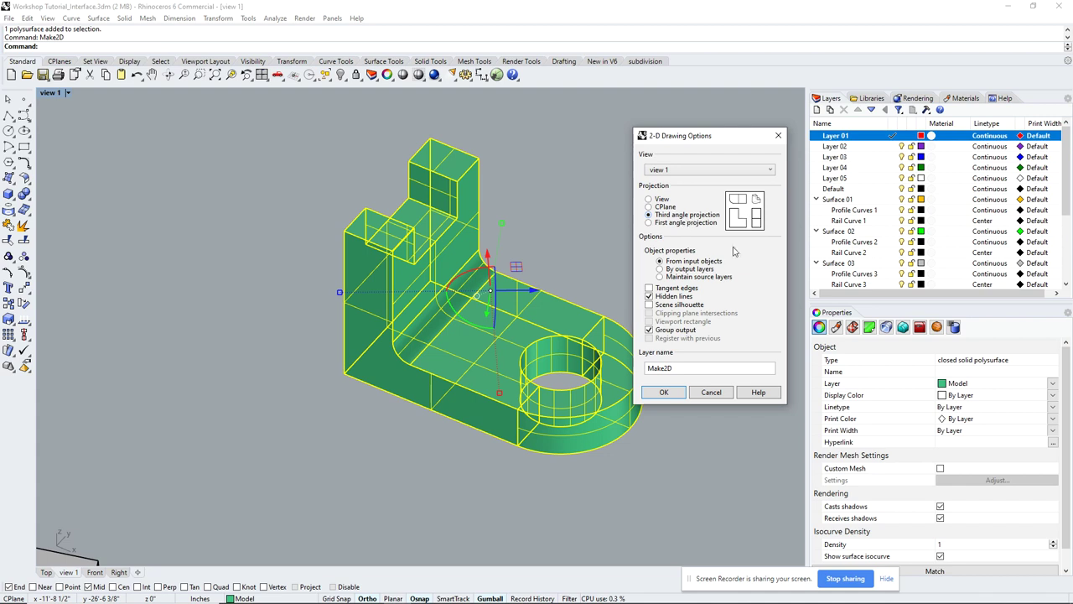
Set the 2D drawing to maintain source layers with group output off, and generate it.
left_click(661, 278)
left_click(651, 332)
left_click(670, 390)
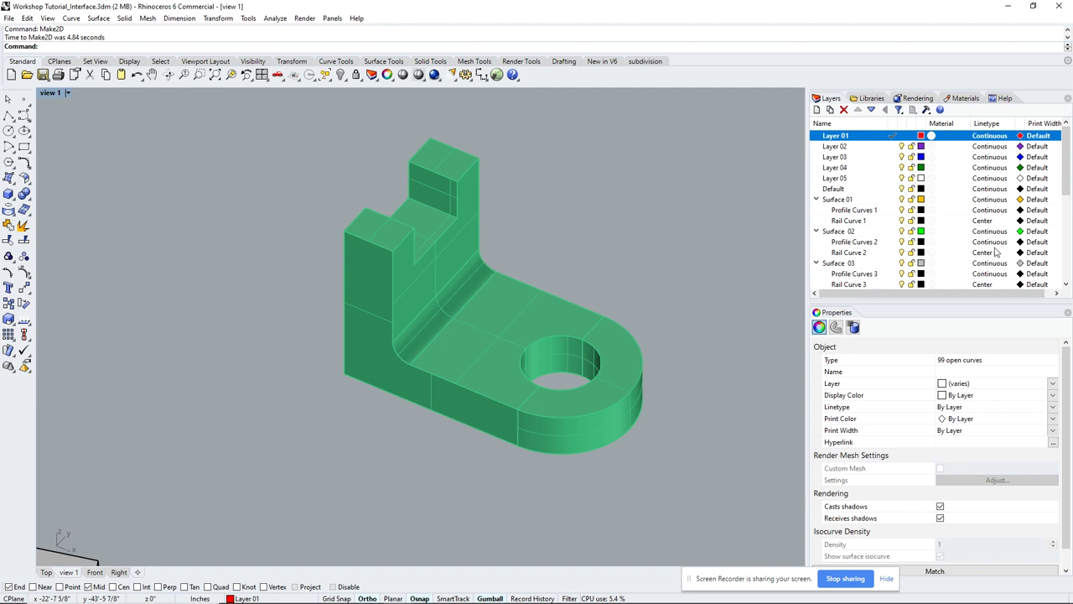
Show the generated bracket drawing in the Top viewport and zoom to the selected curves to examine them.
left_click(47, 573)
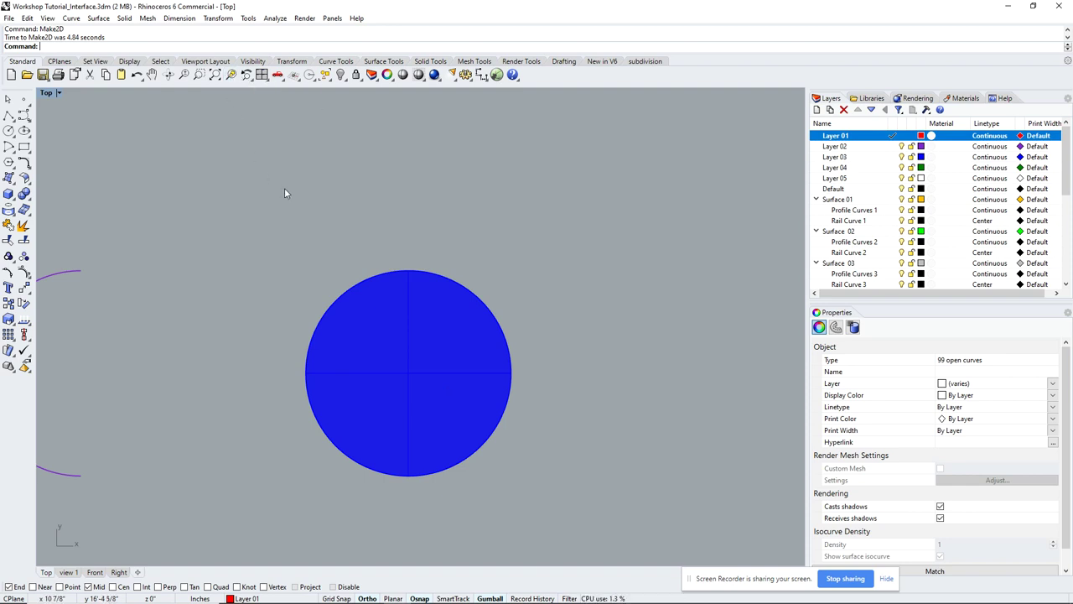
key("Return")
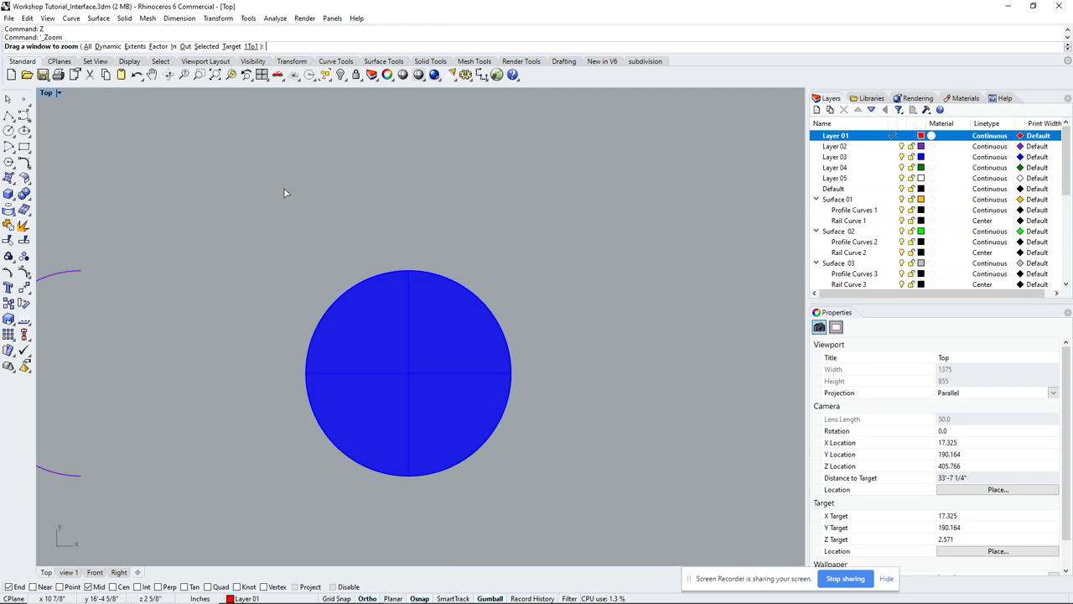
type("s")
key("Return")
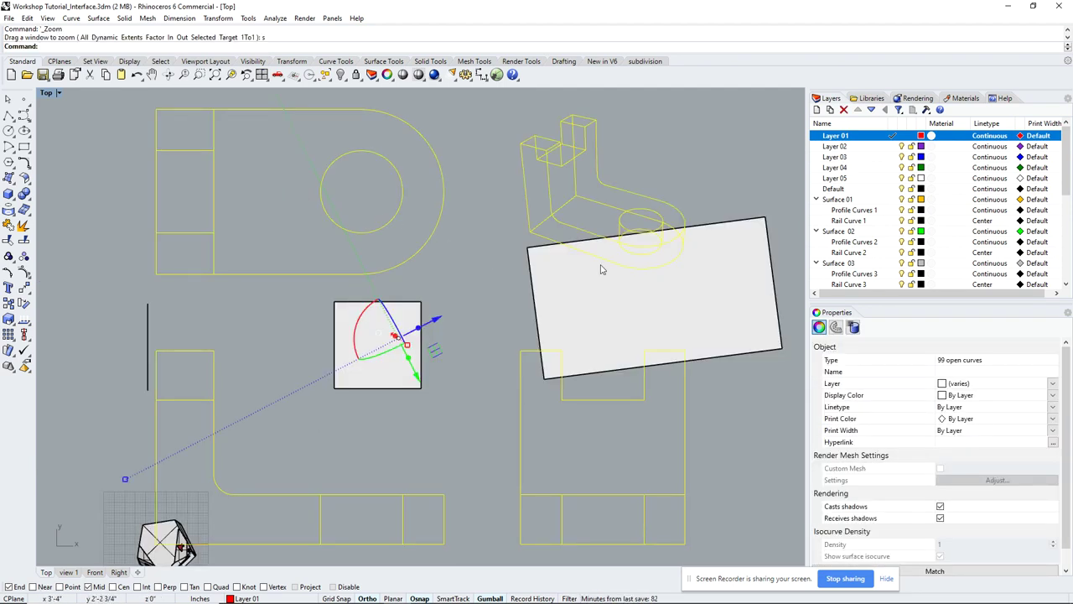
scroll(587, 258, "down", 5)
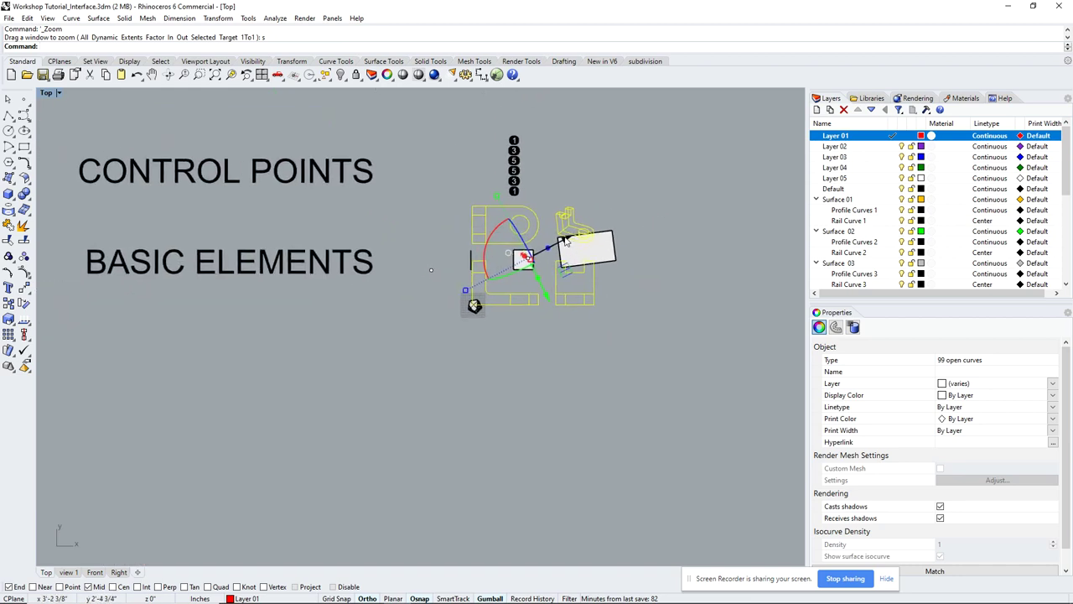
scroll(537, 239, "up", 5)
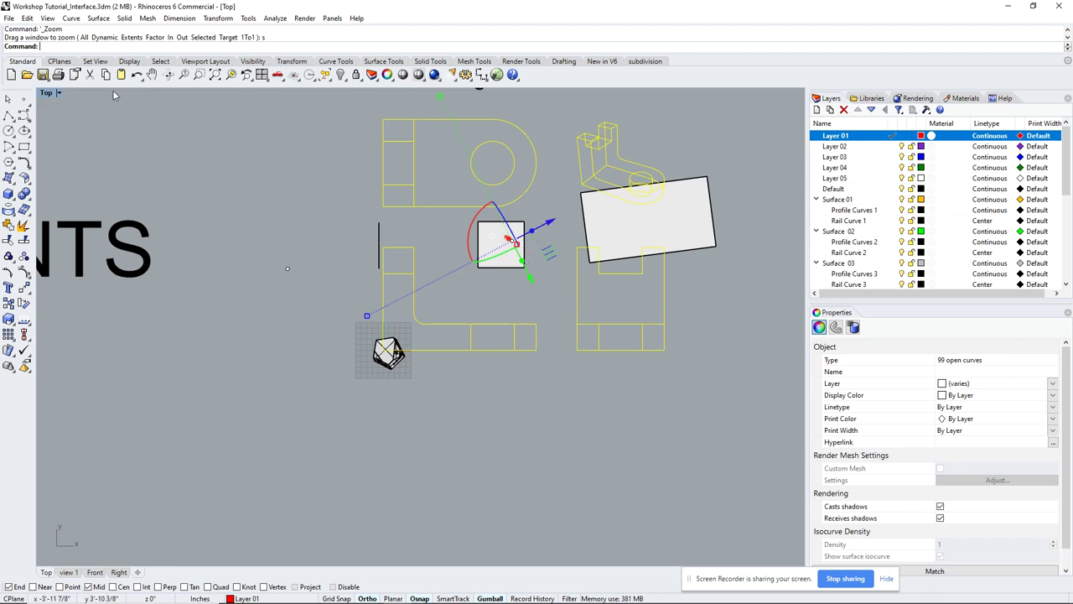
Set the construction plane of the Top viewport to World Top and deselect the drawing curves.
left_click(62, 64)
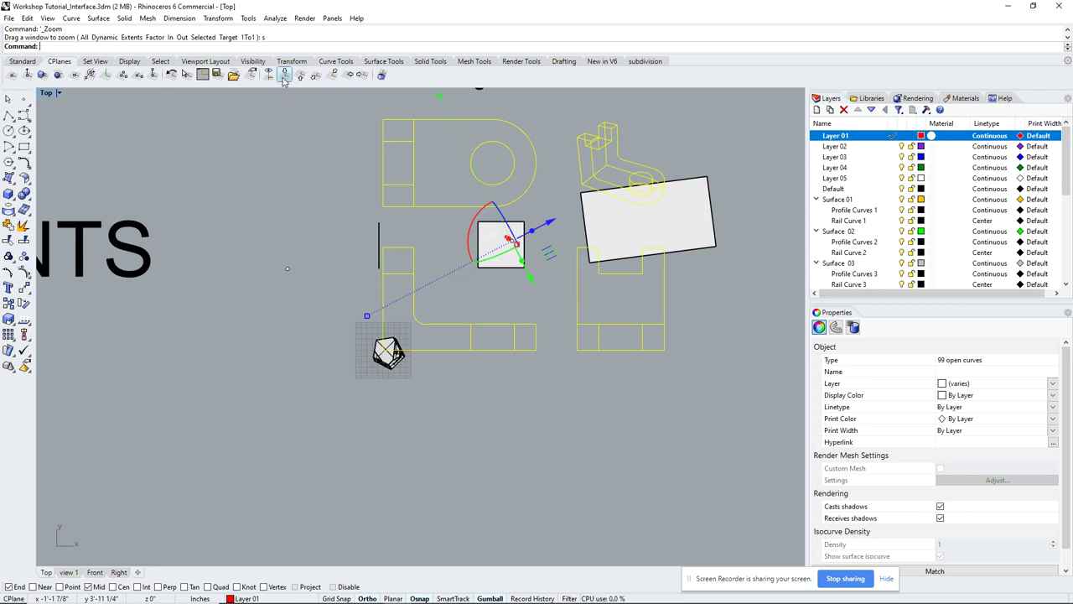
left_click(284, 76)
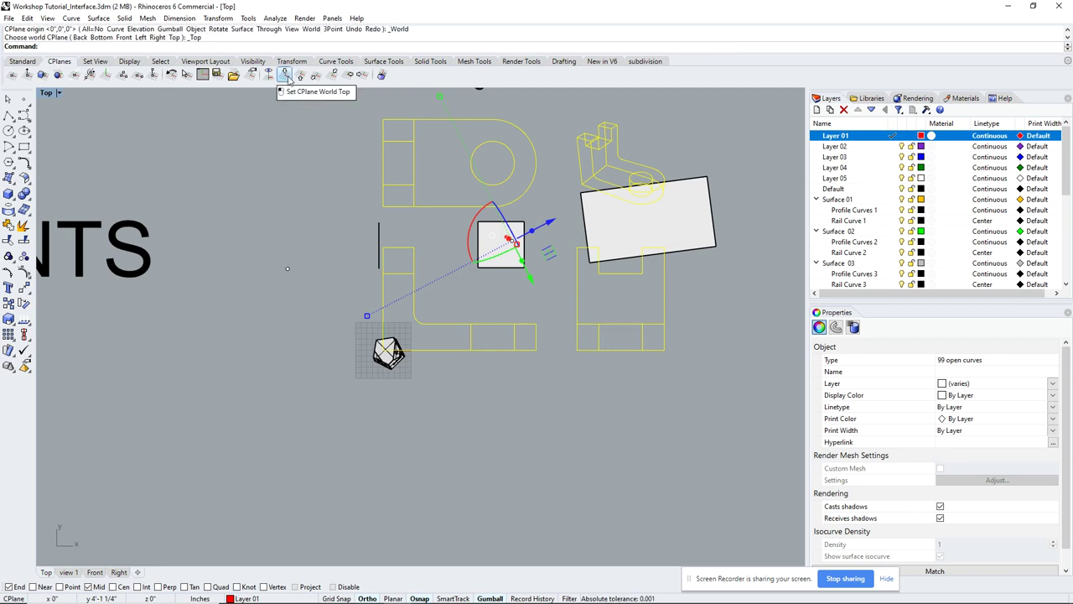
left_click(293, 128)
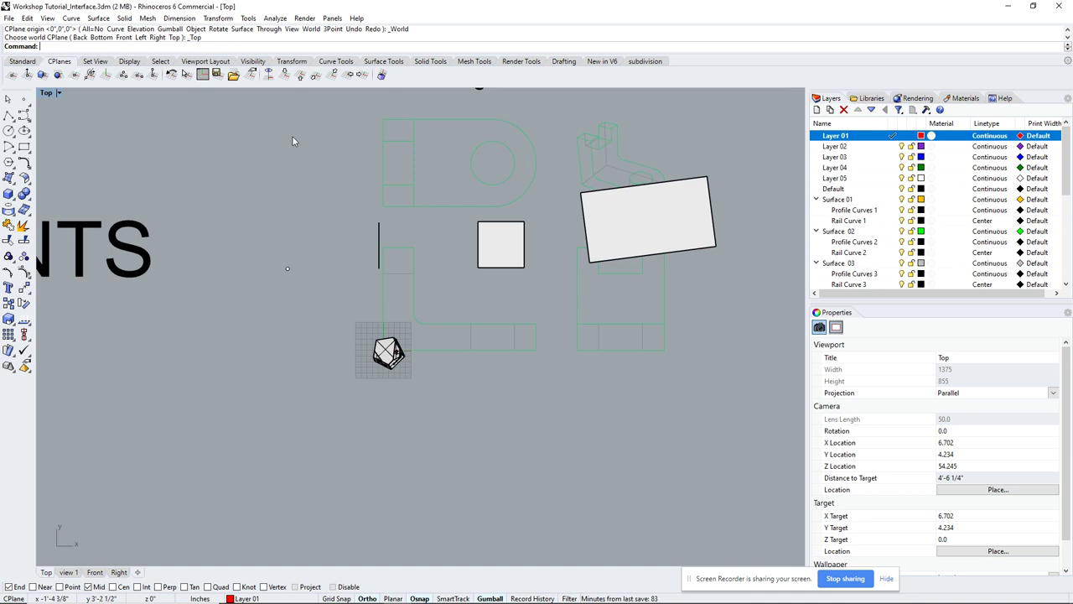
Check the gumball orientation on the small square box, deselect it and undo the Make2D drawing.
left_click(480, 249)
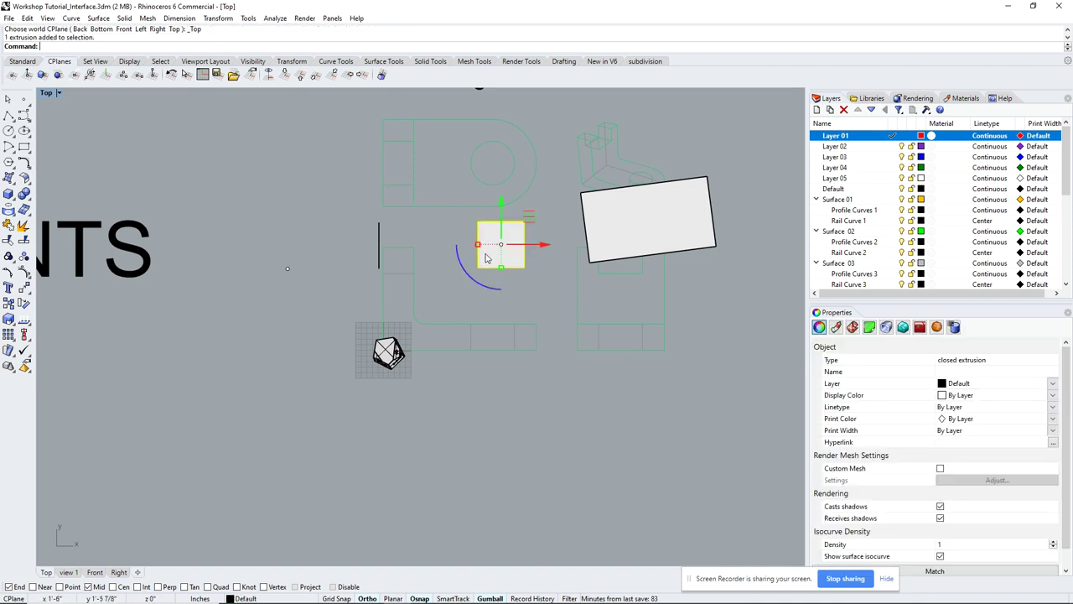
left_click(481, 275)
key("ctrl+z")
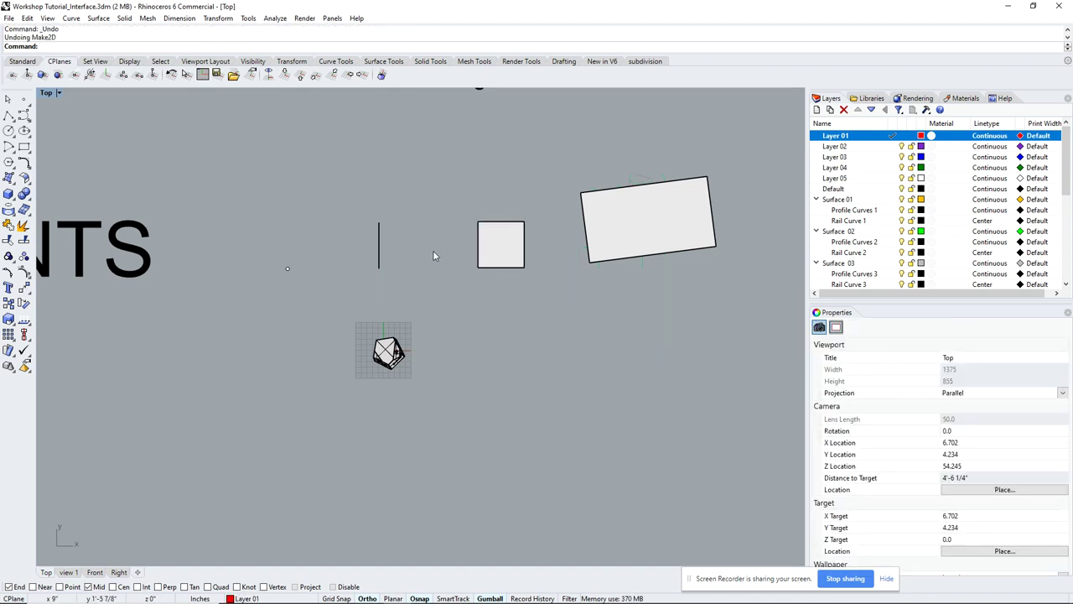
Maximize the view 1 viewport and run Make2D on the bracket again with third angle projection, source layers maintained and output ungrouped.
double_click(47, 94)
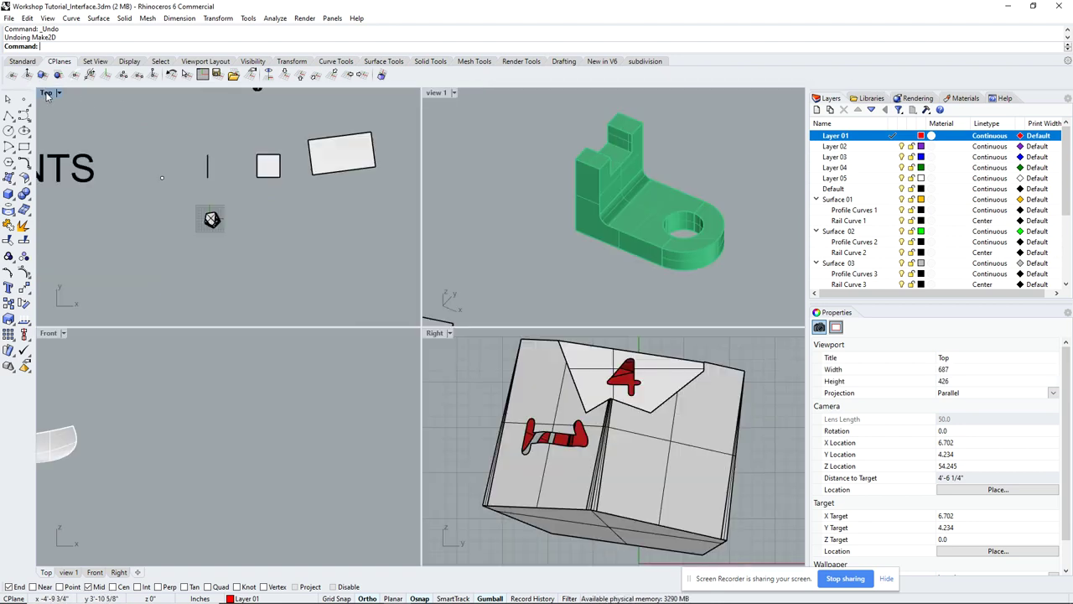
double_click(436, 93)
left_click(504, 294)
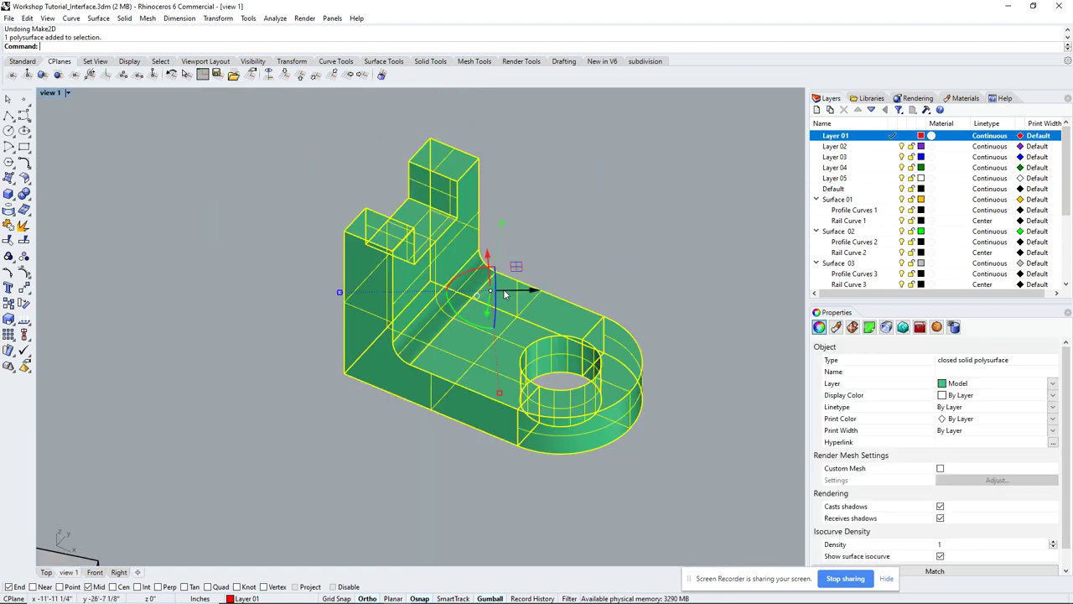
key("Return")
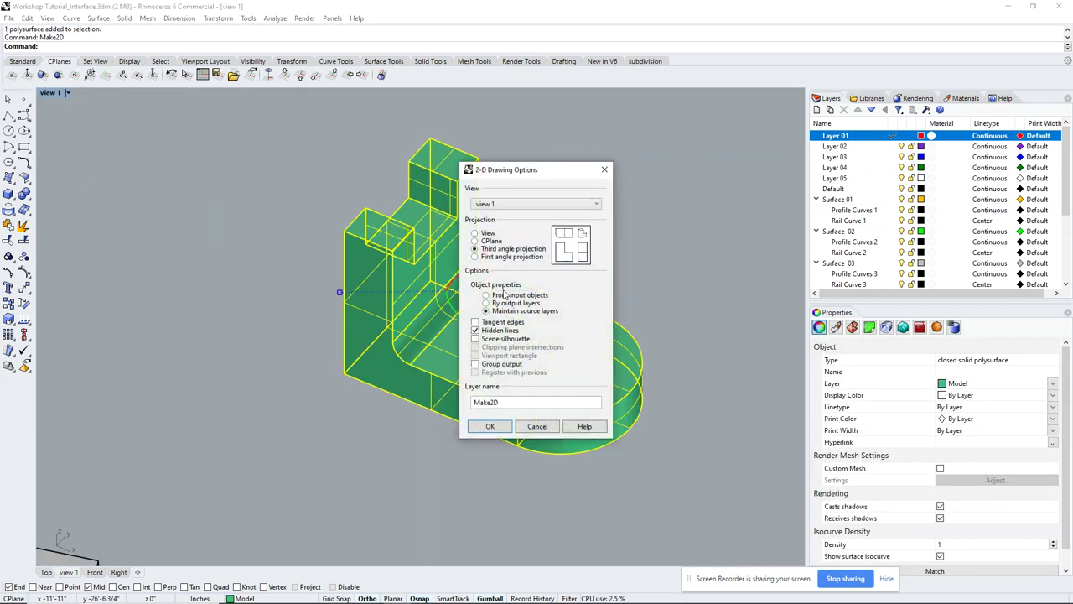
left_click(490, 426)
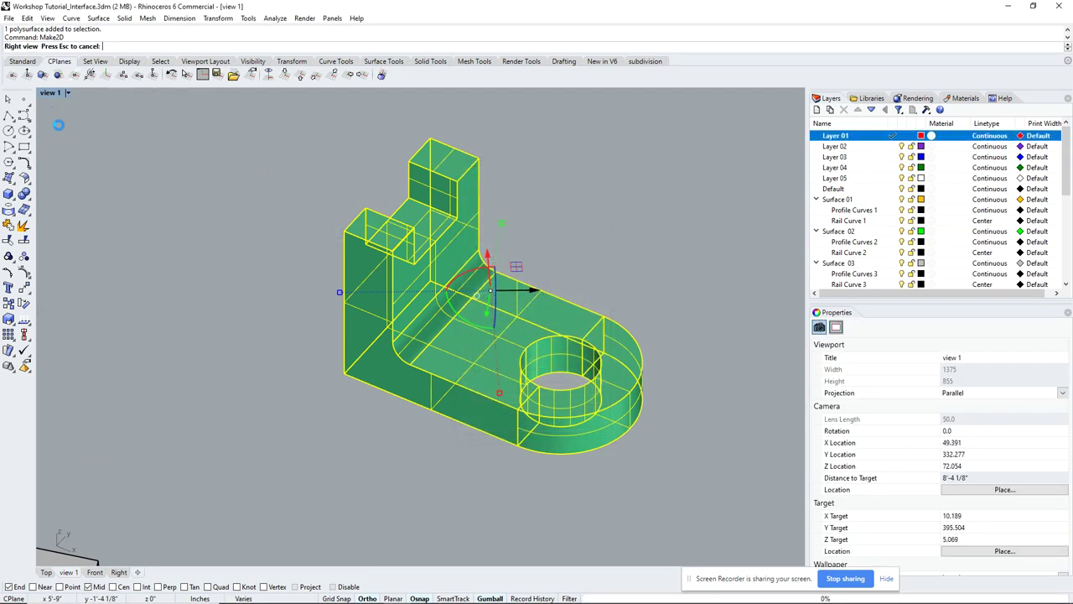
Show the regenerated bracket drawing in the Top viewport and examine where it lies among the other objects.
left_click(46, 573)
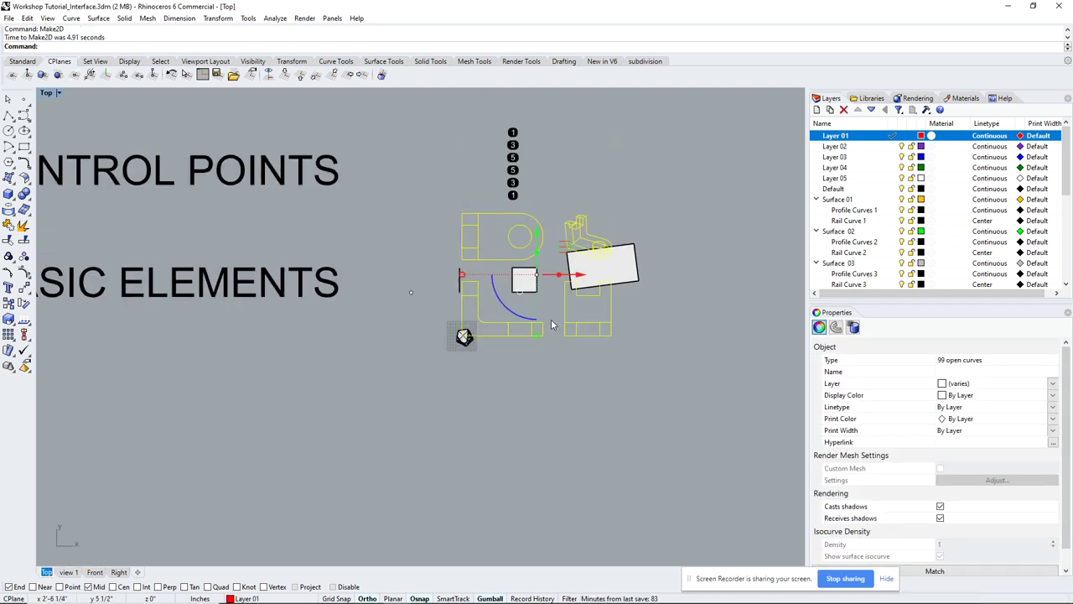
scroll(558, 293, "up", 2)
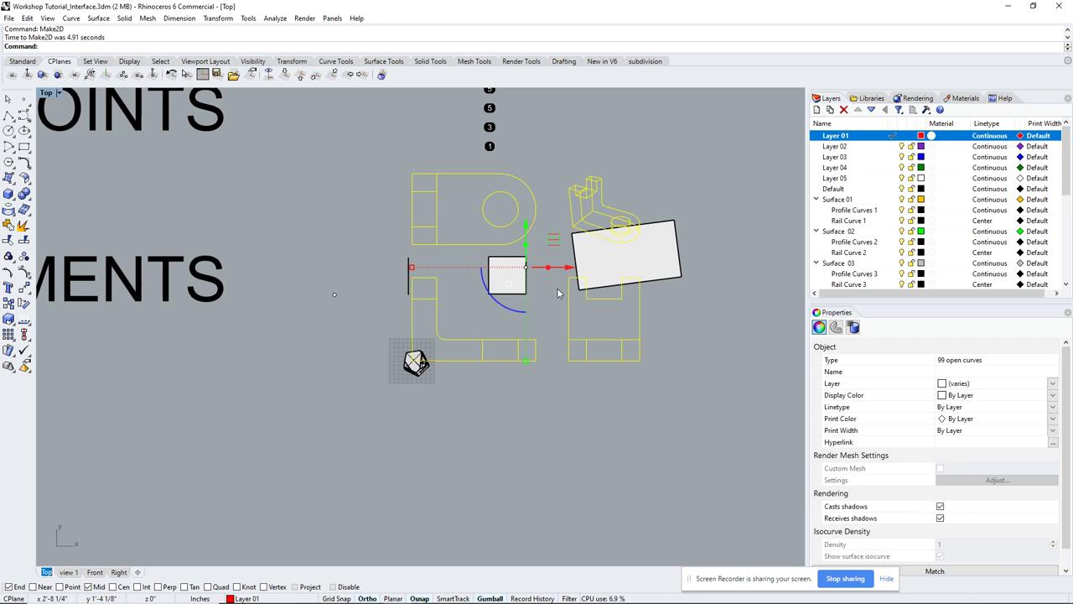
scroll(558, 294, "down", 3)
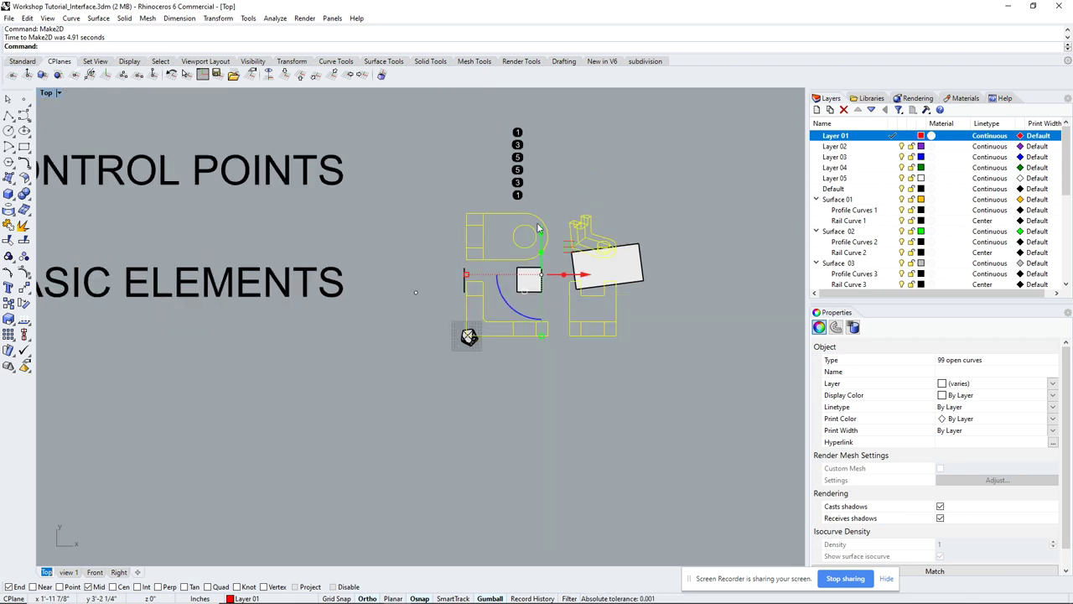
Move the Make2D drawing curves straight down, clear of the other objects, and deselect them.
left_click_drag(541, 236, 545, 482)
key("Escape")
scroll(574, 220, "up", 4)
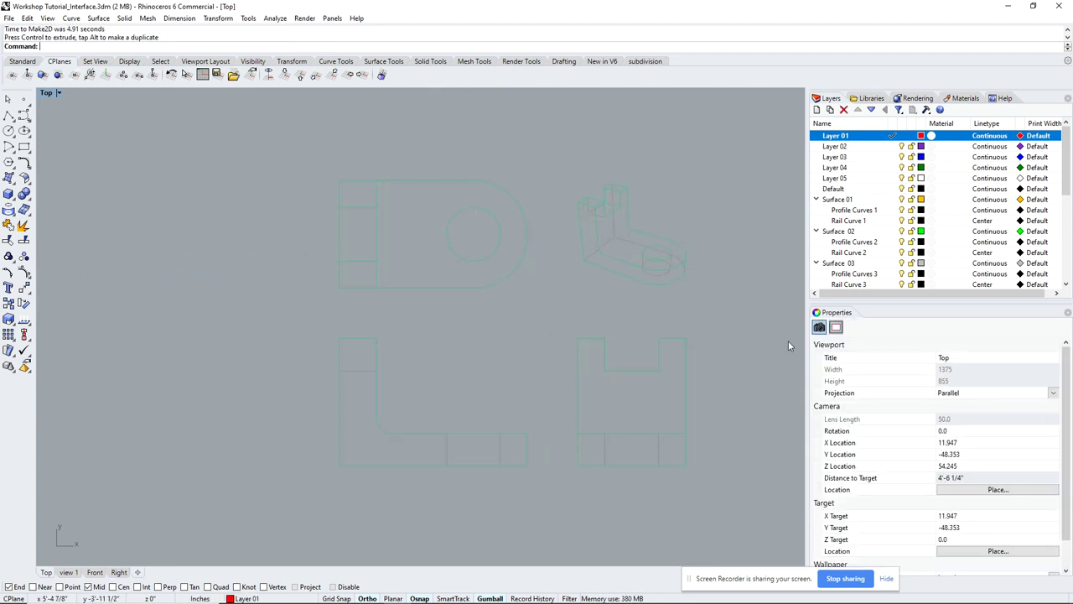
scroll(662, 271, "down", 2)
right_click_drag(648, 271, 561, 268)
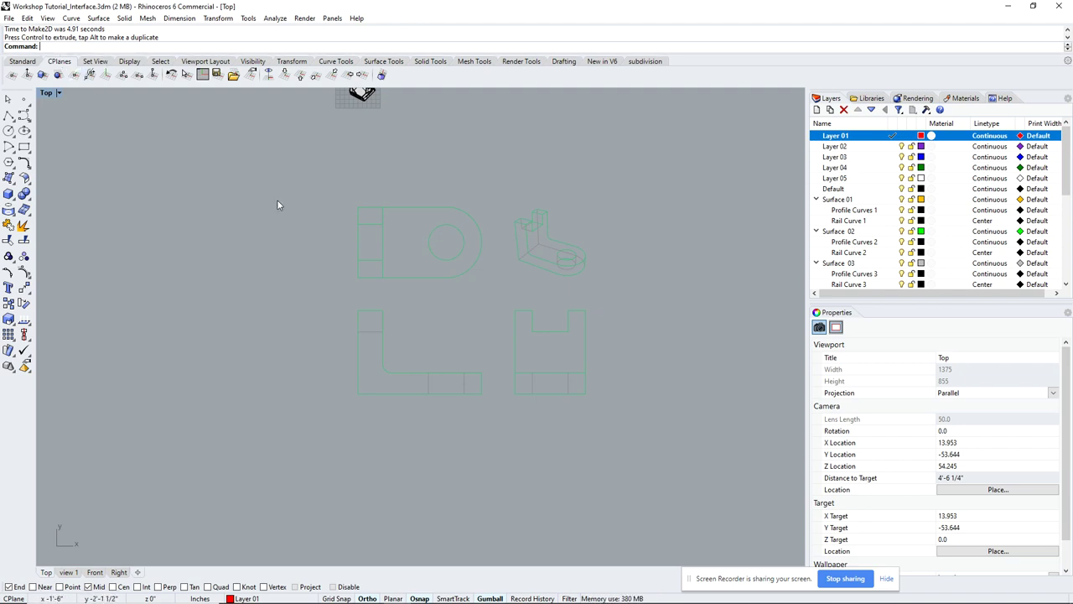
Open the Rhino options and set the Shaded display mode's viewport background to a solid color.
type("SetTim")
type("gs")
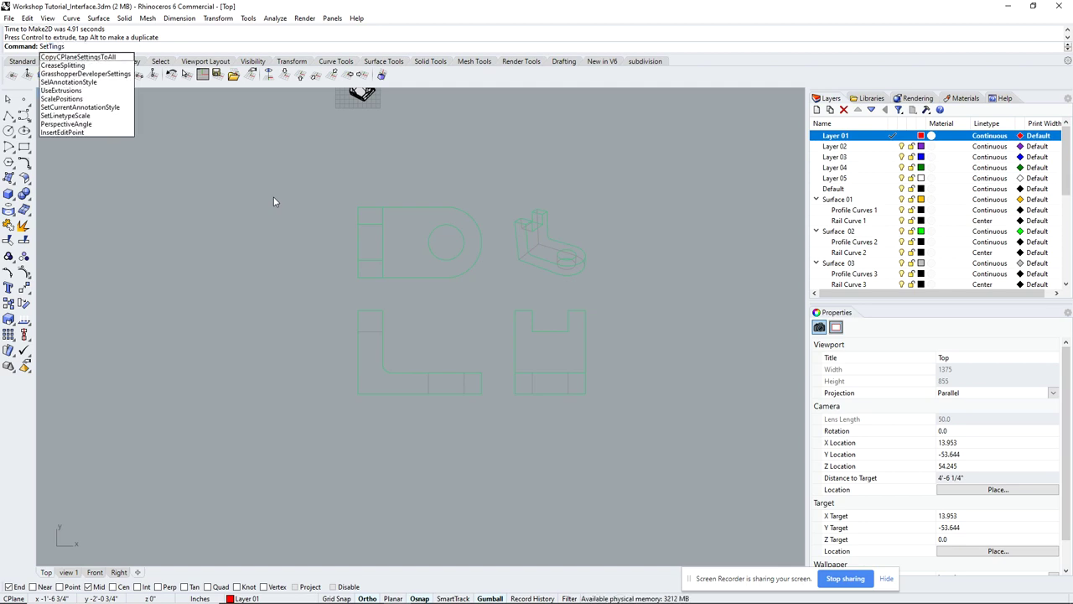
key("Return")
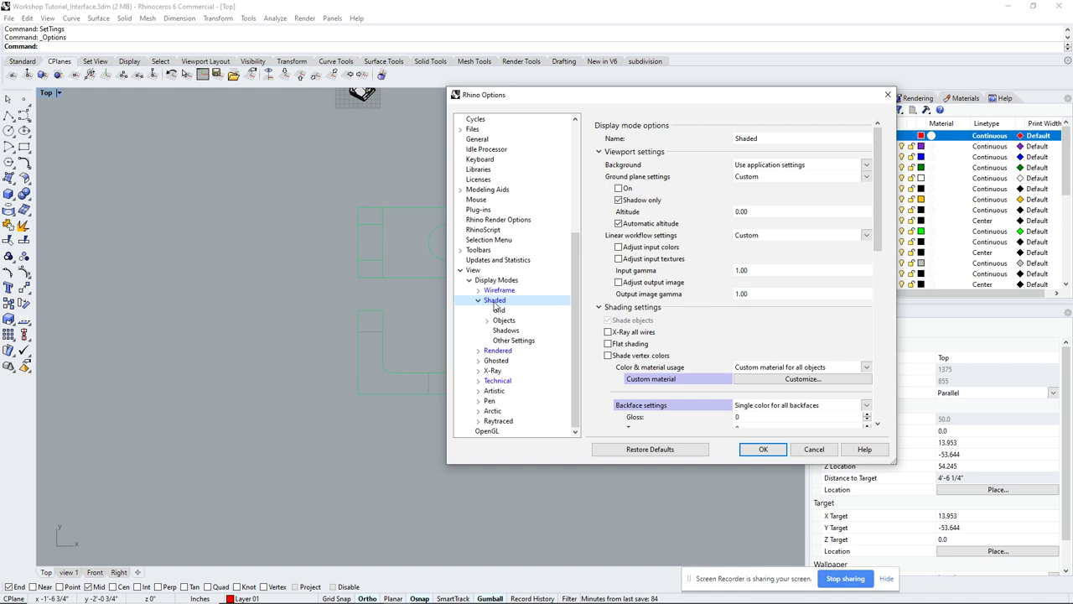
left_click(780, 165)
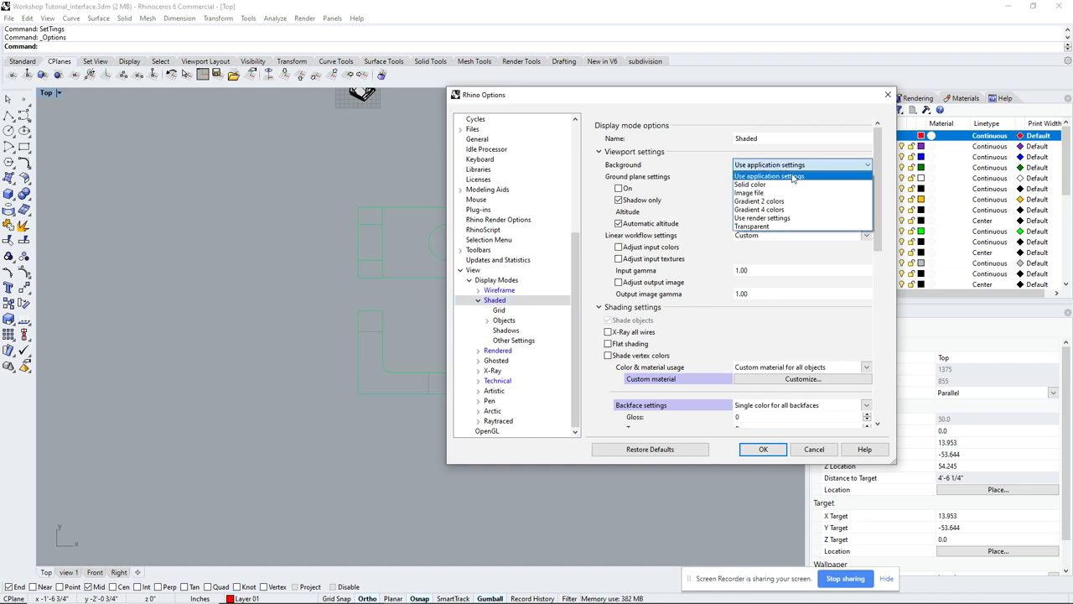
left_click(773, 184)
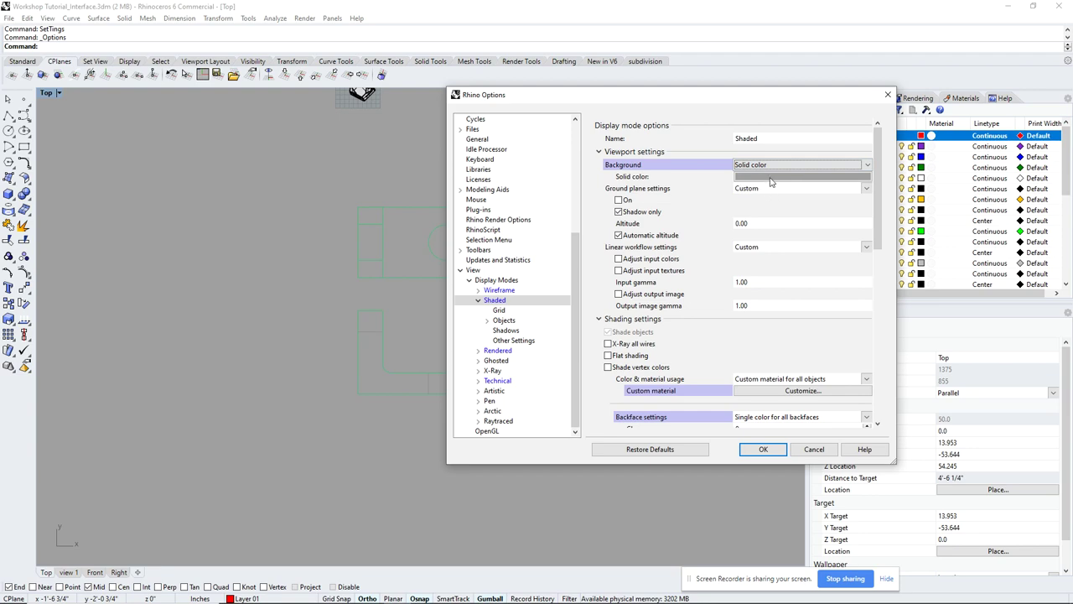
Set the Shaded mode's solid background color to dark gray, RGB 60, 60, 60, and accept the options.
left_click(826, 178)
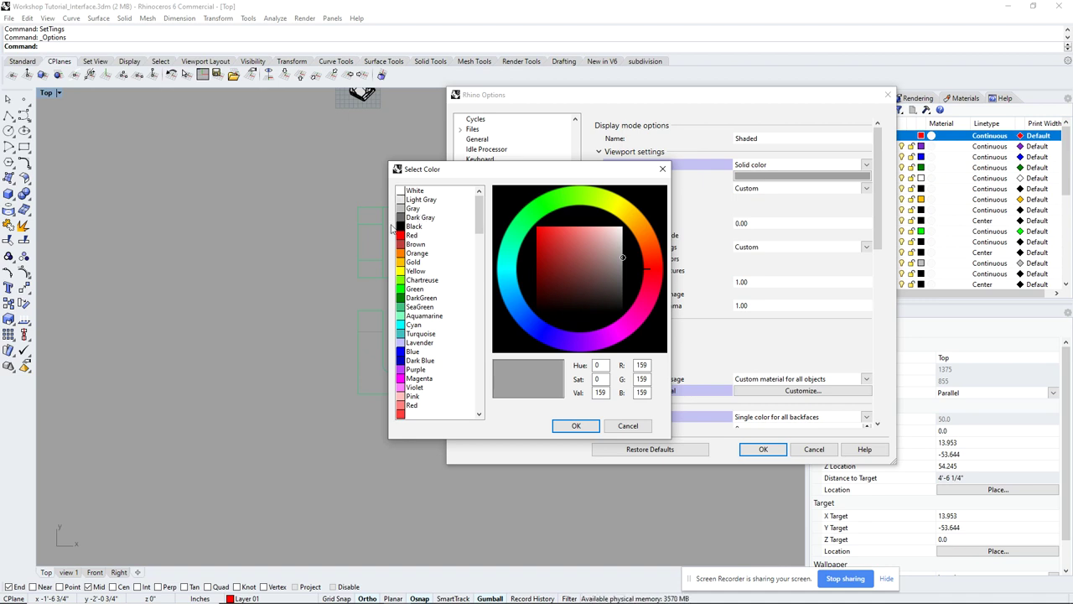
left_click_drag(479, 211, 475, 384)
left_click(410, 327)
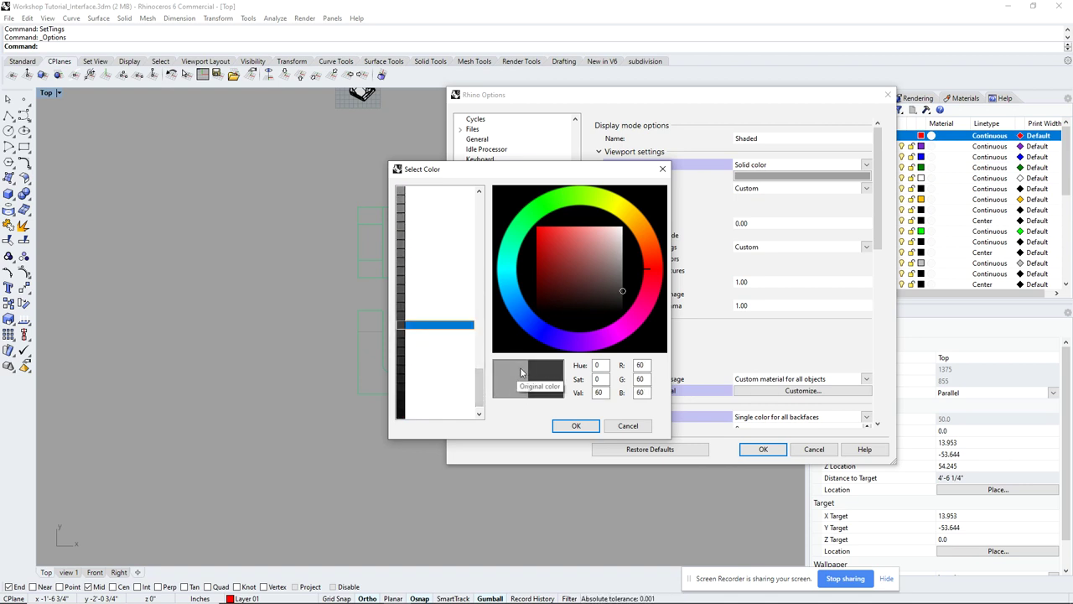
left_click(568, 427)
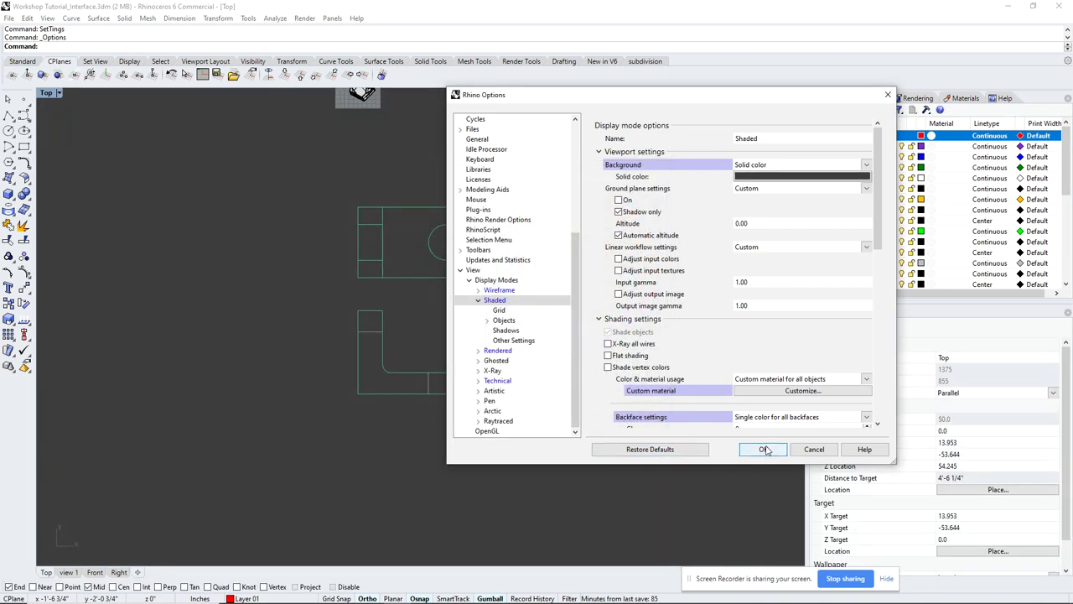
left_click(763, 450)
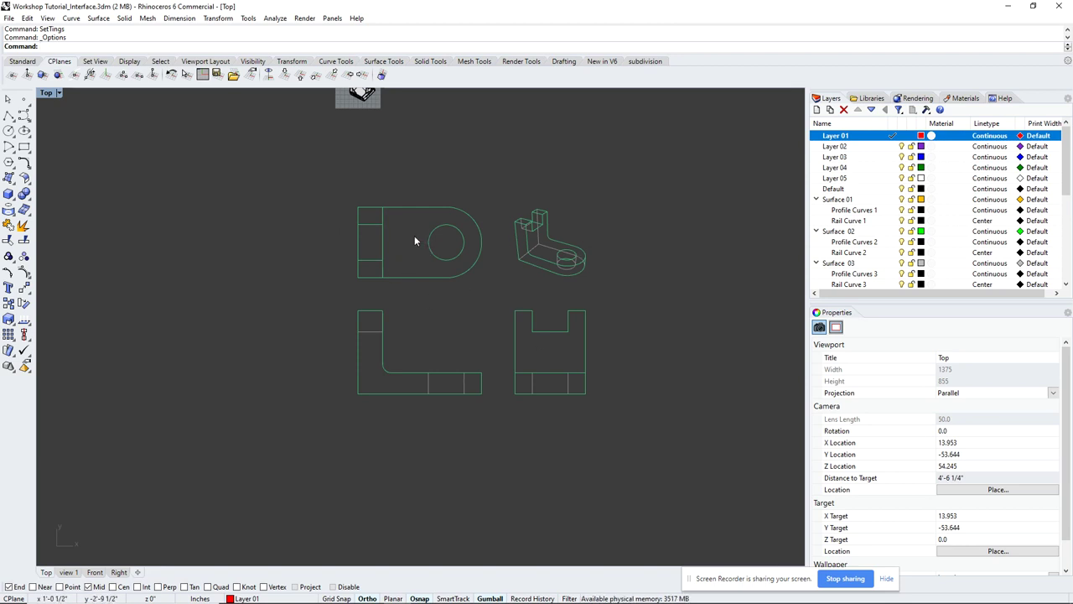
Examine the orthographic views and the isometric view of the bracket drawing up close against the dark background.
scroll(468, 245, "up", 5)
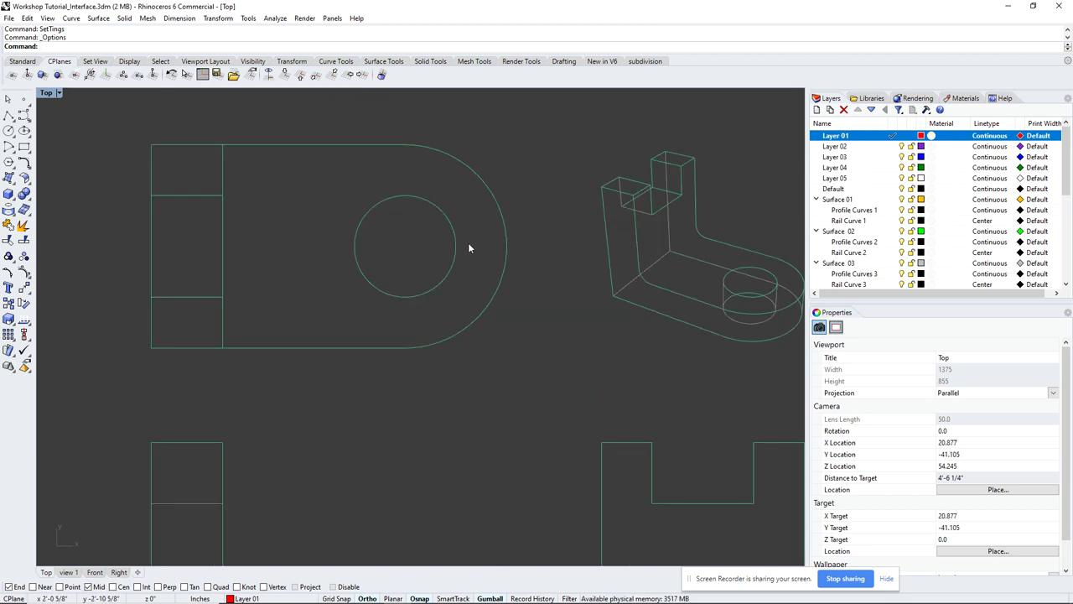
scroll(465, 243, "down", 3)
right_click_drag(467, 246, 425, 263)
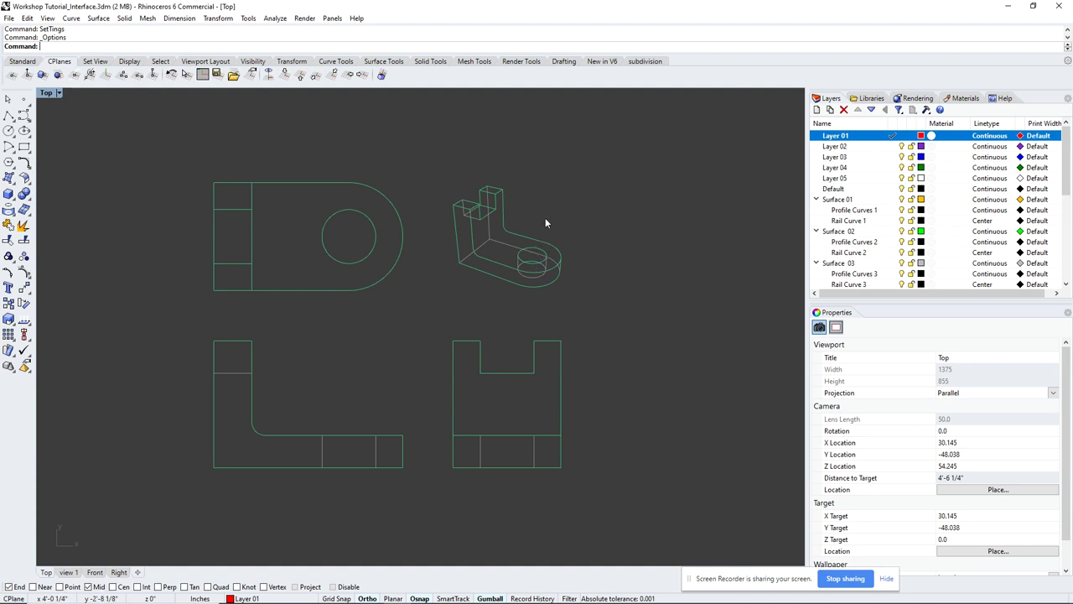
scroll(495, 210, "up", 3)
scroll(501, 243, "up", 3)
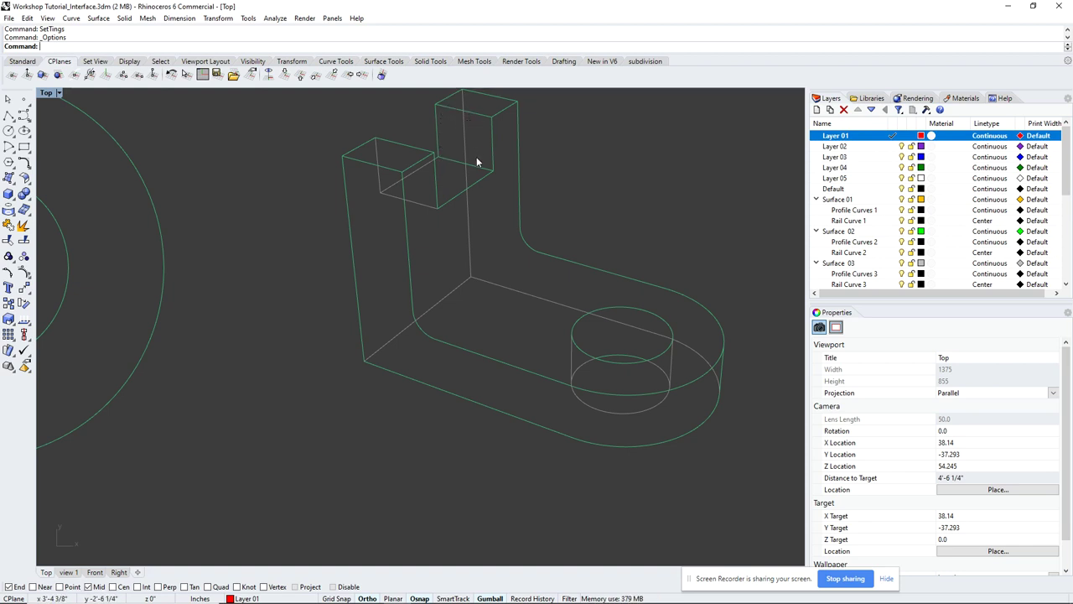
right_click_drag(485, 185, 527, 221)
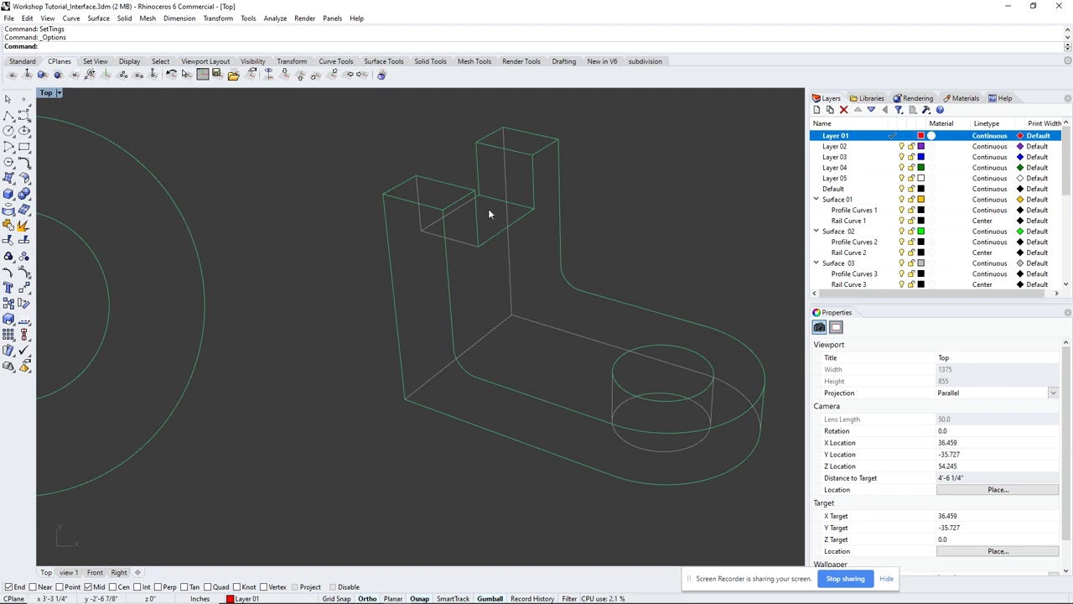
scroll(488, 208, "up", 2)
Check the hidden-line curves at the isometric view's inner corner by selecting and deselecting them.
left_click(508, 291)
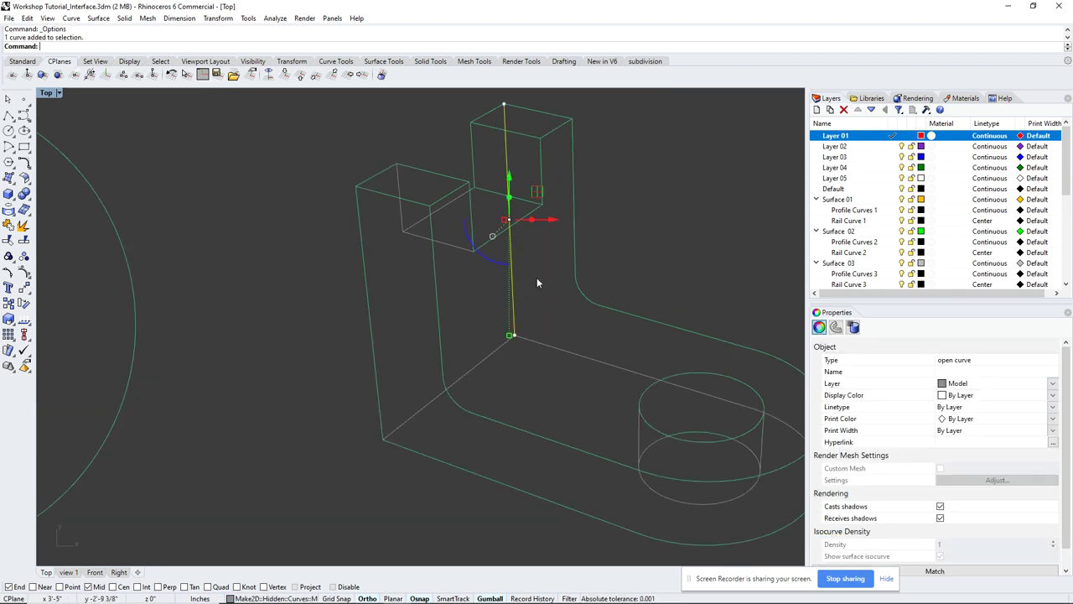
left_click(538, 294)
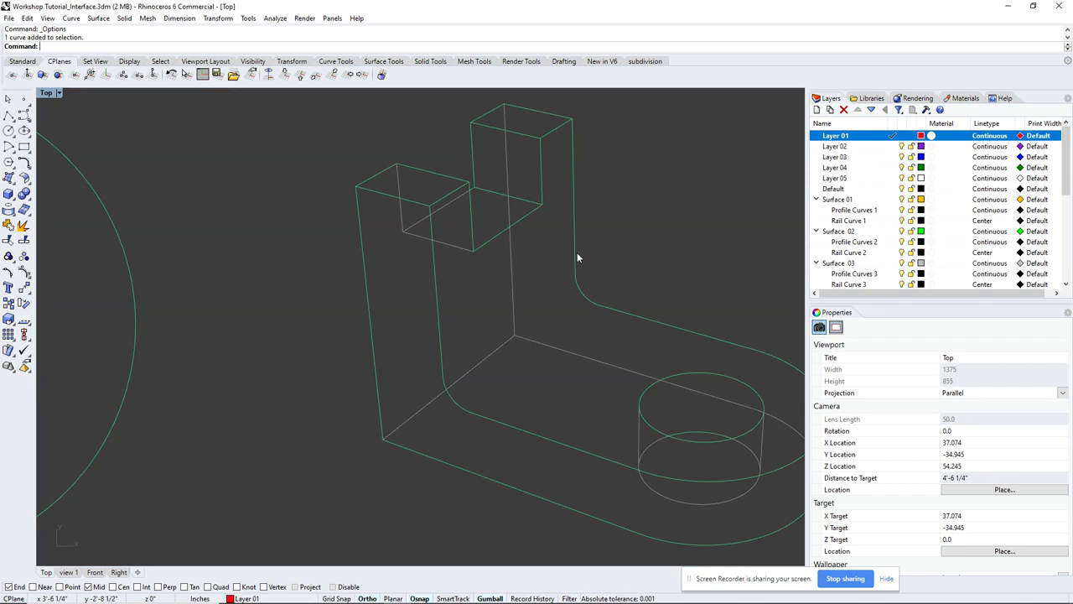
left_click(520, 274)
key("Escape")
left_click_drag(508, 329, 491, 352)
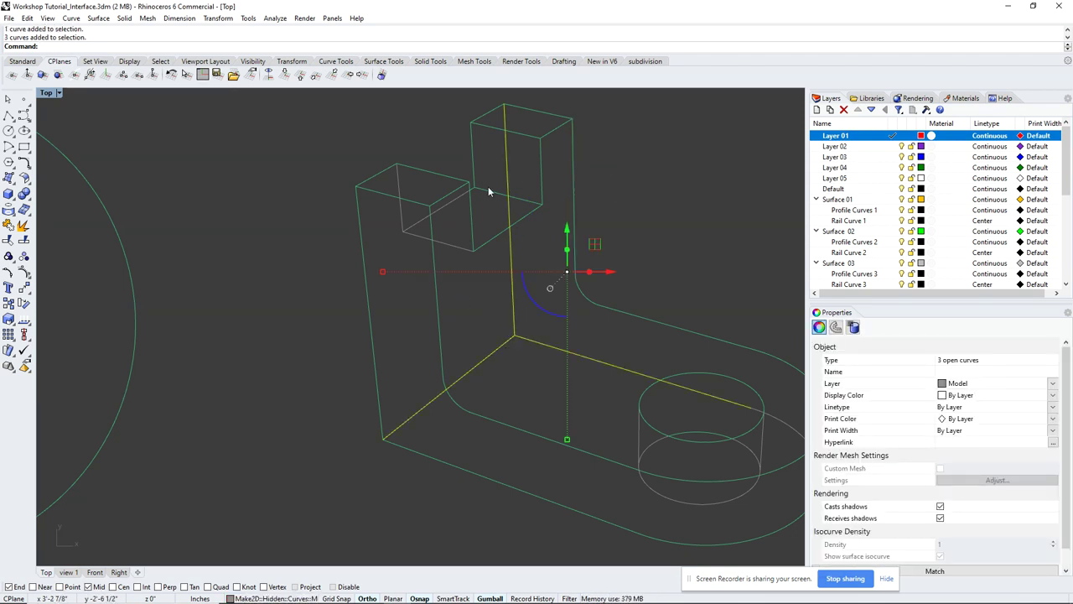
key("Escape")
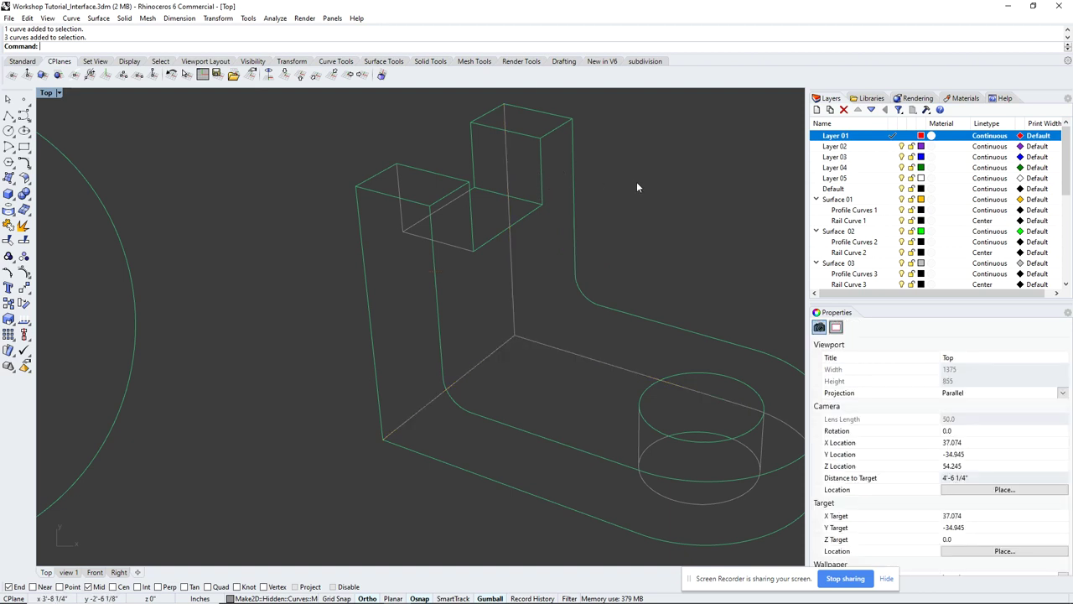
right_click_drag(636, 181, 584, 208, "ctrl+shift")
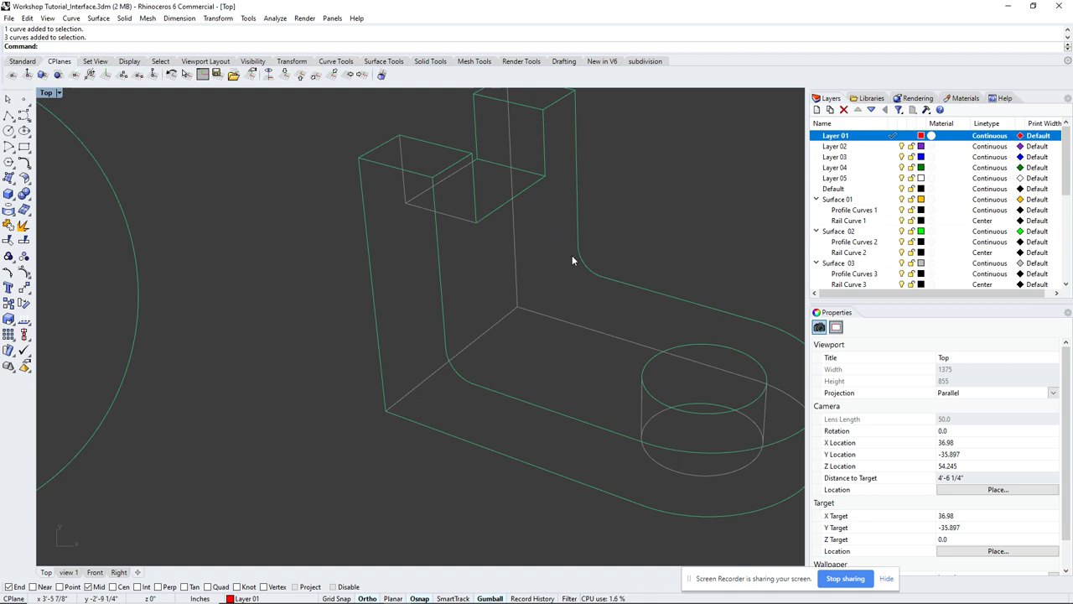
right_click_drag(558, 293, 553, 254)
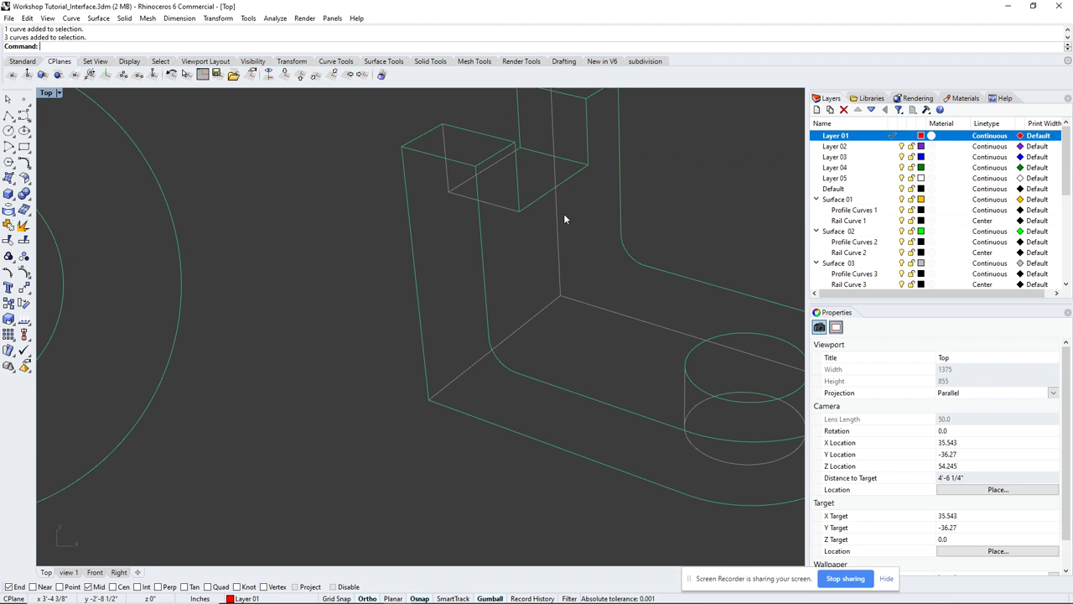
scroll(646, 184, "down", 4)
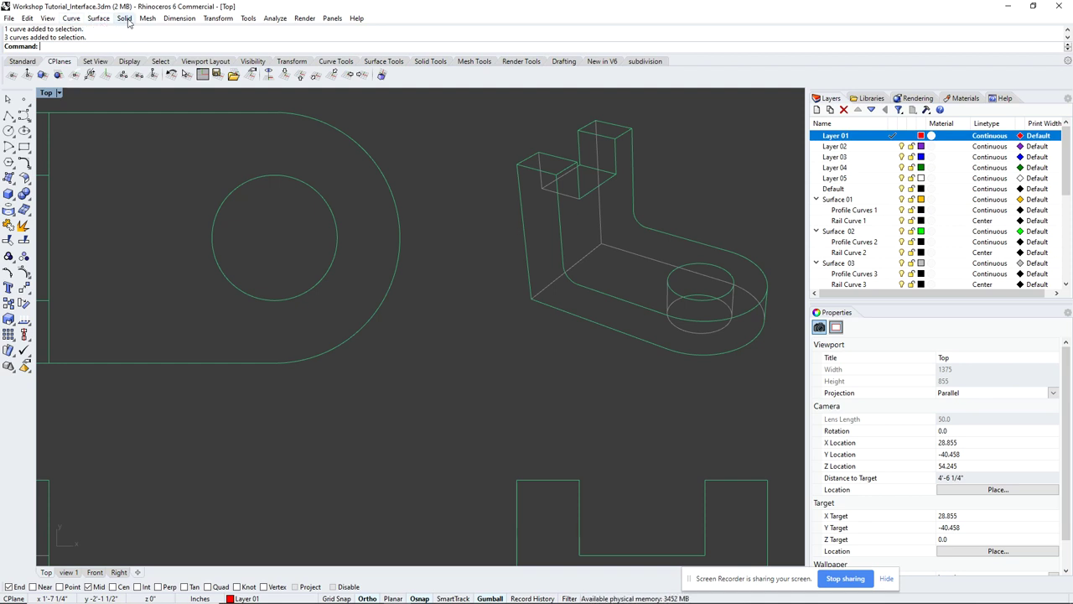
Add a vertical linear dimension between the end points of the isometric bracket's outer upright edge, placed outside the bracket.
left_click(178, 22)
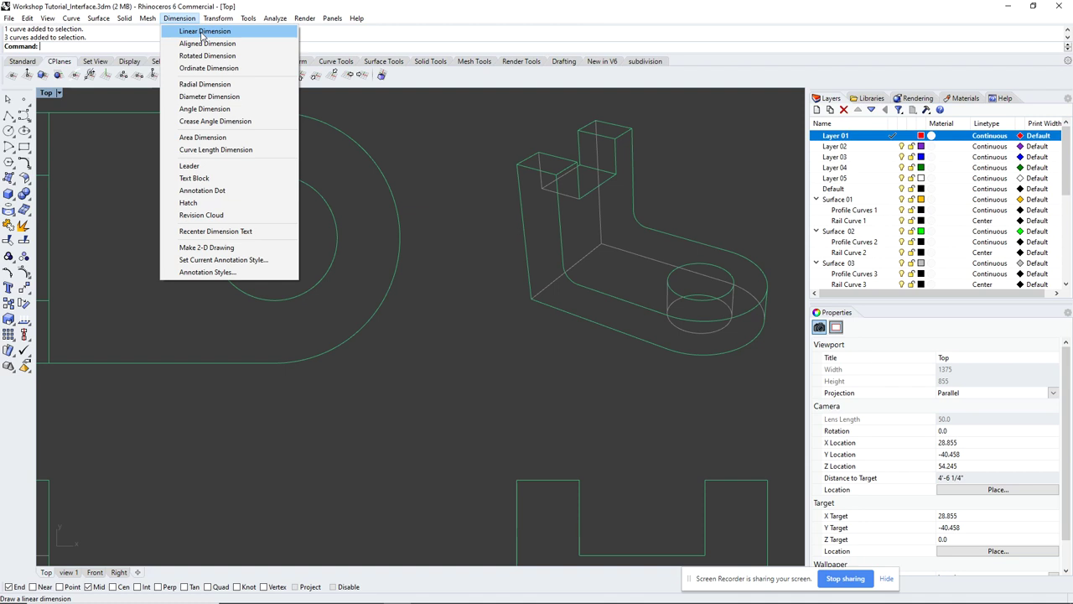
left_click(202, 33)
left_click(516, 165)
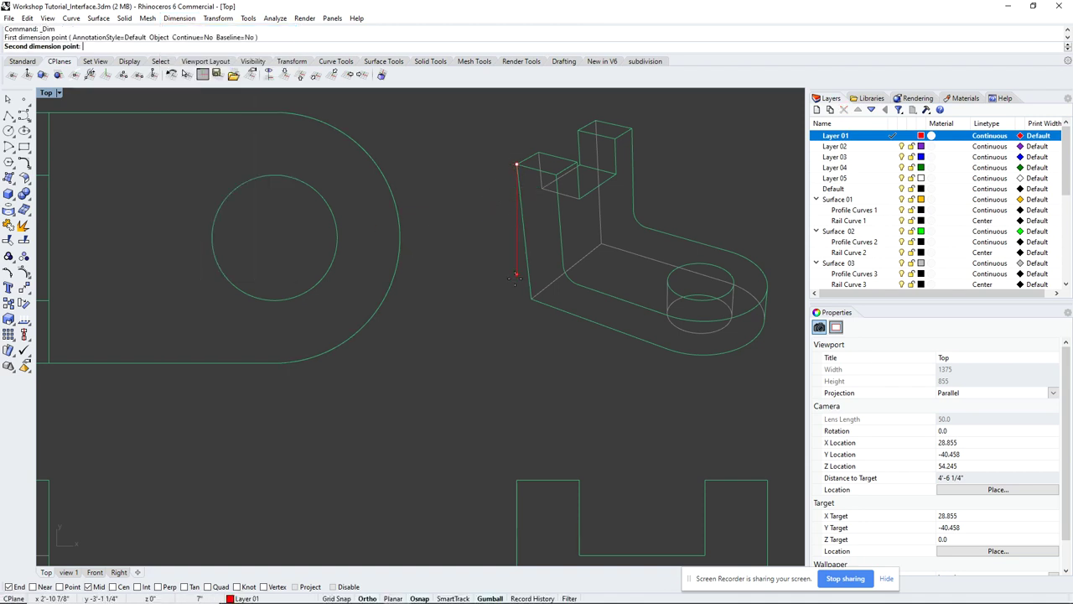
left_click(531, 299)
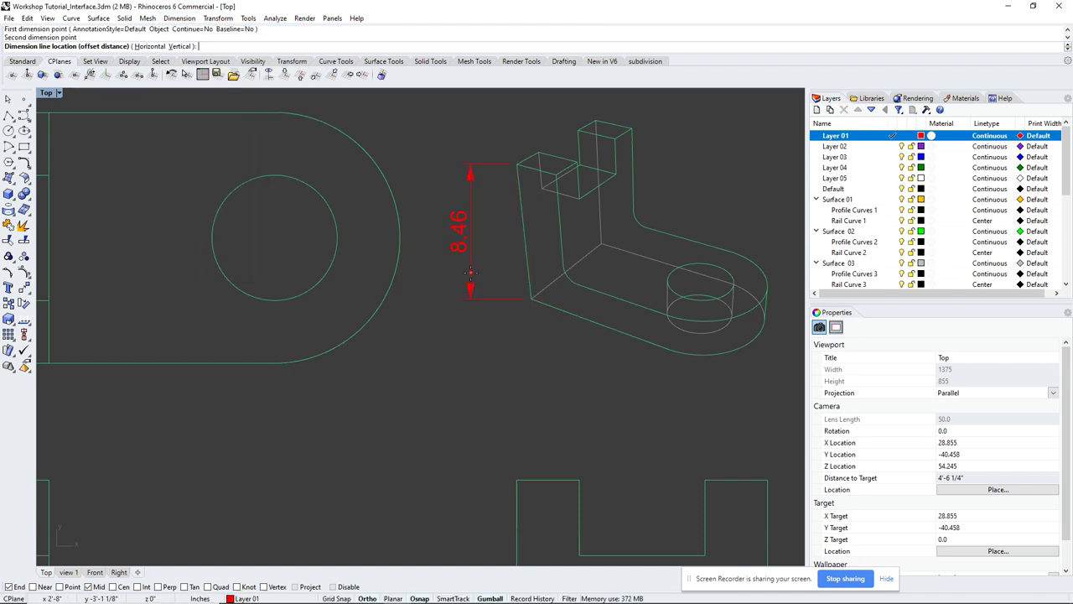
left_click(456, 272)
right_click_drag(479, 278, 478, 244)
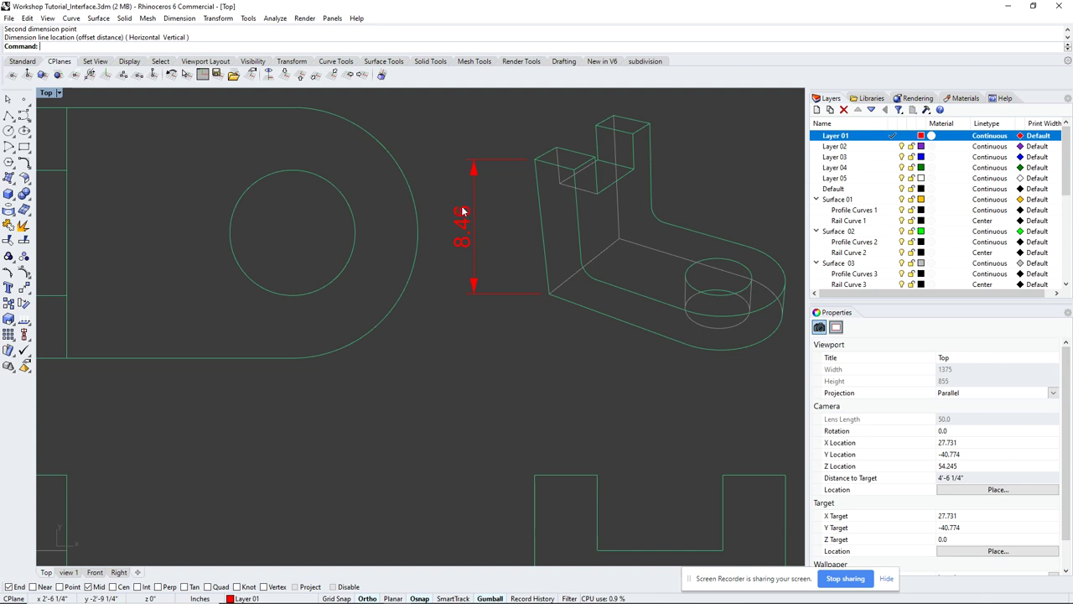
Create a new annotation style named "1/8 scale" with settings copied from Default.
left_click(181, 18)
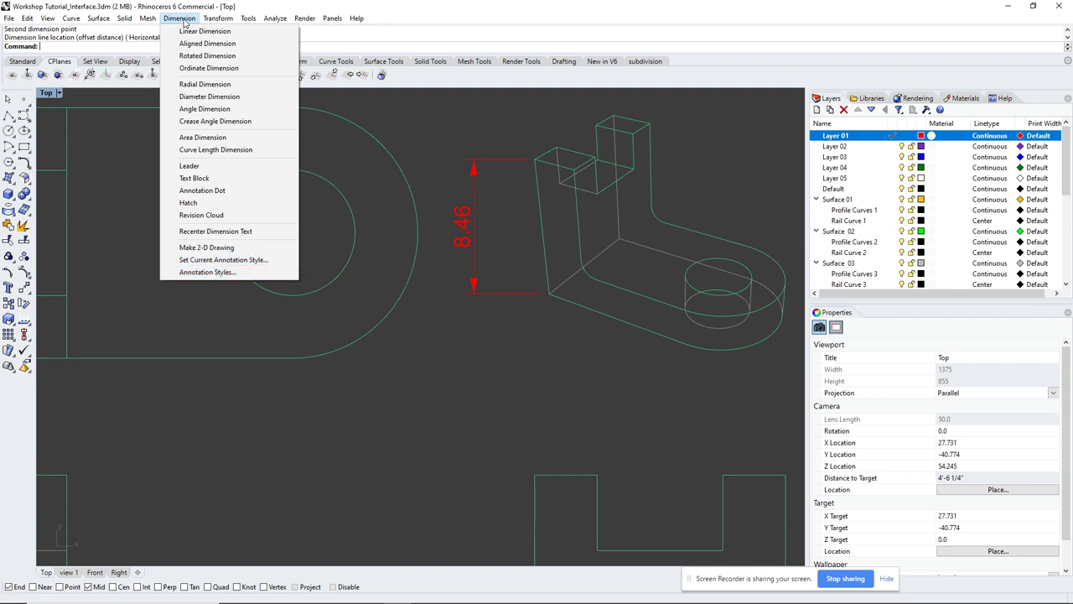
left_click(213, 275)
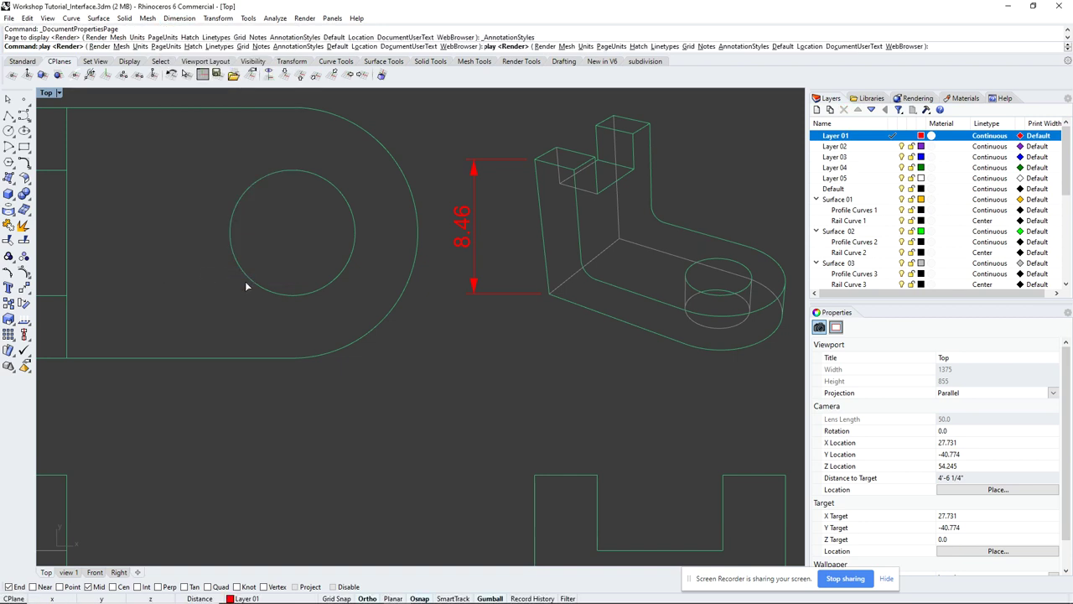
left_click_drag(432, 128, 822, 120)
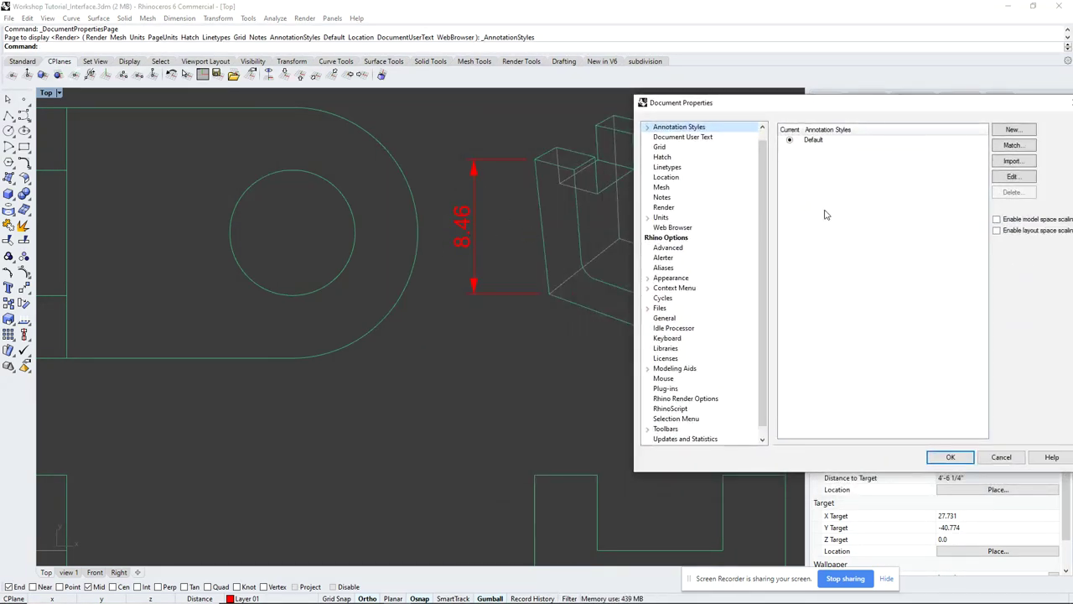
left_click(1012, 130)
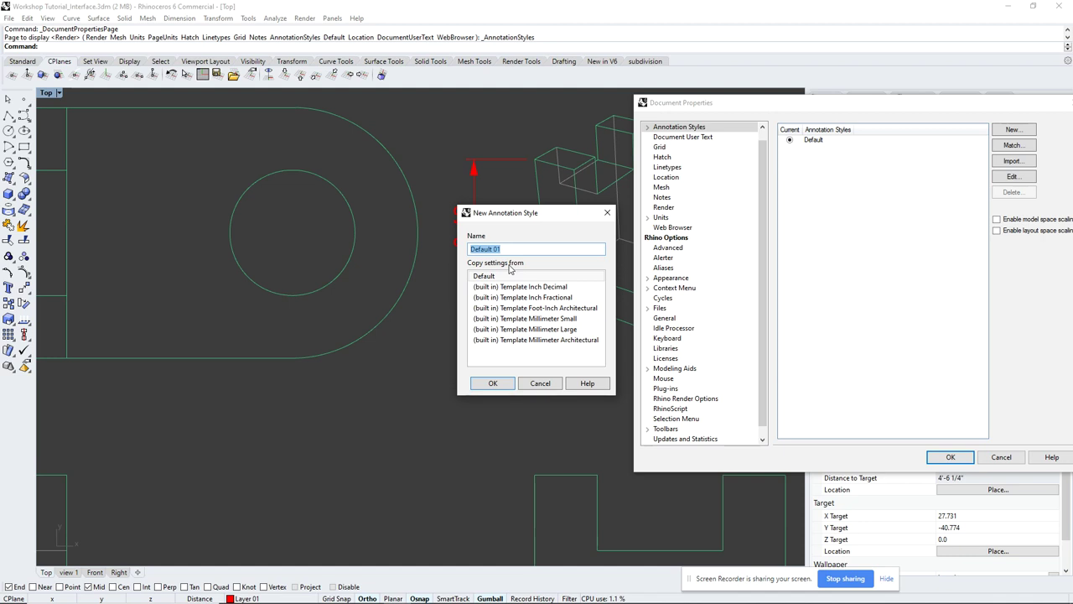
type("1/8")
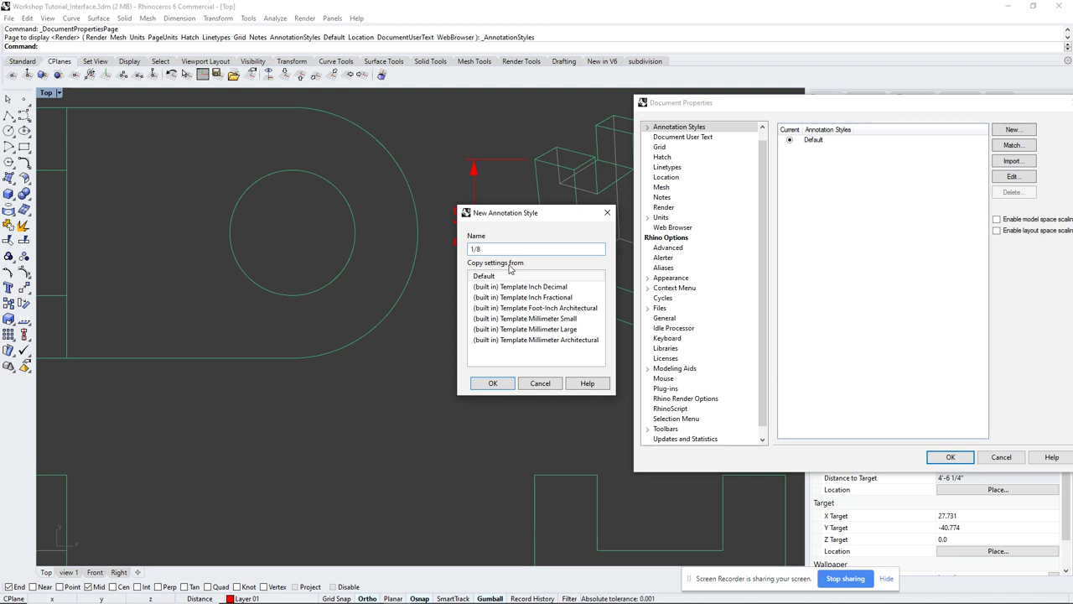
type(" scale")
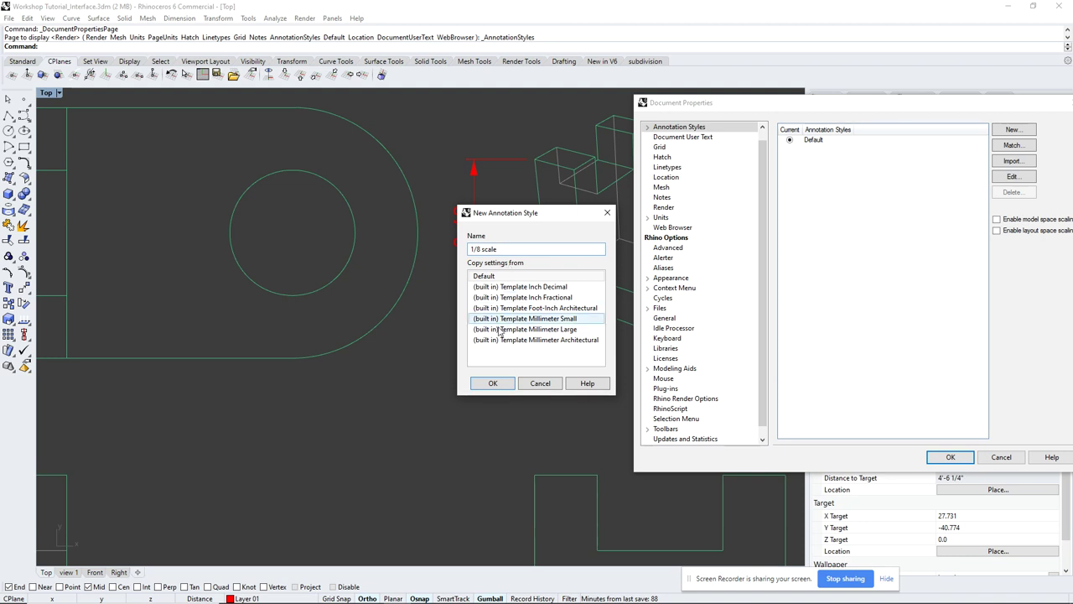
left_click(480, 384)
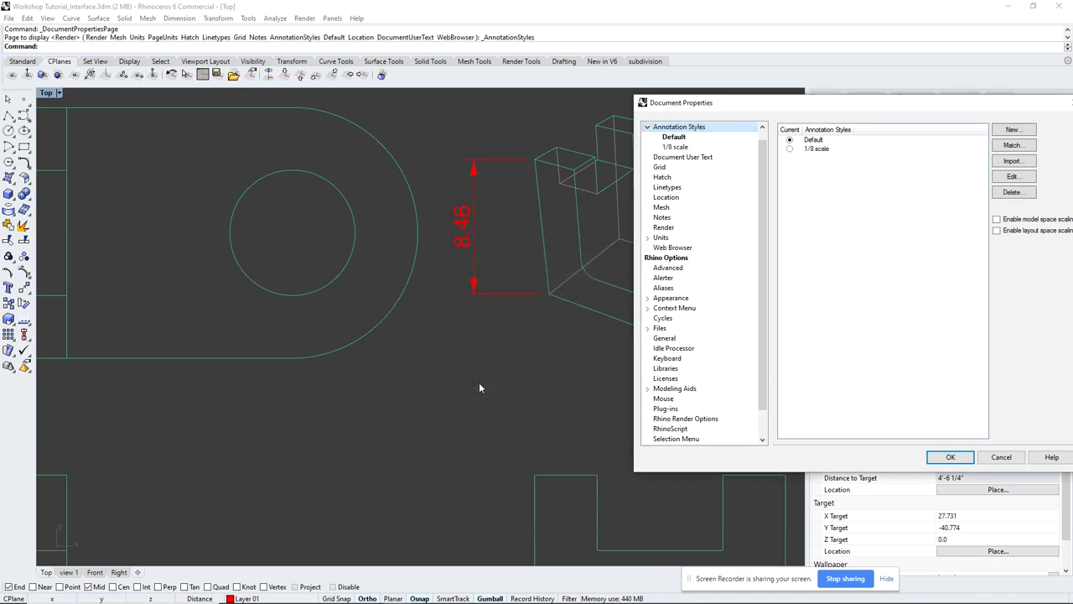
Make the 1/8 scale annotation style current and accept the document properties.
left_click(830, 150)
left_click(789, 148)
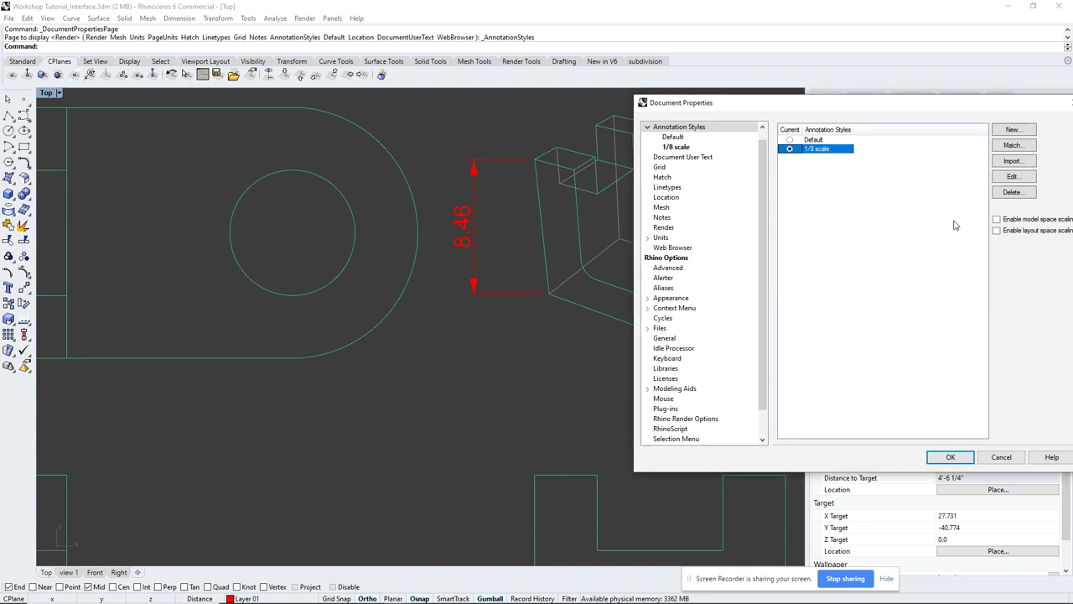
left_click(950, 457)
Assign the 1/8 scale annotation style to the isometric view's vertical dimension, leaving that dimension selected.
left_click(485, 239)
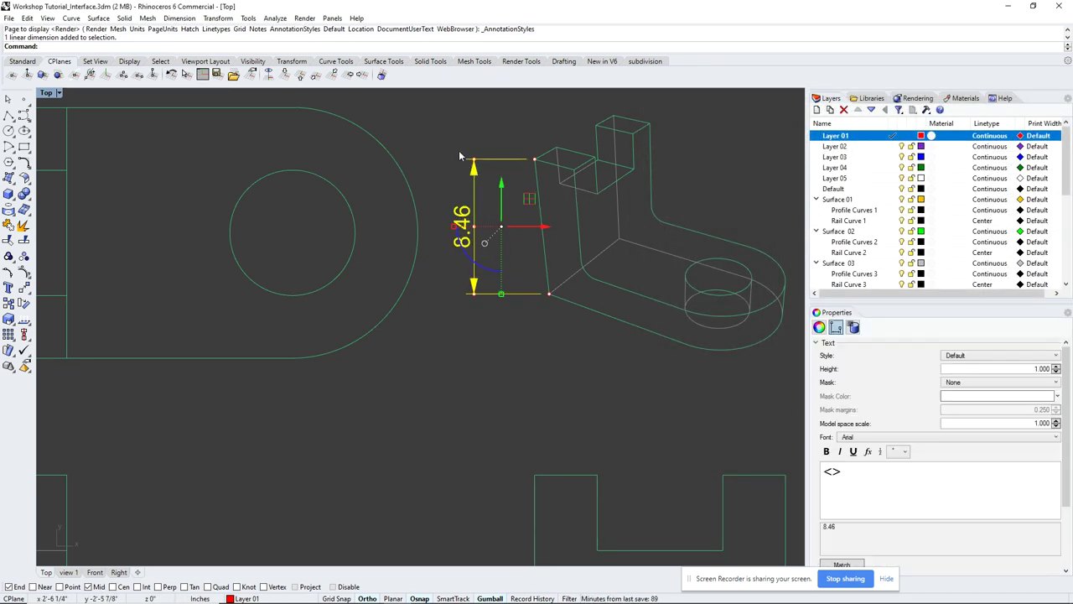
left_click(977, 356)
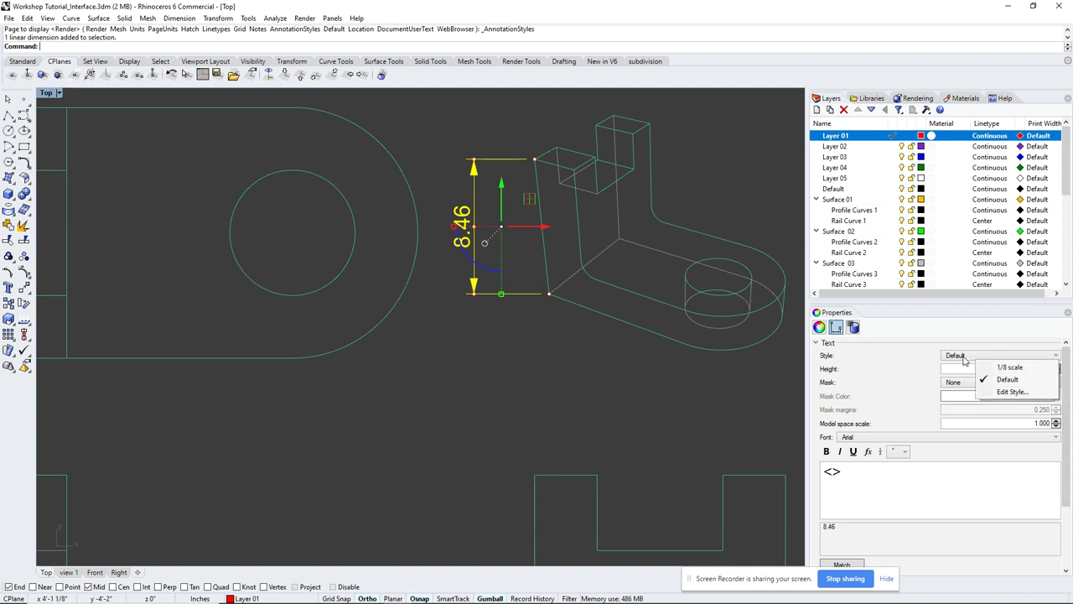
left_click(1024, 366)
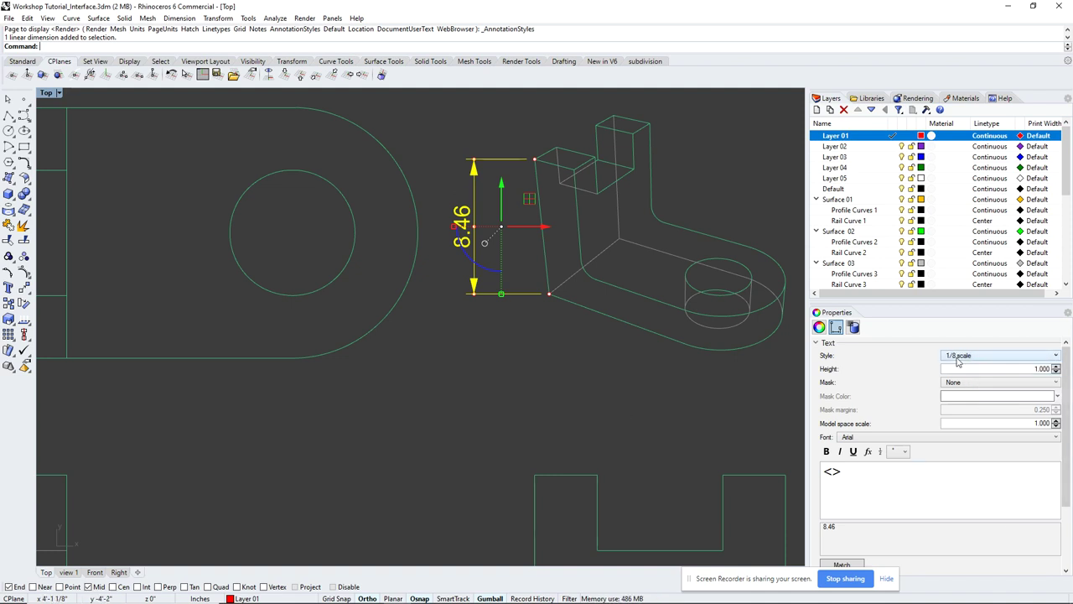
left_click(503, 366)
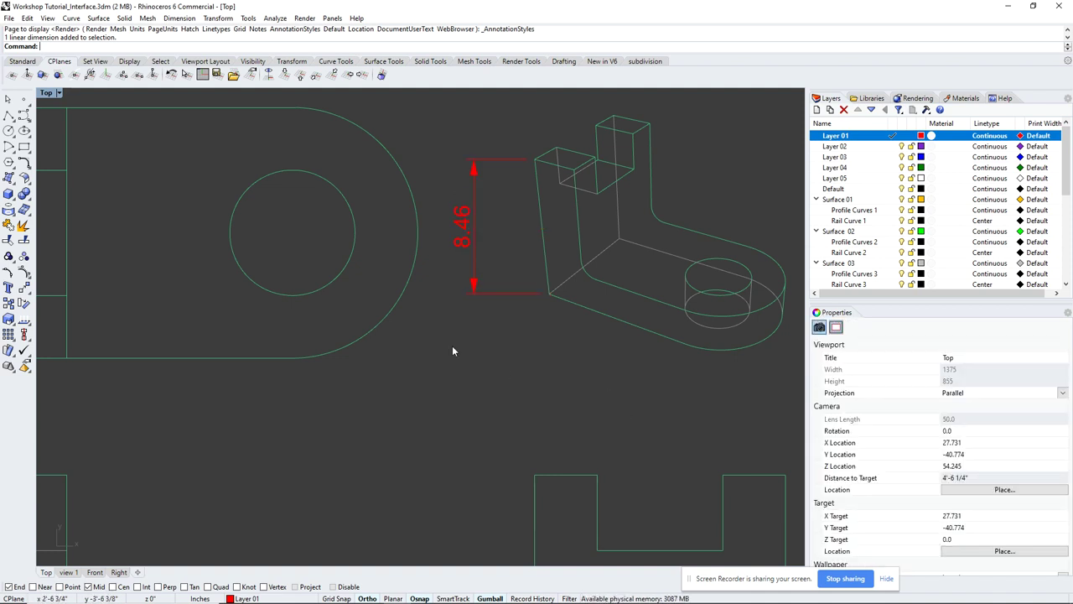
left_click(179, 18)
left_click(451, 270)
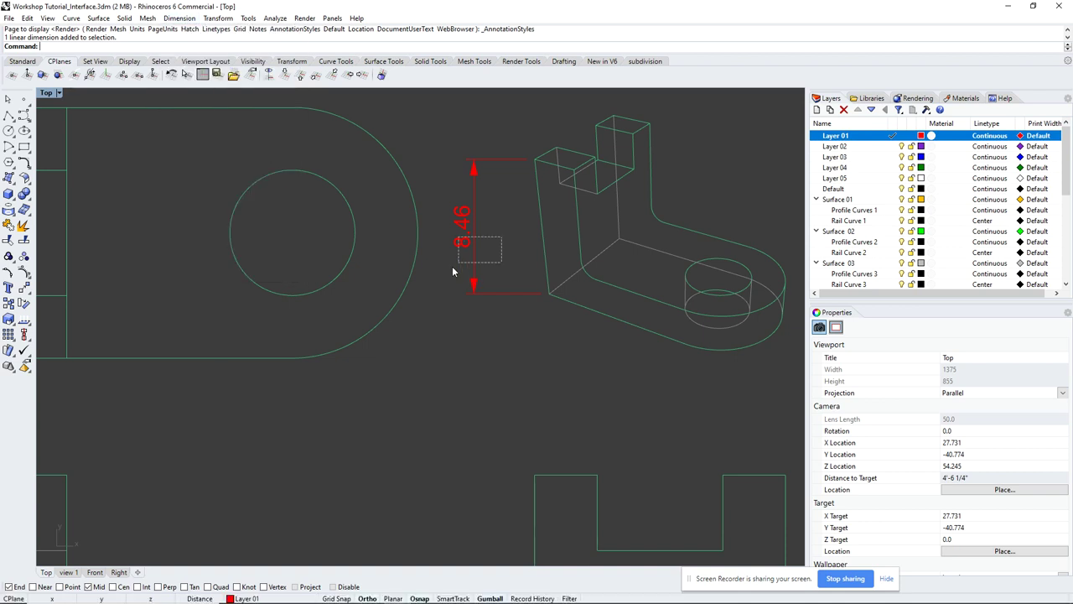
left_click(450, 272)
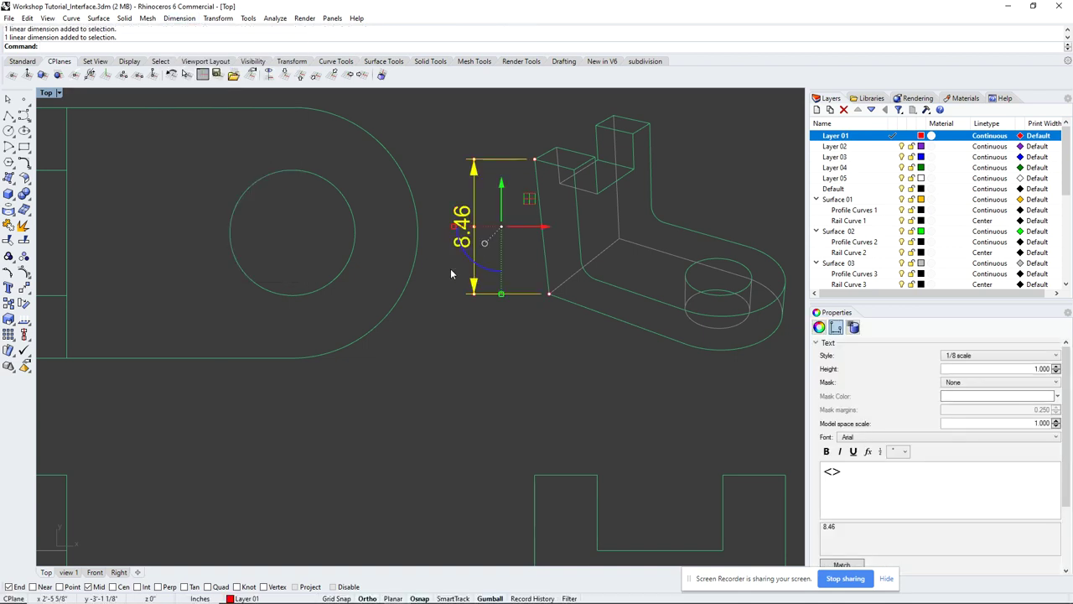
Edit the 1/8 scale annotation style to use a text height of 0.5 and apply the change.
left_click(180, 17)
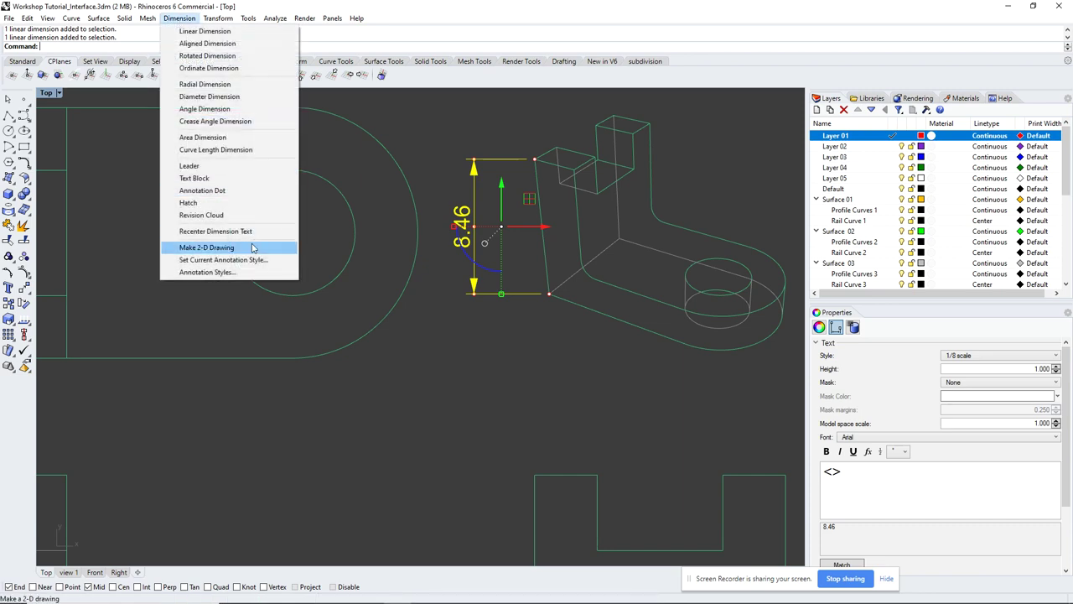
left_click(210, 271)
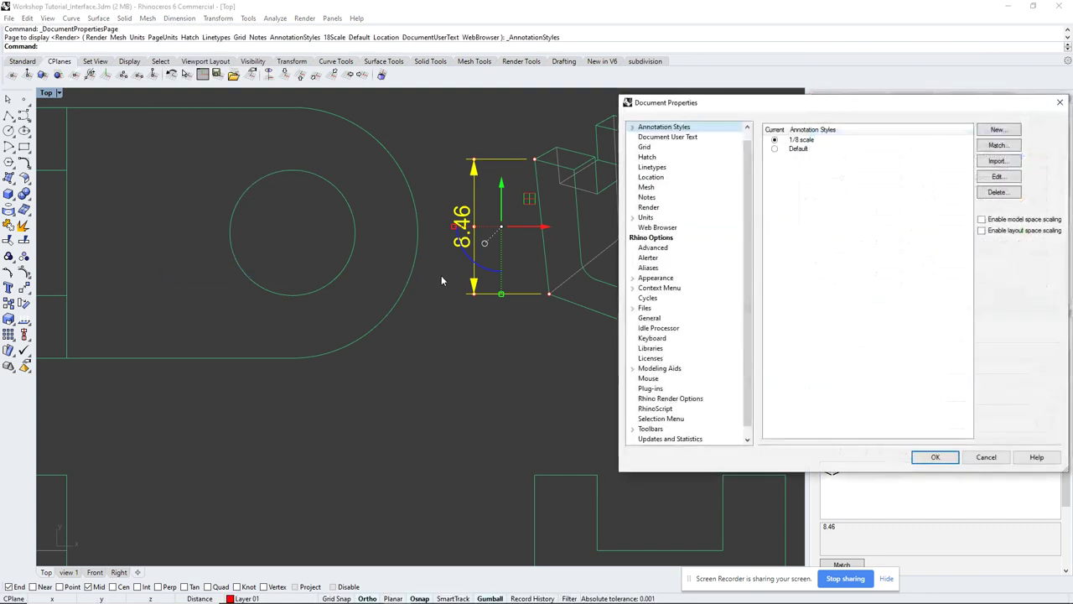
left_click(821, 149)
left_click(818, 140)
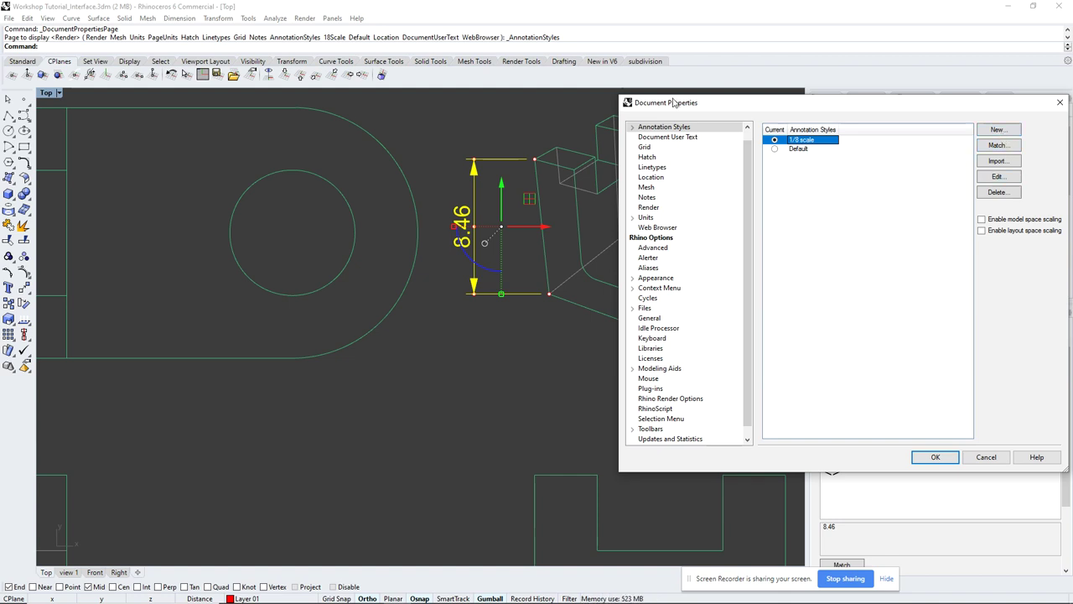
left_click_drag(676, 104, 665, 100)
left_click(992, 178)
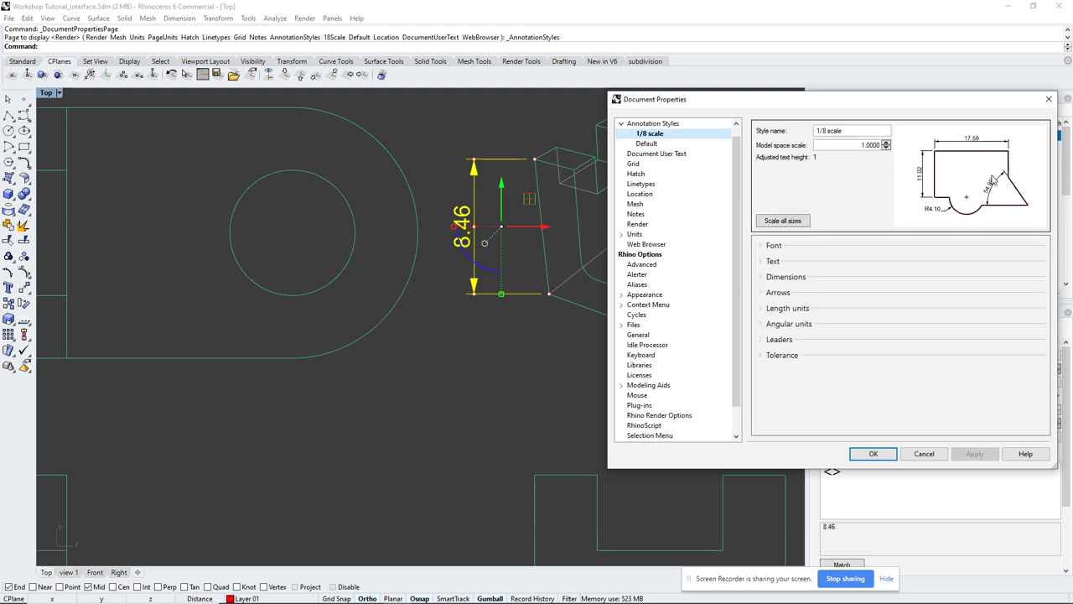
left_click(774, 246)
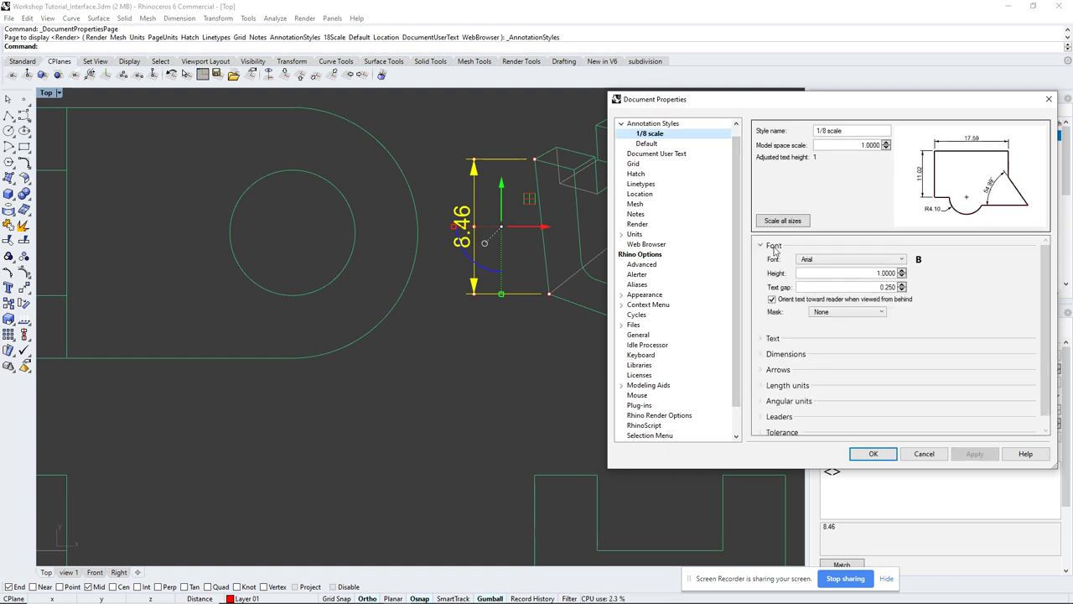
left_click_drag(841, 274, 923, 275)
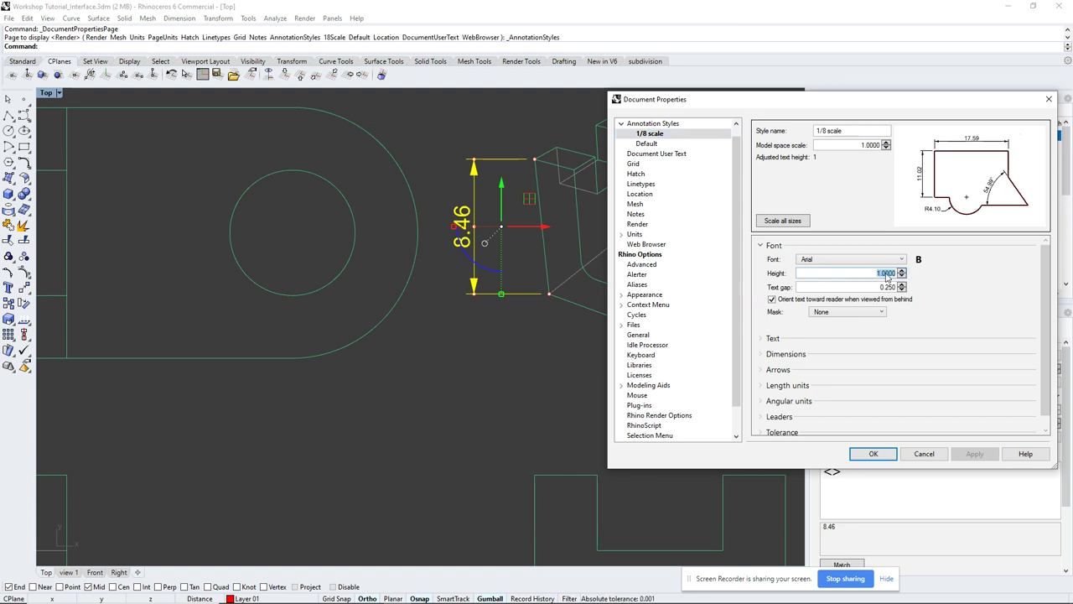
type(".5")
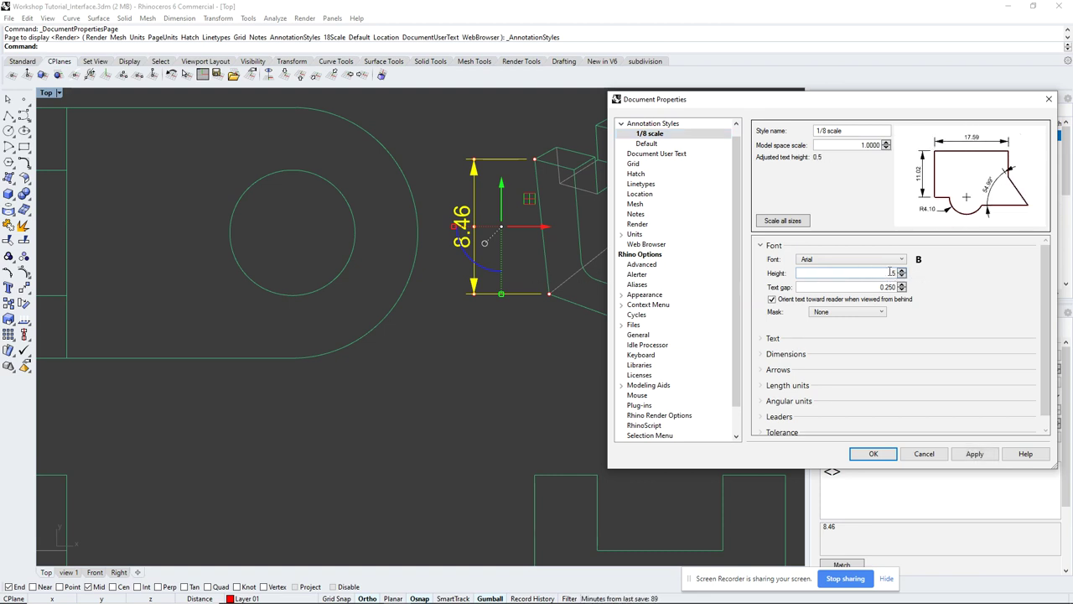
left_click(877, 287)
left_click(972, 453)
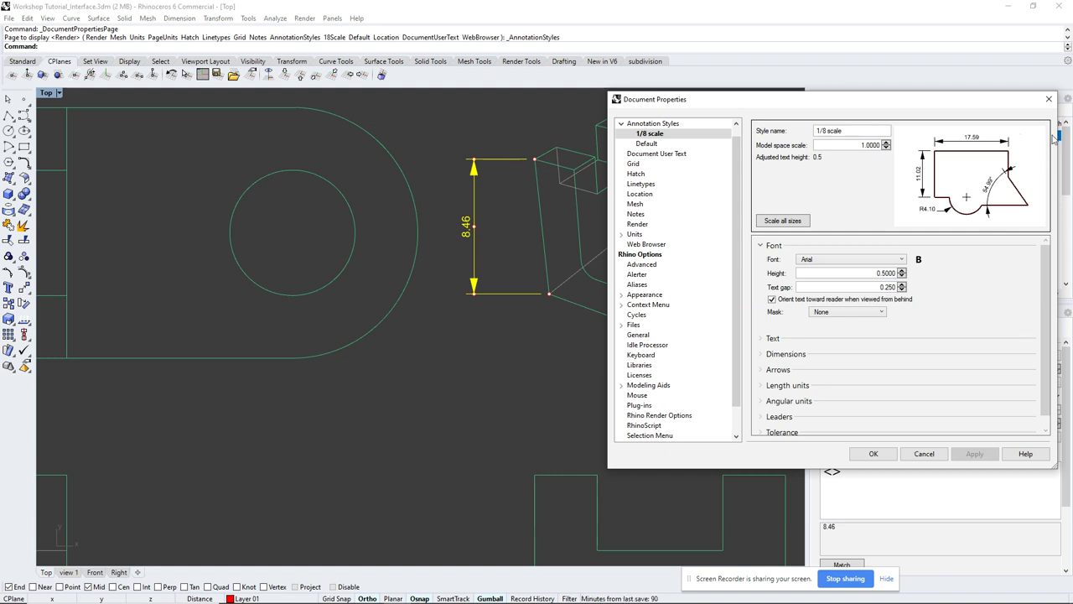
Set the 1/8 scale style's length units to "Feet - feet & inches", apply the format and accept the document properties.
left_click_drag(932, 101, 907, 61)
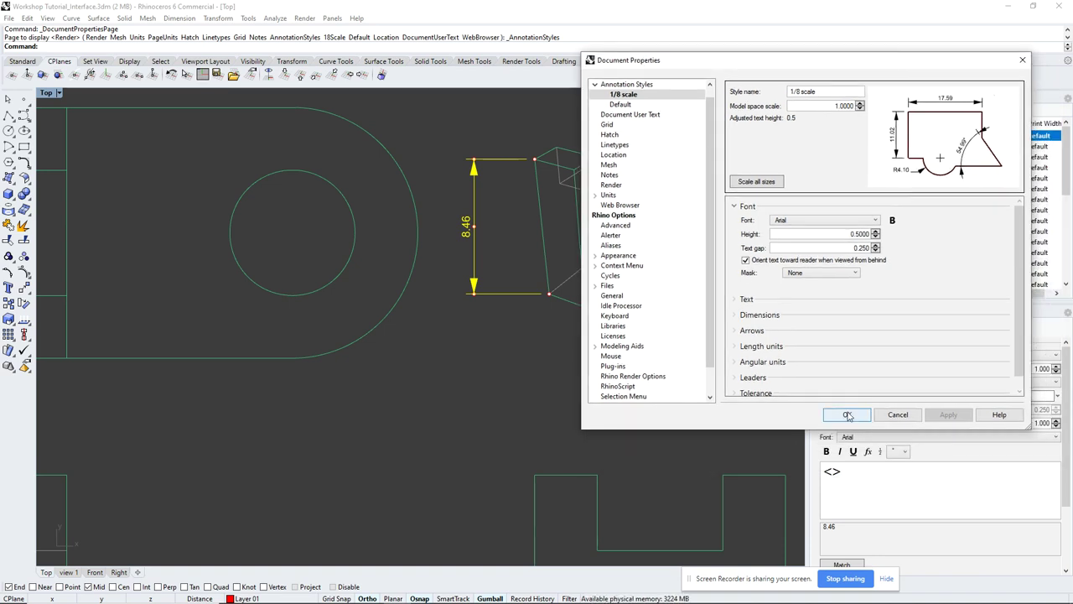
left_click(753, 301)
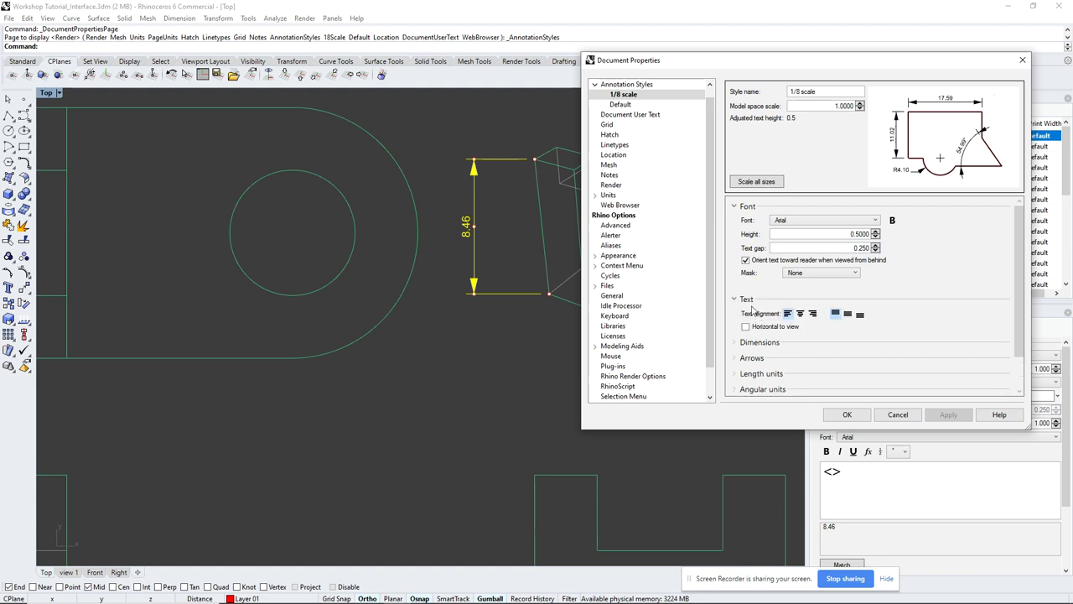
scroll(755, 304, "down", 1)
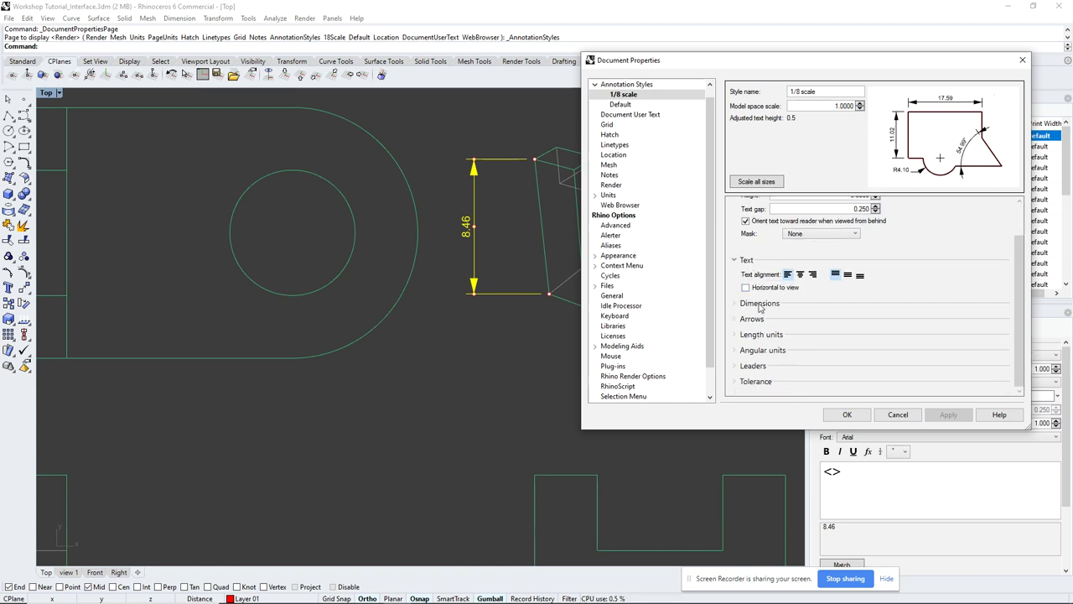
left_click(760, 334)
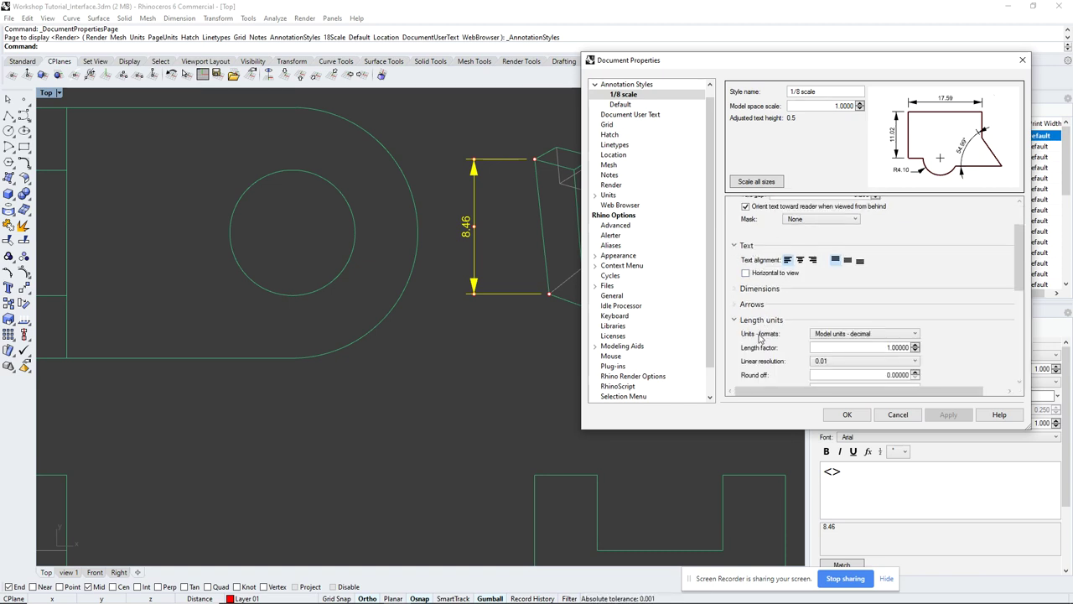
scroll(852, 337, "down", 1)
left_click(857, 308)
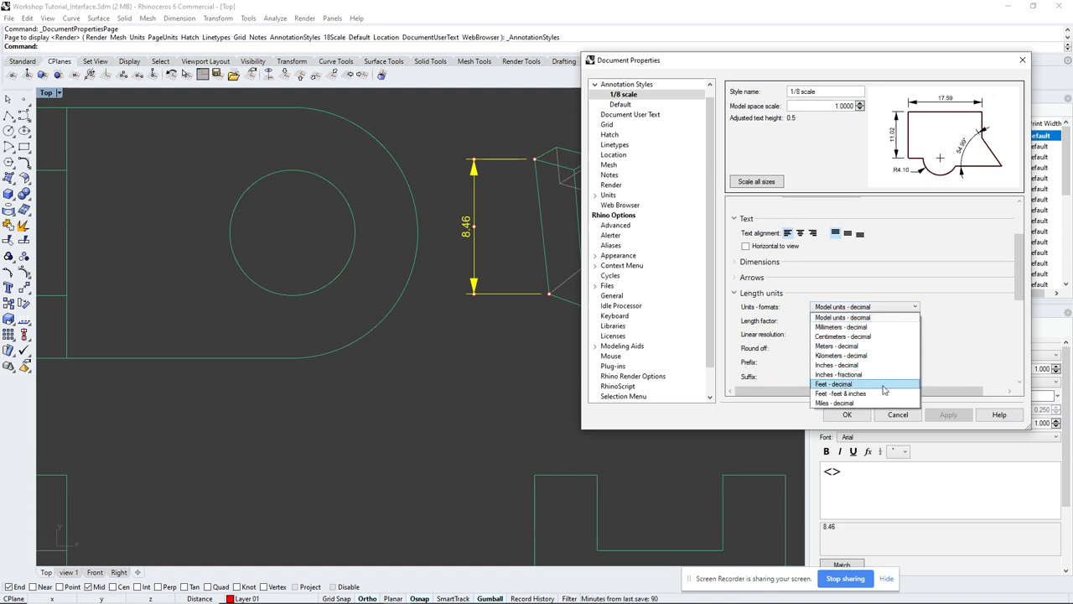
left_click(880, 393)
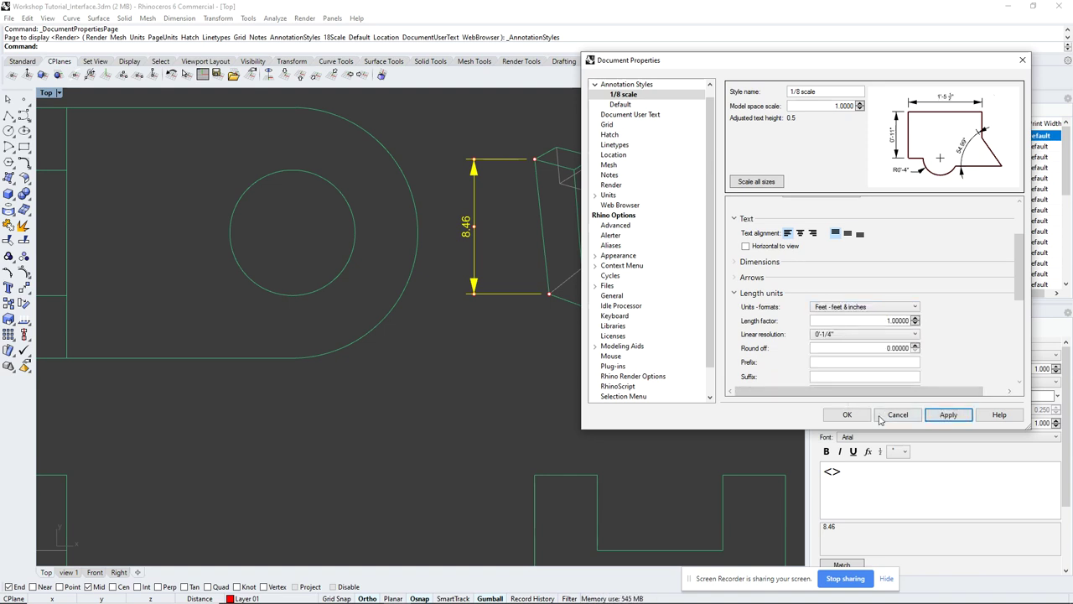
left_click(944, 417)
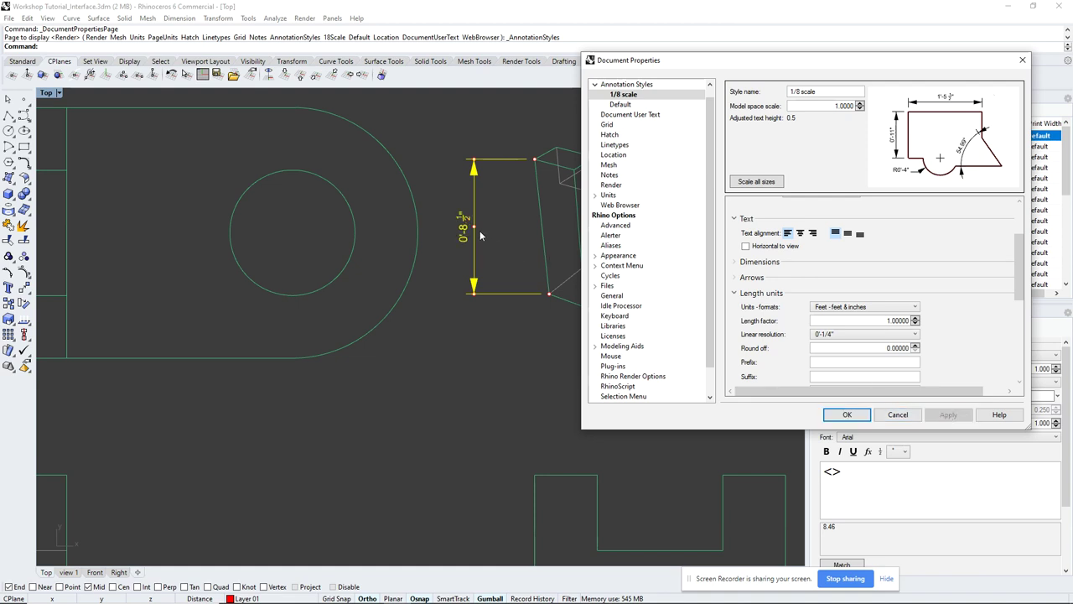
left_click(847, 415)
Examine the restyled dimension beside the isometric bracket and look over the other views of the 2D drawing.
scroll(510, 290, "up", 4)
key("Escape")
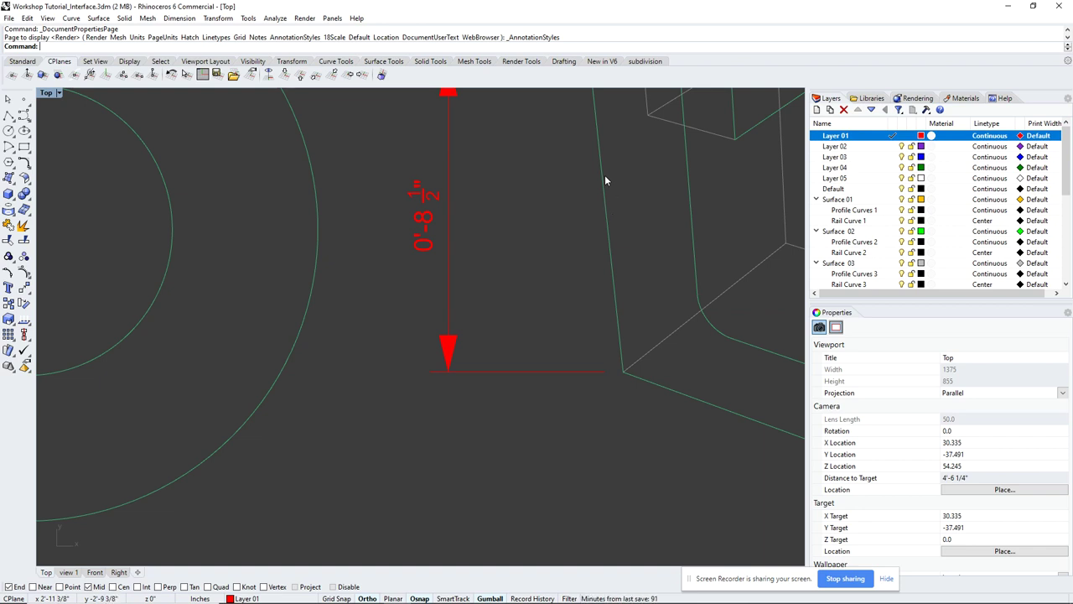
scroll(528, 229, "down", 5)
right_click_drag(527, 229, 501, 257)
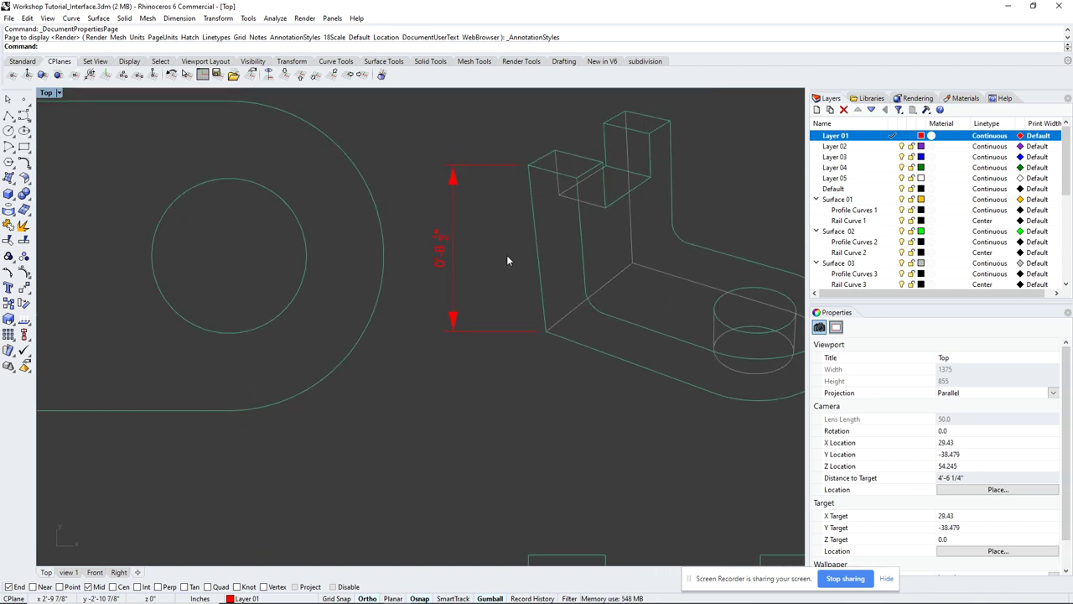
left_click(179, 18)
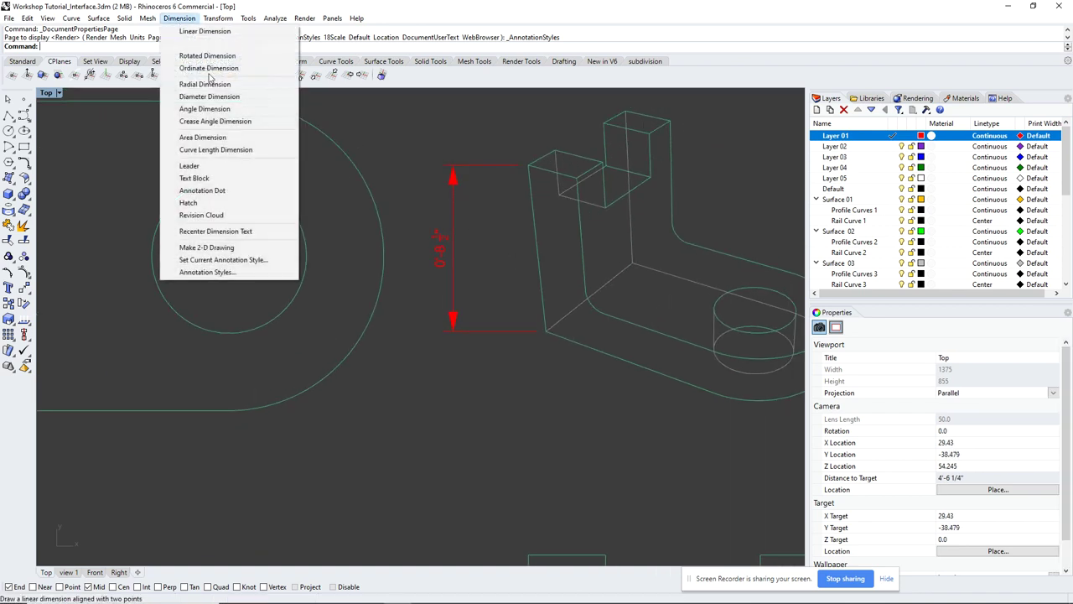
left_click(409, 272)
scroll(462, 288, "down", 8)
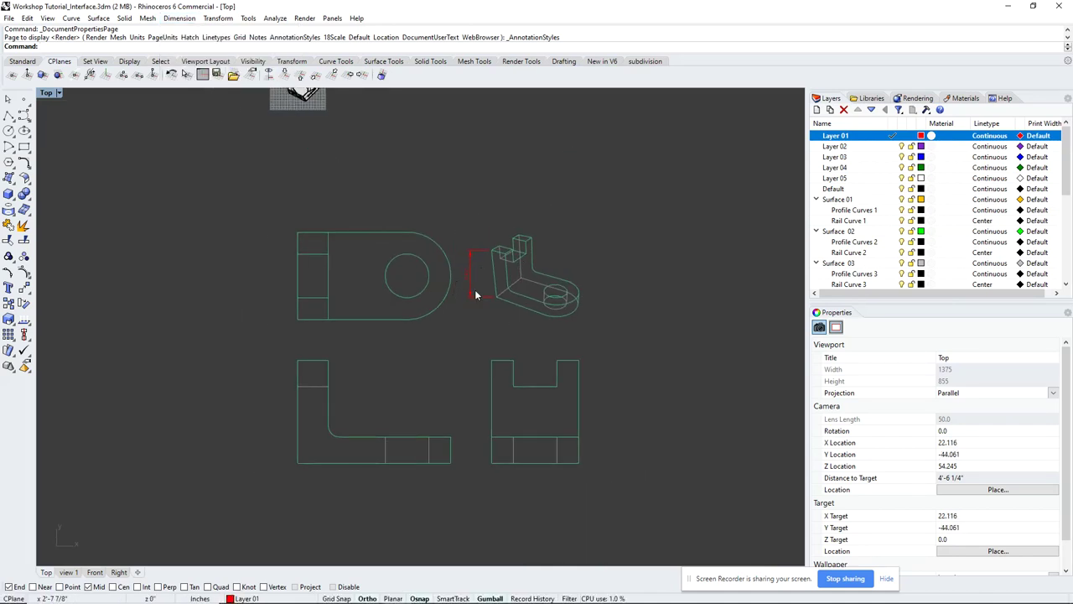
scroll(532, 287, "up", 4)
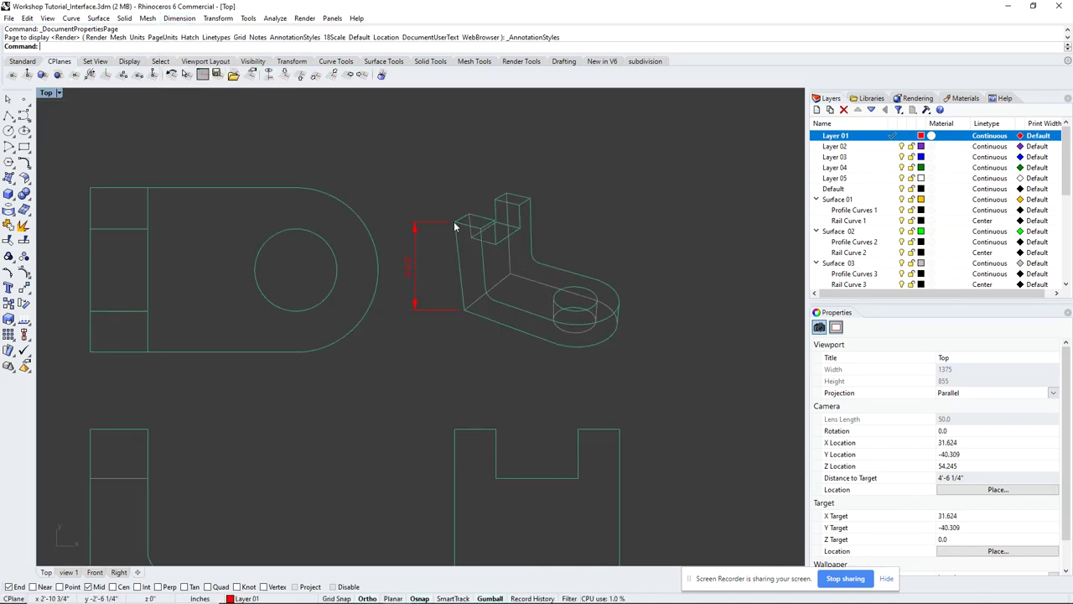
scroll(454, 222, "up", 5)
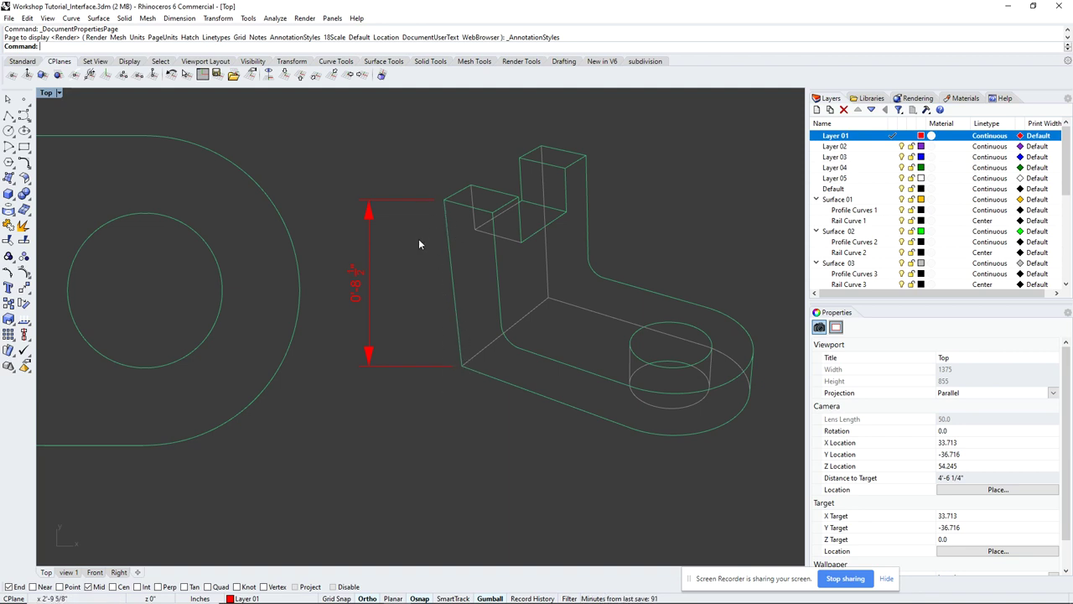
scroll(428, 227, "down", 5)
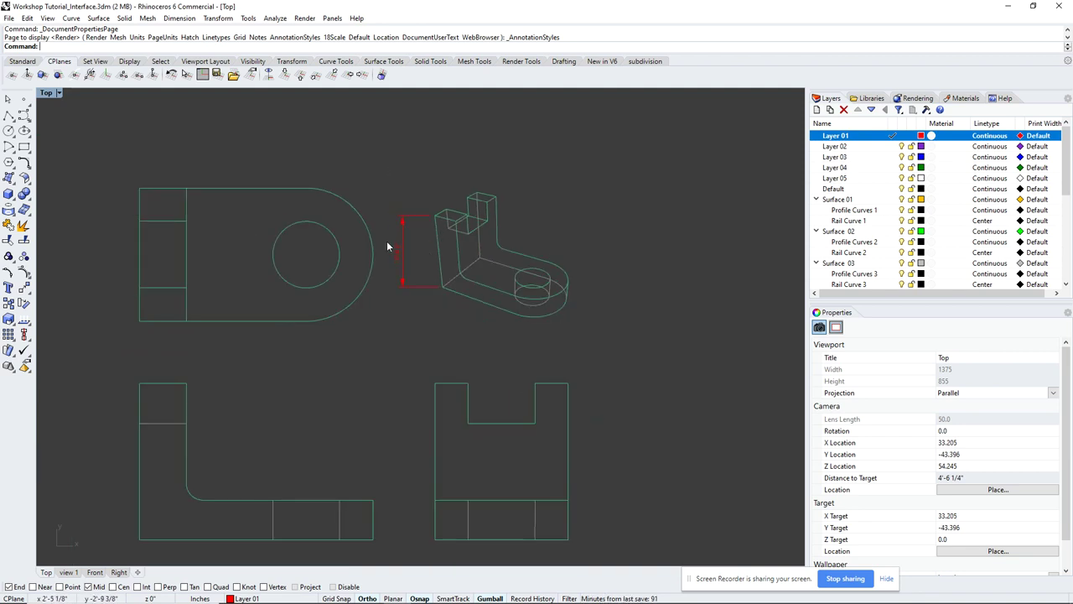
right_click_drag(374, 371, 387, 339)
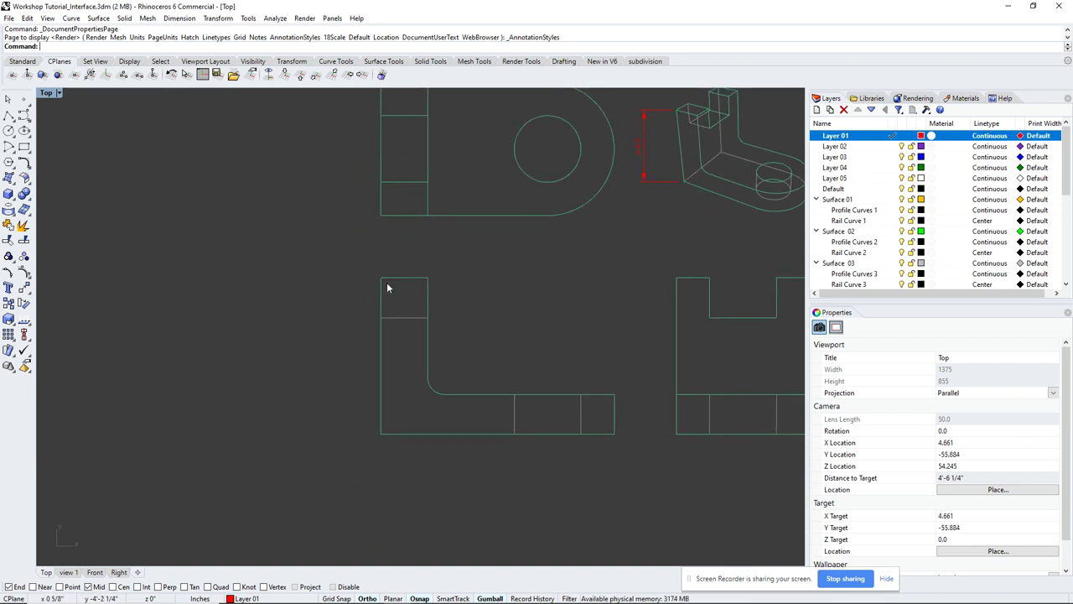
mouse_move(386, 288)
right_mouse_down()
mouse_move(393, 267)
mouse_move(445, 295)
right_mouse_up()
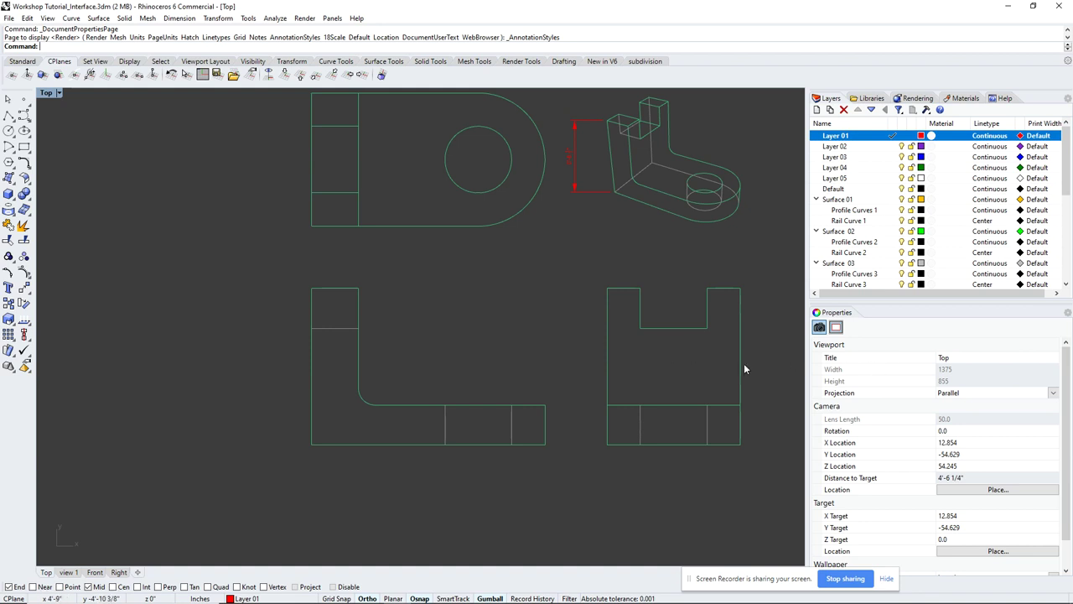
Check which annotation style is set as current, leaving the selection as it is.
left_click(179, 17)
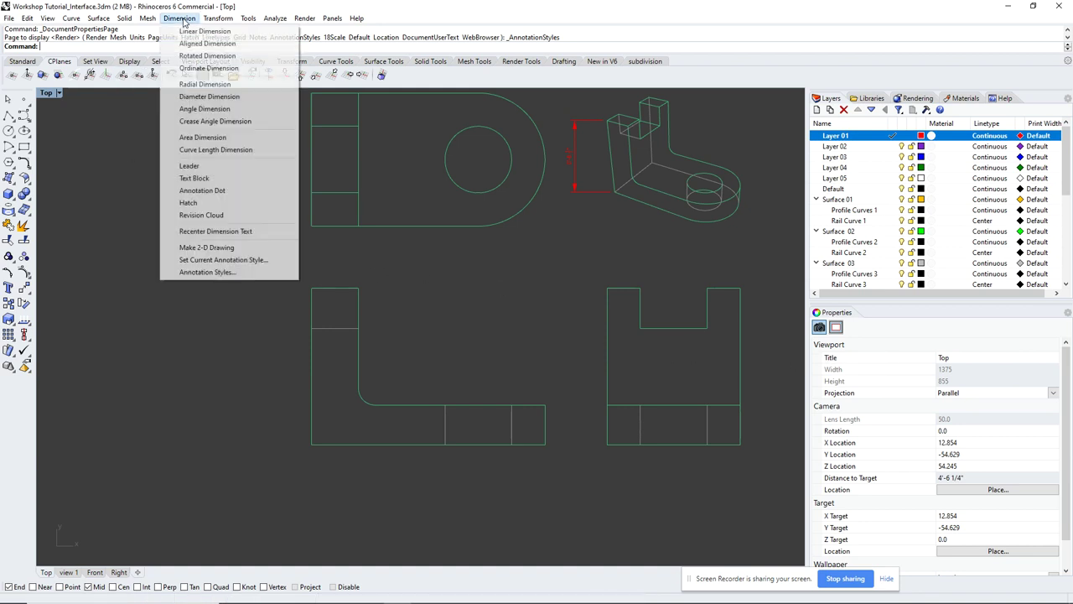
left_click(233, 275)
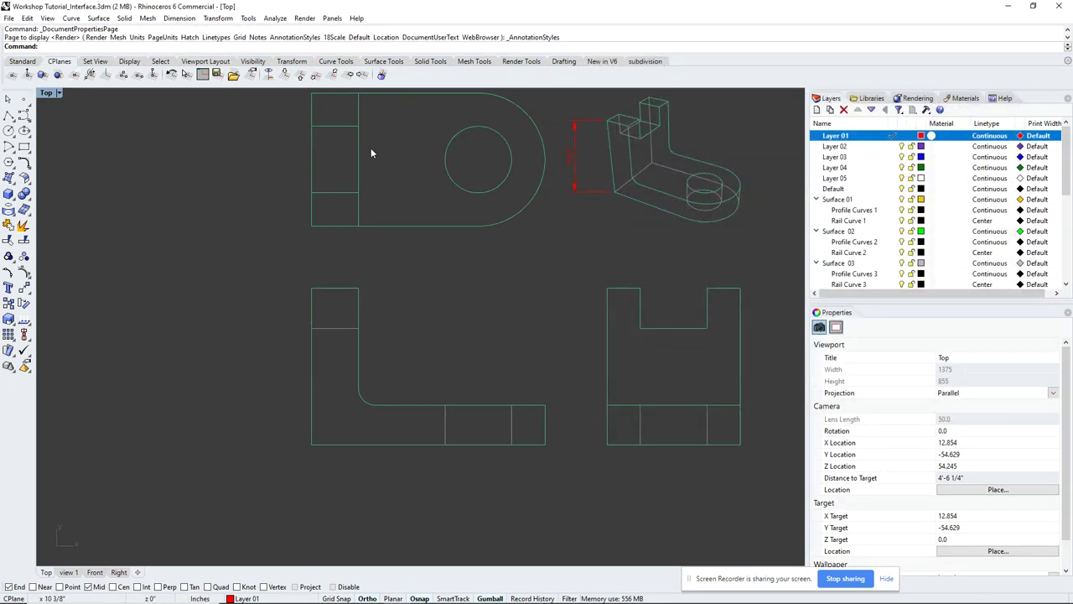
left_click(180, 17)
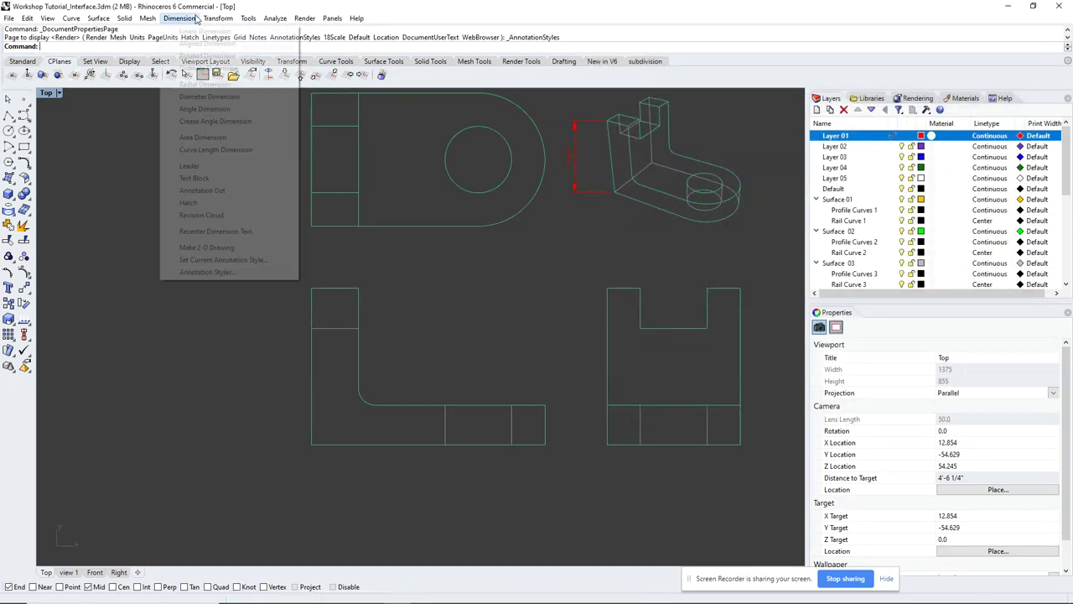
left_click(211, 259)
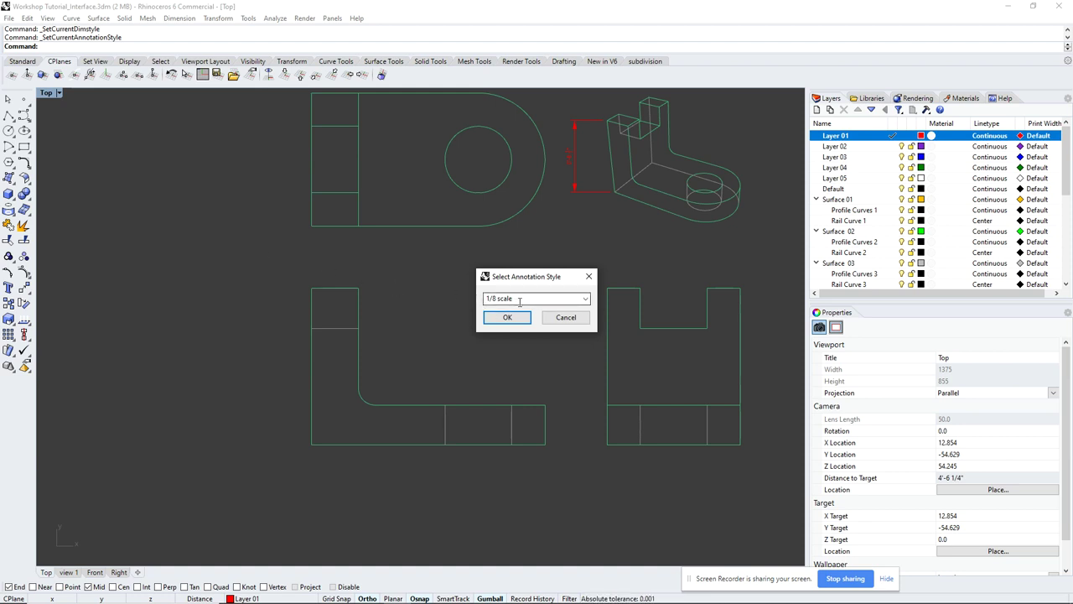
left_click(566, 317)
left_click(179, 18)
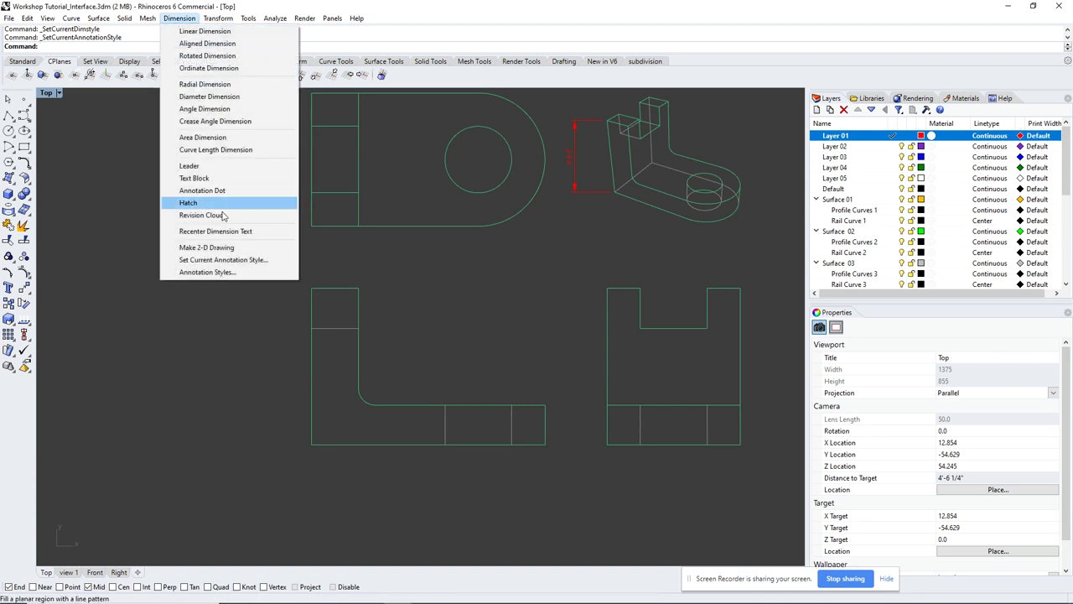
Confirm 1/8 scale as the current annotation style and add a vertical linear dimension for the L-shaped front view's full height.
left_click(237, 261)
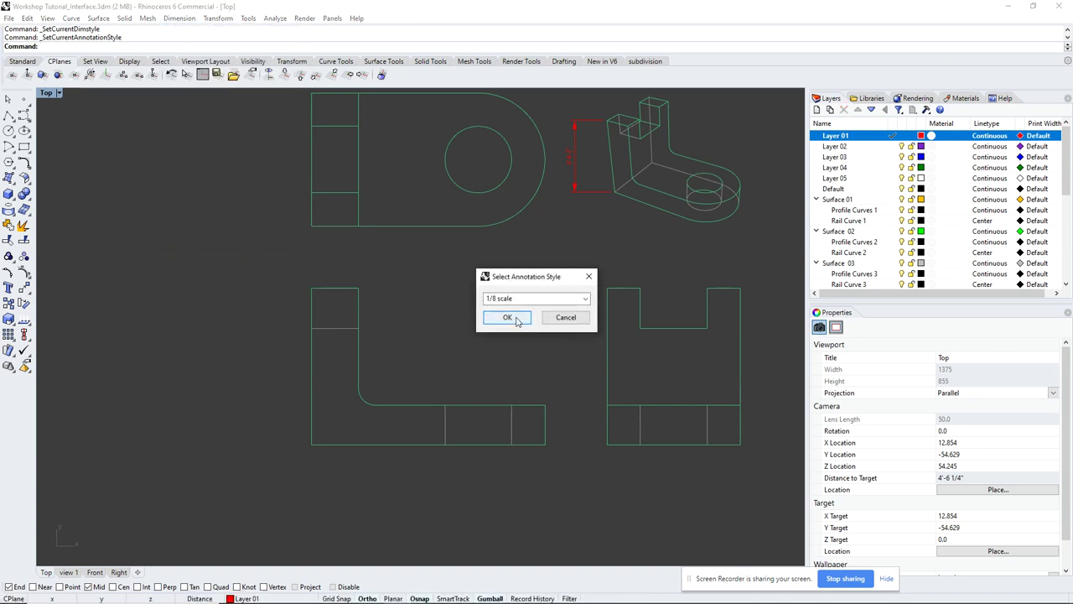
left_click(507, 317)
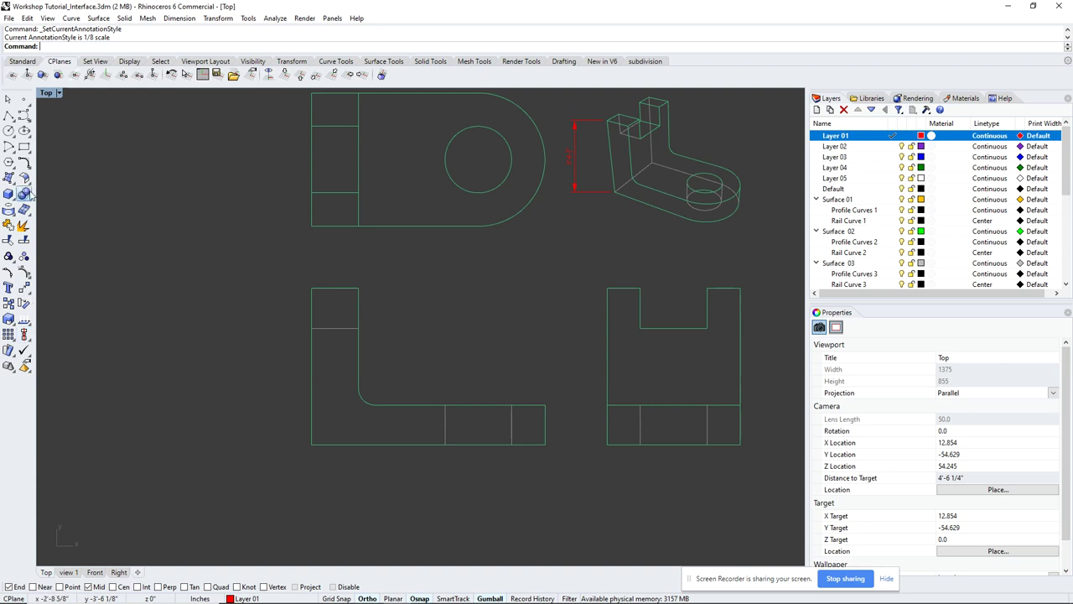
left_click(179, 18)
left_click(187, 29)
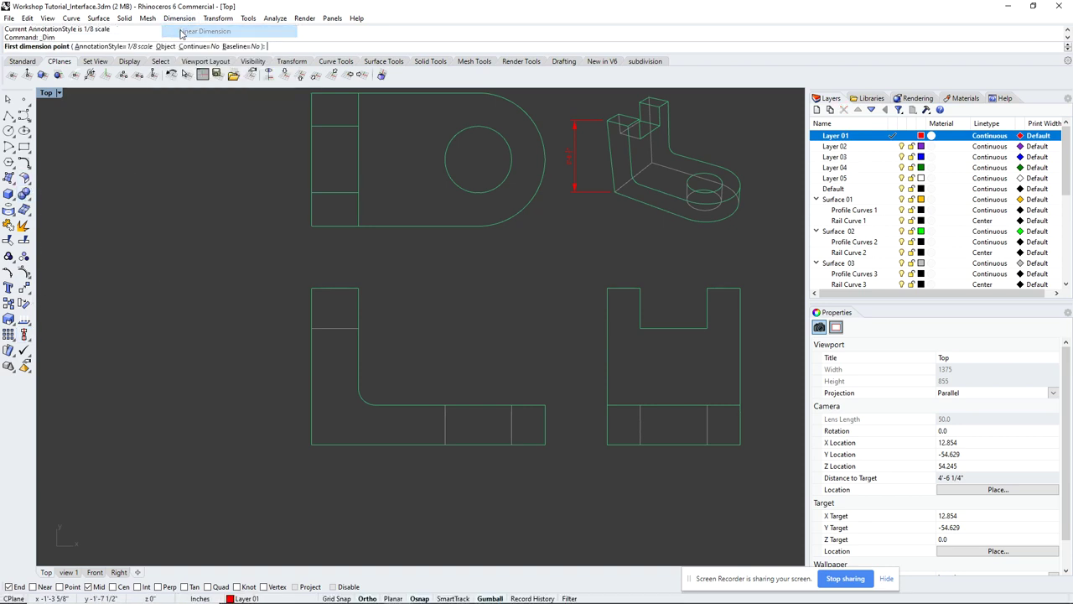
left_click(311, 289)
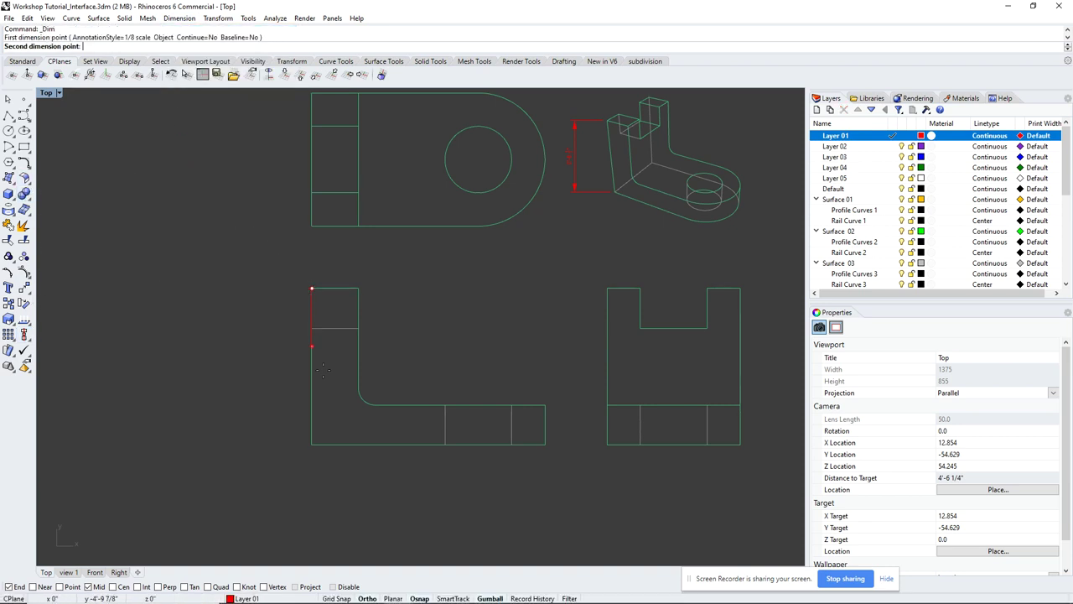
left_click(311, 444)
left_click(276, 442)
Examine the text, extension lines and arrowheads of the front view's height dimension up close.
scroll(258, 371, "up", 4)
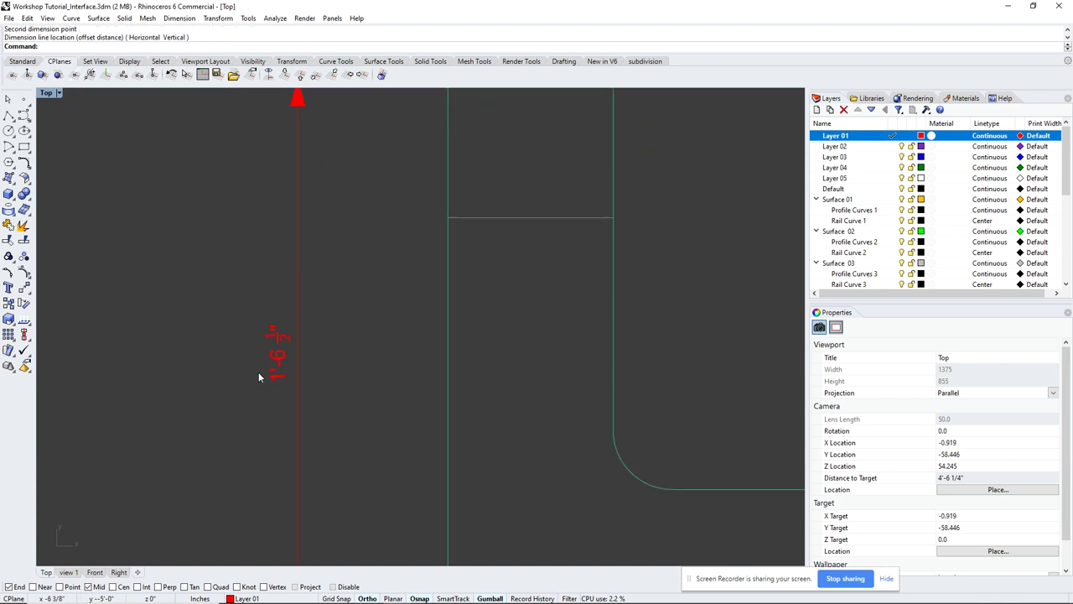
scroll(338, 343, "down", 3)
scroll(324, 372, "up", 5)
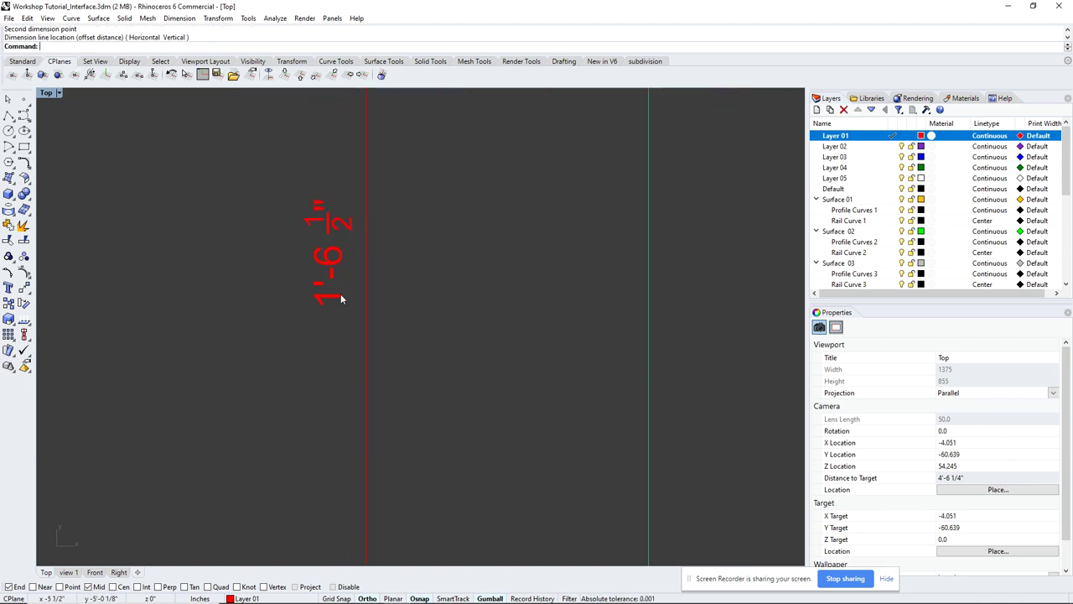
scroll(391, 276, "down", 5)
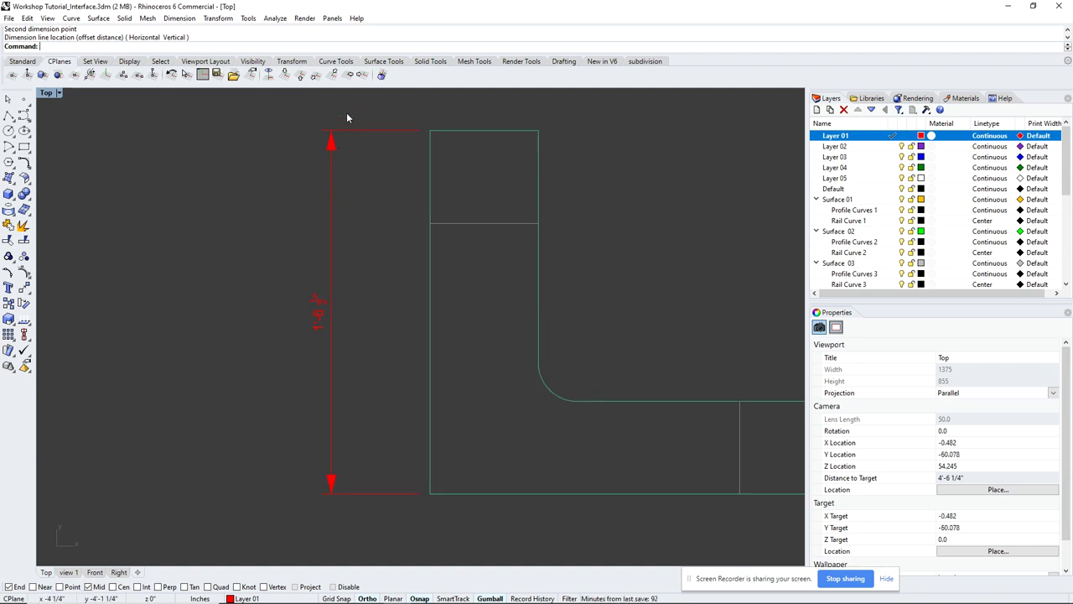
left_click_drag(352, 114, 312, 164)
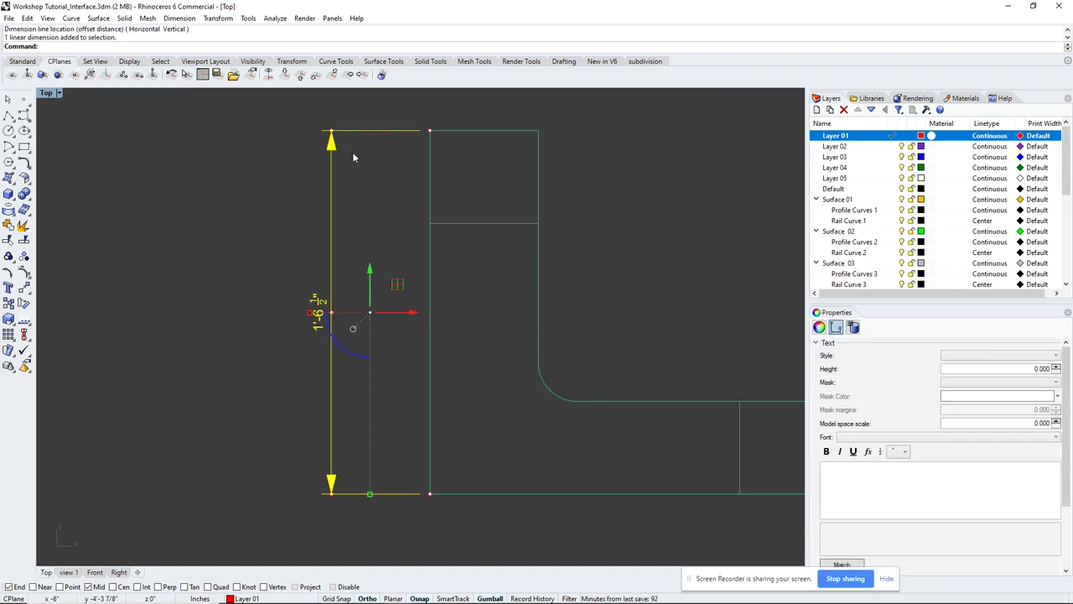
key("Escape")
scroll(426, 163, "up", 7)
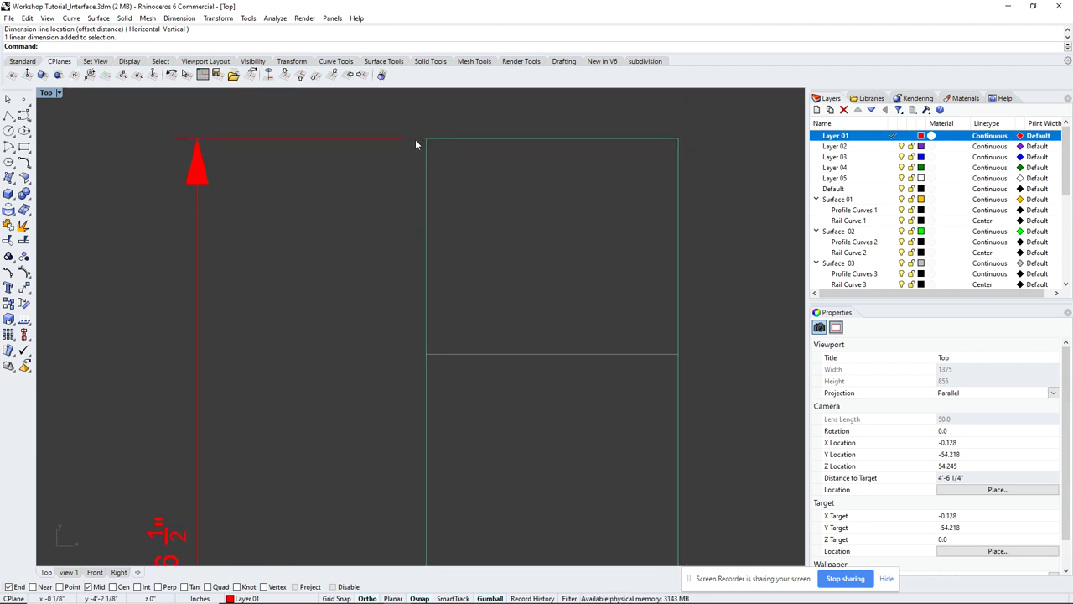
right_click_drag(198, 156, 433, 177)
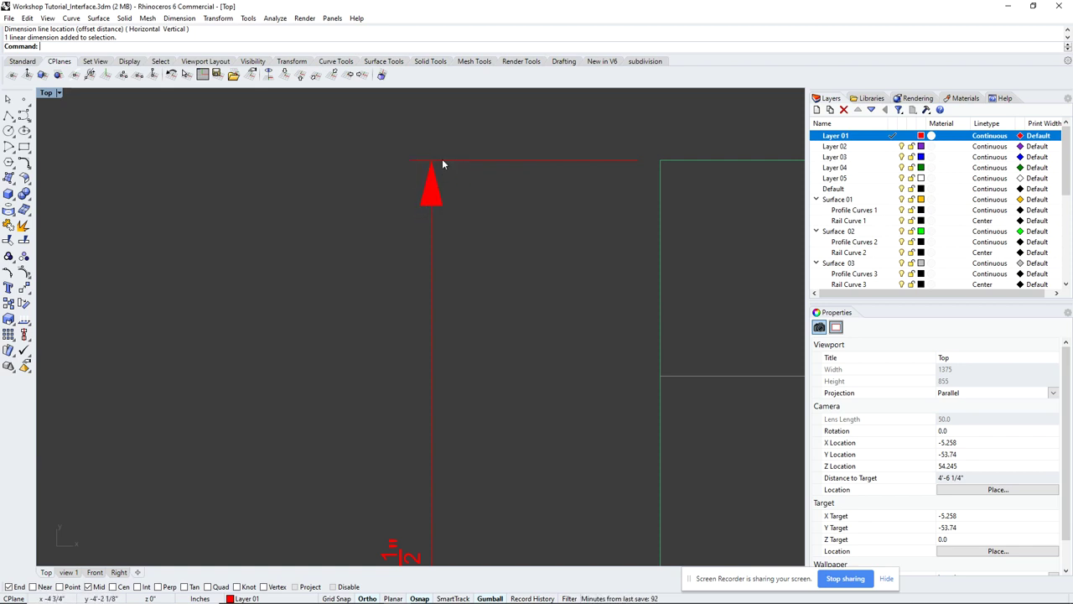
Edit the 1/8 scale annotation style to use Tick for both dimension arrowheads.
left_click(179, 19)
left_click(239, 273)
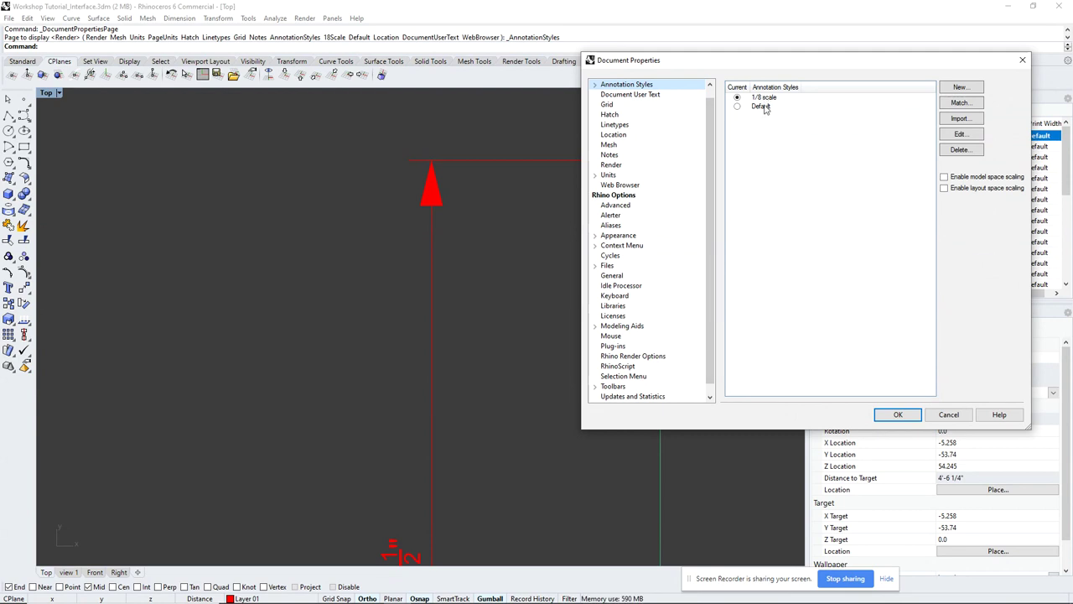
left_click(766, 100)
left_click(964, 135)
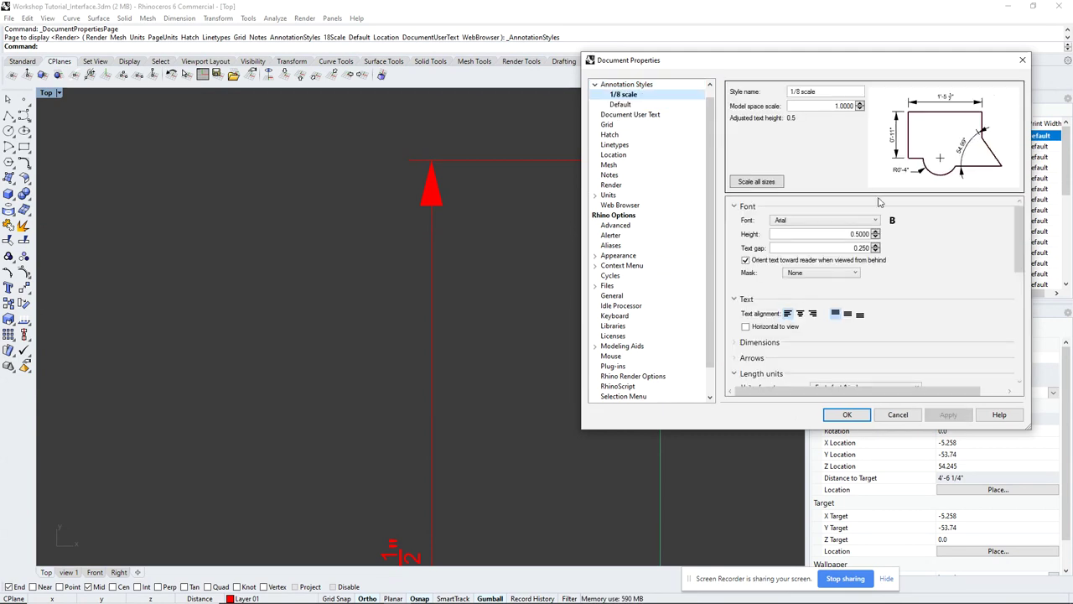
scroll(848, 244, "down", 2)
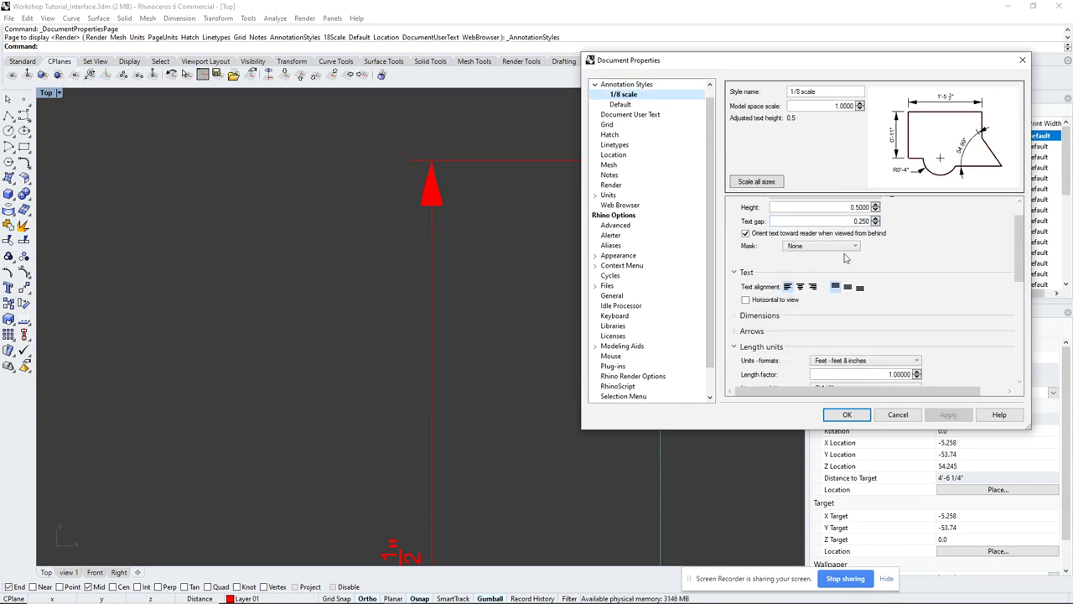
scroll(847, 264, "down", 1)
left_click(746, 279)
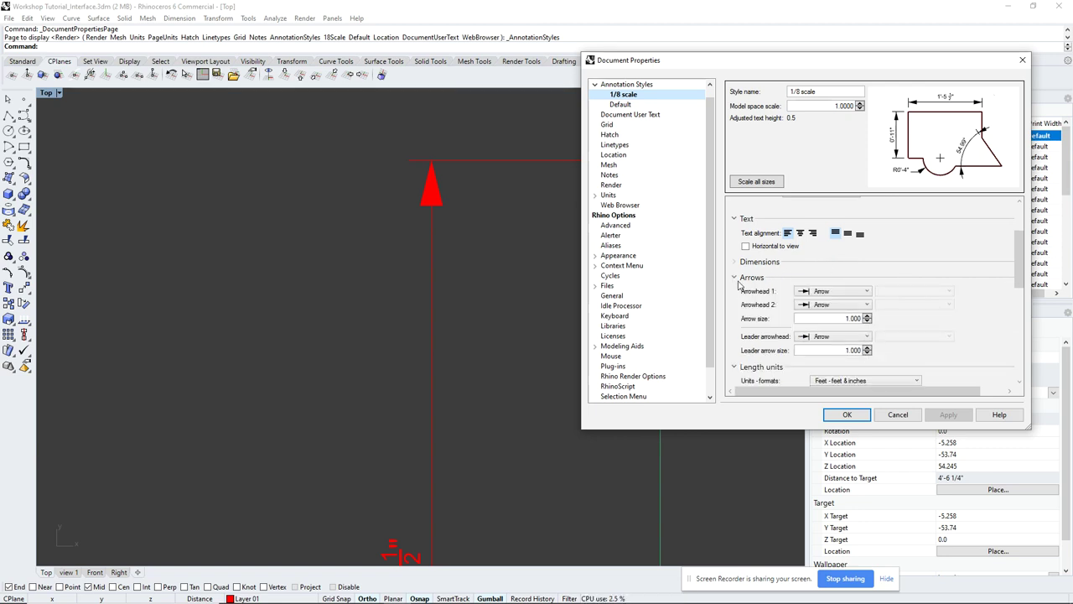
scroll(847, 304, "down", 1)
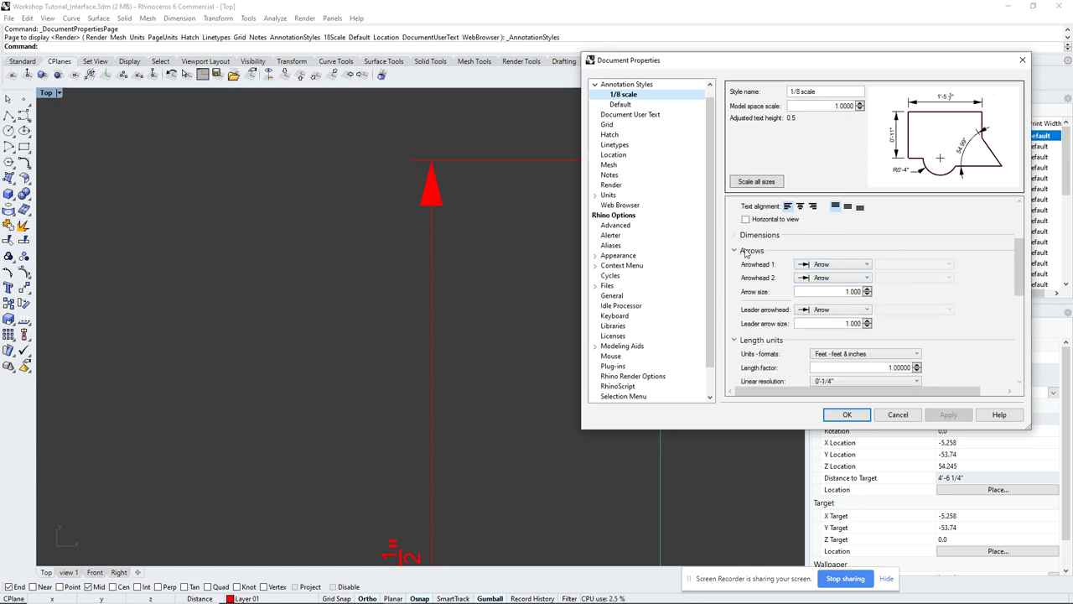
left_click(830, 265)
left_click(829, 295)
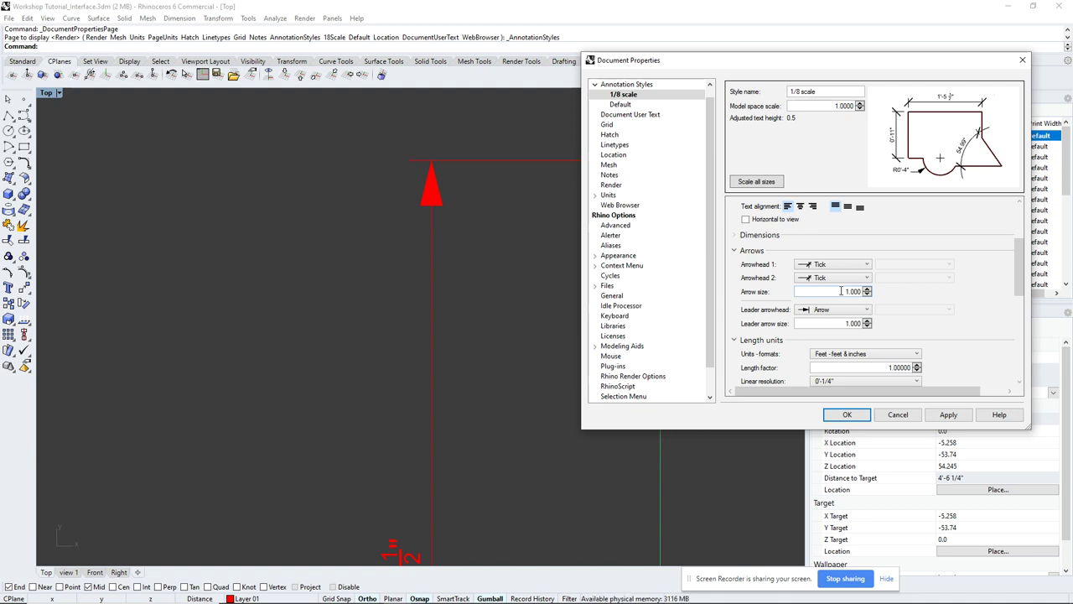
Try an arrow size of 2 in the 1/8 scale style and apply it to the drawing.
double_click(841, 291)
type("2")
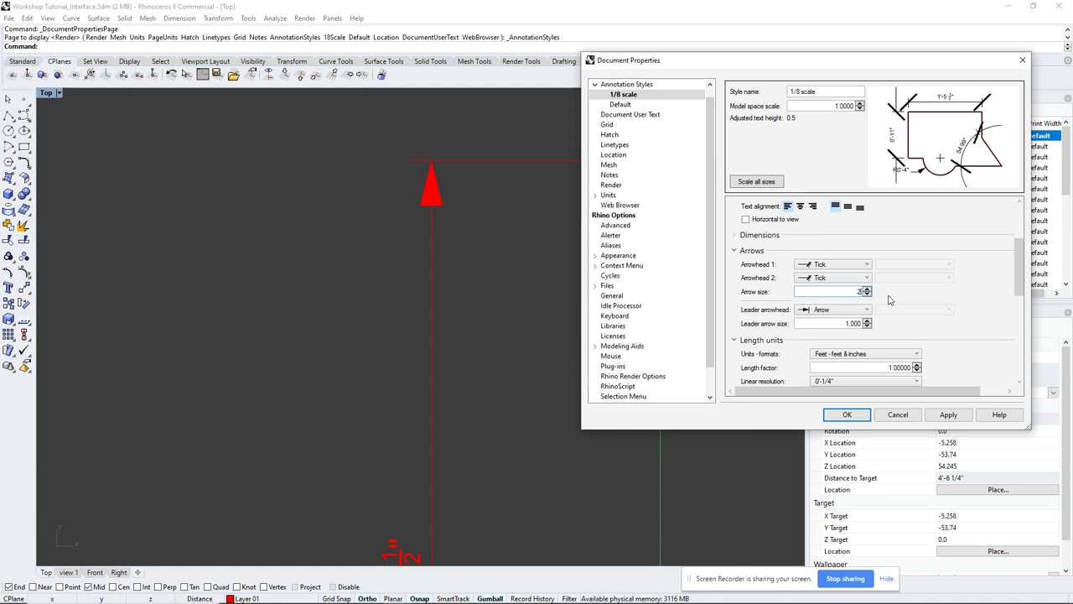
left_click(953, 416)
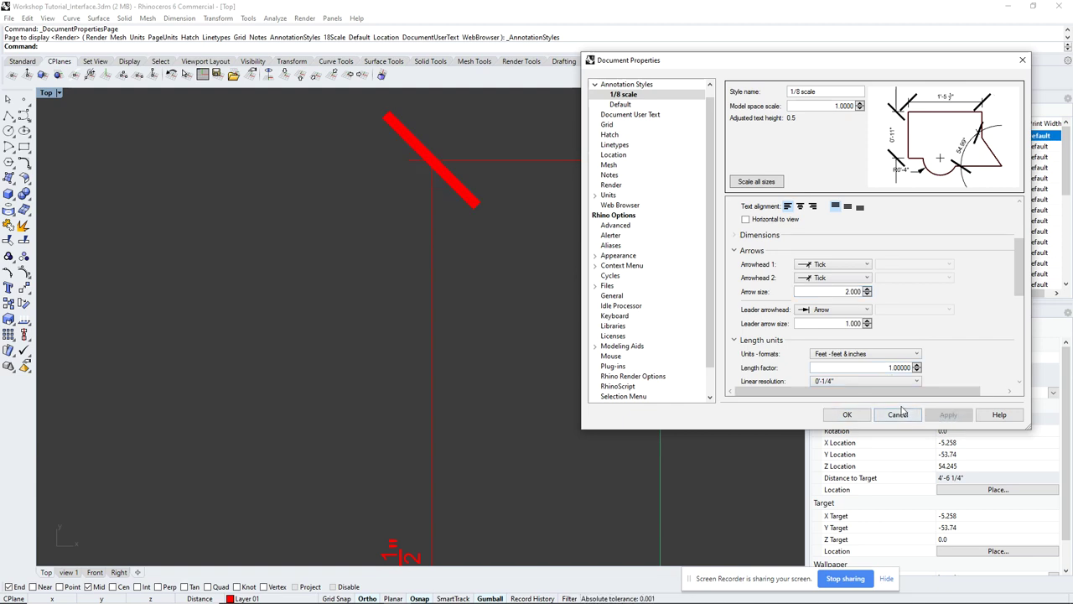
Set the 1/8 scale style's arrow size to 1, apply it and accept the document properties.
double_click(841, 325)
double_click(840, 291)
type("1")
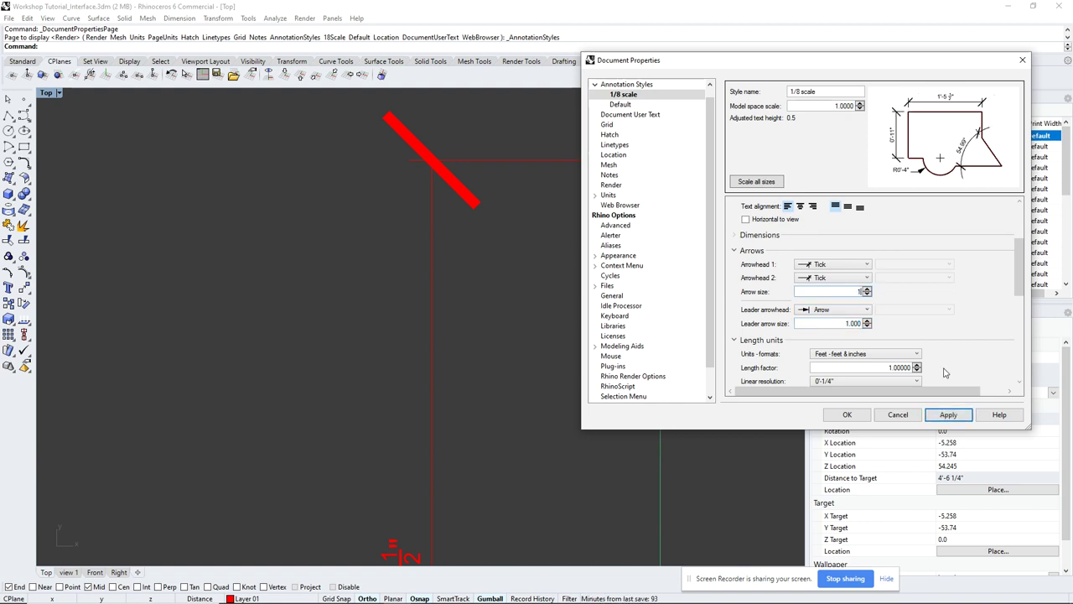
left_click(949, 414)
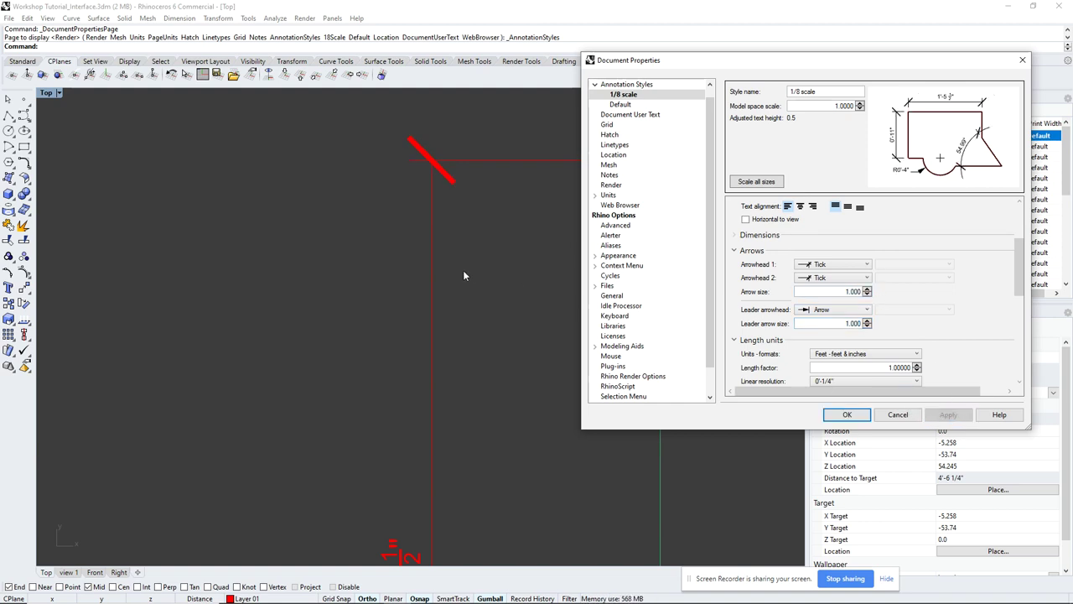
left_click(846, 414)
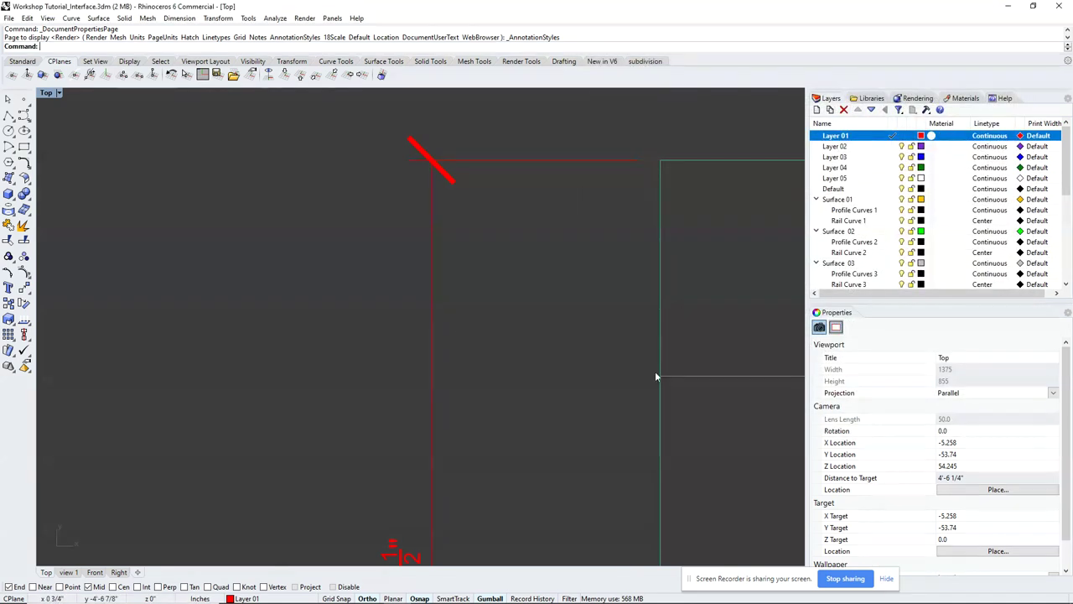
Create a new layer named Dims for the dimensions and clear the object selection.
scroll(491, 281, "down", 2)
scroll(461, 304, "down", 2)
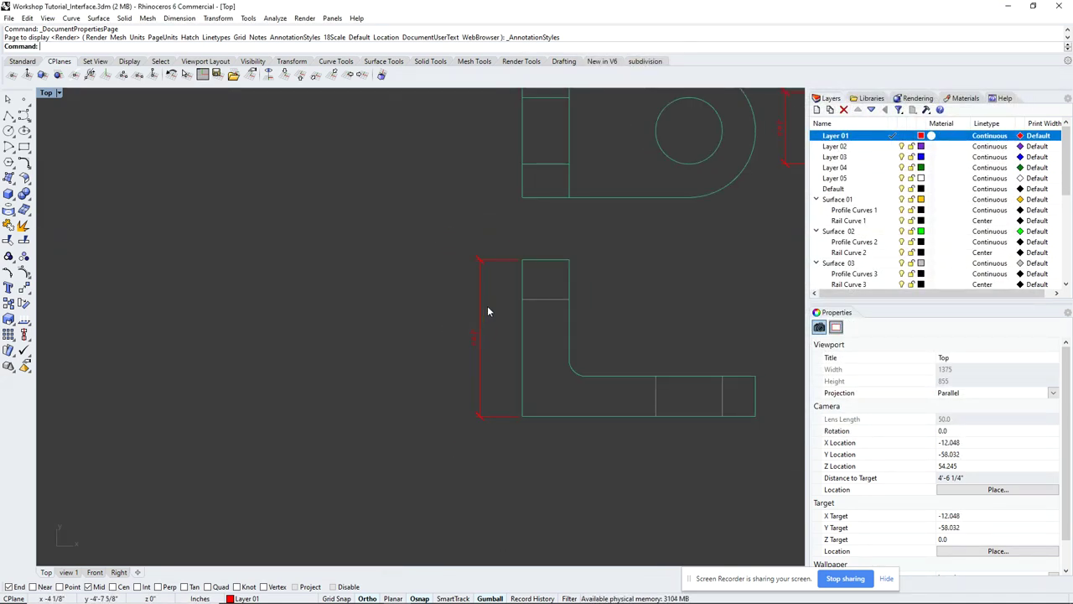
left_click(480, 307)
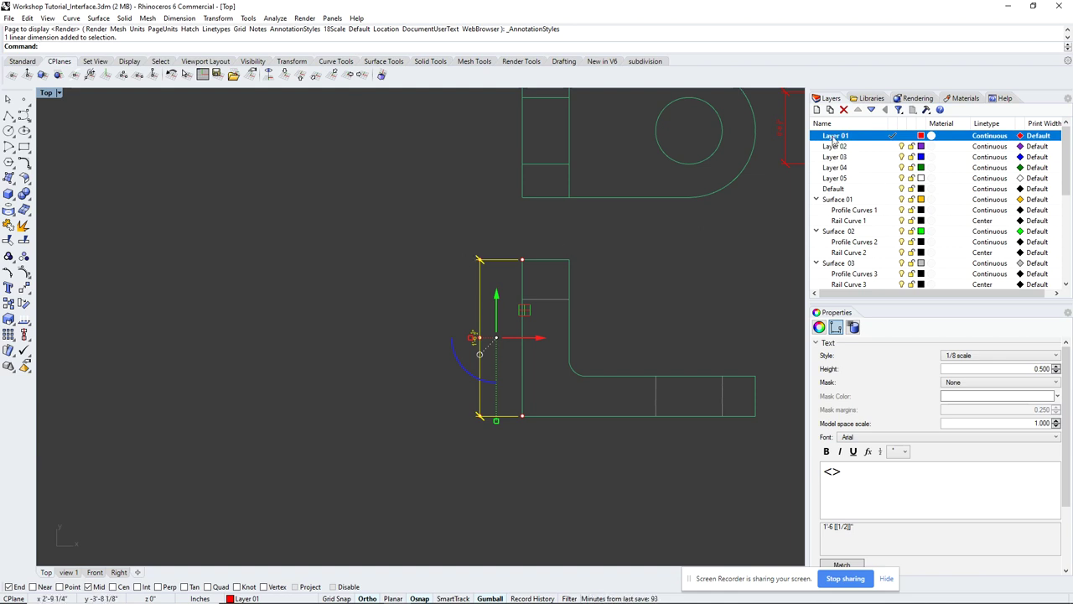
left_click(818, 110)
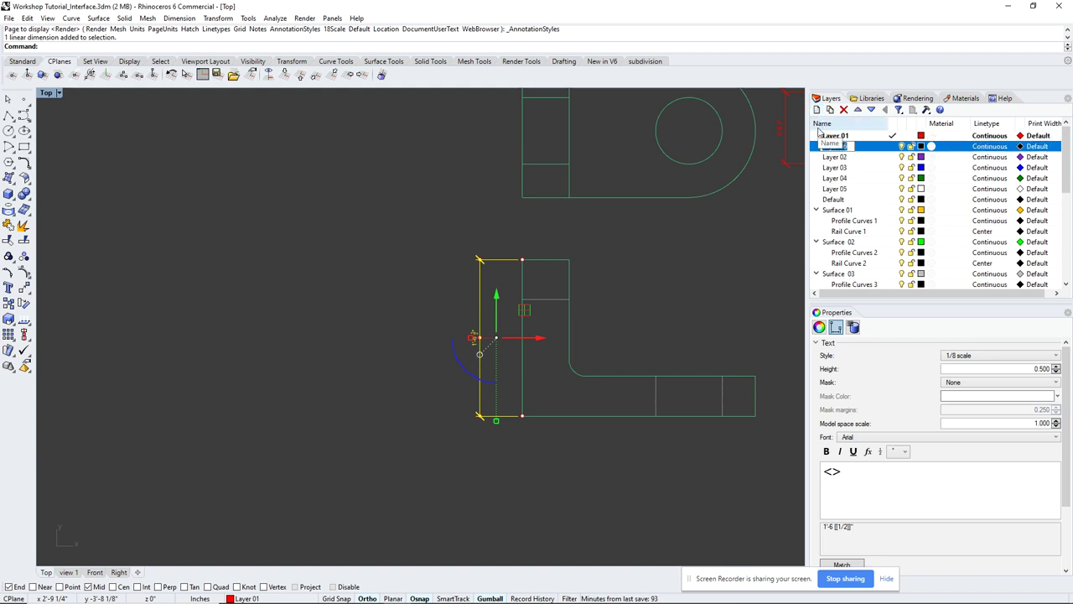
type("Dims")
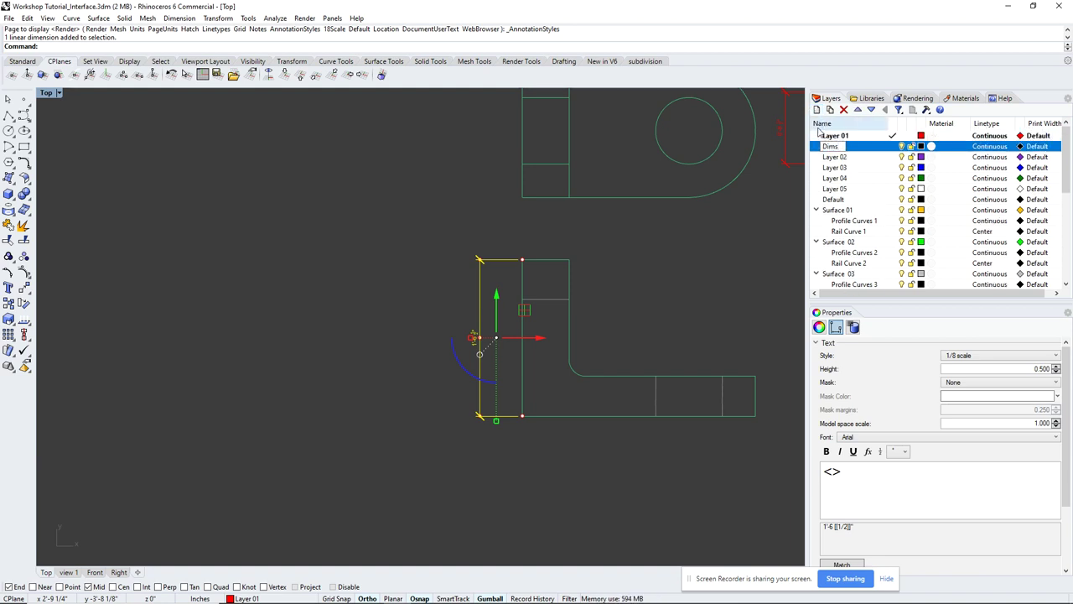
key("Return")
left_click(723, 242)
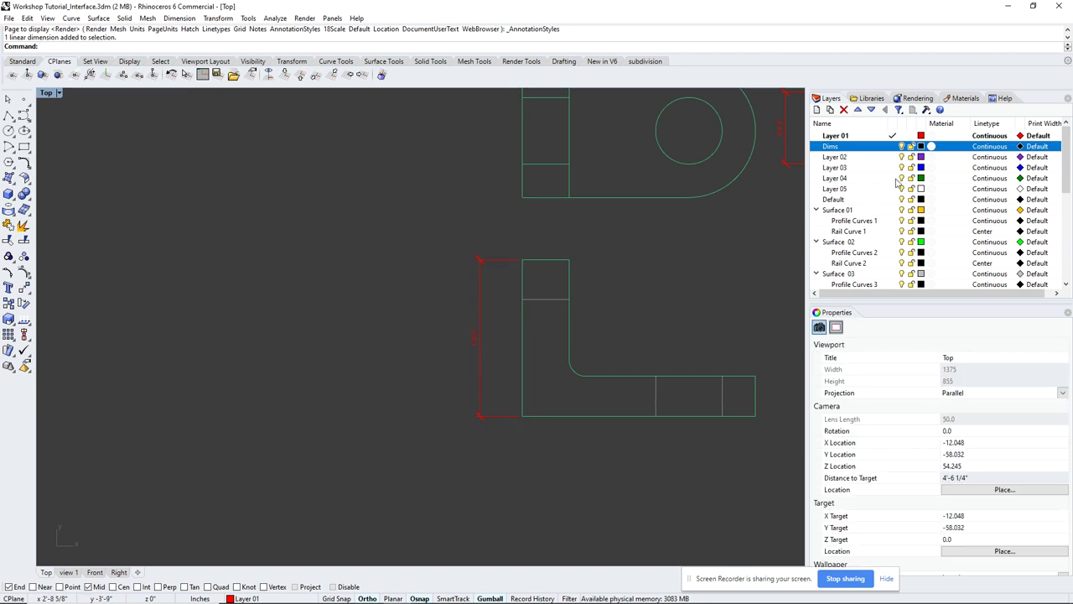
Move the front view's height dimension and the isometric view's dimension onto the Dims layer, then deselect them.
left_click_drag(501, 288, 439, 340)
right_click_drag(797, 202, 729, 233)
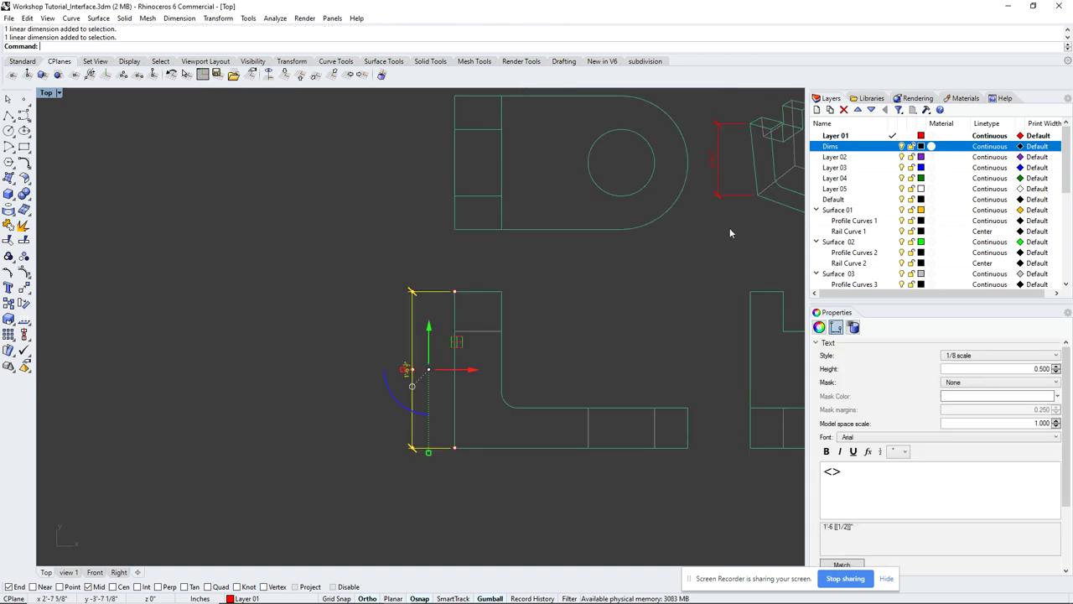
left_click(717, 160, "shift")
right_click(858, 148)
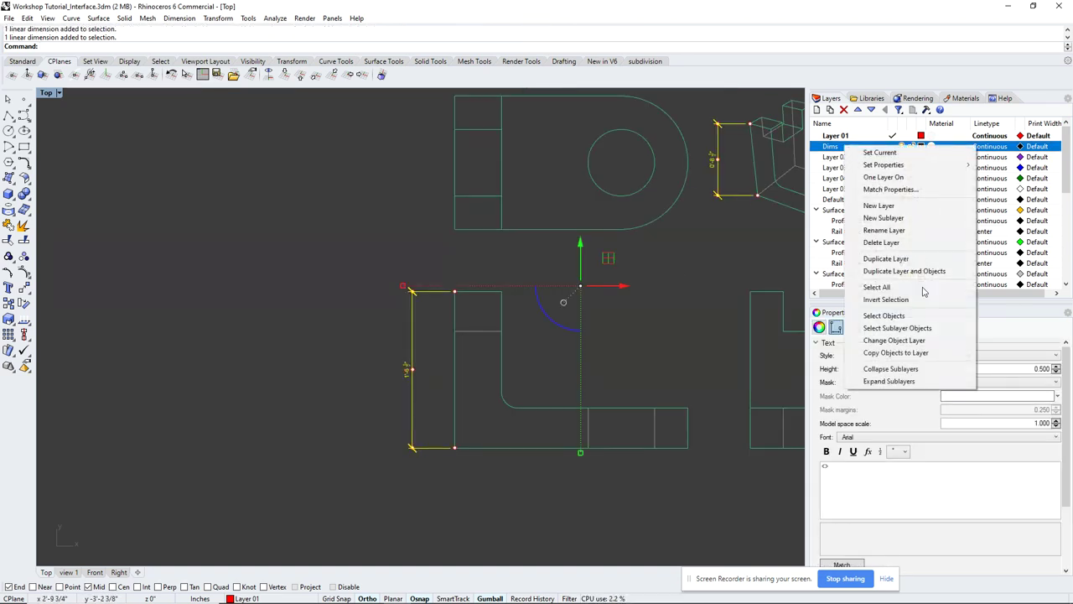
left_click(913, 340)
left_click(683, 321)
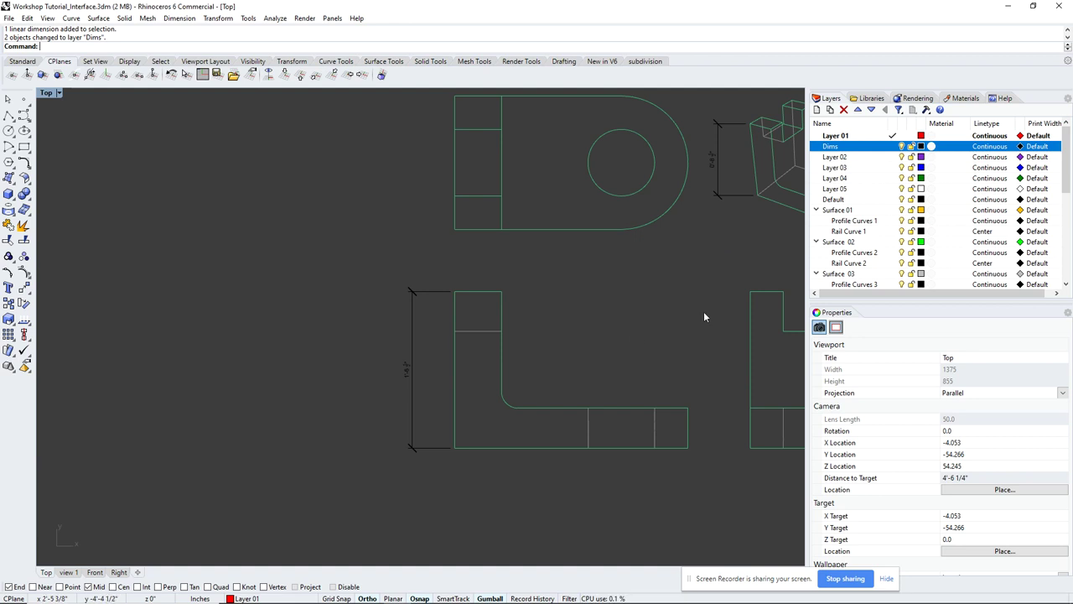
scroll(665, 314, "down", 4)
right_click_drag(665, 314, 638, 317)
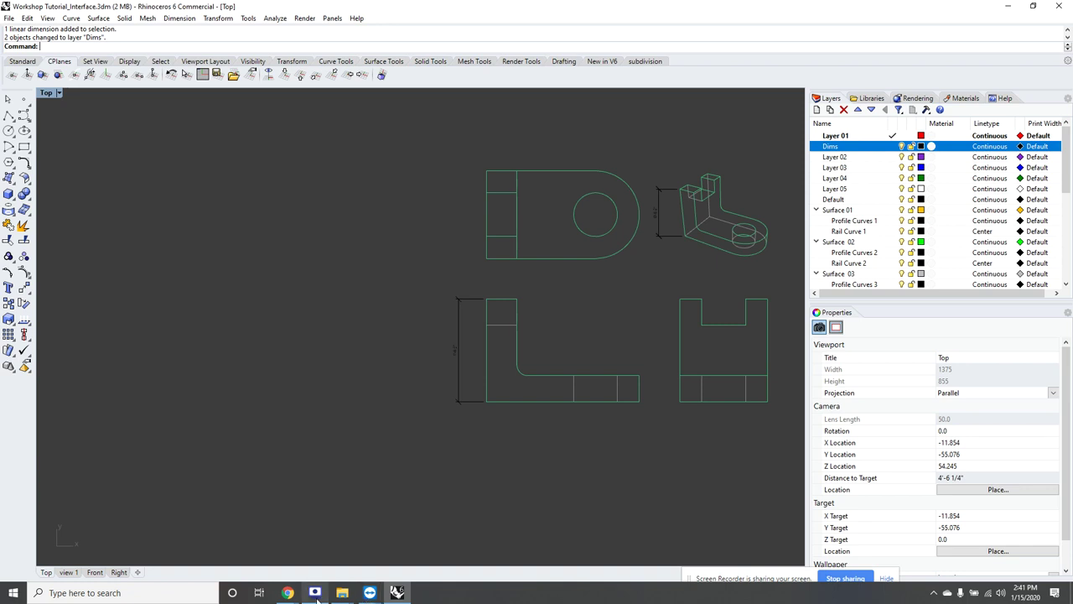
left_click(369, 592)
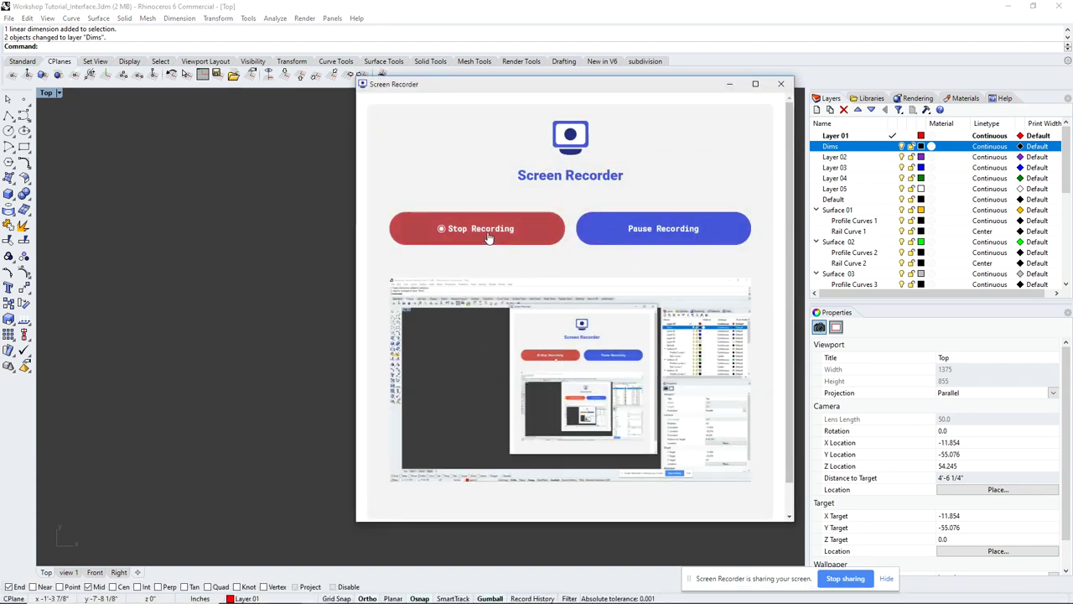